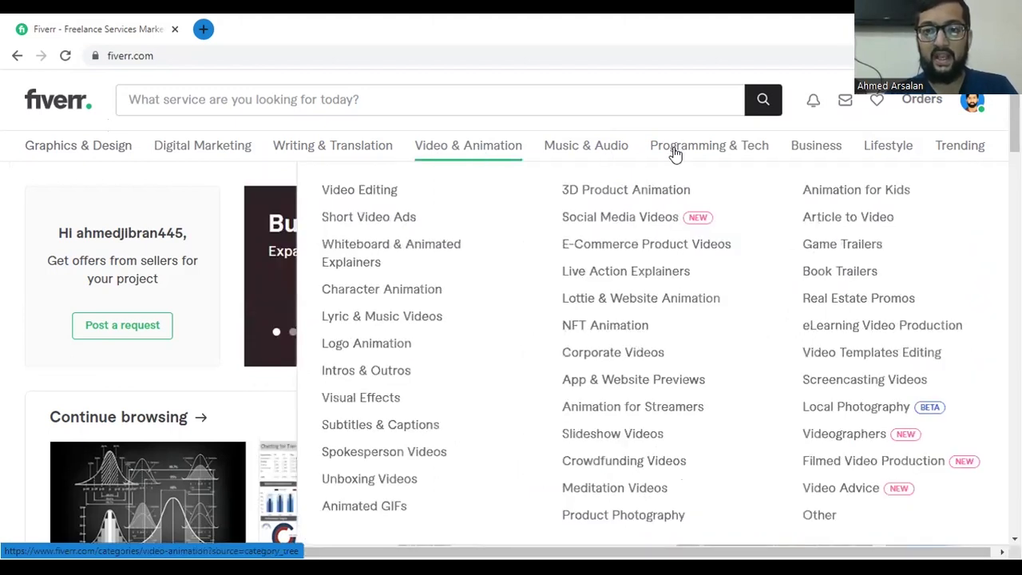
pyautogui.moveTo(761, 158)
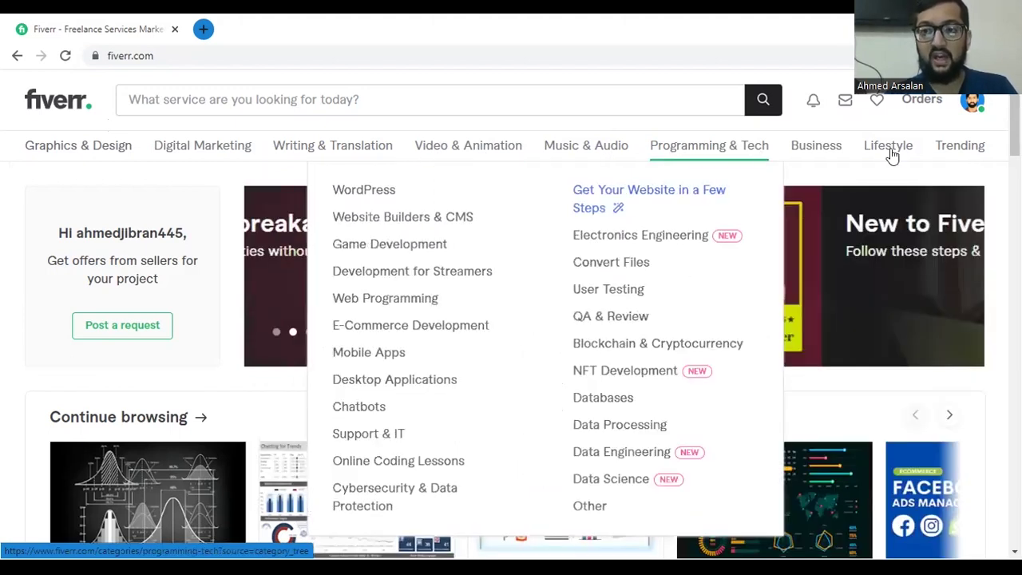
pyautogui.moveTo(958, 152)
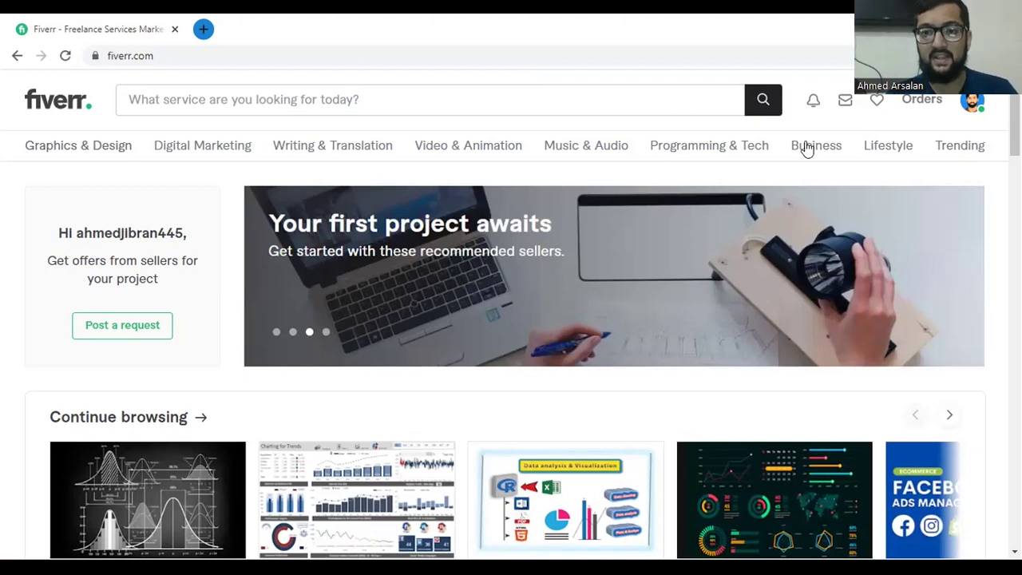
pyautogui.moveTo(822, 154)
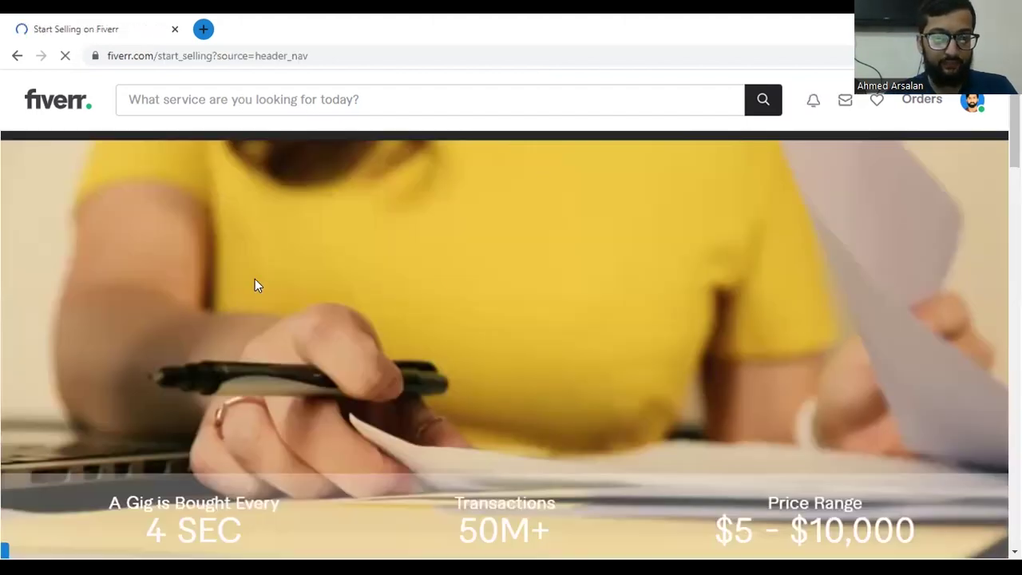
# Look through the Start Selling page and begin the seller onboarding to reach the Personal Info form.
pyautogui.scroll(-3, 255, 285)
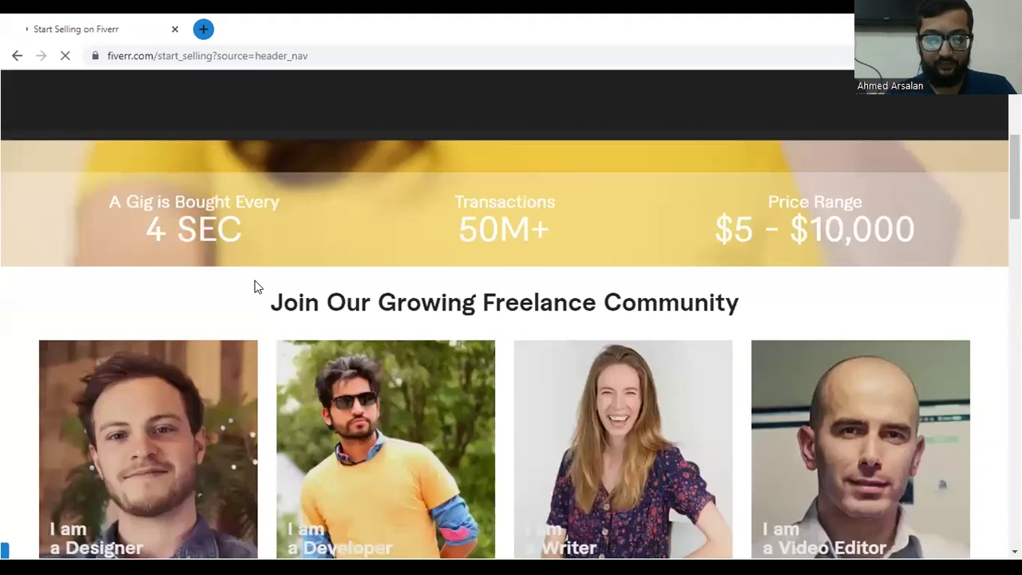
pyautogui.scroll(2, 255, 280)
pyautogui.scroll(-5, 264, 283)
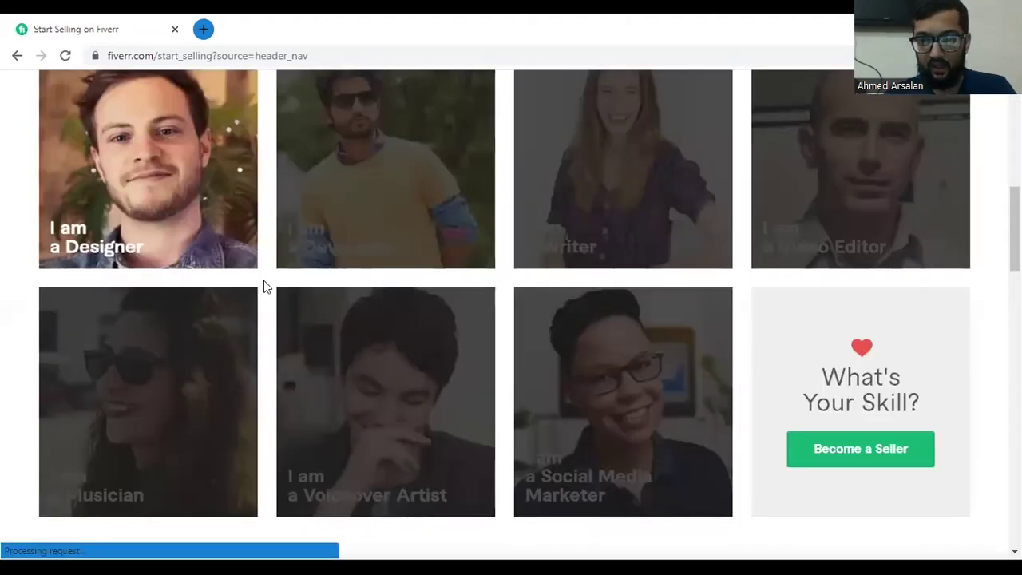
pyautogui.scroll(-1, 755, 376)
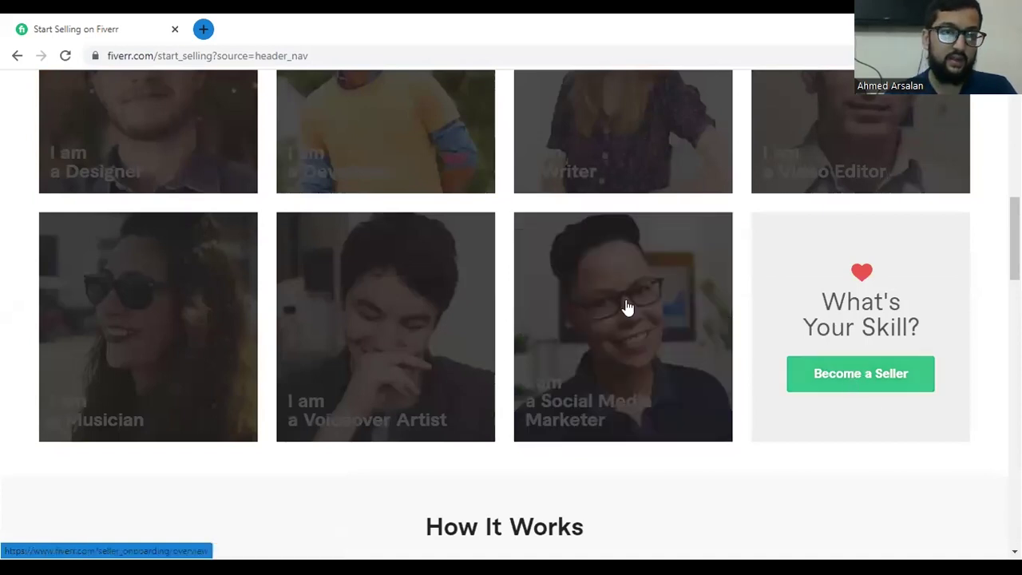
pyautogui.click(462, 252)
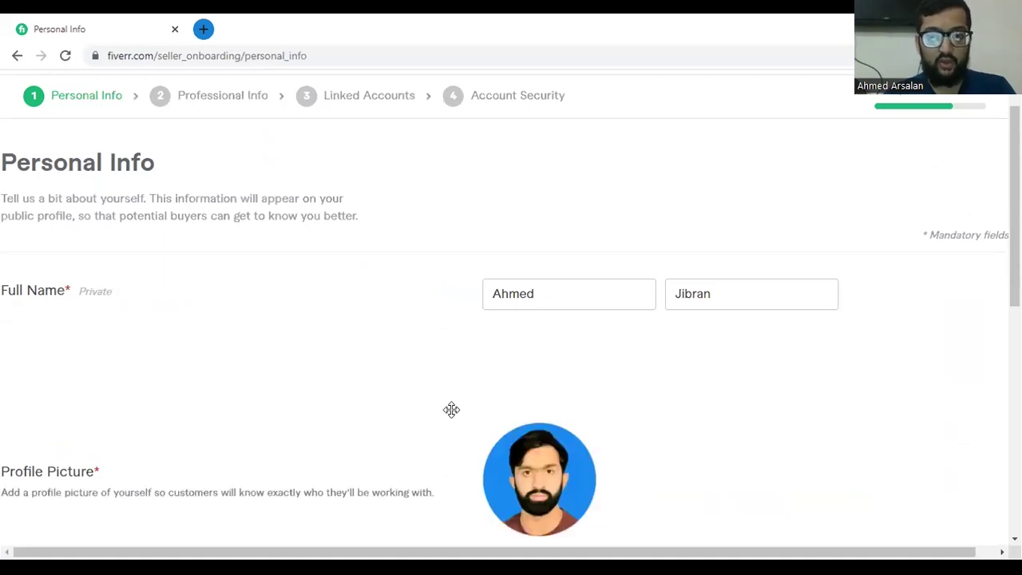
# Review the Full Name, Profile Picture and Description fields, opening the picture's file chooser and closing it without choosing a file.
pyautogui.scroll(-2, 520, 140)
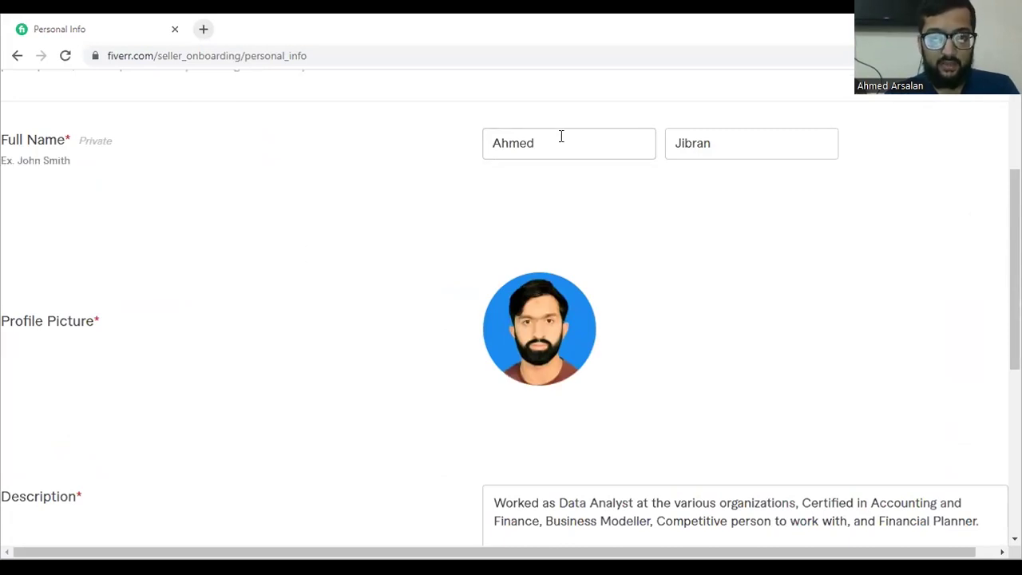
pyautogui.scroll(1, 108, 209)
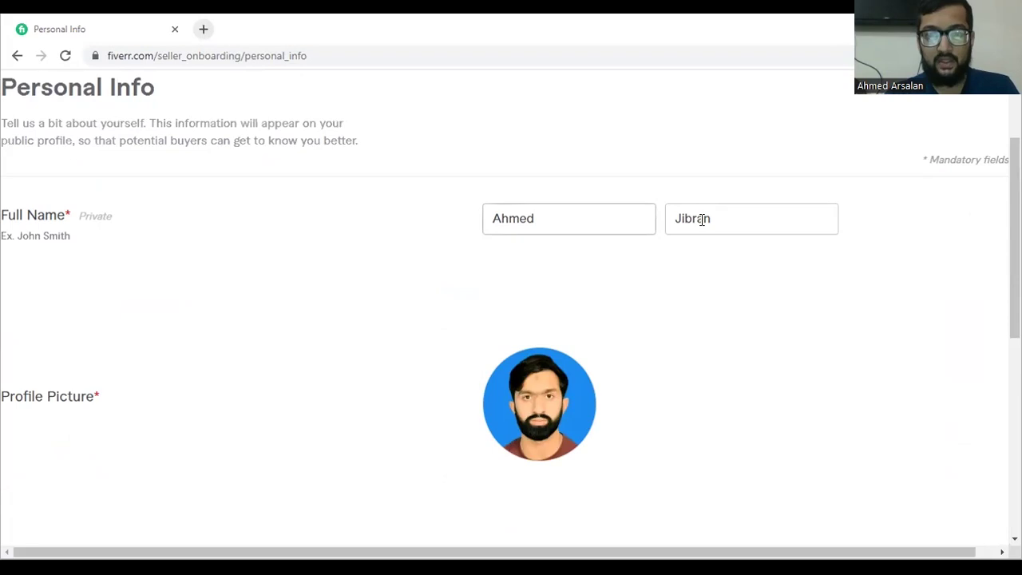
pyautogui.scroll(-2, 397, 198)
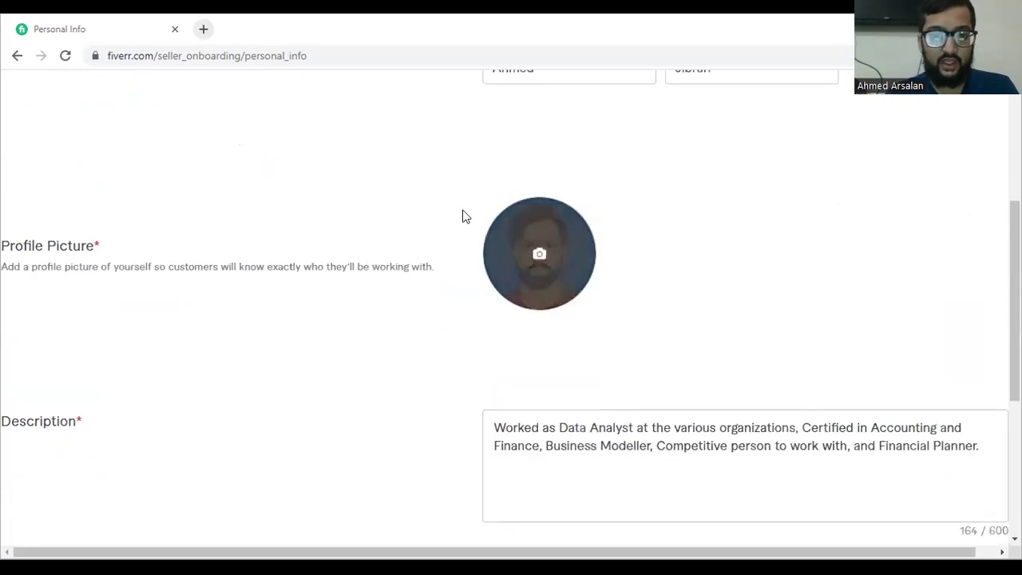
pyautogui.click(546, 260)
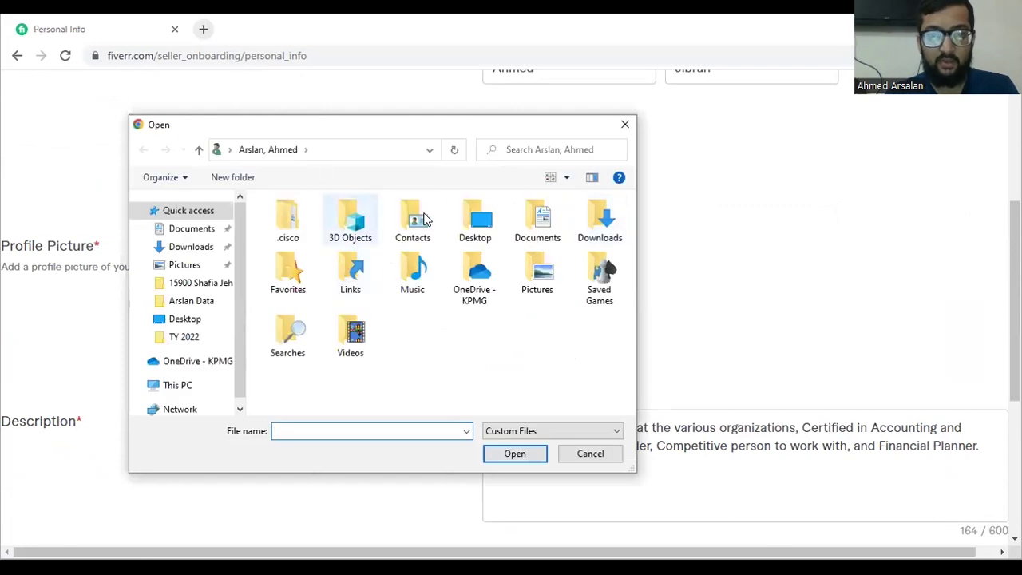
pyautogui.click(625, 125)
pyautogui.scroll(-3, 485, 187)
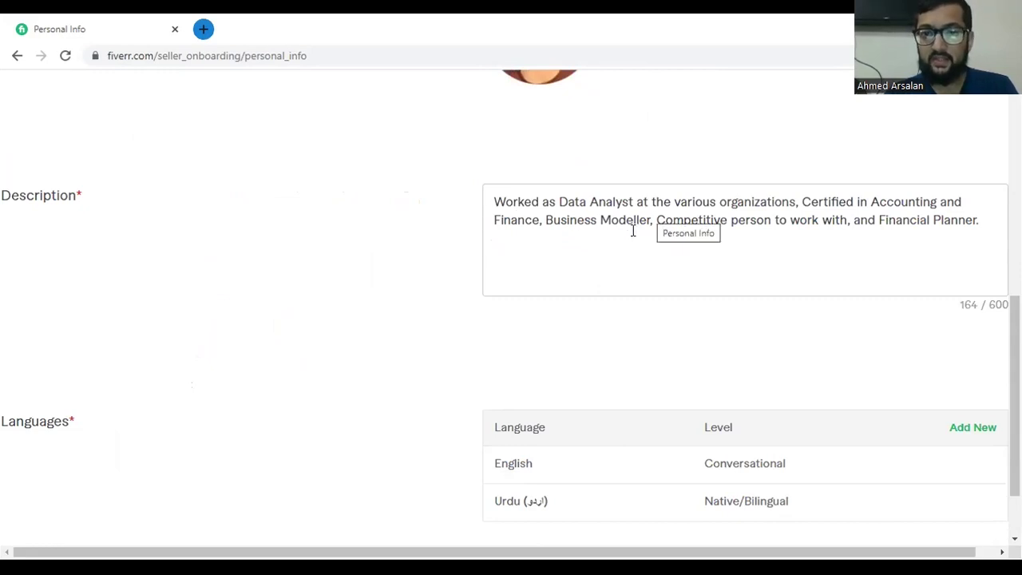
pyautogui.click(435, 220)
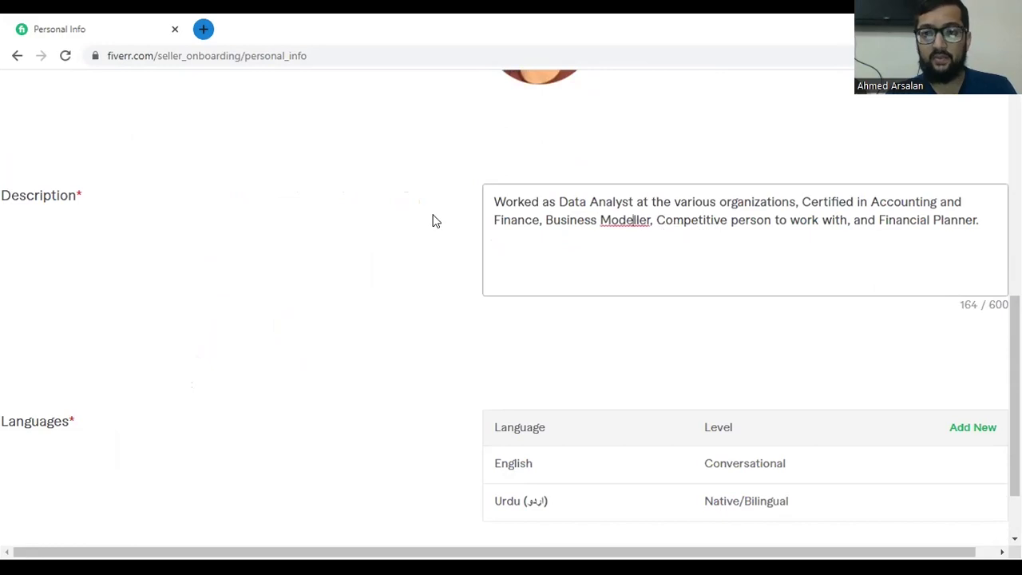
pyautogui.moveTo(958, 304); pyautogui.dragTo(833, 281)
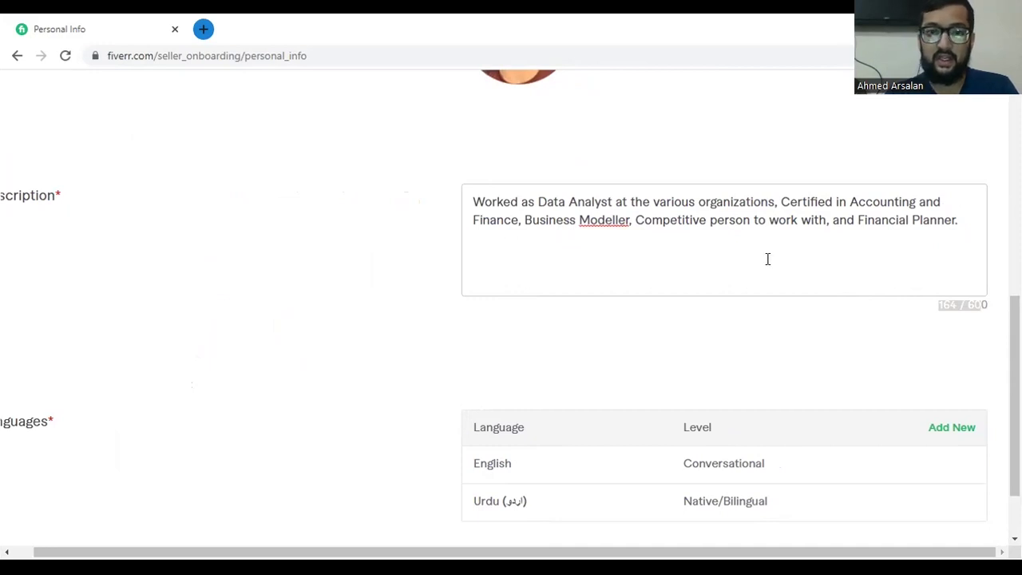
# Insert the greeting "Hi," followed by a blank line and a new line above the existing description text.
pyautogui.click(737, 247)
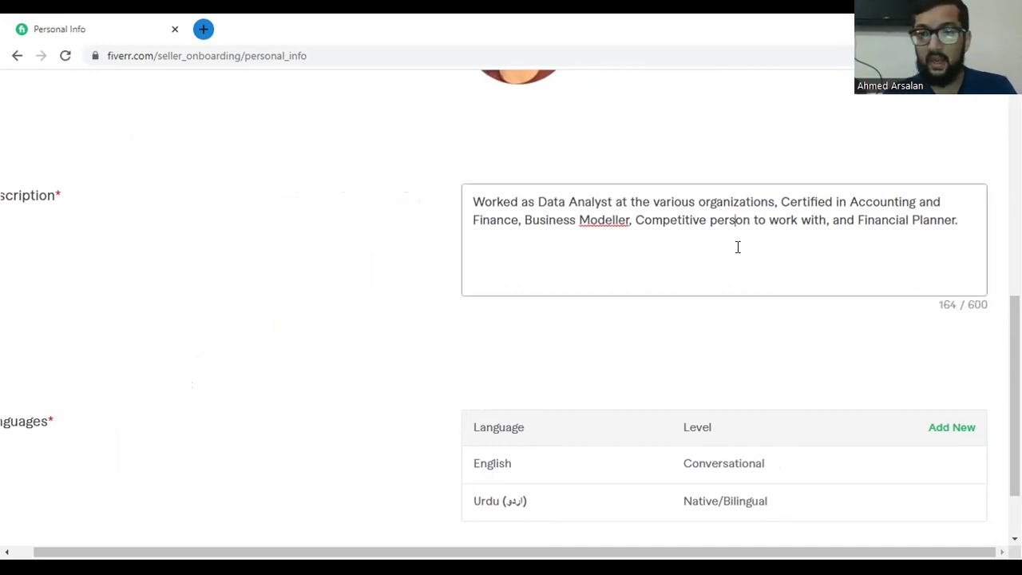
pyautogui.hotkey('ctrl', 'a')
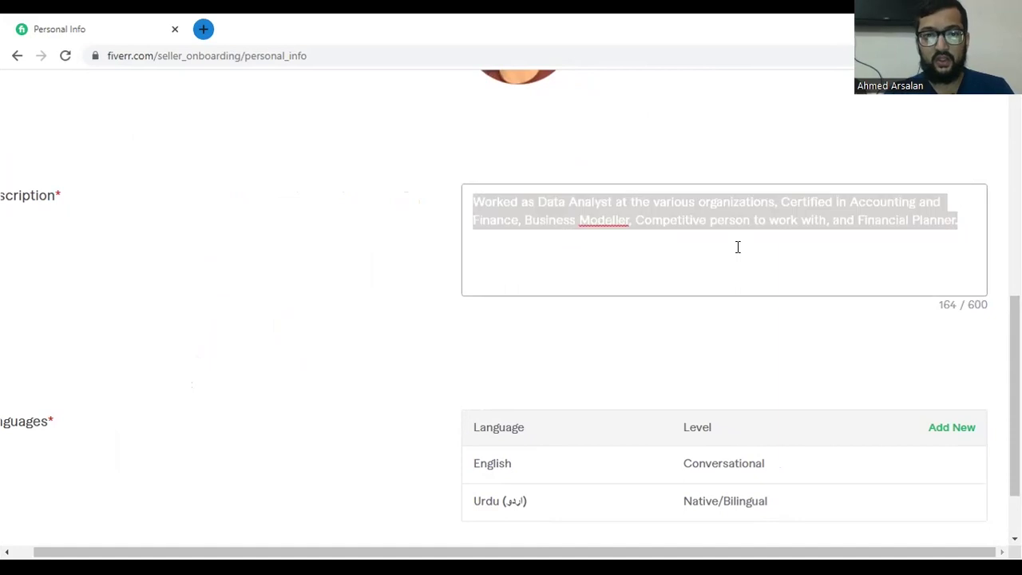
pyautogui.press('Left')
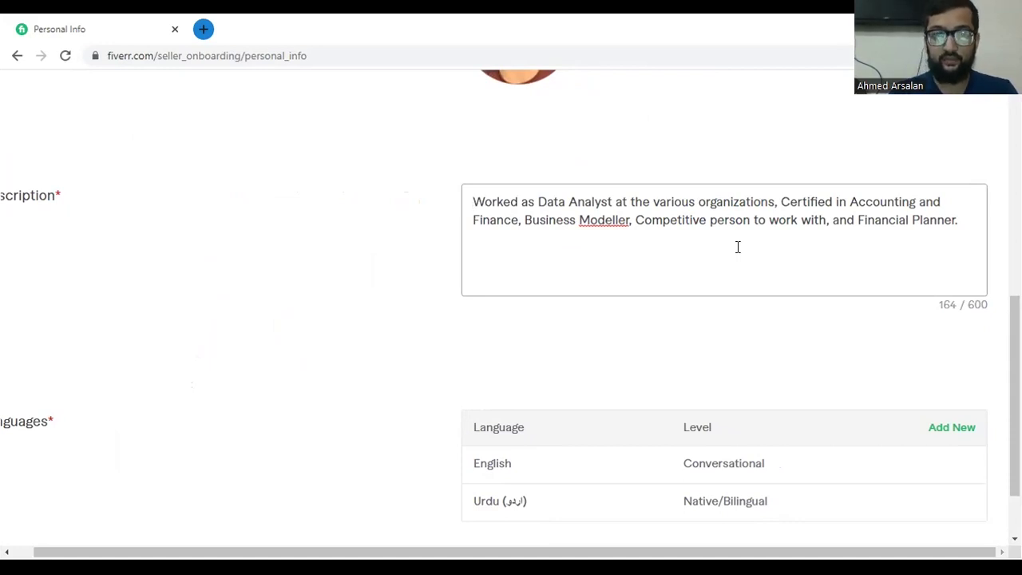
pyautogui.press('Return')
pyautogui.write('Hi')
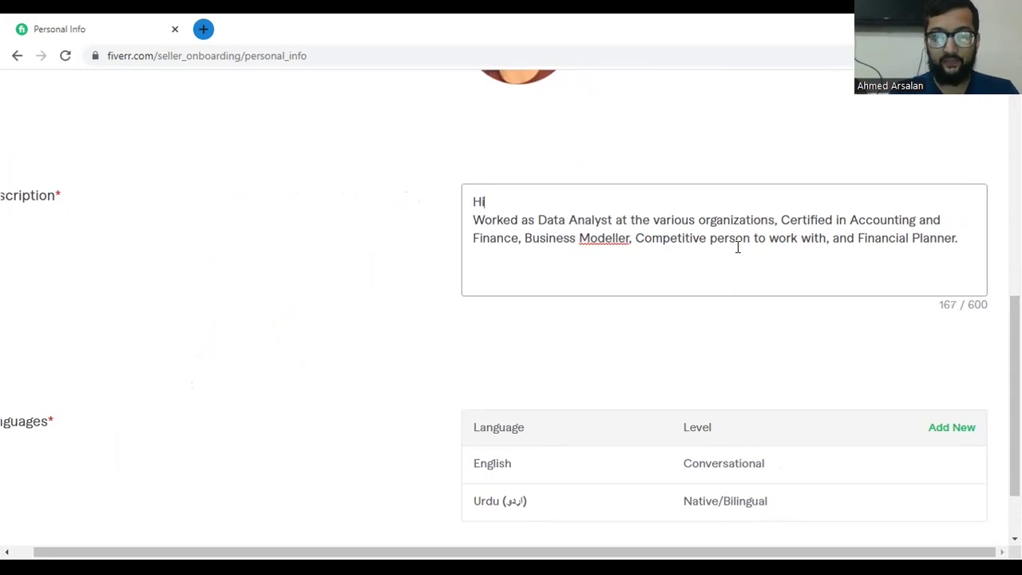
pyautogui.write(' ,')
pyautogui.press('Return')
pyautogui.press('Return')
pyautogui.write('I')
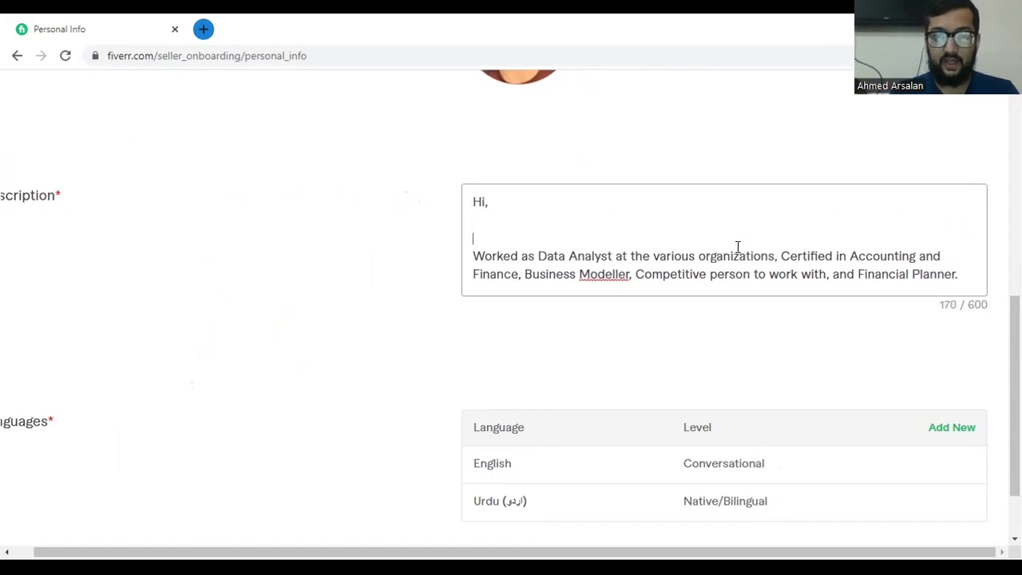
pyautogui.press('BackSpace')
pyautogui.press('BackSpace')
pyautogui.press('Return')
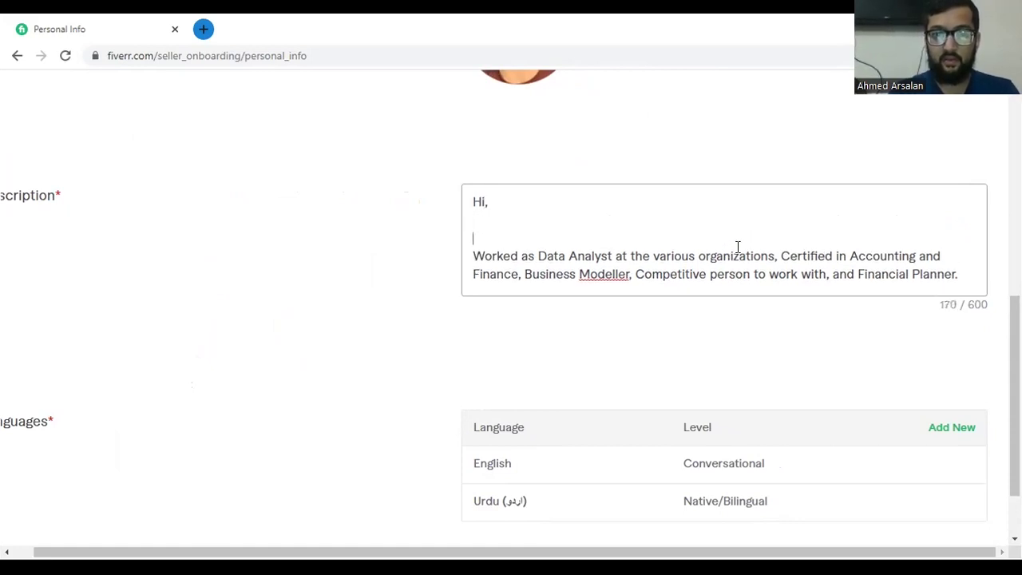
pyautogui.press('BackSpace')
pyautogui.press('Return')
# Start the introduction line under the greeting with "My name is", the seller's full name, and "and I am".
pyautogui.write('My ')
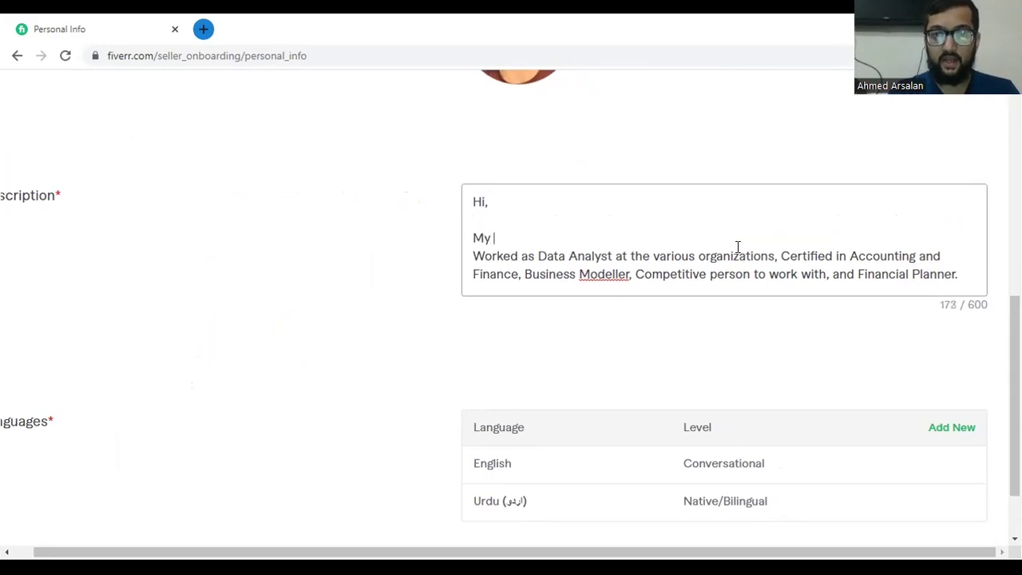
pyautogui.write('name is Ahmed Jirab')
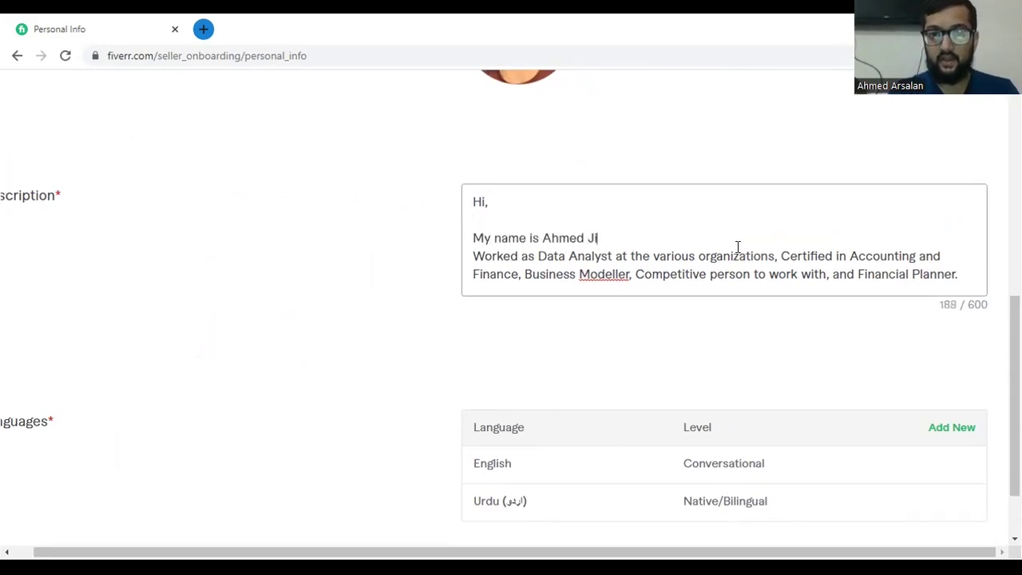
pyautogui.press('BackSpace')
pyautogui.press('BackSpace')
pyautogui.write('b')
pyautogui.press('BackSpace')
pyautogui.press('BackSpace')
pyautogui.write('bran and I am')
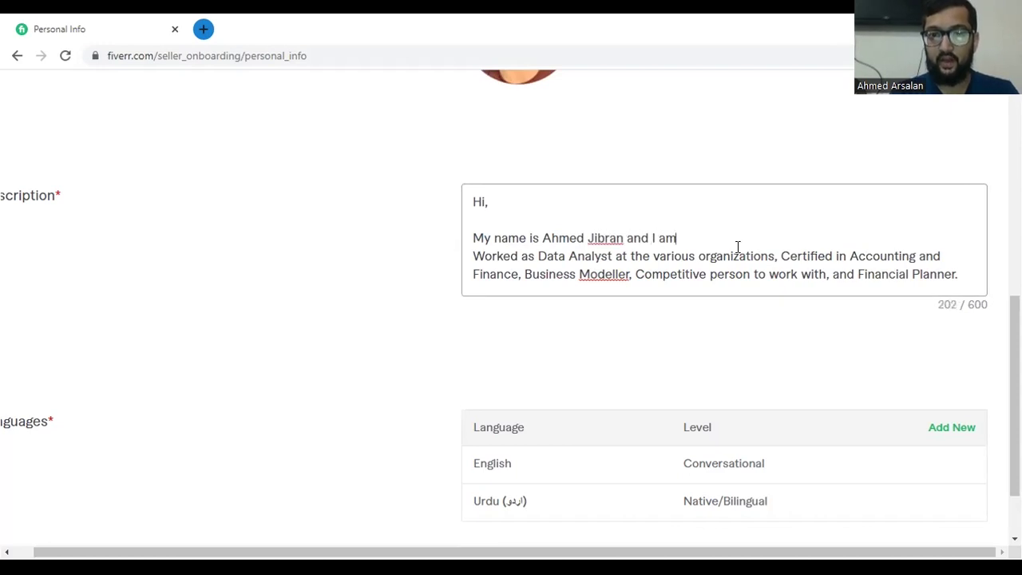
# Continue the introduction sentence with "a CA inter qualified/ finalist.".
pyautogui.write(' a ')
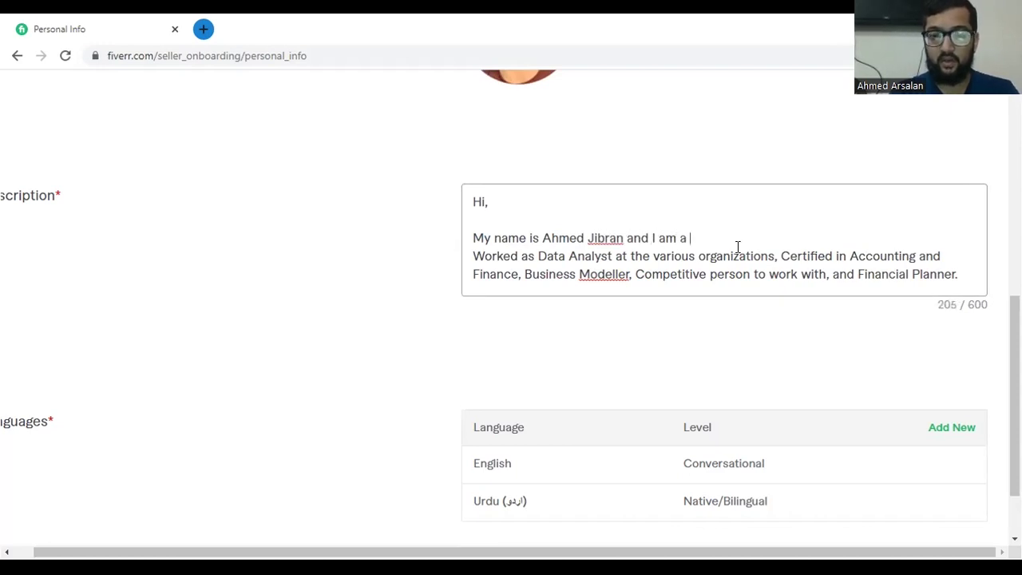
pyautogui.write('CAF')
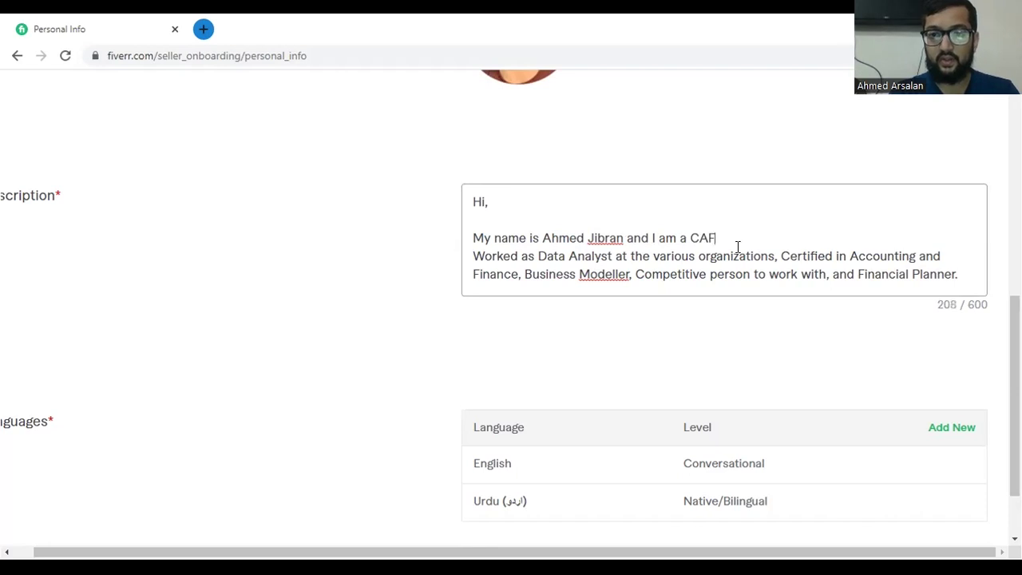
pyautogui.press('BackSpace')
pyautogui.press('BackSpace')
pyautogui.write('A i')
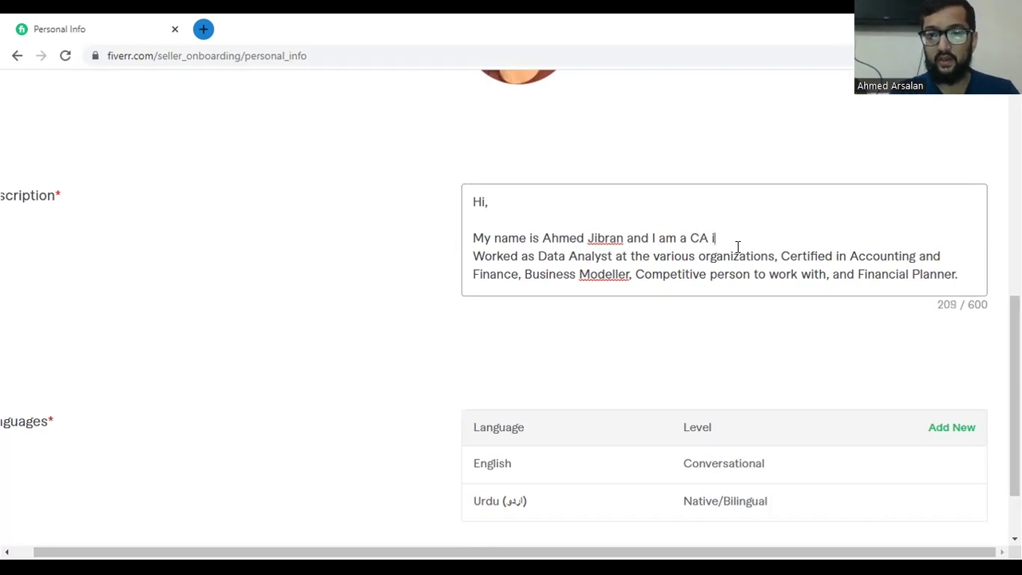
pyautogui.write('nter qualified/')
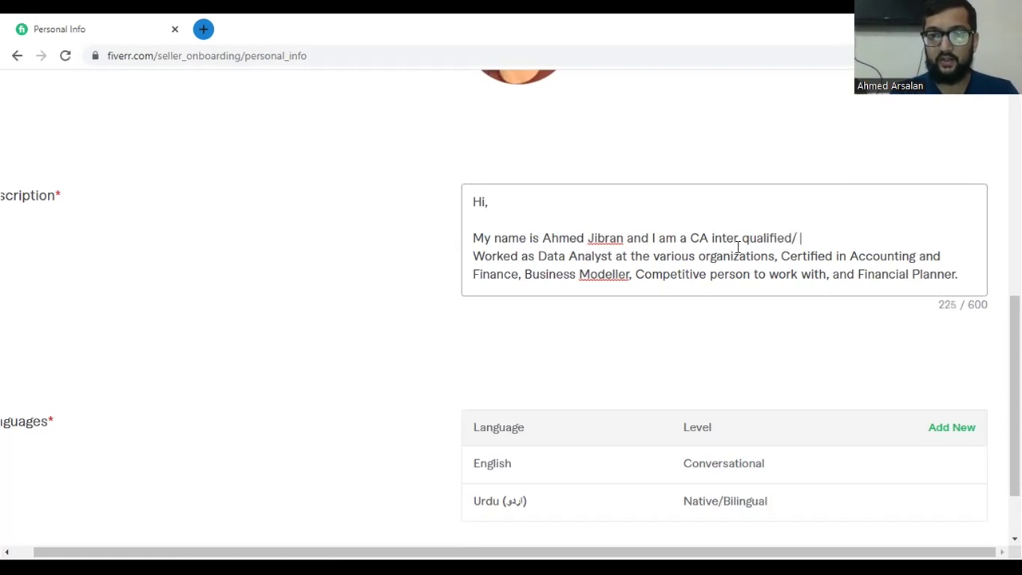
pyautogui.write(' finalis')
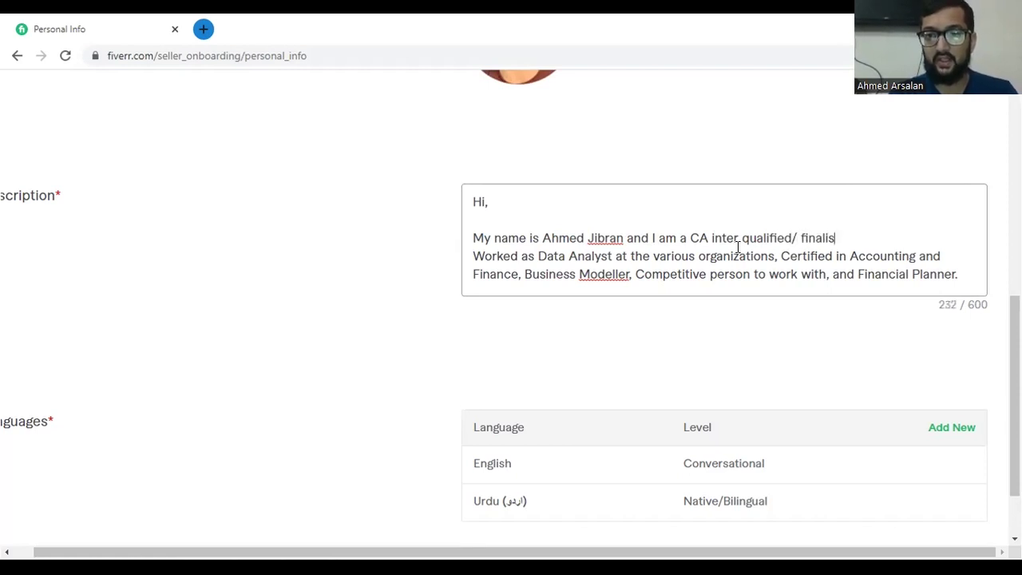
pyautogui.write('t.')
# Delete "inter qualified/" from the introduction sentence, leaving "a CA finalist.".
pyautogui.hotkey('ctrl', 'Left')
pyautogui.hotkey('ctrl', 'shift', 'Right')
pyautogui.hotkey('ctrl', 'shift', 'Right')
pyautogui.hotkey('ctrl', 'shift', 'Right')
pyautogui.press('BackSpace')
pyautogui.hotkey('ctrl', 'Right')
# Add "from Institute of" after "finalist", before the full stop of the introduction sentence.
pyautogui.write('fro')
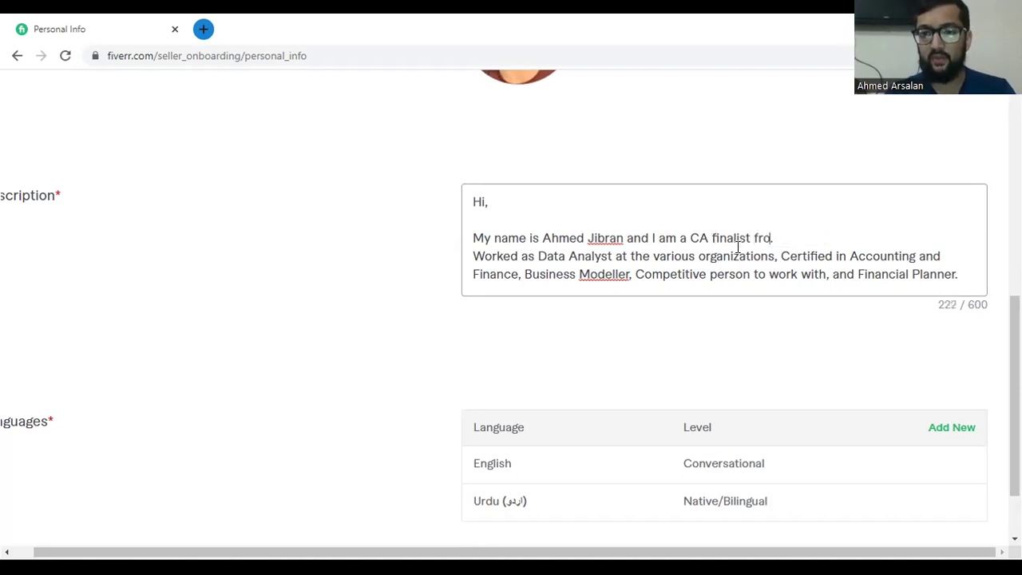
pyautogui.write('m Insitu')
pyautogui.press('BackSpace')
pyautogui.press('BackSpace')
pyautogui.press('BackSpace')
pyautogui.write('ti')
pyautogui.press('BackSpace')
pyautogui.write('titute of ')
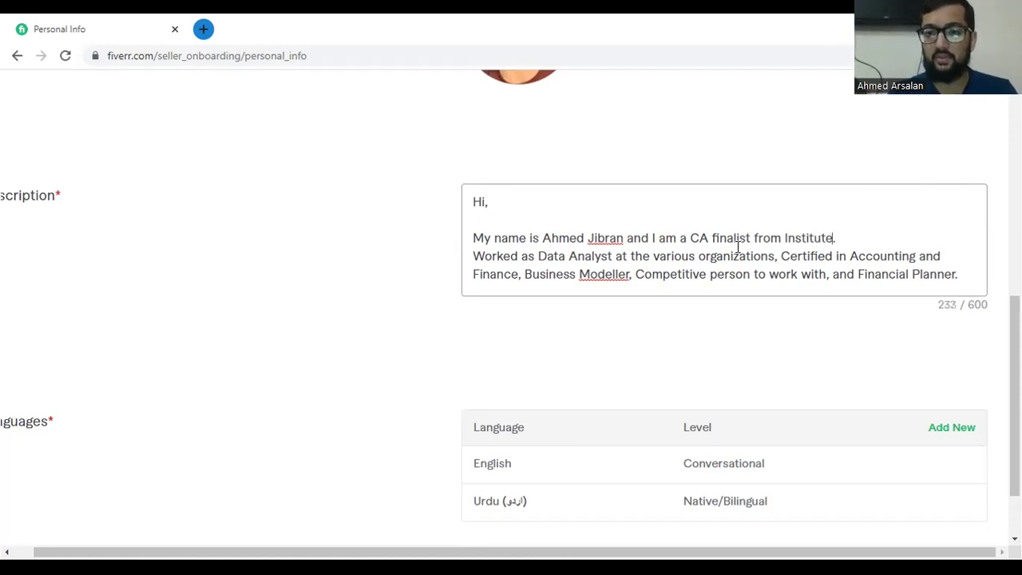
# Complete the institute's name in the introduction sentence with "Chartered Accountants of Pakistan (ICAP)".
pyautogui.write('Charter')
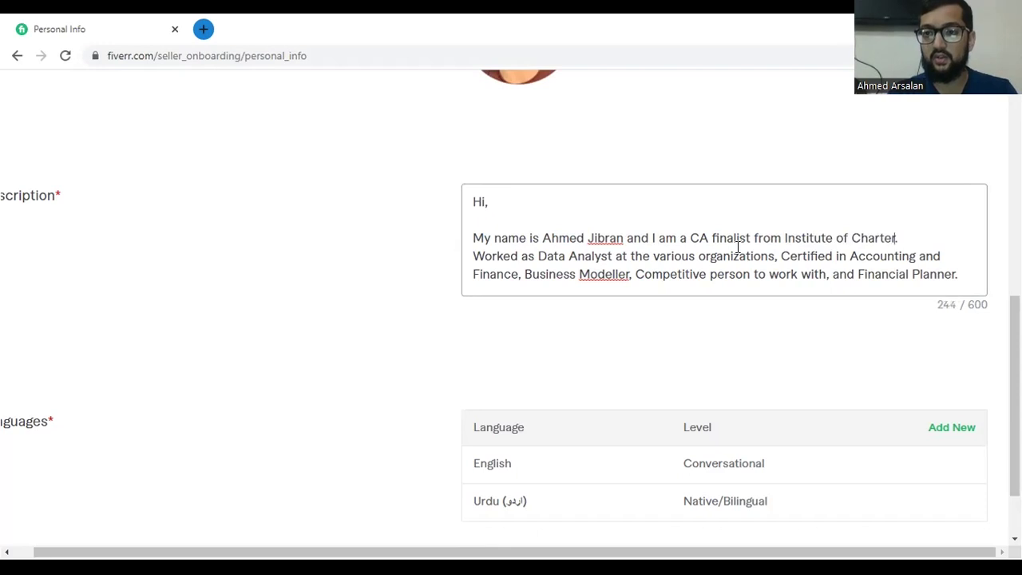
pyautogui.write('ed Acco')
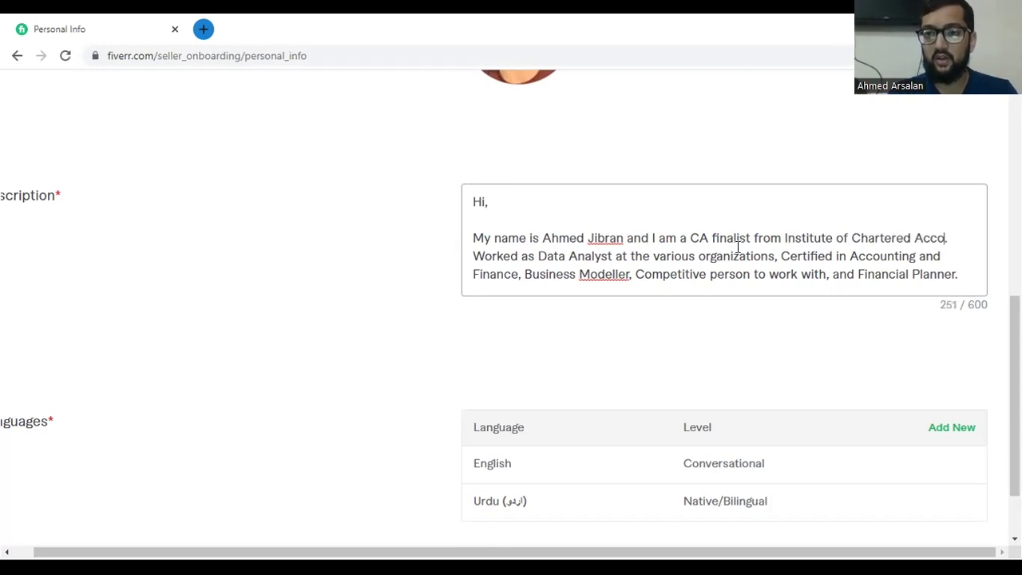
pyautogui.write('utants of')
pyautogui.press('BackSpace')
pyautogui.press('BackSpace')
pyautogui.press('BackSpace')
pyautogui.press('BackSpace')
pyautogui.press('BackSpace')
pyautogui.press('BackSpace')
pyautogui.press('BackSpace')
pyautogui.press('BackSpace')
pyautogui.write('ntant')
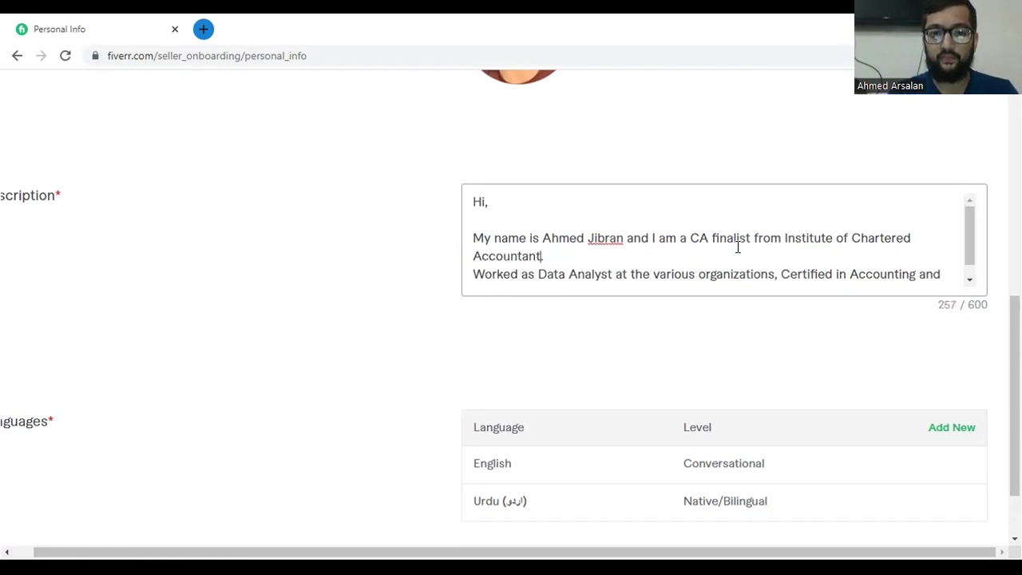
pyautogui.write('s of Pakistan (')
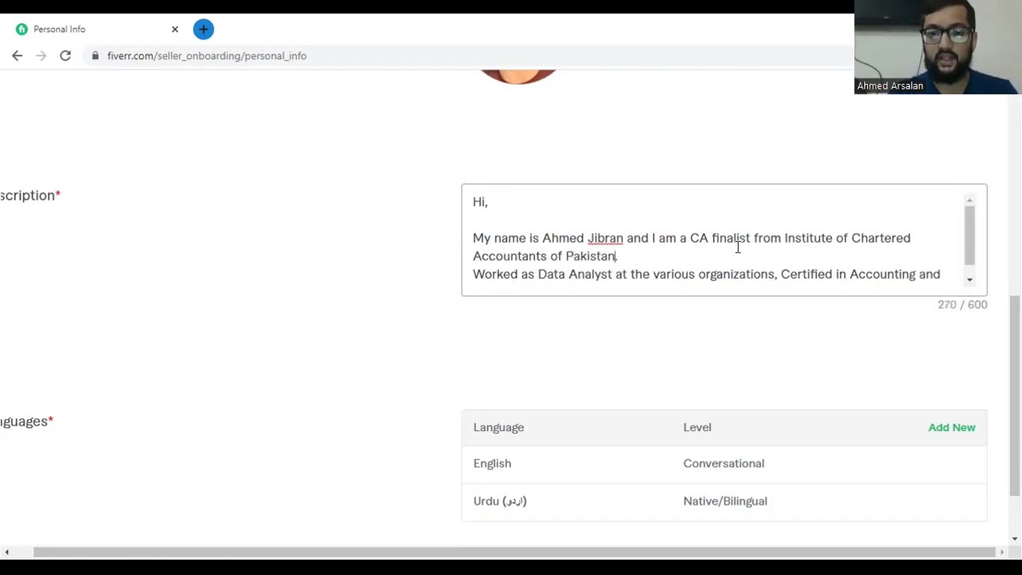
pyautogui.write('ICAP)')
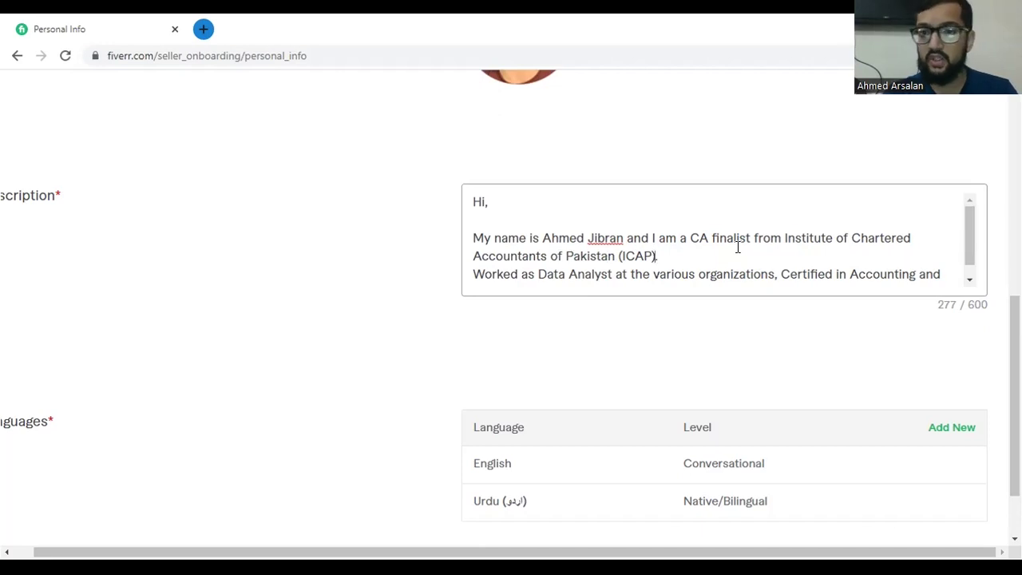
# Start a new line below the introduction sentence reading "I am a certified Data Analyst having an expe".
pyautogui.scroll(-1, 738, 247)
pyautogui.click(737, 248)
pyautogui.press('Return')
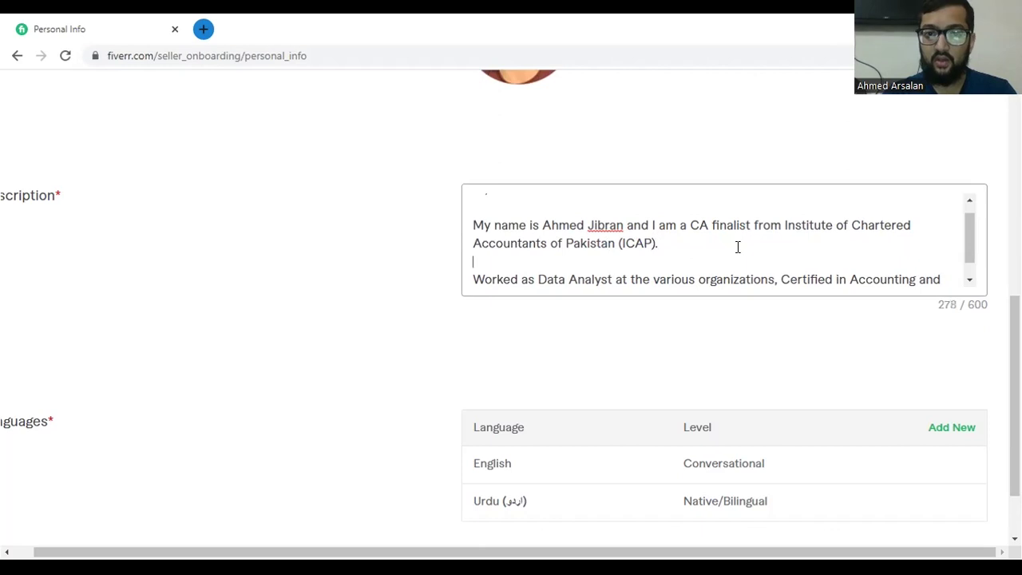
pyautogui.write('I am a c')
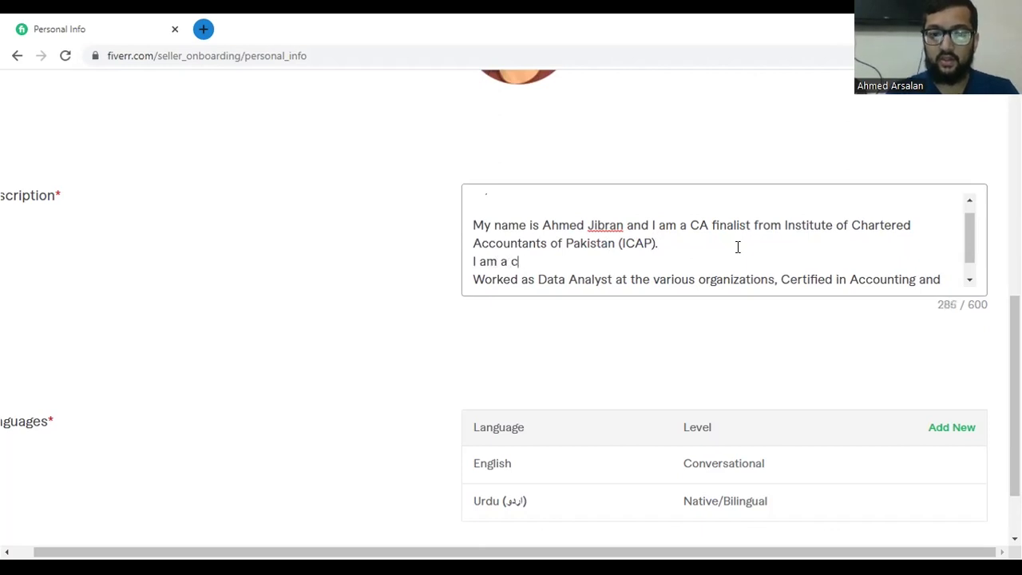
pyautogui.write('ertified Da')
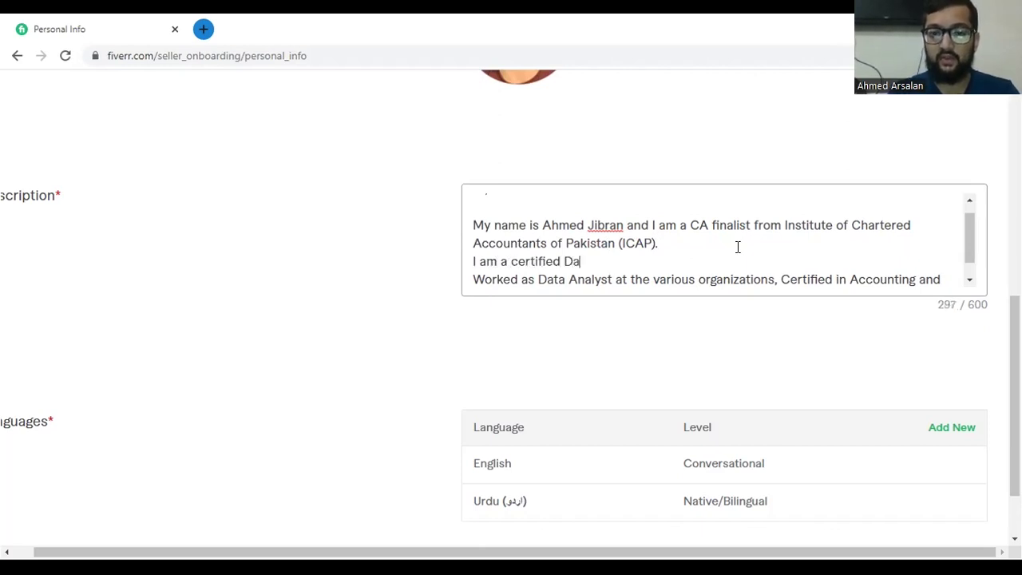
pyautogui.write('ta Analyst having an expe')
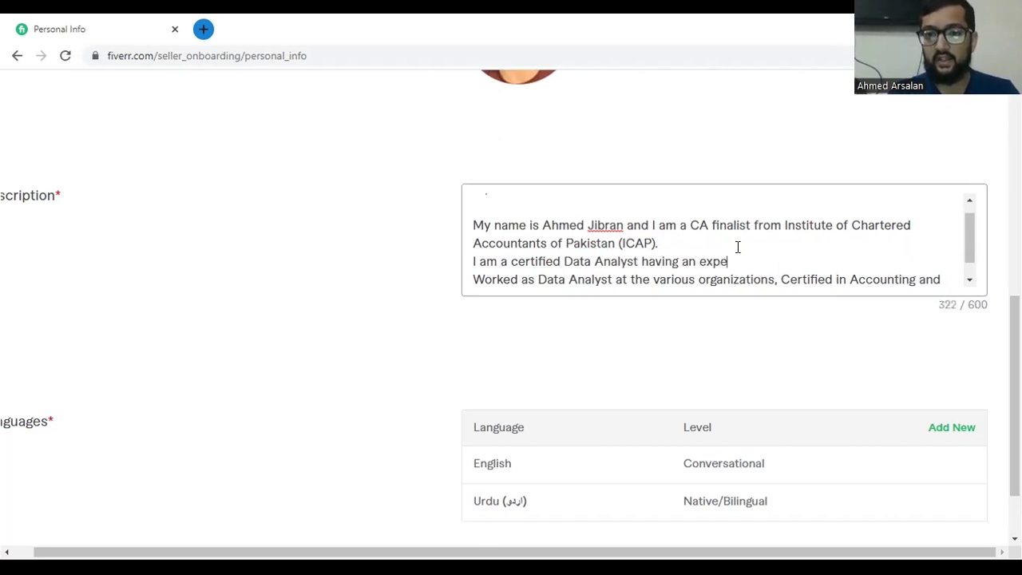
# Replace "an expe" with "a work experience of 2 years in multiple organisations." to complete the Data Analyst sentence.
pyautogui.press('BackSpace')
pyautogui.press('BackSpace')
pyautogui.press('BackSpace')
pyautogui.press('BackSpace')
pyautogui.press('BackSpace')
pyautogui.press('BackSpace')
pyautogui.write('w')
pyautogui.press('BackSpace')
pyautogui.press('BackSpace')
pyautogui.write('work experience of')
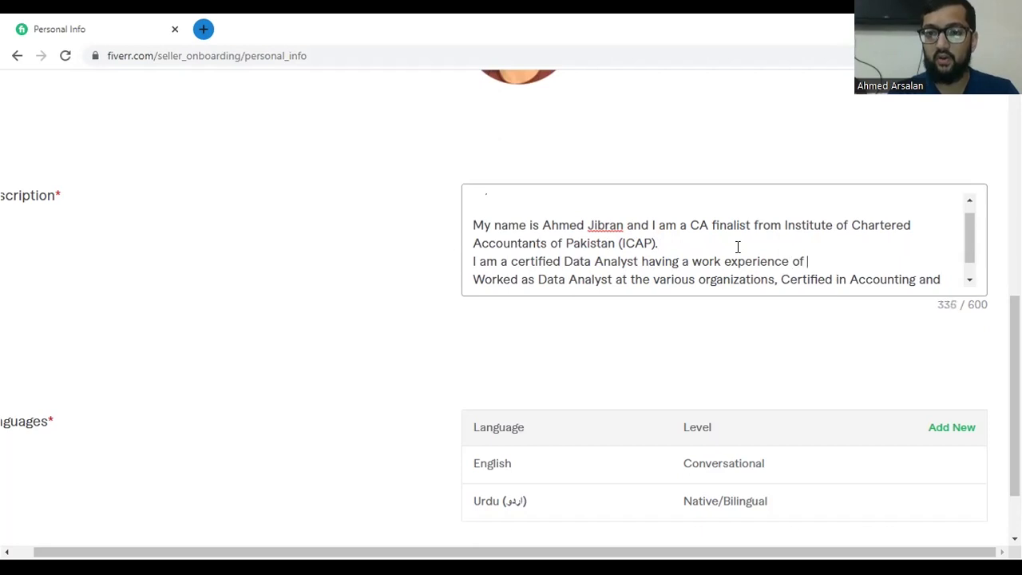
pyautogui.write(' 2 ye')
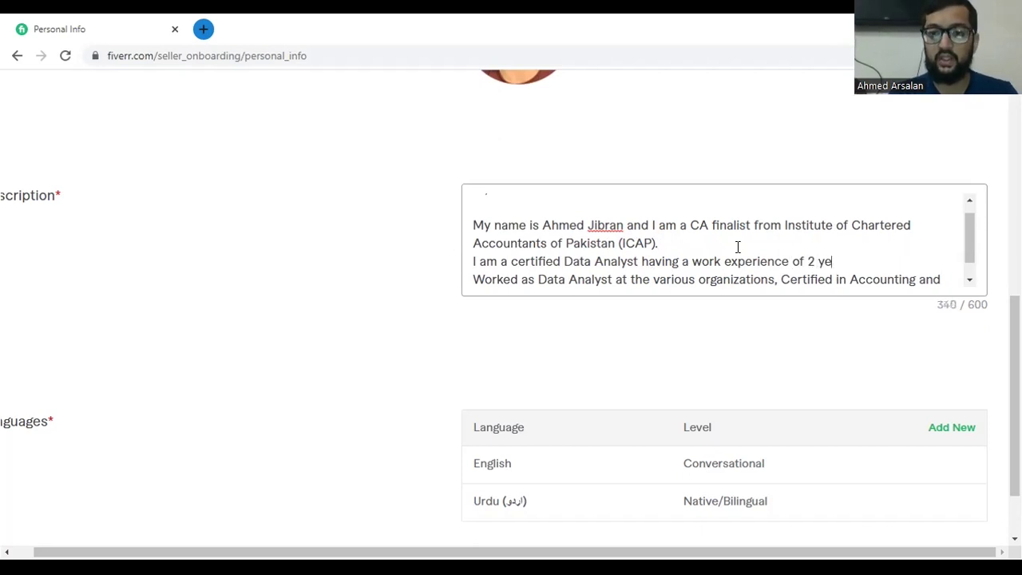
pyautogui.write('ars in m')
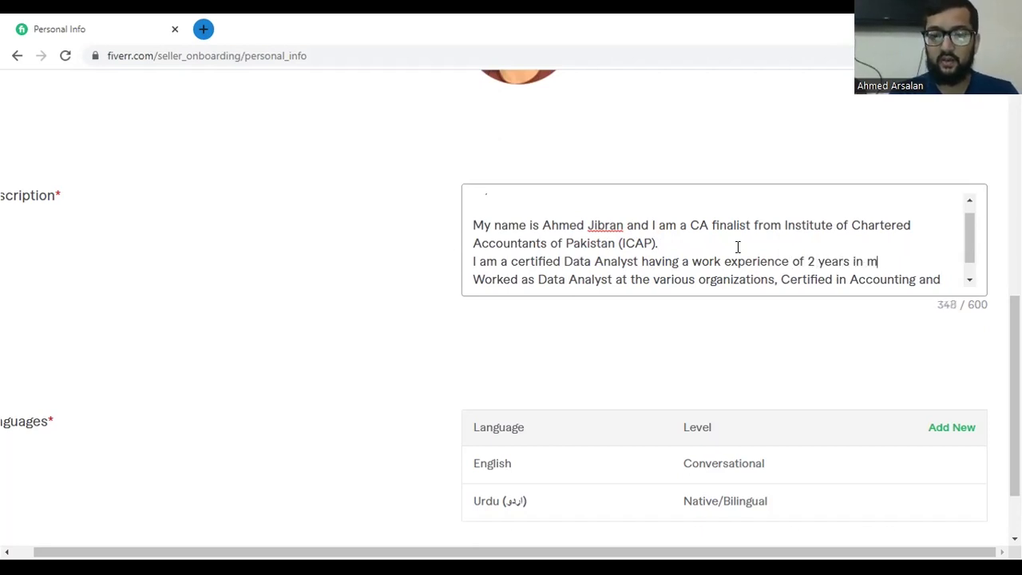
pyautogui.write('ultiple organisations.')
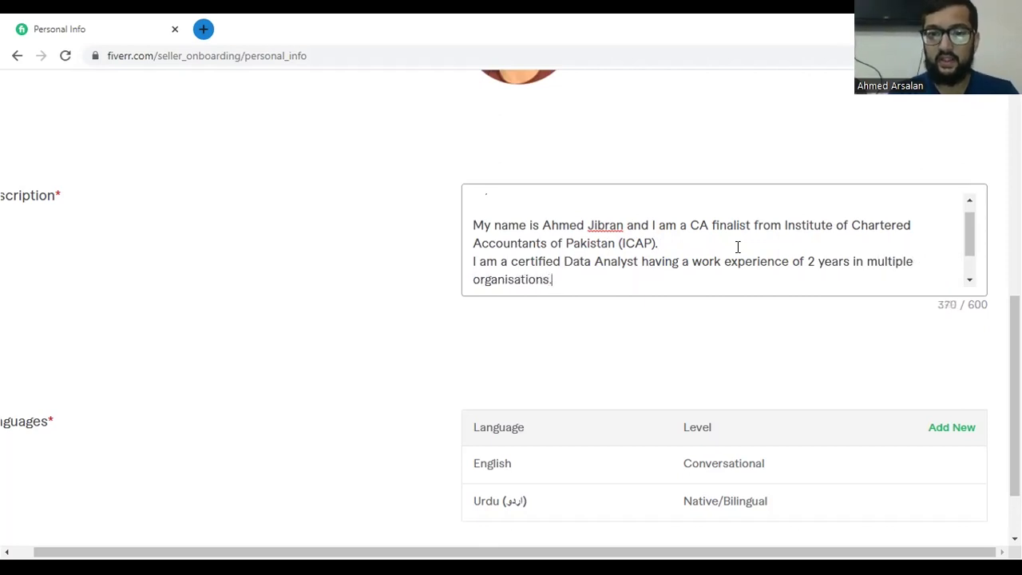
# Leave a blank line below the Data Analyst sentence and write "I have very excellent accounting, financial and auditing skills.".
pyautogui.write('Worked as Data Analyst at the various organizations, Certified in Accounting and Finance, Business Modeller, Competitive person to work with, and Financial Planner.')
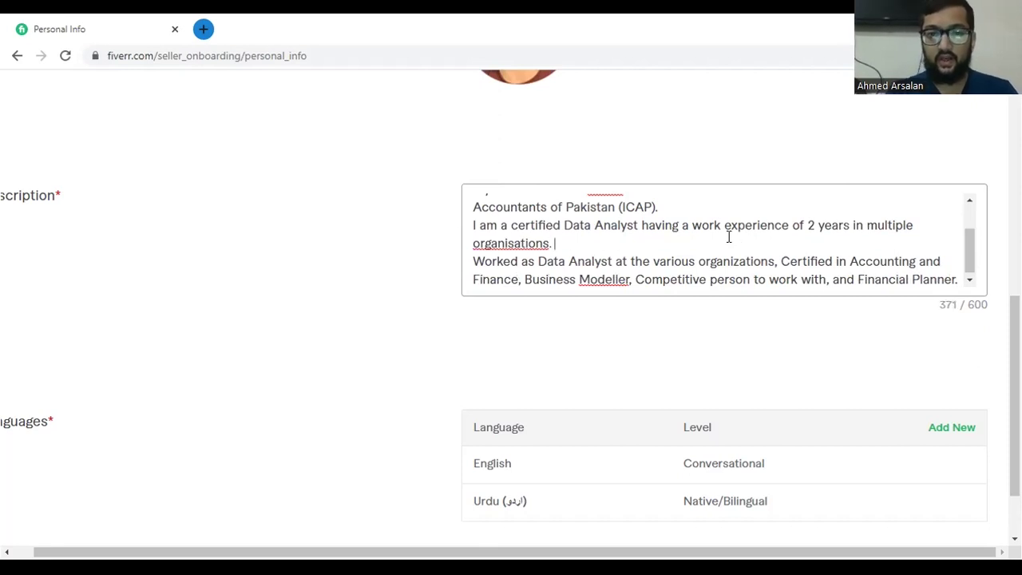
pyautogui.press('Up')
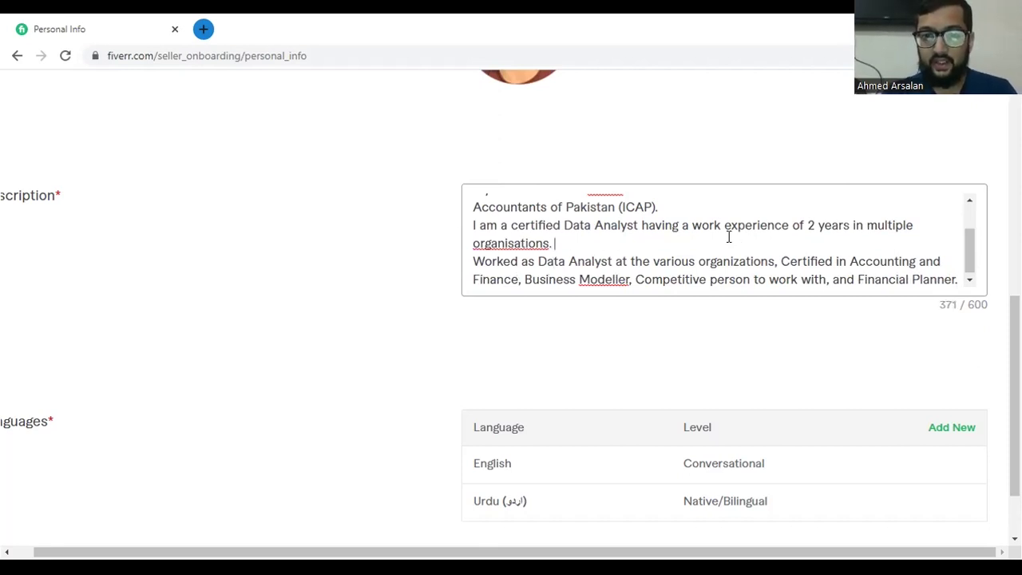
pyautogui.press('Up')
pyautogui.press('Return')
pyautogui.press('Return')
pyautogui.write('I have')
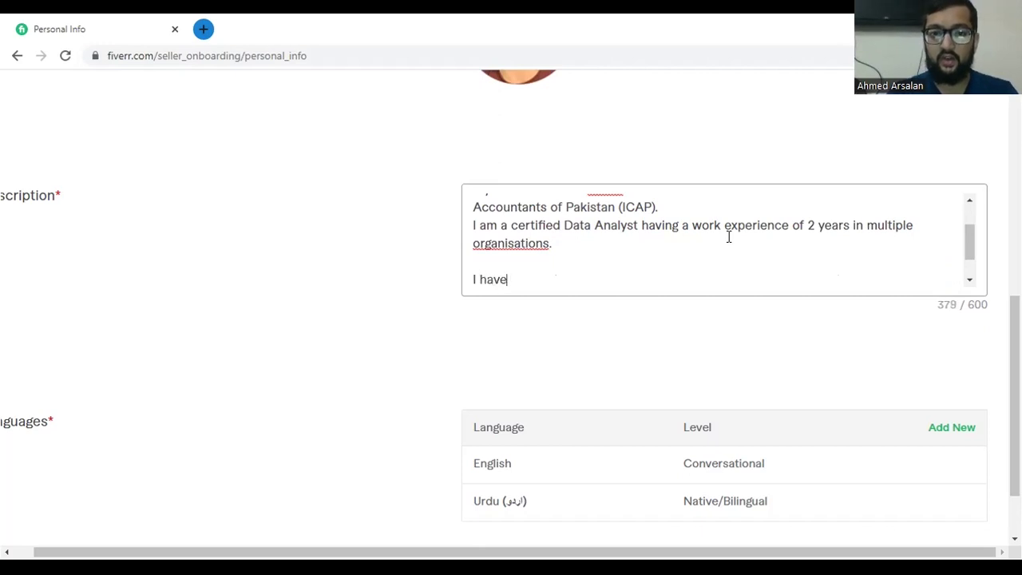
pyautogui.write(' very excellent accounting, financial and ')
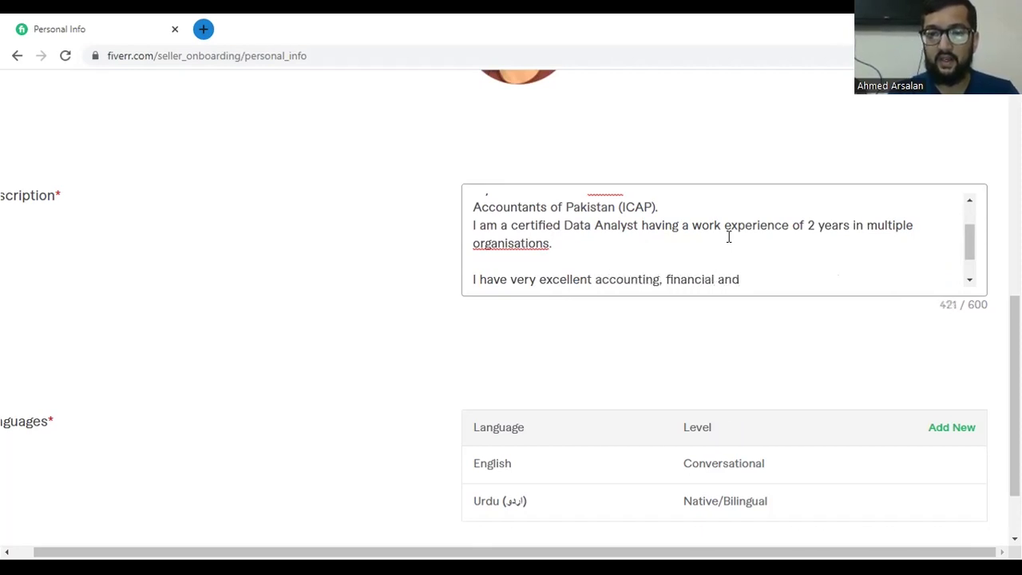
pyautogui.write('auditi')
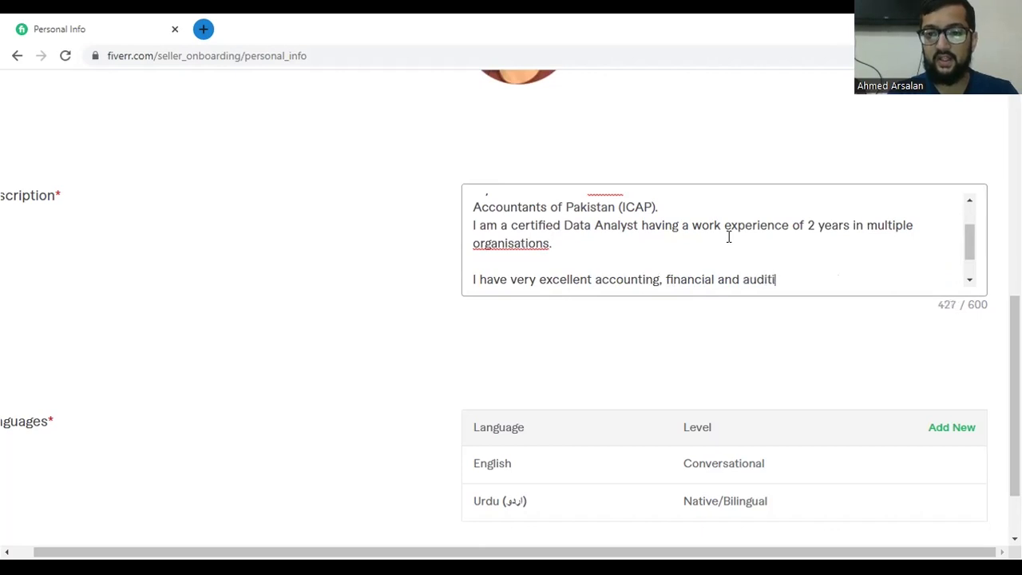
pyautogui.write('ng skills.')
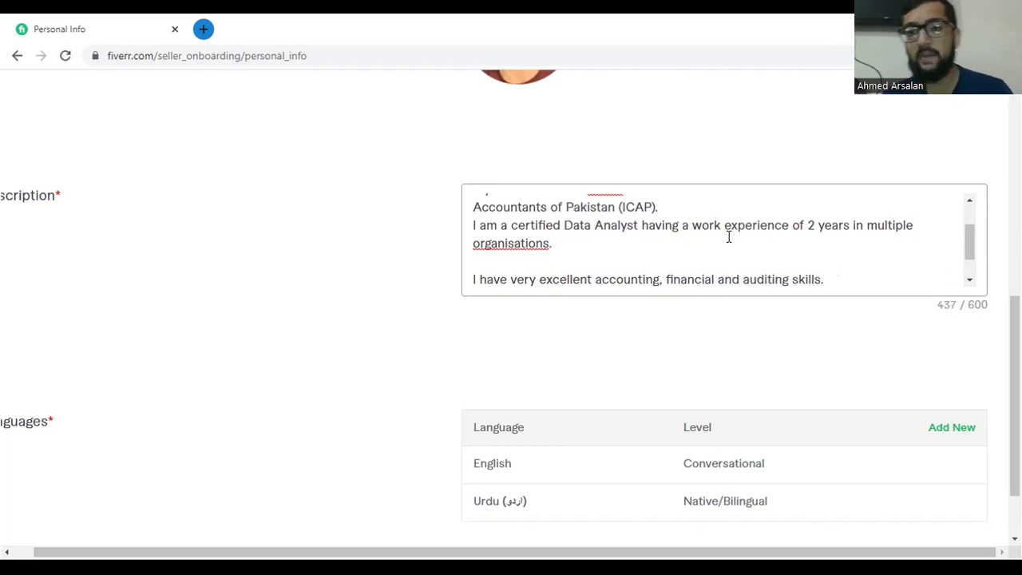
# Delete the old closing text of the description, from "Worked as Data Analyst" through "Financial Planner.".
pyautogui.write('Worked as Data Analyst at the various organizations, Certified in Accounting and Finance, Business Modeller, Competitive person to work with, and Financial Planner.')
pyautogui.click(829, 239)
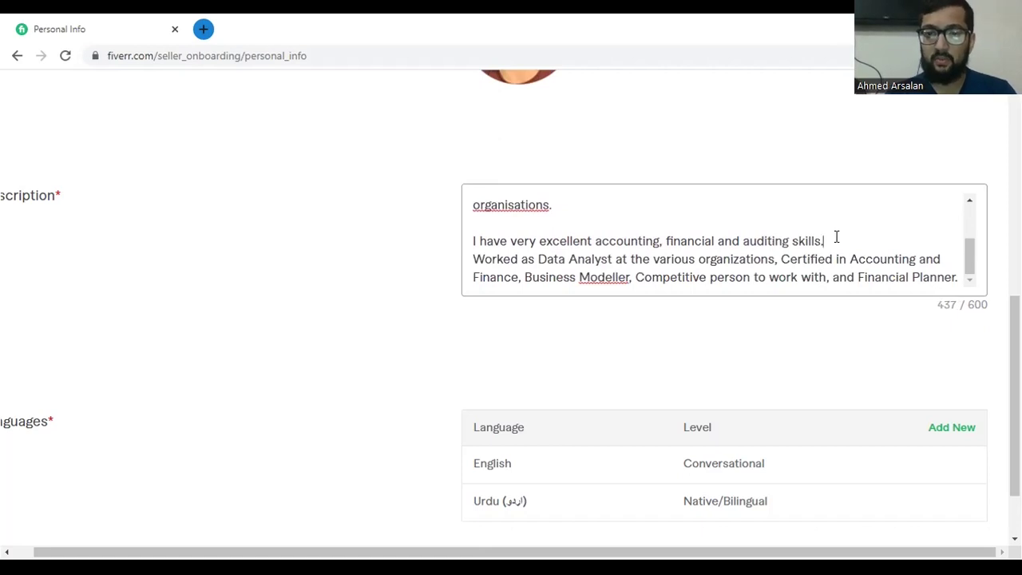
pyautogui.hotkey('shift', 'Down')
pyautogui.hotkey('shift', 'ctrl', 'End')
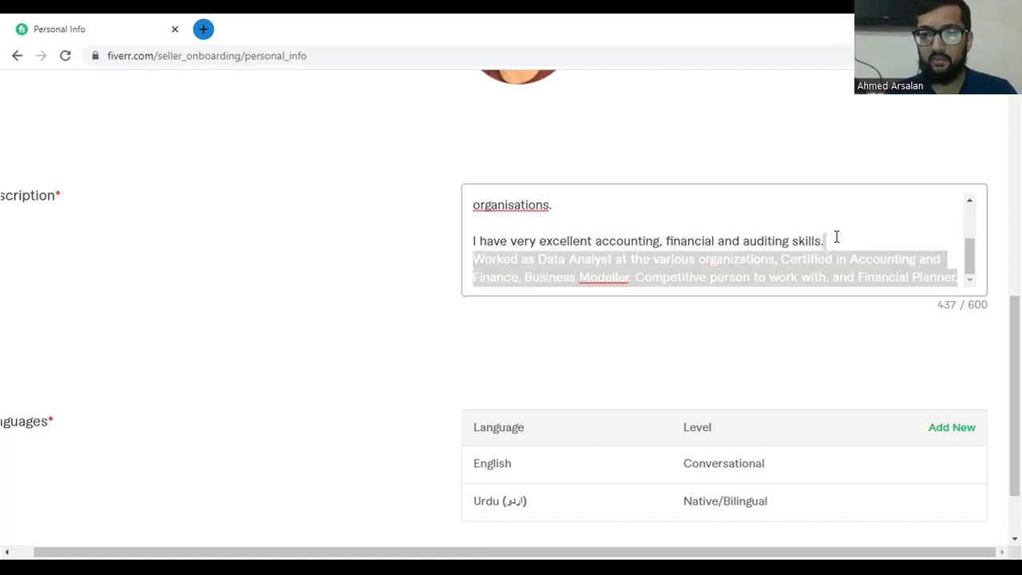
pyautogui.press('BackSpace')
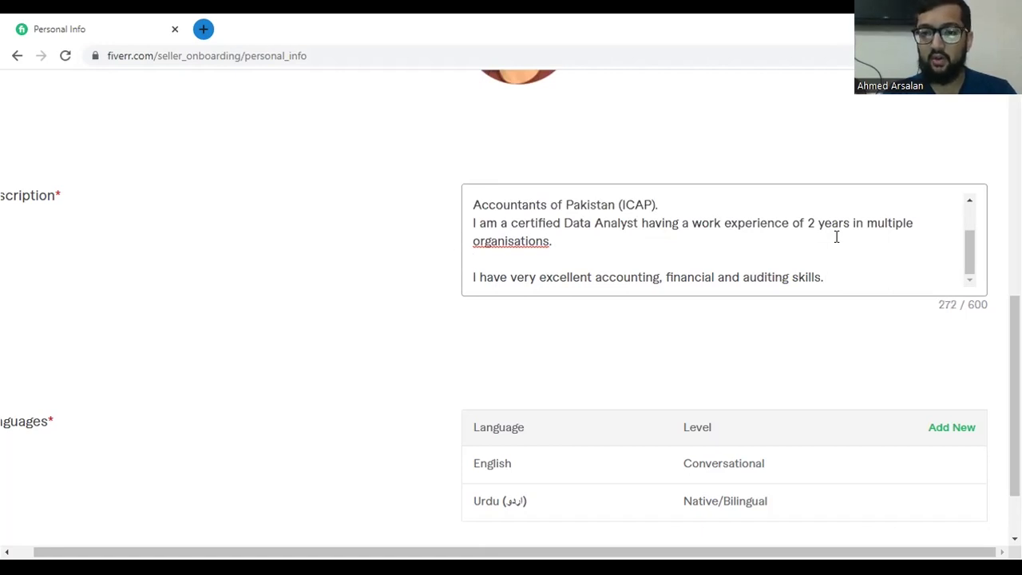
# Begin a new line under the skills sentence with "I believe on customers satisfaction".
pyautogui.press('Return')
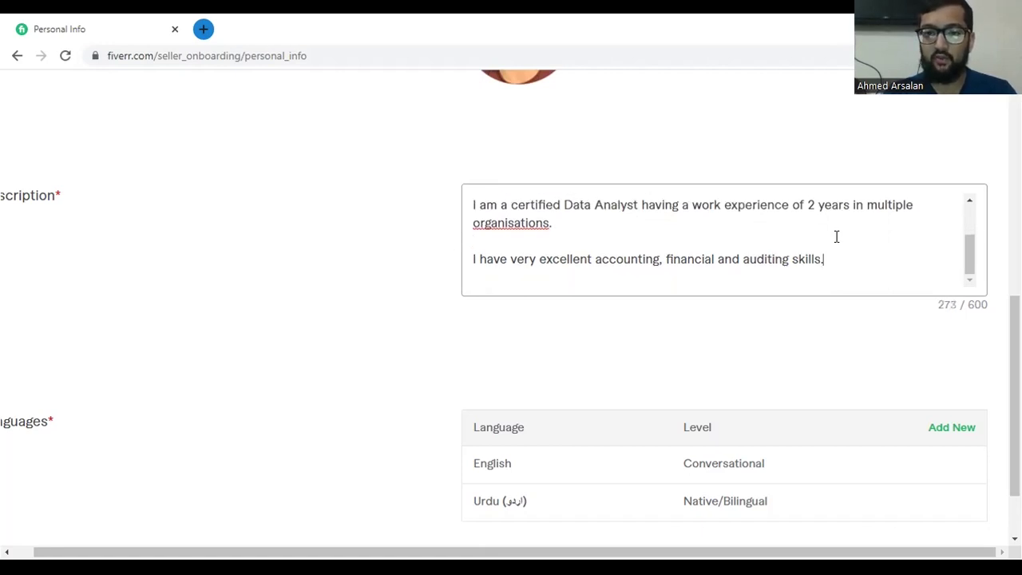
pyautogui.press('Return')
pyautogui.write('I beleive')
pyautogui.press('BackSpace')
pyautogui.press('BackSpace')
pyautogui.press('BackSpace')
pyautogui.press('BackSpace')
pyautogui.press('BackSpace')
pyautogui.write('ieve on customers ')
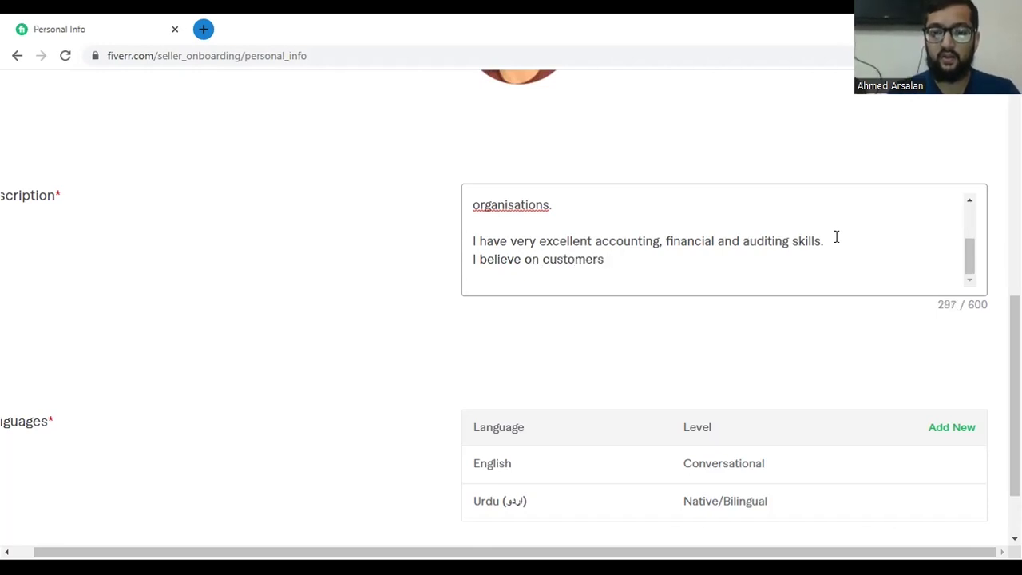
pyautogui.write('sat')
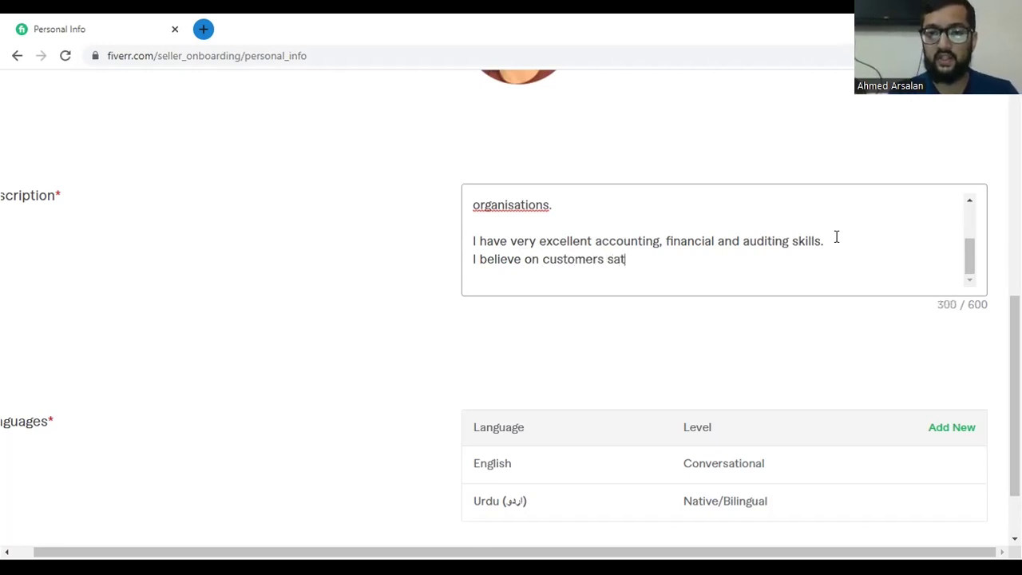
pyautogui.write('isfaction')
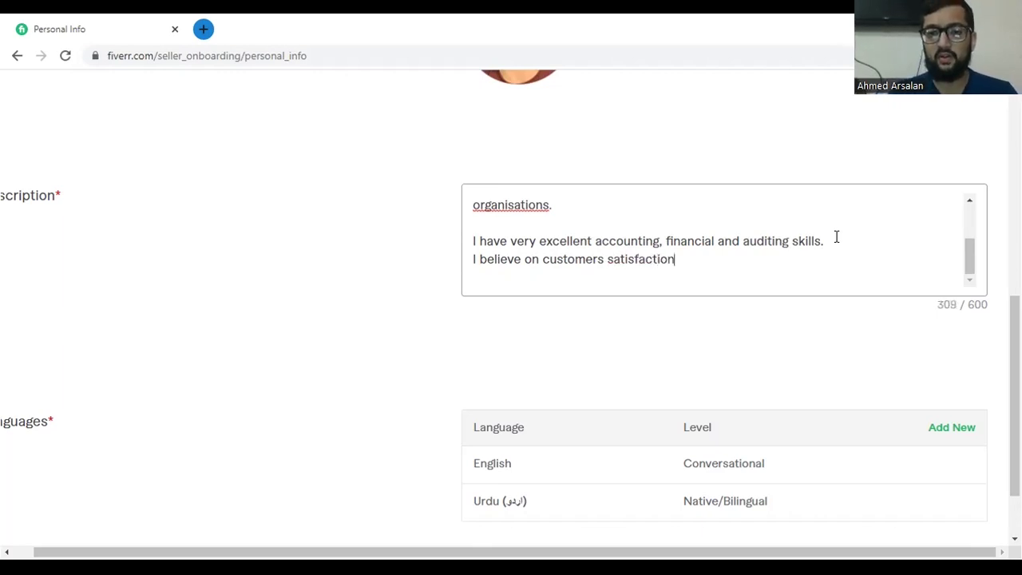
# Finish the customer satisfaction sentence with "and I go above and beyond customer expectations.".
pyautogui.write(' and I')
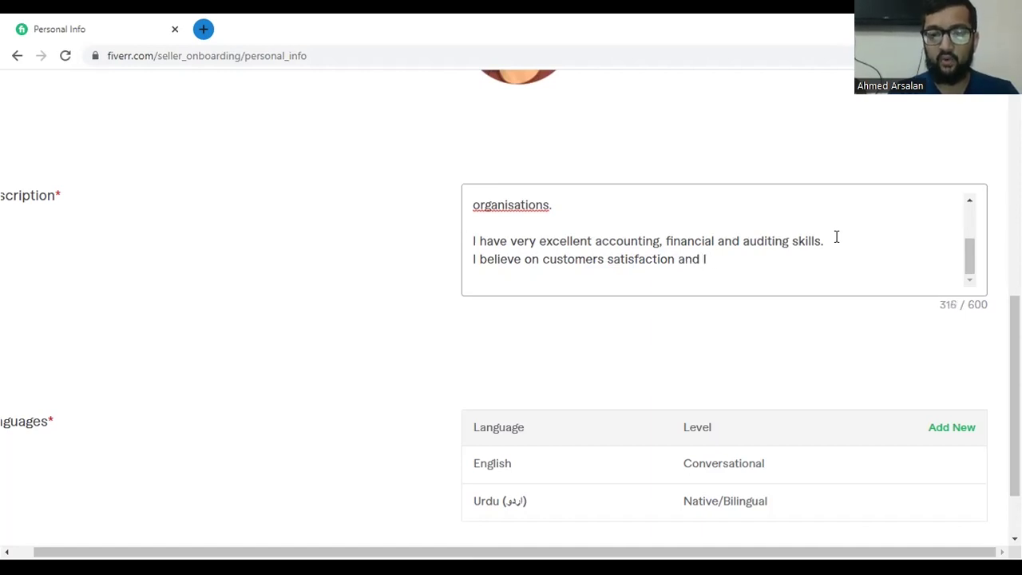
pyautogui.write(' go b')
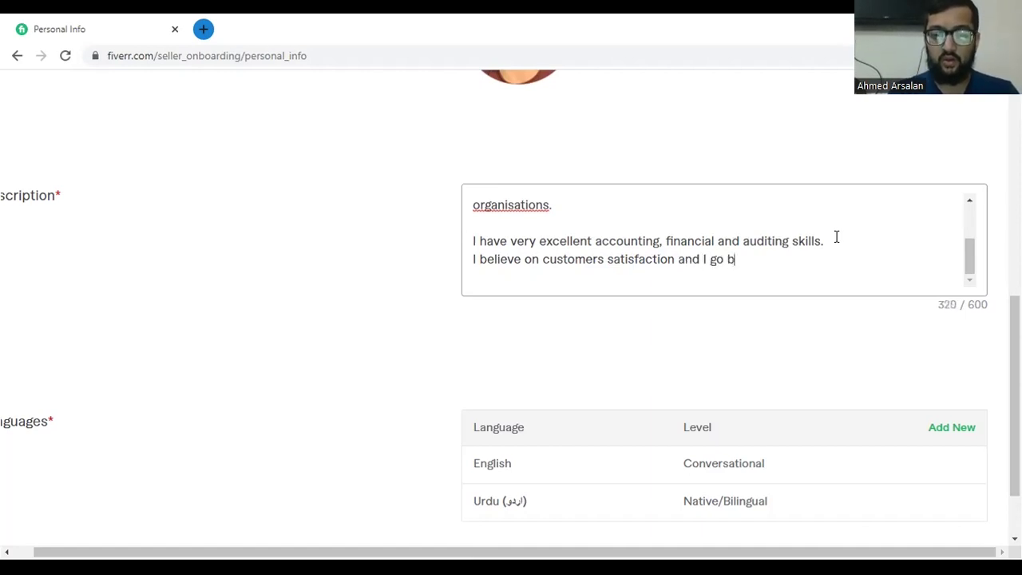
pyautogui.write('abp')
pyautogui.press('BackSpace')
pyautogui.press('BackSpace')
pyautogui.write('ve')
pyautogui.press('BackSpace')
pyautogui.press('BackSpace')
pyautogui.write('ve')
pyautogui.press('BackSpace')
pyautogui.write('ove and bey')
pyautogui.write('ond ')
pyautogui.write('m')
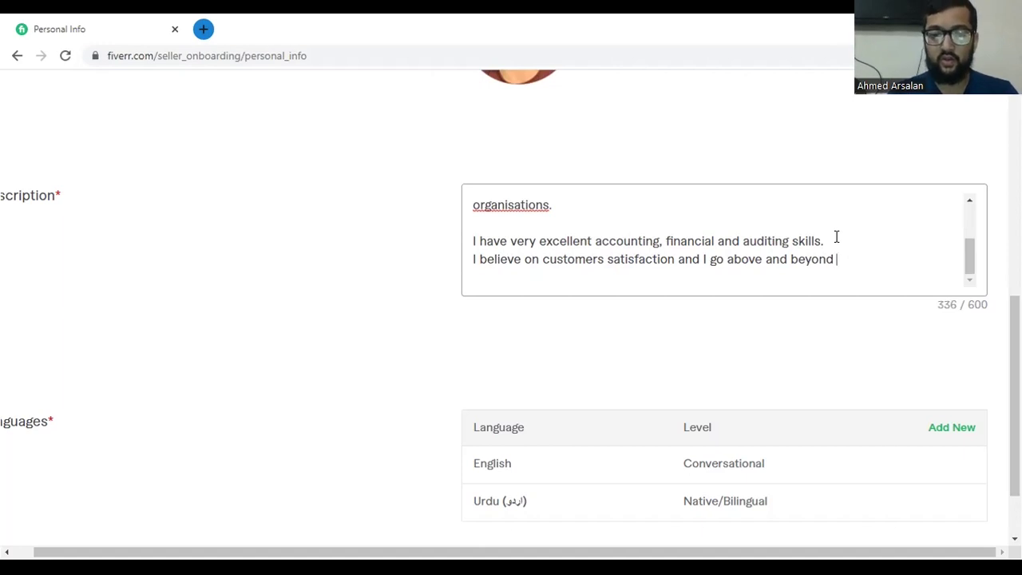
pyautogui.write('ustomer ')
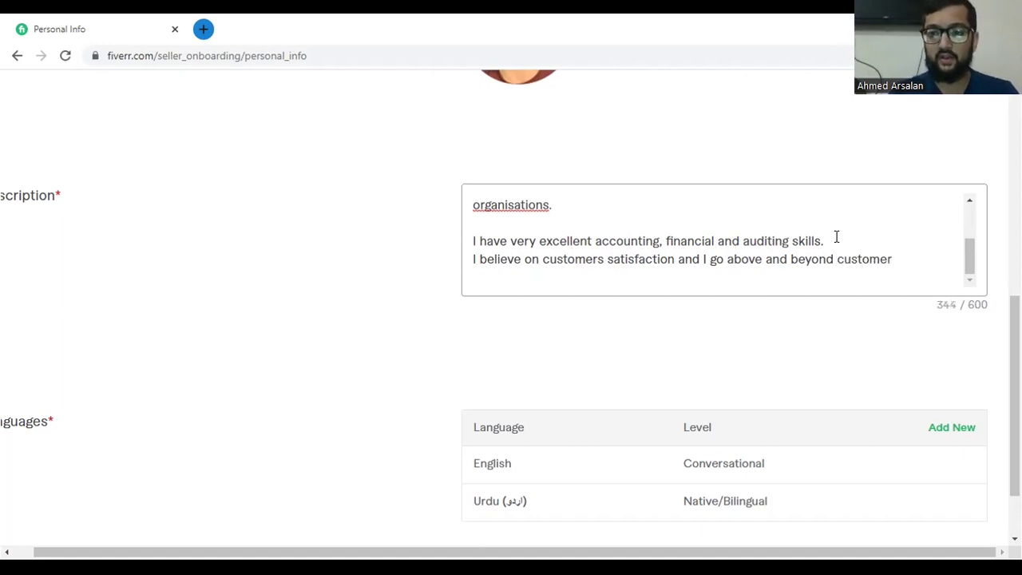
pyautogui.write('expectations.')
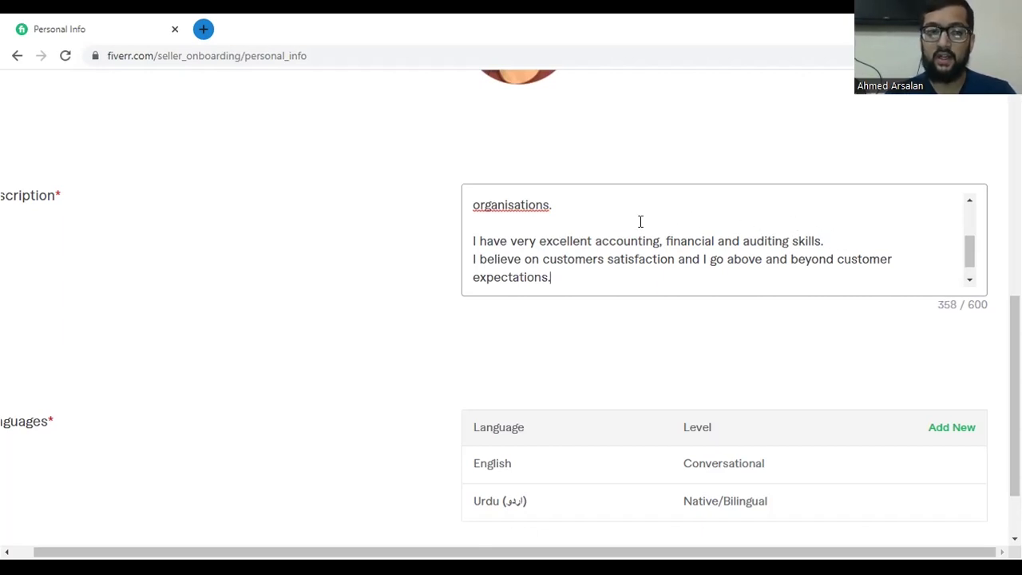
# Add Punjabi to the profile's languages with the level Native/Bilingual.
pyautogui.scroll(2, 516, 223)
pyautogui.scroll(-2, 529, 244)
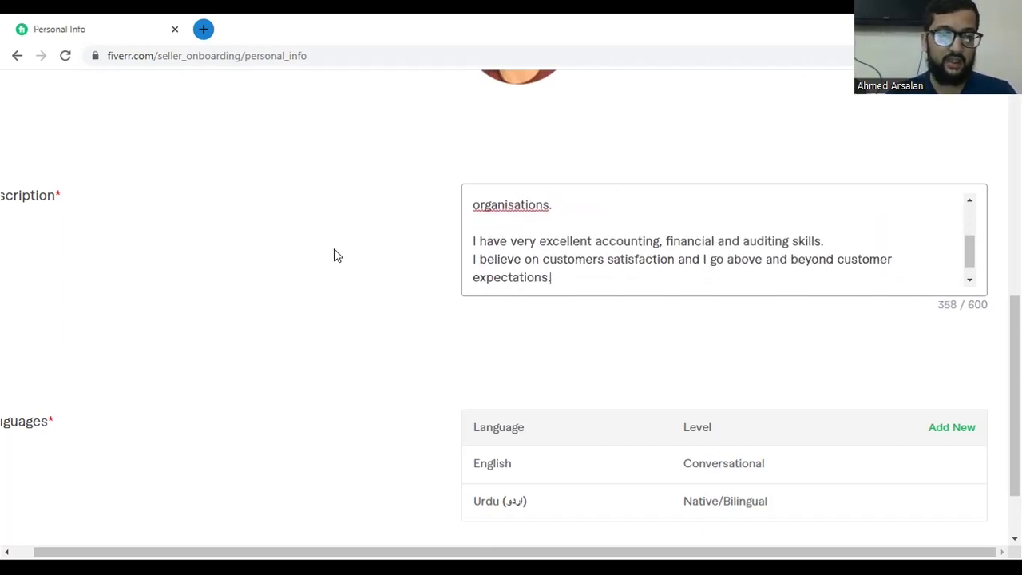
pyautogui.scroll(-1, 334, 253)
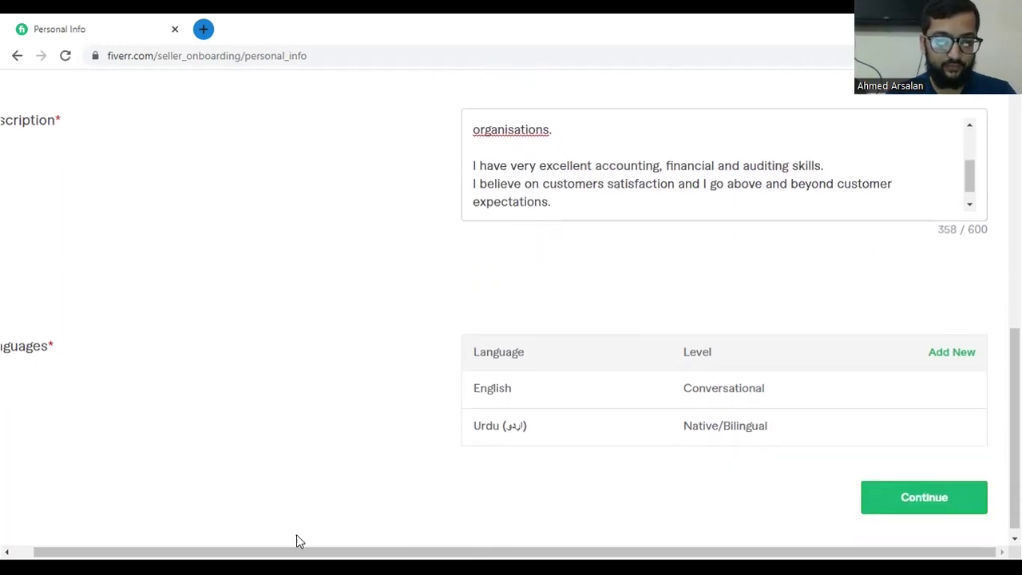
pyautogui.moveTo(296, 552)
pyautogui.mouseDown()
pyautogui.moveTo(275, 551)
pyautogui.moveTo(296, 552)
pyautogui.mouseUp()
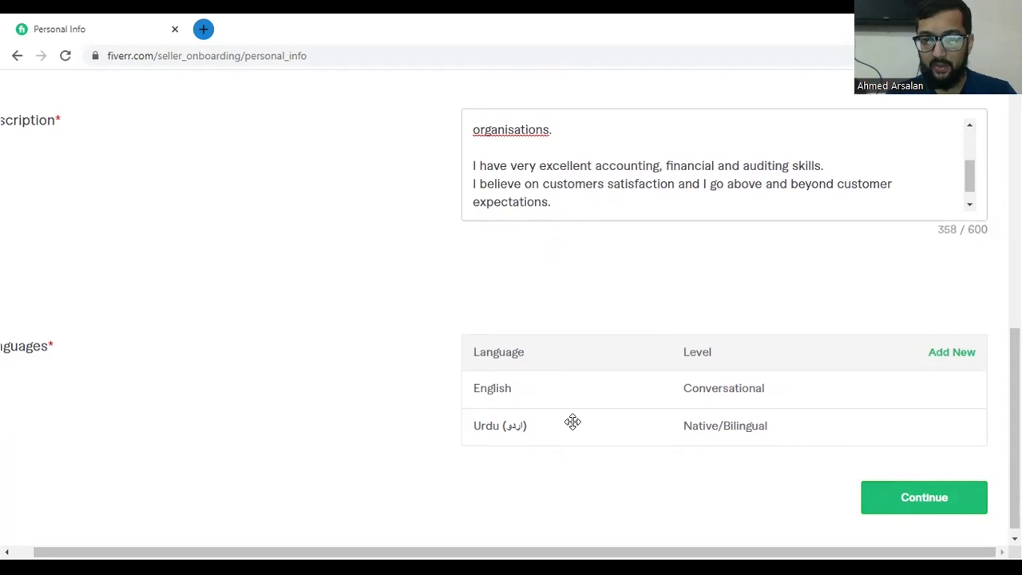
pyautogui.hscroll(-1, 607, 421)
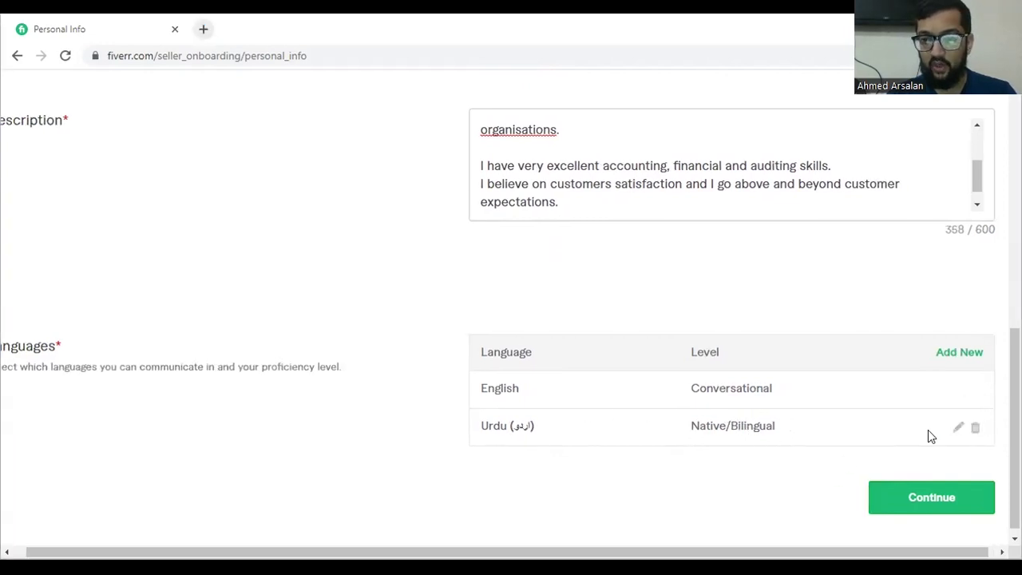
pyautogui.click(958, 360)
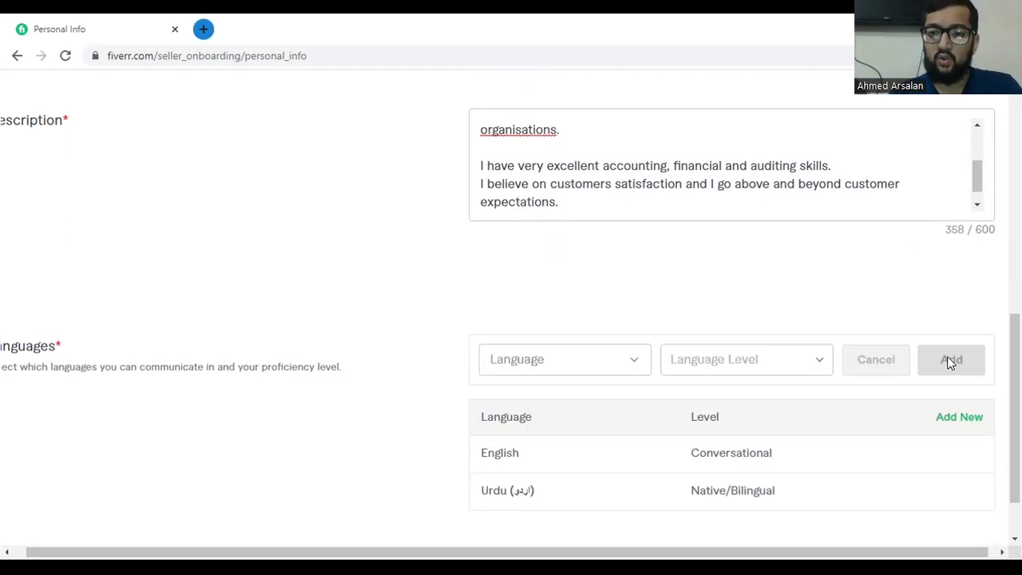
pyautogui.click(592, 372)
pyautogui.write('Punjab')
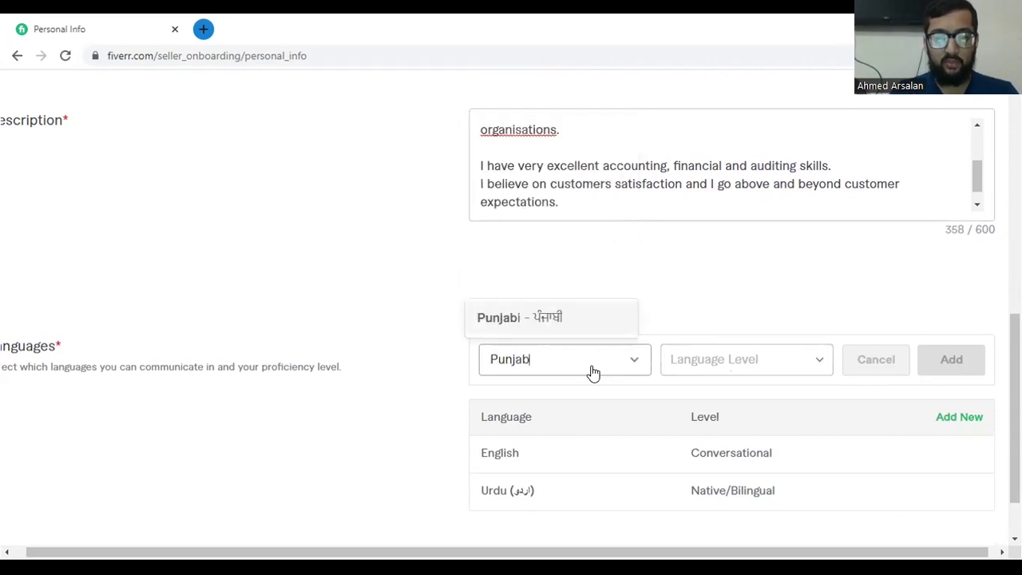
pyautogui.write('i')
pyautogui.click(561, 317)
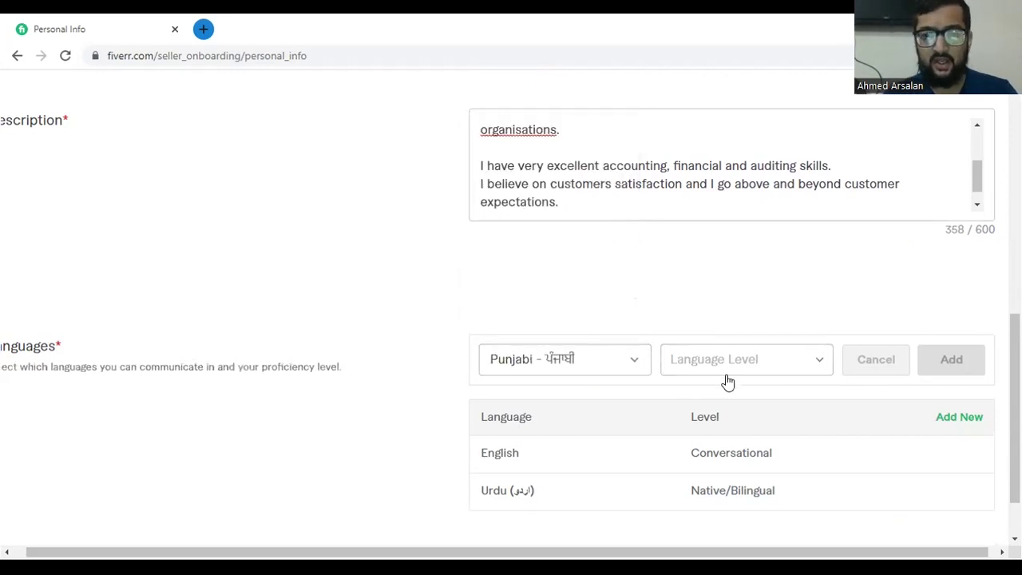
pyautogui.click(725, 375)
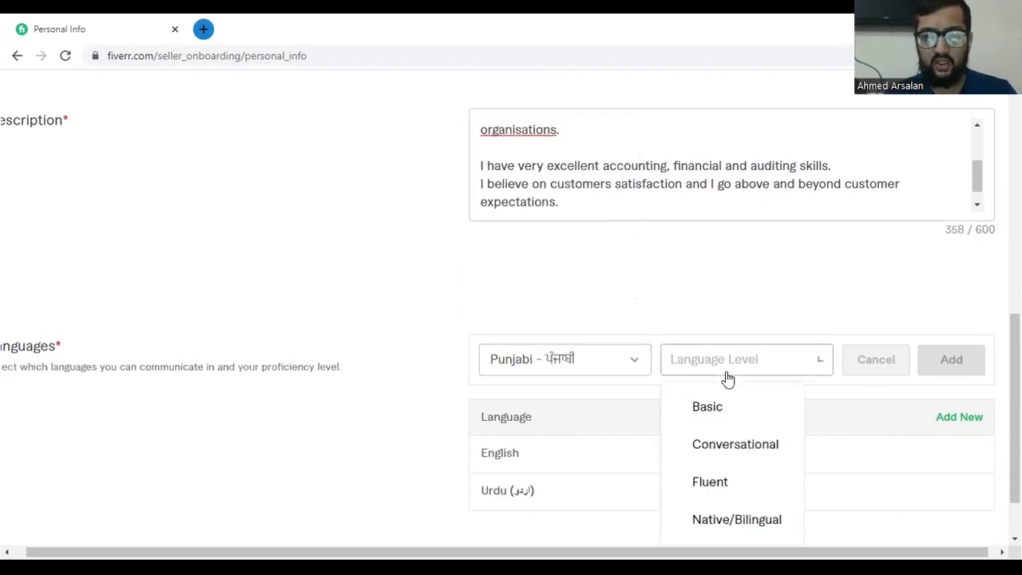
pyautogui.click(732, 517)
pyautogui.click(932, 369)
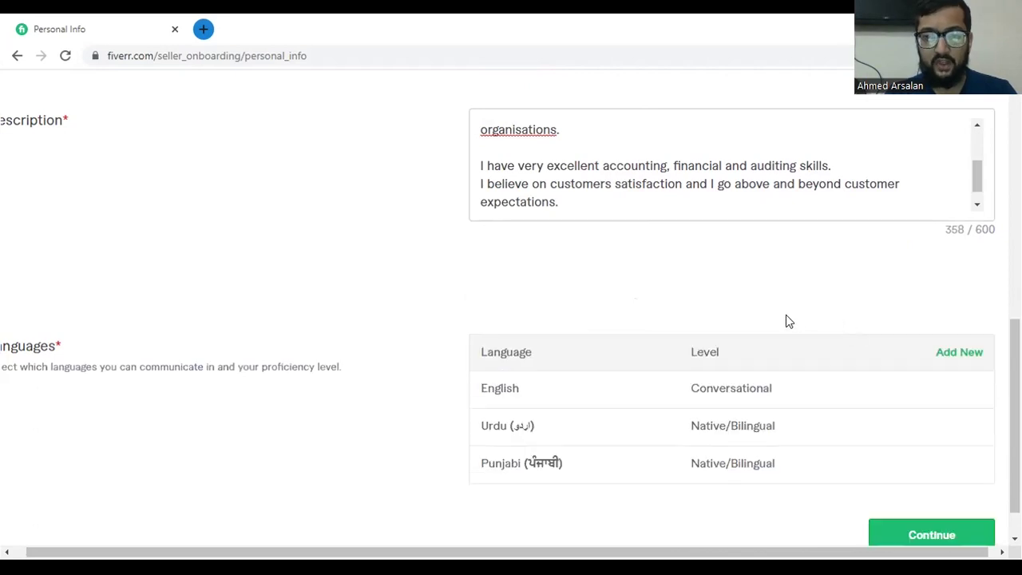
# Submit the personal info, continue to the Professional Info page, and set the occupation to Other.
pyautogui.scroll(-1, 786, 321)
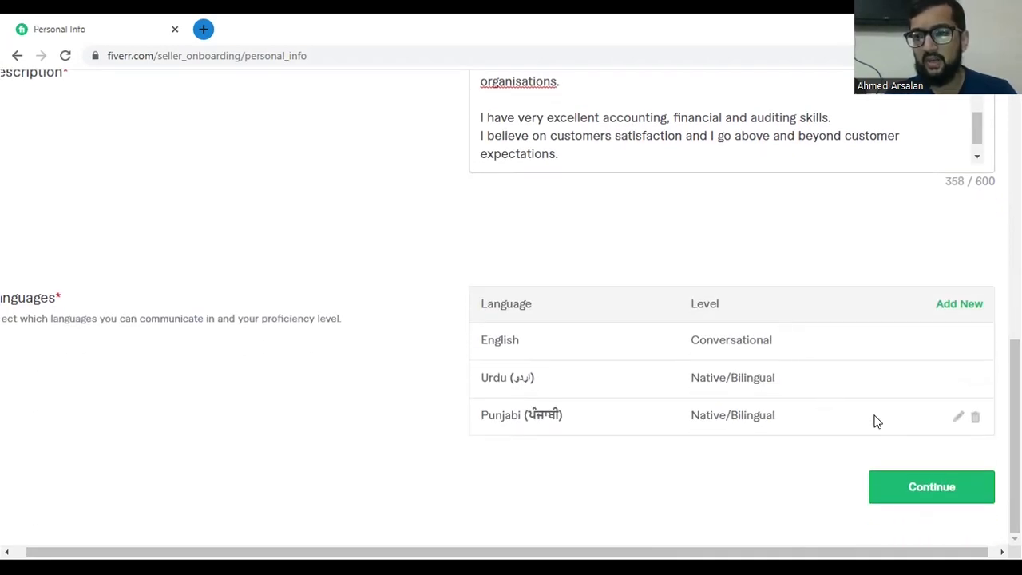
pyautogui.click(896, 477)
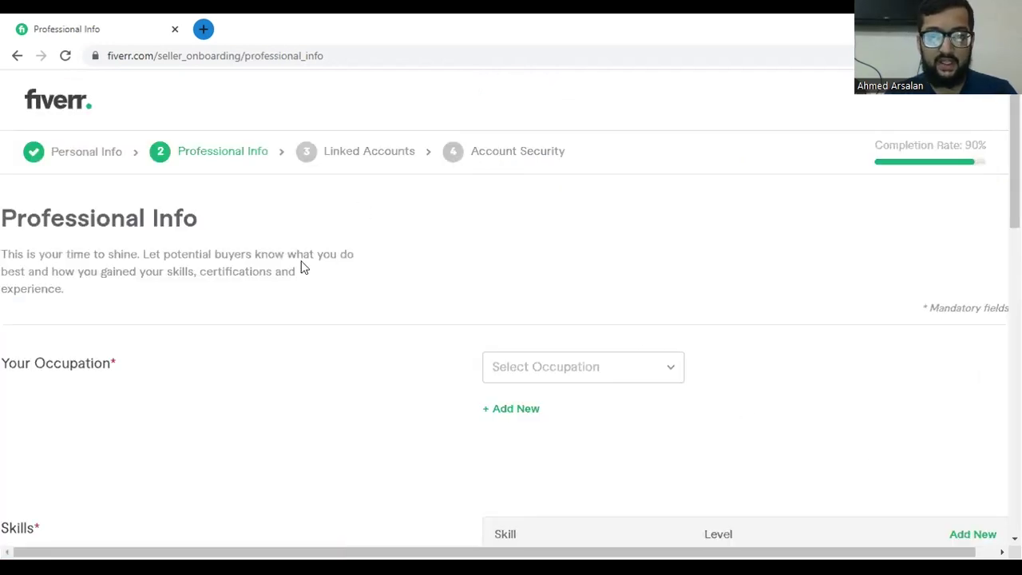
pyautogui.click(607, 366)
pyautogui.scroll(-2, 611, 292)
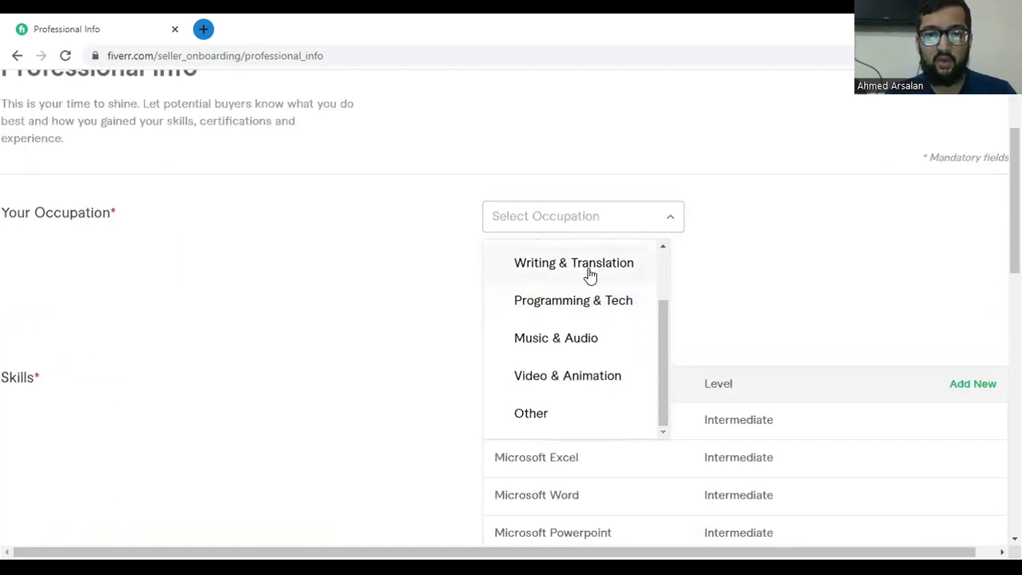
pyautogui.scroll(1, 589, 275)
pyautogui.scroll(-1, 589, 276)
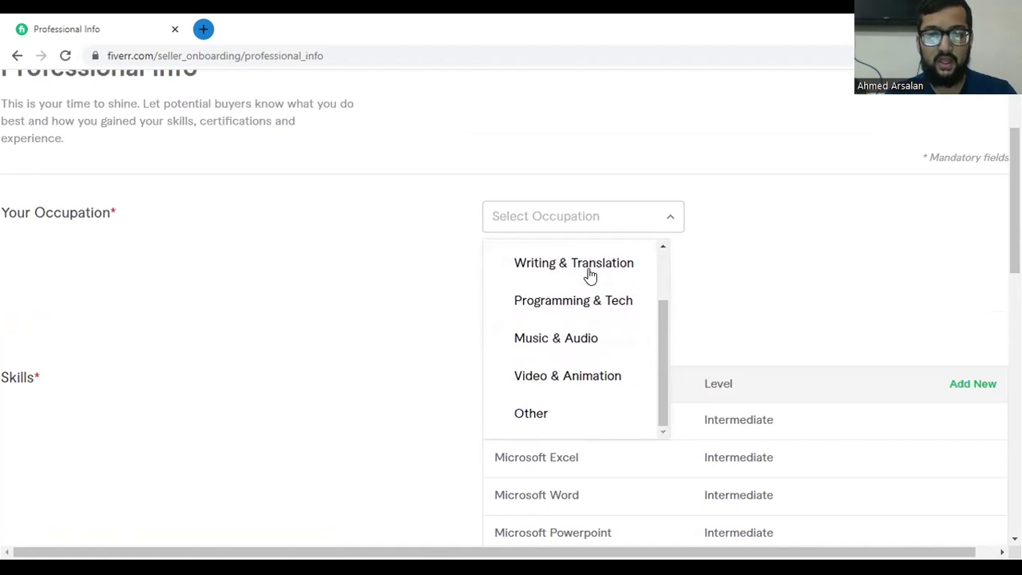
pyautogui.scroll(1, 589, 275)
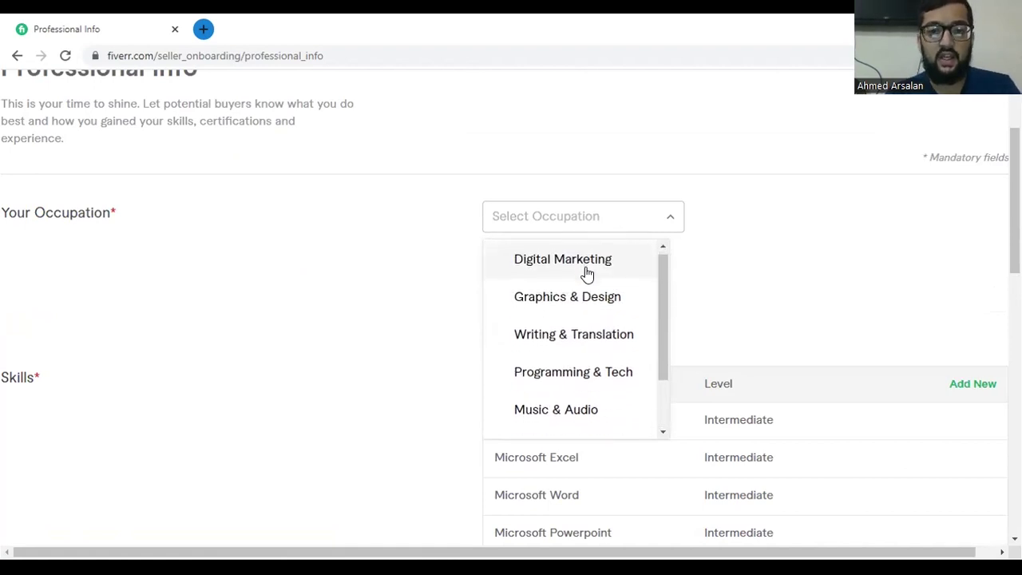
pyautogui.scroll(-1, 586, 274)
pyautogui.moveTo(661, 308)
pyautogui.mouseDown()
pyautogui.moveTo(655, 260)
pyautogui.moveTo(654, 326)
pyautogui.mouseUp()
pyautogui.click(567, 409)
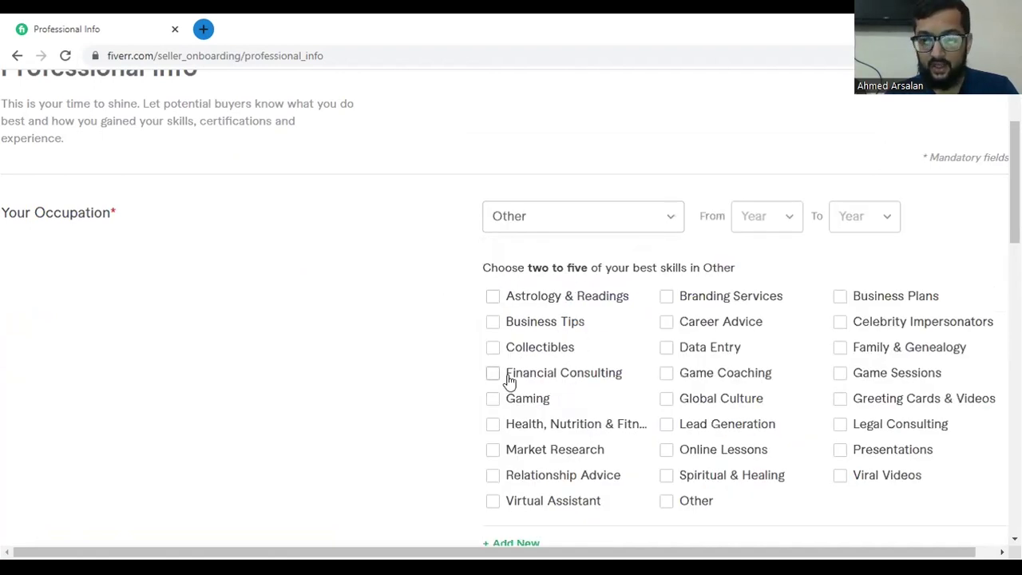
# Choose Business Plans, Financial Consulting, Virtual Assistant, Data Entry and Market Research as the best skills under the Other occupation.
pyautogui.moveTo(1014, 180); pyautogui.dragTo(1015, 211)
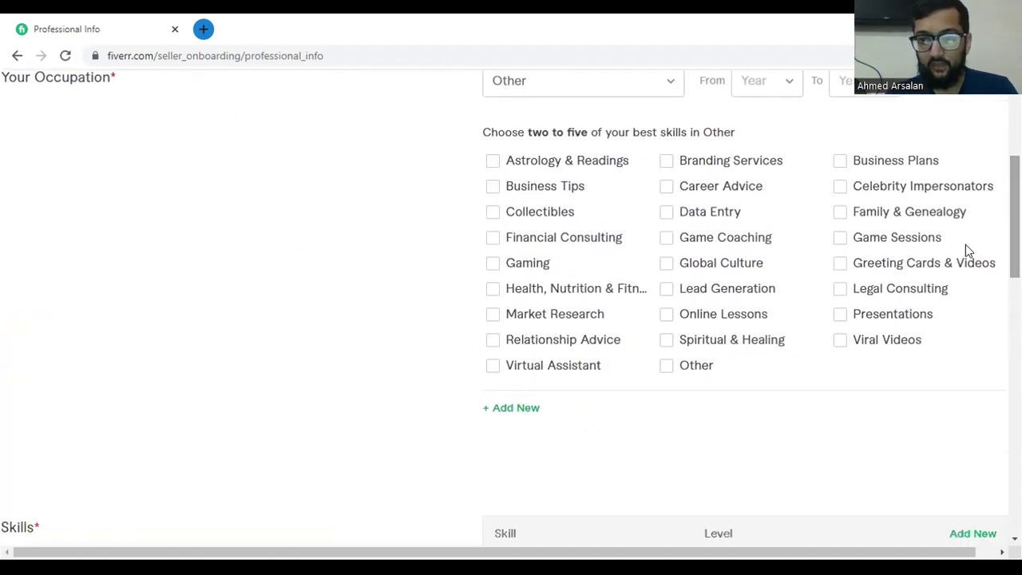
pyautogui.click(840, 163)
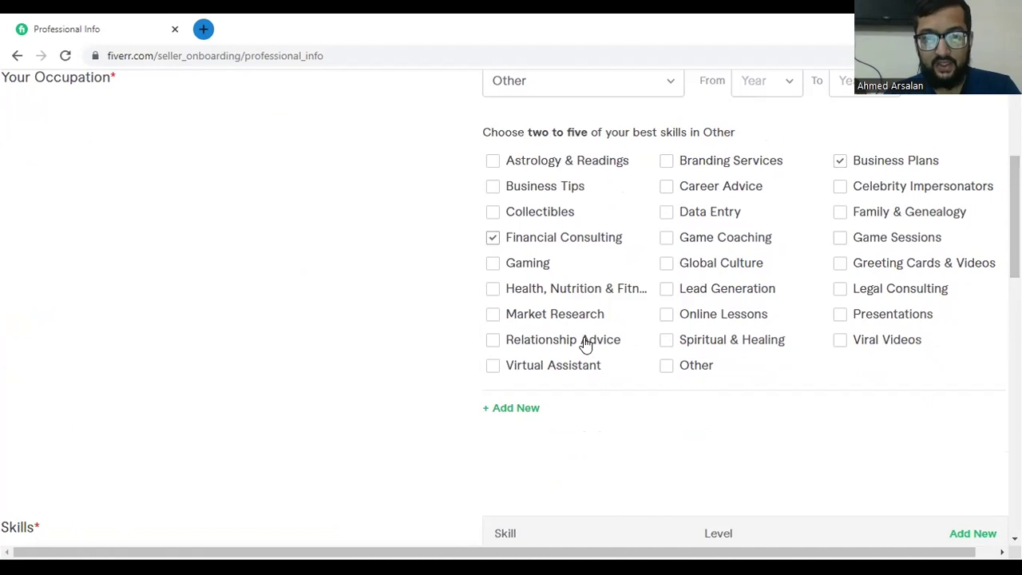
pyautogui.click(494, 366)
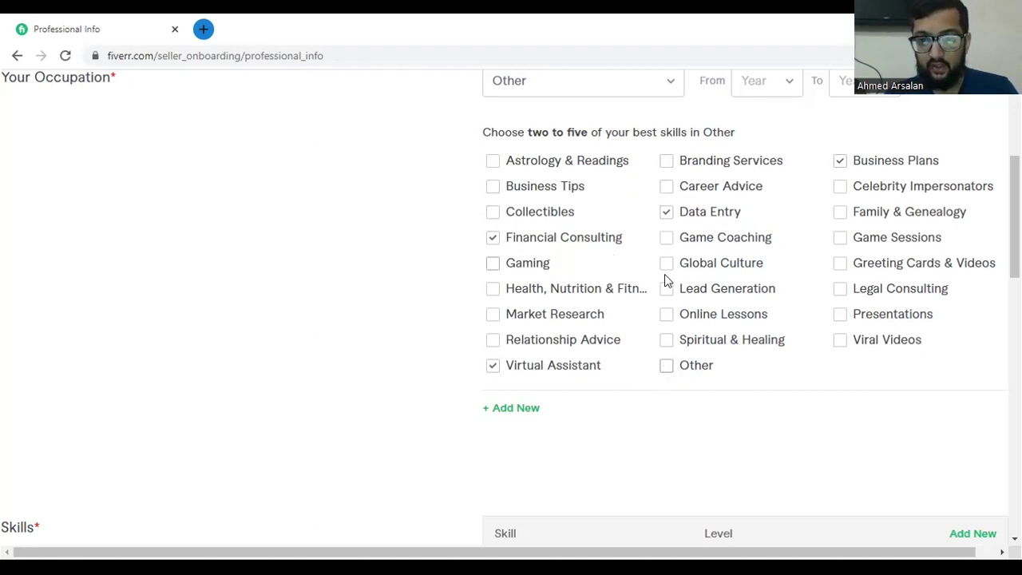
pyautogui.scroll(-1, 801, 249)
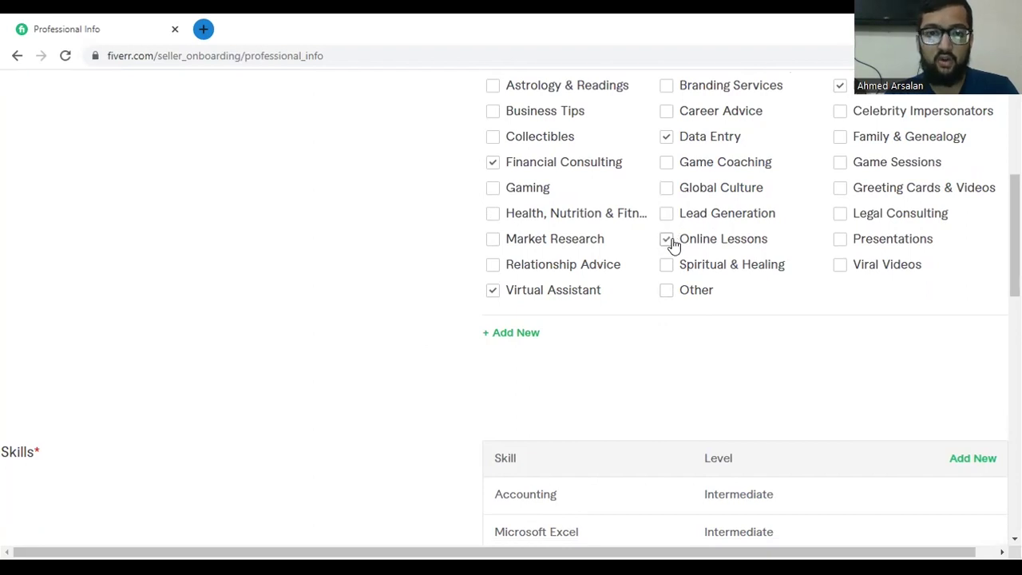
pyautogui.click(491, 239)
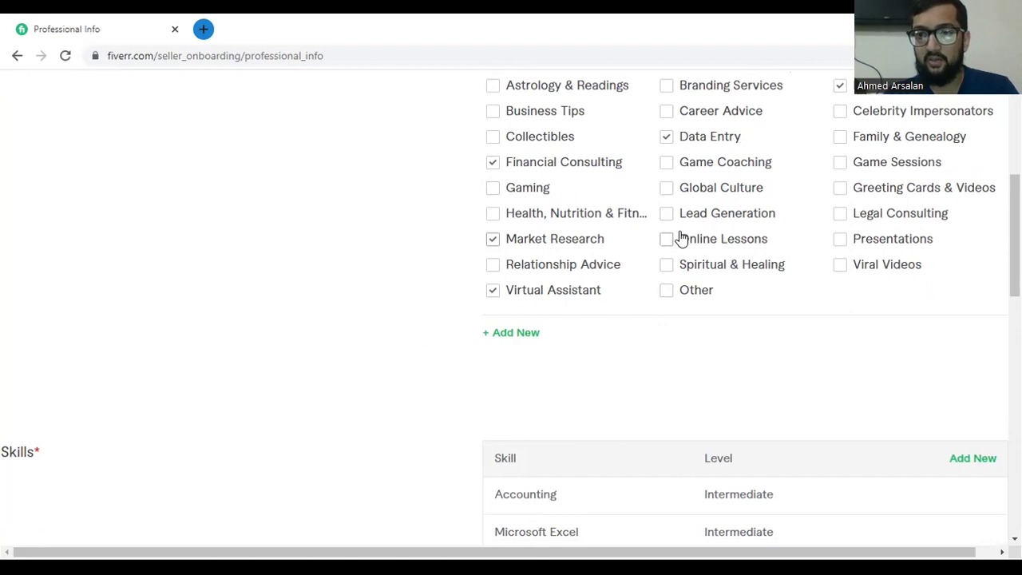
# Review the limit on how many occupation skills may be chosen and the entries already in the Skills table.
pyautogui.scroll(-3, 650, 237)
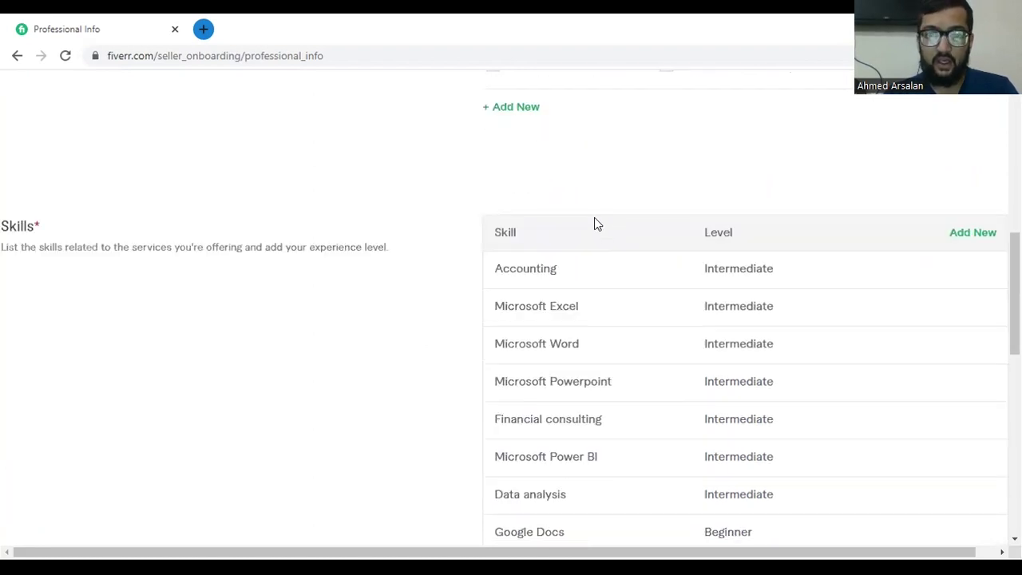
pyautogui.scroll(4, 593, 221)
pyautogui.scroll(1, 594, 223)
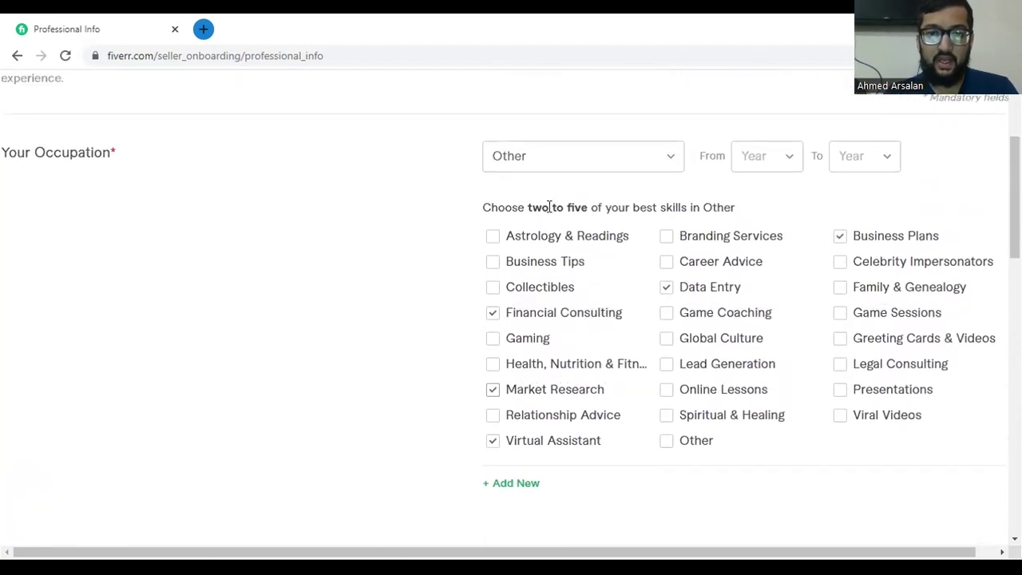
pyautogui.moveTo(527, 207); pyautogui.dragTo(589, 207)
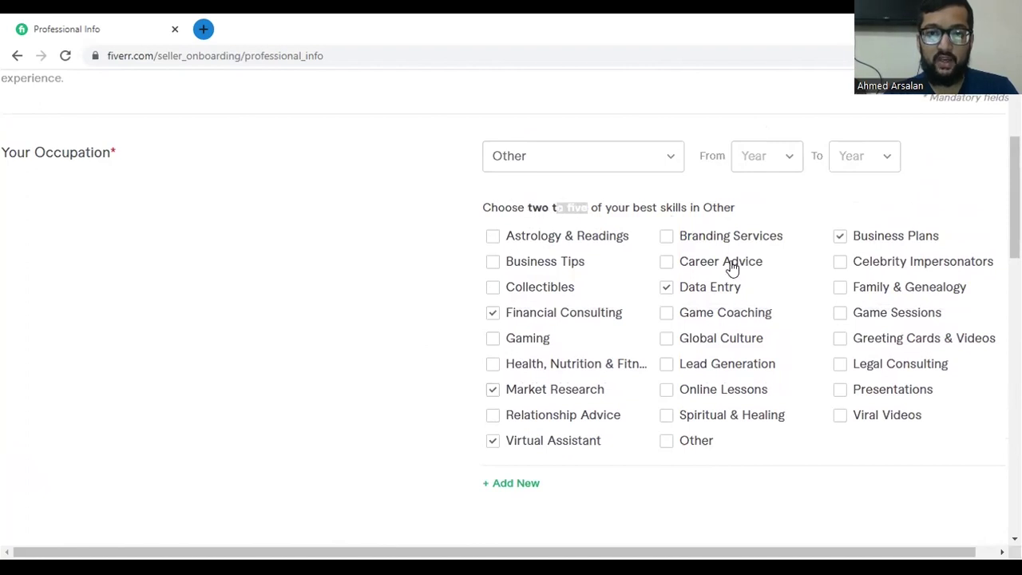
pyautogui.tripleClick(671, 342)
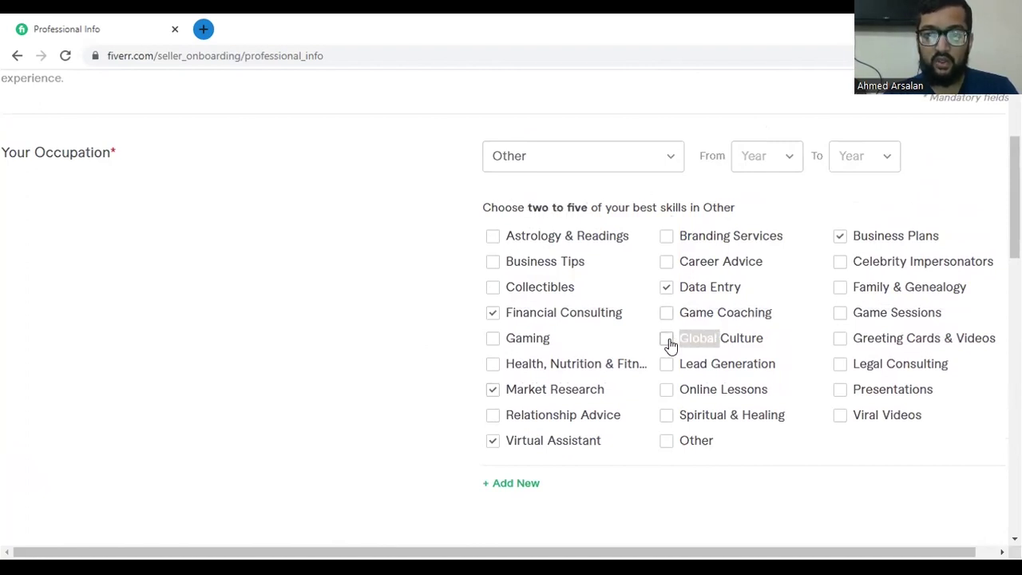
pyautogui.click(441, 288)
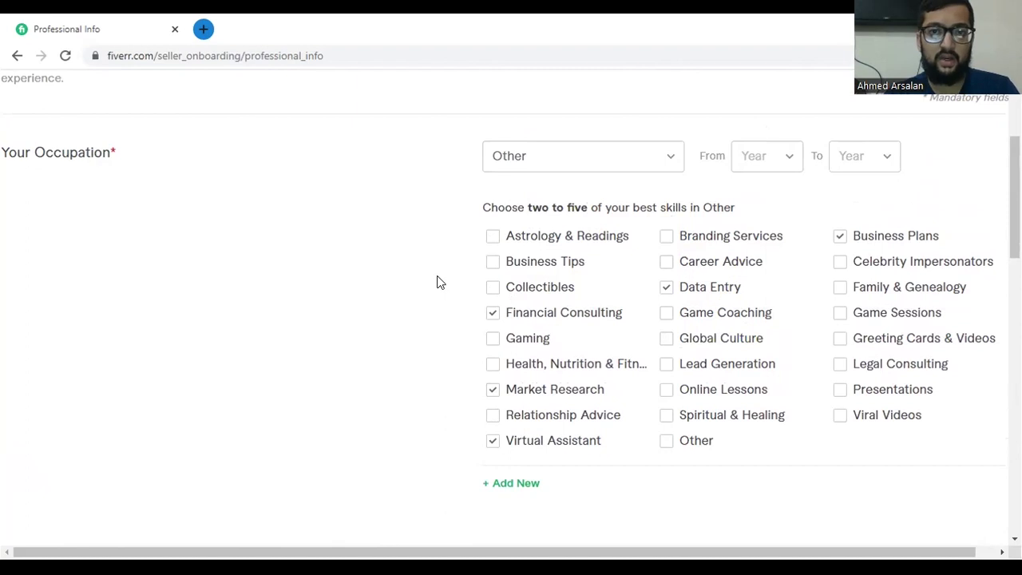
pyautogui.scroll(-2, 438, 281)
pyautogui.scroll(-1, 443, 281)
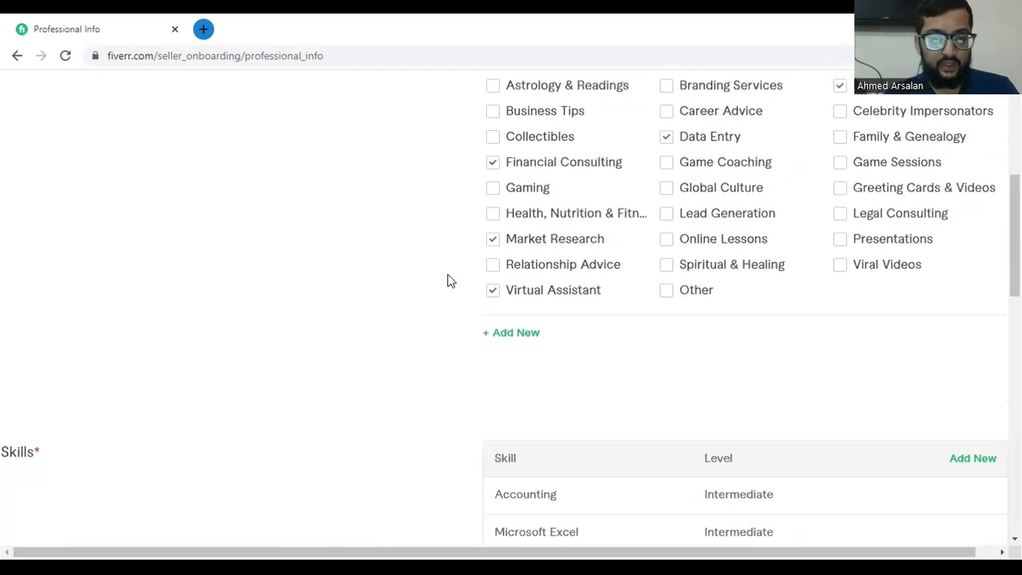
pyautogui.scroll(-3, 435, 290)
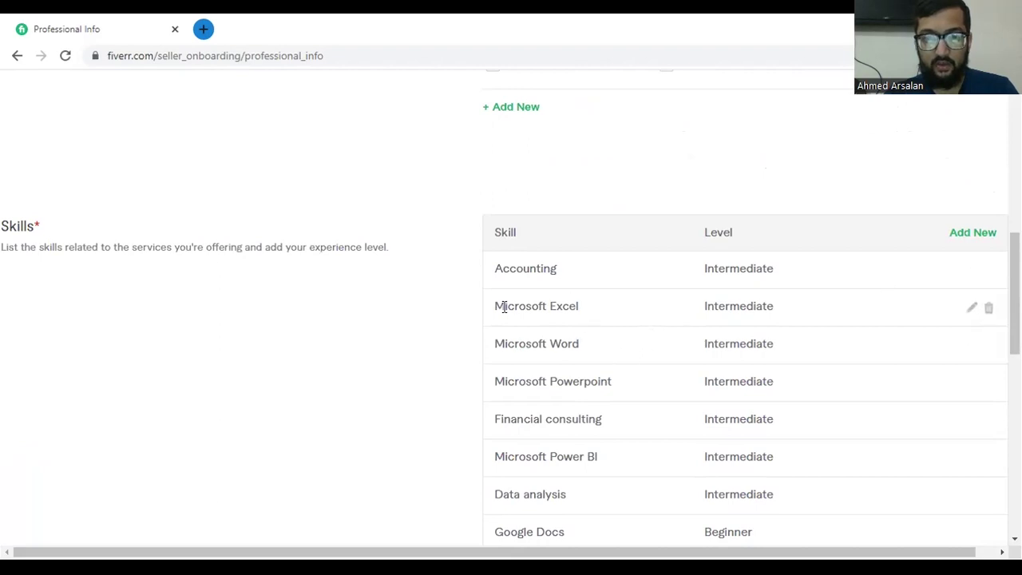
pyautogui.scroll(-2, 678, 275)
pyautogui.scroll(1, 552, 263)
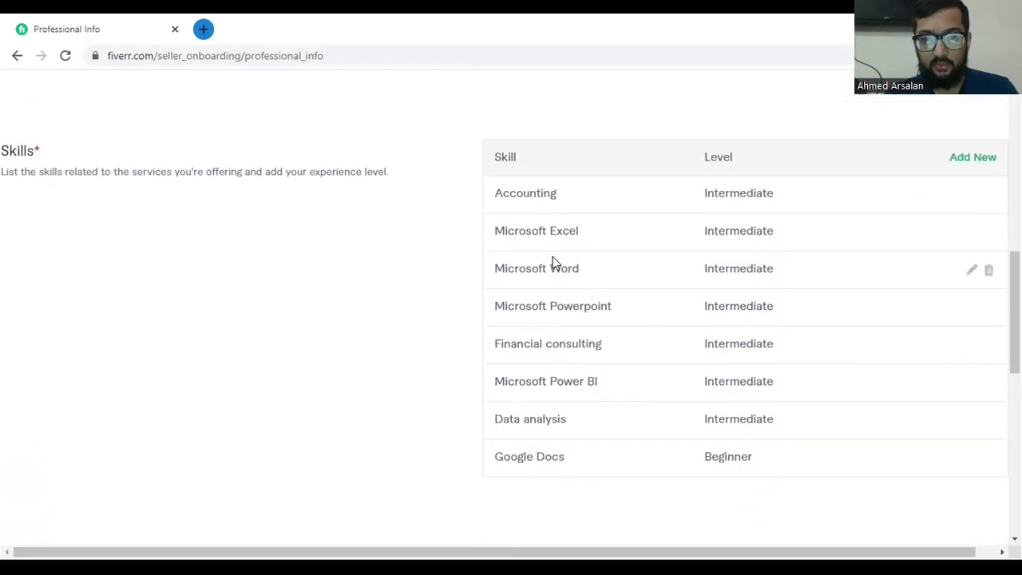
pyautogui.click(966, 163)
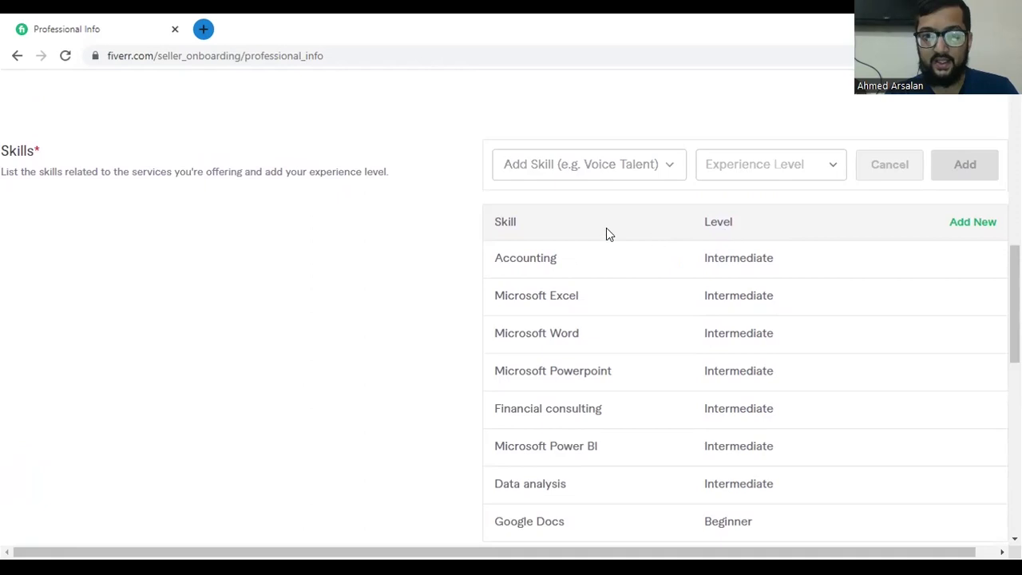
pyautogui.click(575, 165)
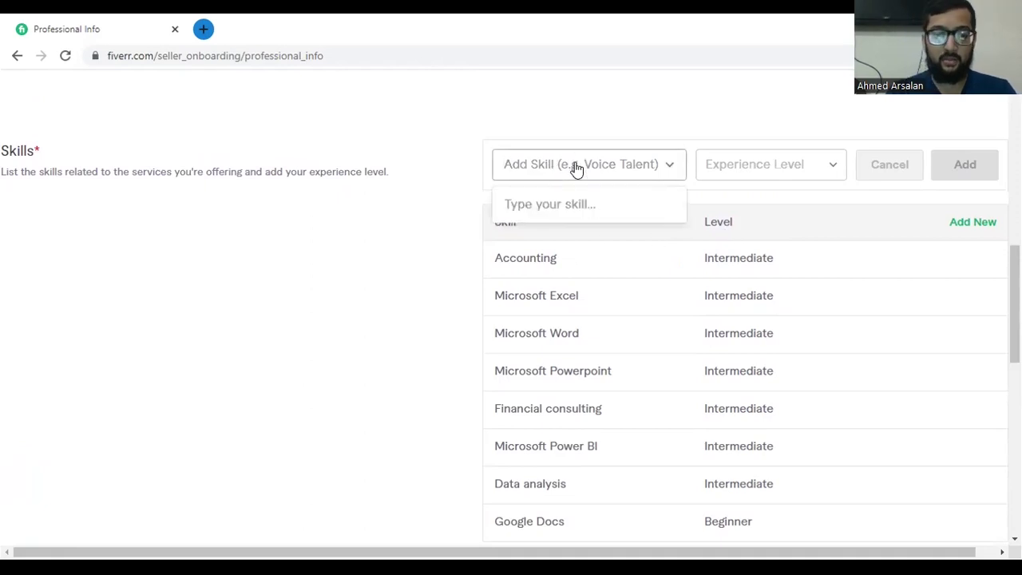
pyautogui.write('Market ')
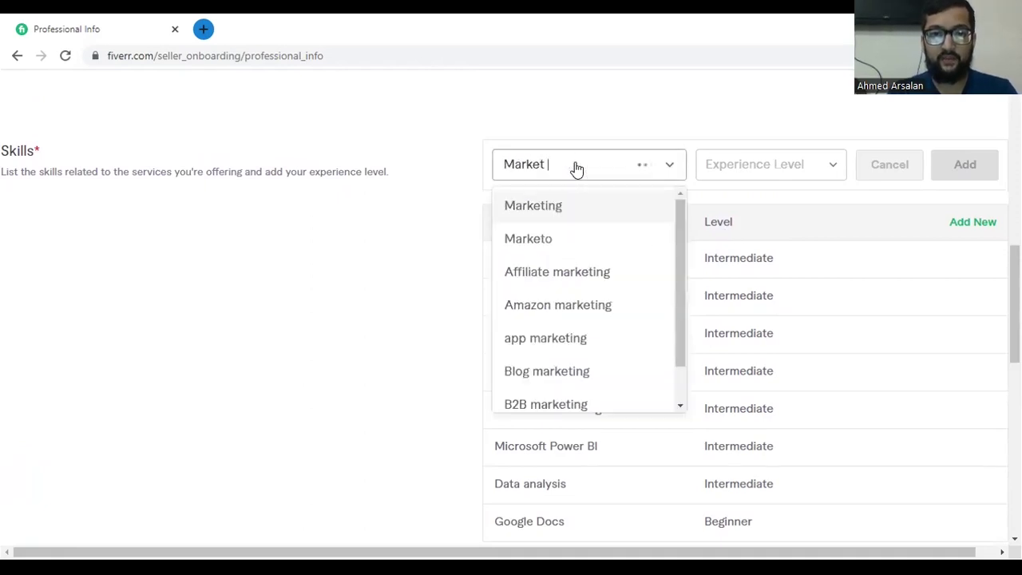
pyautogui.write('Re')
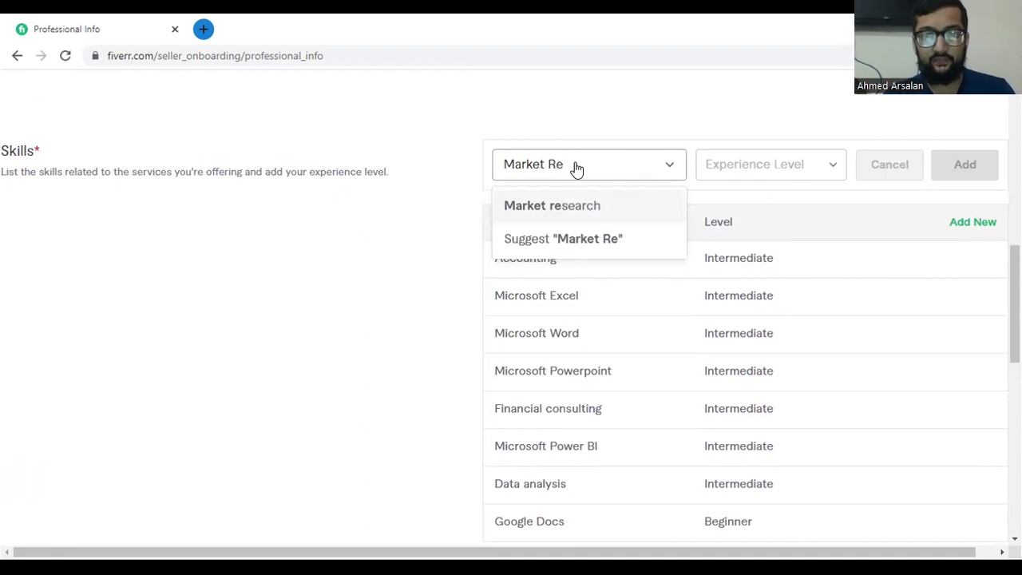
pyautogui.click(563, 207)
pyautogui.click(861, 166)
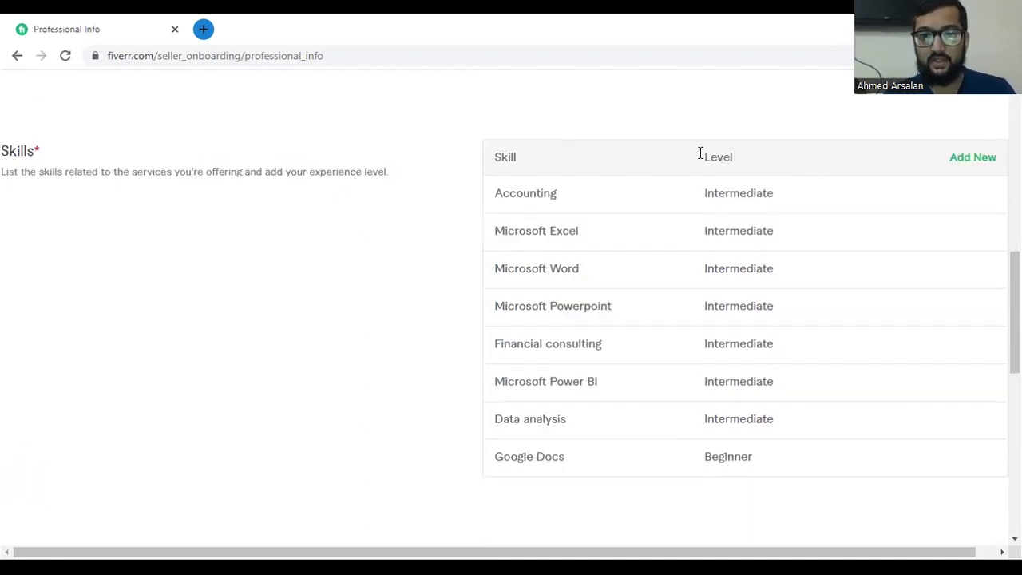
# Add Market research to the Skills table with the experience level Expert.
pyautogui.click(983, 160)
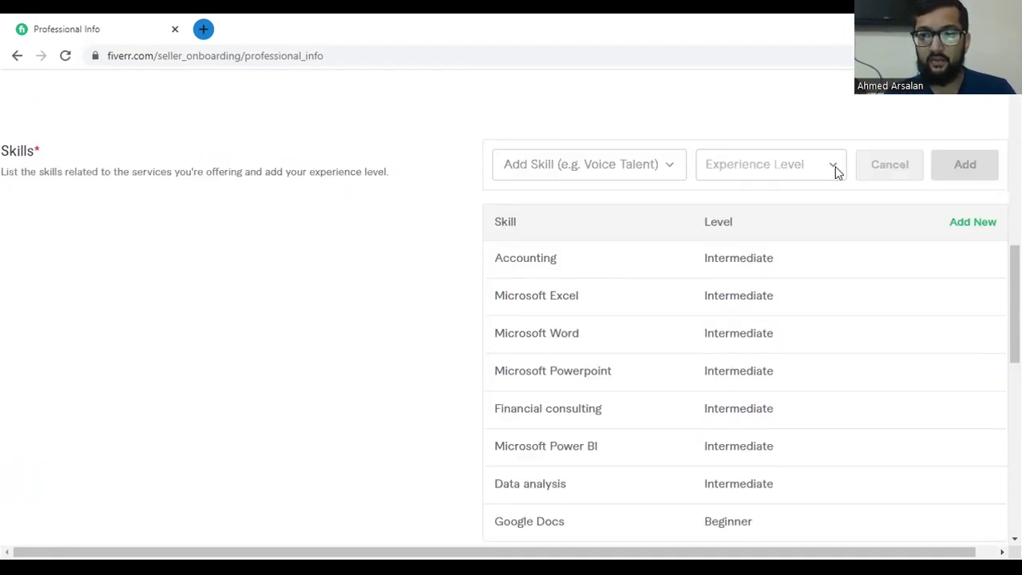
pyautogui.click(623, 164)
pyautogui.write('Market')
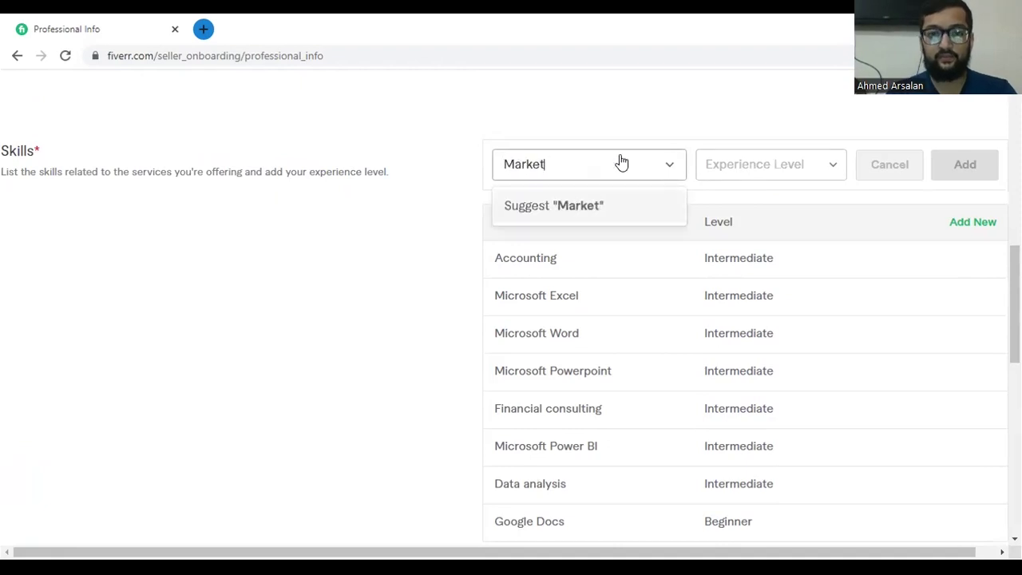
pyautogui.write(' Resea')
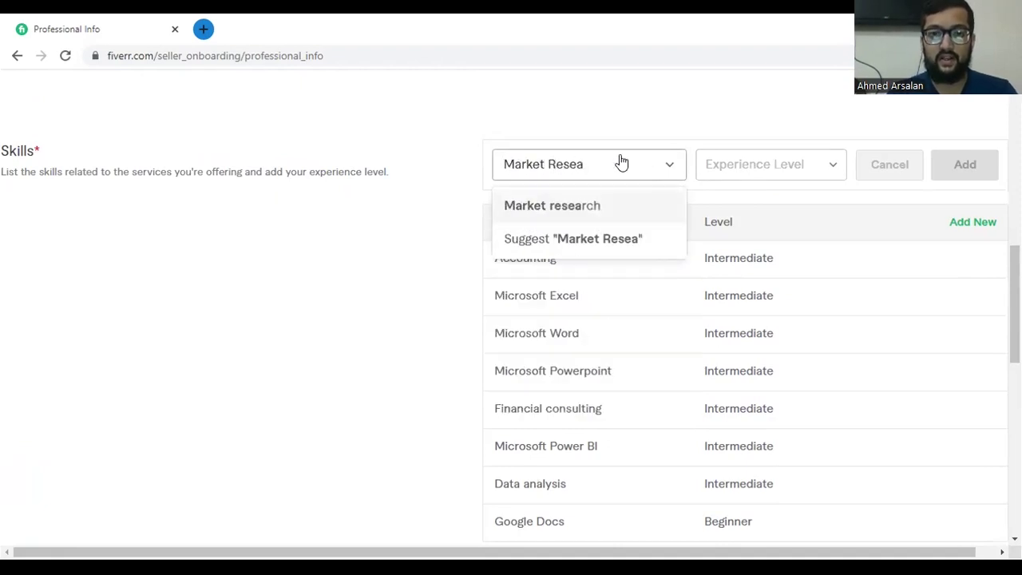
pyautogui.click(598, 209)
pyautogui.click(782, 174)
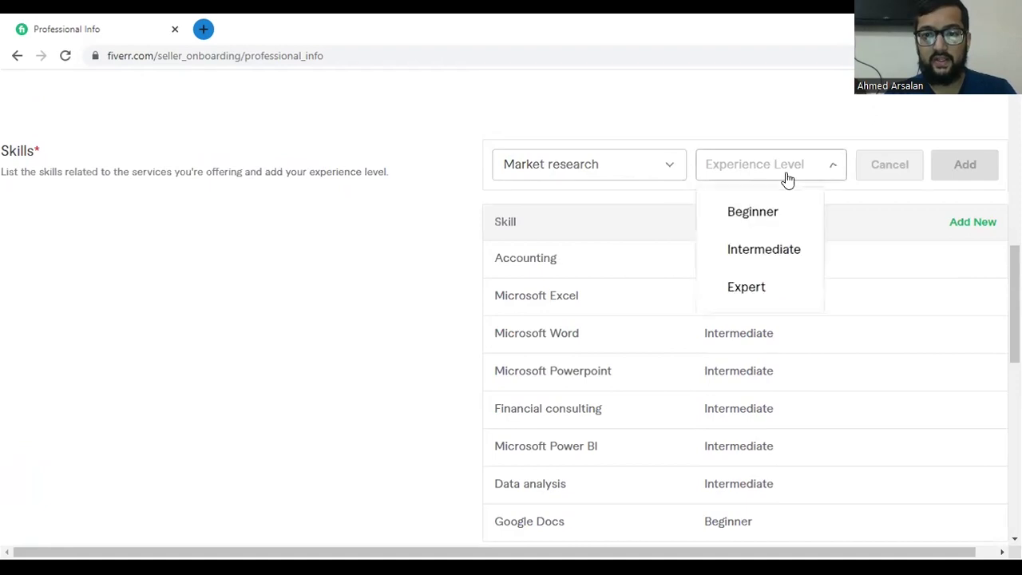
pyautogui.click(758, 287)
pyautogui.click(967, 172)
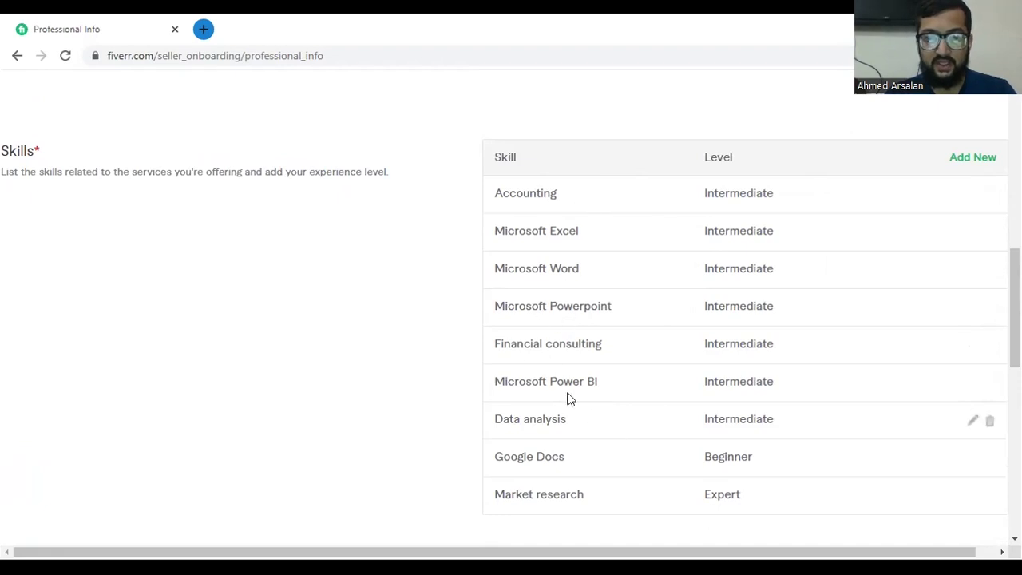
# Update the Financial consulting skill's experience level to Expert.
pyautogui.click(972, 346)
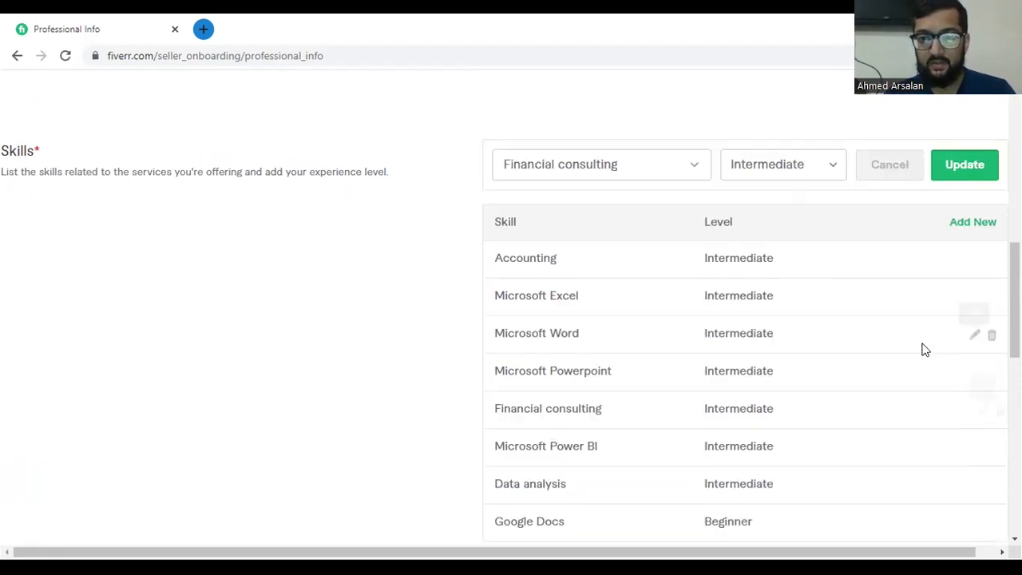
pyautogui.click(795, 171)
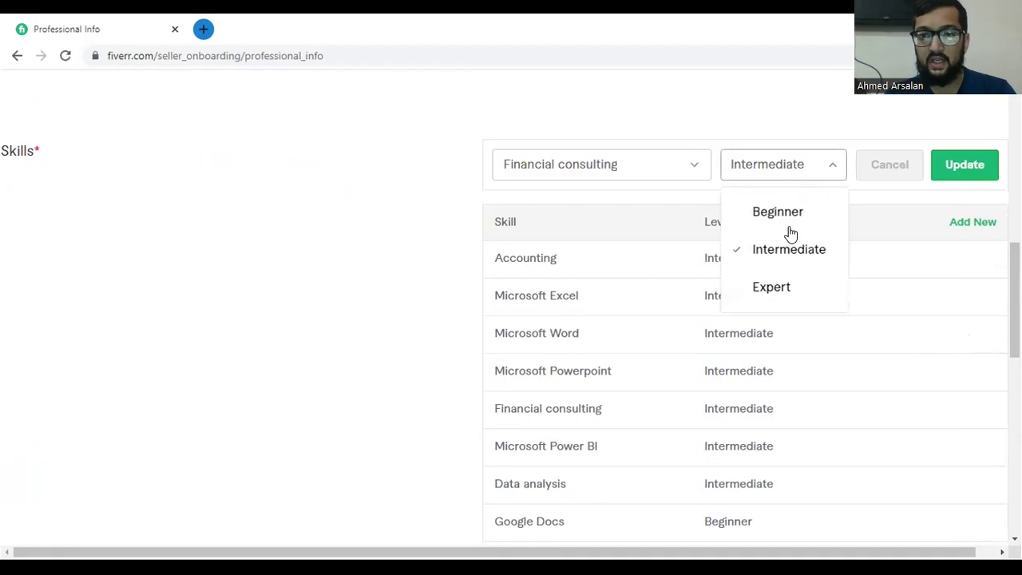
pyautogui.click(798, 287)
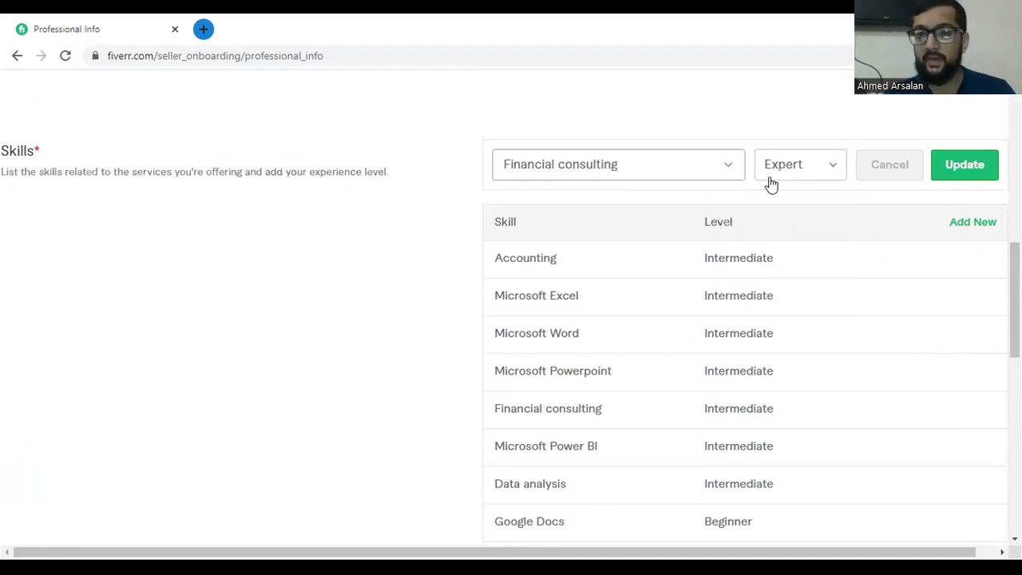
pyautogui.click(949, 168)
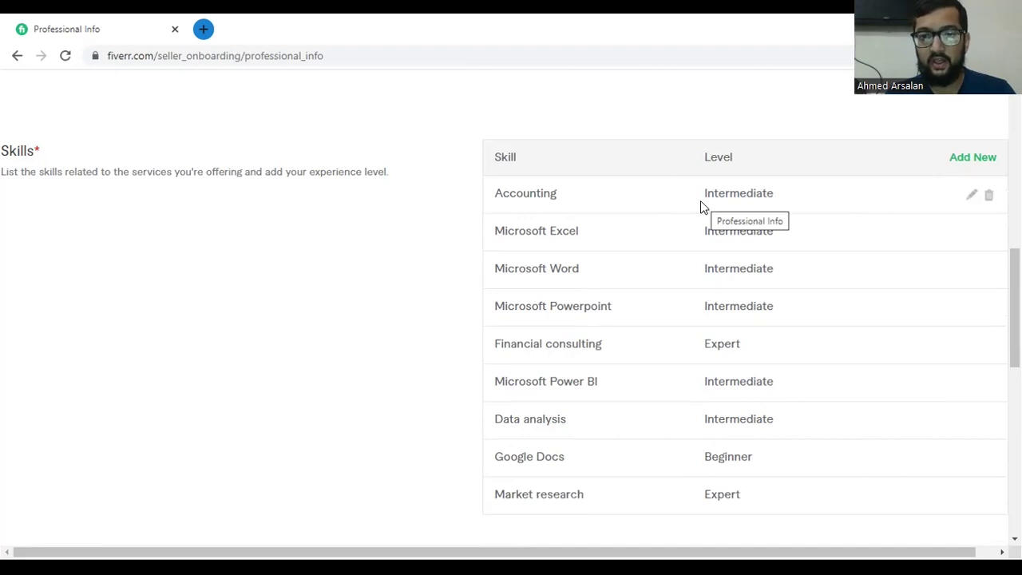
# Examine the Education and Certification sections beneath the skills list.
pyautogui.scroll(-1, 755, 237)
pyautogui.scroll(-1, 522, 169)
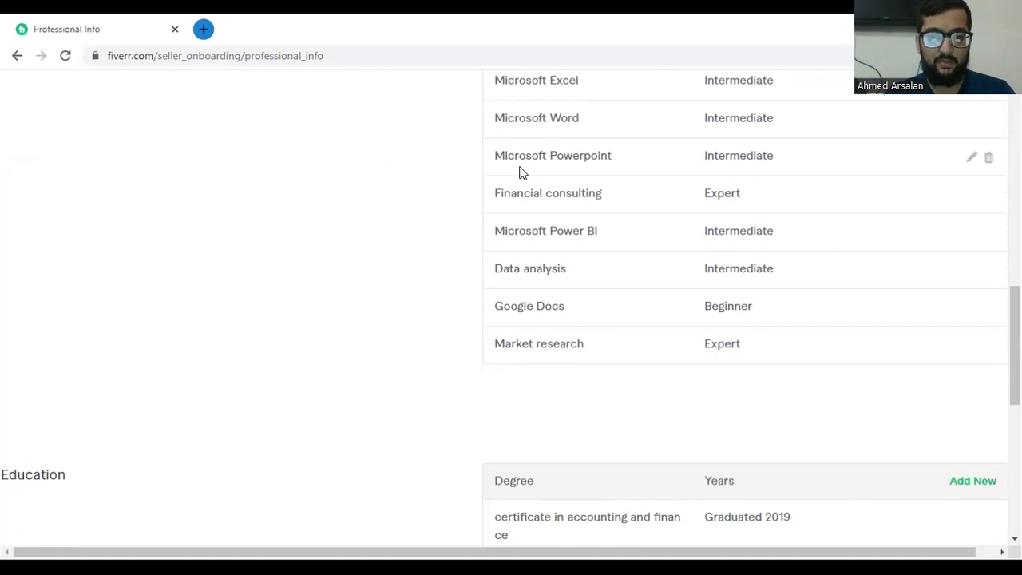
pyautogui.scroll(-3, 518, 172)
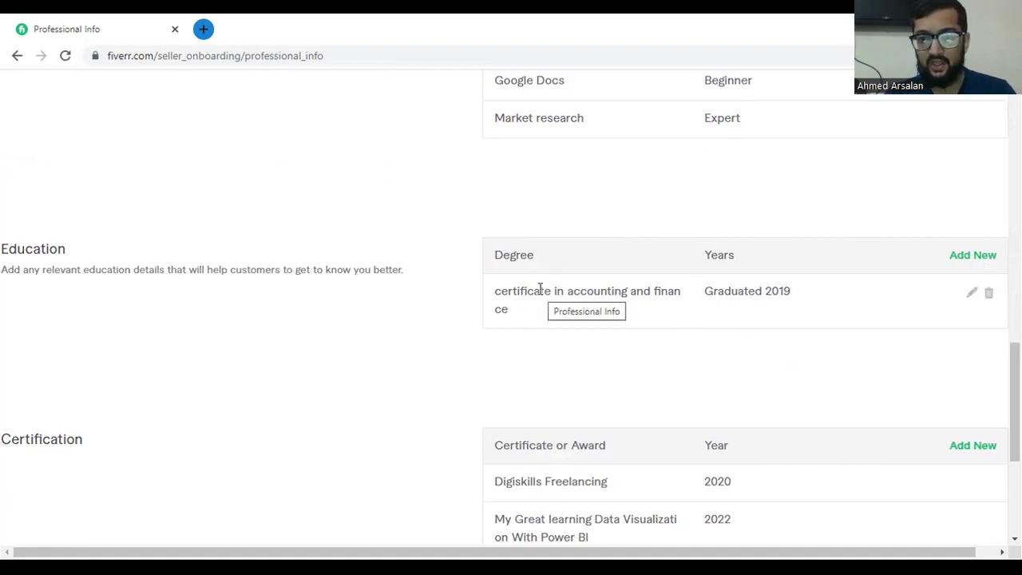
# Open a blank education entry and check its country and college/university fields.
pyautogui.click(960, 257)
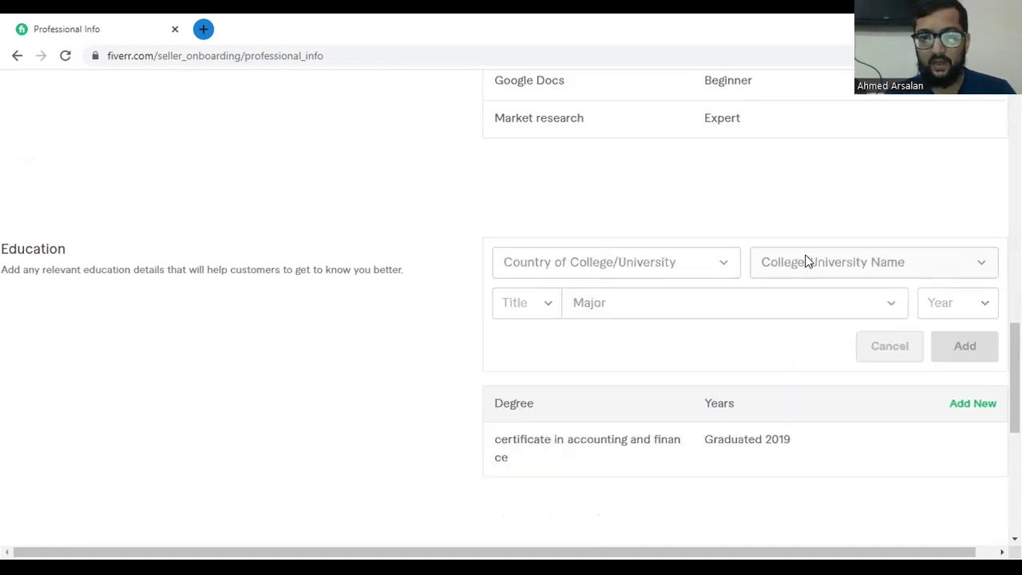
pyautogui.click(575, 263)
pyautogui.click(858, 269)
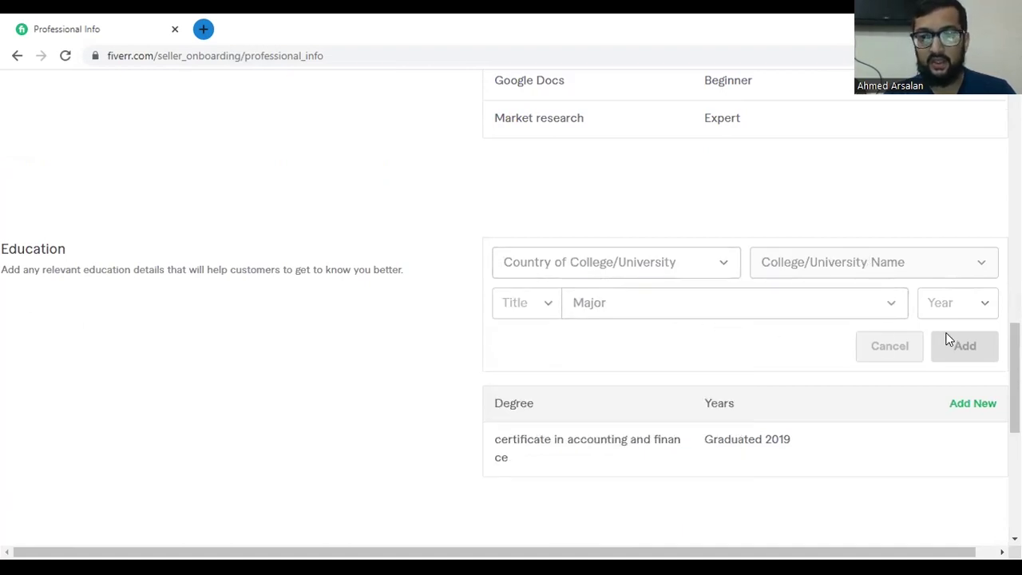
# Try to submit the Professional Info form with the personal website left blank.
pyautogui.scroll(-2, 623, 387)
pyautogui.scroll(-2, 586, 390)
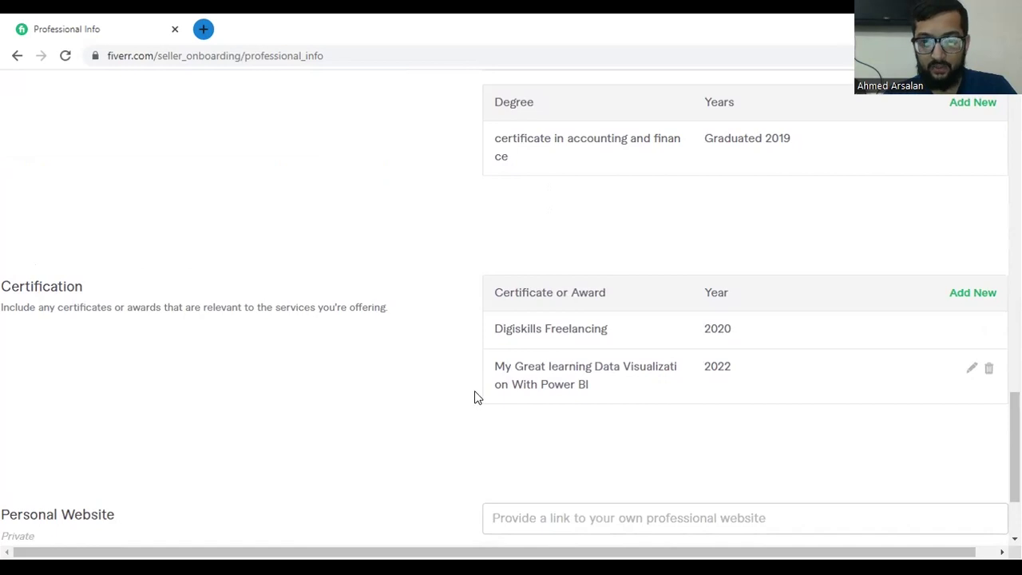
pyautogui.scroll(-1, 474, 397)
pyautogui.scroll(-1, 80, 353)
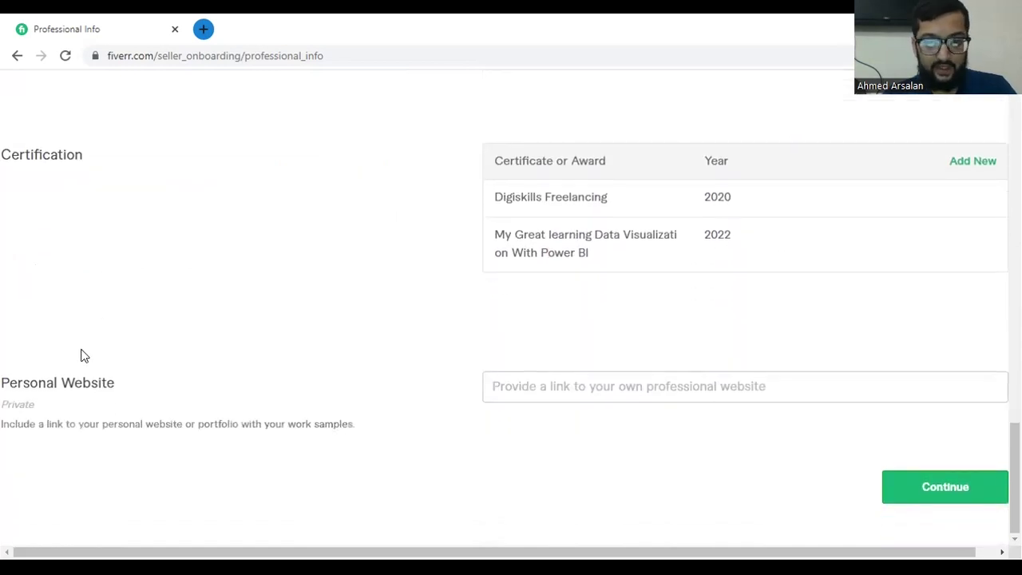
pyautogui.click(601, 385)
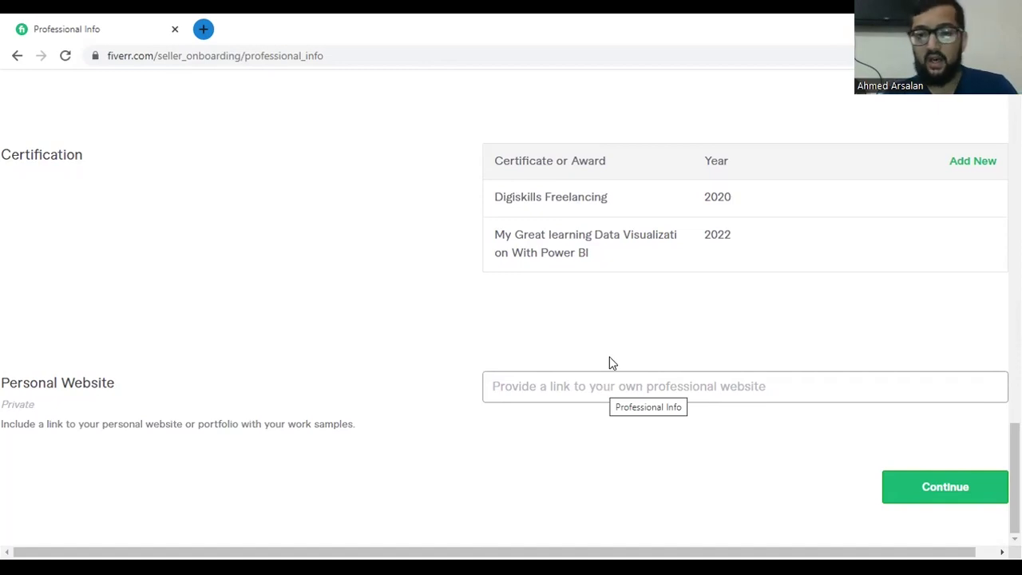
pyautogui.click(974, 486)
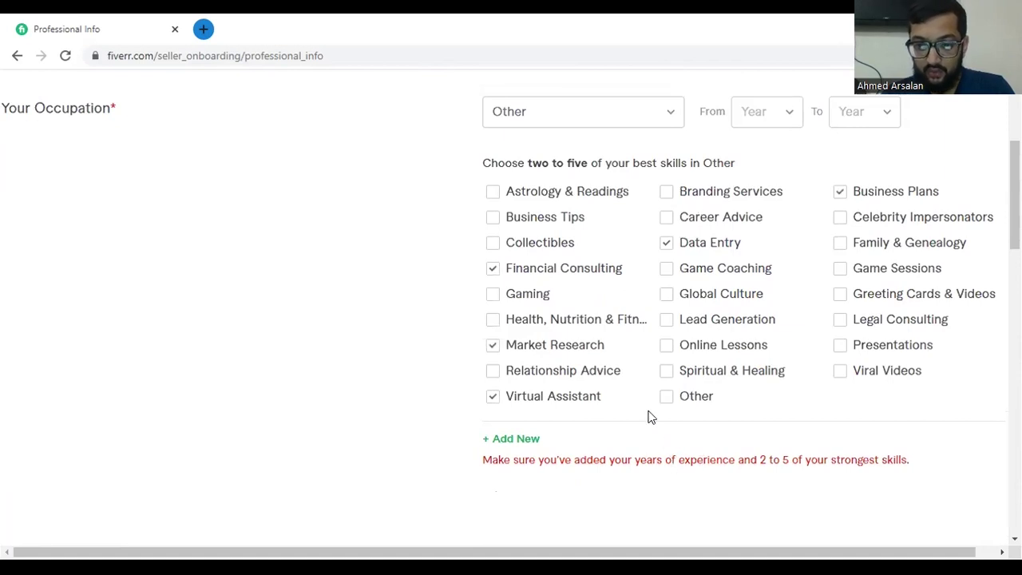
# Set the occupation's years from 2019 to 2022 and continue to Linked Accounts.
pyautogui.scroll(1, 696, 339)
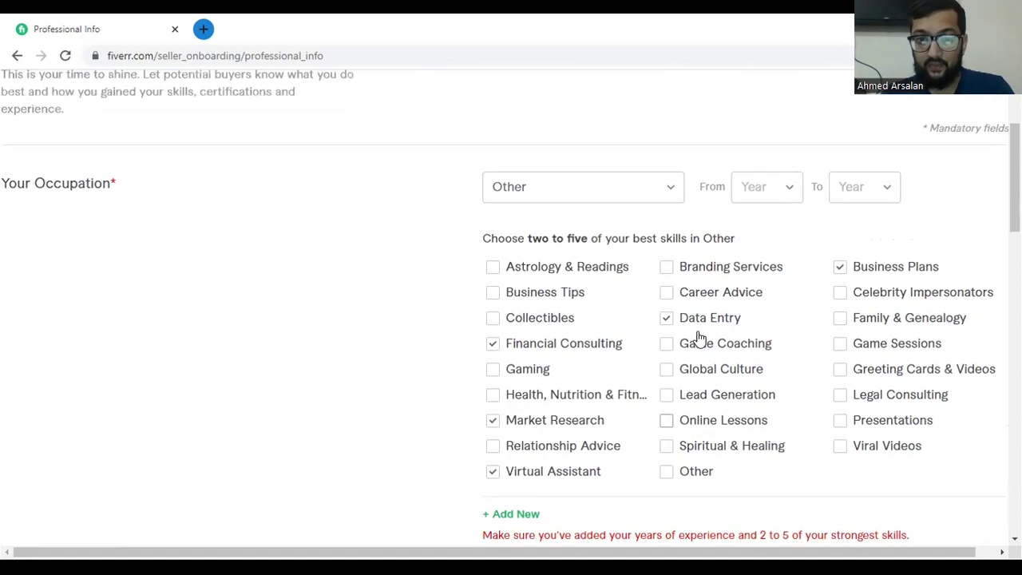
pyautogui.click(774, 193)
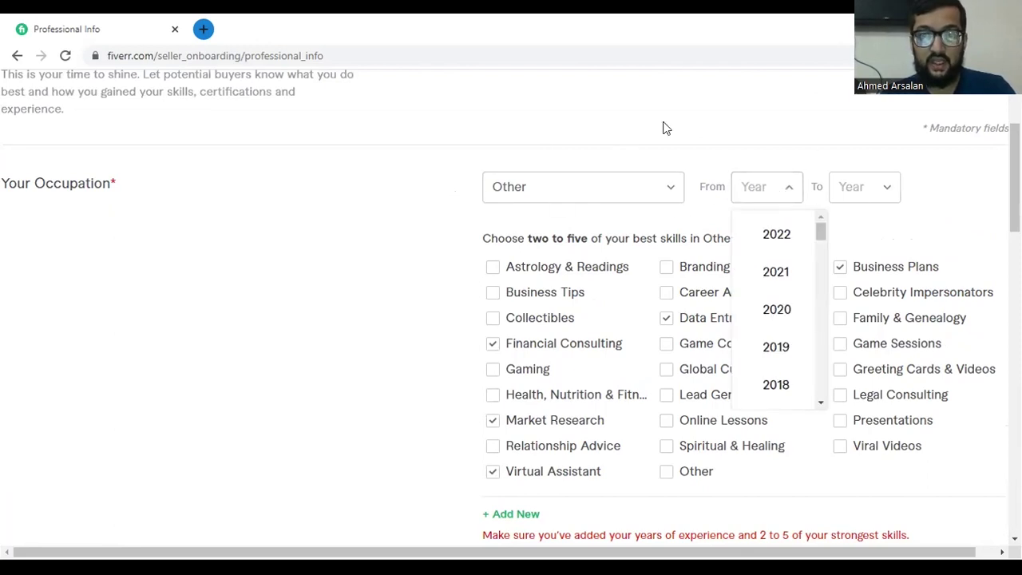
pyautogui.click(783, 348)
pyautogui.click(866, 200)
pyautogui.click(873, 231)
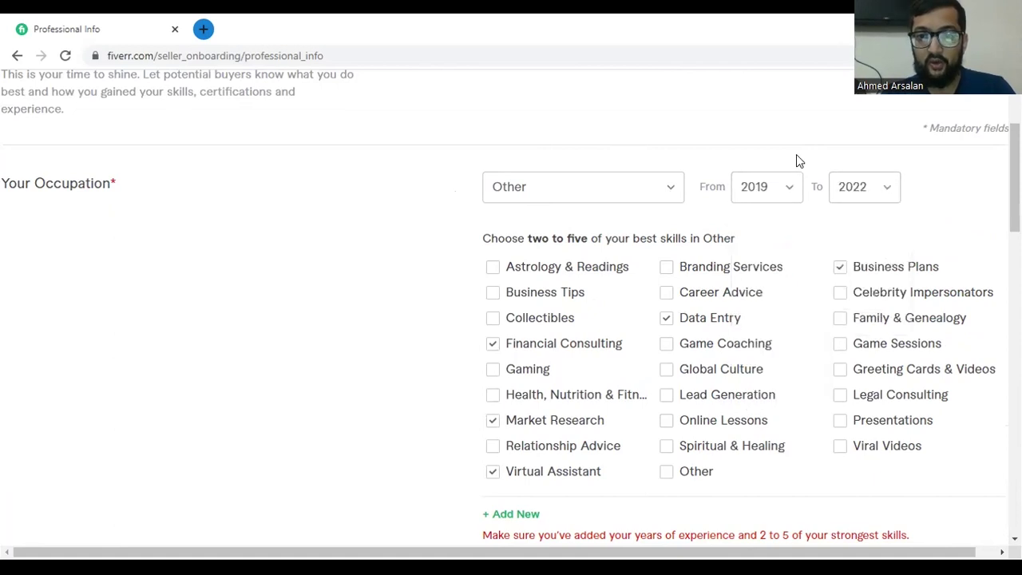
pyautogui.scroll(-5, 796, 156)
pyautogui.scroll(-10, 795, 154)
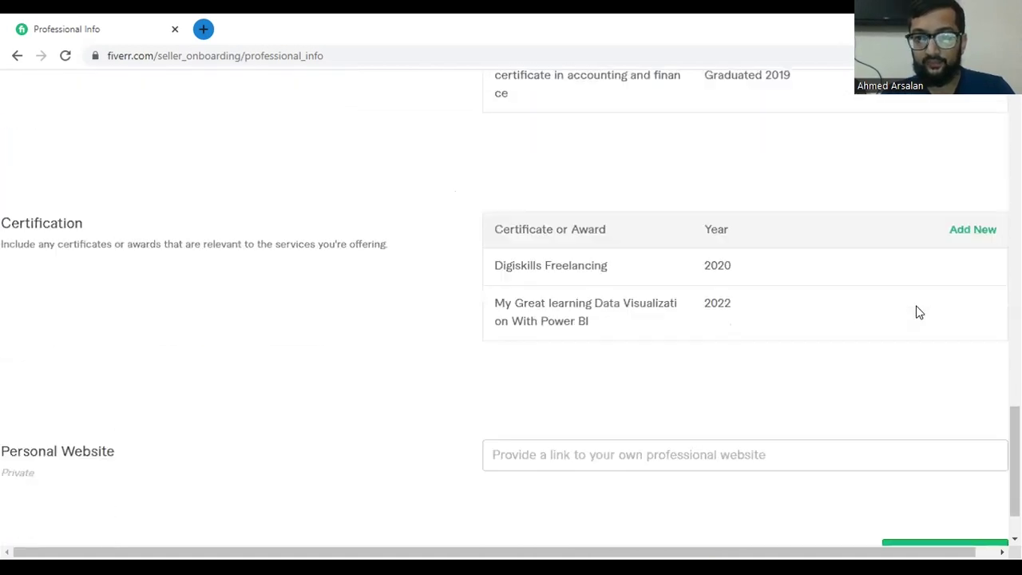
pyautogui.click(944, 484)
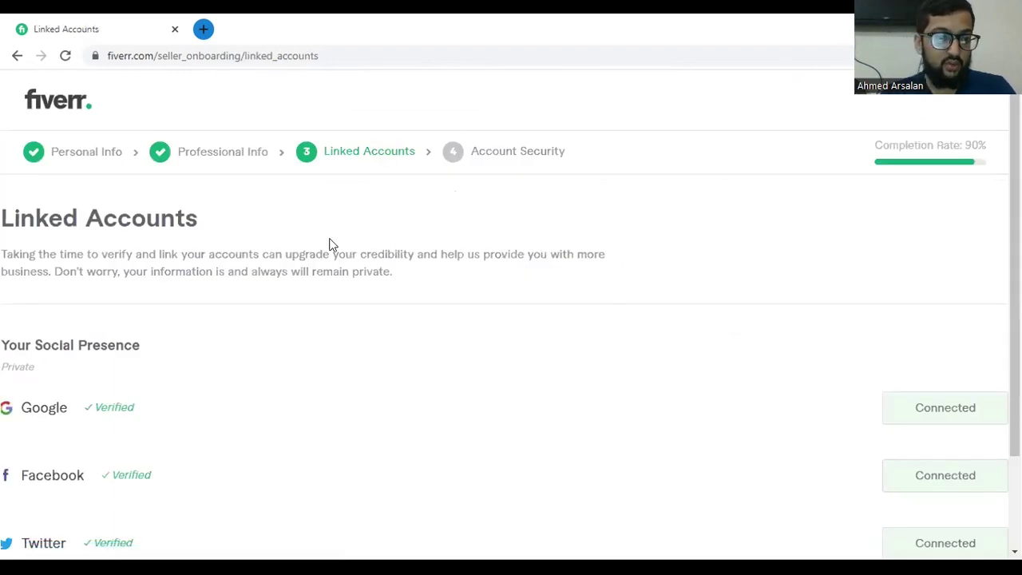
# Continue past the Linked Accounts page and finish the Account Security page of the seller onboarding.
pyautogui.scroll(-3, 206, 256)
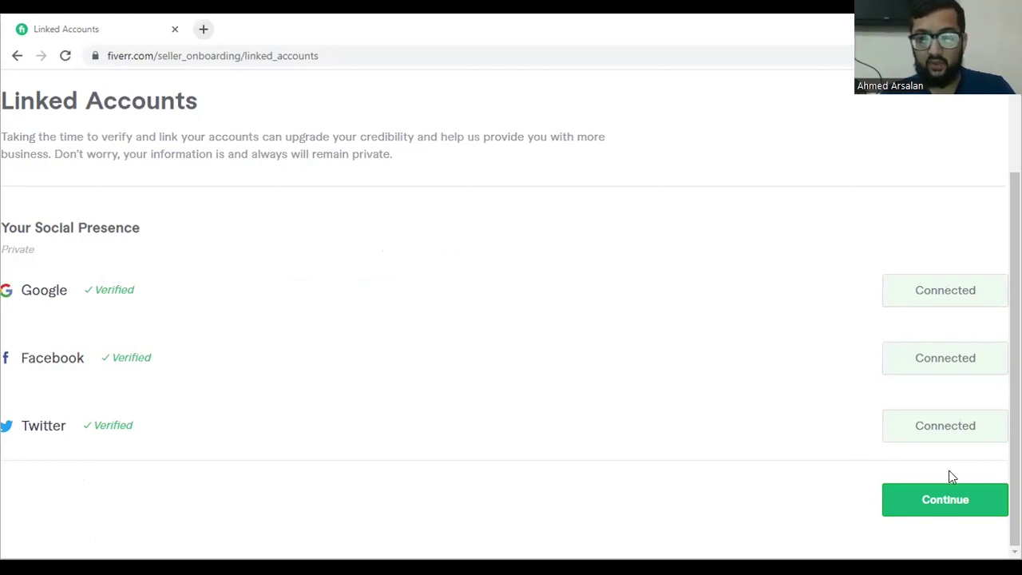
pyautogui.click(956, 500)
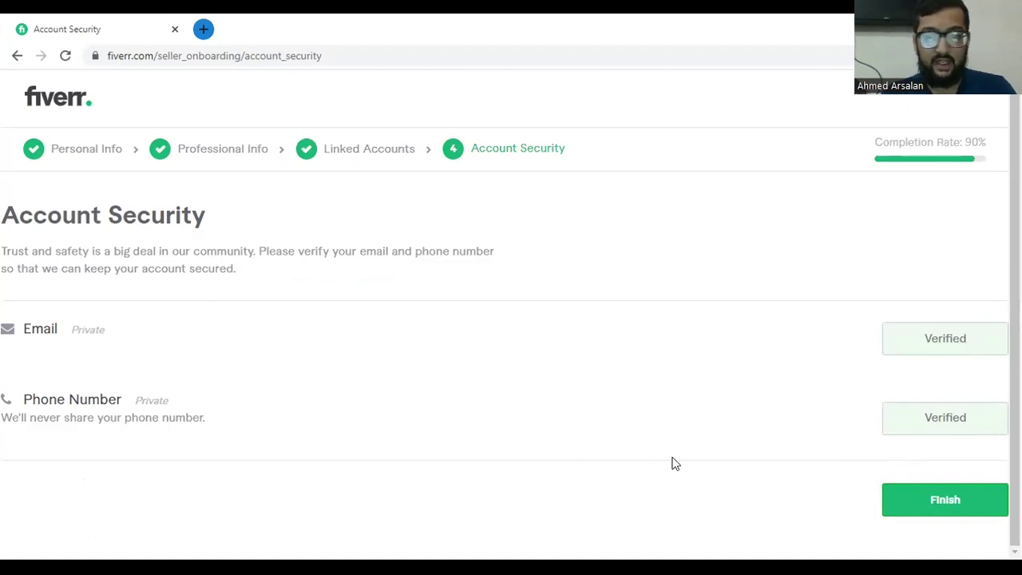
pyautogui.click(944, 499)
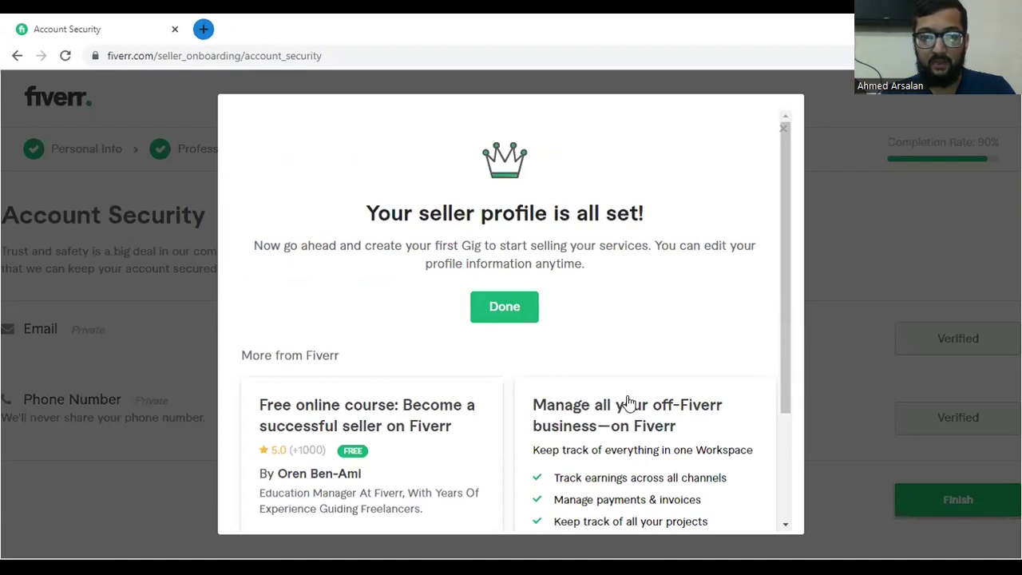
# Confirm the completed seller profile to start a new gig and dismiss the navigation bar introduction.
pyautogui.scroll(-2, 625, 406)
pyautogui.scroll(2, 629, 391)
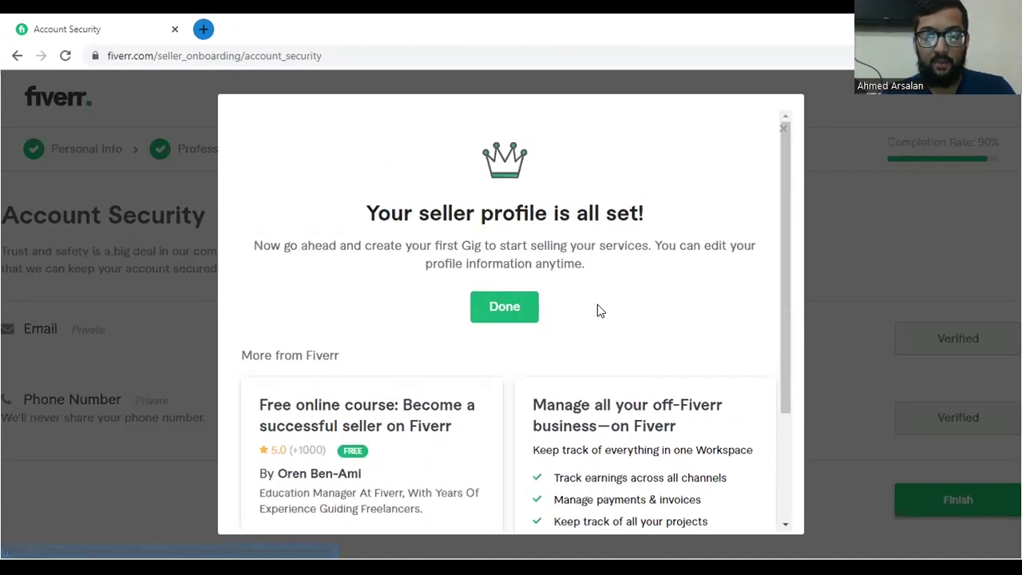
pyautogui.click(526, 308)
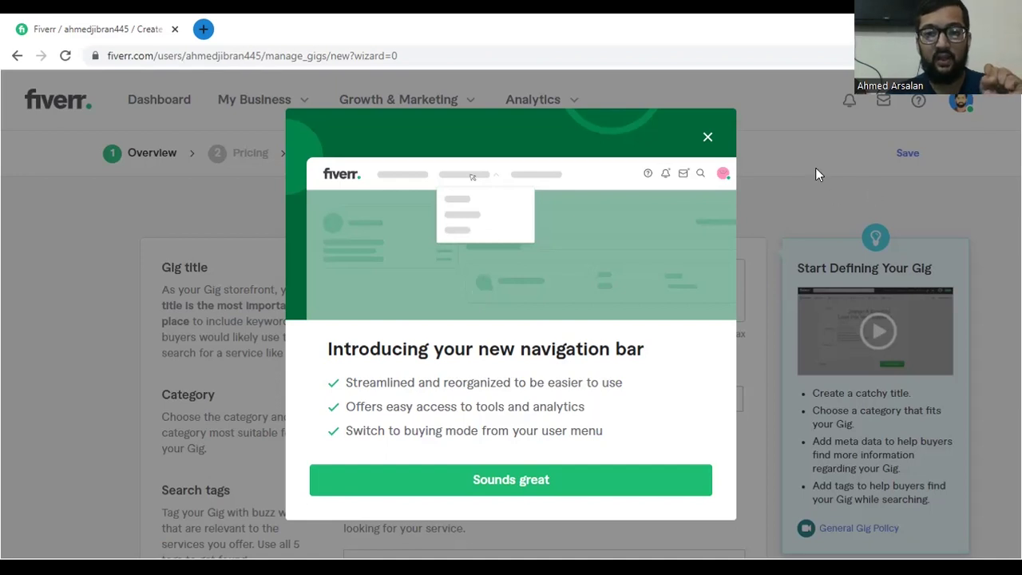
pyautogui.click(707, 138)
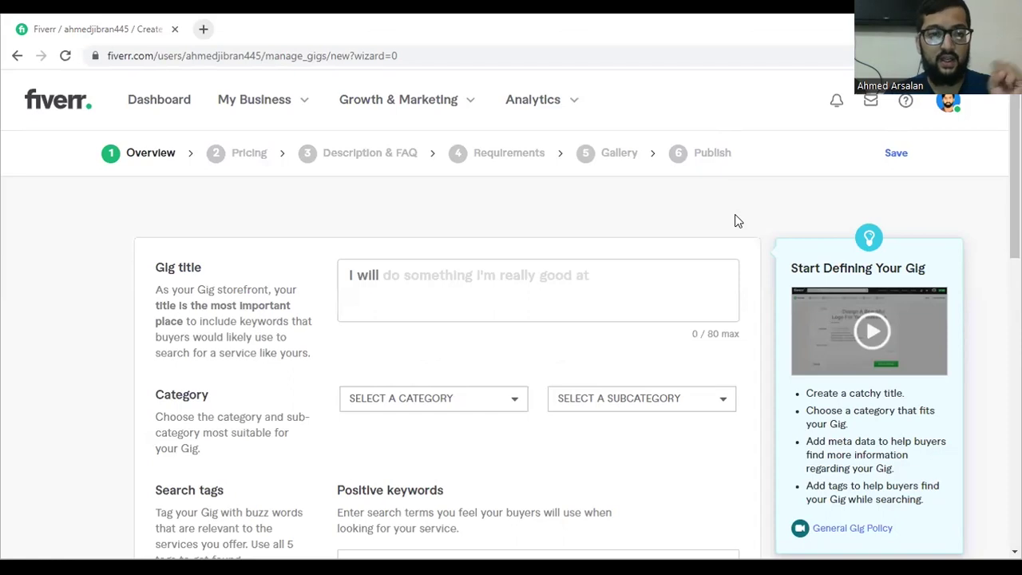
# Begin the gig title with the words "create investor ready".
pyautogui.click(541, 268)
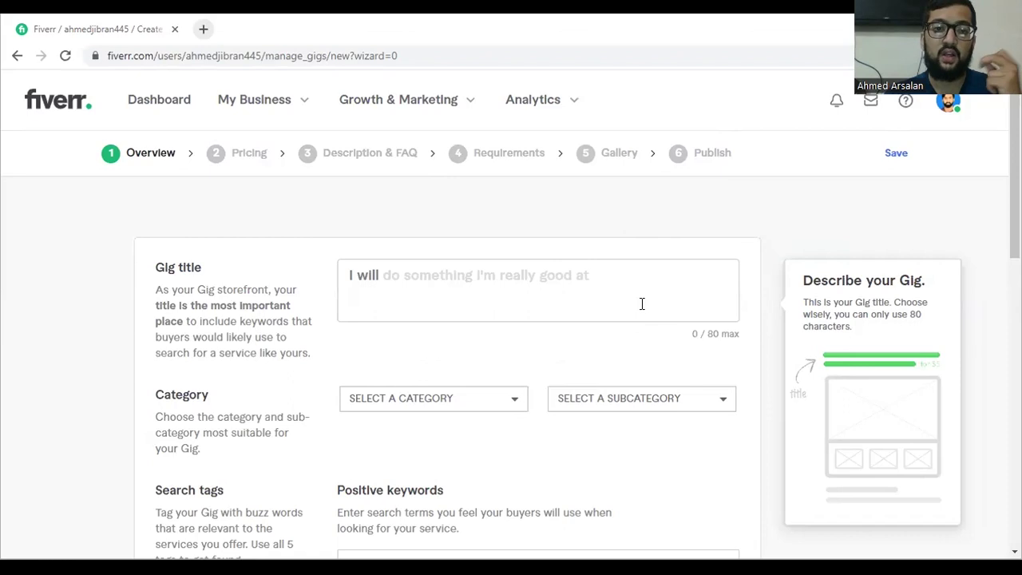
pyautogui.scroll(-1, 641, 304)
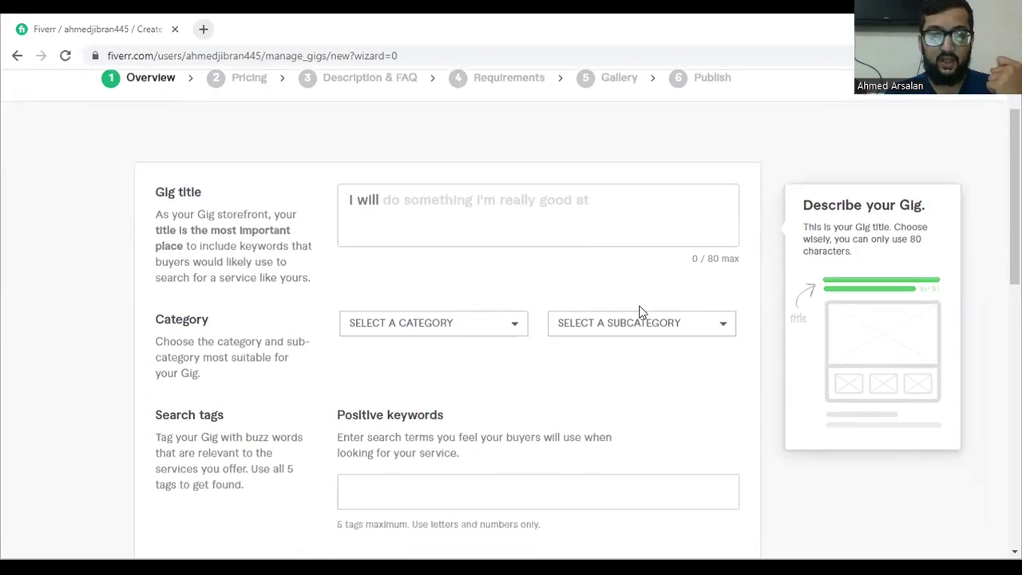
pyautogui.scroll(1, 415, 276)
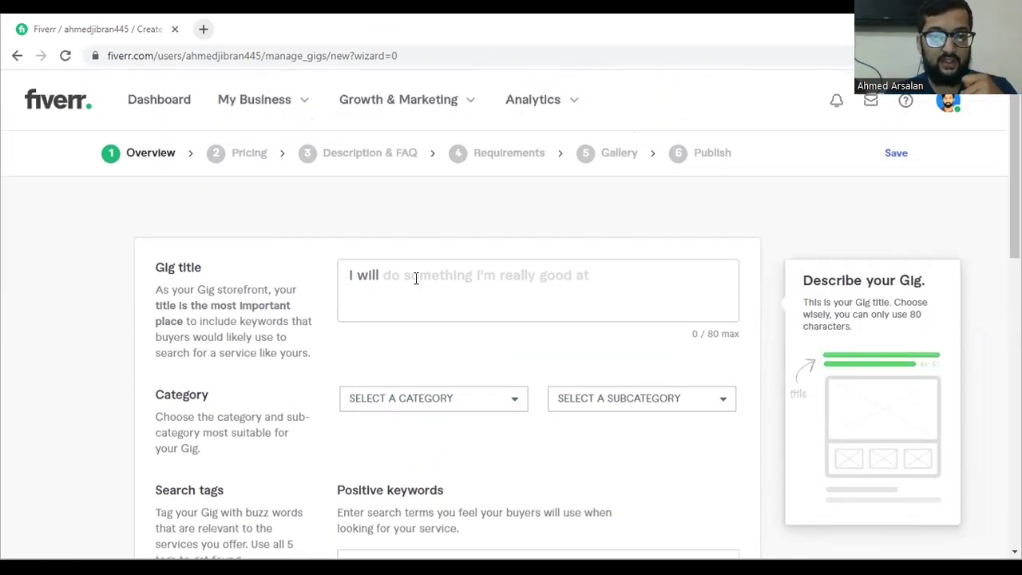
pyautogui.click(416, 277)
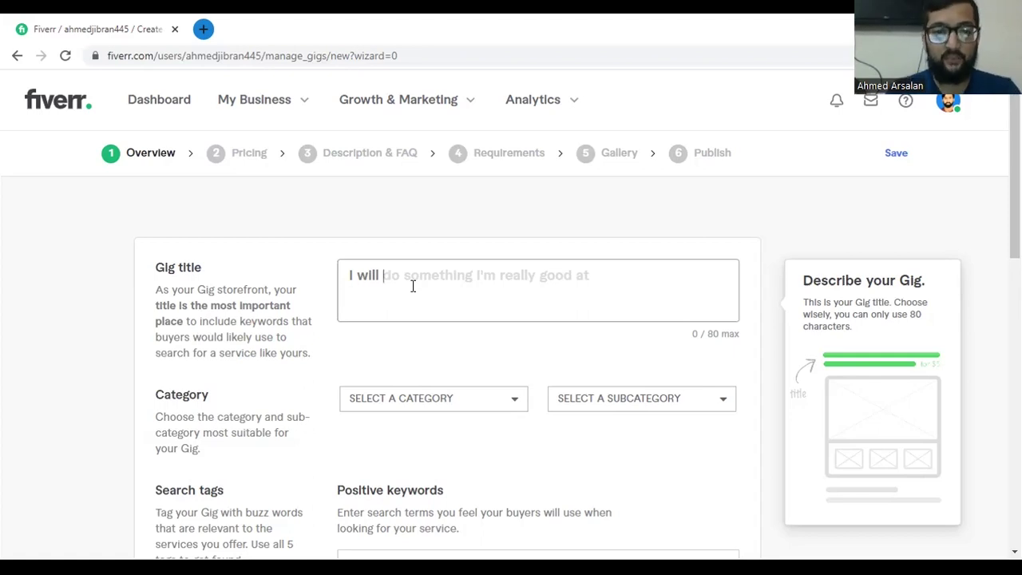
pyautogui.write('cre')
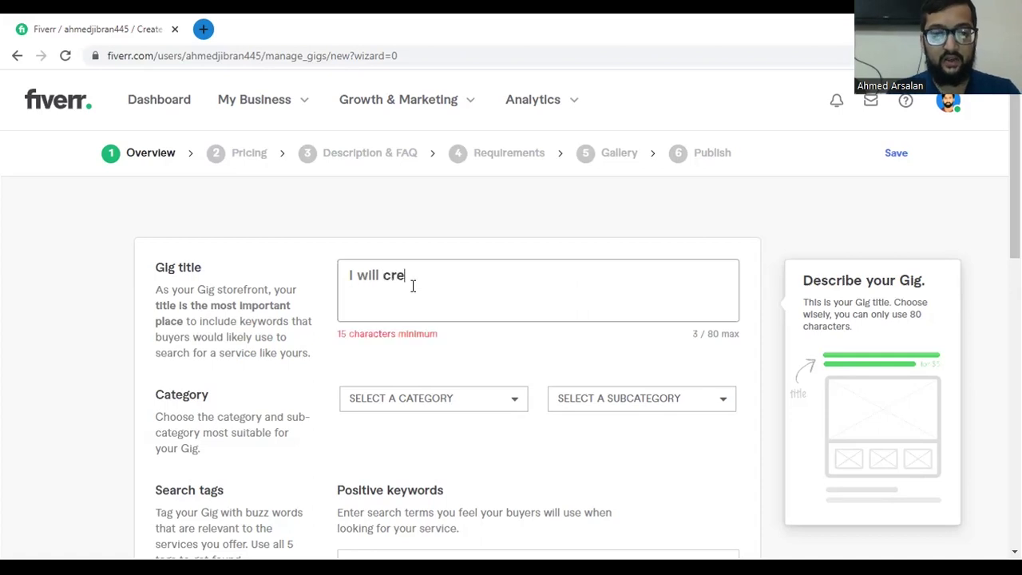
pyautogui.write('ate inve')
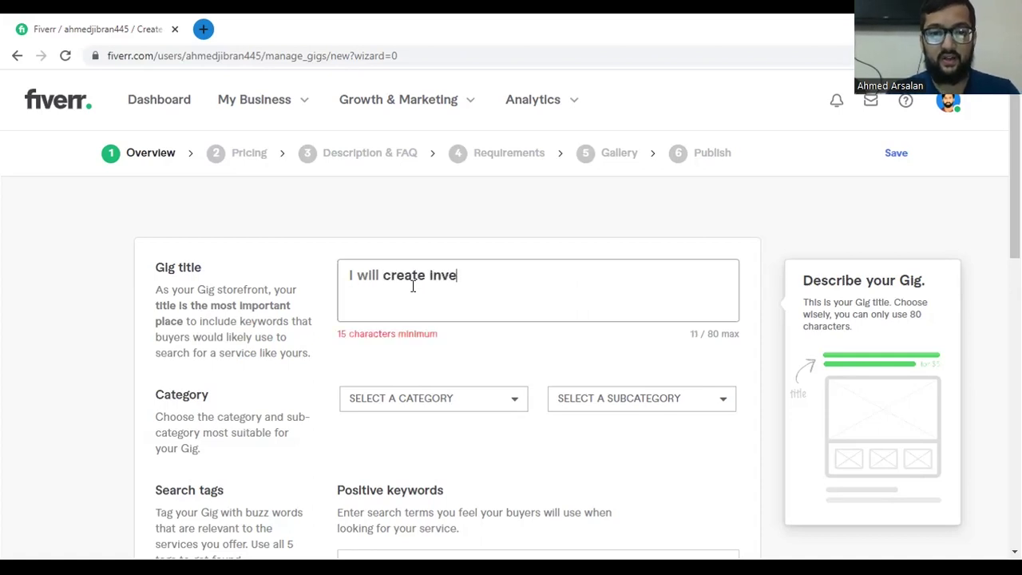
pyautogui.write('stor ready ')
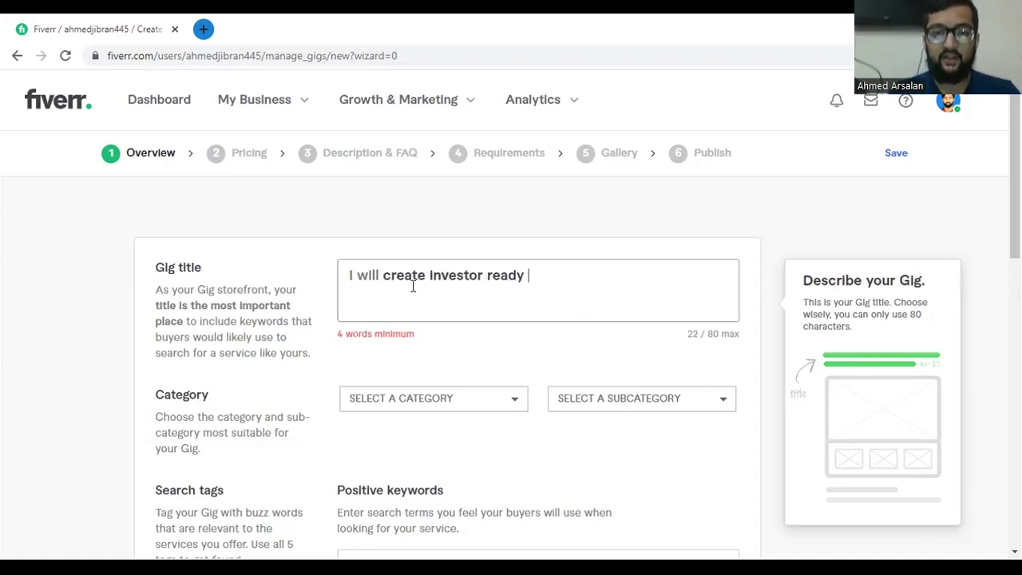
pyautogui.write('financial mo')
pyautogui.press('BackSpace')
pyautogui.press('BackSpace')
pyautogui.press('BackSpace')
pyautogui.press('BackSpace')
pyautogui.press('BackSpace')
pyautogui.press('BackSpace')
pyautogui.press('BackSpace')
pyautogui.press('BackSpace')
pyautogui.press('BackSpace')
pyautogui.press('BackSpace')
pyautogui.press('BackSpace')
pyautogui.press('BackSpace')
# Complete the gig title with the words "business plans".
pyautogui.write('business plans')
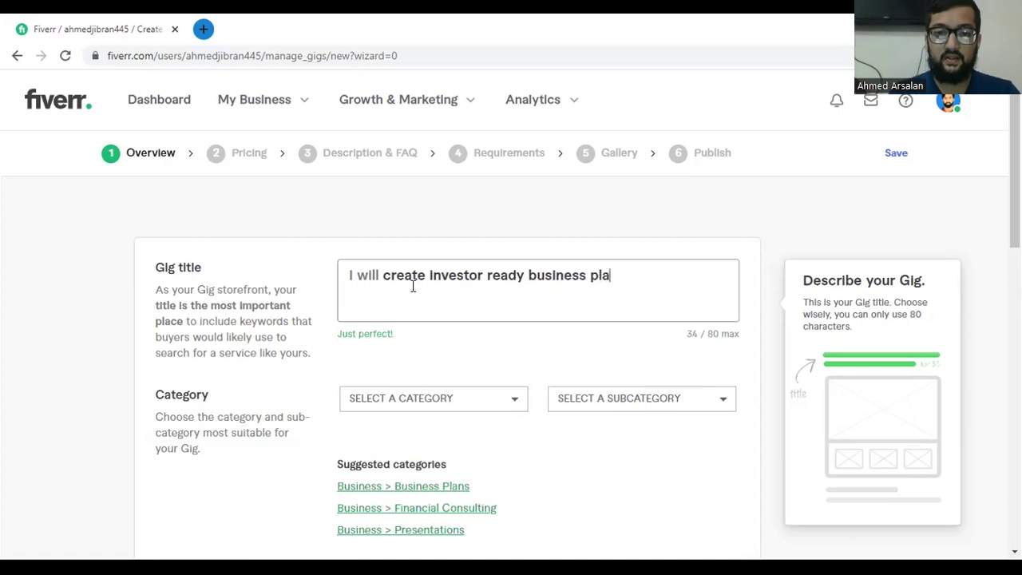
pyautogui.click(482, 230)
pyautogui.click(343, 318)
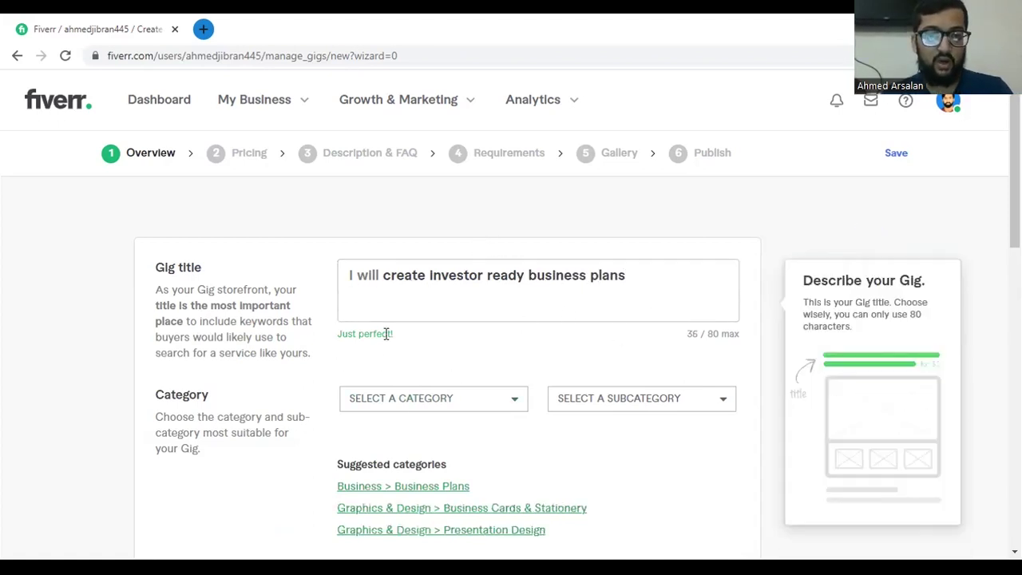
# Test the gig title's length feedback by appending filler words, and remove them again.
pyautogui.click(645, 278)
pyautogui.write('a')
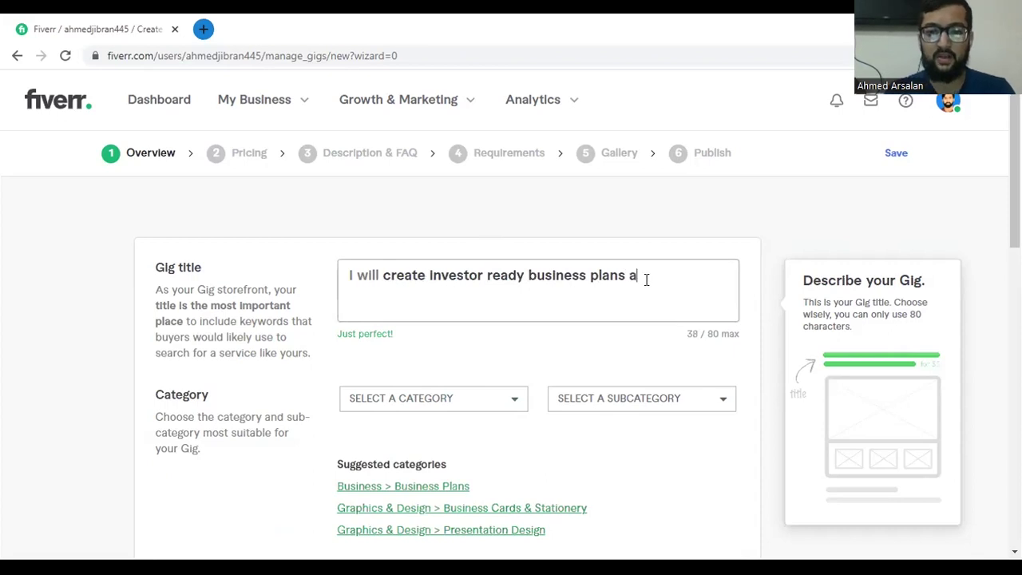
pyautogui.write('sid casca akc')
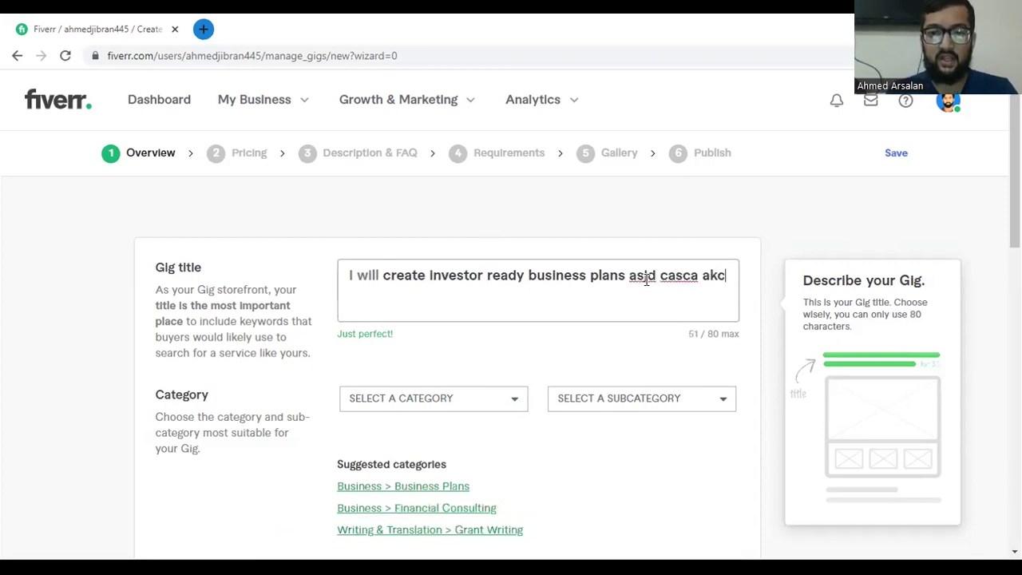
pyautogui.write('asc cansjicas')
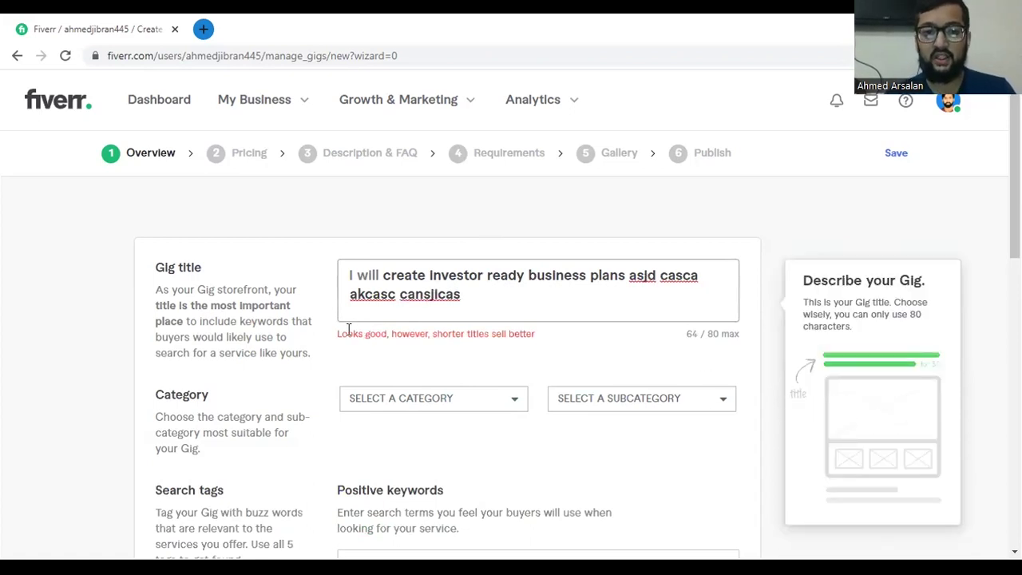
pyautogui.moveTo(347, 333); pyautogui.dragTo(511, 331)
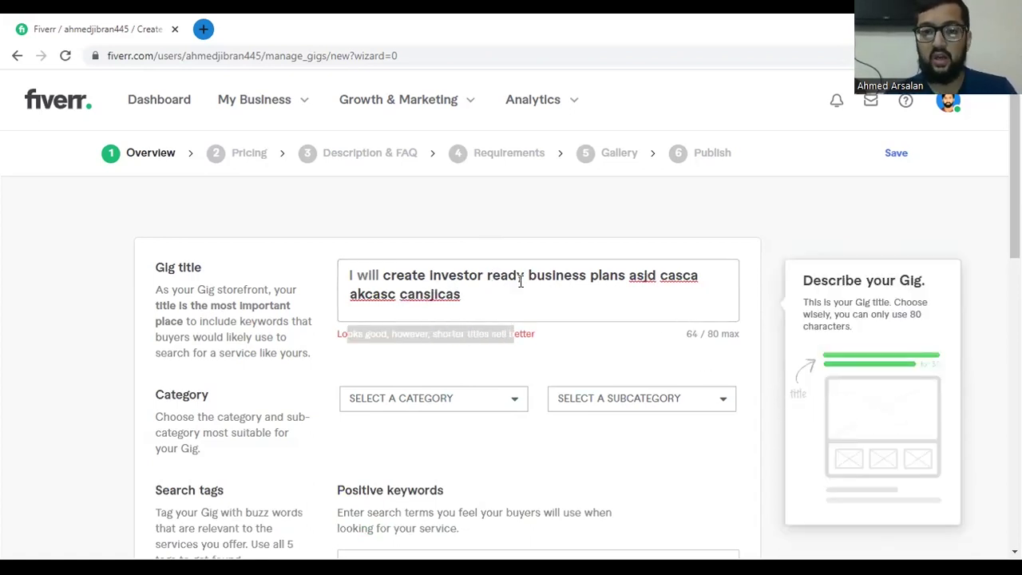
pyautogui.click(515, 293)
pyautogui.hotkey('ctrl', 'shift', 'Left')
pyautogui.hotkey('ctrl', 'shift', 'Left')
pyautogui.hotkey('ctrl', 'shift', 'Left')
pyautogui.hotkey('ctrl', 'shift', 'Left')
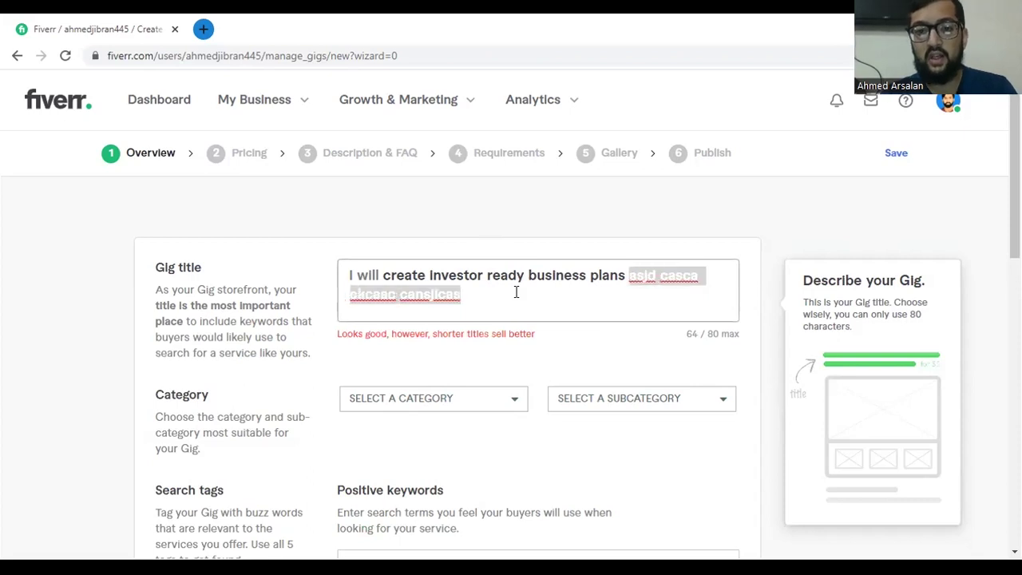
pyautogui.press('BackSpace')
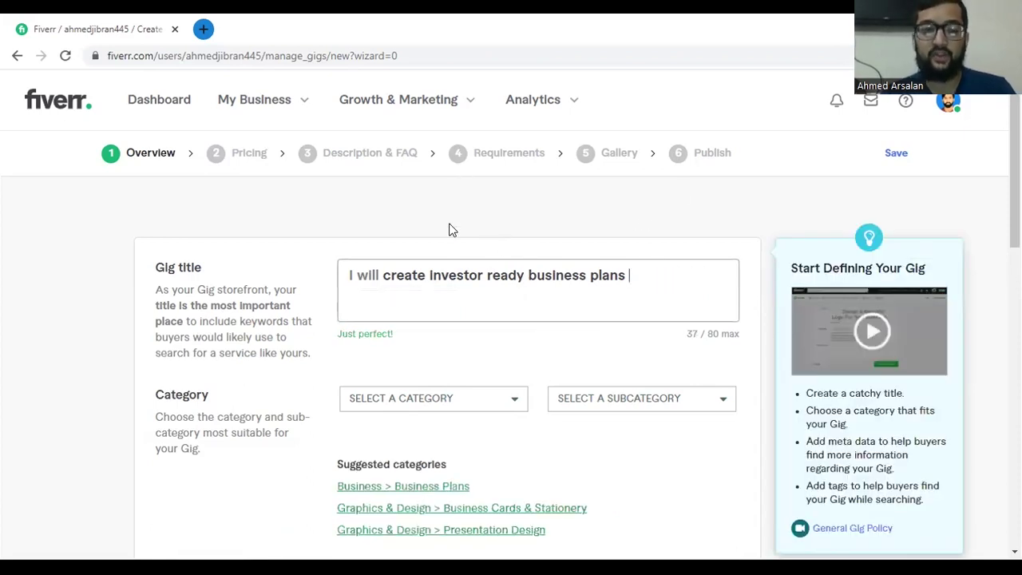
# Set the gig's category to Business and its subcategory to Business Plans.
pyautogui.scroll(-1, 334, 244)
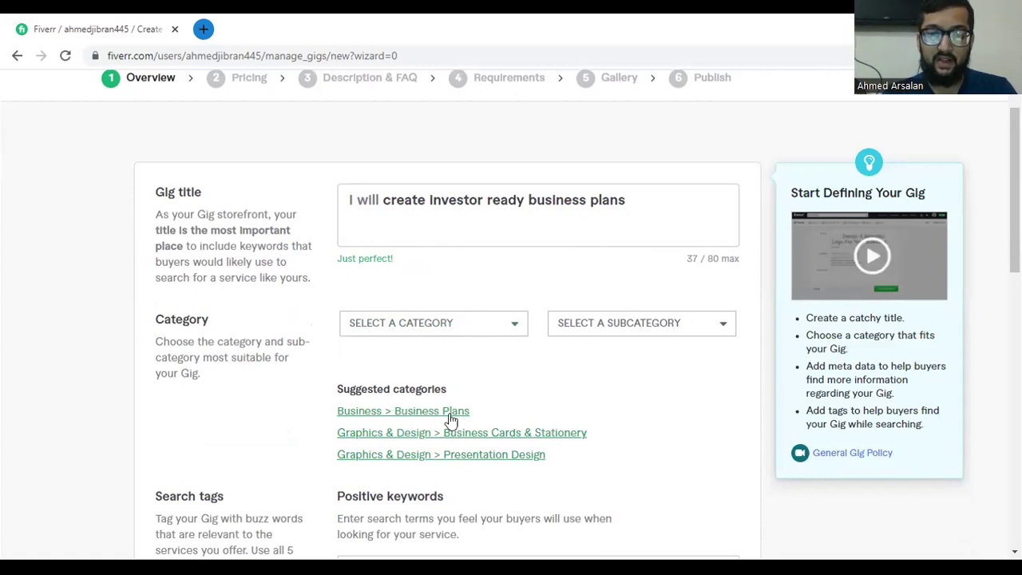
pyautogui.click(454, 338)
pyautogui.scroll(-1, 440, 399)
pyautogui.scroll(-2, 439, 399)
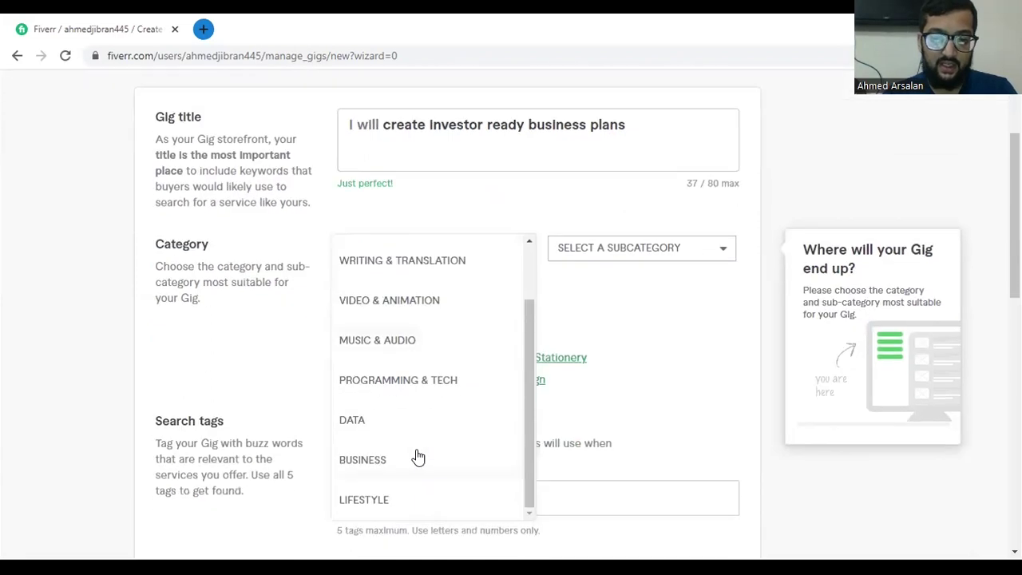
pyautogui.click(376, 458)
pyautogui.click(670, 242)
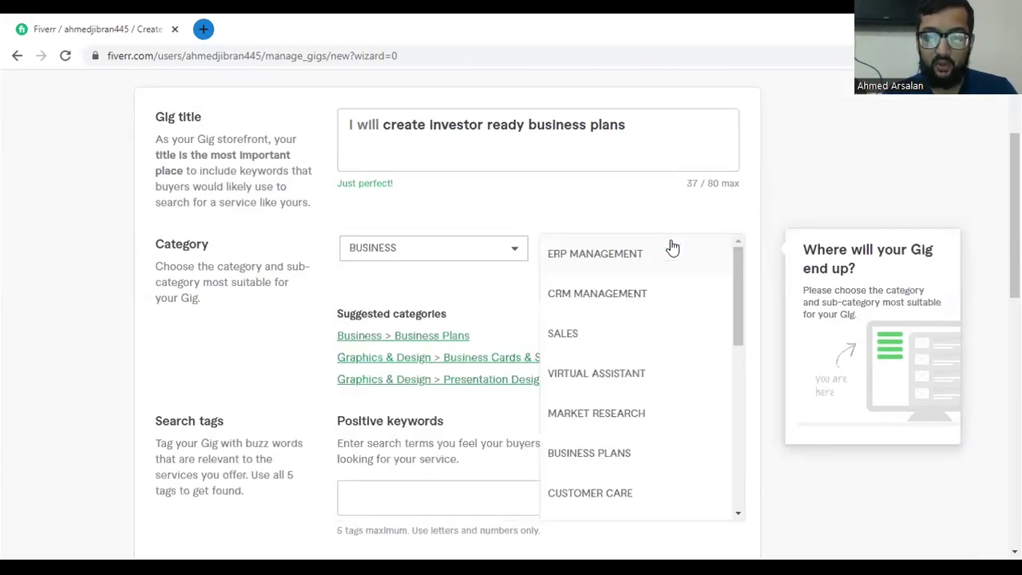
pyautogui.scroll(-1, 615, 365)
pyautogui.click(611, 378)
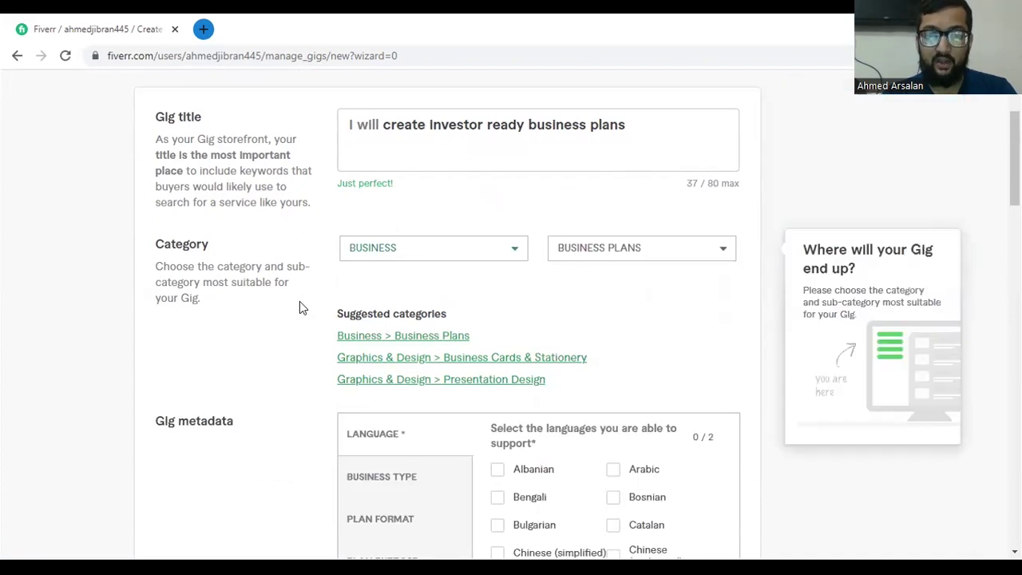
# Mark Urdu as a supported language in the gig metadata.
pyautogui.scroll(-1, 235, 326)
pyautogui.scroll(-1, 234, 326)
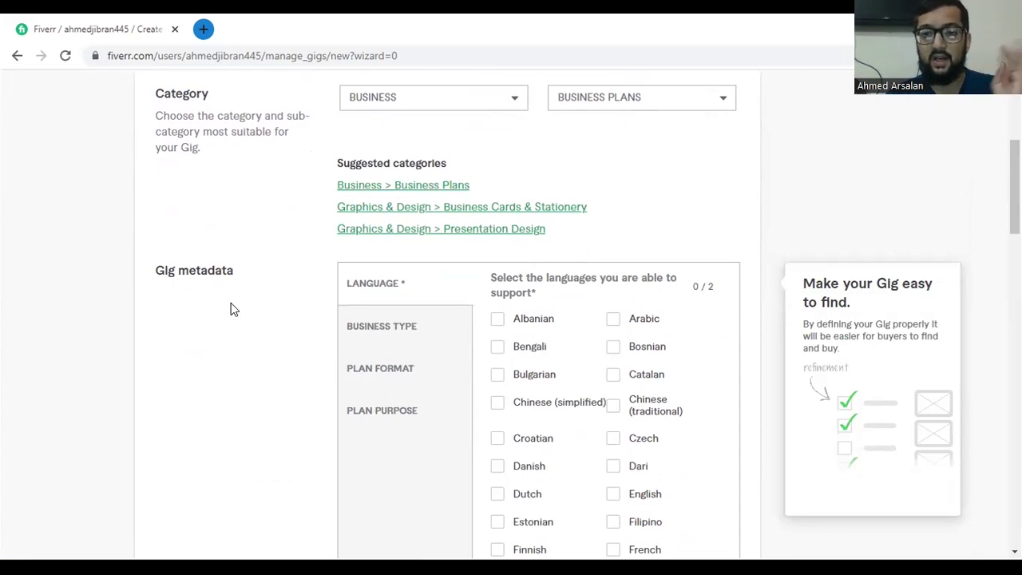
pyautogui.scroll(-1, 347, 272)
pyautogui.scroll(-4, 475, 281)
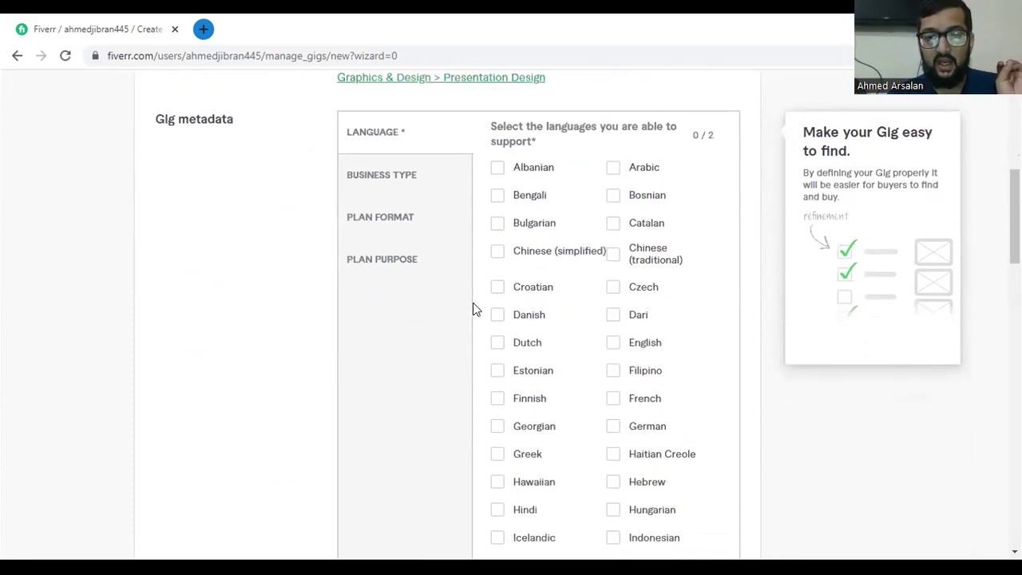
pyautogui.scroll(-4, 523, 371)
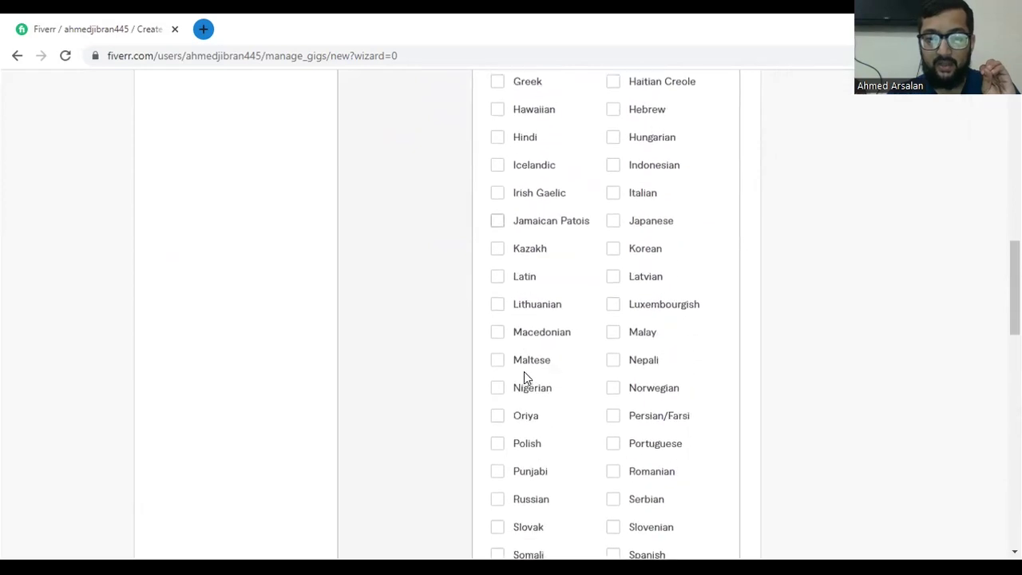
pyautogui.scroll(-2, 507, 312)
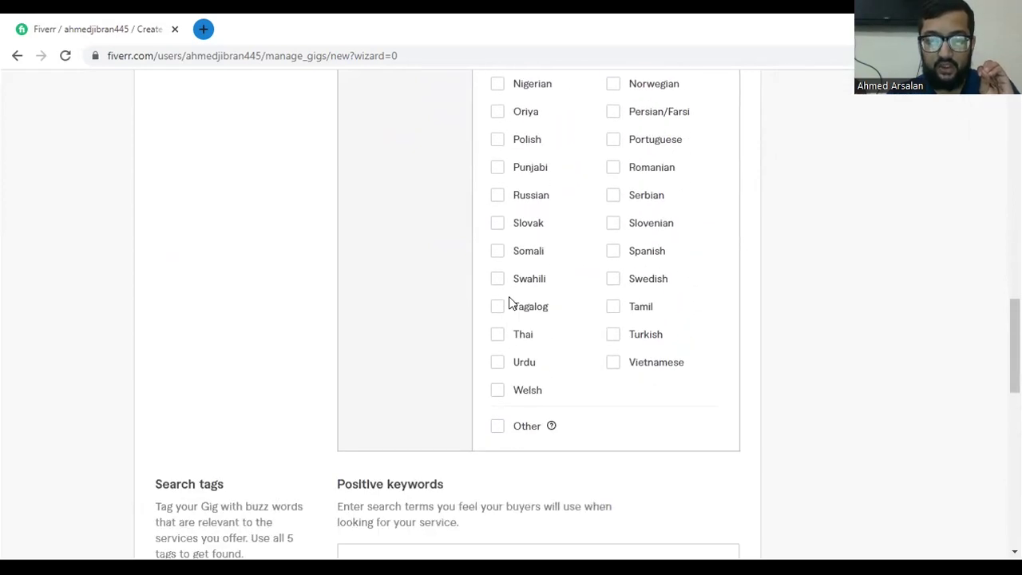
pyautogui.click(498, 362)
# Add English as the second supported language in the gig metadata.
pyautogui.scroll(3, 570, 336)
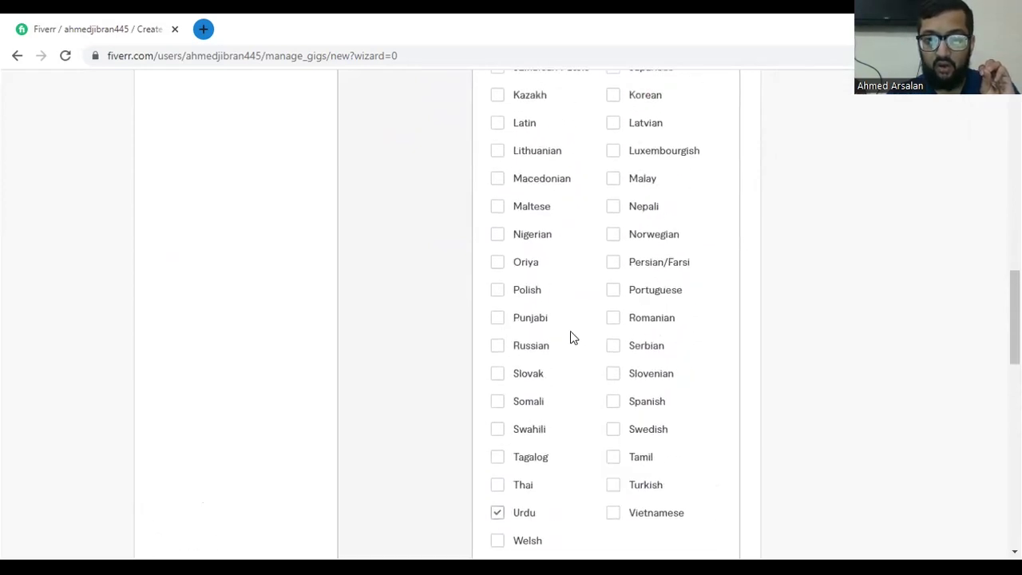
pyautogui.scroll(4, 569, 337)
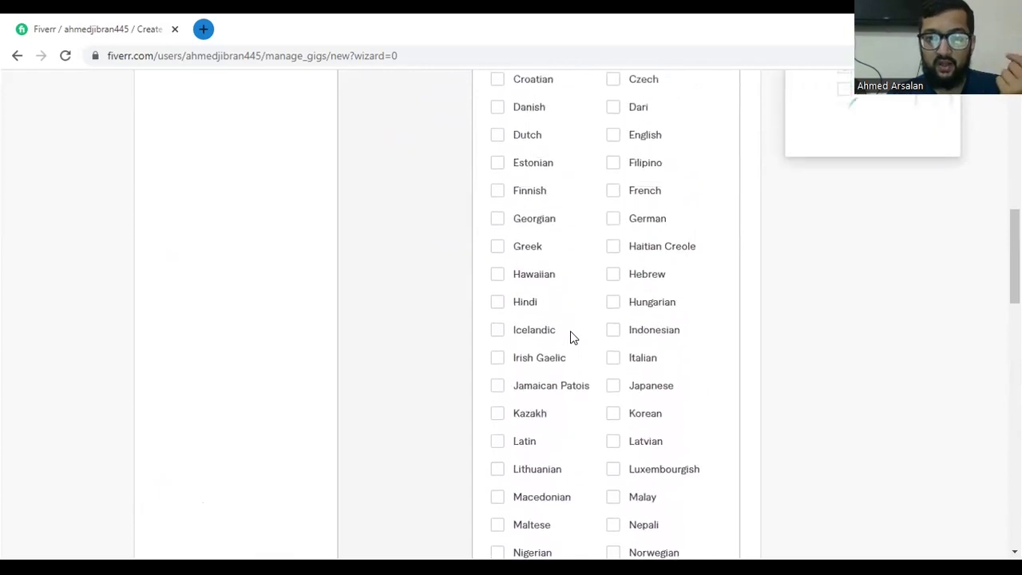
pyautogui.scroll(2, 612, 247)
pyautogui.scroll(-1, 612, 250)
pyautogui.scroll(-1, 545, 240)
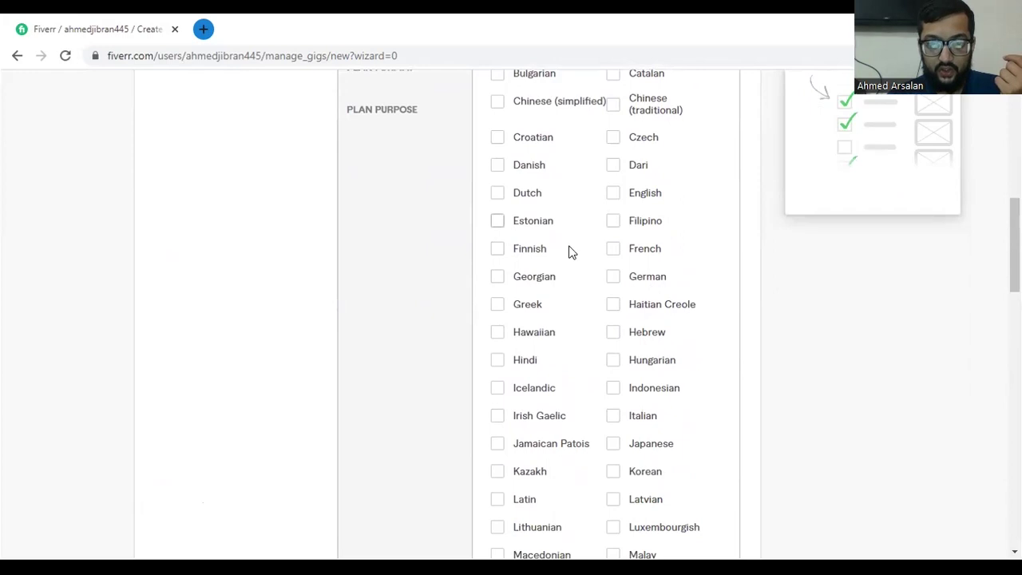
pyautogui.click(611, 193)
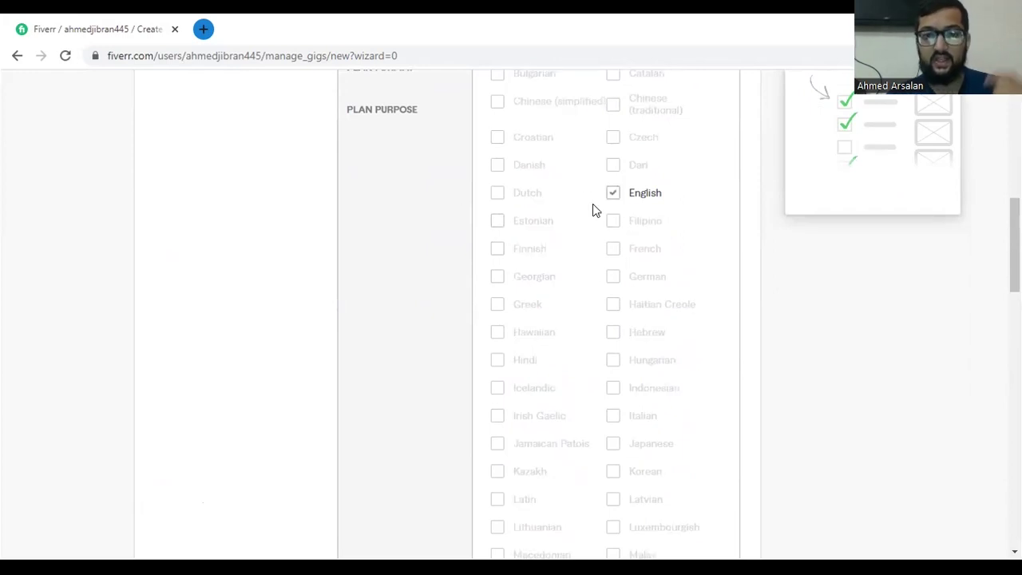
# Set the business type served in the gig metadata to Startup.
pyautogui.scroll(1, 428, 231)
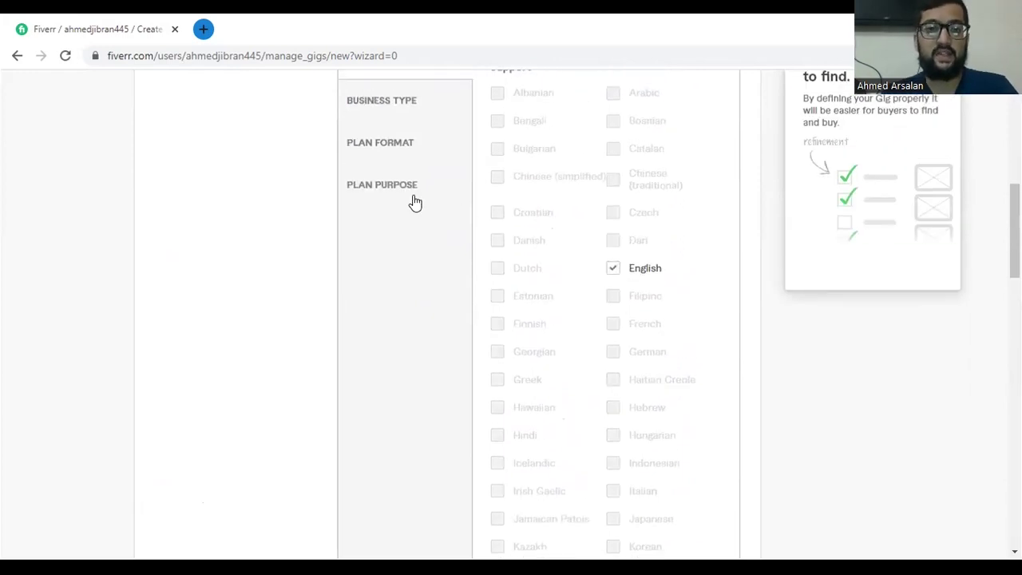
pyautogui.scroll(1, 412, 201)
pyautogui.click(416, 194)
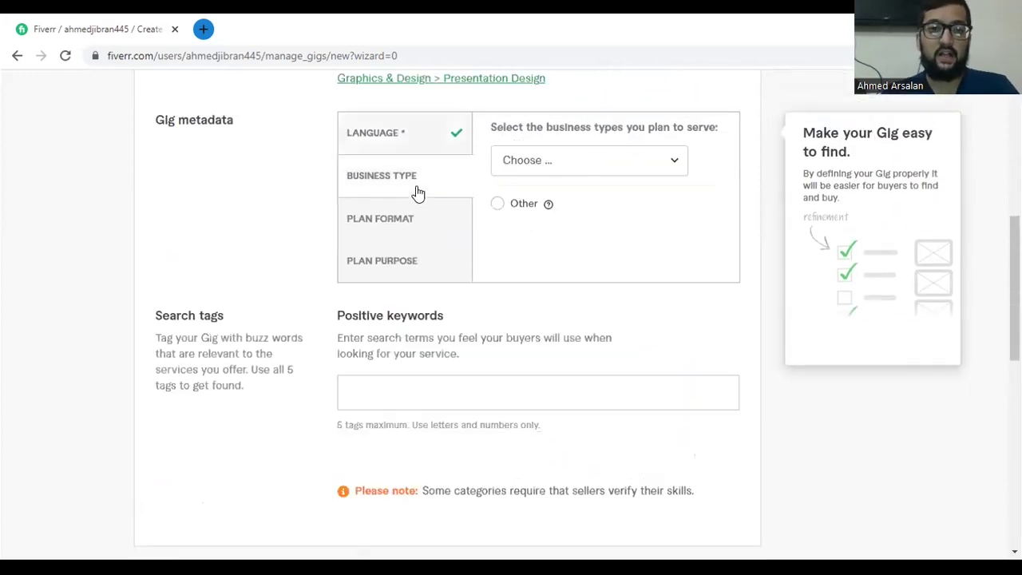
pyautogui.click(620, 166)
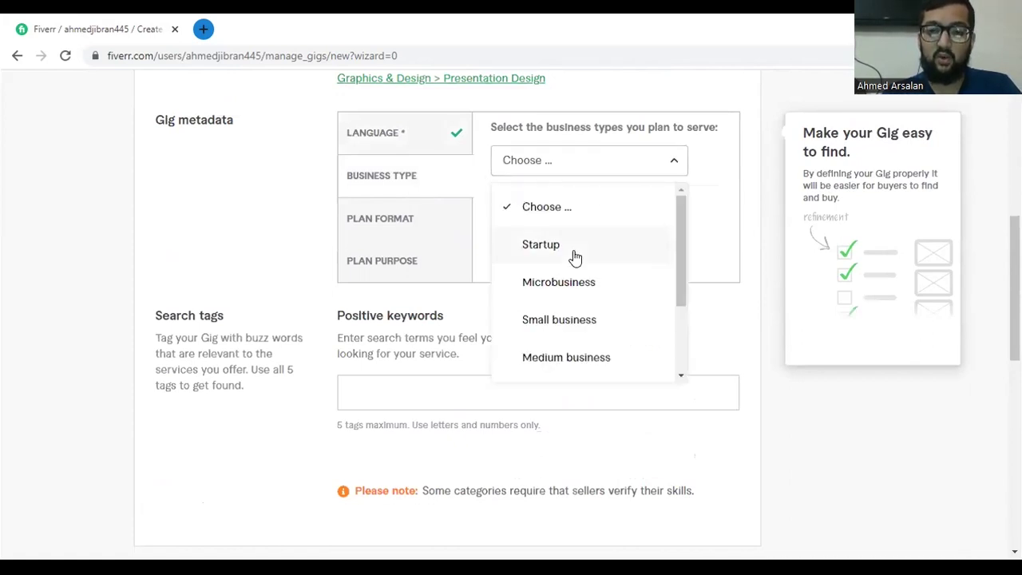
pyautogui.scroll(-3, 598, 336)
pyautogui.scroll(3, 599, 328)
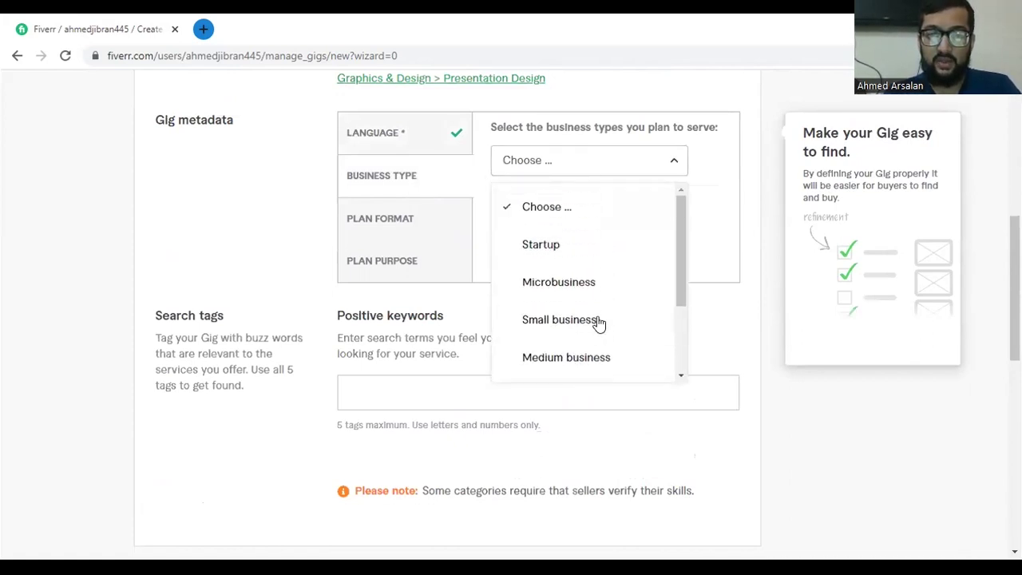
pyautogui.click(576, 246)
# Select Excel spreadsheet, Google Sheets, PowerPoint presentation, Google Slides, Word doc, Google Docs and PDF as the plan formats.
pyautogui.click(409, 235)
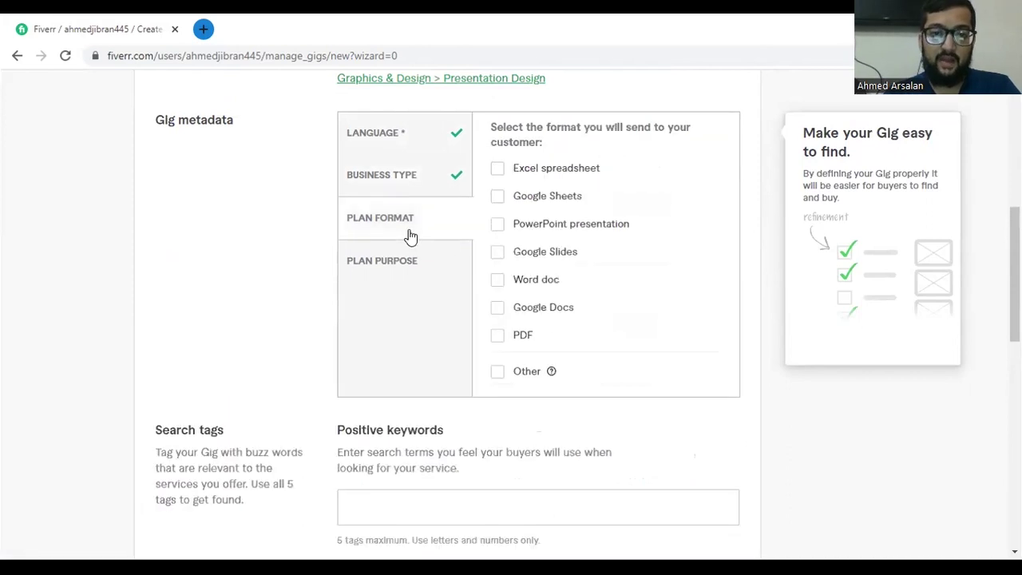
pyautogui.click(498, 168)
pyautogui.click(496, 200)
pyautogui.click(498, 228)
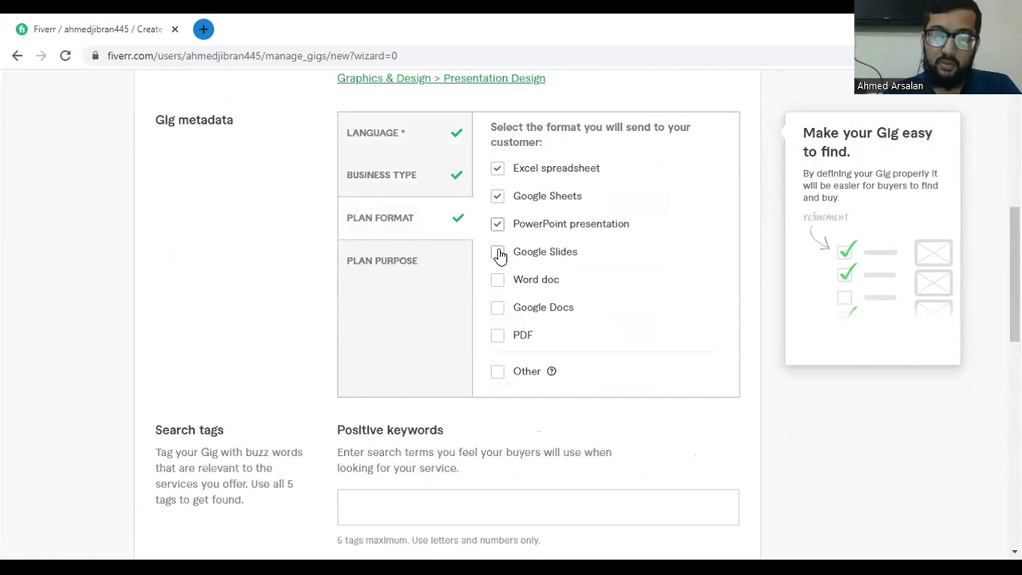
pyautogui.click(496, 253)
pyautogui.click(498, 284)
pyautogui.click(495, 313)
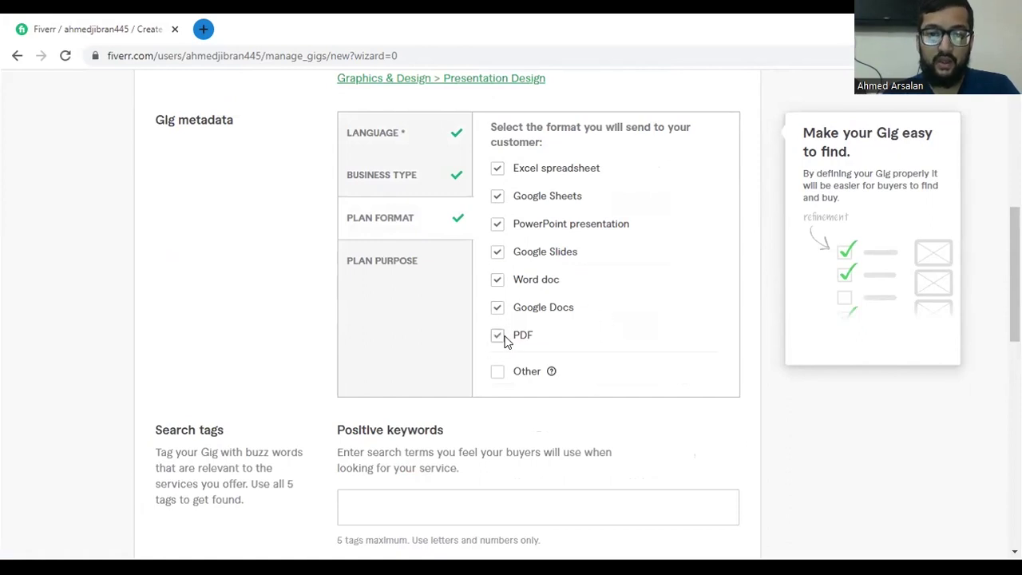
pyautogui.click(495, 338)
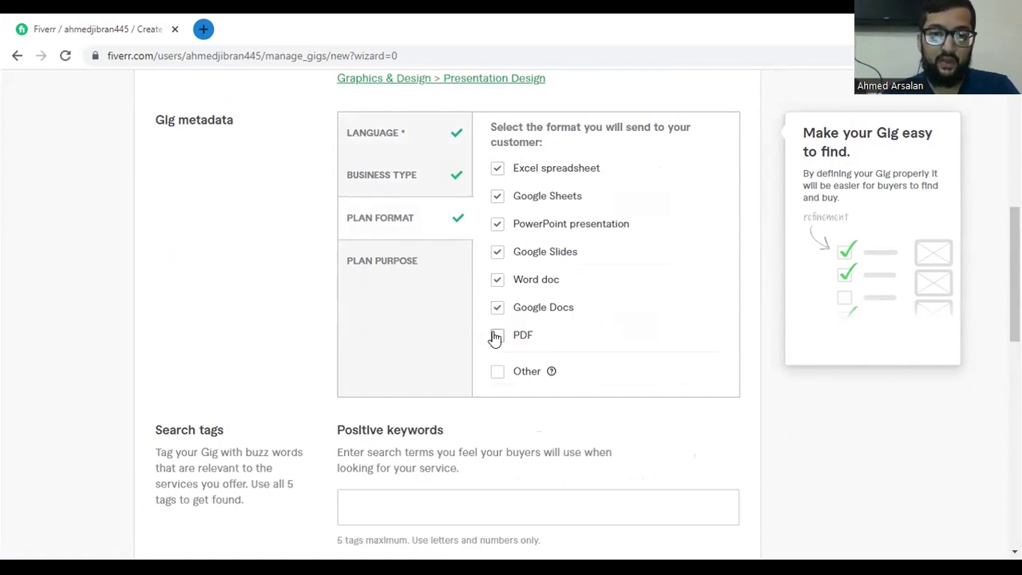
# Select Investors roadshow, Loan approval, Partnerships/Joint ventures, Personal use and Immigration as the plan purposes.
pyautogui.click(392, 260)
pyautogui.click(496, 159)
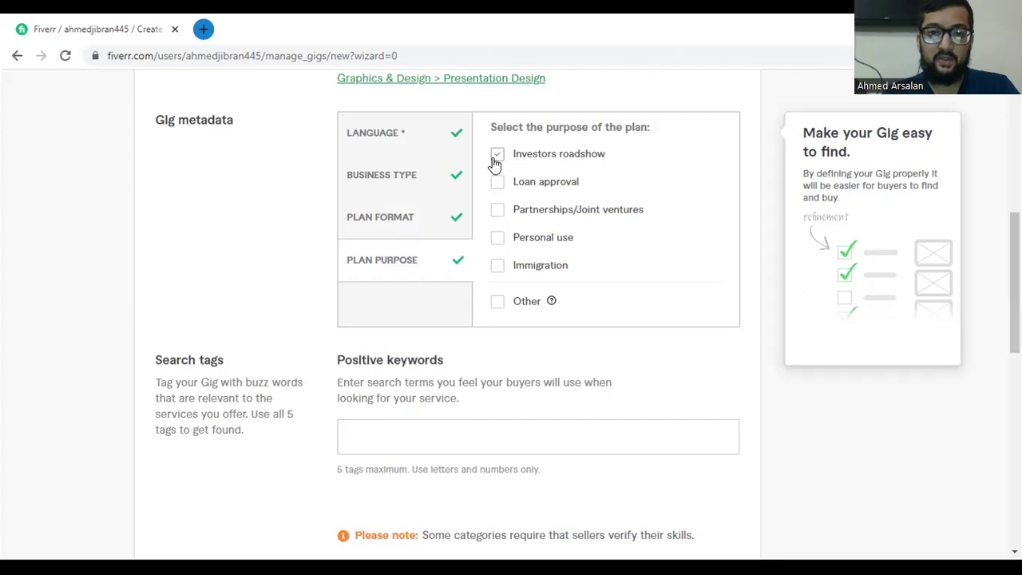
pyautogui.click(500, 185)
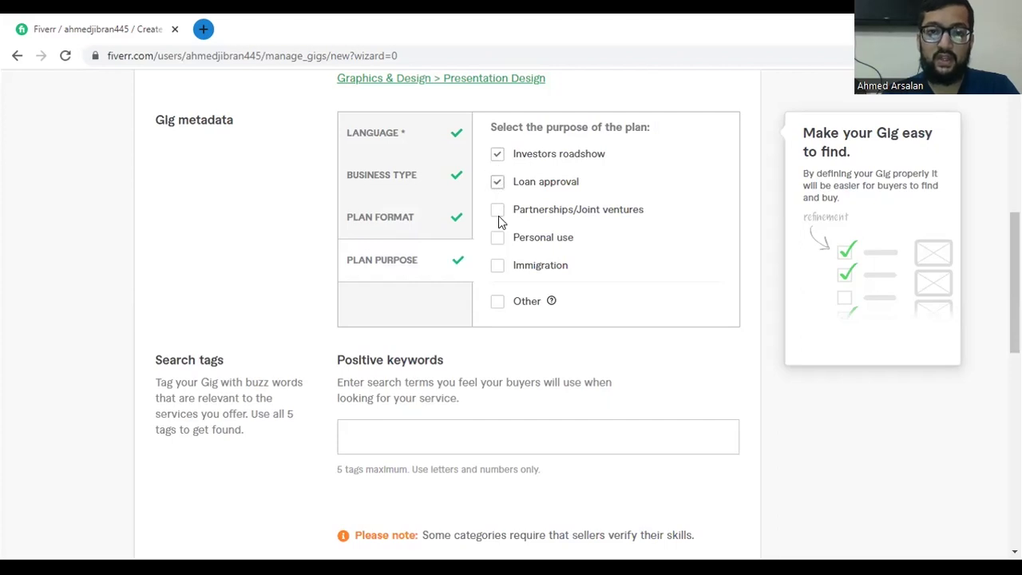
pyautogui.click(496, 214)
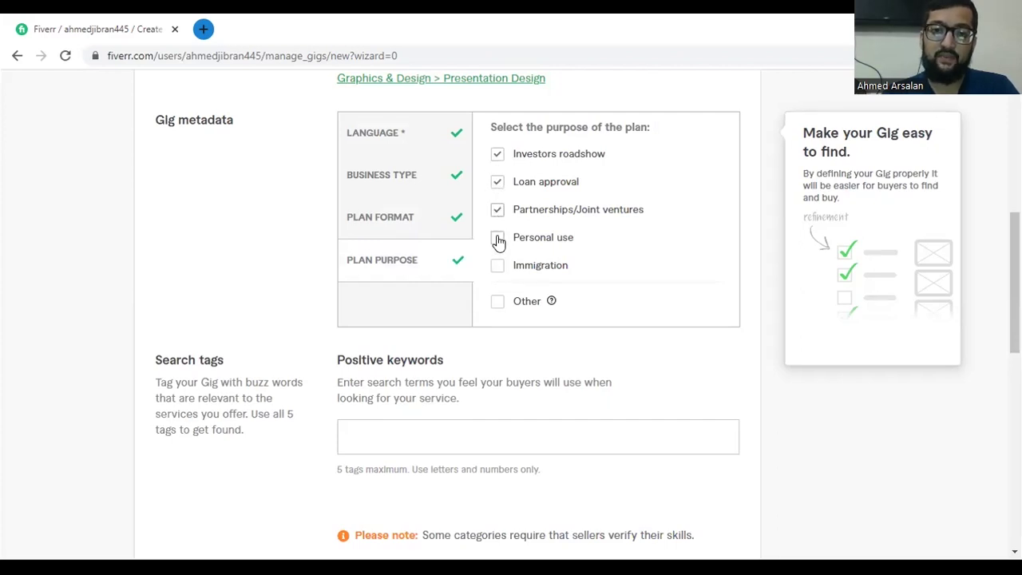
pyautogui.click(498, 239)
pyautogui.click(499, 266)
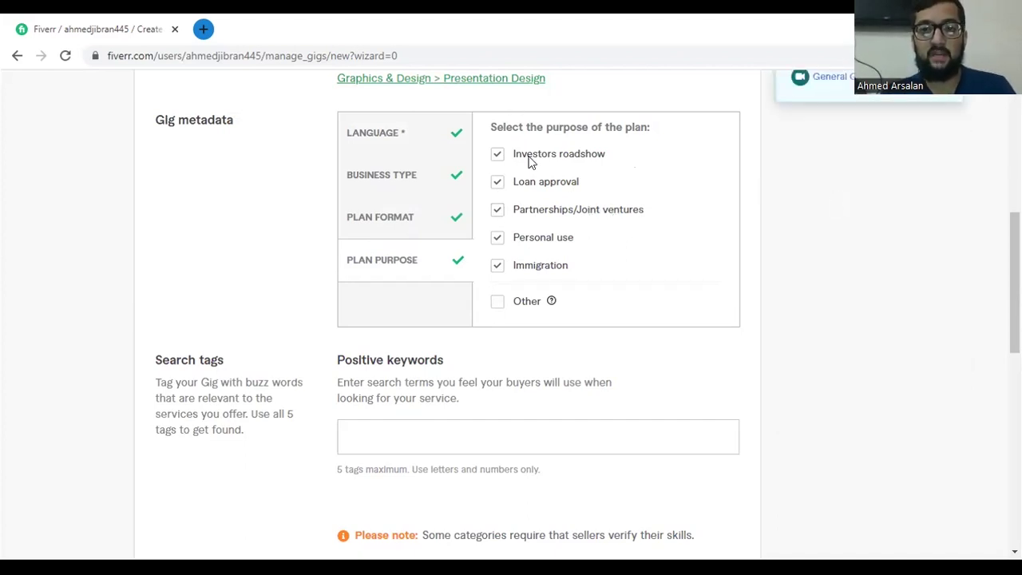
# Review the gig's title, category and metadata entries down to the search tags.
pyautogui.scroll(-1, 258, 222)
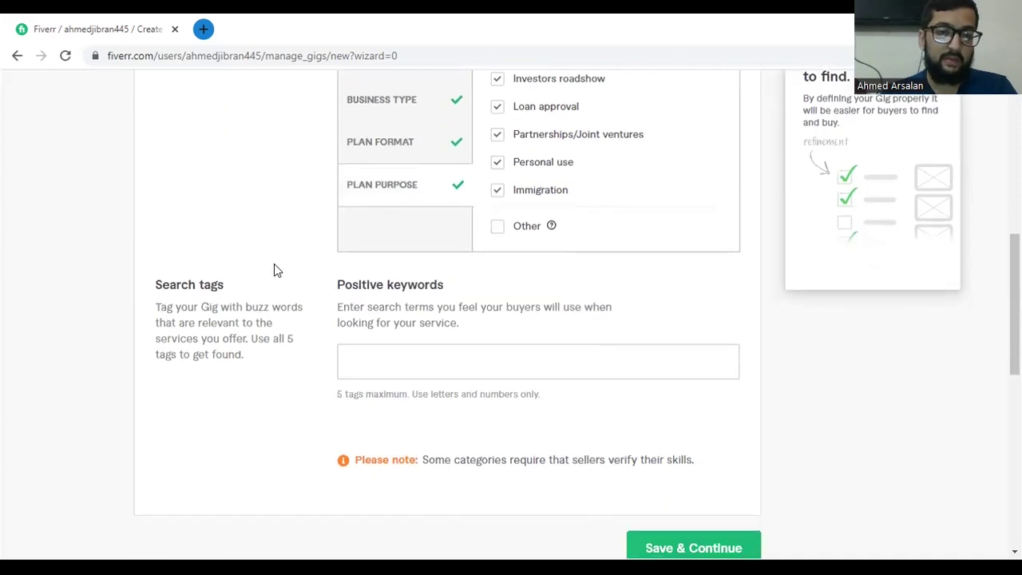
pyautogui.scroll(6, 297, 302)
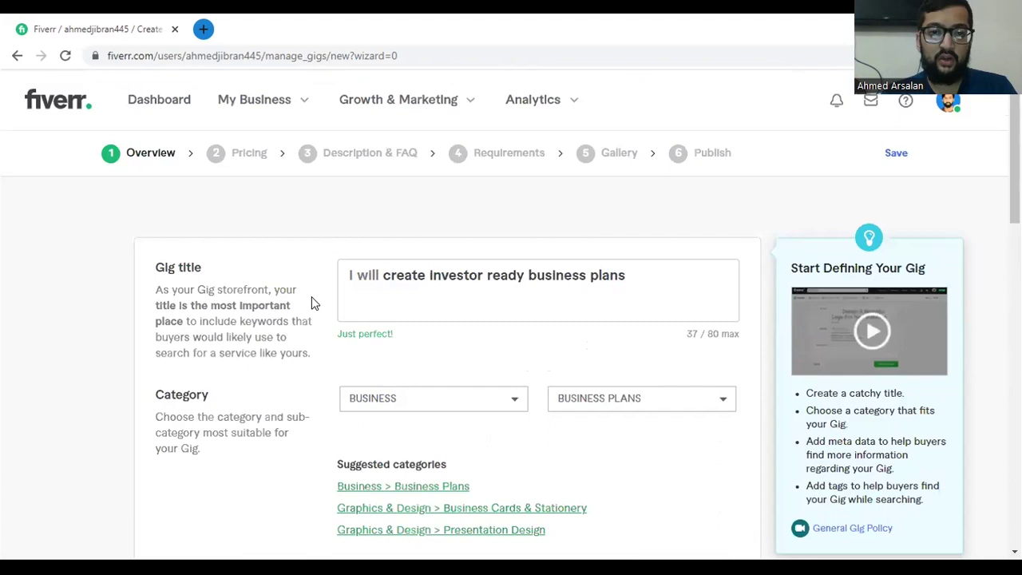
pyautogui.scroll(-1, 558, 223)
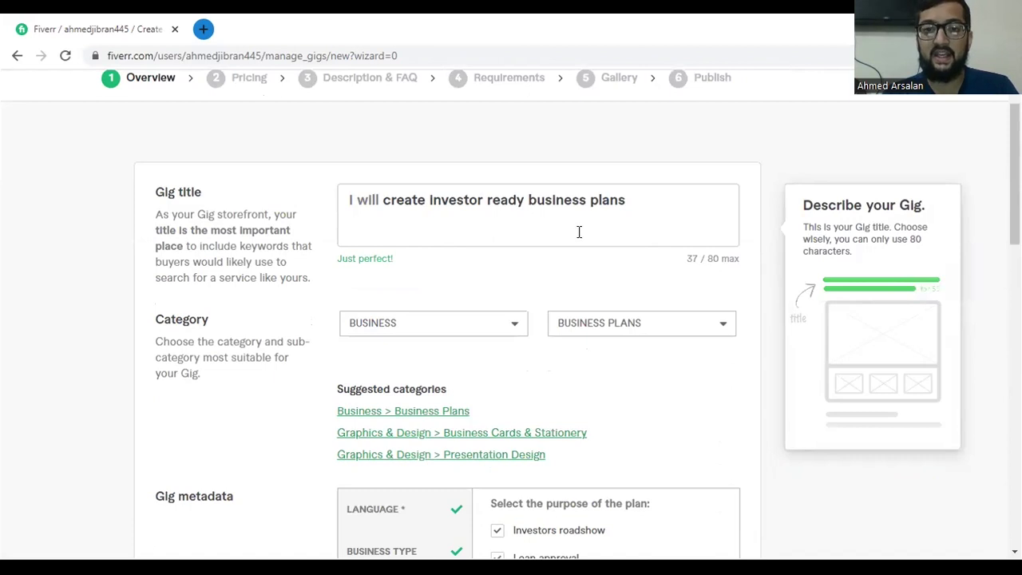
pyautogui.scroll(-2, 579, 231)
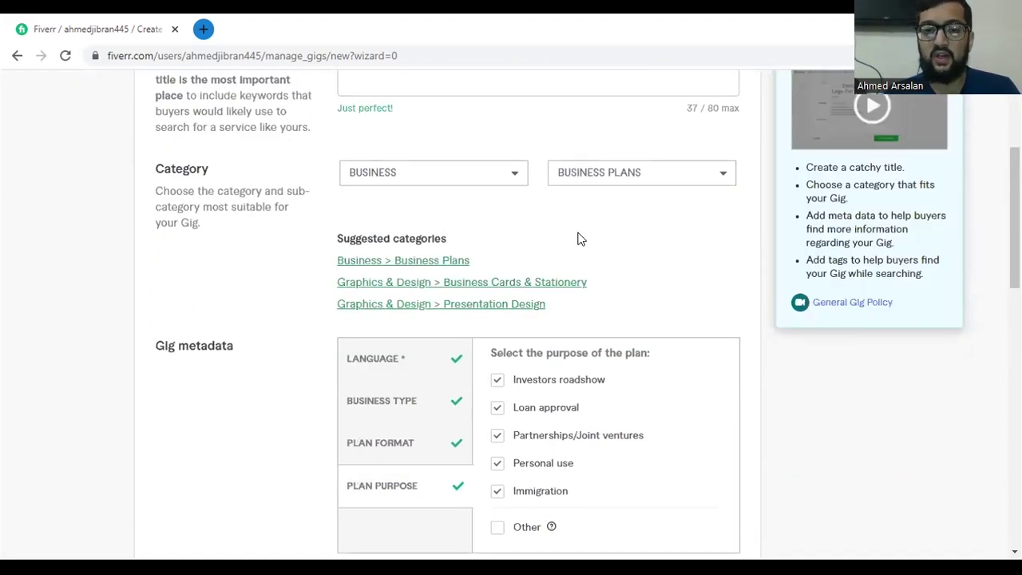
pyautogui.scroll(-2, 579, 237)
pyautogui.scroll(-1, 579, 237)
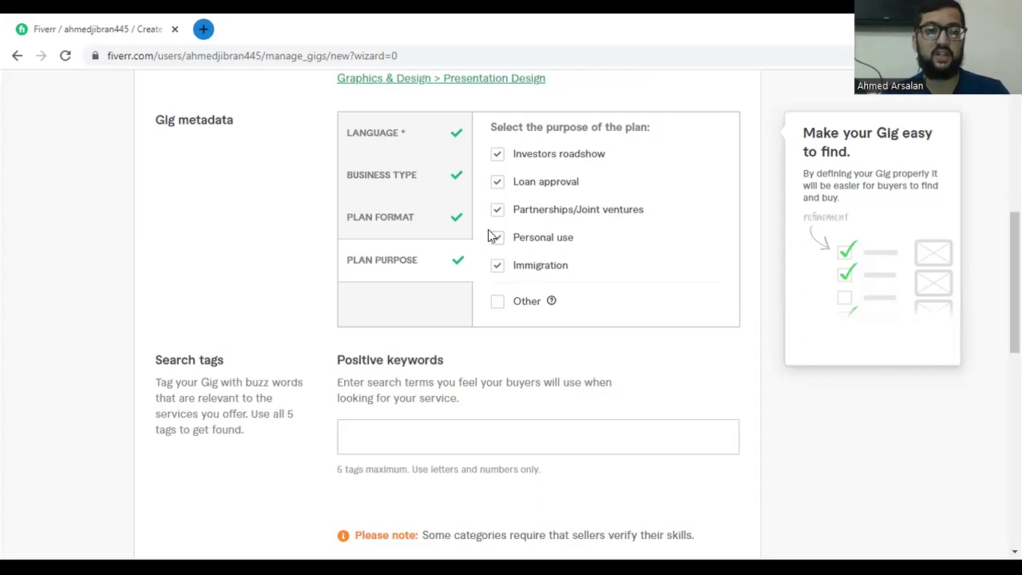
# Search the web for "fiverr" in a new browser tab and open the Fiverr homepage.
pyautogui.hotkey('ctrl', 't')
pyautogui.write('f')
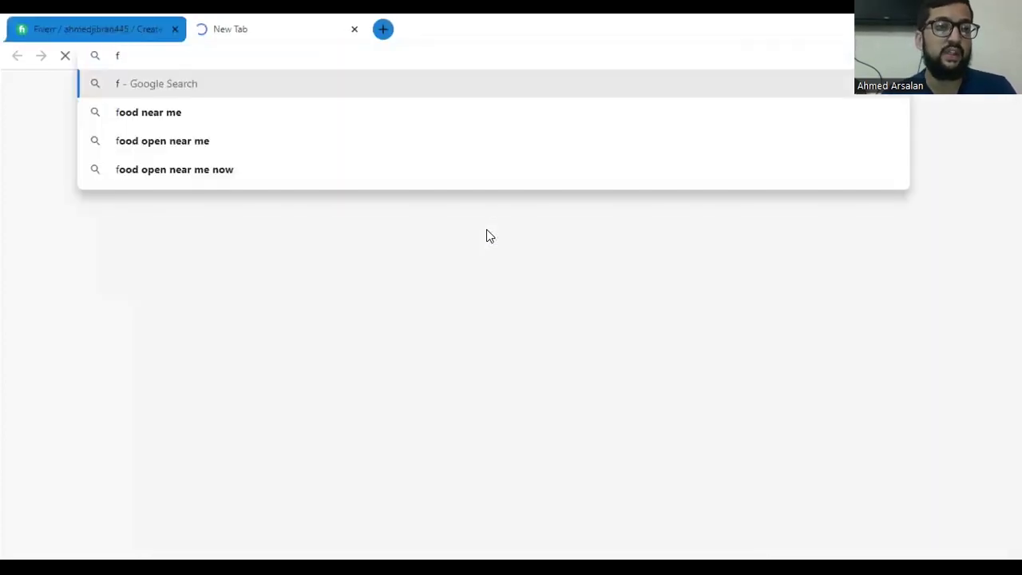
pyautogui.write('iverr')
pyautogui.press('Return')
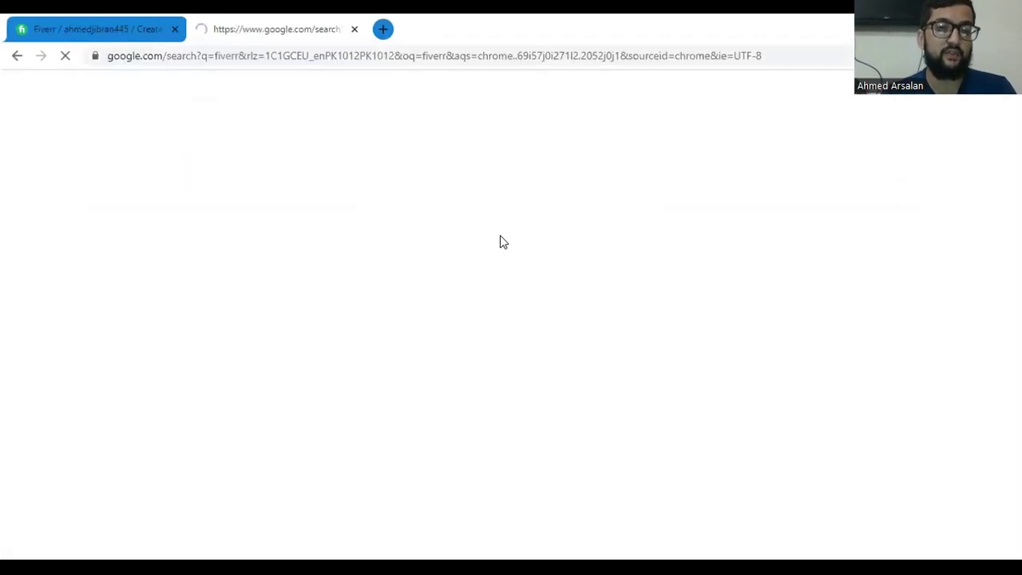
pyautogui.click(261, 235)
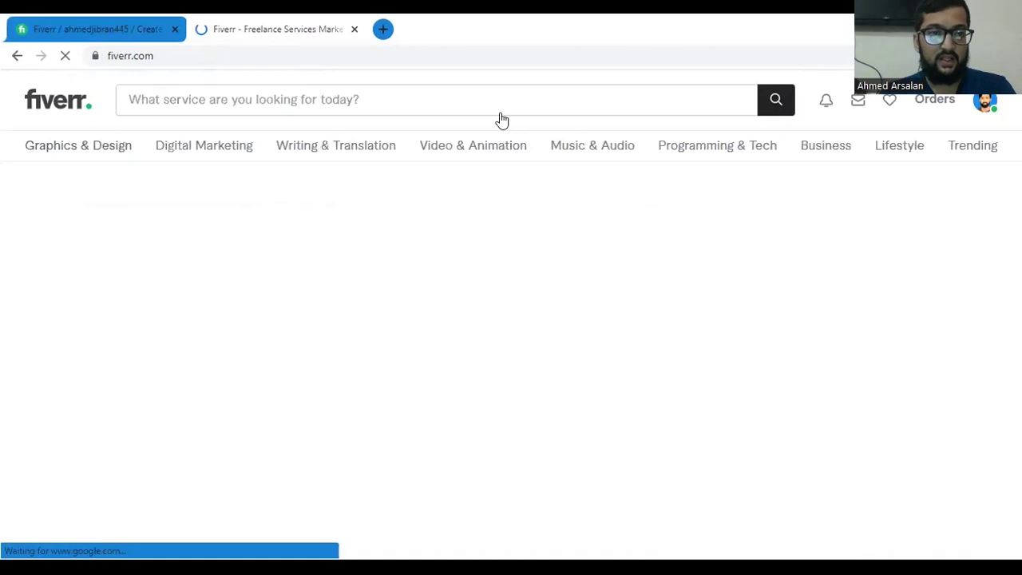
# Compare the gig title with Fiverr's search suggestions for "investor", and look up the suggestions for "business" too.
pyautogui.click(128, 32)
pyautogui.scroll(5, 330, 142)
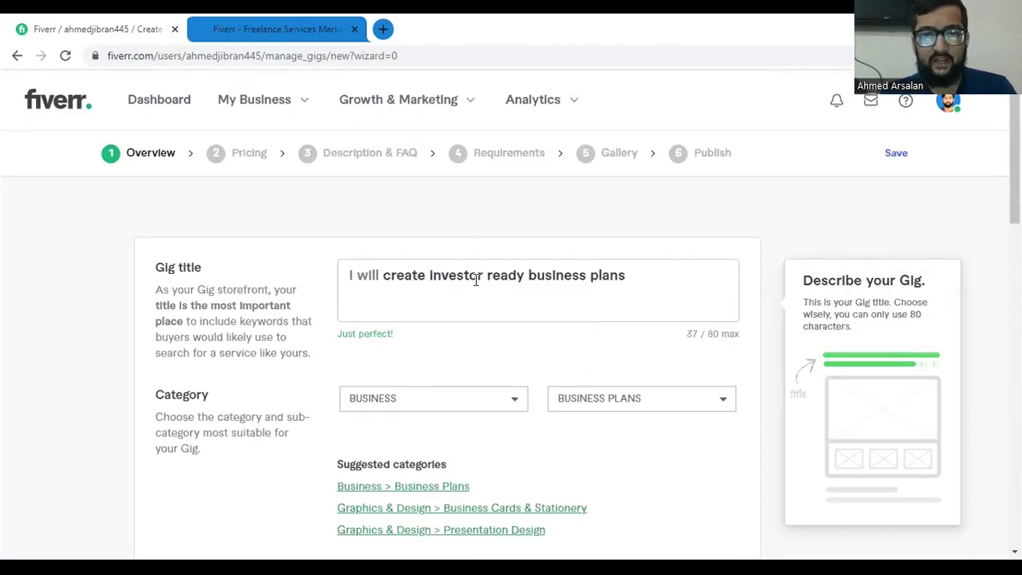
pyautogui.click(251, 36)
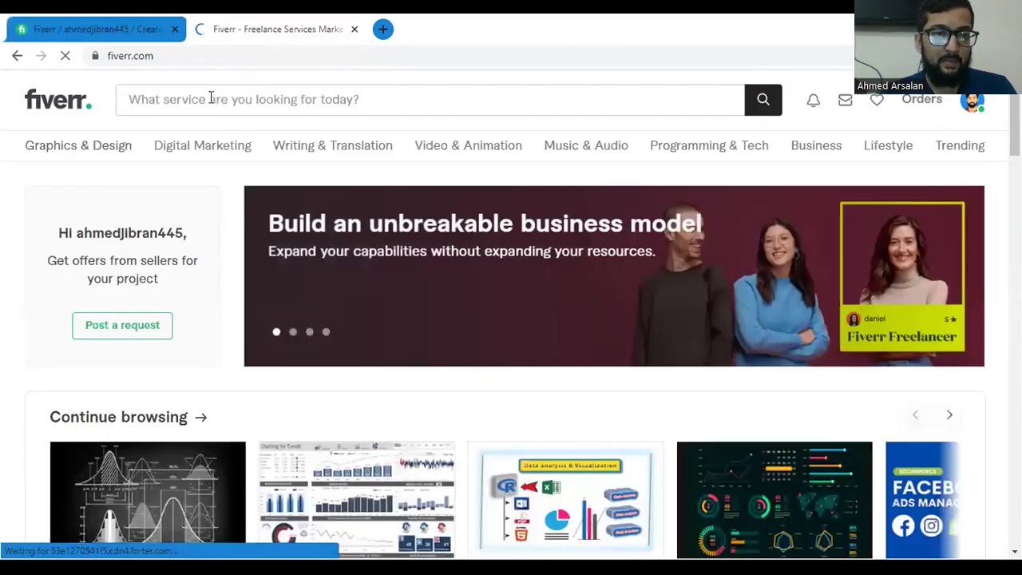
pyautogui.write('ine')
pyautogui.write('vestor ')
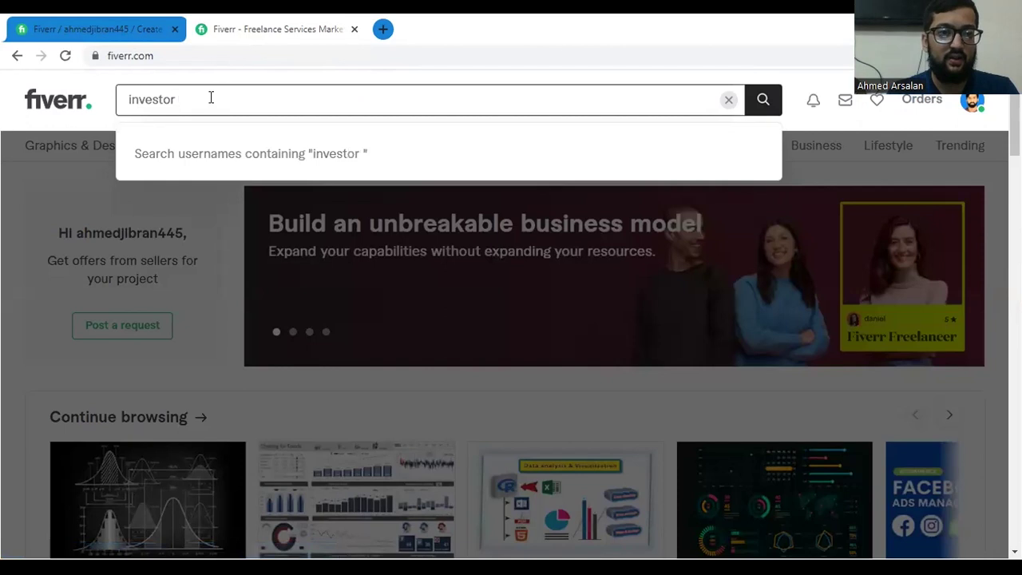
pyautogui.write('r')
pyautogui.press('BackSpace')
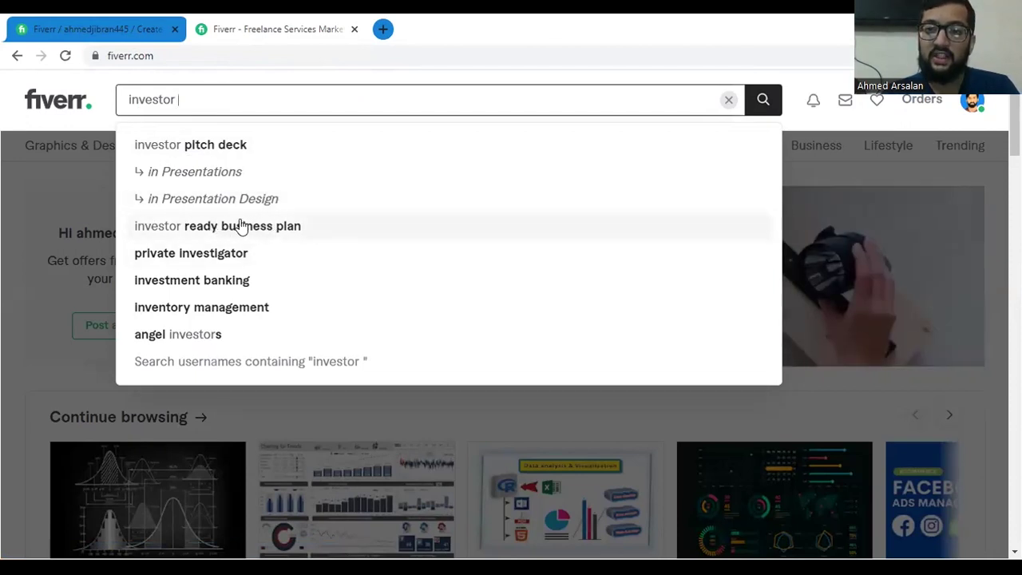
pyautogui.click(94, 28)
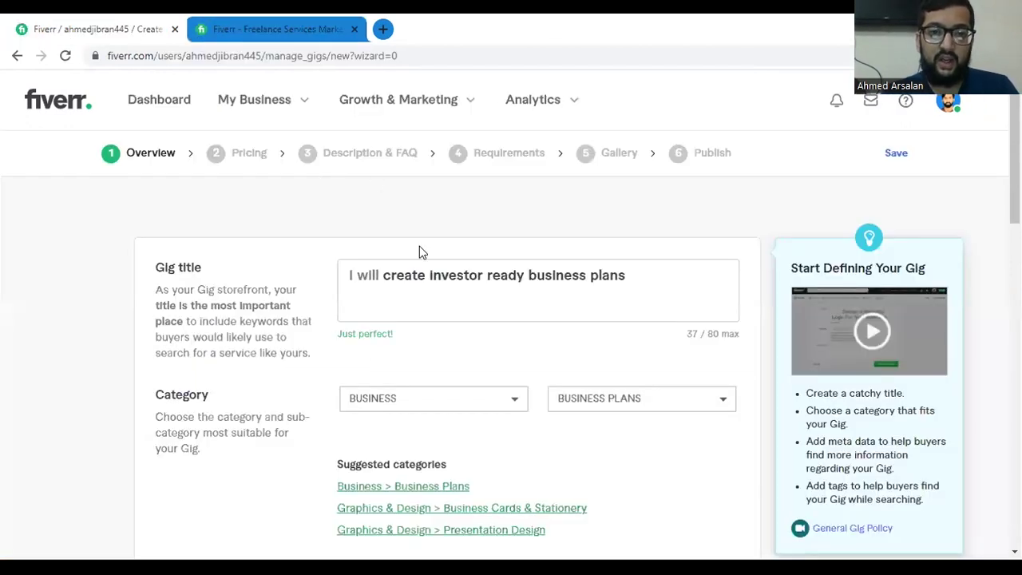
pyautogui.click(293, 39)
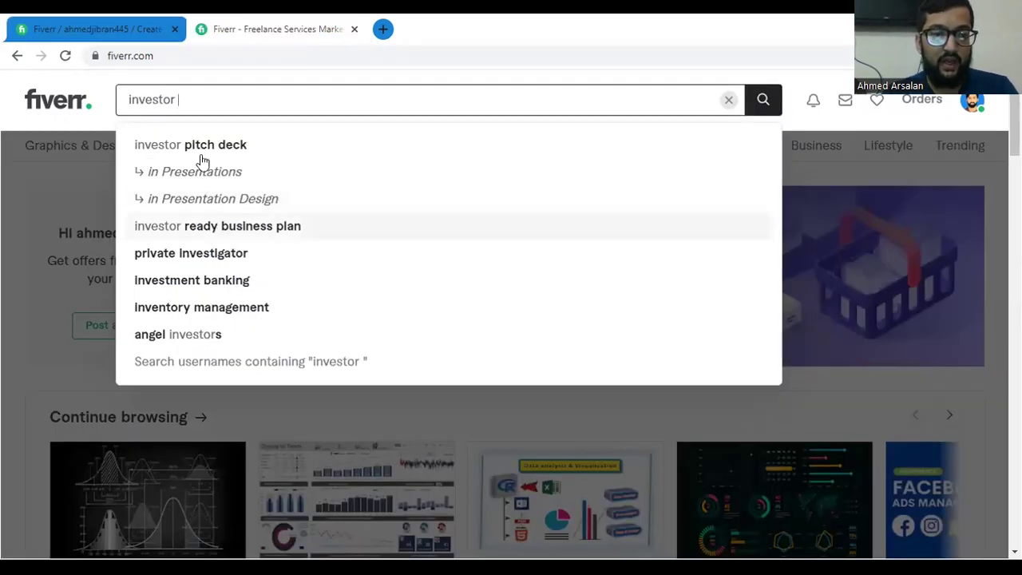
pyautogui.doubleClick(200, 103)
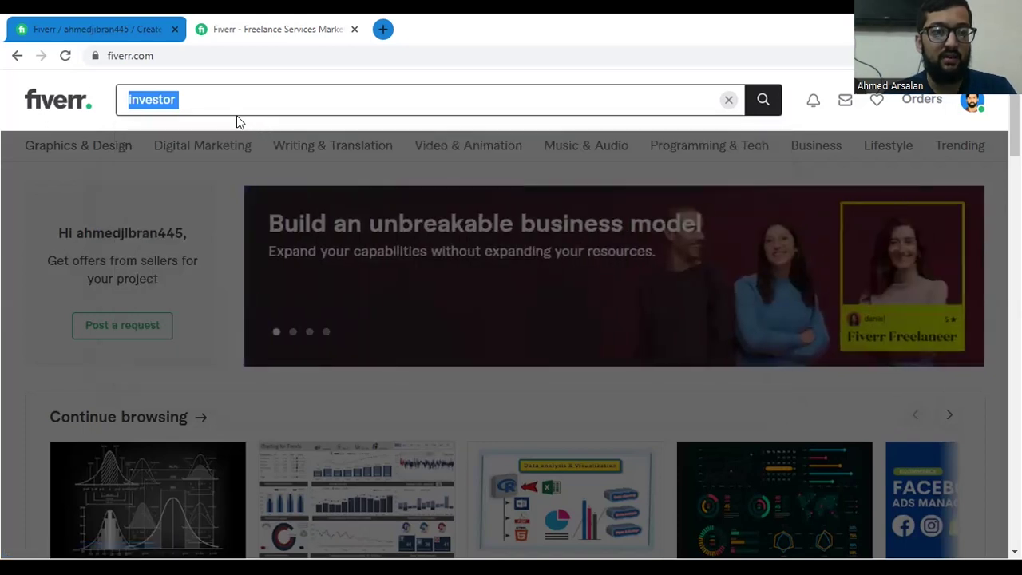
pyautogui.write('business')
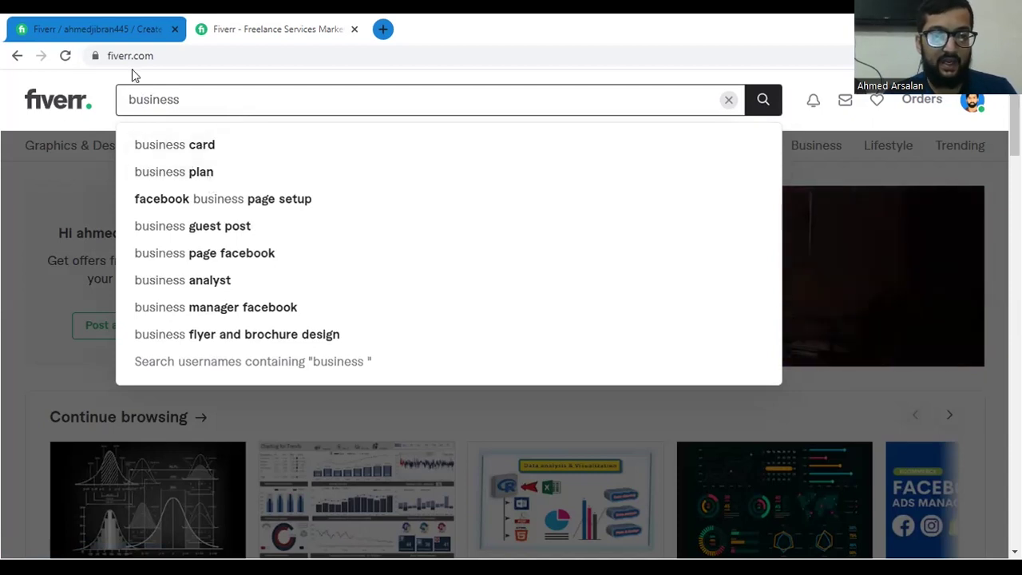
# Add "business plan" as the first positive keyword in the gig's search tags.
pyautogui.click(142, 36)
pyautogui.scroll(-6, 380, 210)
pyautogui.click(394, 355)
pyautogui.write('business plan')
pyautogui.press('Return')
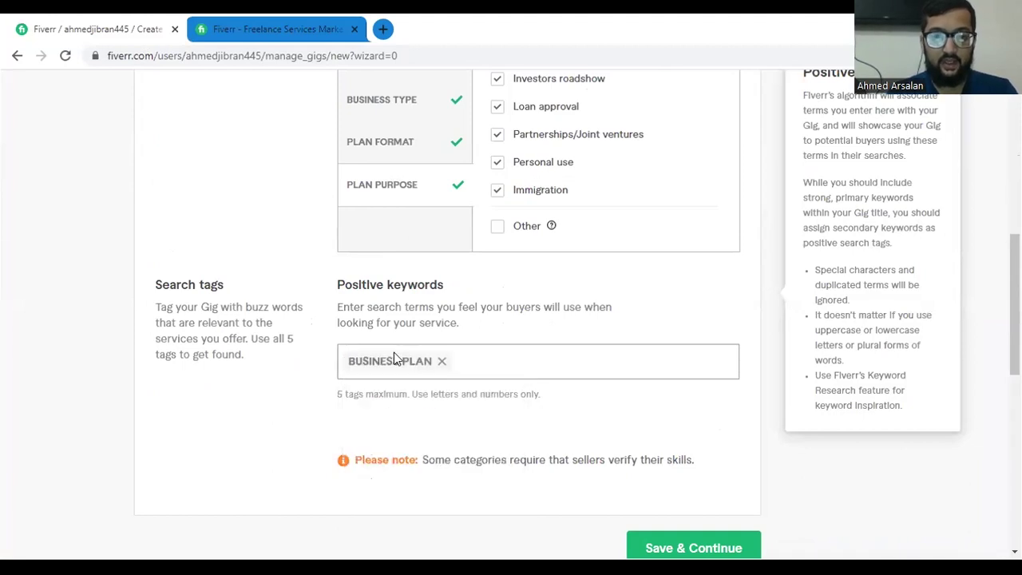
# Look up Fiverr's search suggestions for "business plan" and add "business plan writer" as the second search tag.
pyautogui.hotkey('ctrl', 'Tab')
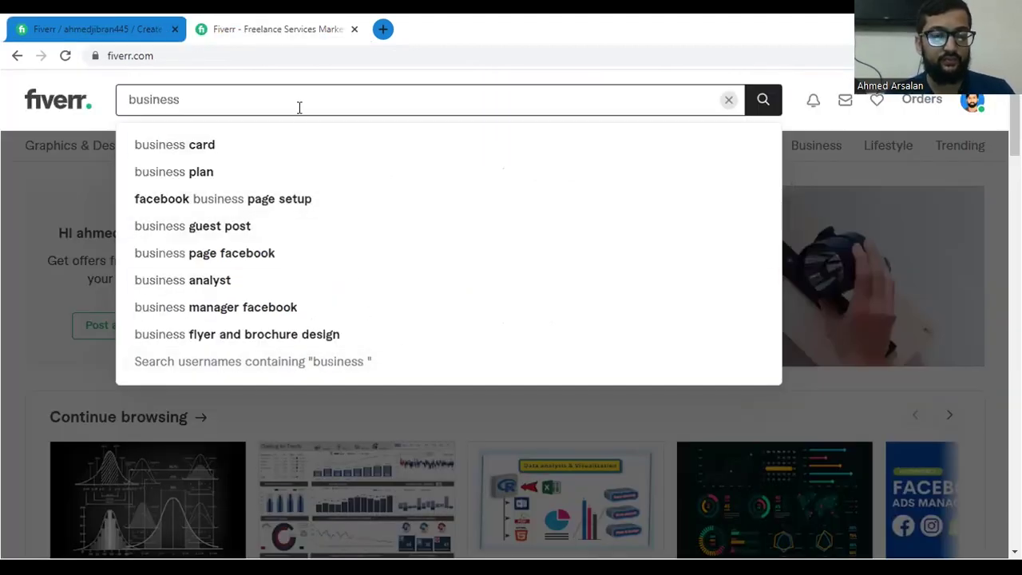
pyautogui.write('plan')
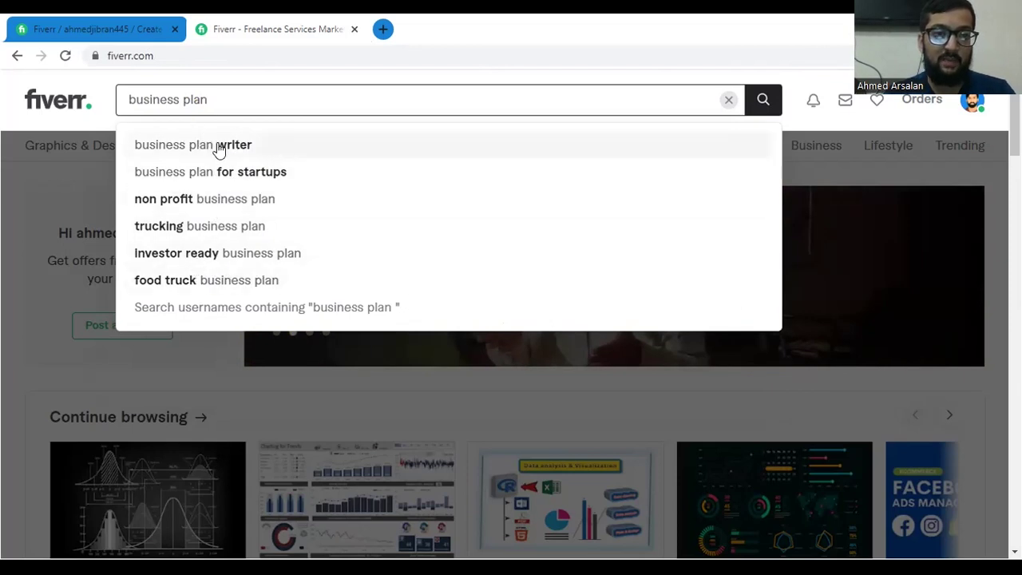
pyautogui.click(92, 32)
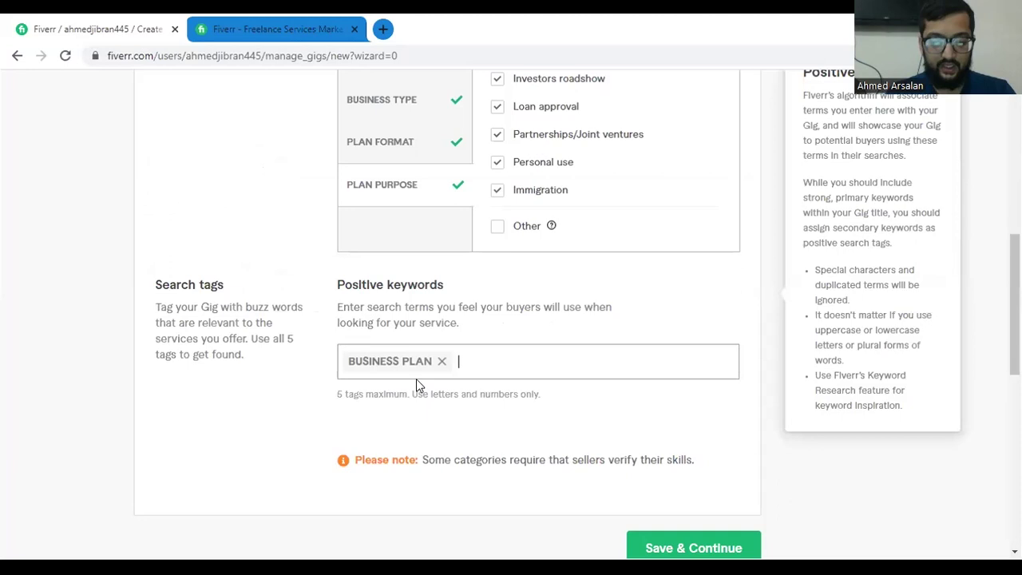
pyautogui.write('business ')
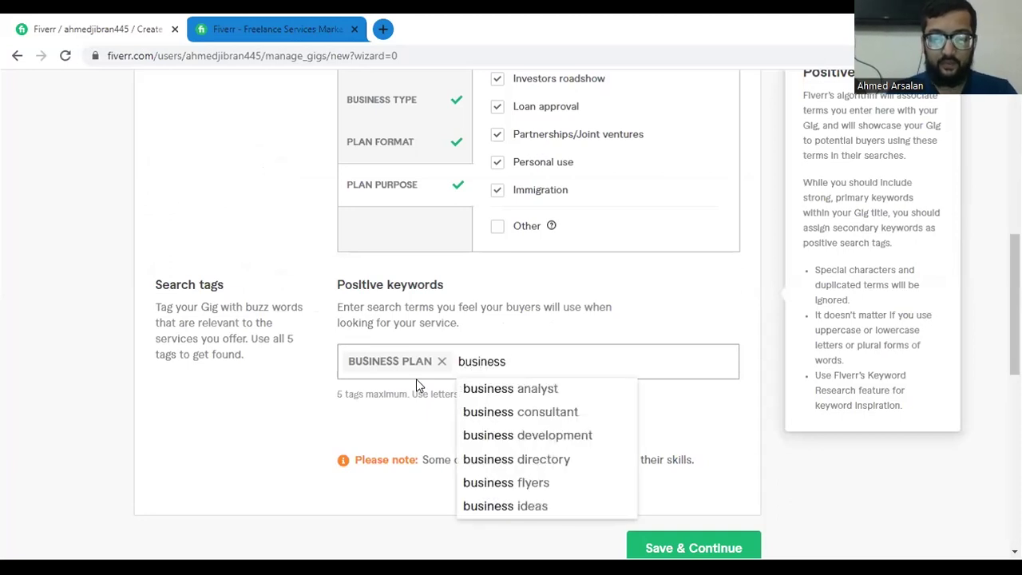
pyautogui.write('plan writer')
pyautogui.press('Return')
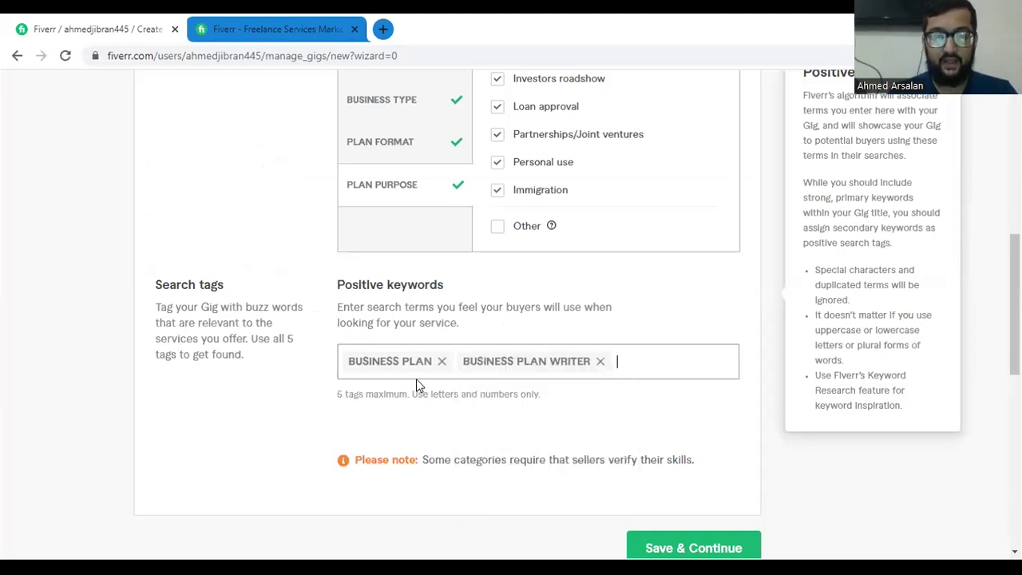
# Try to add "business plan for startups" as the third search tag and save the gig overview.
pyautogui.hotkey('ctrl', 'Tab')
pyautogui.hotkey('ctrl', 'shift', 'Tab')
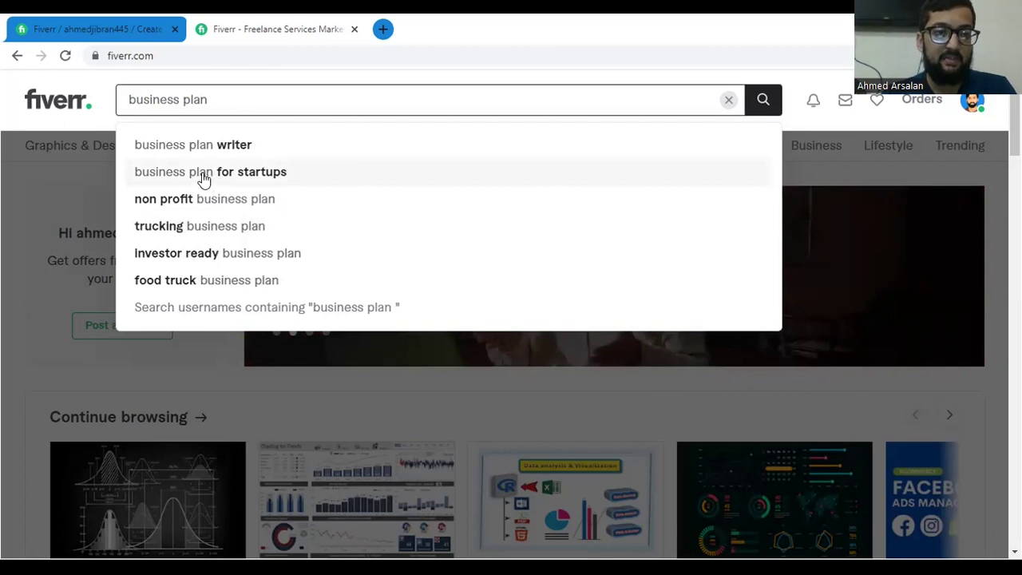
pyautogui.click(129, 34)
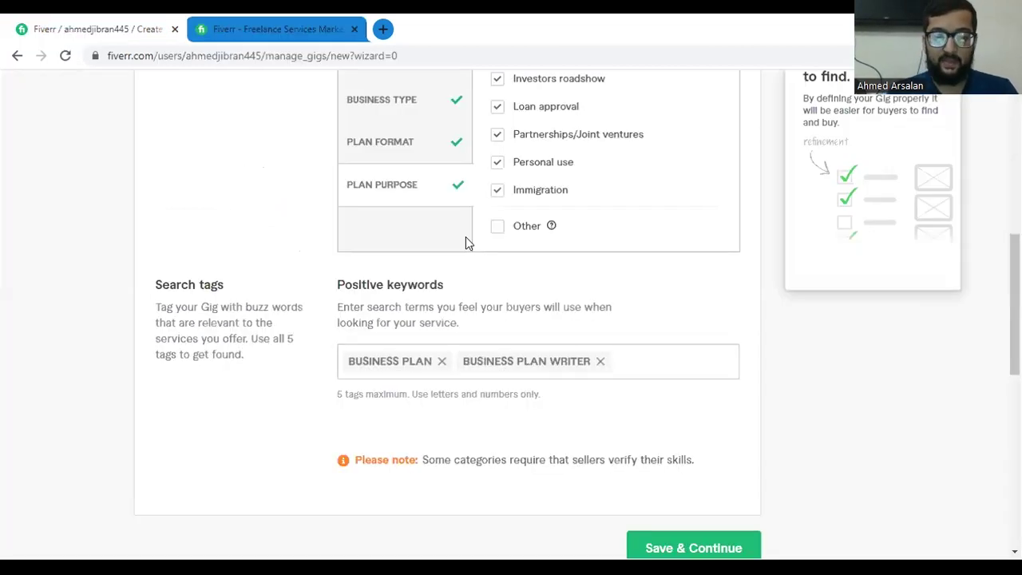
pyautogui.click(644, 361)
pyautogui.write('business pl')
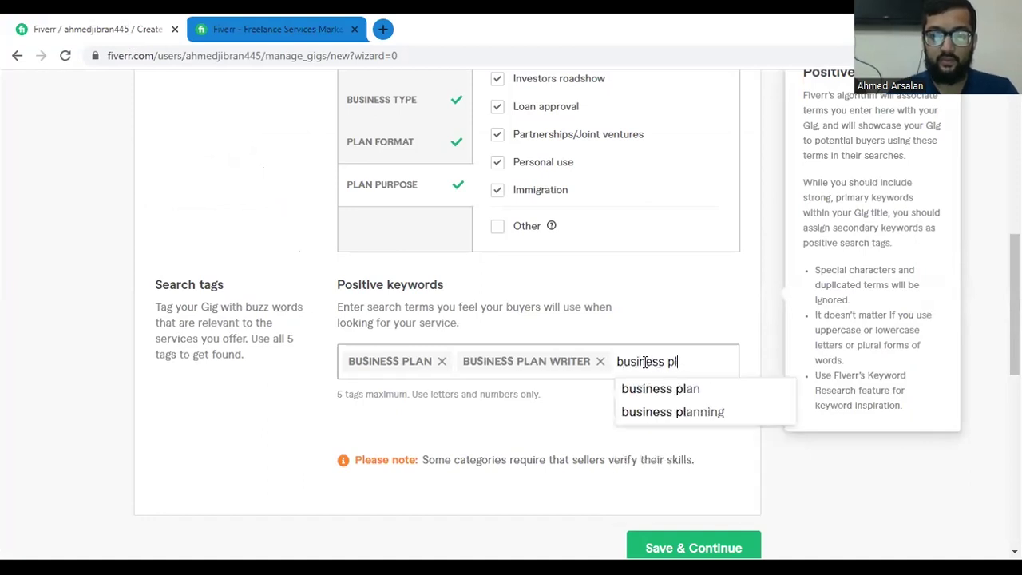
pyautogui.write('an tor startu')
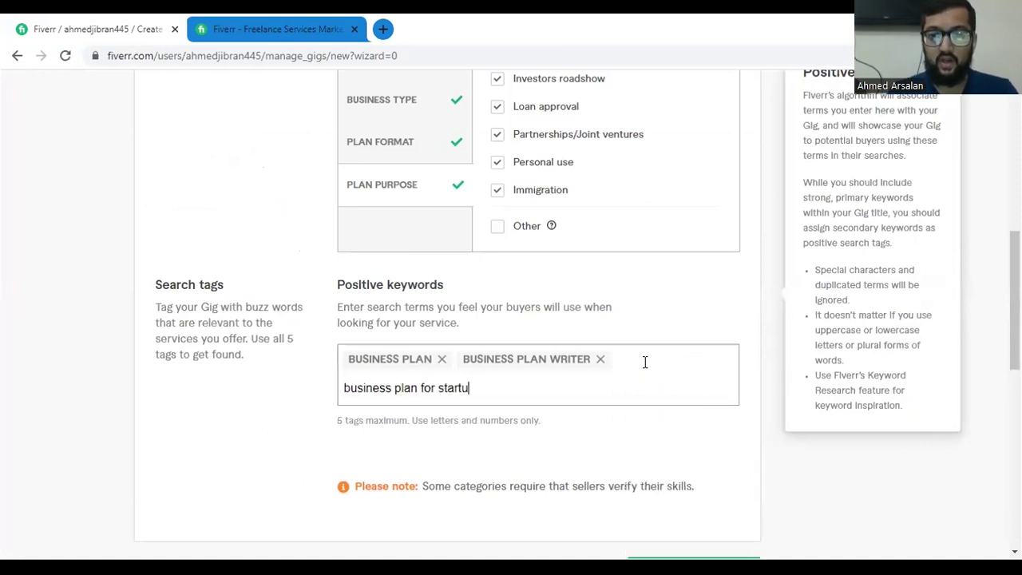
pyautogui.write('ps')
pyautogui.press('Return')
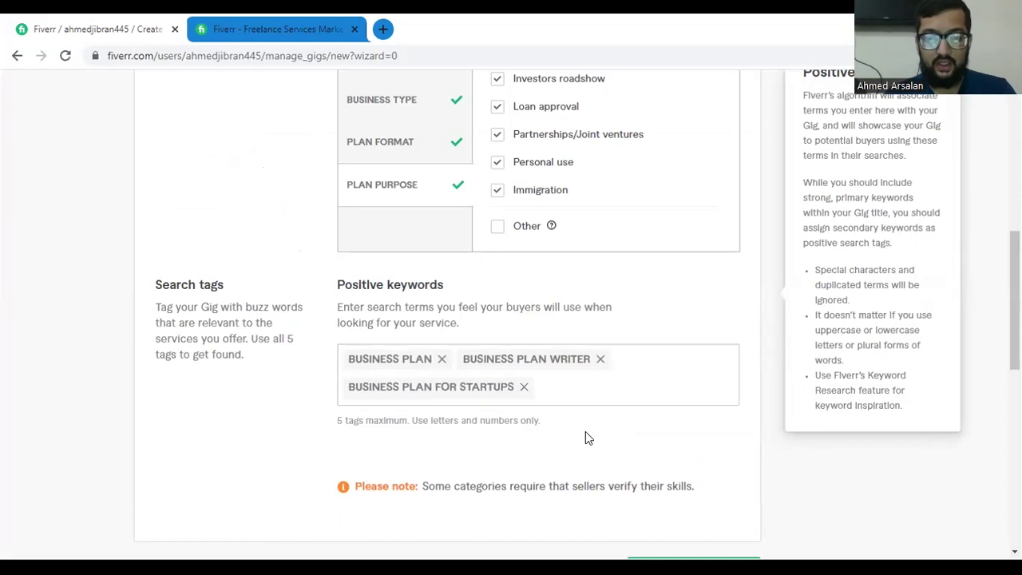
pyautogui.scroll(-2, 458, 401)
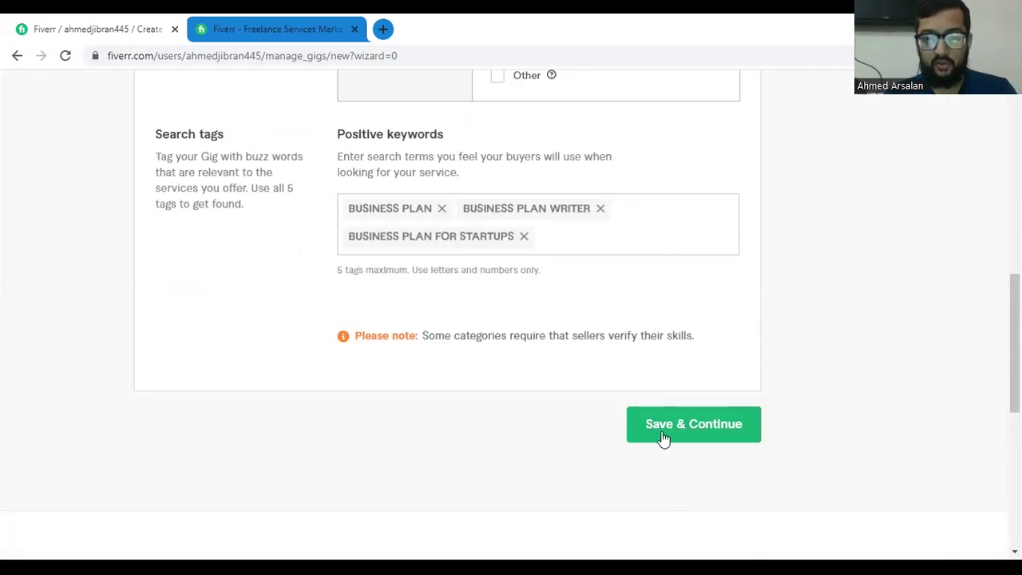
pyautogui.click(663, 438)
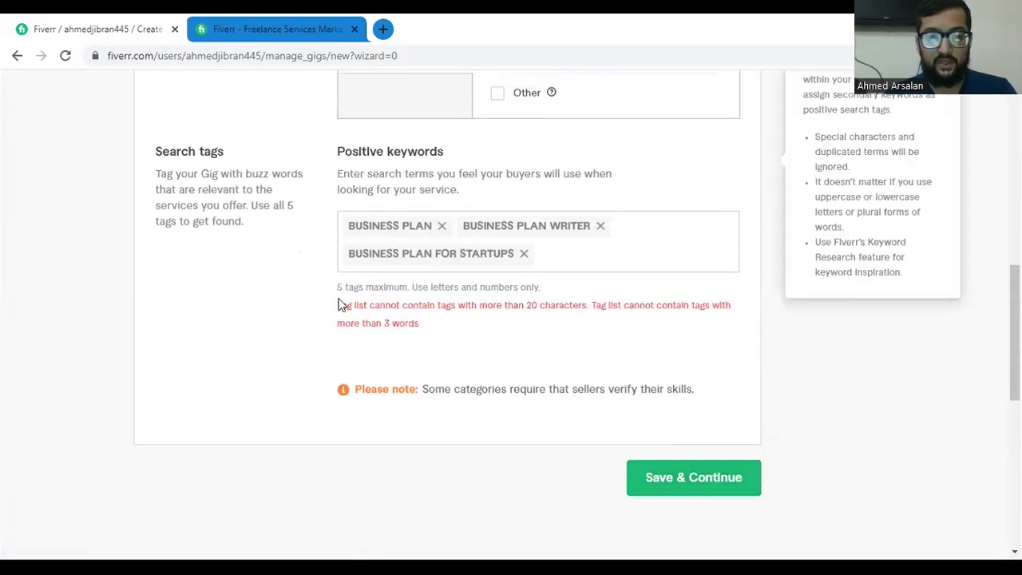
# Read the tag list error and replace the "business plan for startups" tag with "plan for startups".
pyautogui.moveTo(339, 304); pyautogui.dragTo(447, 343)
pyautogui.click(425, 341)
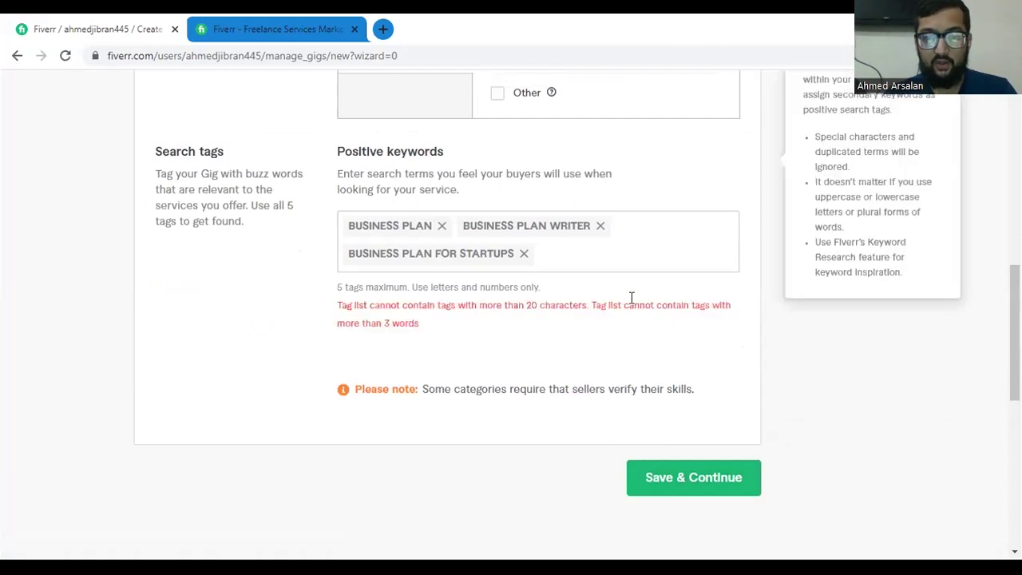
pyautogui.moveTo(517, 300); pyautogui.dragTo(549, 302)
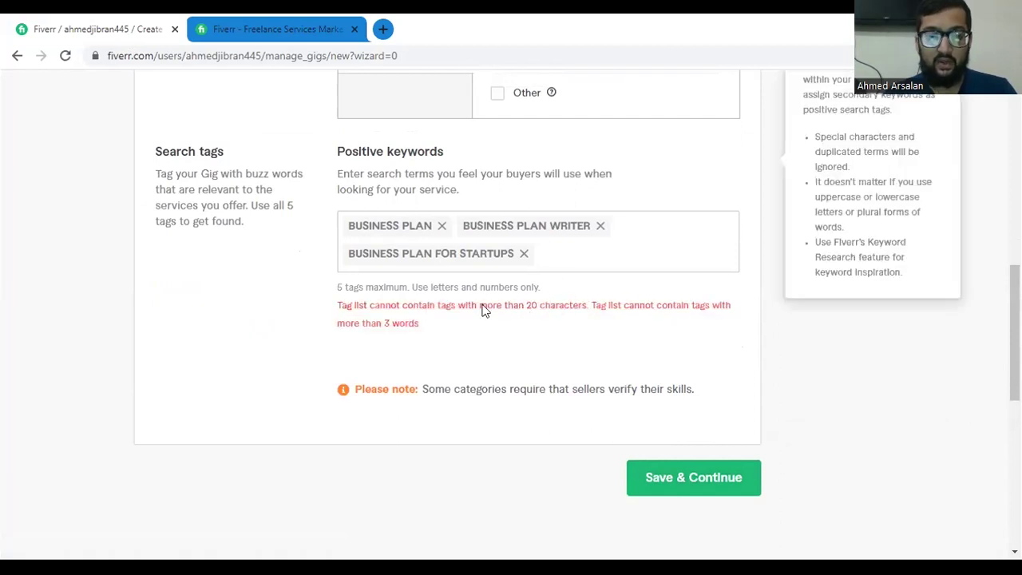
pyautogui.click(523, 254)
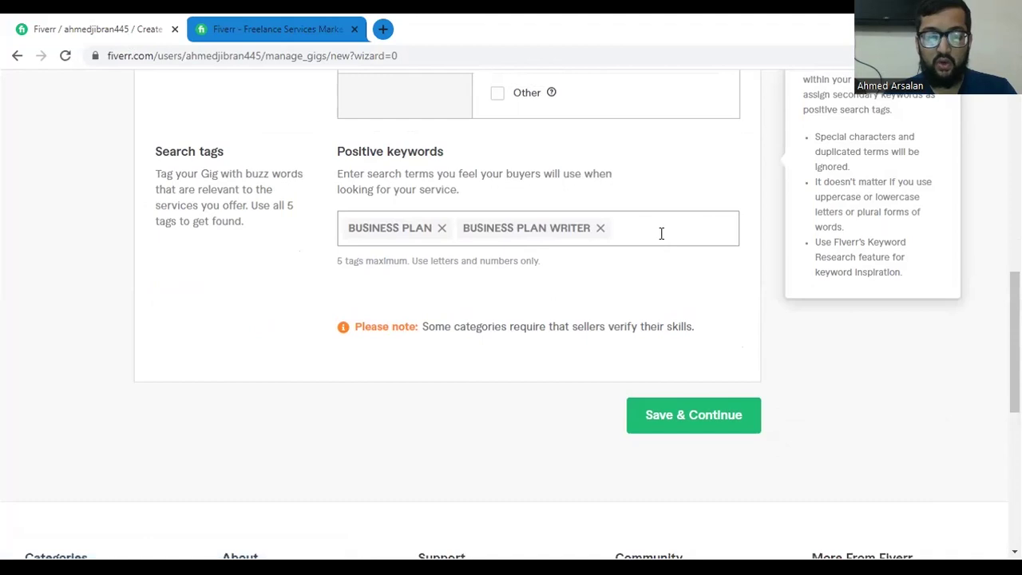
pyautogui.write('plan')
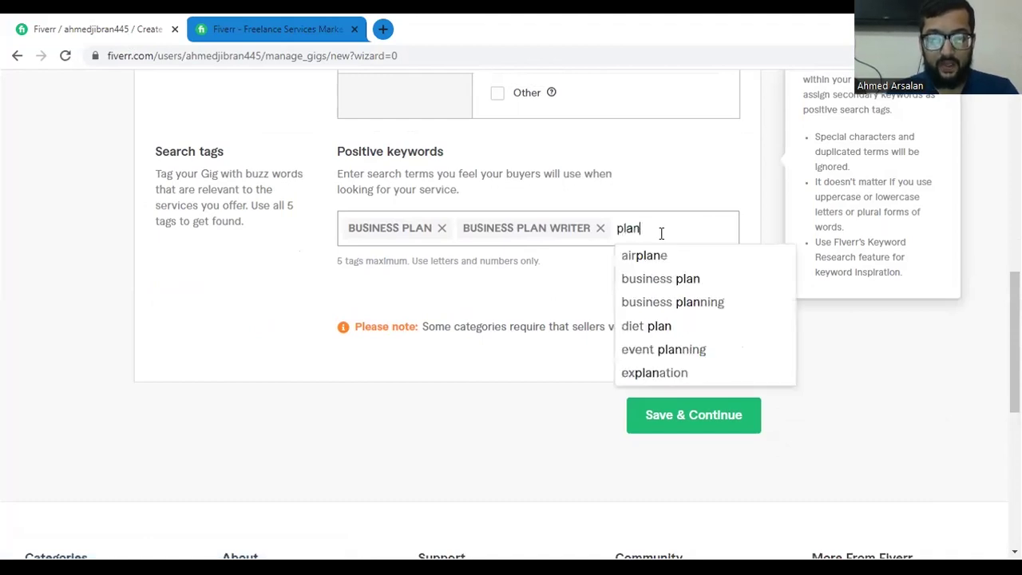
pyautogui.write(' for startups')
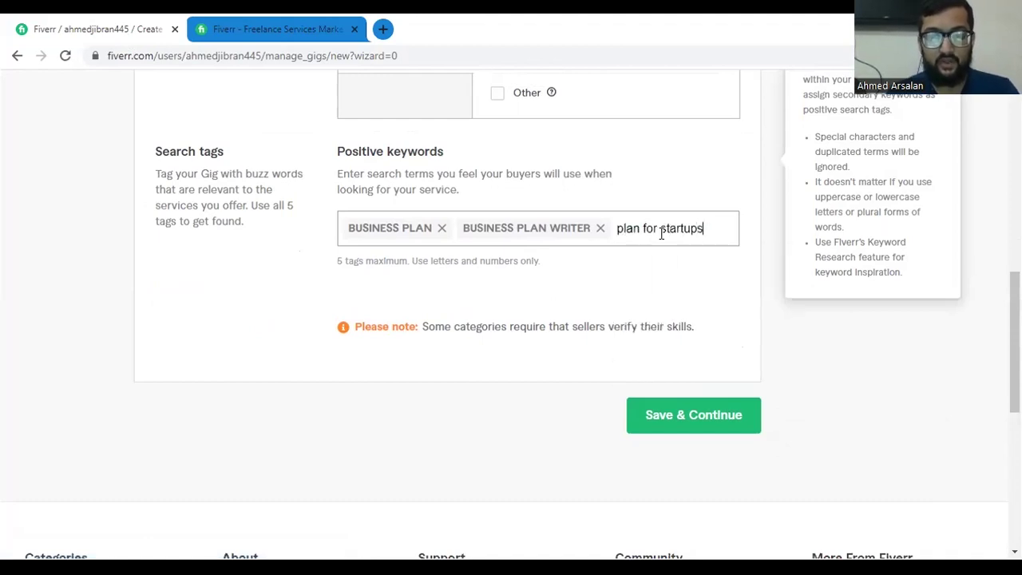
pyautogui.press('Return')
# Recheck the Fiverr search suggestions and replace the "plan for startups" tag with "startup business plan".
pyautogui.hotkey('ctrl', 'Tab')
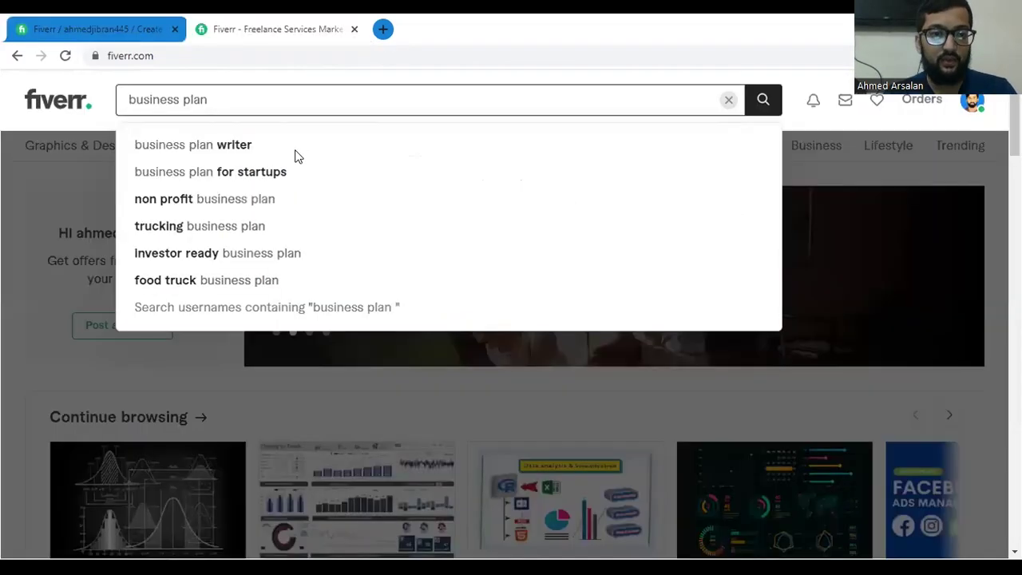
pyautogui.click(111, 33)
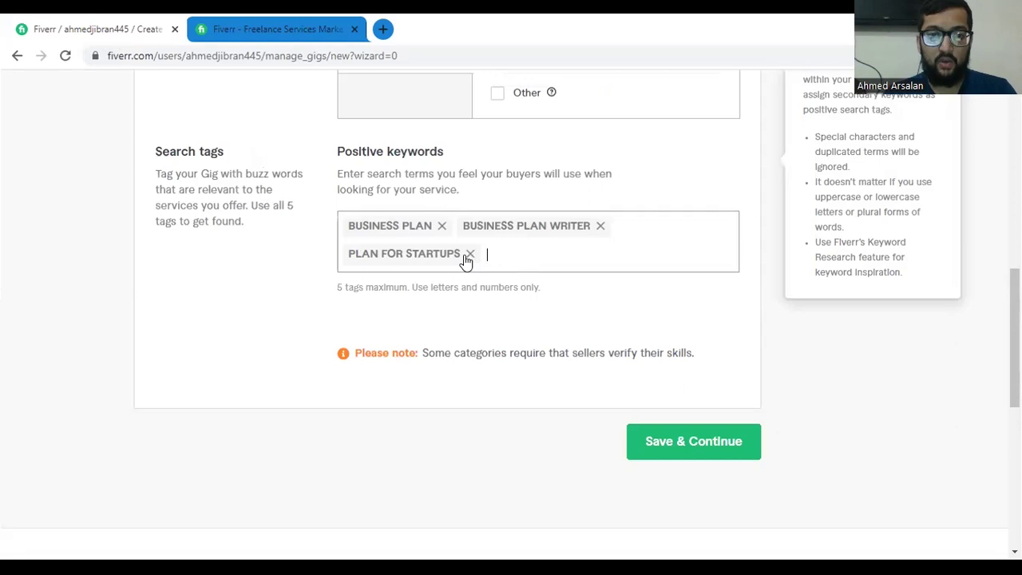
pyautogui.click(470, 254)
pyautogui.write('startup')
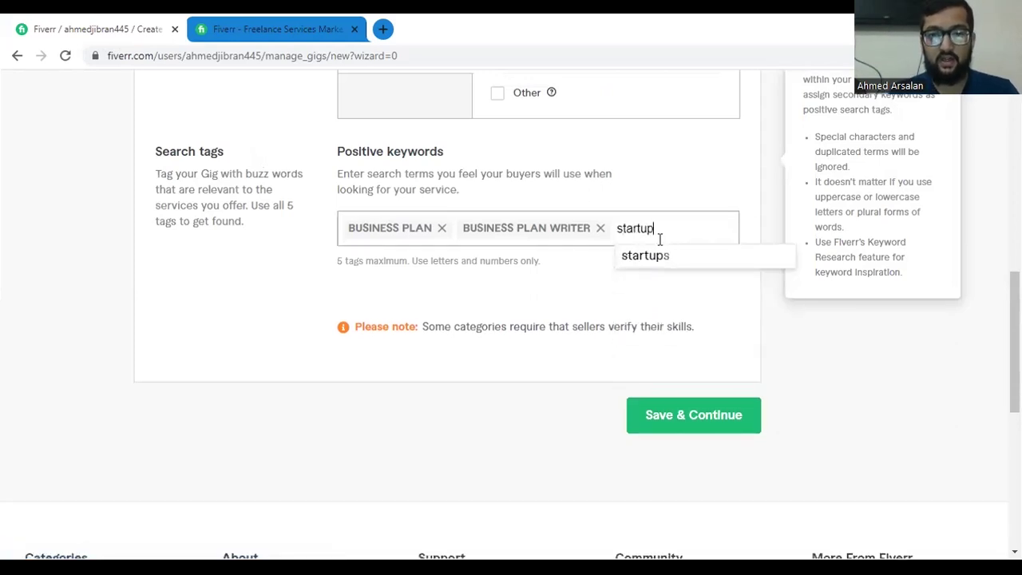
pyautogui.write(' business plan')
pyautogui.press('Return')
# Pick another keyword from the Fiverr search suggestions and add "trucking business plan" as the fourth search tag.
pyautogui.hotkey('ctrl', 'Tab')
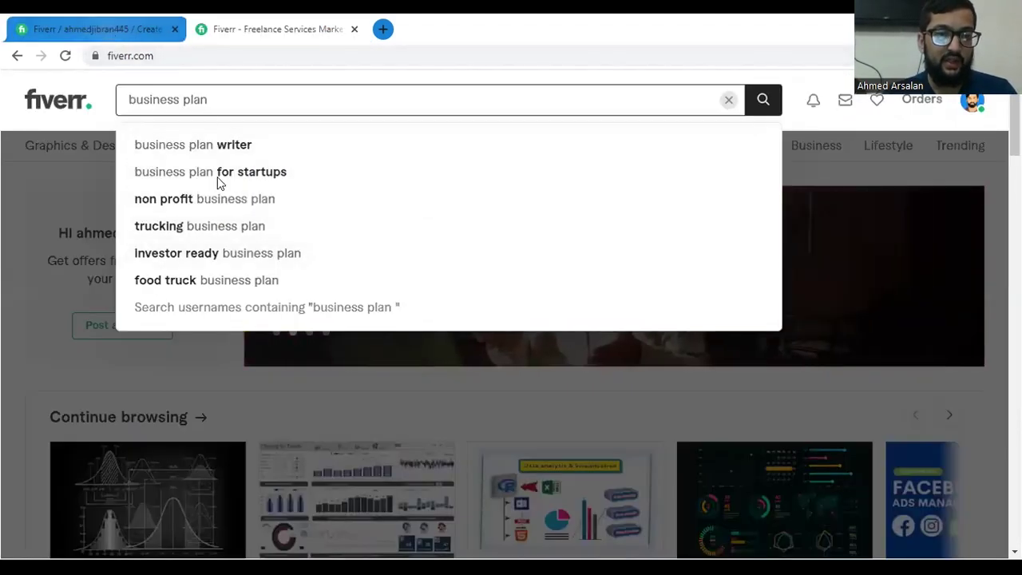
pyautogui.write('tr')
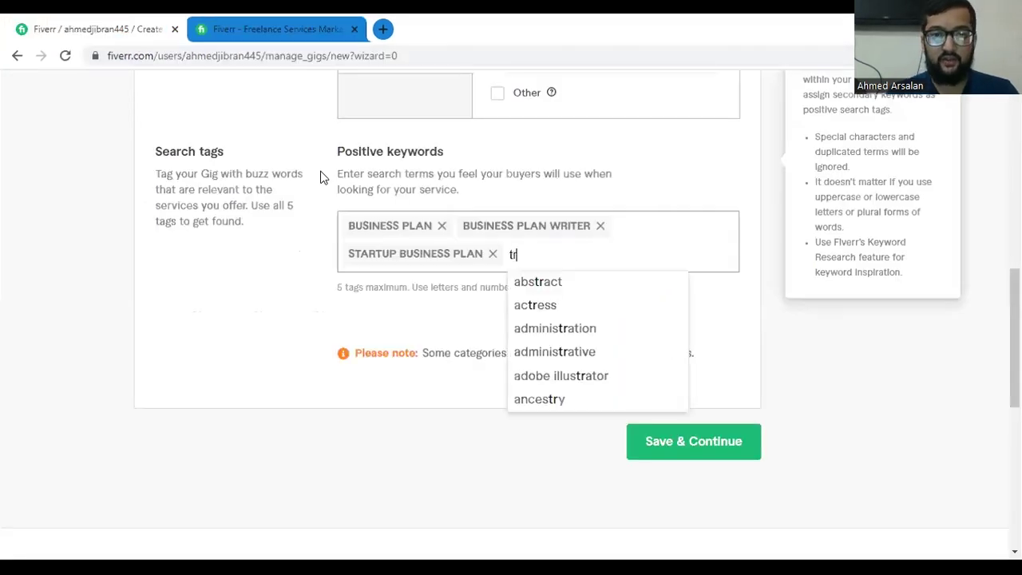
pyautogui.write('ucking business plan')
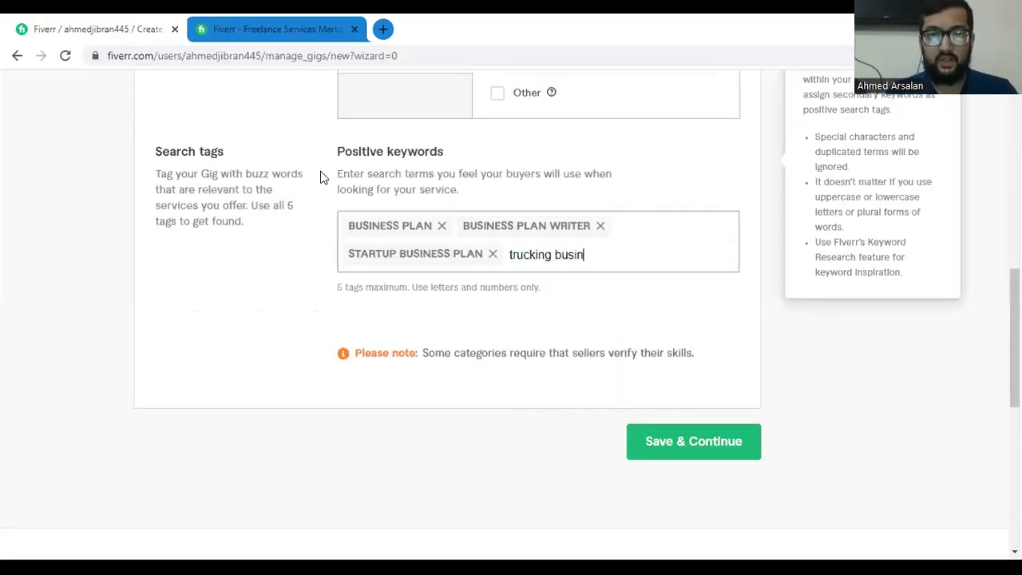
pyautogui.press('Return')
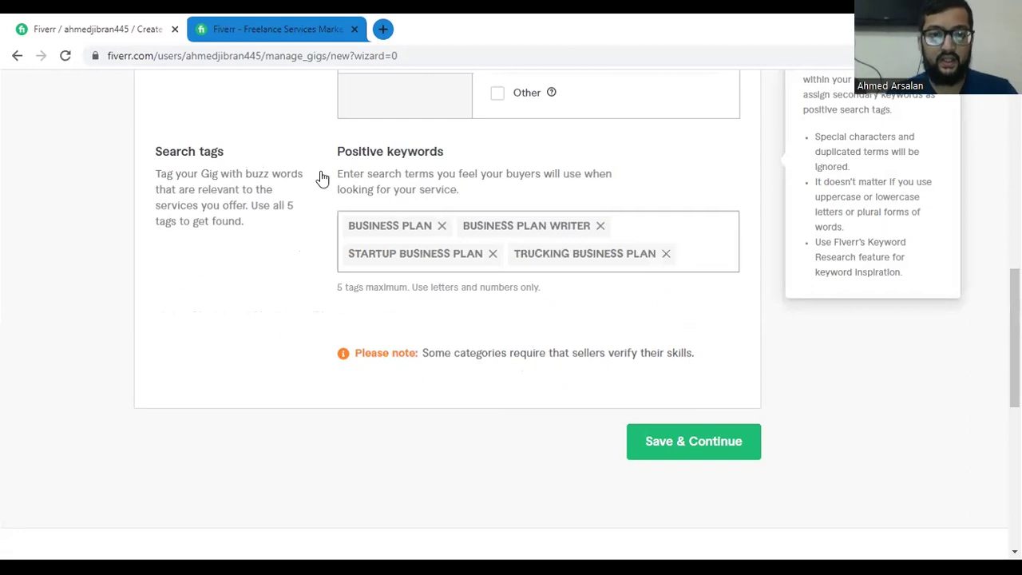
# Check the Fiverr search suggestions, try to add "non profit business plan" as the fifth search tag, and save the gig overview.
pyautogui.hotkey('ctrl', 'Tab')
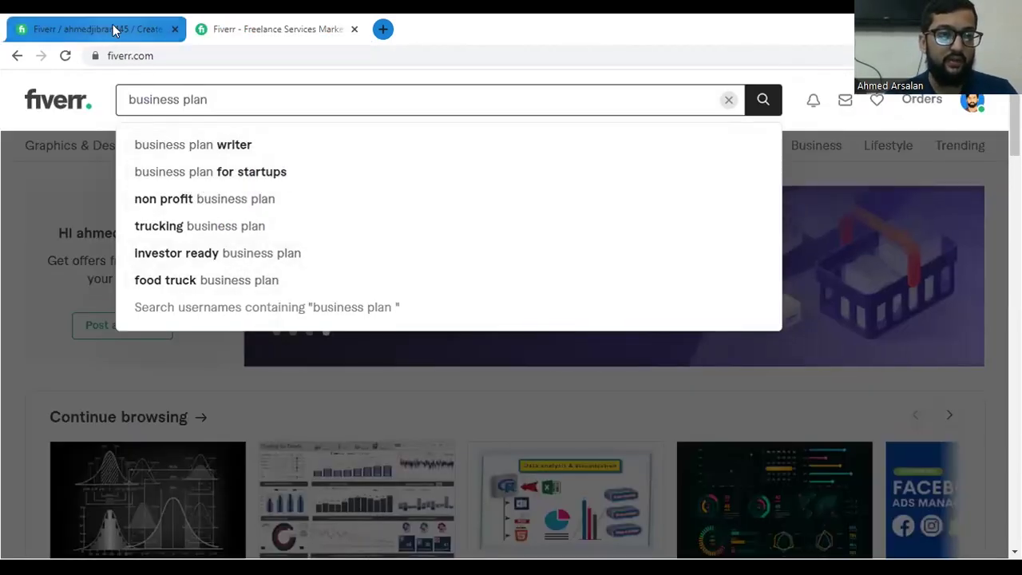
pyautogui.click(113, 25)
pyautogui.write('non ')
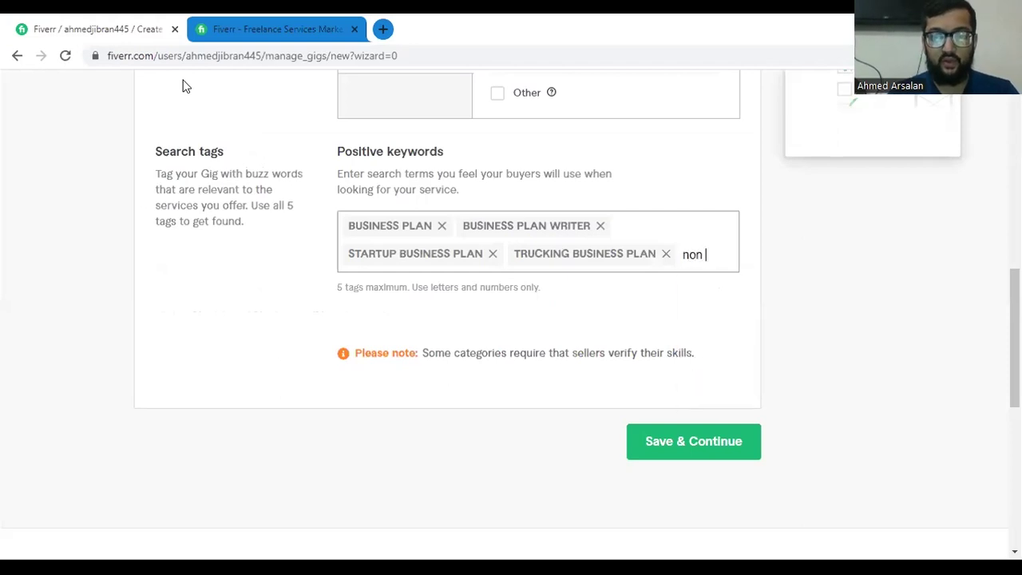
pyautogui.write('profit busine')
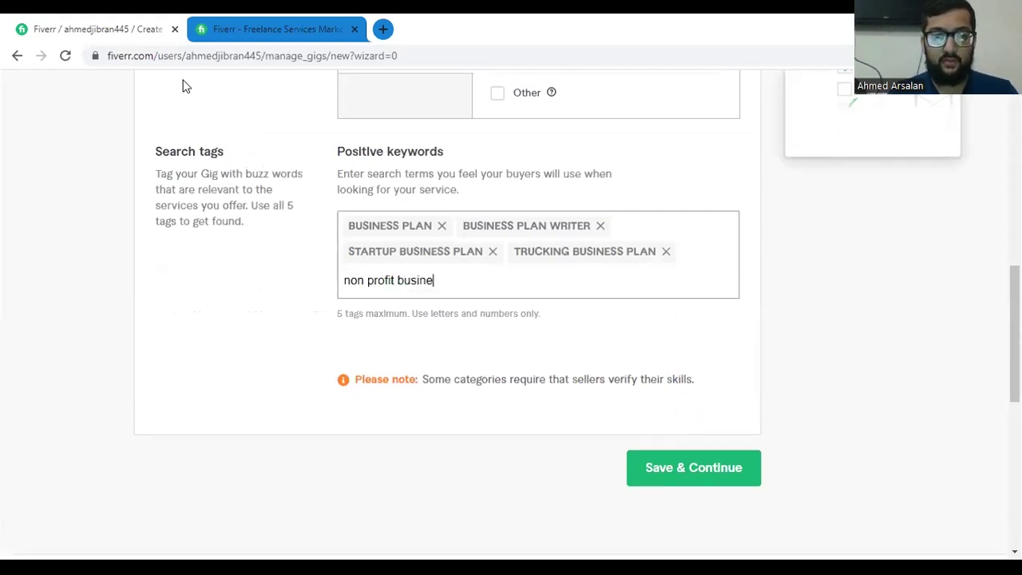
pyautogui.write('ss plan')
pyautogui.press('Return')
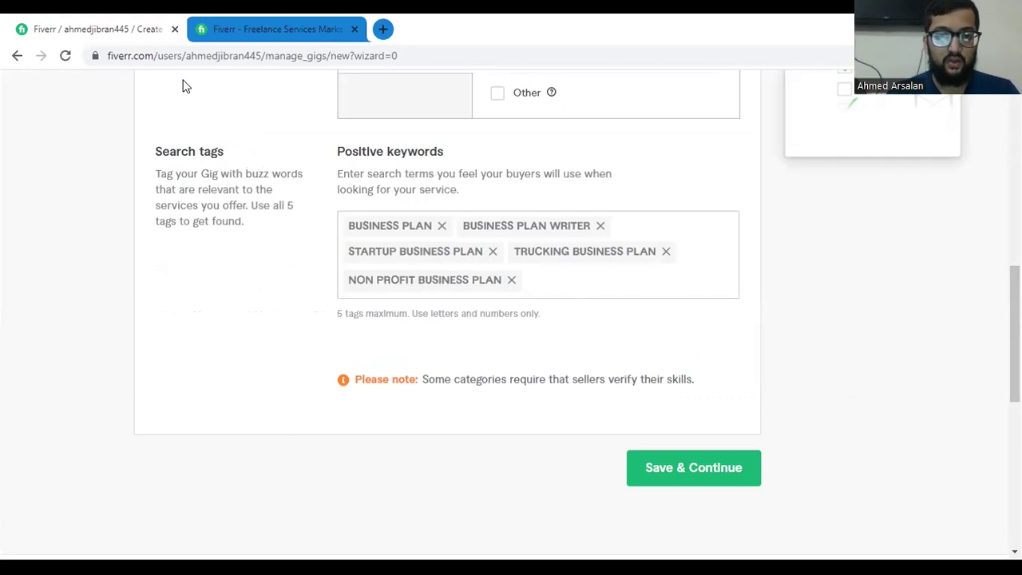
pyautogui.click(693, 471)
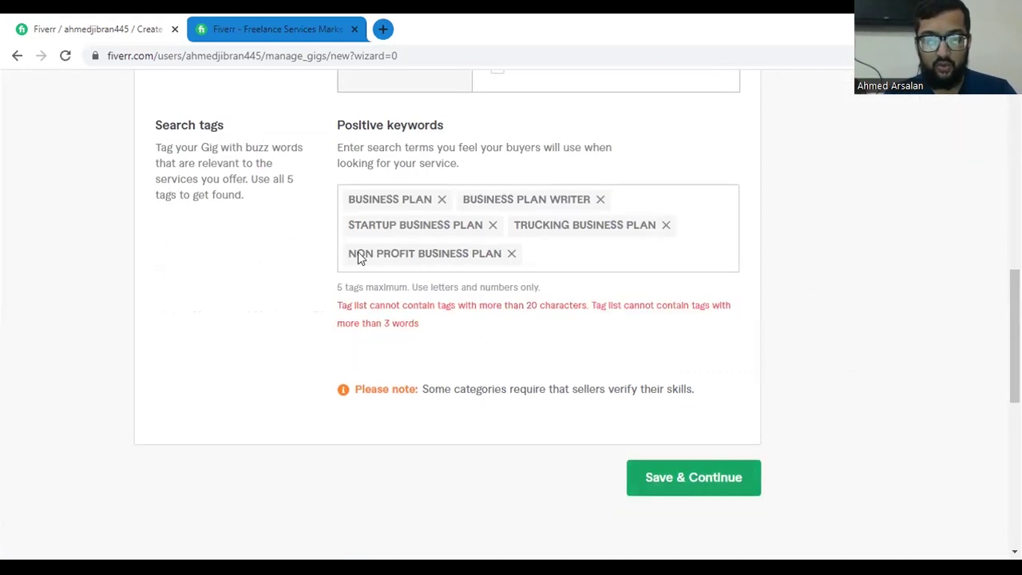
# Remove the "non profit business plan" tag and look up "NPO business" in the Fiverr search suggestions.
pyautogui.click(512, 254)
pyautogui.click(684, 228)
pyautogui.write('NPo b')
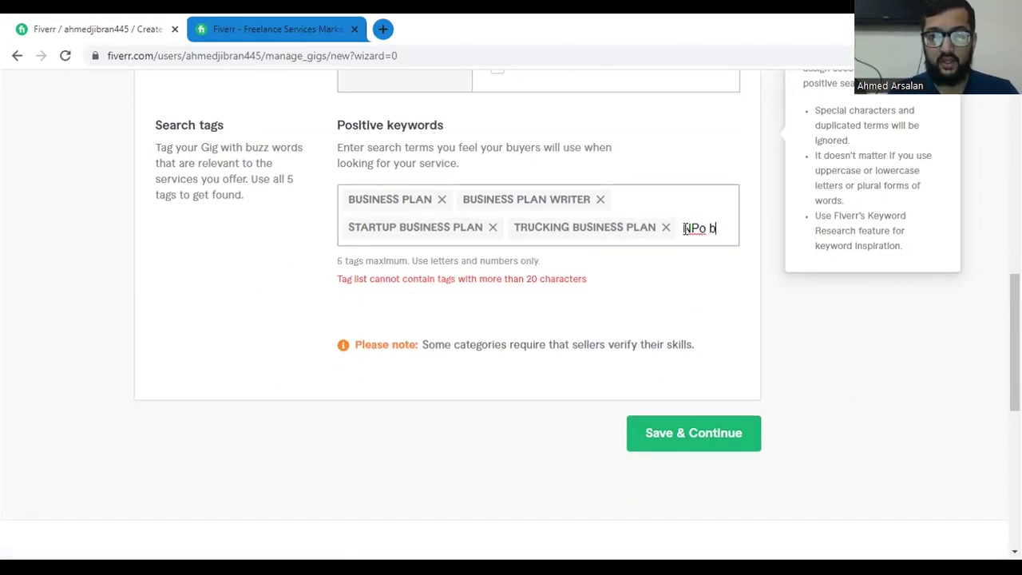
pyautogui.hotkey('ctrl', 'Tab')
pyautogui.moveTo(412, 92); pyautogui.dragTo(366, 81)
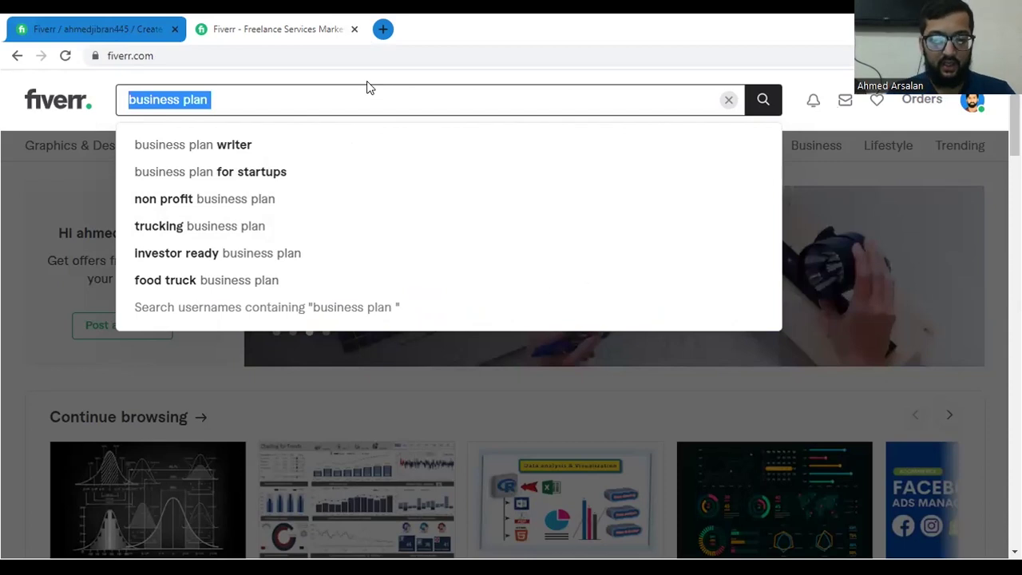
pyautogui.write('NPO business')
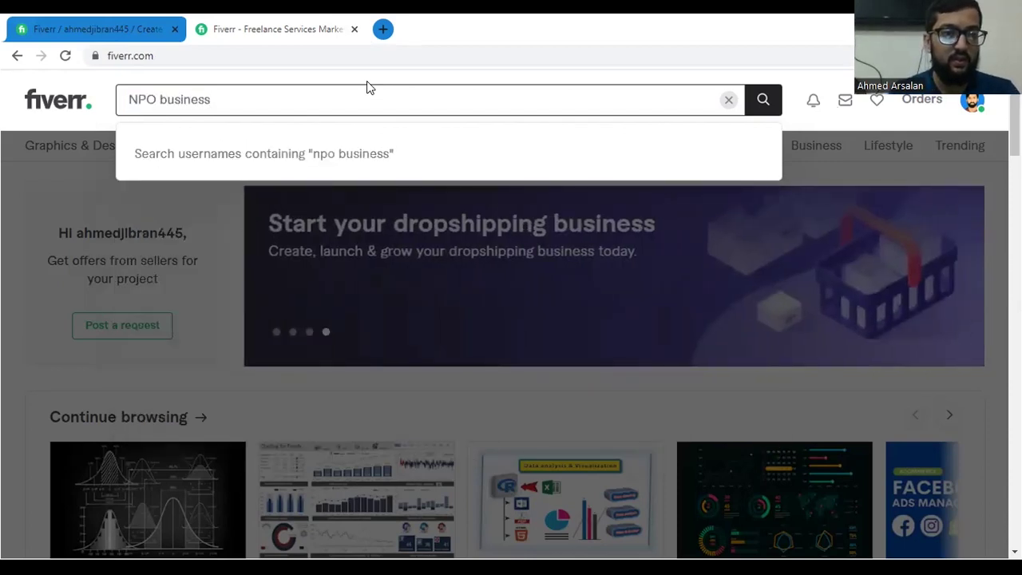
pyautogui.hotkey('ctrl', 'Tab')
pyautogui.hotkey('ctrl', 'Tab')
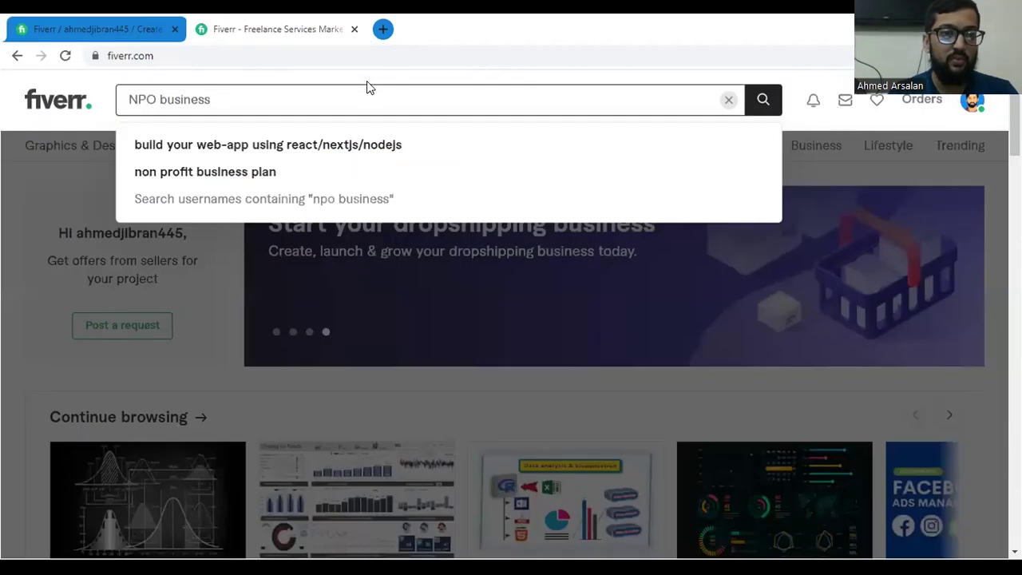
# Add "non profit business" as the fifth search tag and try to save the gig overview.
pyautogui.hotkey('ctrl', 'Tab')
pyautogui.press('BackSpace')
pyautogui.press('BackSpace')
pyautogui.press('BackSpace')
pyautogui.press('BackSpace')
pyautogui.write('on prof')
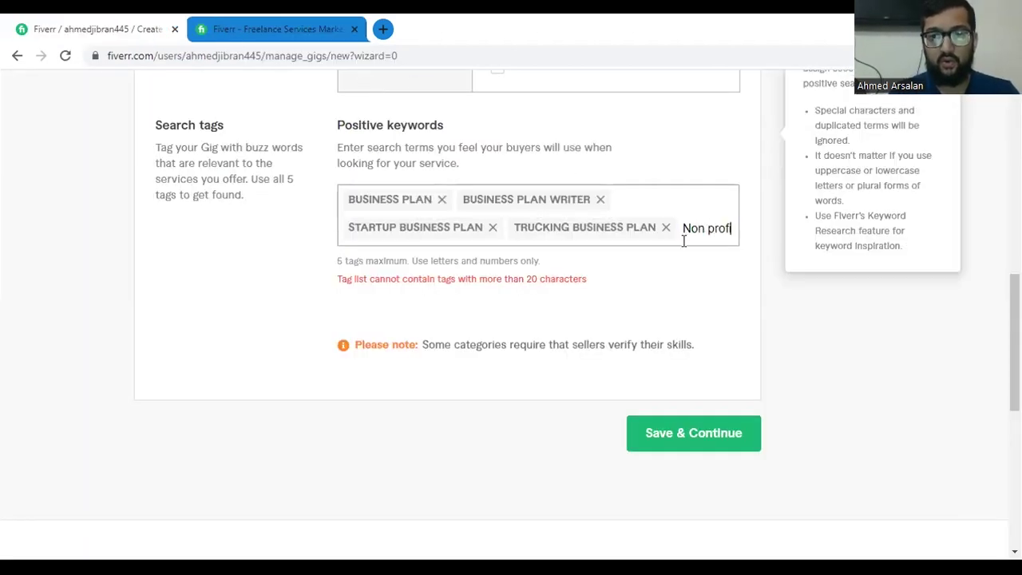
pyautogui.write('it business')
pyautogui.press('Return')
pyautogui.click(691, 465)
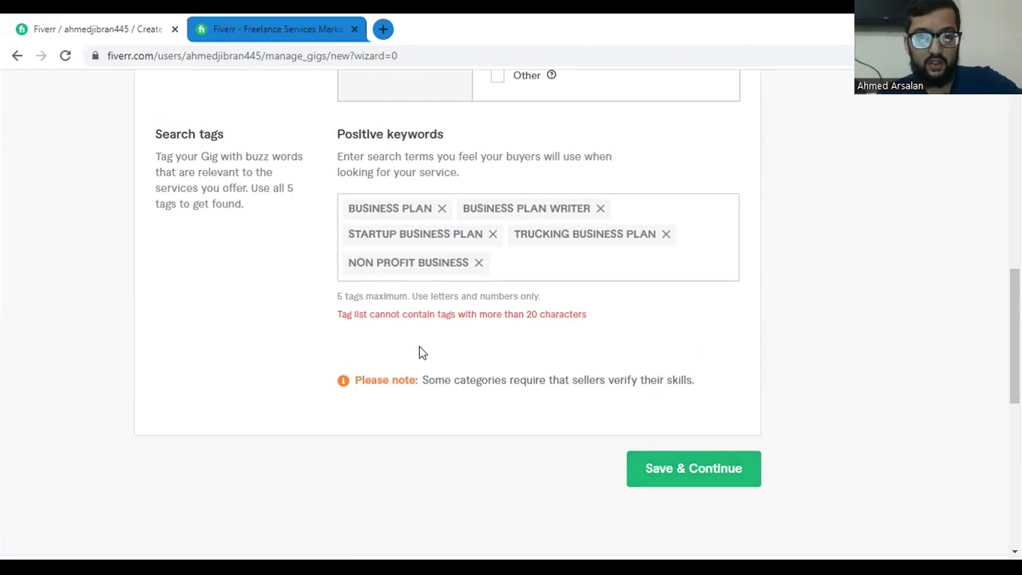
# Replace the "trucking business plan" search tag with "truck business plan".
pyautogui.click(664, 234)
pyautogui.click(700, 237)
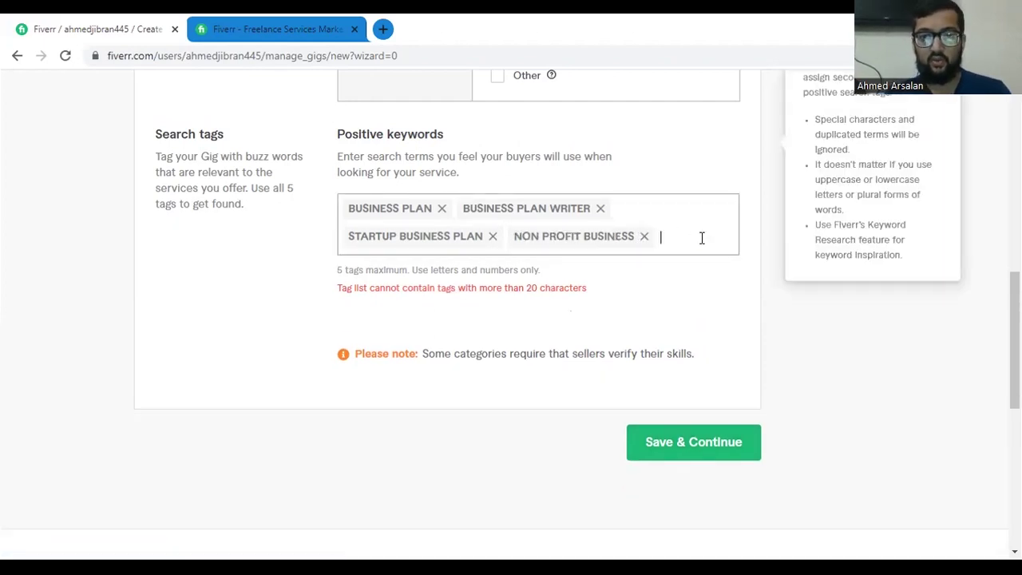
pyautogui.write('truck bus')
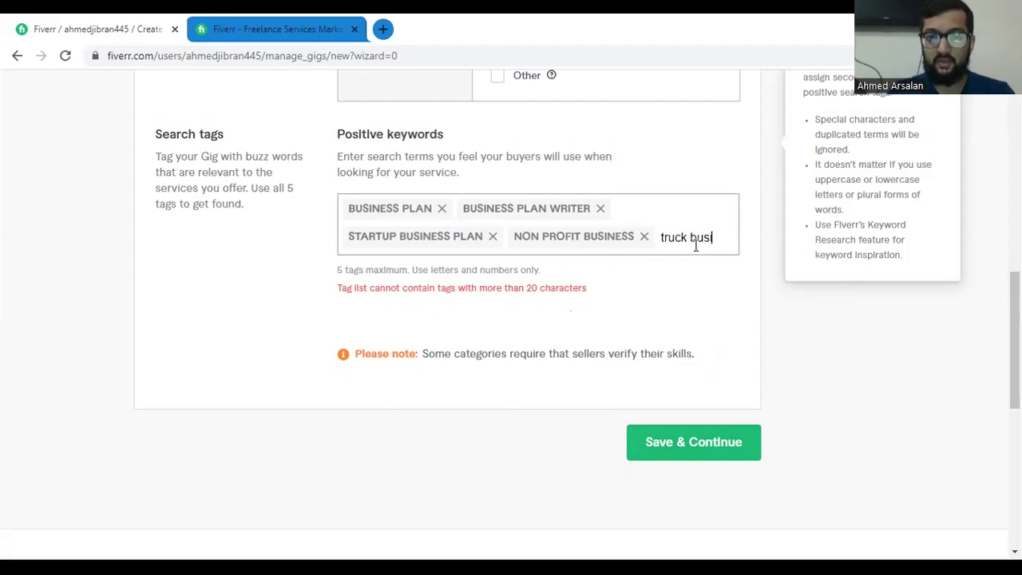
pyautogui.write('iness plan')
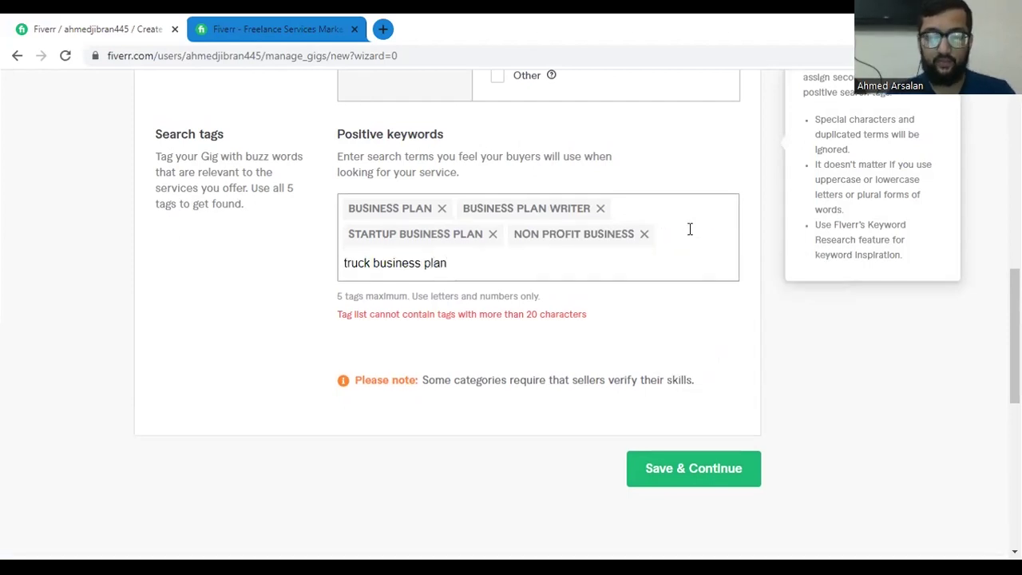
pyautogui.press('Return')
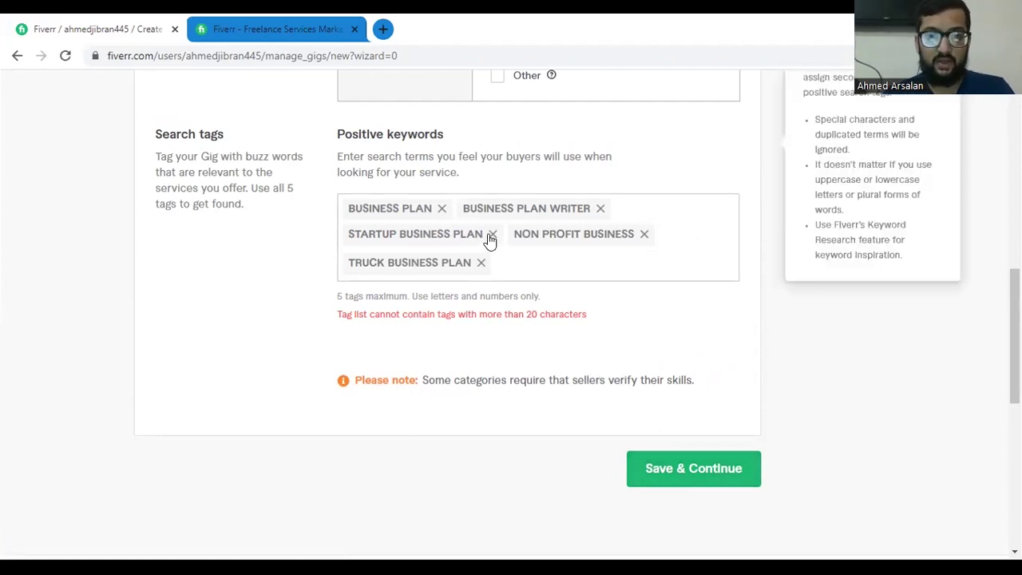
# Replace the "business plan writer" search tag with "business writer" and try to save the gig overview.
pyautogui.click(598, 208)
pyautogui.click(659, 236)
pyautogui.write('b')
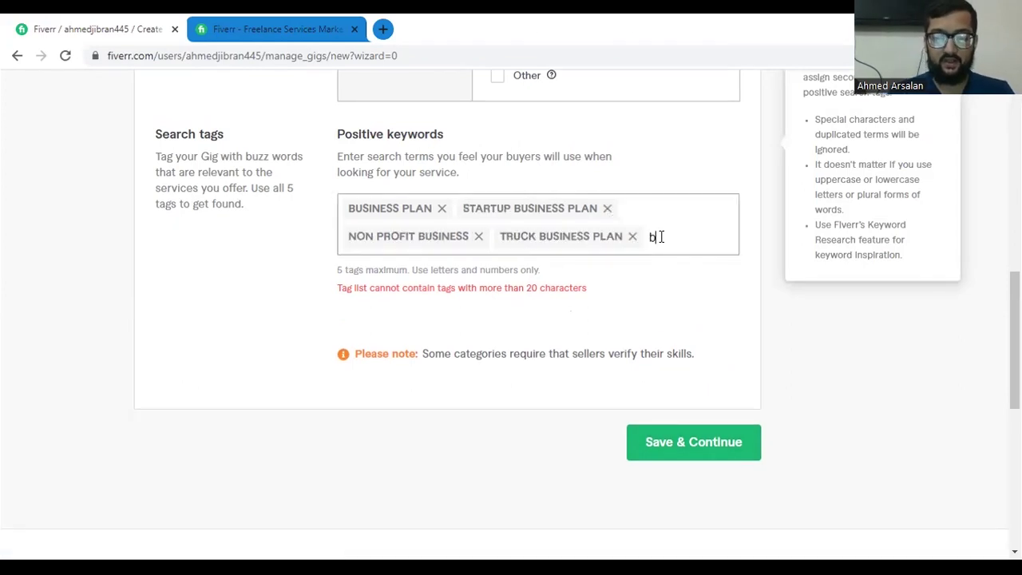
pyautogui.write('usiness writer')
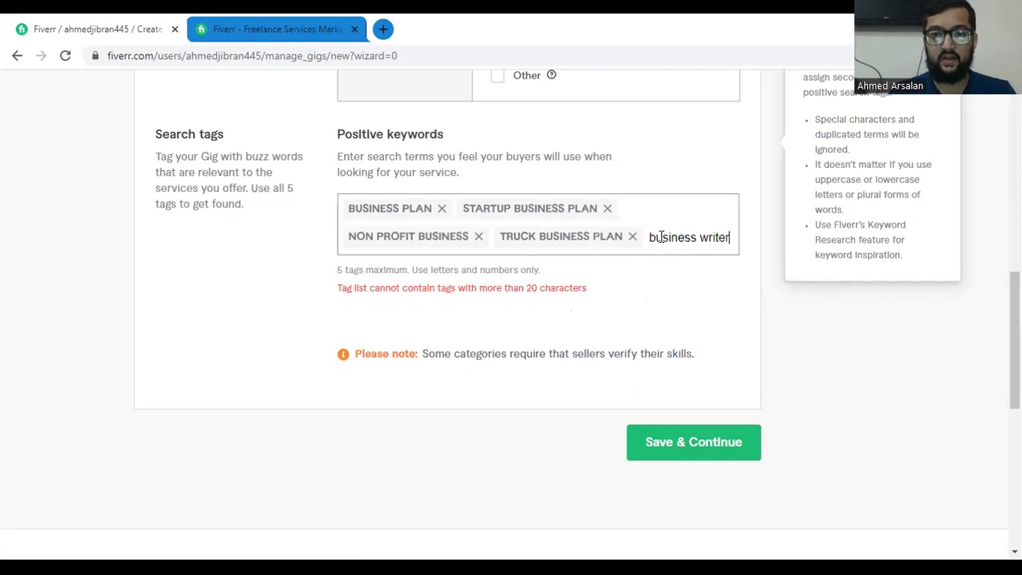
pyautogui.press('Return')
pyautogui.click(724, 467)
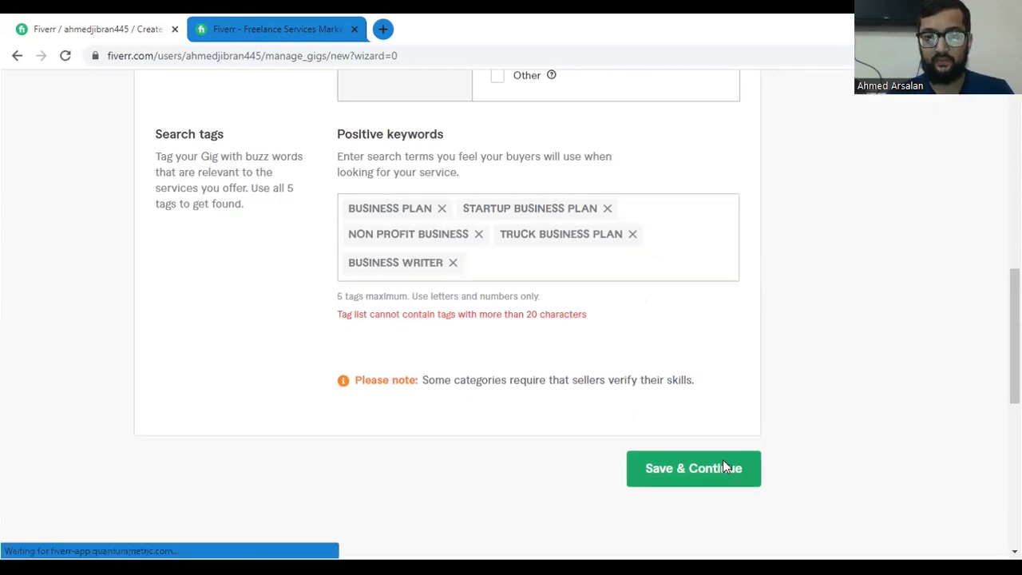
# Replace the "startup business plan" search tag with "startup plan" and save the overview to continue to pricing.
pyautogui.scroll(5, 557, 346)
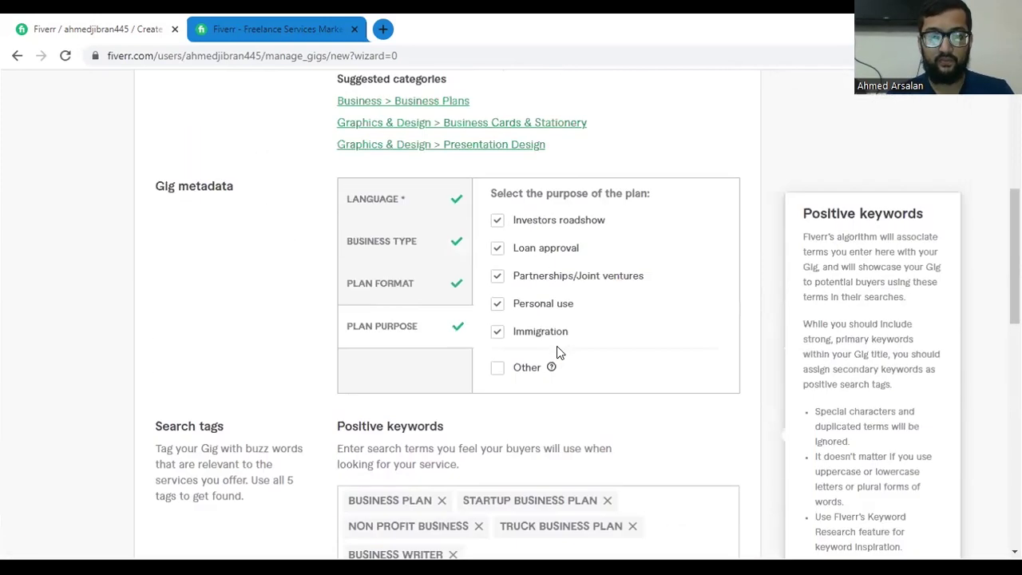
pyautogui.scroll(-6, 557, 346)
pyautogui.scroll(1, 559, 351)
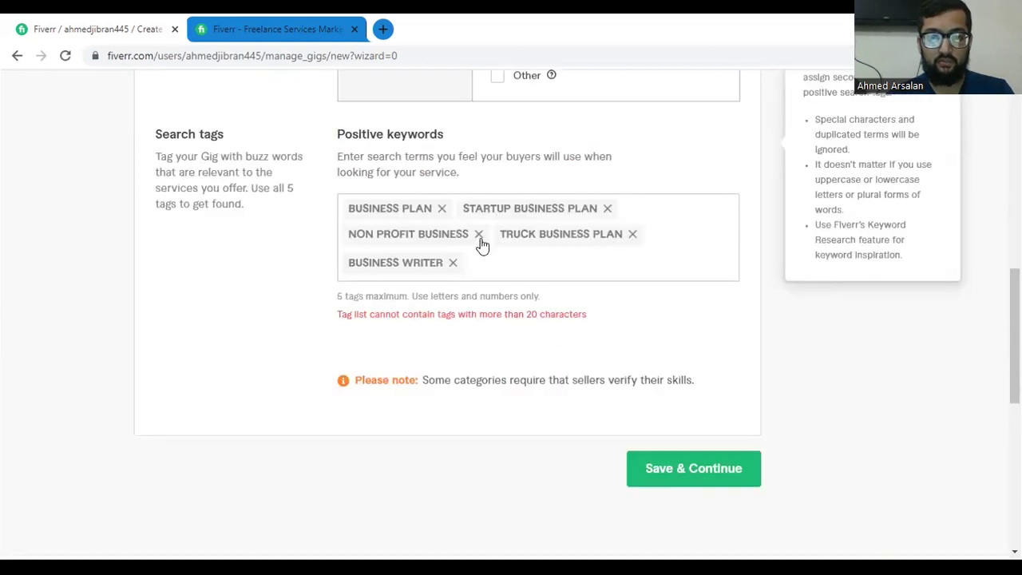
pyautogui.click(605, 210)
pyautogui.click(661, 230)
pyautogui.write('star')
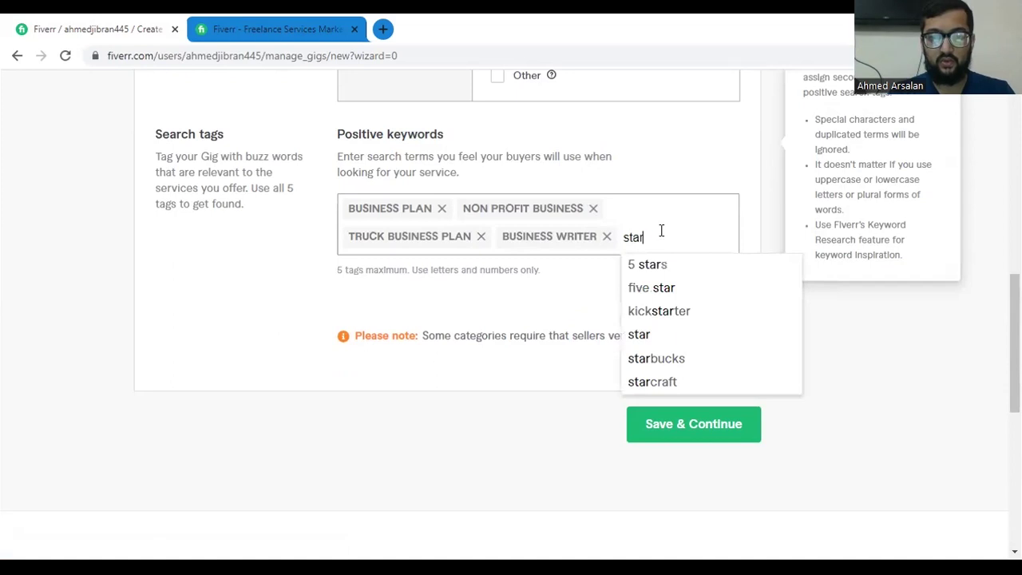
pyautogui.write('tup bus')
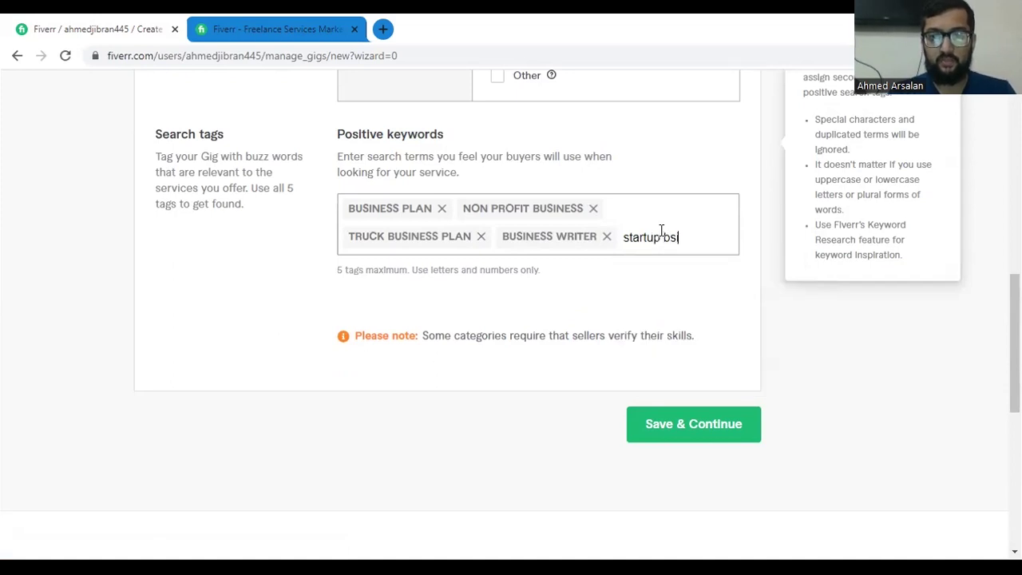
pyautogui.write('iness')
pyautogui.press('BackSpace')
pyautogui.press('BackSpace')
pyautogui.press('BackSpace')
pyautogui.press('BackSpace')
pyautogui.press('BackSpace')
pyautogui.press('BackSpace')
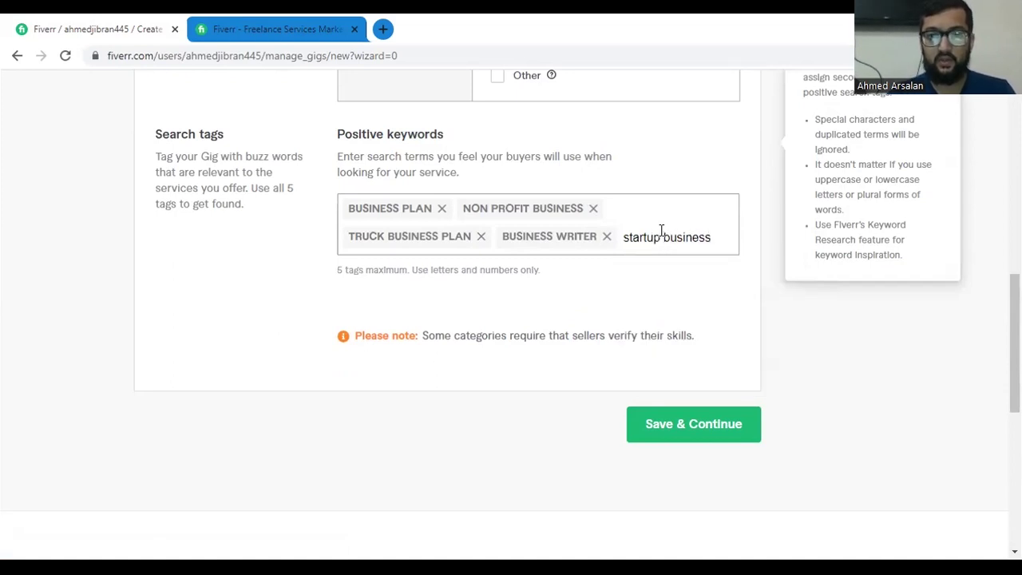
pyautogui.press('BackSpace')
pyautogui.press('BackSpace')
pyautogui.write('plan')
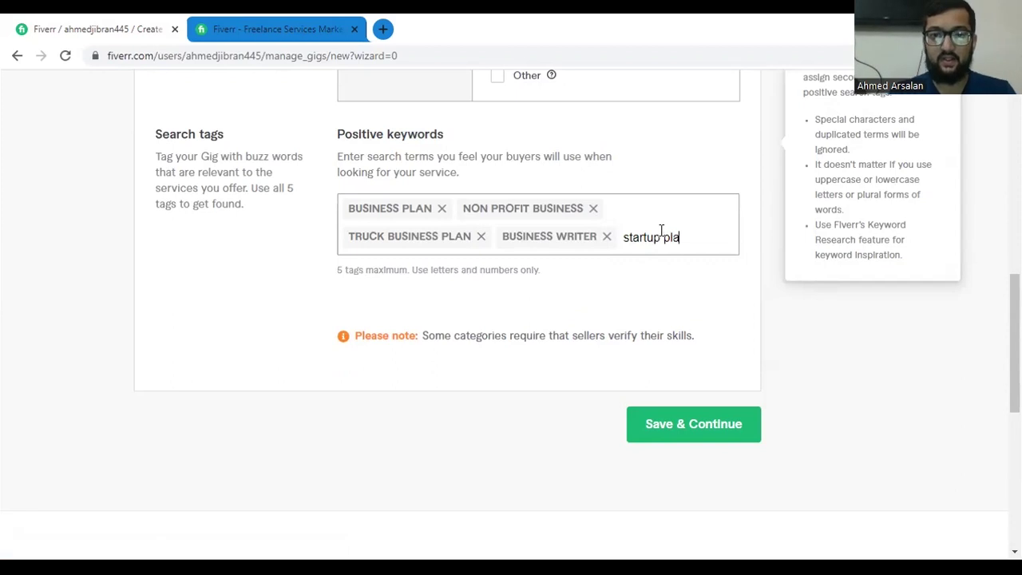
pyautogui.press('BackSpace')
pyautogui.write('n')
pyautogui.press('Return')
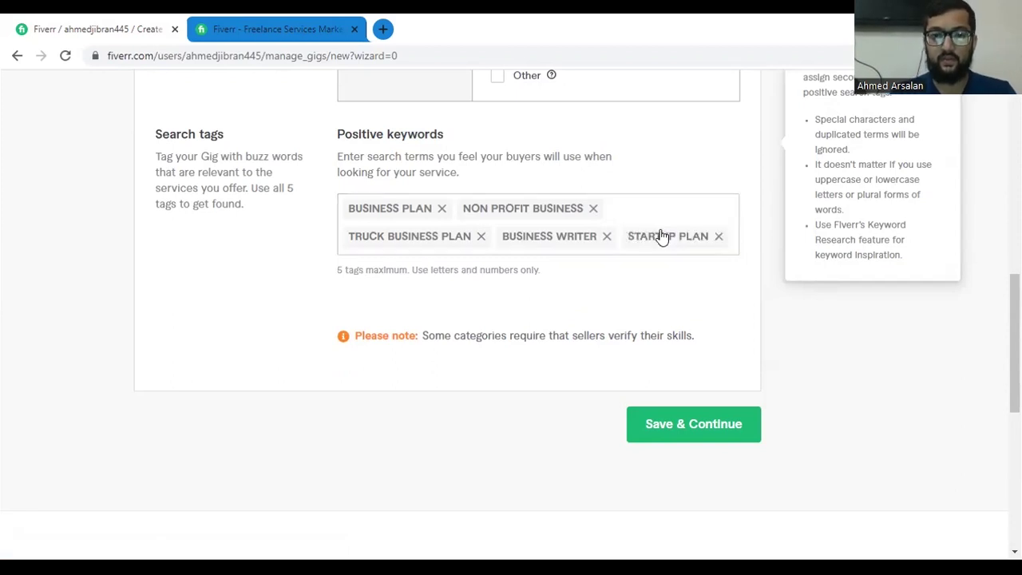
pyautogui.click(705, 430)
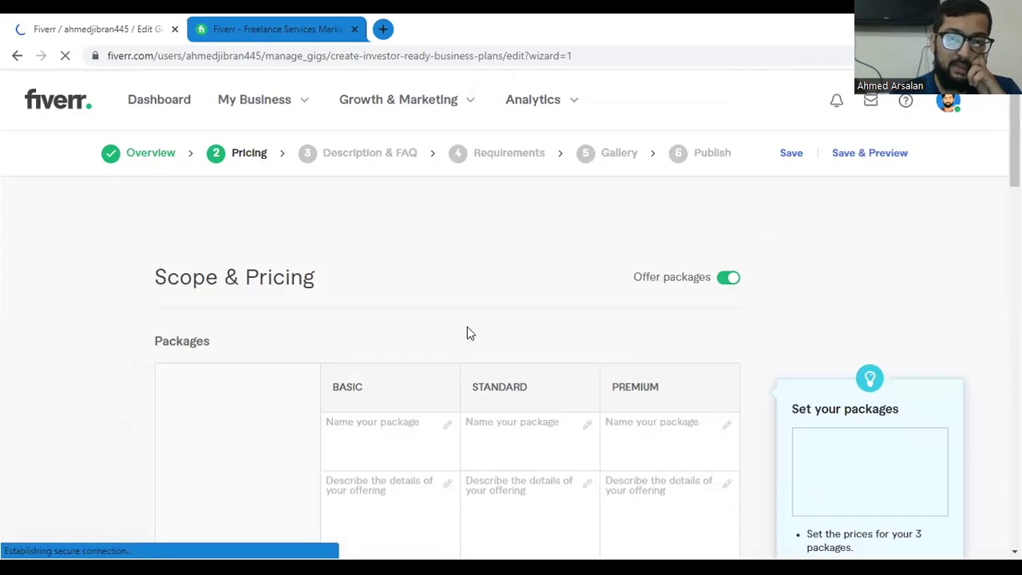
# Review the pricing form with package offers turned off, and restore the three-package offering.
pyautogui.scroll(-1, 520, 319)
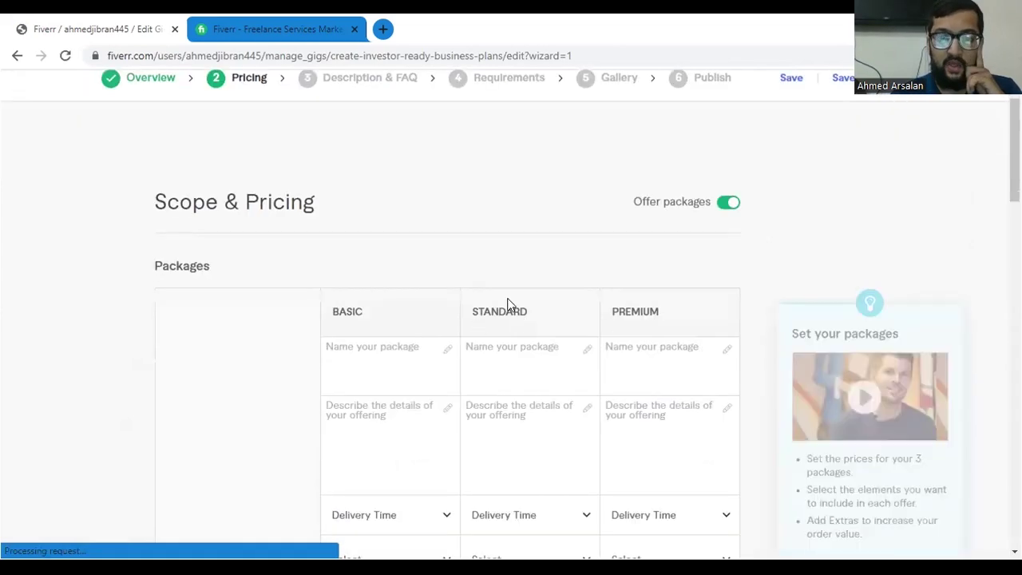
pyautogui.click(722, 207)
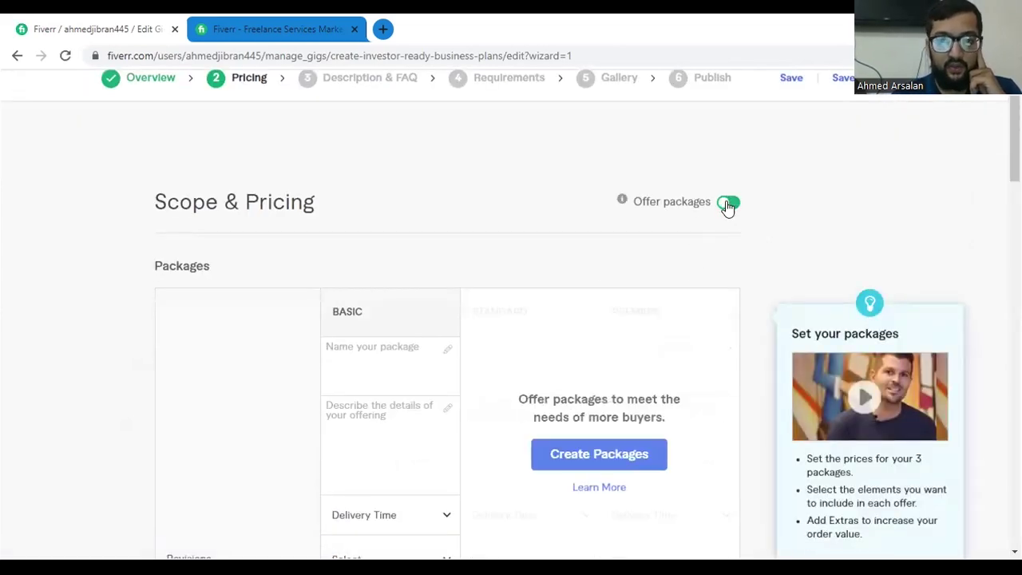
pyautogui.click(723, 206)
pyautogui.scroll(-8, 440, 323)
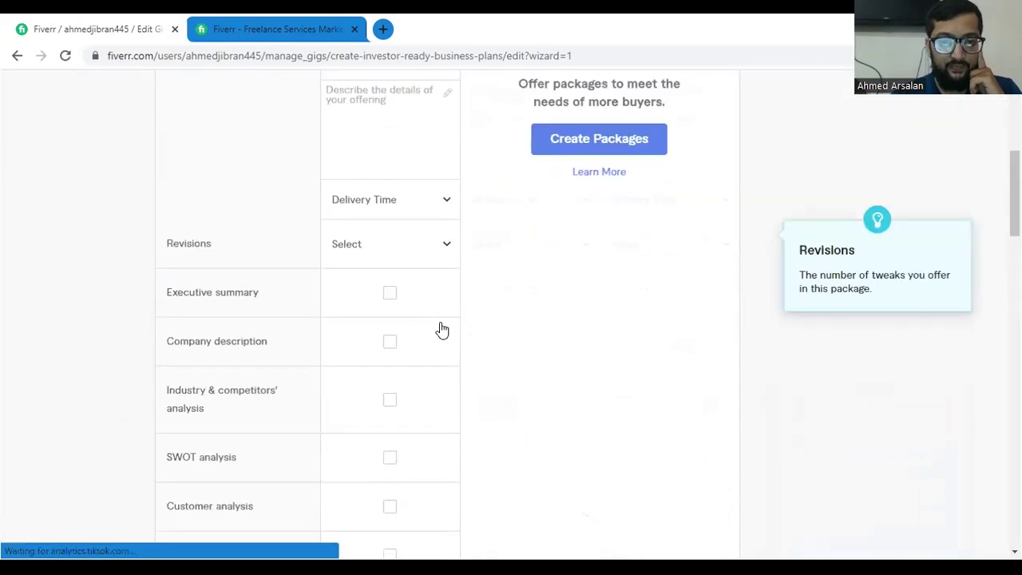
pyautogui.scroll(2, 438, 323)
pyautogui.scroll(6, 438, 323)
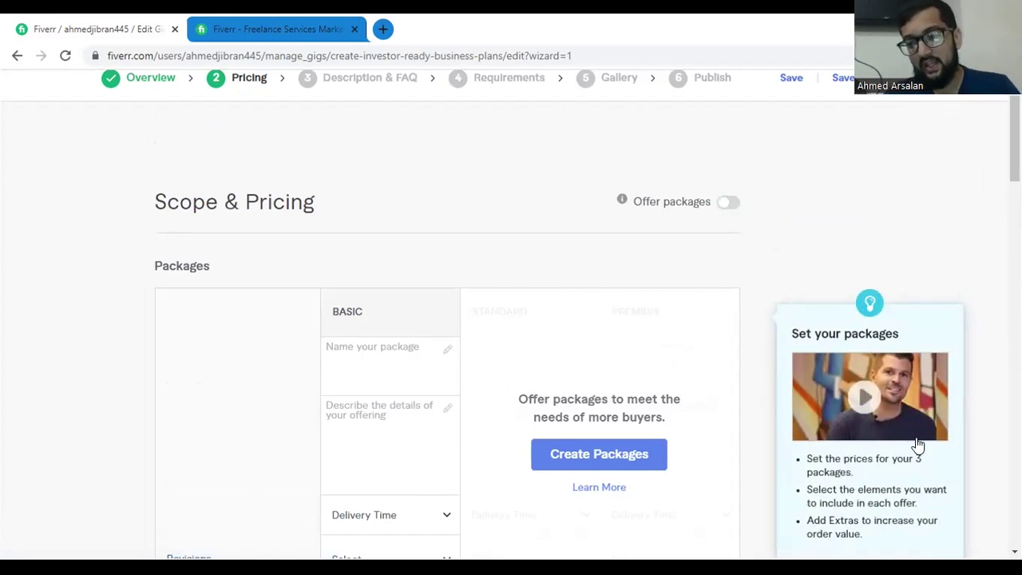
pyautogui.click(724, 209)
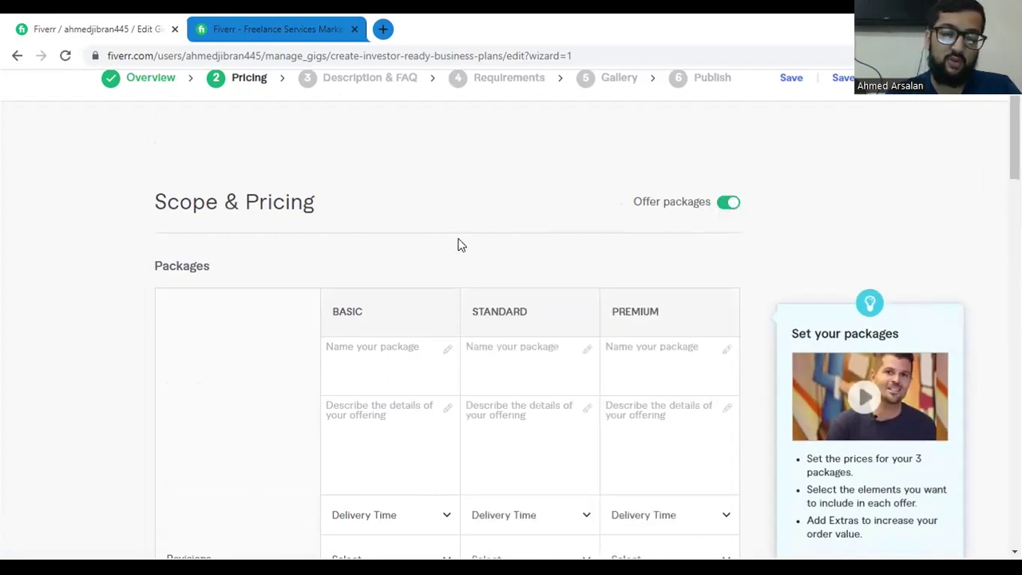
# Name the three packages Basic, Standard and Executive.
pyautogui.scroll(-1, 459, 247)
pyautogui.click(389, 276)
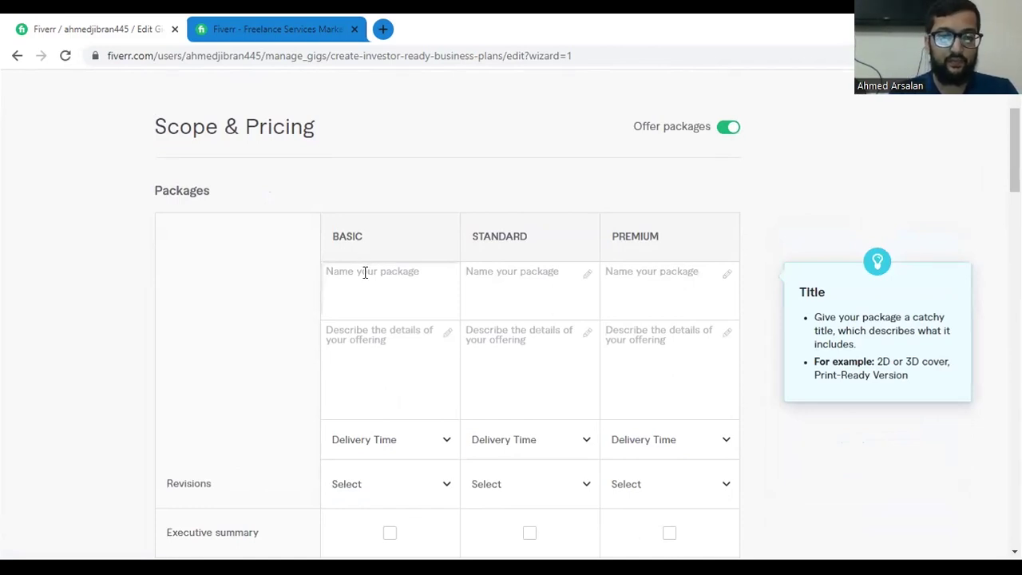
pyautogui.write('Basic Da')
pyautogui.press('BackSpace')
pyautogui.press('BackSpace')
pyautogui.write('a')
pyautogui.press('BackSpace')
pyautogui.press('BackSpace')
pyautogui.press('Tab')
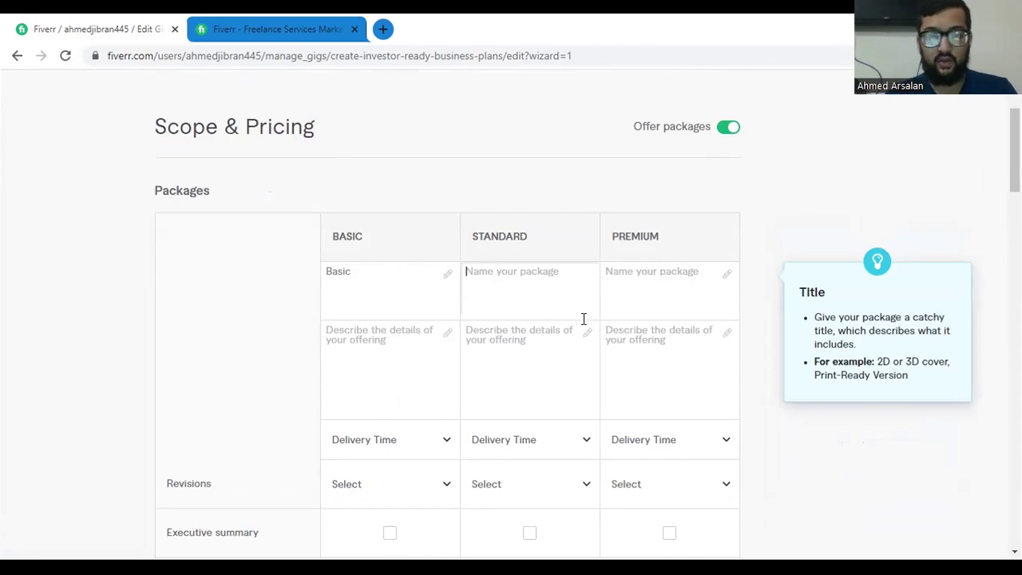
pyautogui.write('Standard')
pyautogui.click(623, 312)
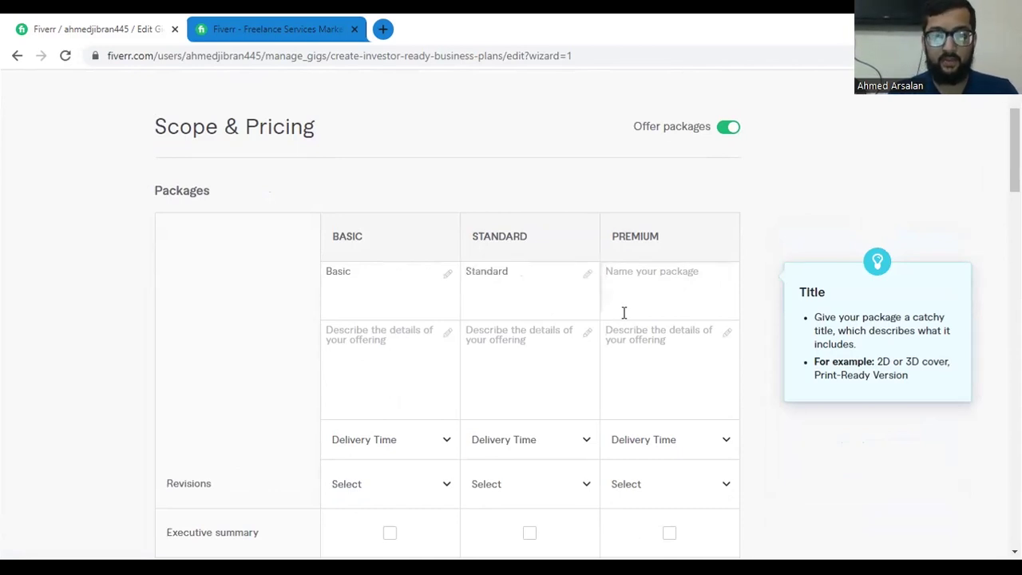
pyautogui.write('E')
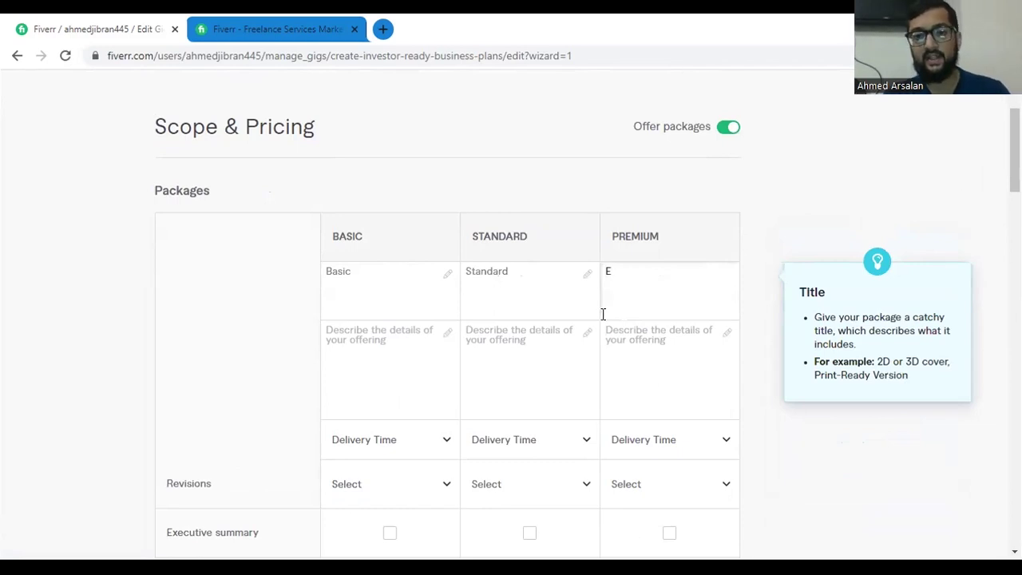
pyautogui.write('xecutive')
# Describe the packages as "10-15 Pages Business plan", "16 to 25 Pages Business Plan" and "25 to 40 Pages business plan", correcting typos.
pyautogui.click(396, 338)
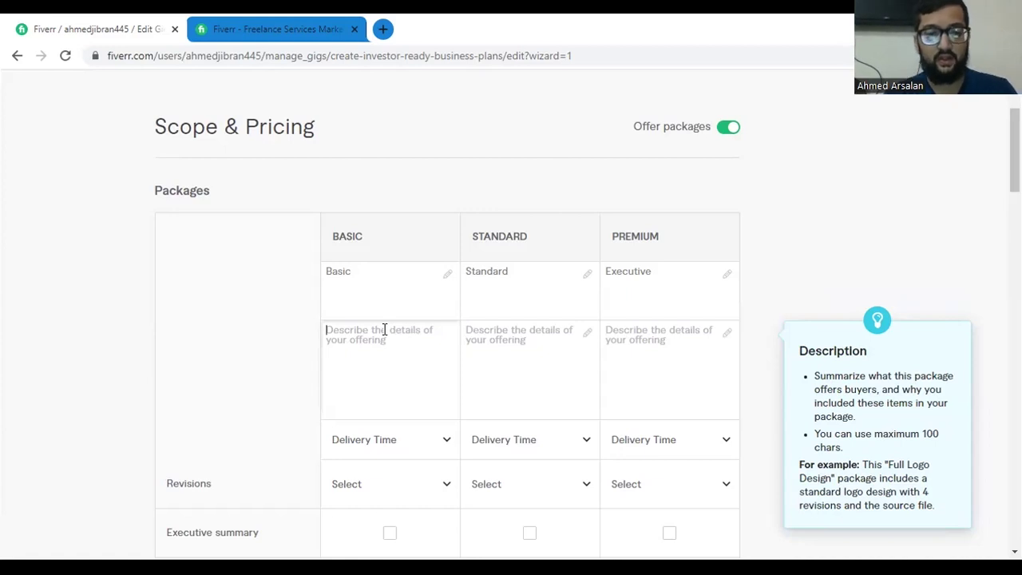
pyautogui.write('10-15 Pages Business pla')
pyautogui.click(493, 349)
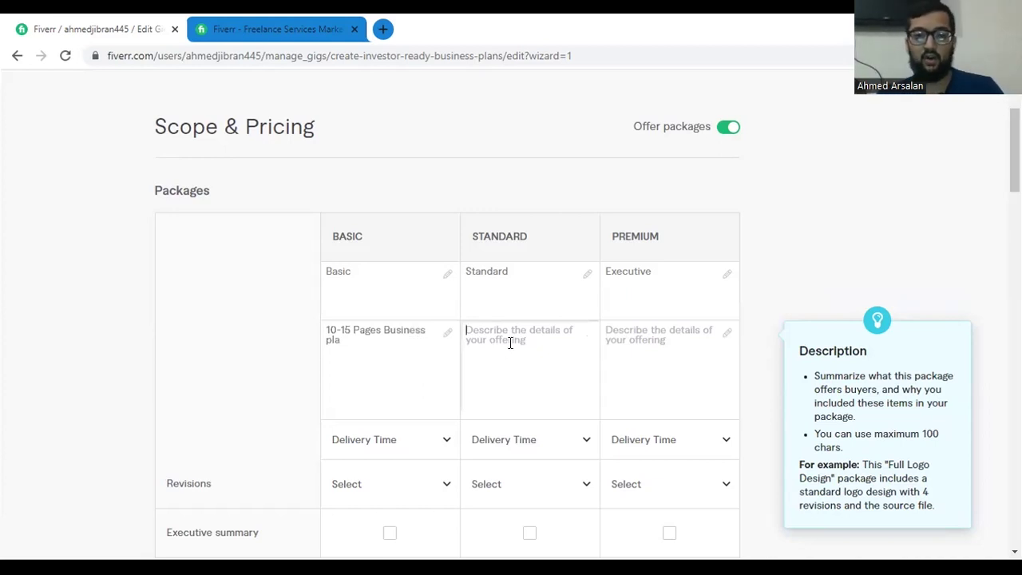
pyautogui.write('16 to 25 Pages Business Plajn')
pyautogui.click(630, 335)
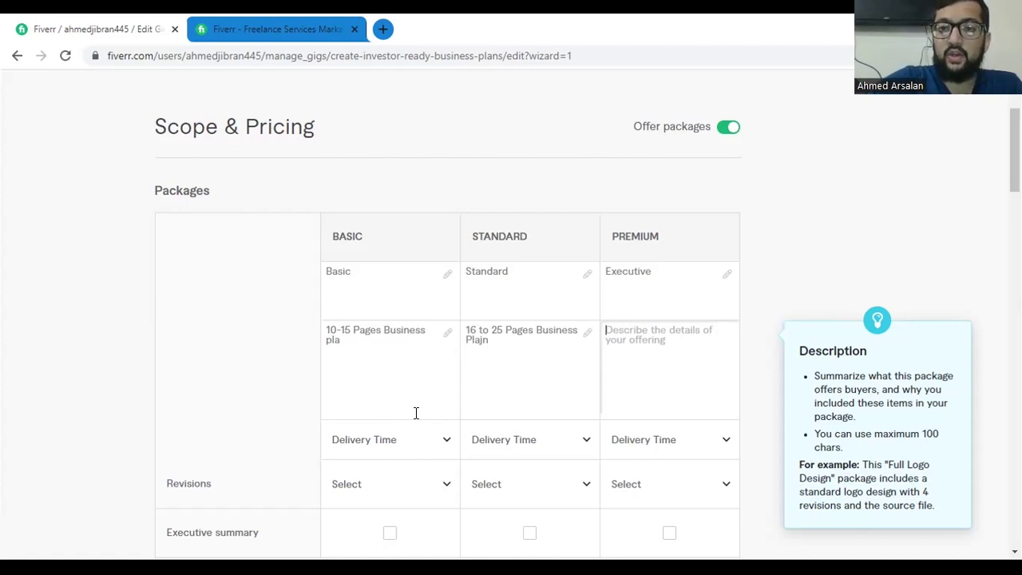
pyautogui.write('25 to 40  Pages business plan')
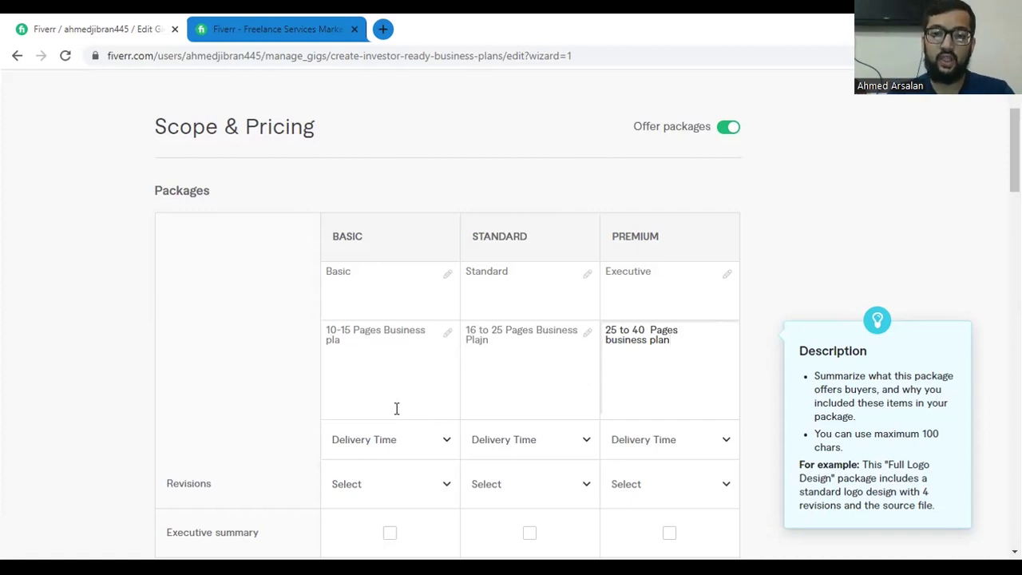
pyautogui.click(491, 345)
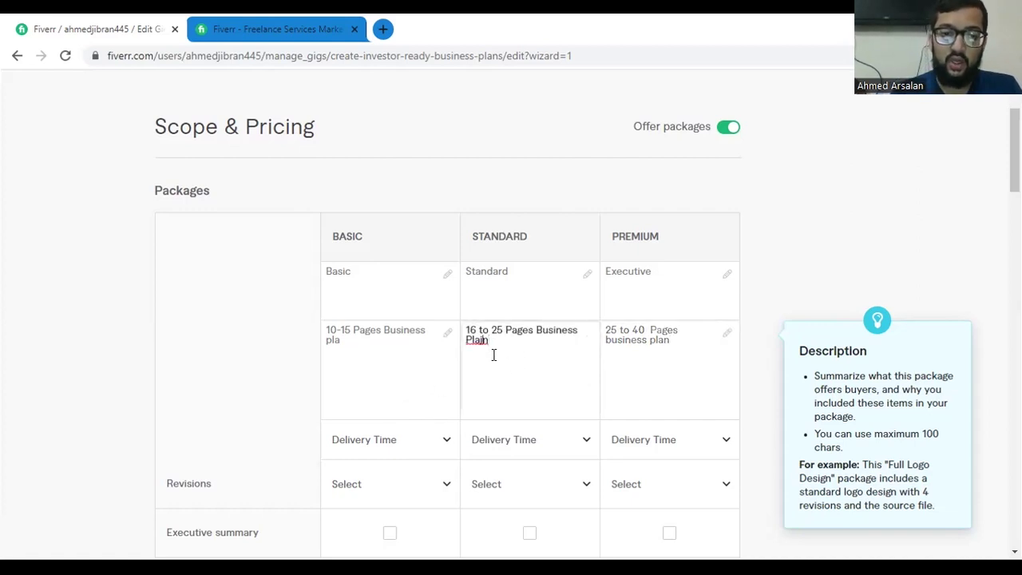
pyautogui.click(389, 343)
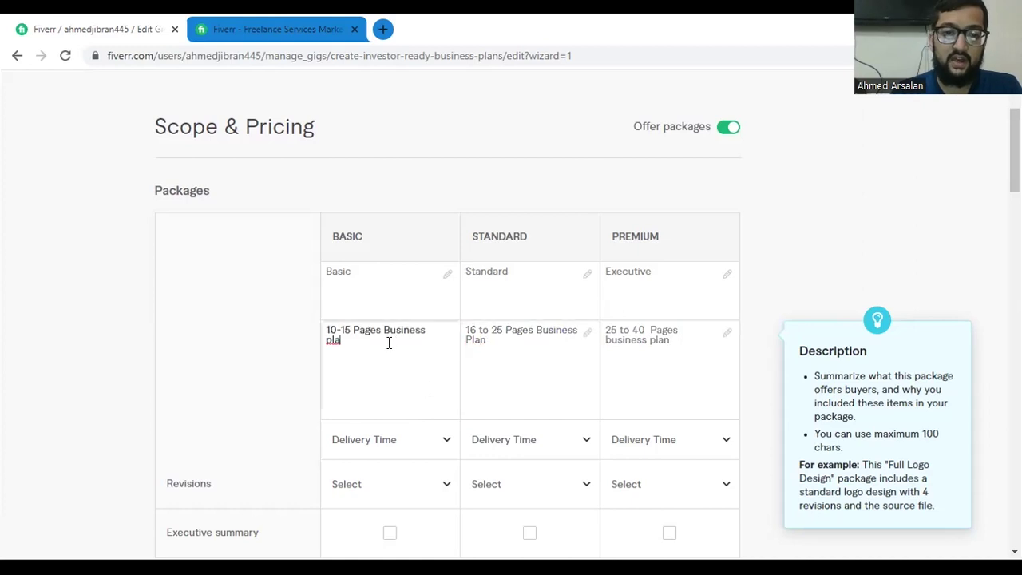
pyautogui.write('n')
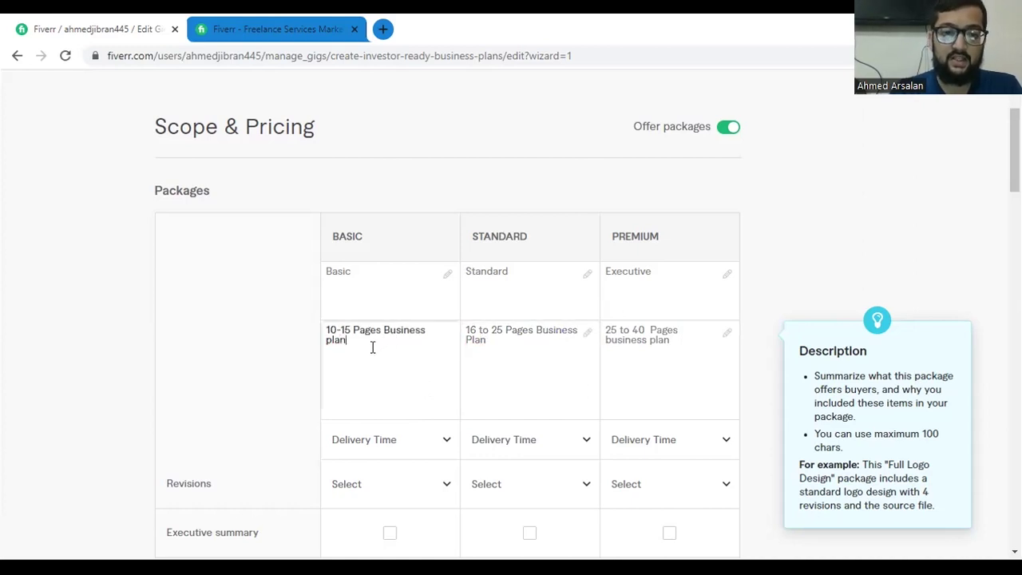
# Set the delivery time to 3 days for Basic, 4 days for Standard and 7 days for Premium.
pyautogui.click(412, 443)
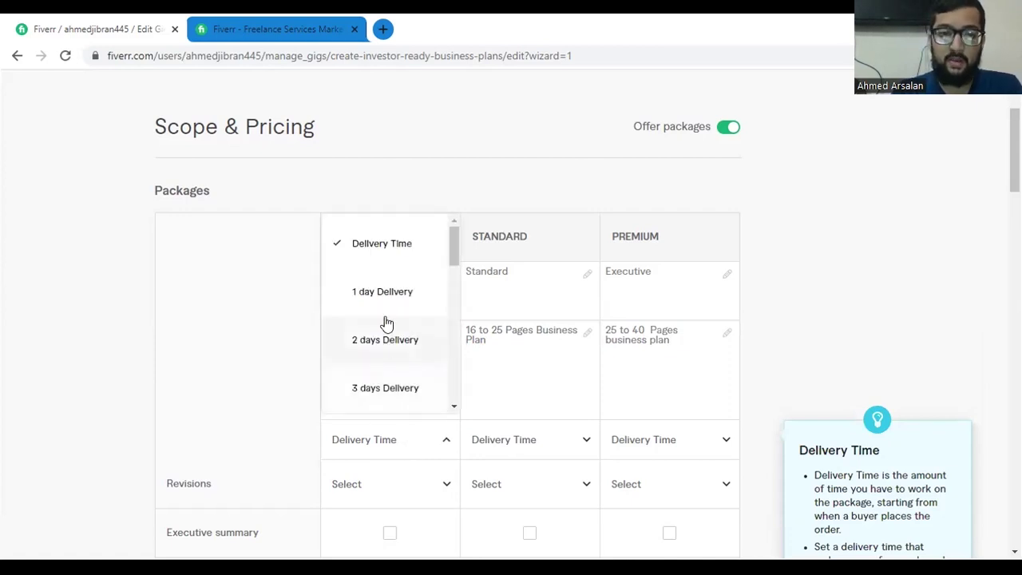
pyautogui.scroll(-1, 386, 319)
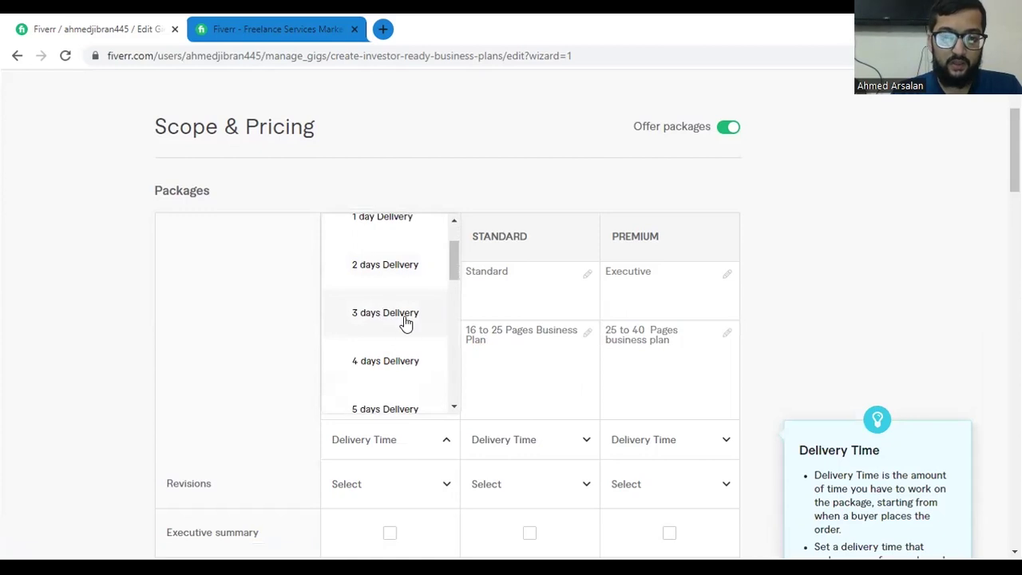
pyautogui.click(404, 318)
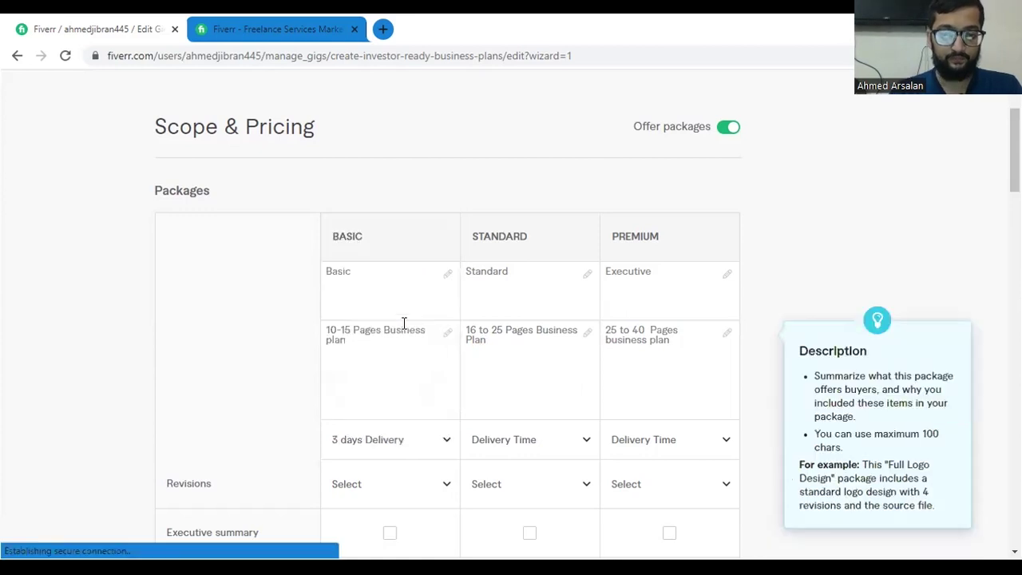
pyautogui.click(506, 442)
pyautogui.scroll(-1, 520, 394)
pyautogui.click(524, 365)
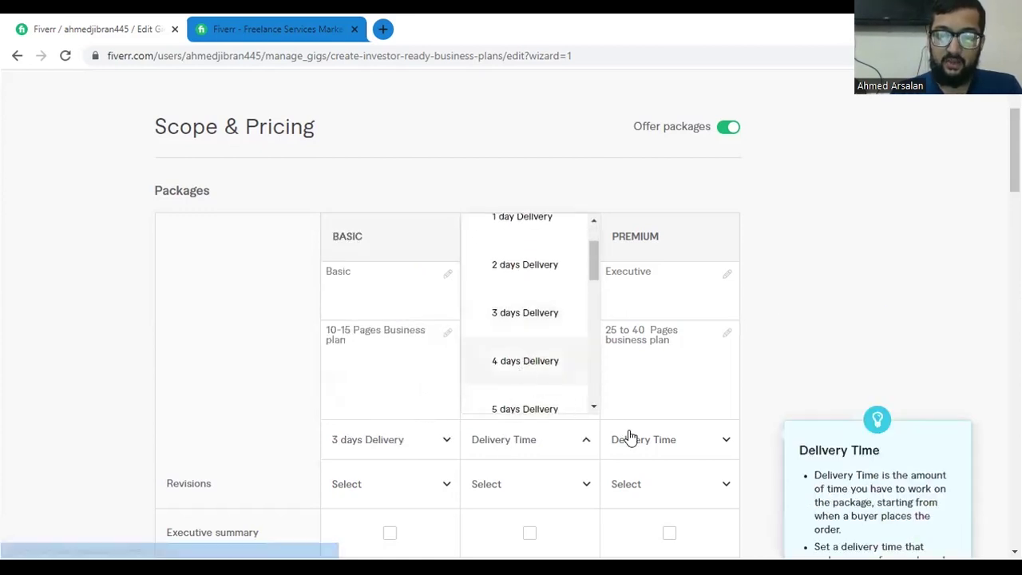
pyautogui.click(648, 447)
pyautogui.scroll(-3, 645, 392)
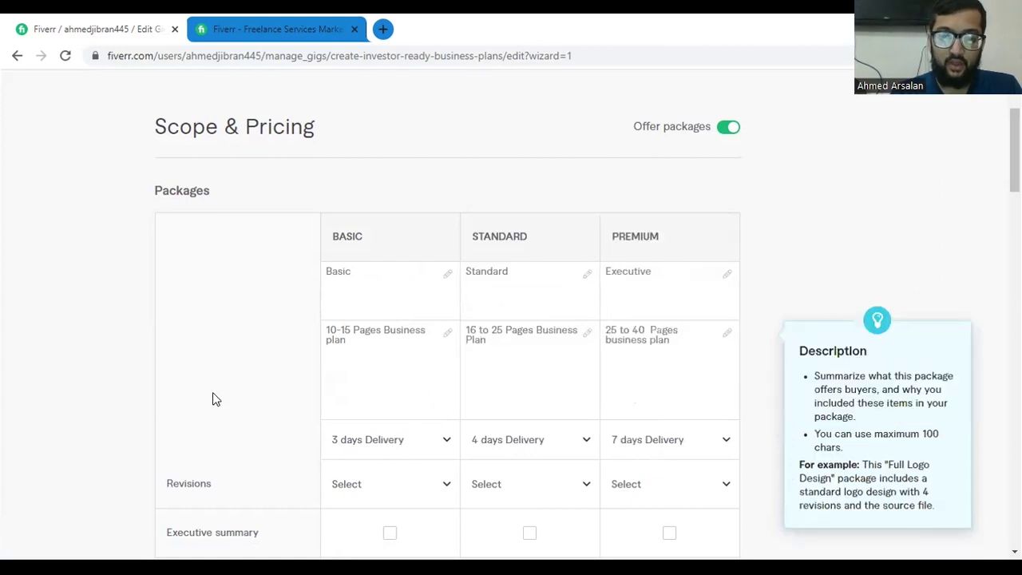
# Set the number of revisions to unlimited for the Basic, Standard and Premium packages.
pyautogui.scroll(-1, 223, 387)
pyautogui.click(360, 411)
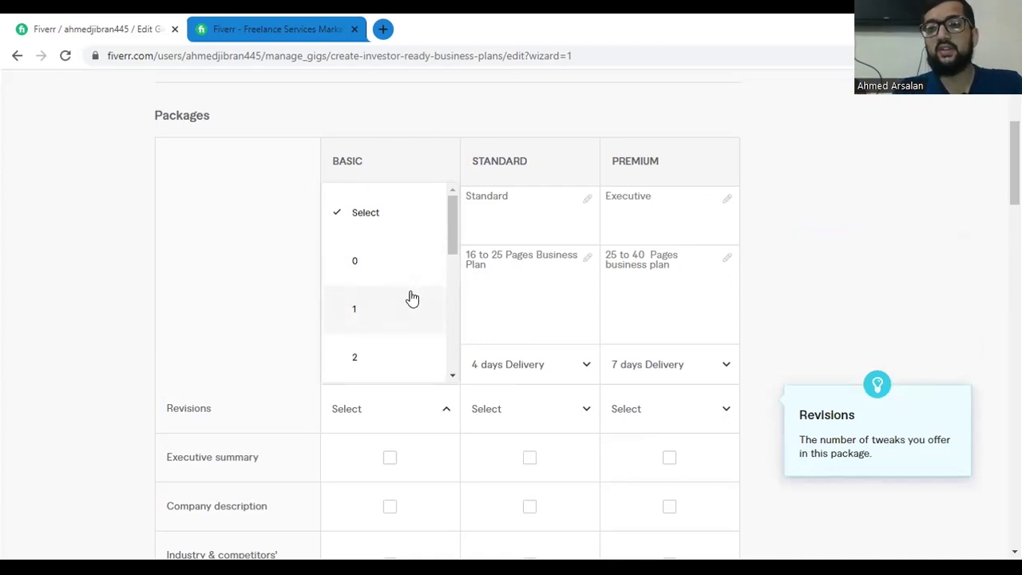
pyautogui.scroll(-5, 412, 298)
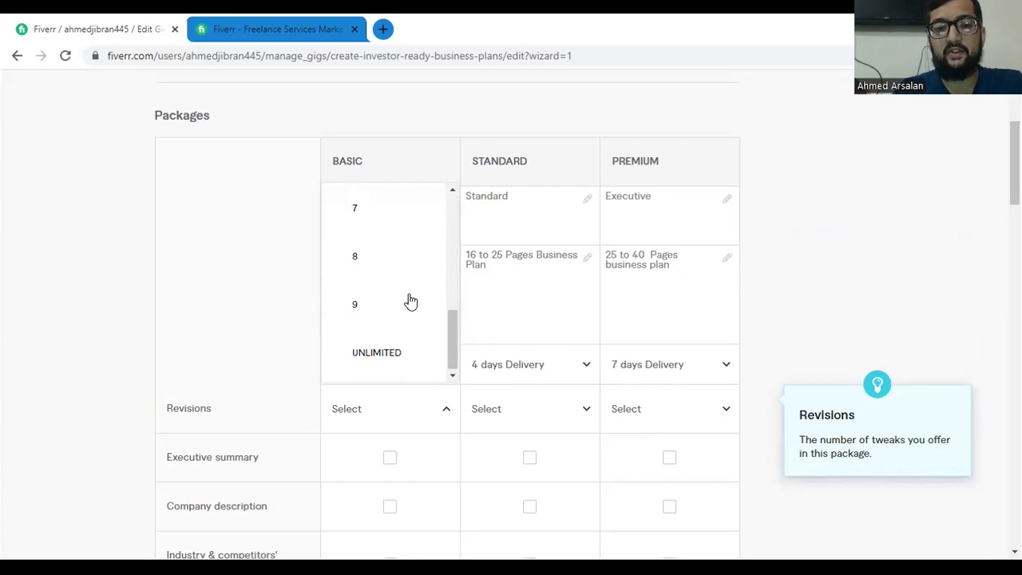
pyautogui.click(391, 361)
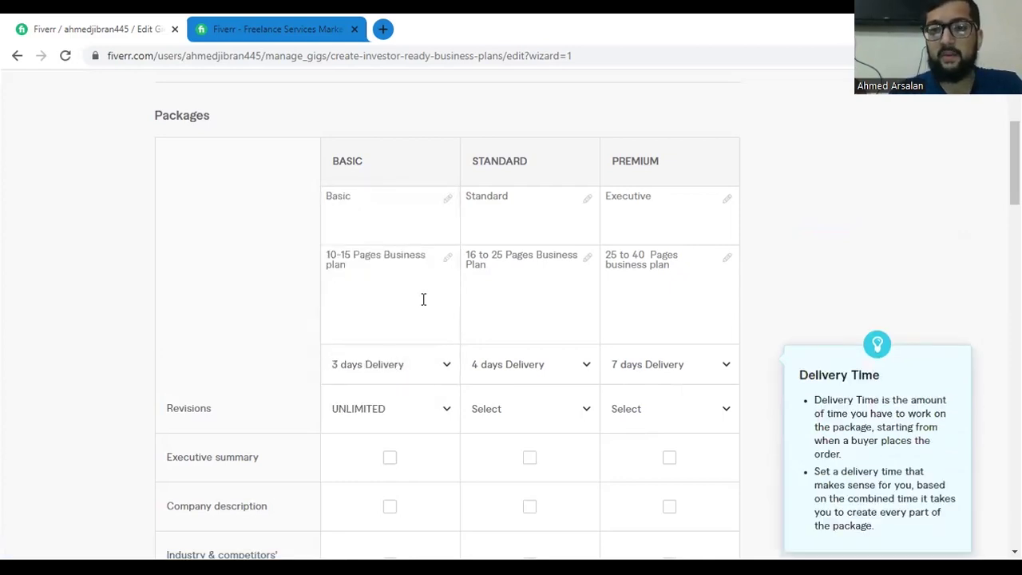
pyautogui.moveTo(421, 299)
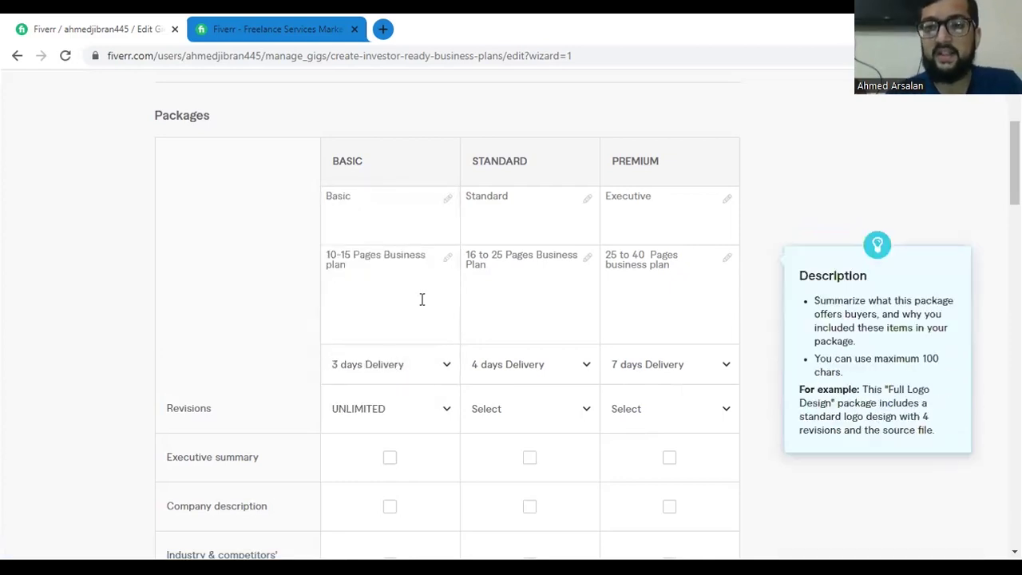
pyautogui.click(493, 406)
pyautogui.scroll(-5, 491, 314)
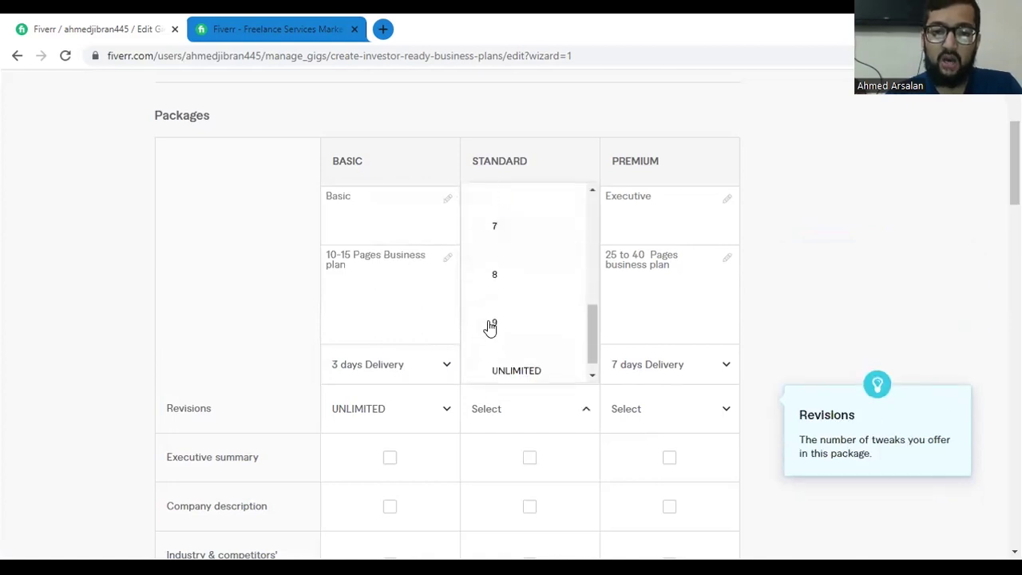
pyautogui.click(628, 410)
pyautogui.scroll(-5, 630, 351)
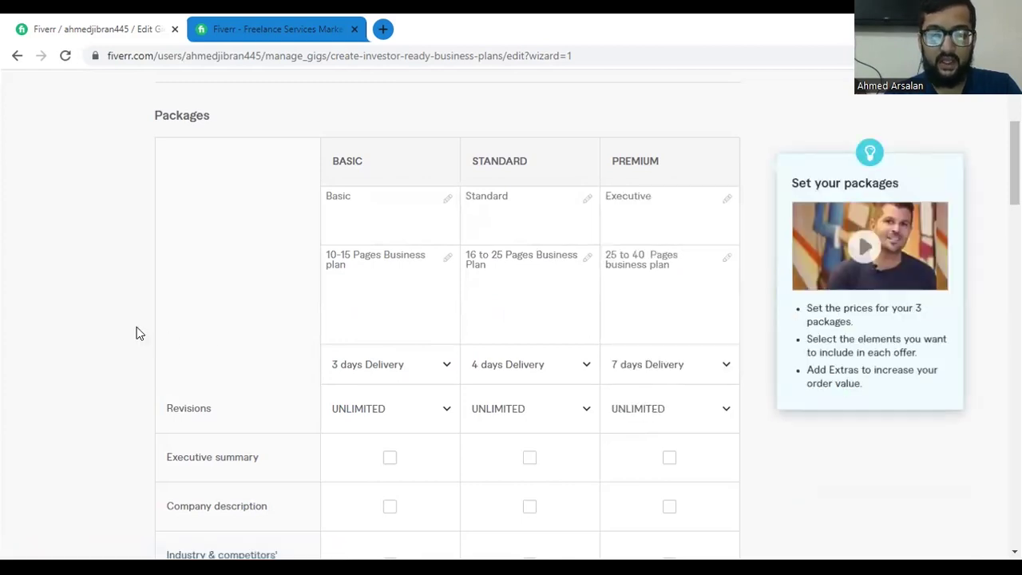
# Include executive summary, company description, industry & competitors' analysis and financial forecast in the Basic package.
pyautogui.scroll(-1, 135, 333)
pyautogui.scroll(-2, 135, 333)
pyautogui.moveTo(239, 290)
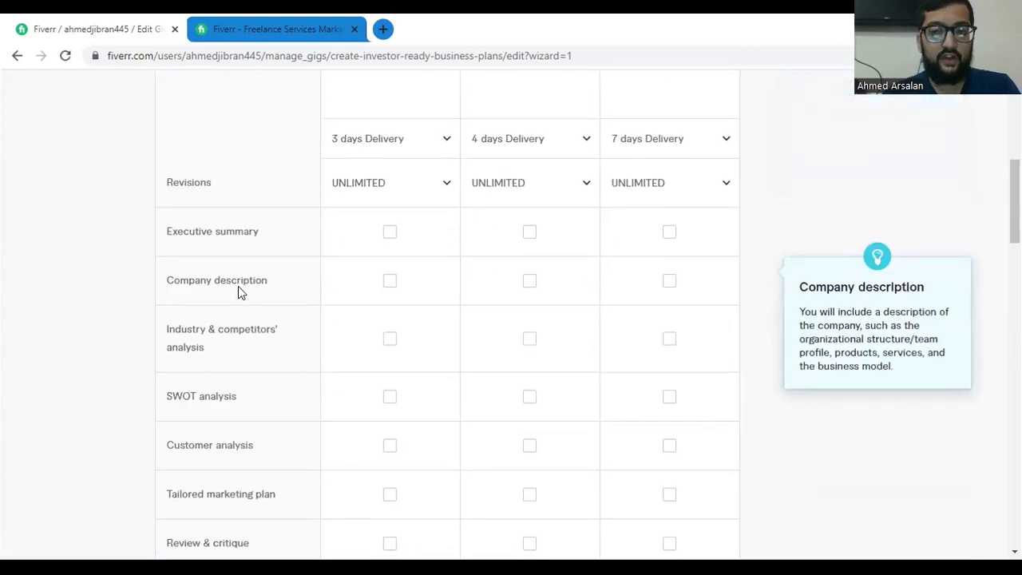
pyautogui.scroll(2, 231, 292)
pyautogui.scroll(-1, 231, 296)
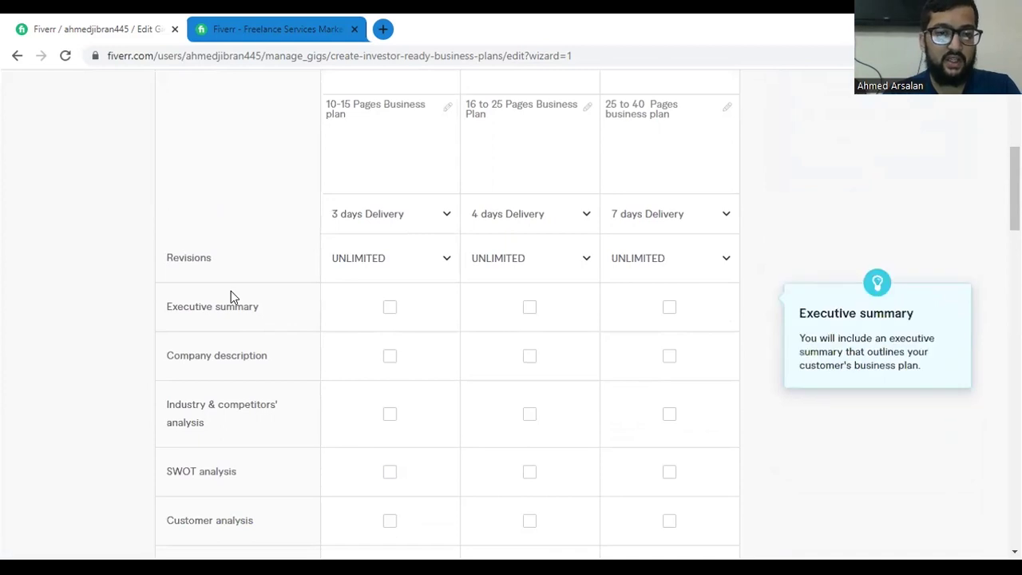
pyautogui.scroll(-1, 231, 297)
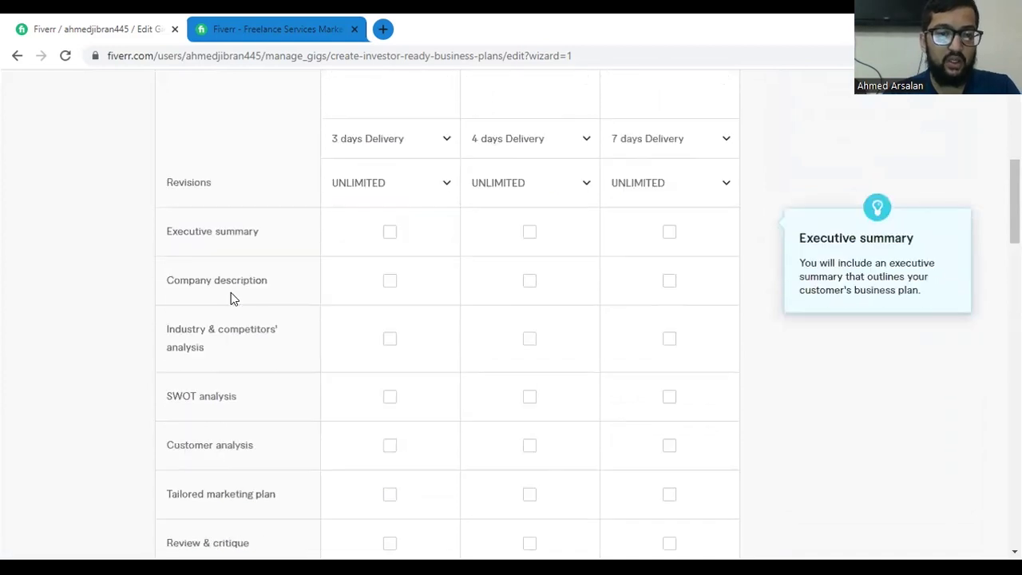
pyautogui.click(390, 232)
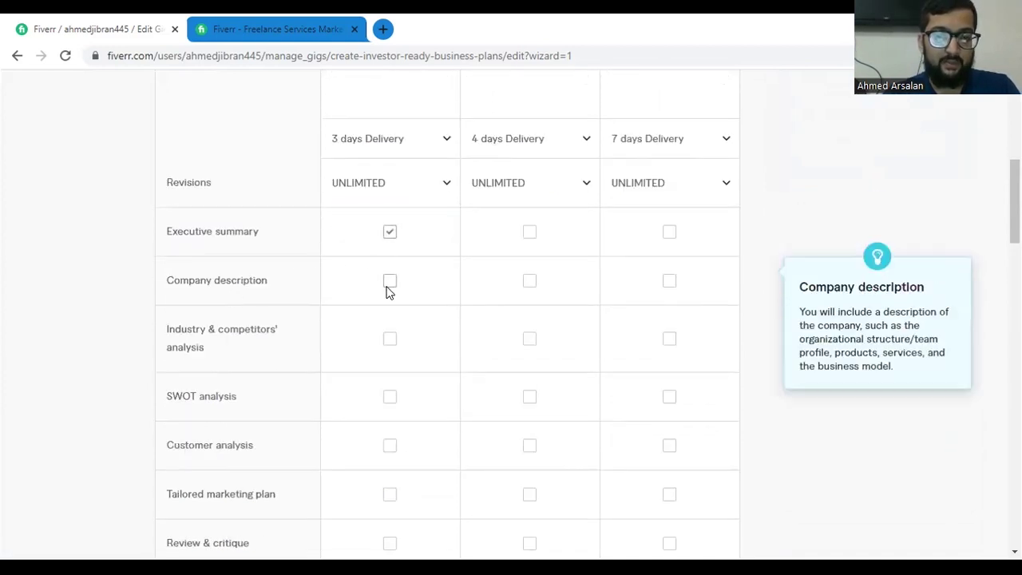
pyautogui.scroll(-1, 386, 295)
pyautogui.click(390, 229)
pyautogui.scroll(-2, 382, 212)
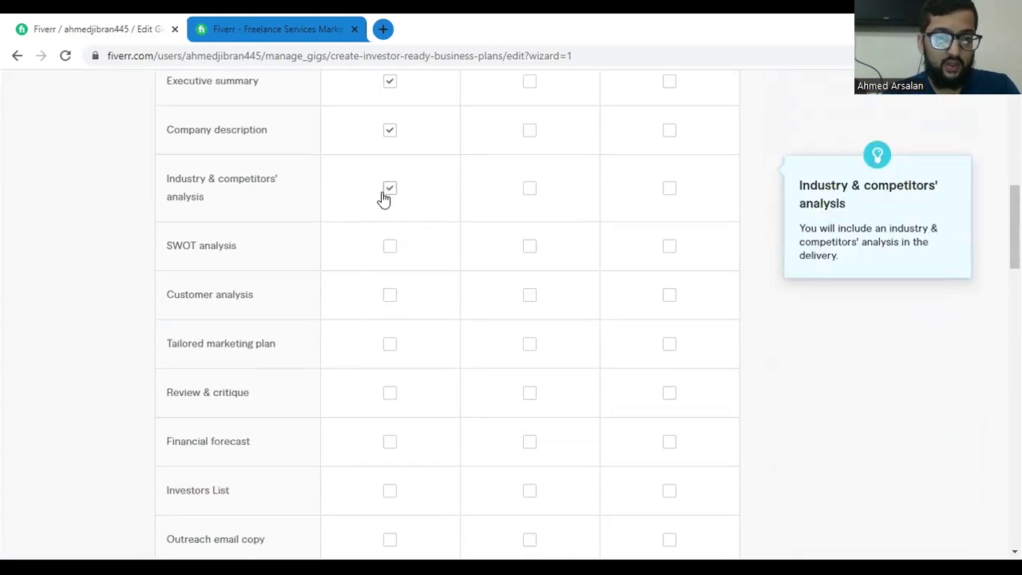
pyautogui.click(390, 445)
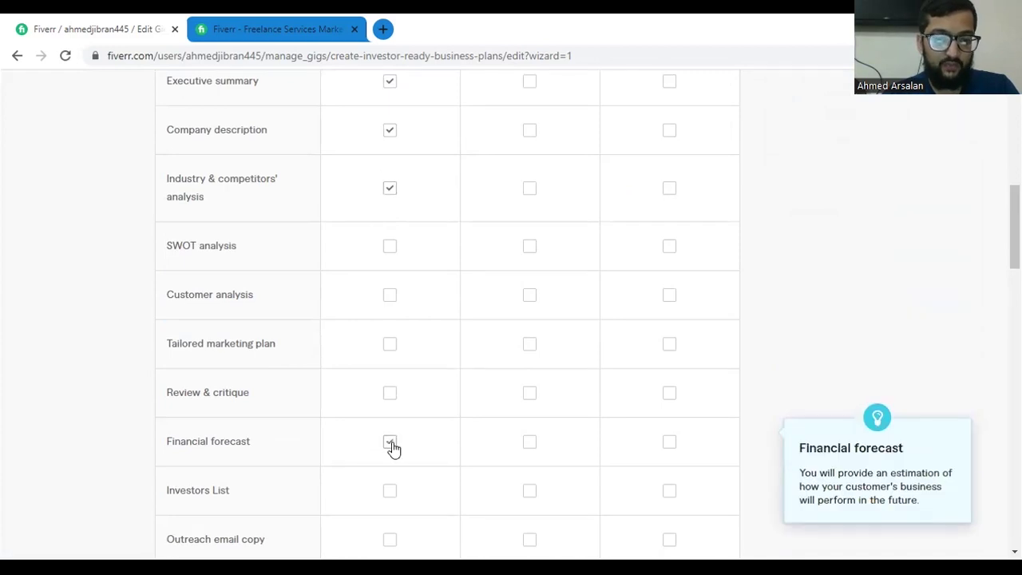
# Include executive summary, company description, industry & competitors' analysis, SWOT analysis, customer analysis and financial forecast in the Standard package.
pyautogui.scroll(2, 388, 223)
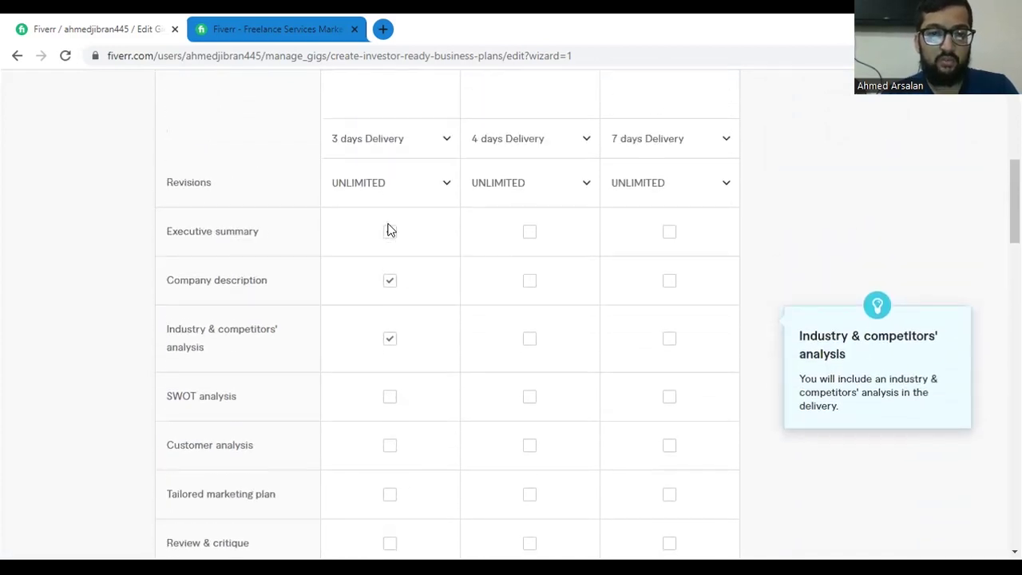
pyautogui.scroll(3, 371, 226)
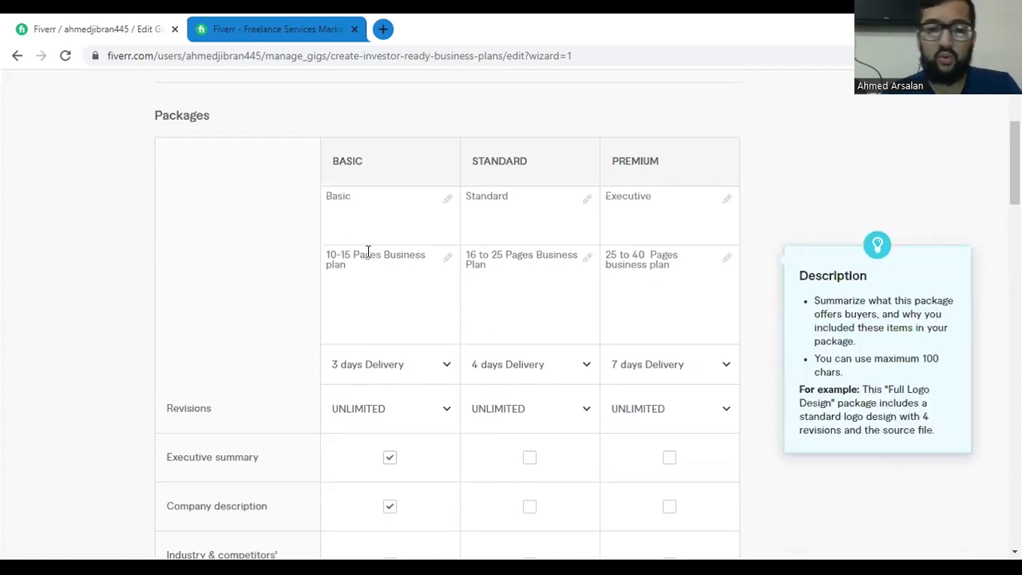
pyautogui.scroll(-2, 356, 267)
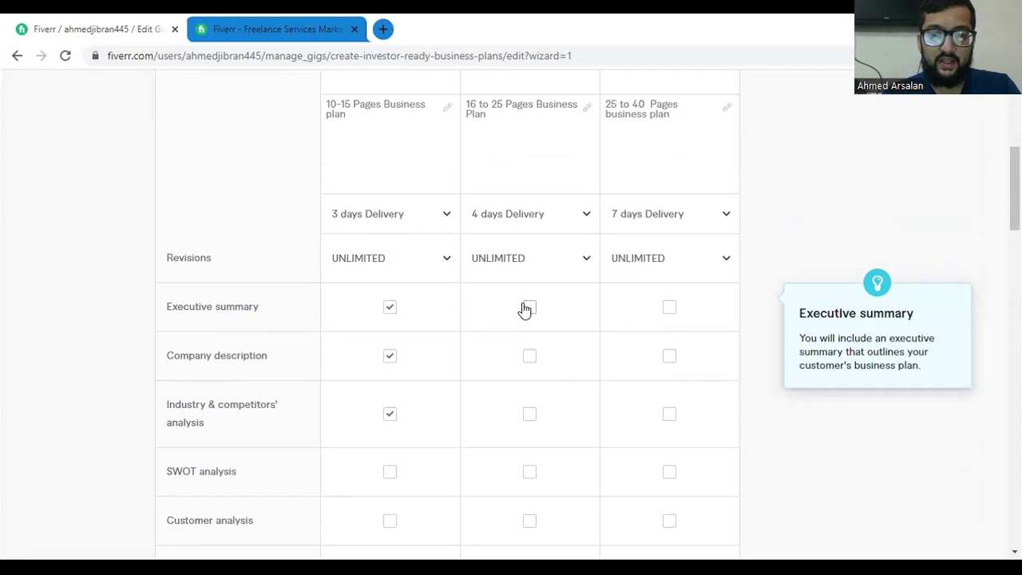
pyautogui.click(527, 411)
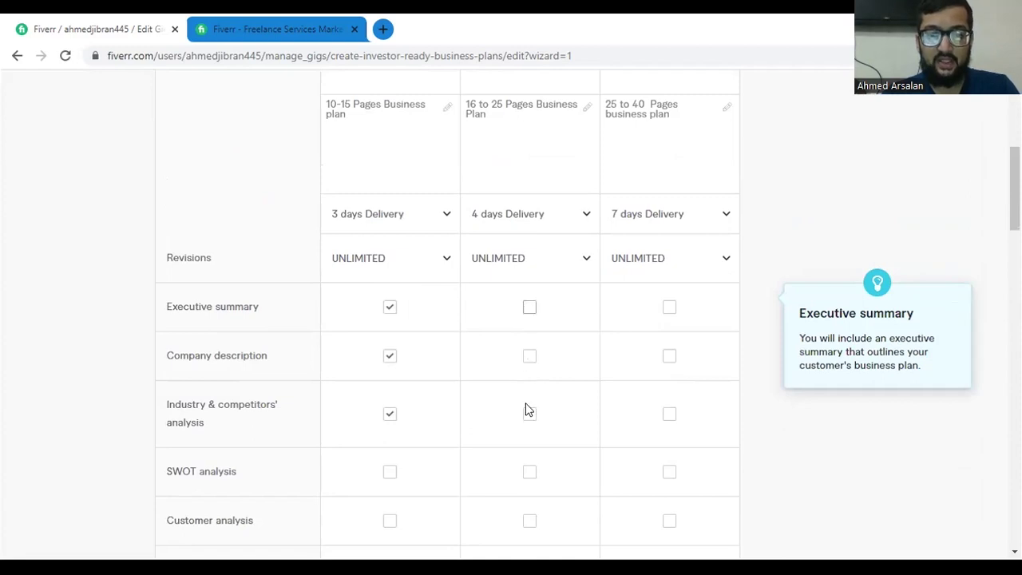
pyautogui.scroll(-1, 527, 411)
pyautogui.scroll(-1, 525, 409)
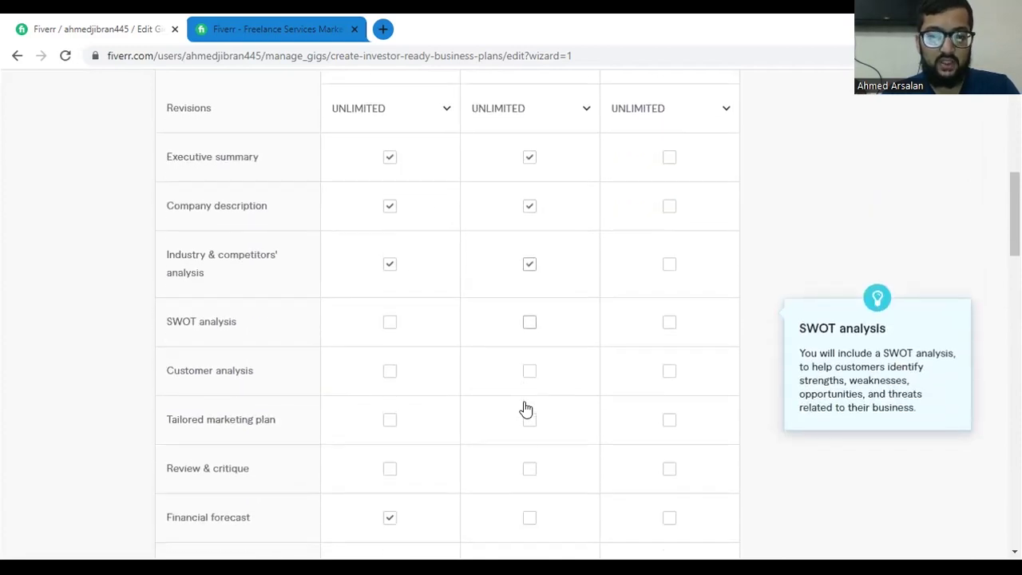
pyautogui.click(531, 323)
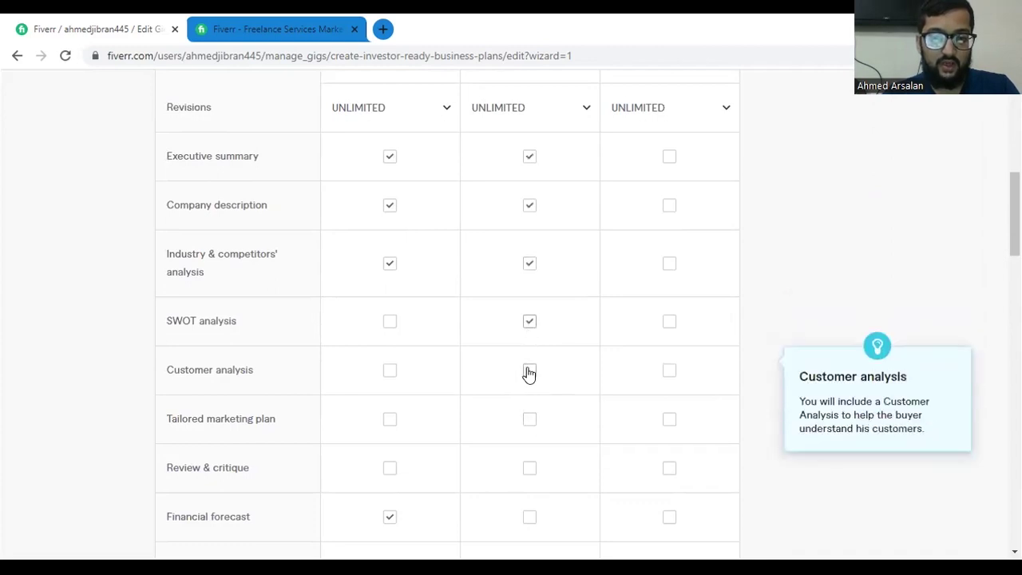
pyautogui.scroll(-1, 527, 375)
pyautogui.click(530, 295)
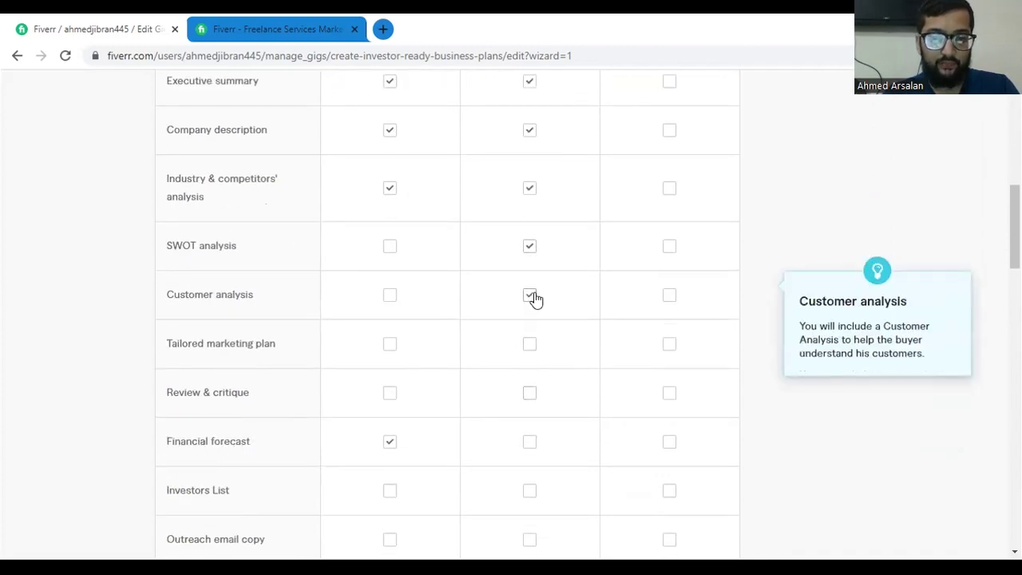
pyautogui.scroll(-2, 505, 292)
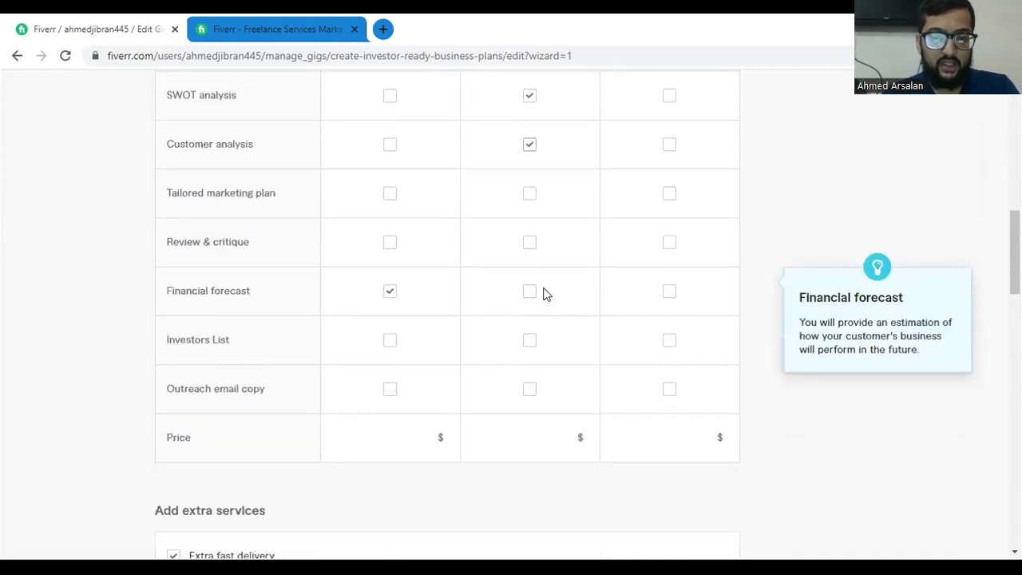
pyautogui.click(532, 295)
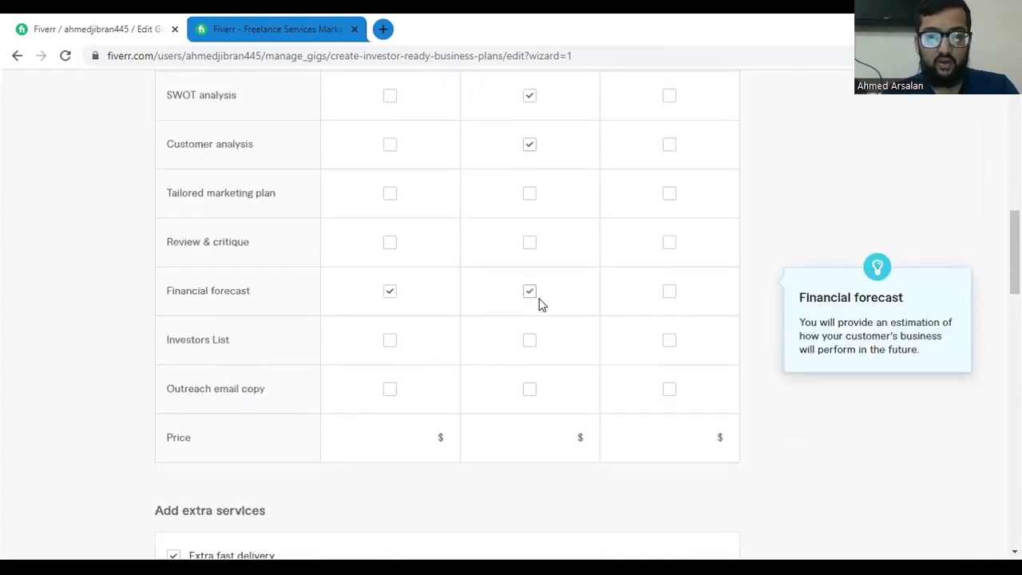
# Include every listed element in the Premium package, from executive summary through investors list and outreach email copy.
pyautogui.scroll(3, 540, 303)
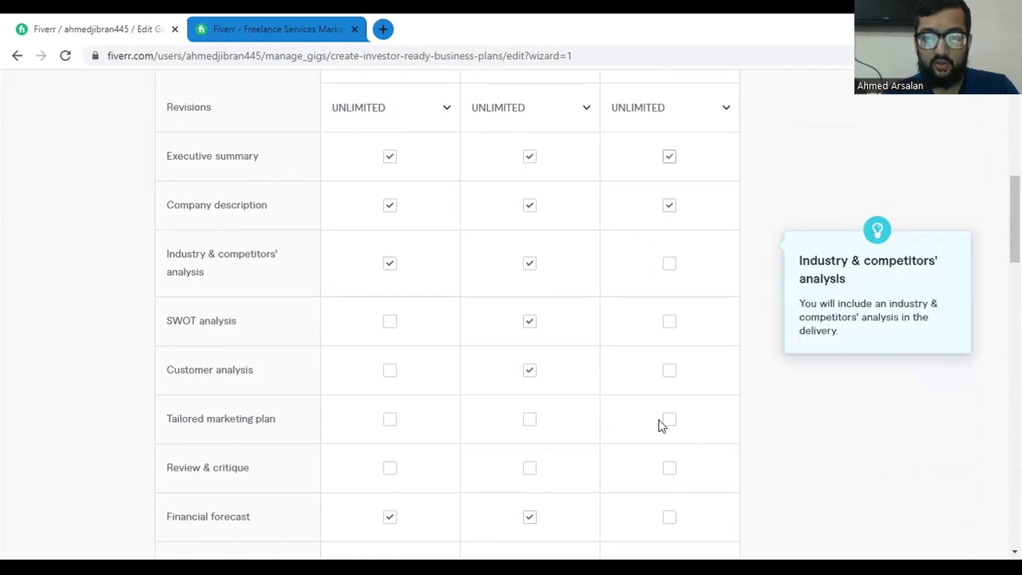
pyautogui.scroll(-2, 661, 426)
pyautogui.click(664, 269)
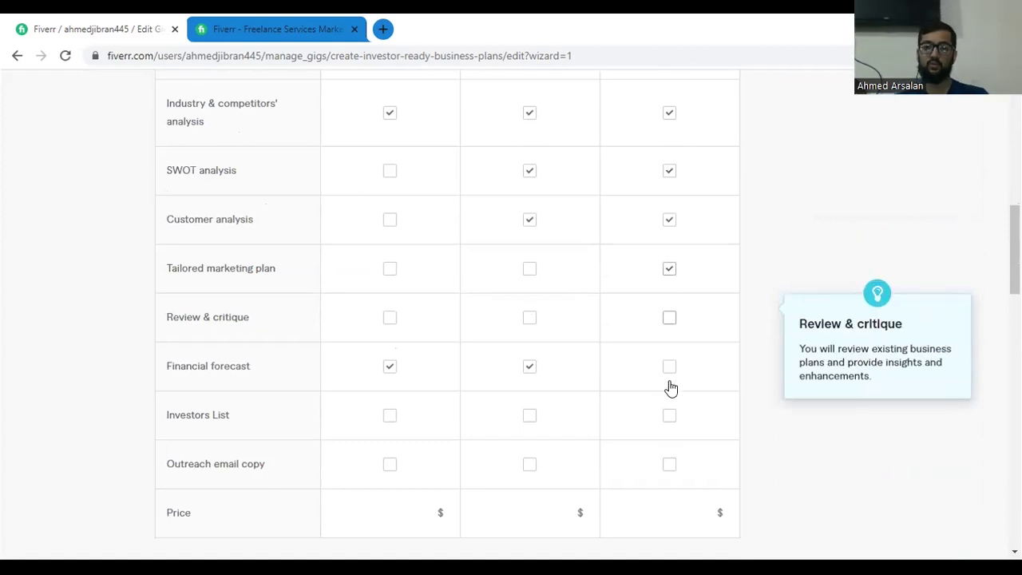
pyautogui.click(663, 459)
# Start entering the Basic package price, and search the Fiverr marketplace for "investor ready business plan" to compare competing gigs.
pyautogui.scroll(-1, 620, 375)
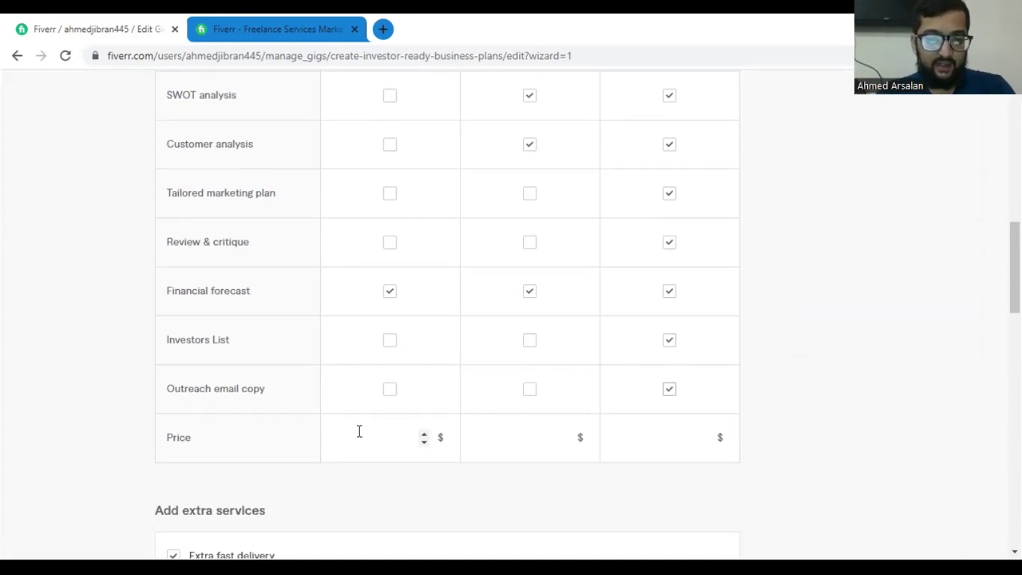
pyautogui.click(356, 457)
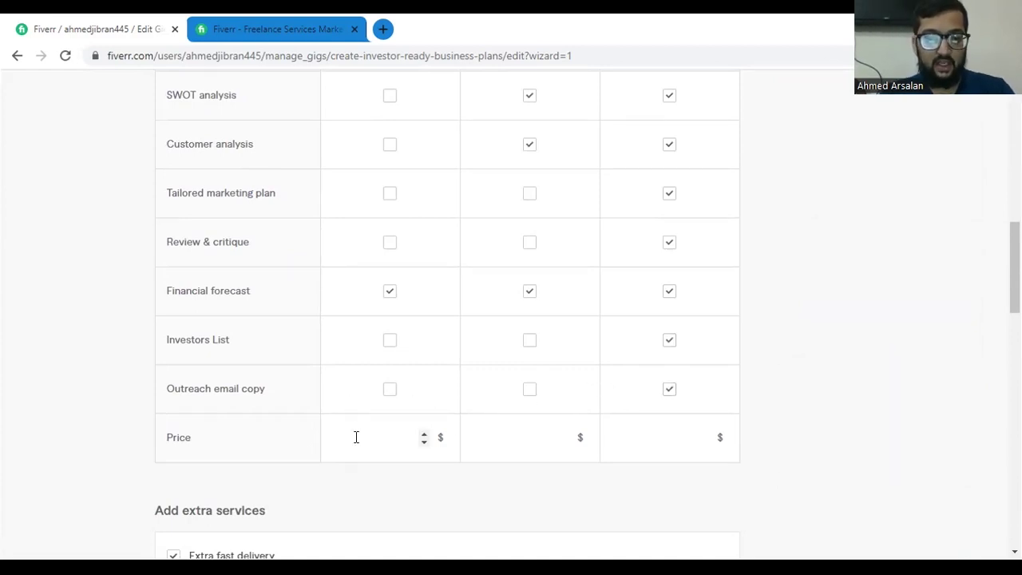
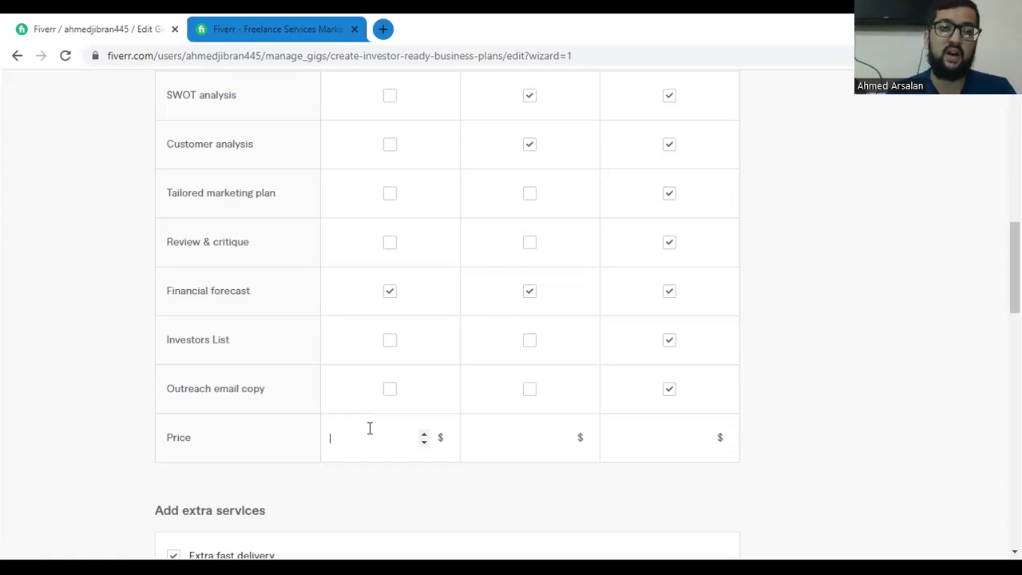
pyautogui.hotkey('ctrl', 'Tab')
pyautogui.hotkey('ctrl', 'a')
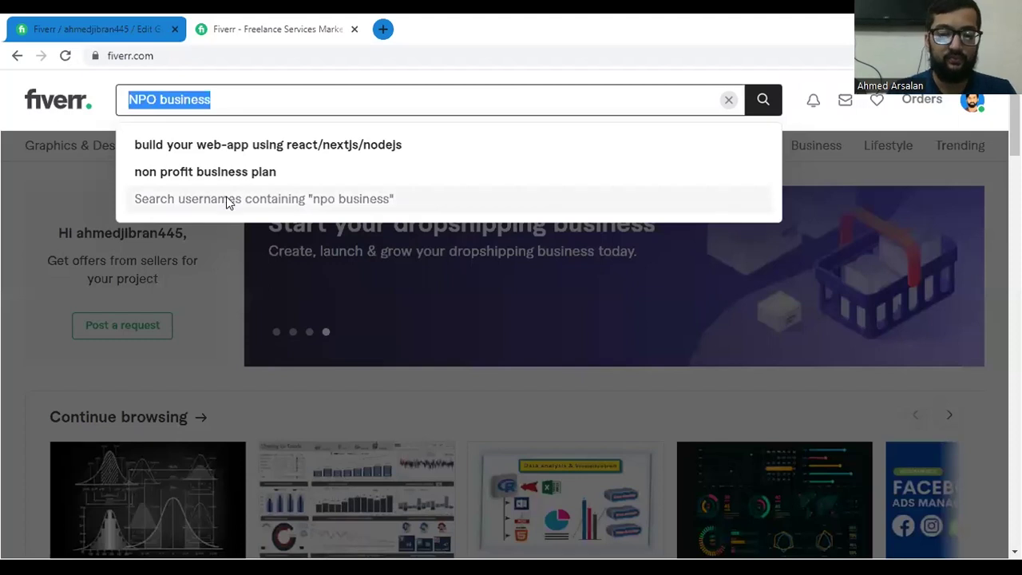
pyautogui.write('investor ready business plan')
pyautogui.press('Return')
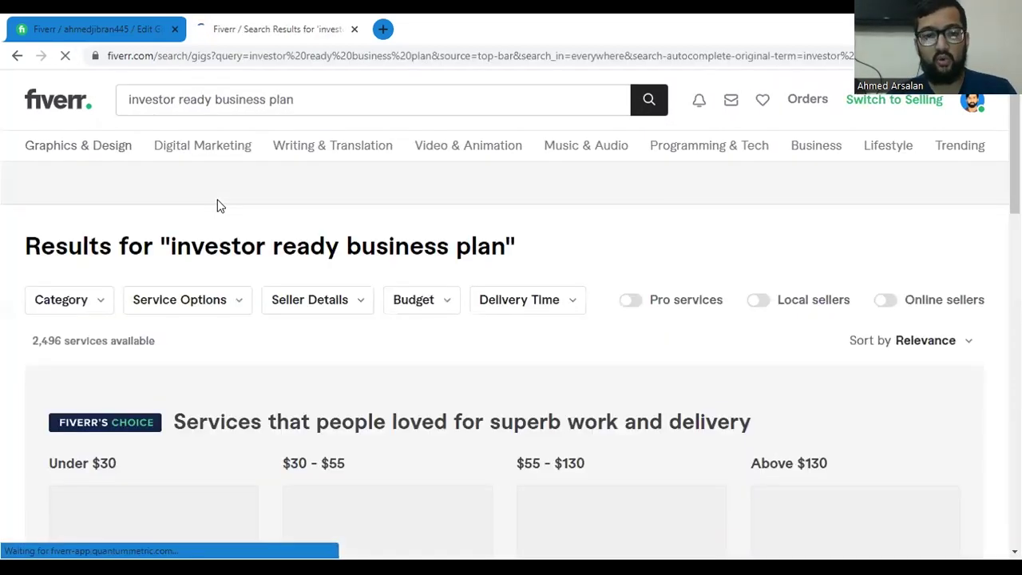
# Examine the starting prices, seller levels and ratings of the competing investor-ready business plan gigs in the search results.
pyautogui.scroll(-1, 217, 204)
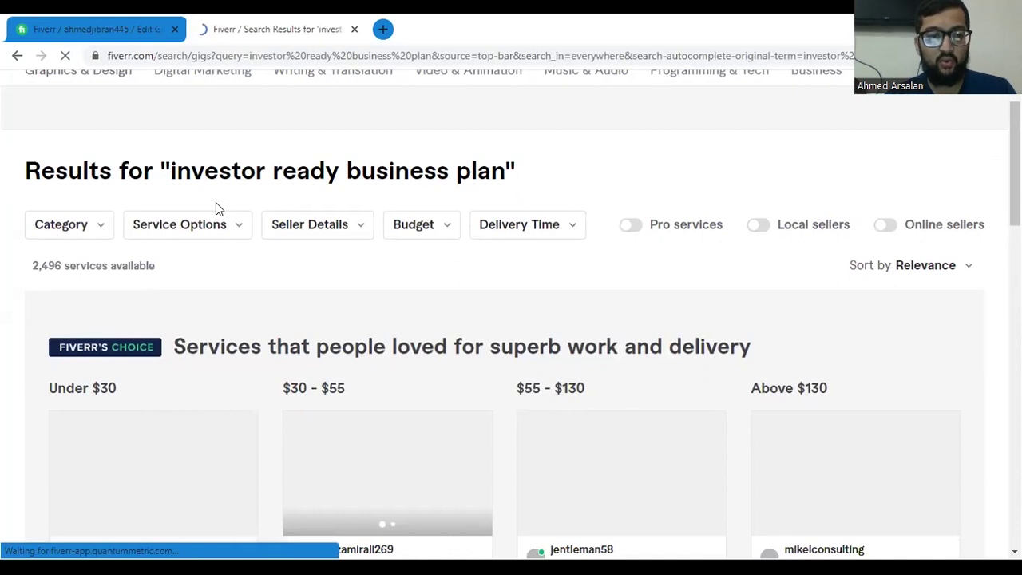
pyautogui.scroll(-1, 218, 208)
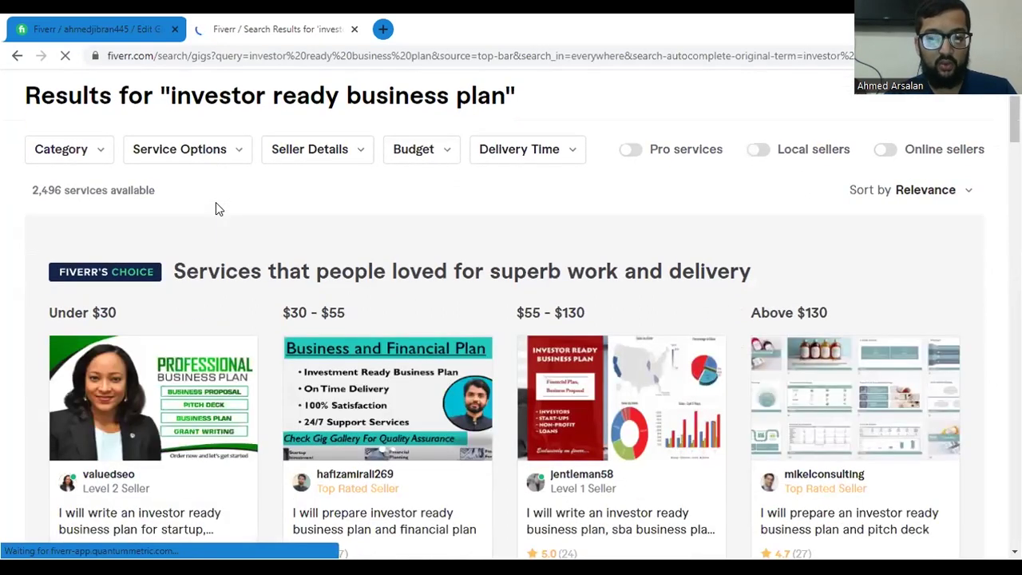
pyautogui.scroll(-1, 216, 203)
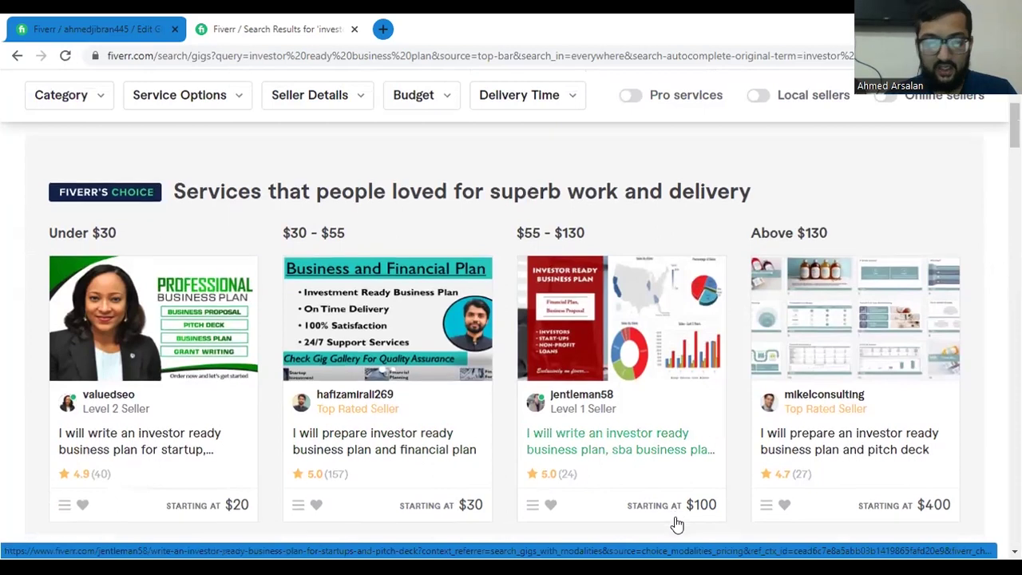
pyautogui.scroll(-3, 342, 468)
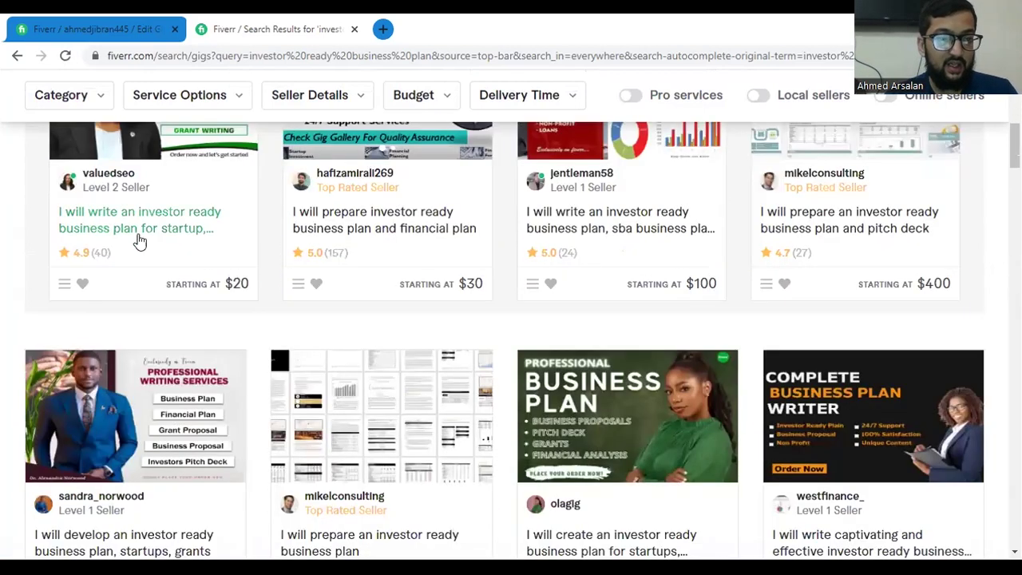
pyautogui.scroll(-4, 146, 244)
pyautogui.scroll(1, 146, 244)
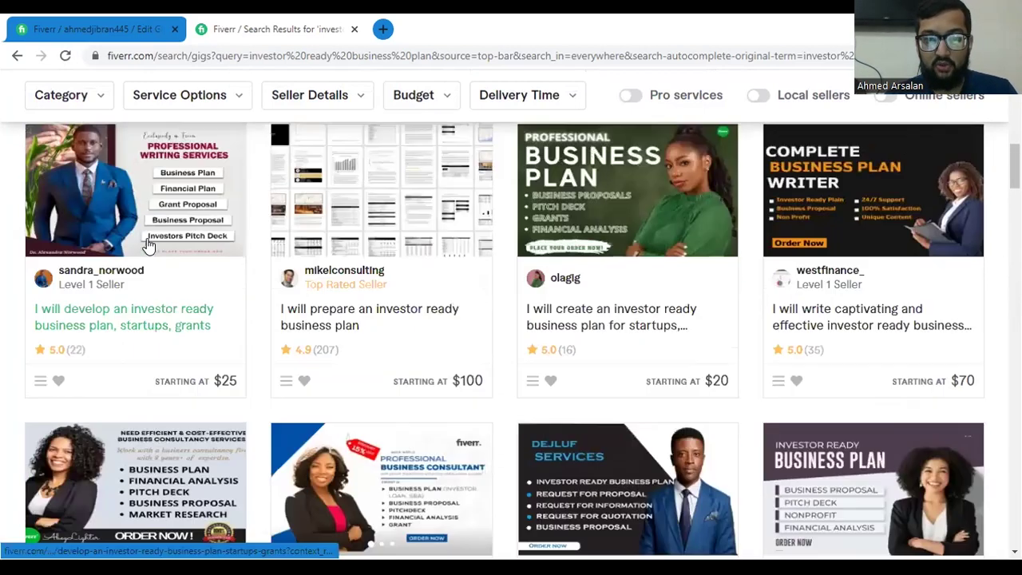
pyautogui.scroll(1, 146, 244)
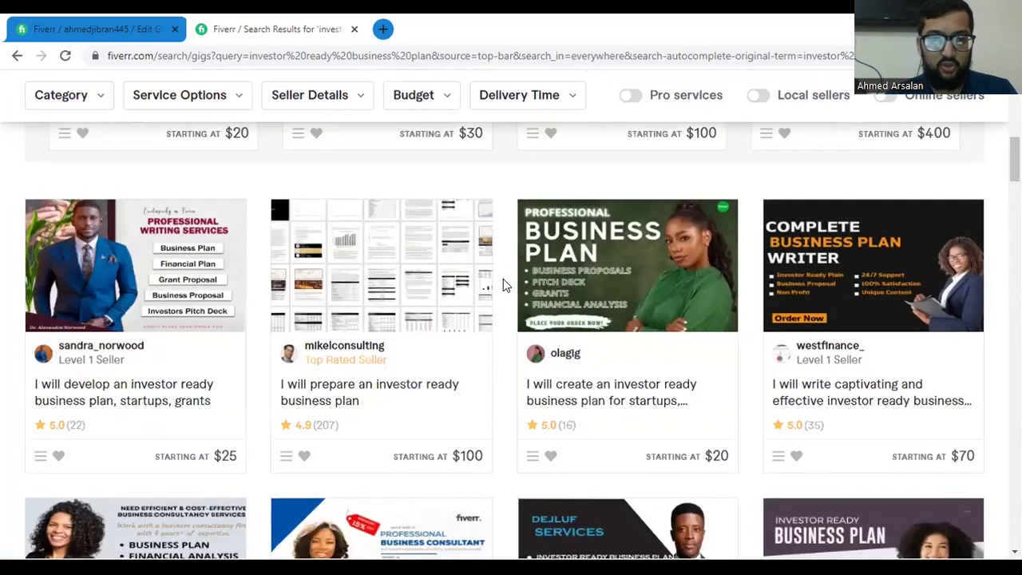
pyautogui.scroll(-4, 503, 283)
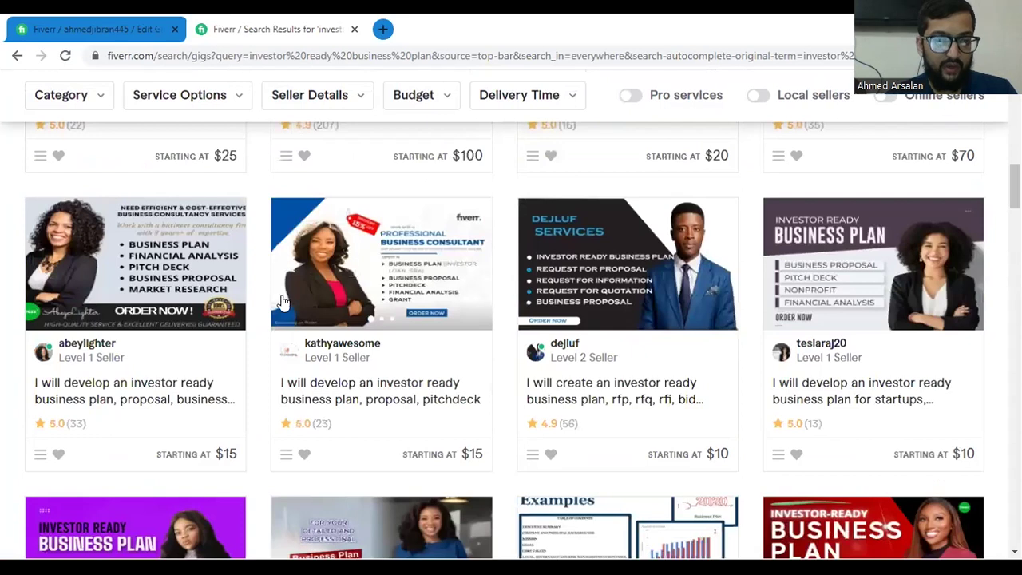
pyautogui.scroll(-1, 271, 311)
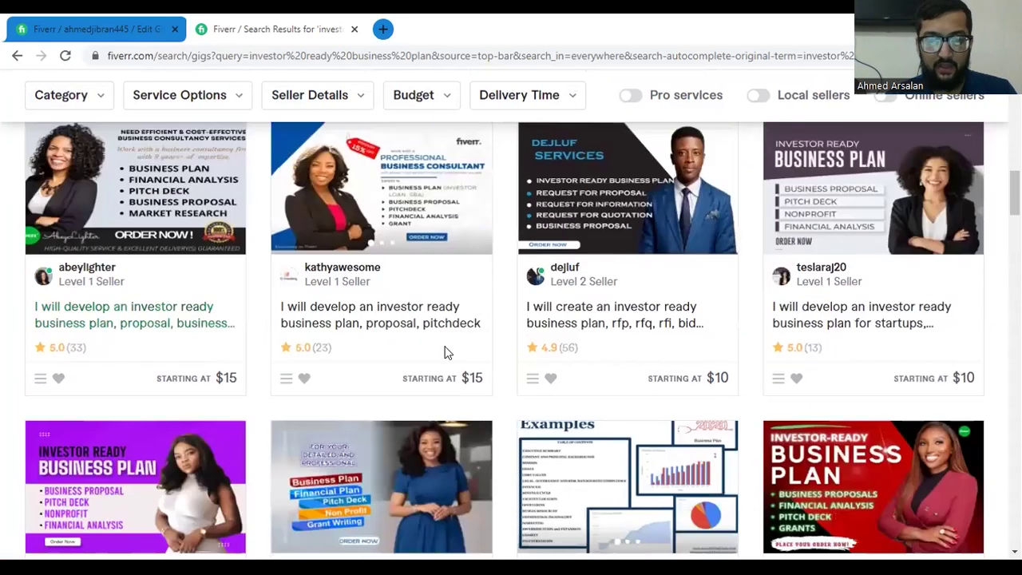
pyautogui.scroll(-1, 721, 399)
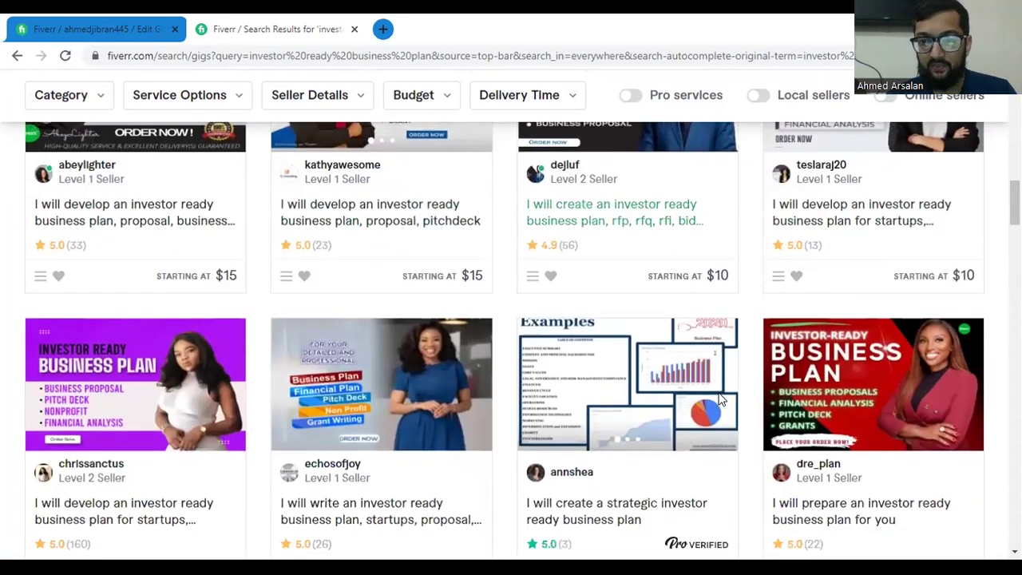
pyautogui.scroll(-2, 721, 399)
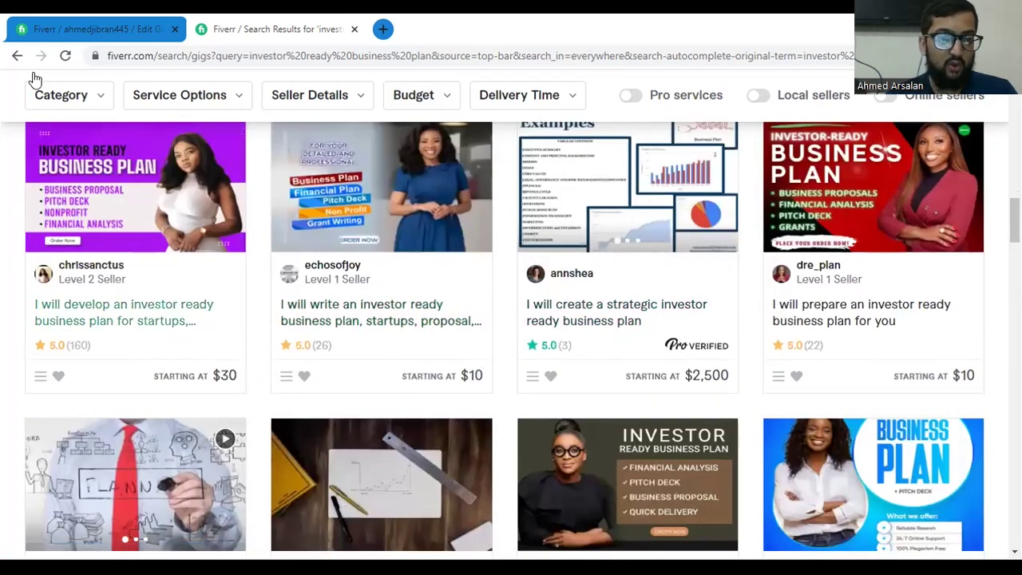
# Return to the gig being edited and set the package prices to $20 for Basic, $40 for Standard and $75 for Premium.
pyautogui.click(130, 30)
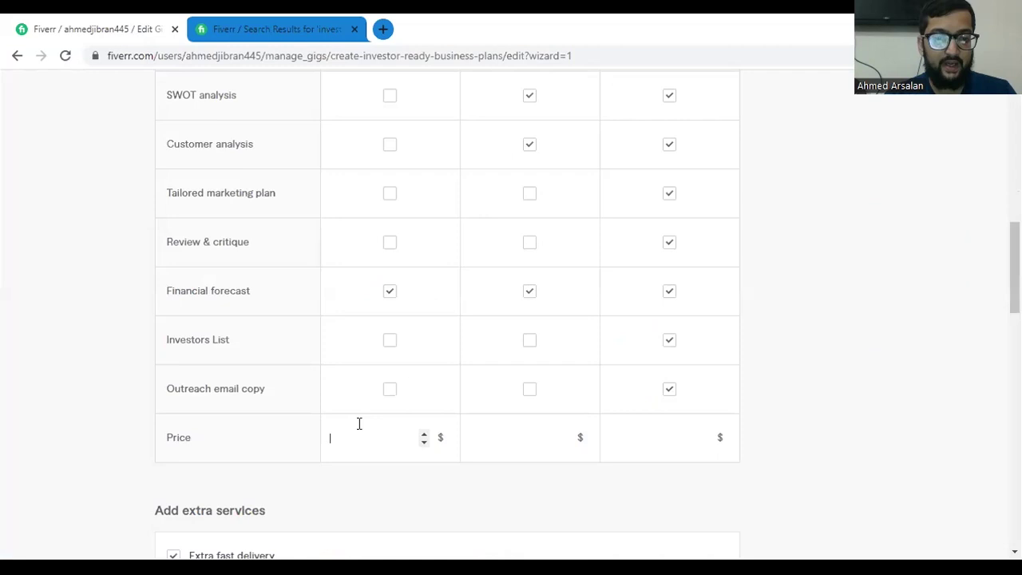
pyautogui.write('2')
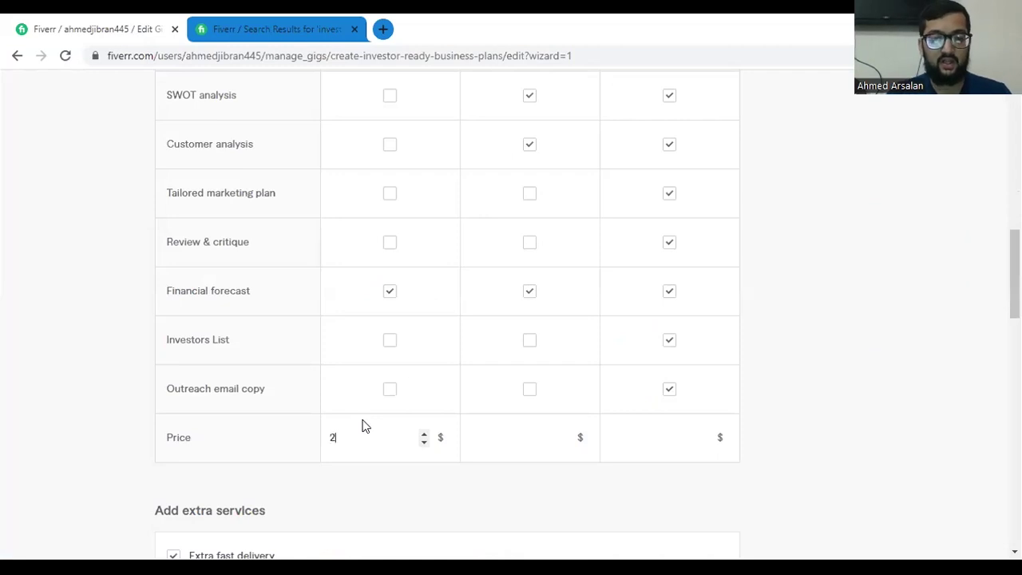
pyautogui.write('0')
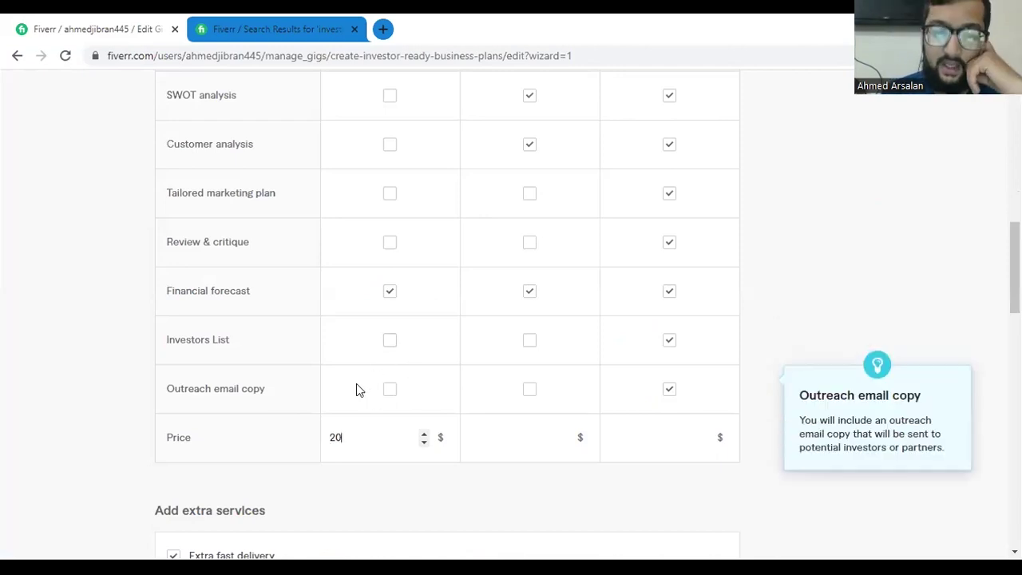
pyautogui.click(503, 434)
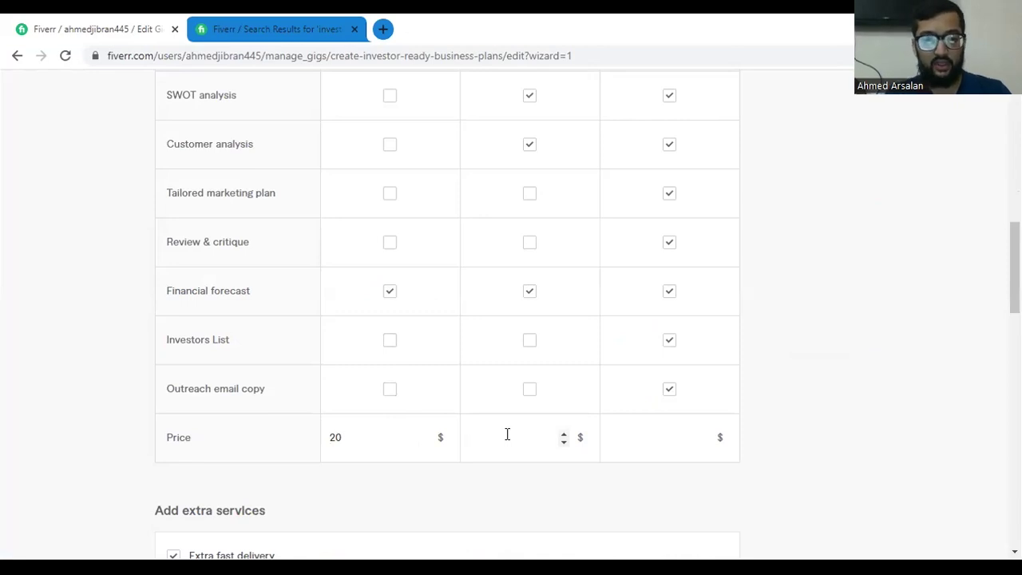
pyautogui.click(641, 439)
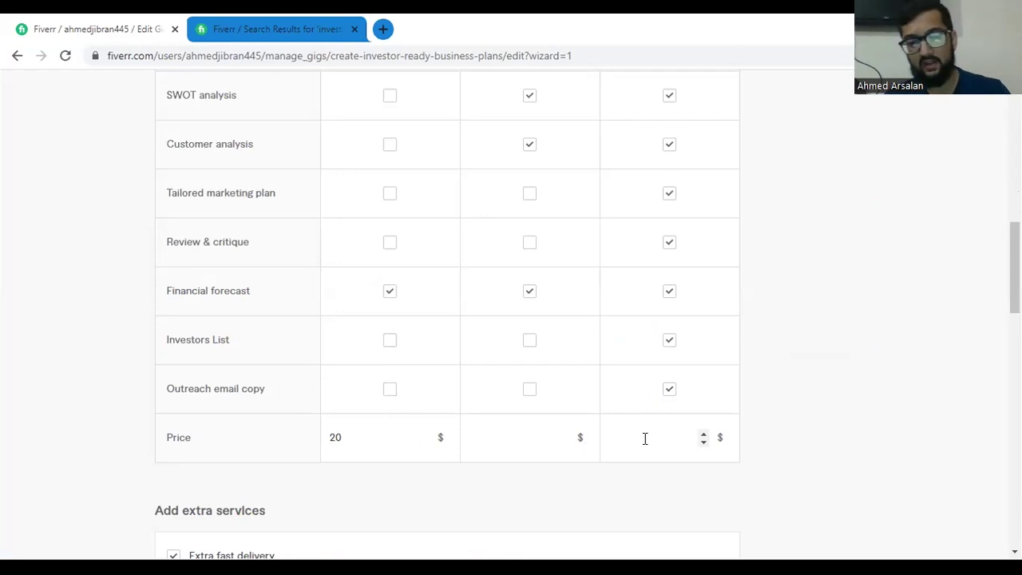
pyautogui.write('75')
pyautogui.click(522, 432)
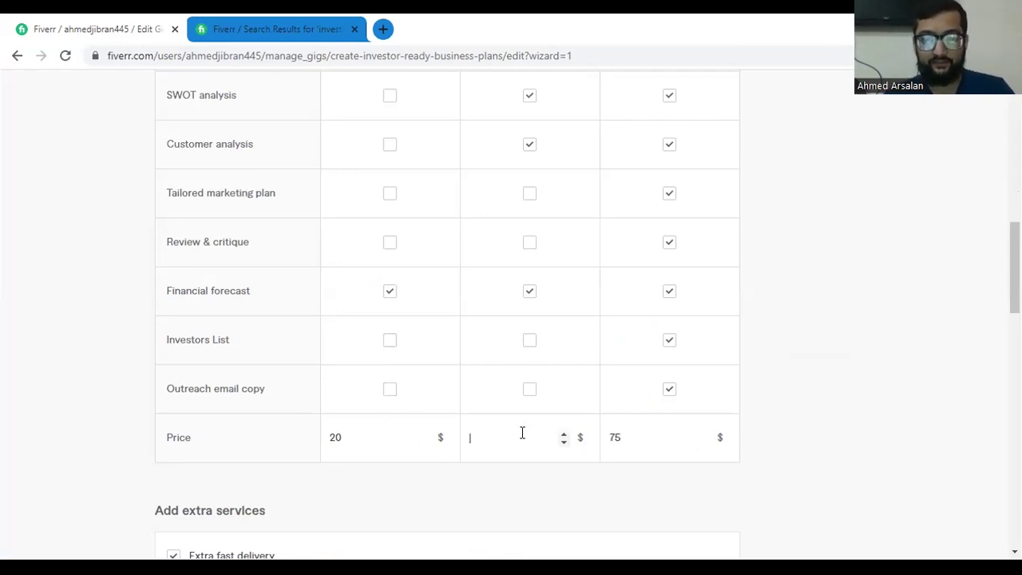
pyautogui.write('40')
# Set the Basic package's extra fast delivery to 1 day for an extra $10.
pyautogui.scroll(-2, 814, 423)
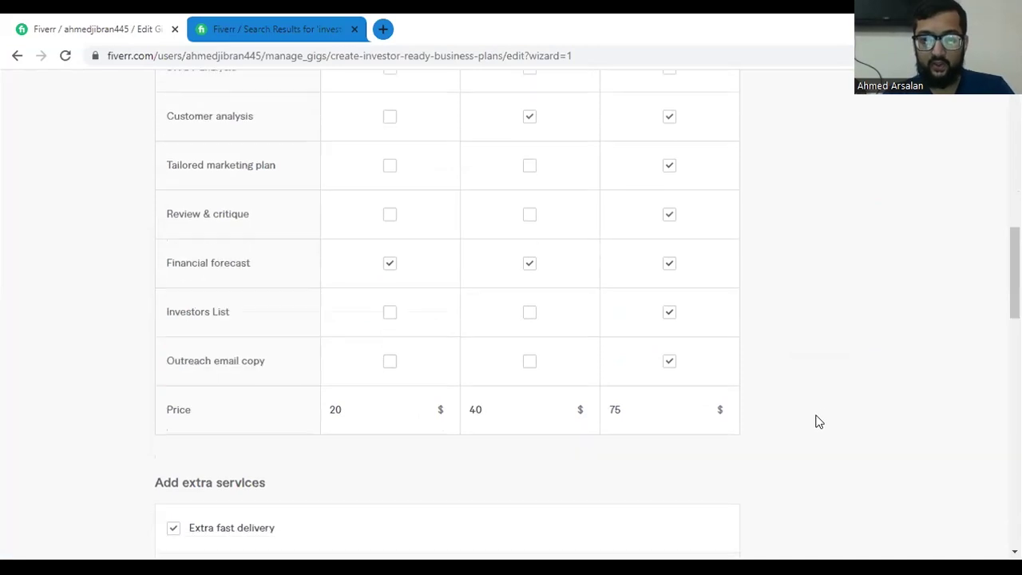
pyautogui.scroll(-1, 806, 427)
pyautogui.moveTo(349, 338)
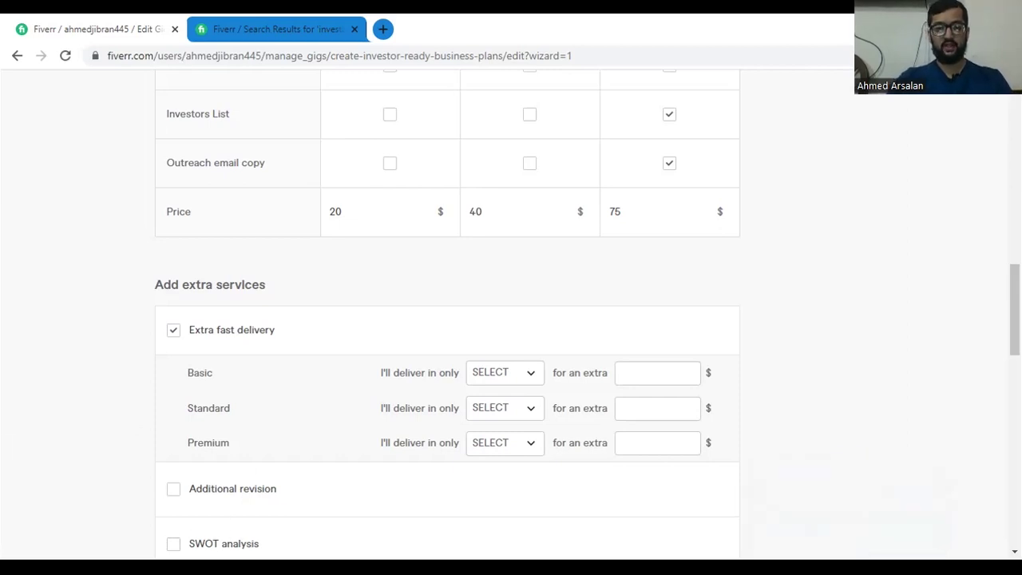
pyautogui.moveTo(339, 403)
pyautogui.click(481, 376)
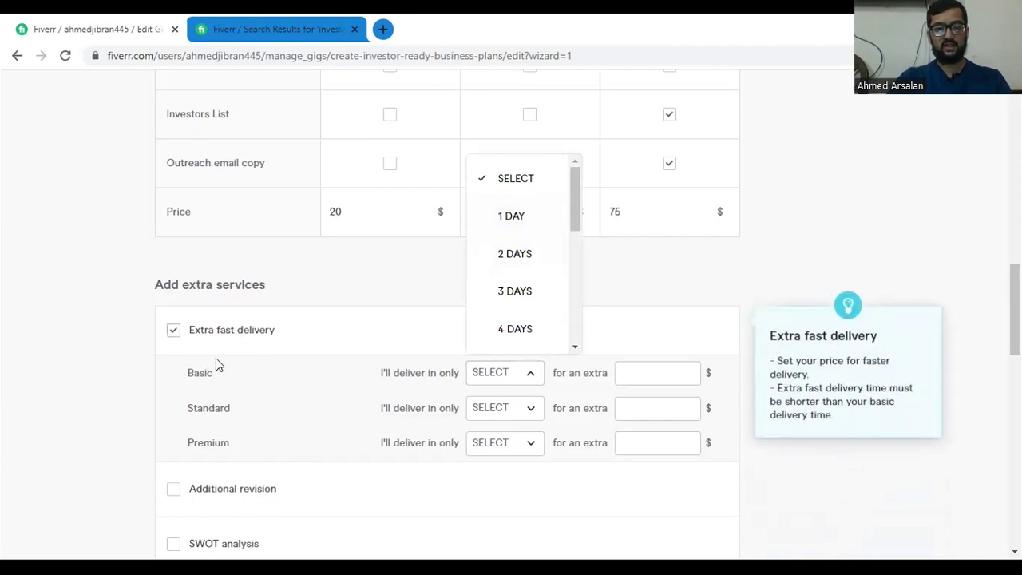
pyautogui.click(515, 226)
pyautogui.click(662, 376)
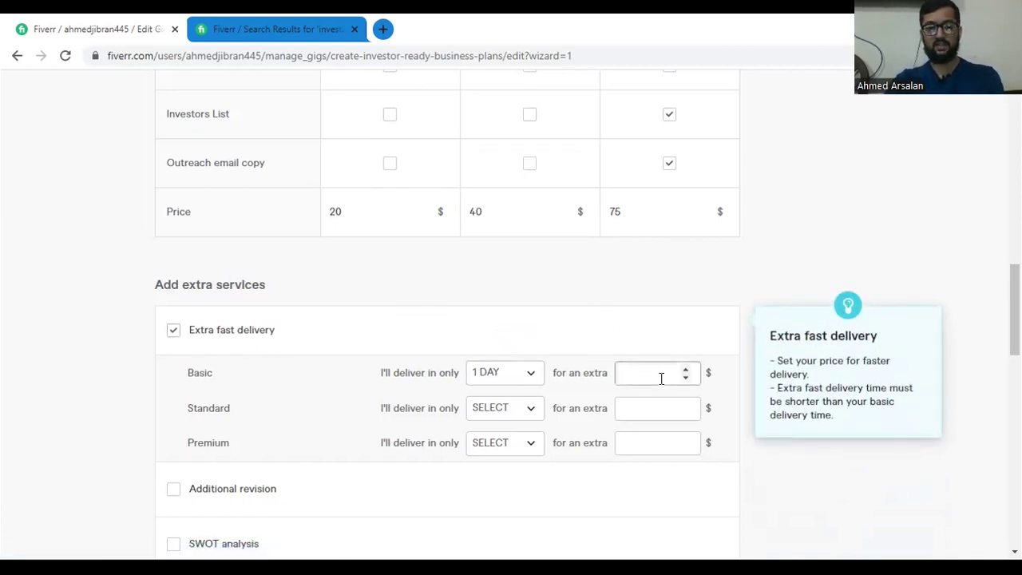
pyautogui.write('10')
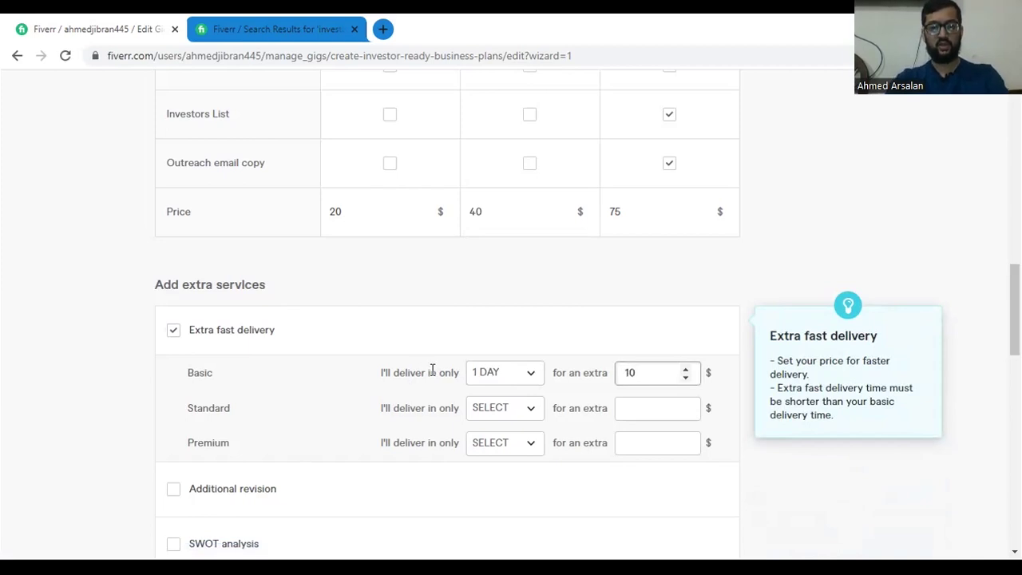
# Set the Standard package's extra fast delivery to 3 days for an extra $20.
pyautogui.click(493, 405)
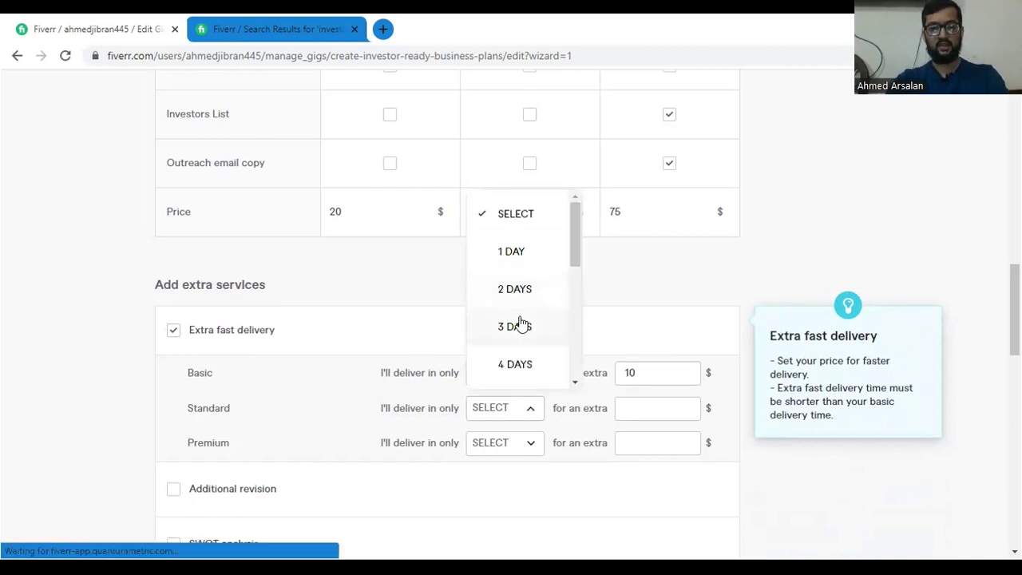
pyautogui.click(522, 326)
pyautogui.click(643, 411)
pyautogui.write('20')
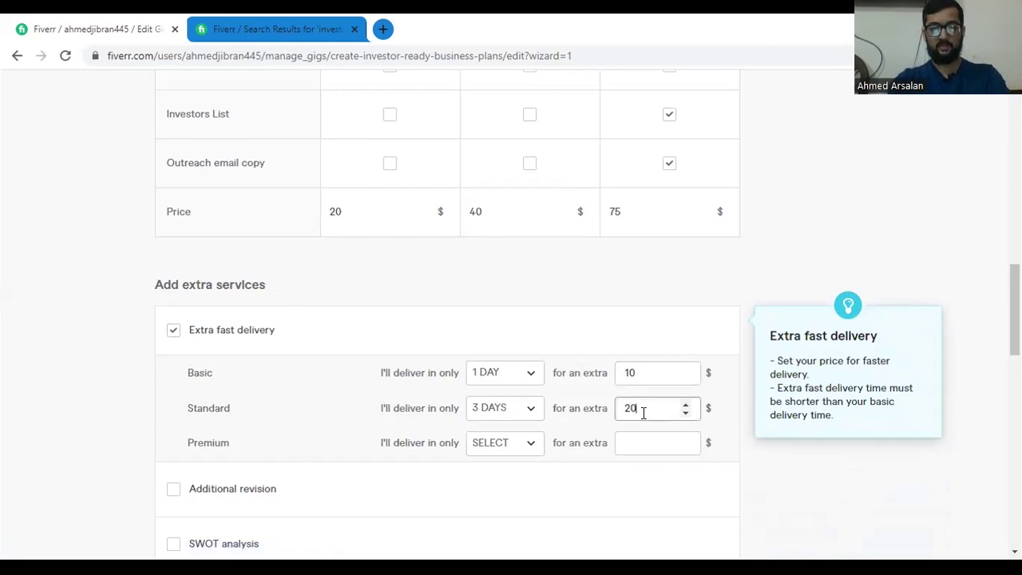
# Set the Premium package's extra fast delivery to 3 days for an extra $35.
pyautogui.click(485, 442)
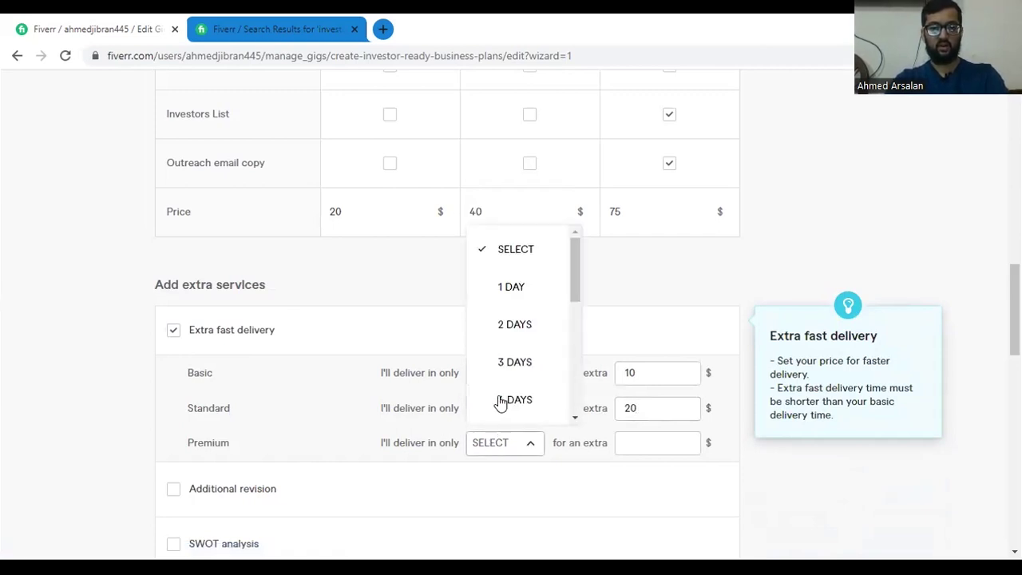
pyautogui.click(523, 360)
pyautogui.click(650, 436)
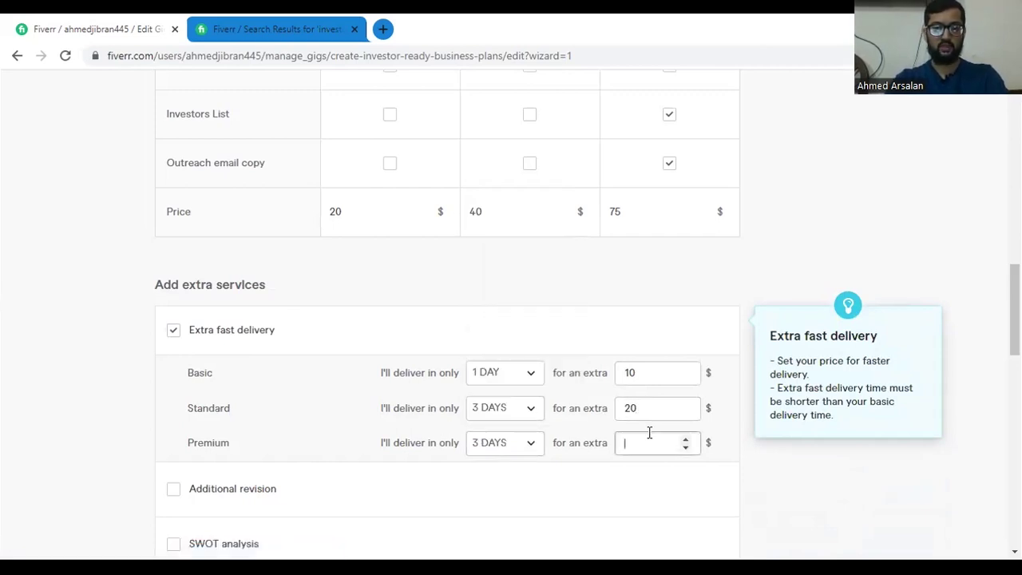
pyautogui.write('35')
pyautogui.click(558, 297)
# Check the revisions included in each package and offer an additional revision as an extra service for $5.
pyautogui.scroll(-1, 558, 298)
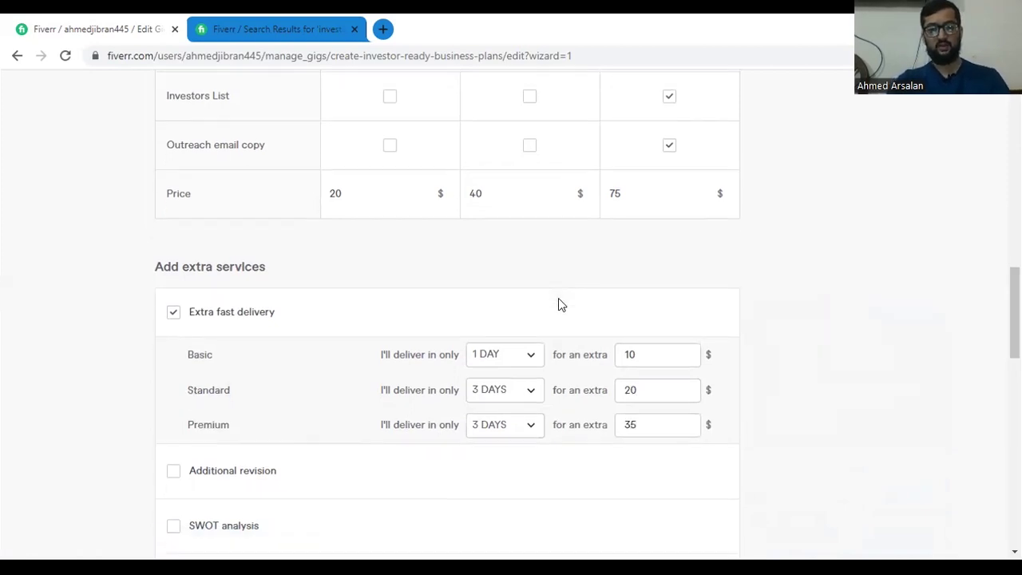
pyautogui.scroll(-1, 558, 304)
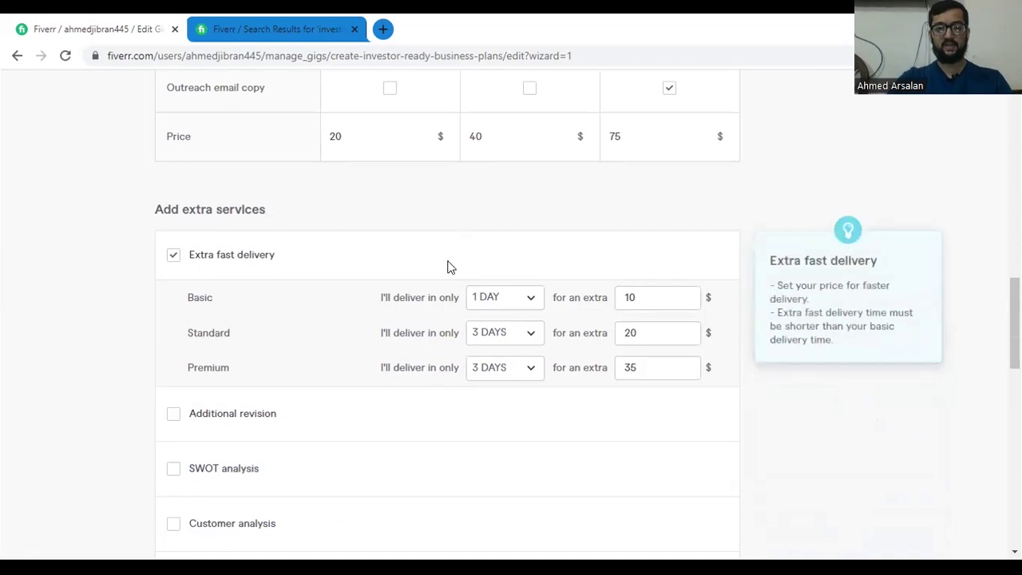
pyautogui.scroll(-1, 344, 392)
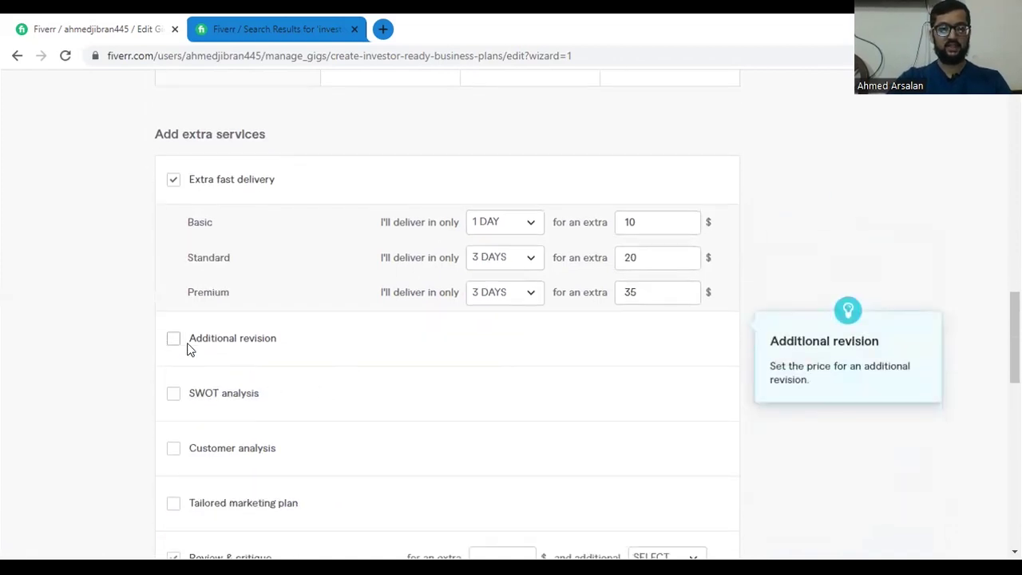
pyautogui.scroll(6, 190, 349)
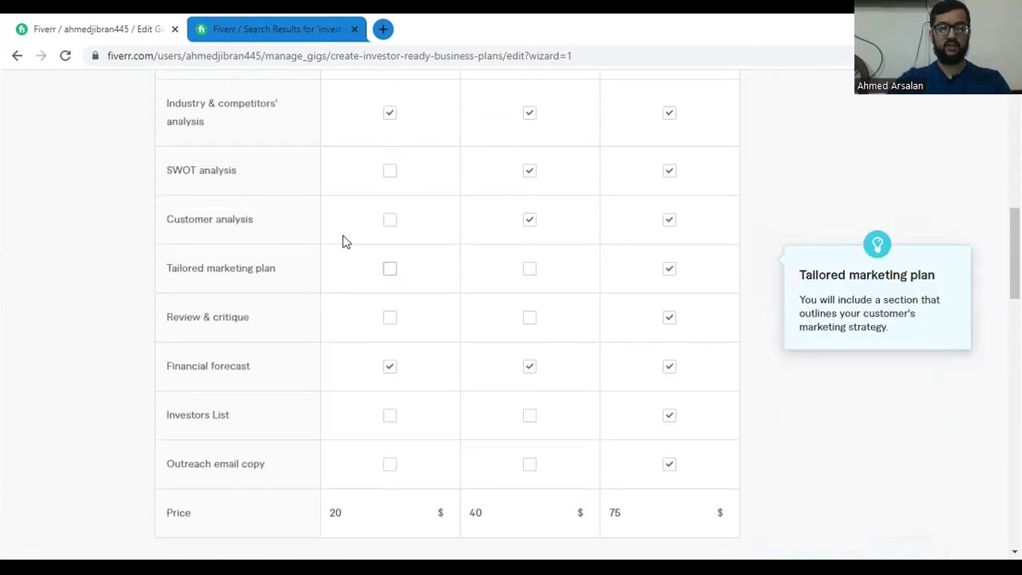
pyautogui.scroll(3, 335, 240)
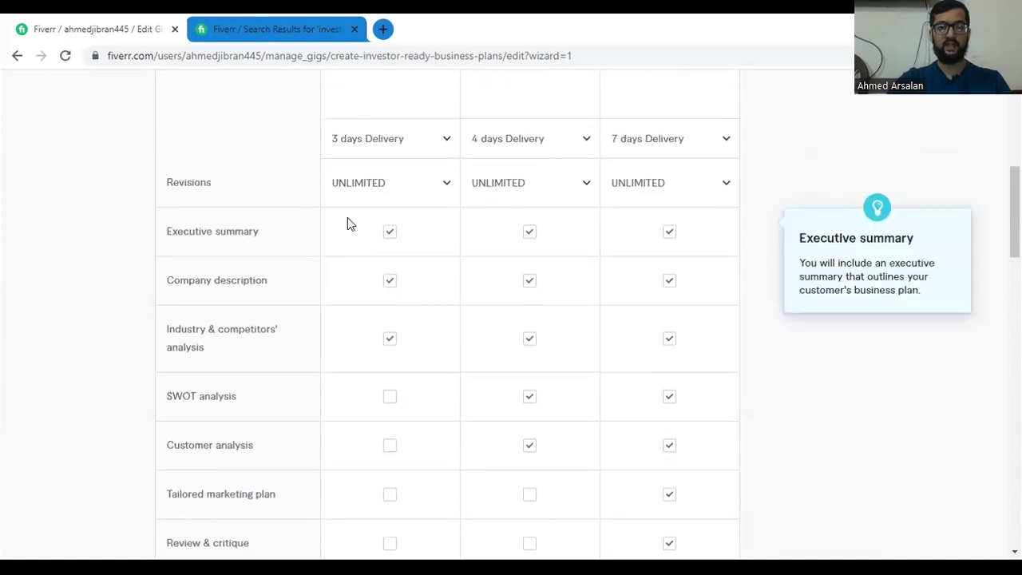
pyautogui.scroll(-3, 347, 221)
pyautogui.scroll(-8, 346, 218)
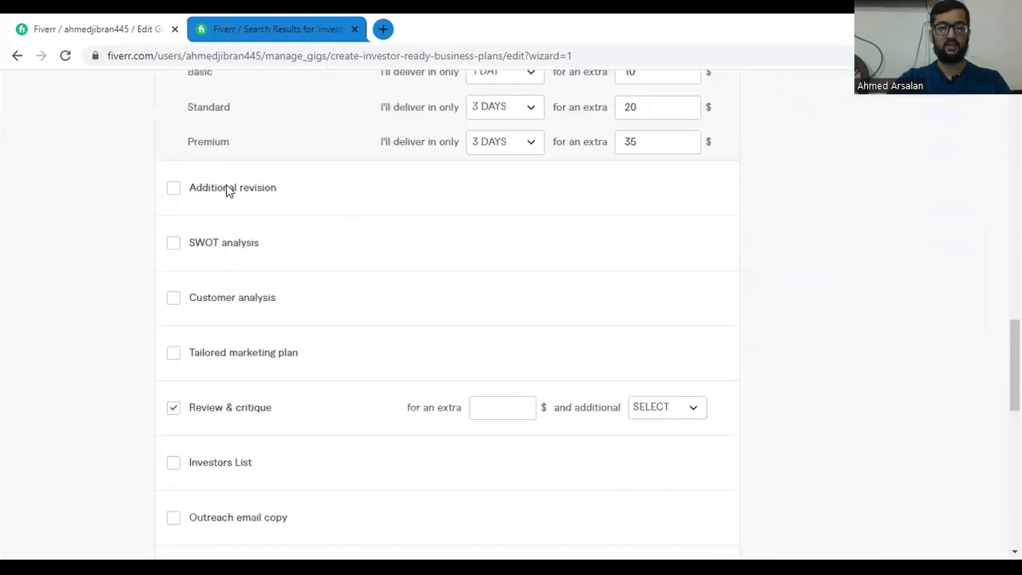
pyautogui.click(203, 188)
pyautogui.click(486, 192)
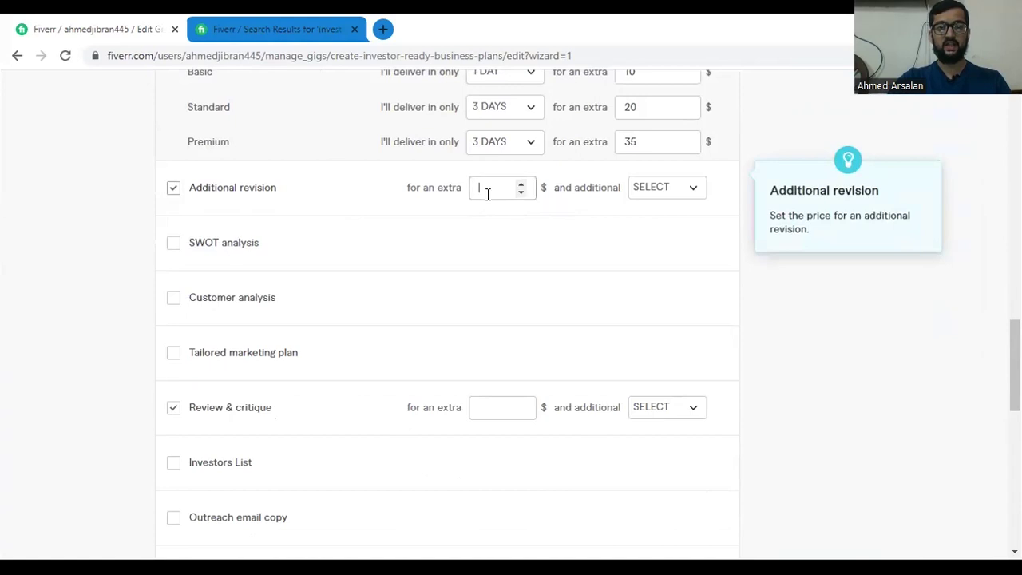
pyautogui.write('5')
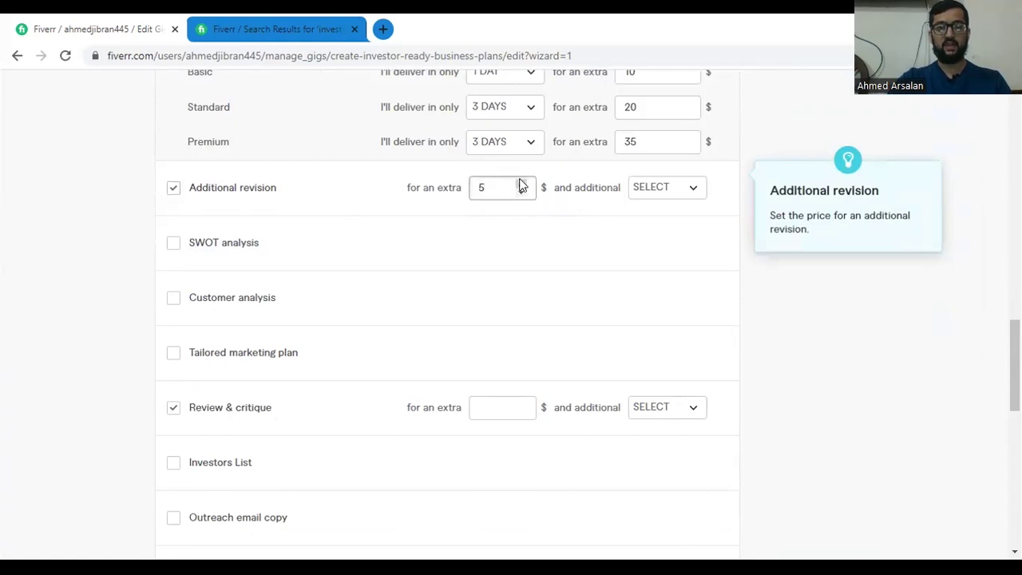
pyautogui.click(656, 195)
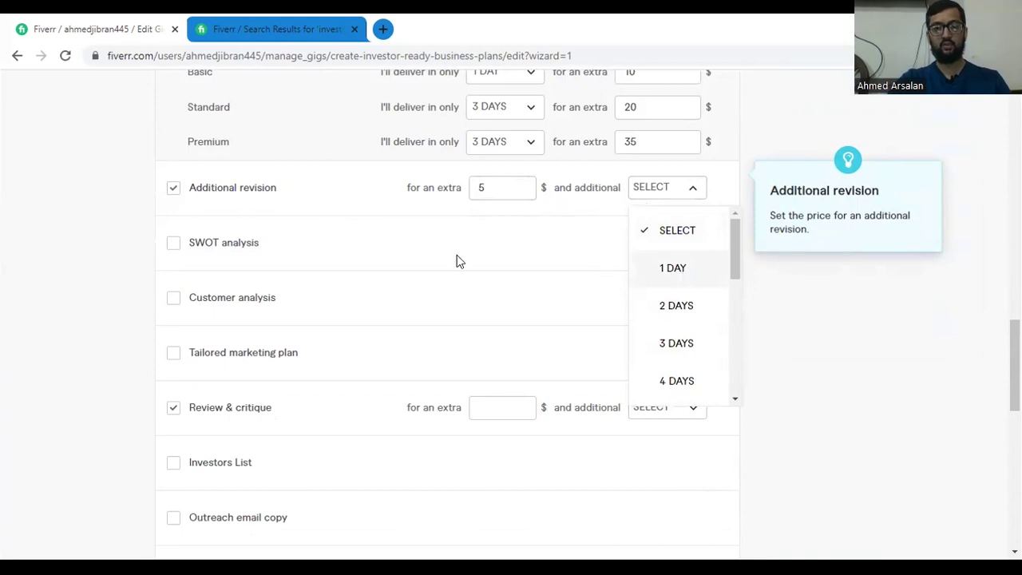
pyautogui.click(136, 224)
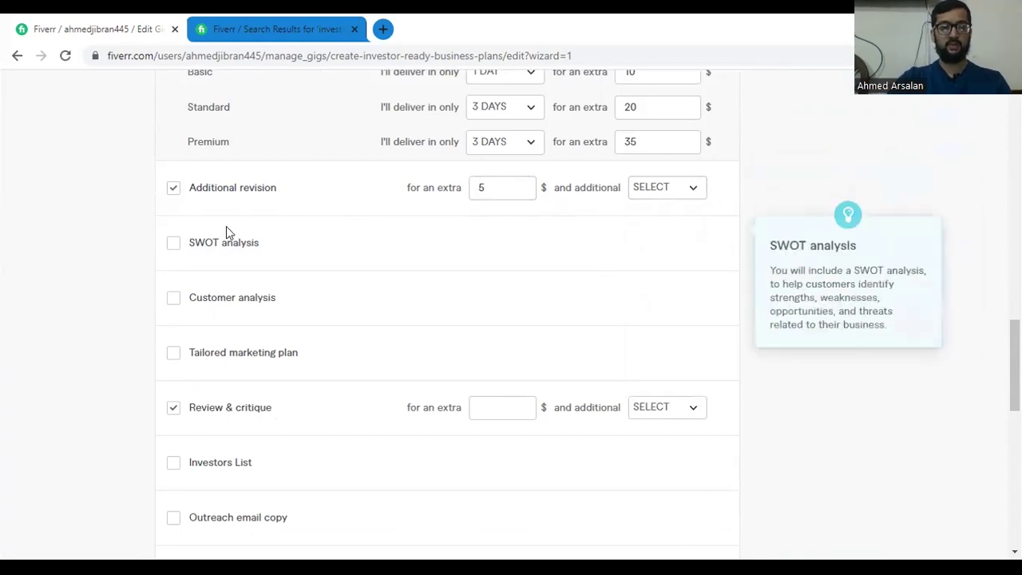
# Check which packages include SWOT analysis and offer it as an extra service for $5 and 1 additional day.
pyautogui.moveTo(189, 244)
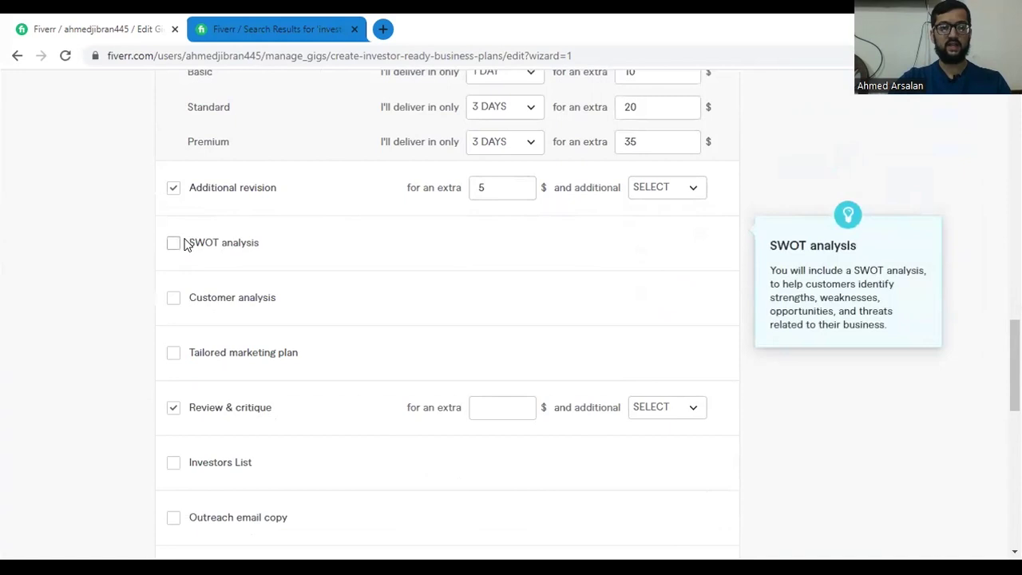
pyautogui.scroll(10, 185, 242)
pyautogui.moveTo(276, 252)
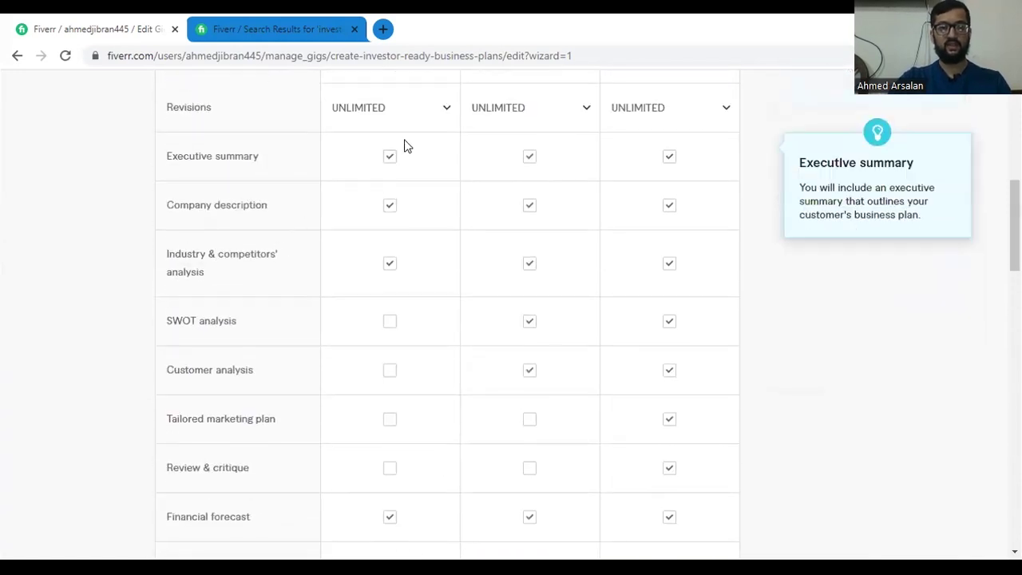
pyautogui.moveTo(257, 345)
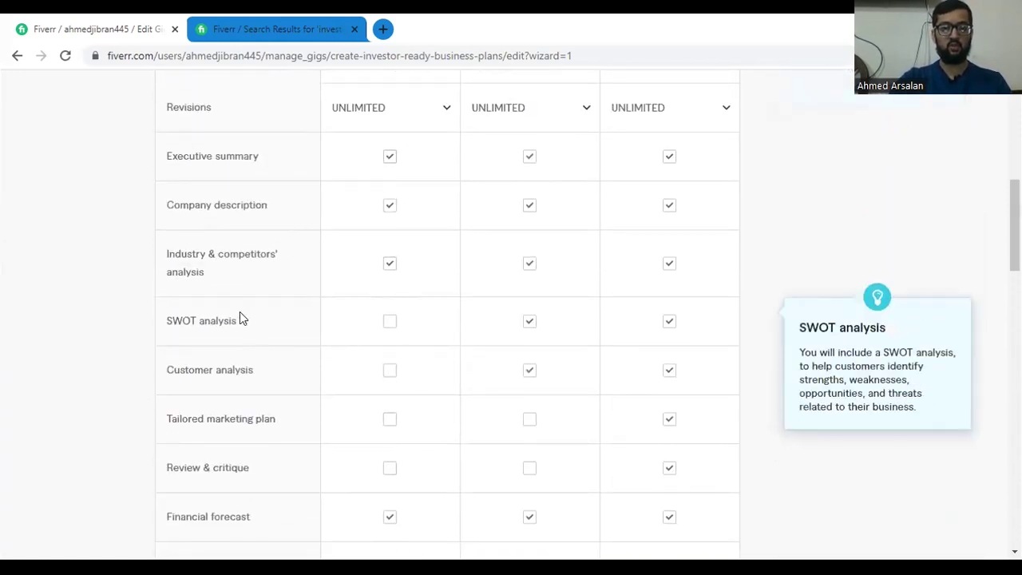
pyautogui.moveTo(549, 396)
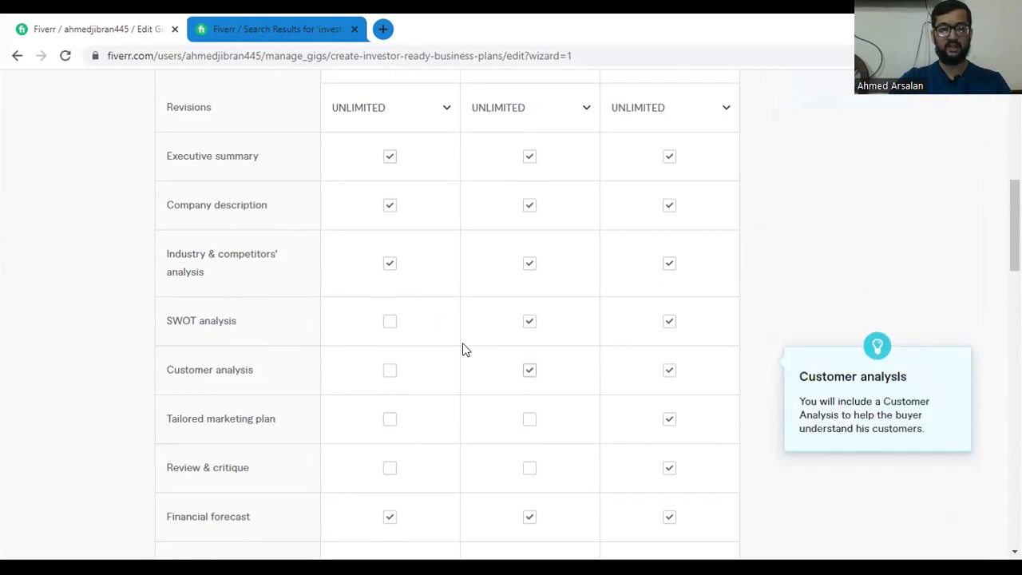
pyautogui.scroll(-5, 461, 347)
pyautogui.scroll(-6, 431, 292)
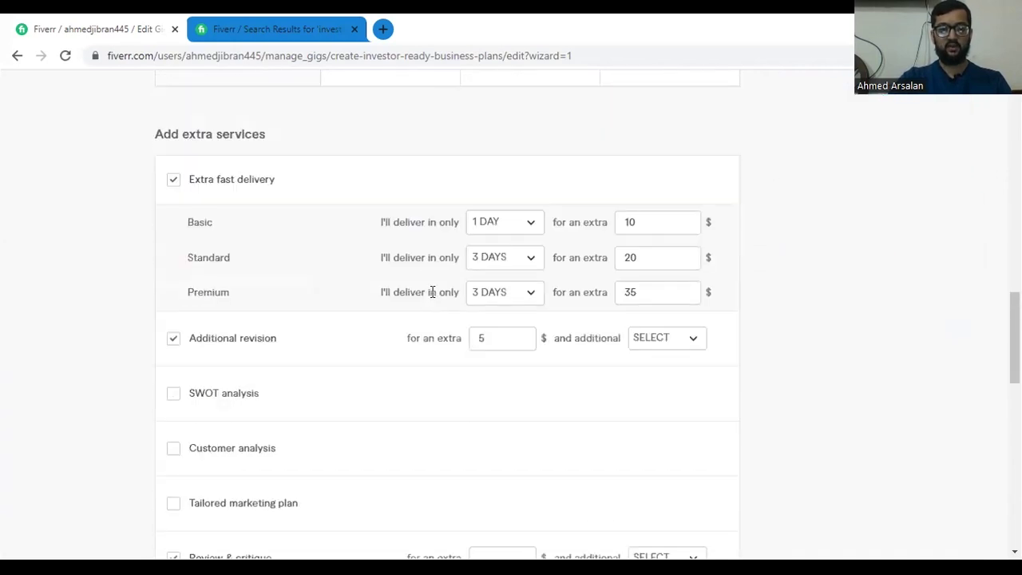
pyautogui.scroll(3, 431, 292)
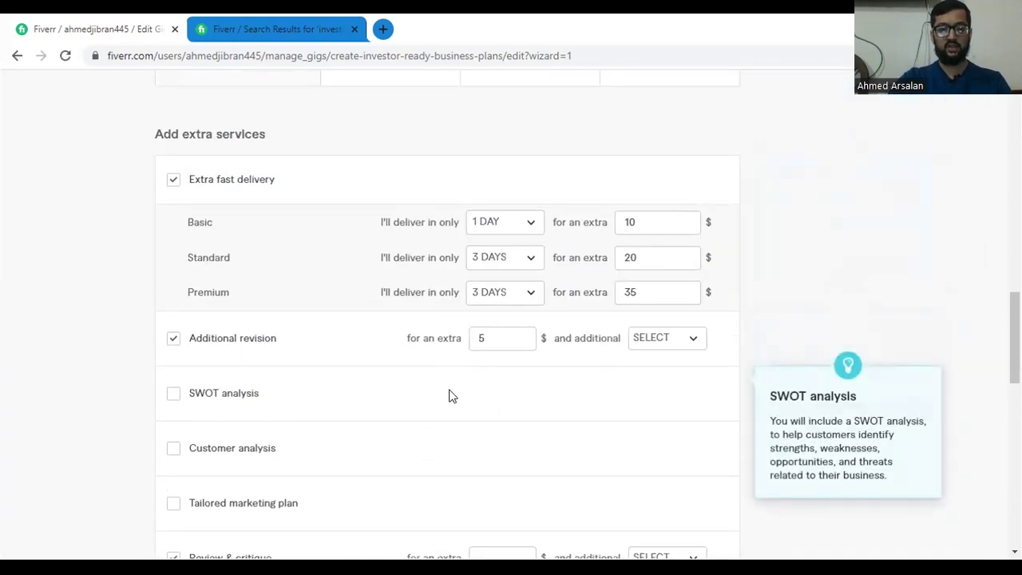
pyautogui.click(201, 394)
pyautogui.click(520, 392)
pyautogui.write('5')
pyautogui.click(674, 397)
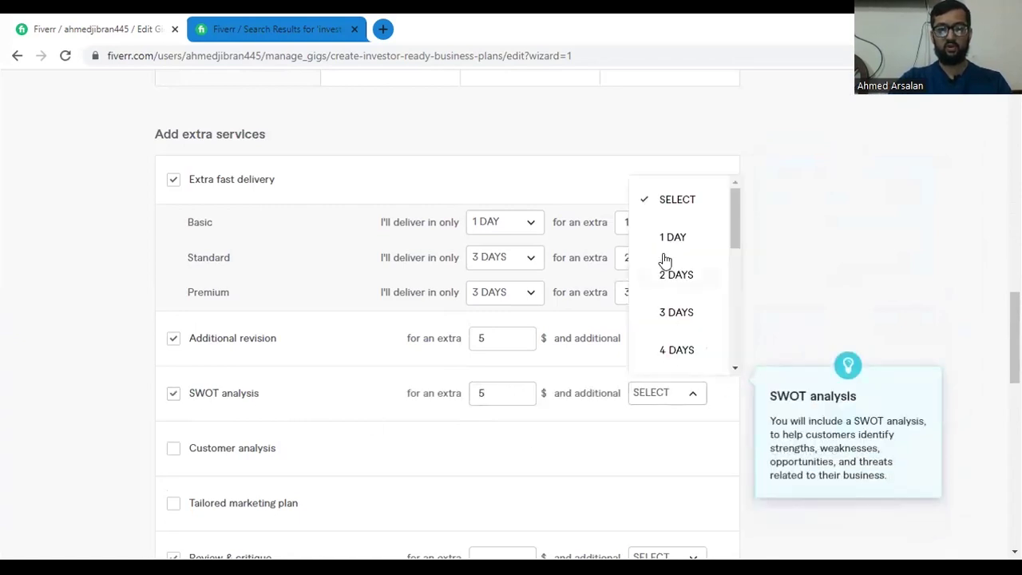
pyautogui.click(662, 237)
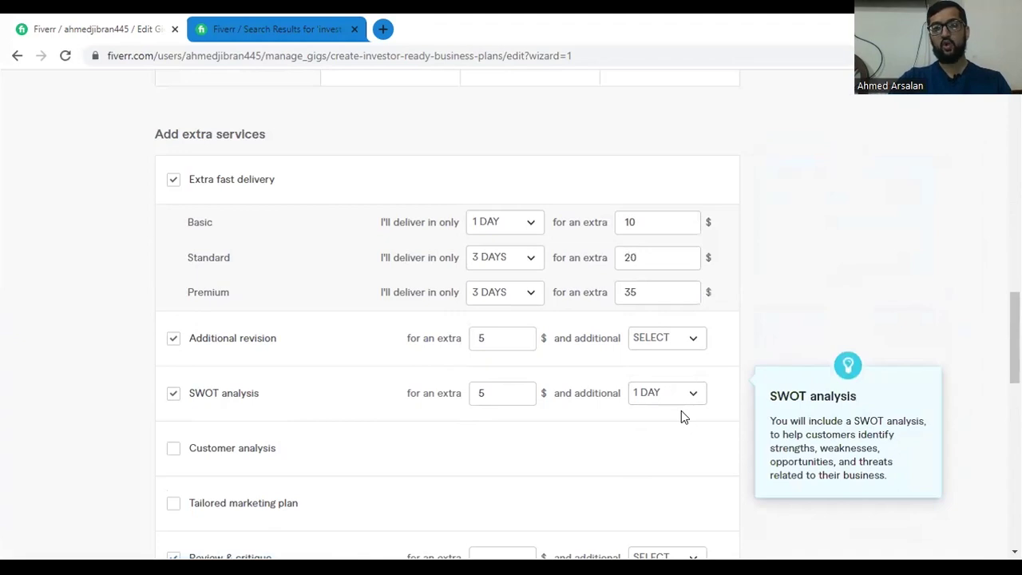
# Try to save the gig's packages and pricing, and remove Review & critique from the extra services.
pyautogui.scroll(-1, 434, 376)
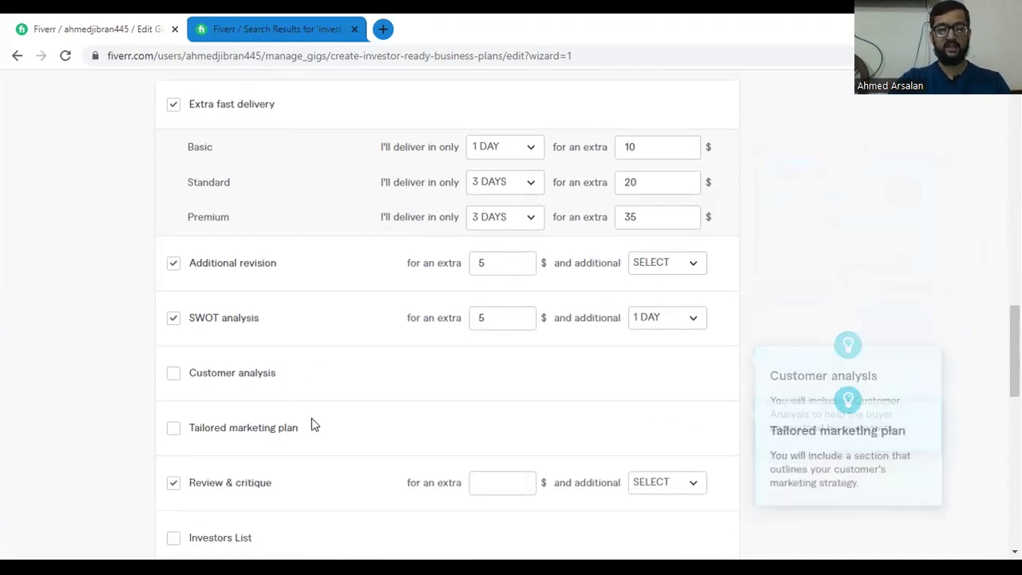
pyautogui.scroll(-1, 313, 415)
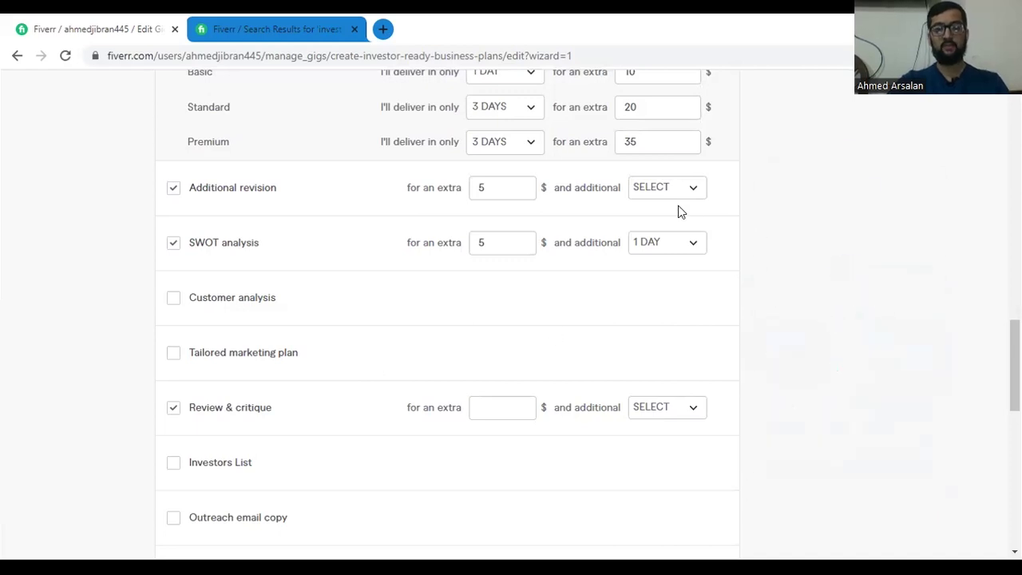
pyautogui.scroll(-1, 684, 269)
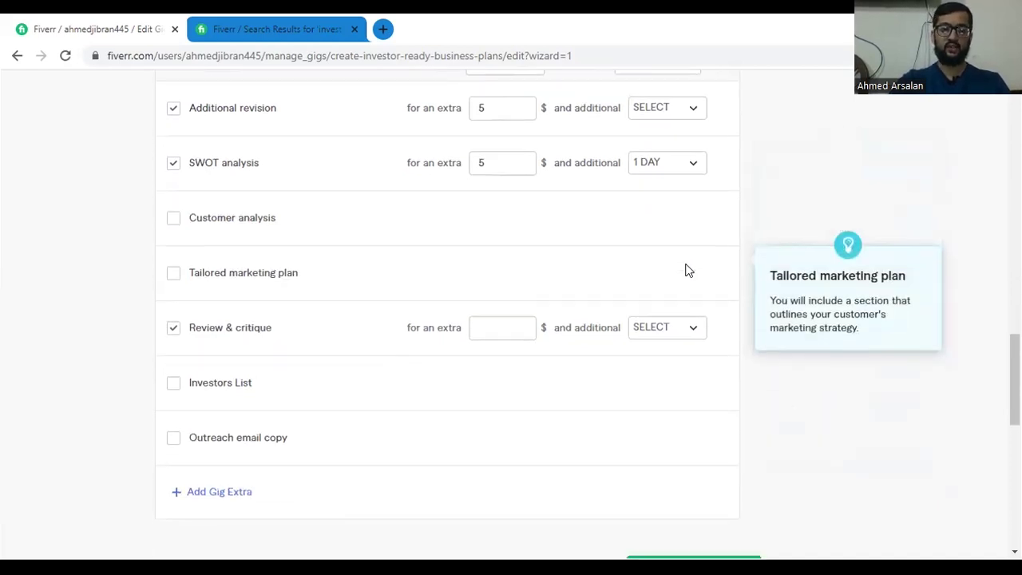
pyautogui.scroll(-1, 685, 269)
pyautogui.click(674, 504)
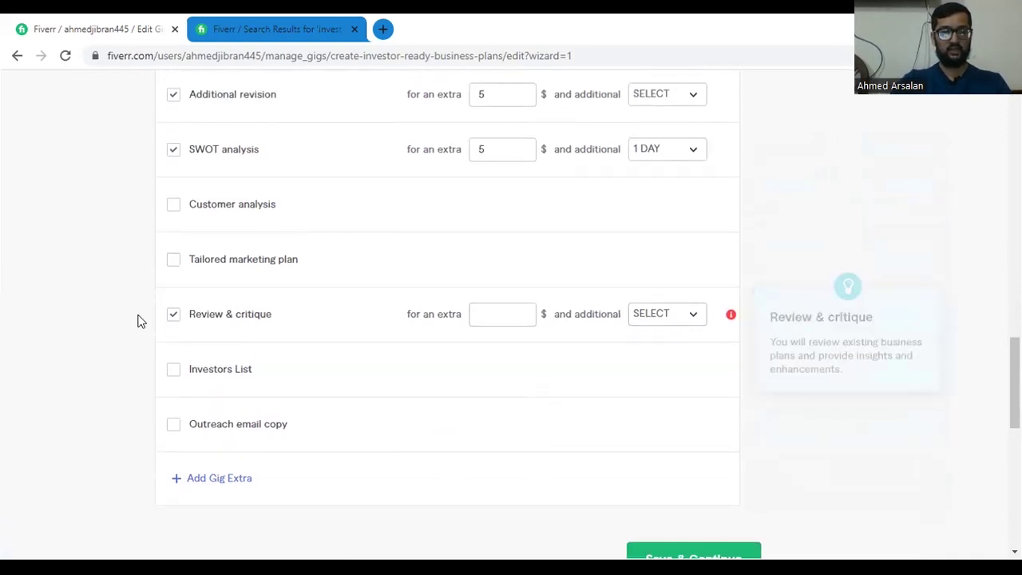
pyautogui.click(174, 315)
pyautogui.scroll(-2, 497, 338)
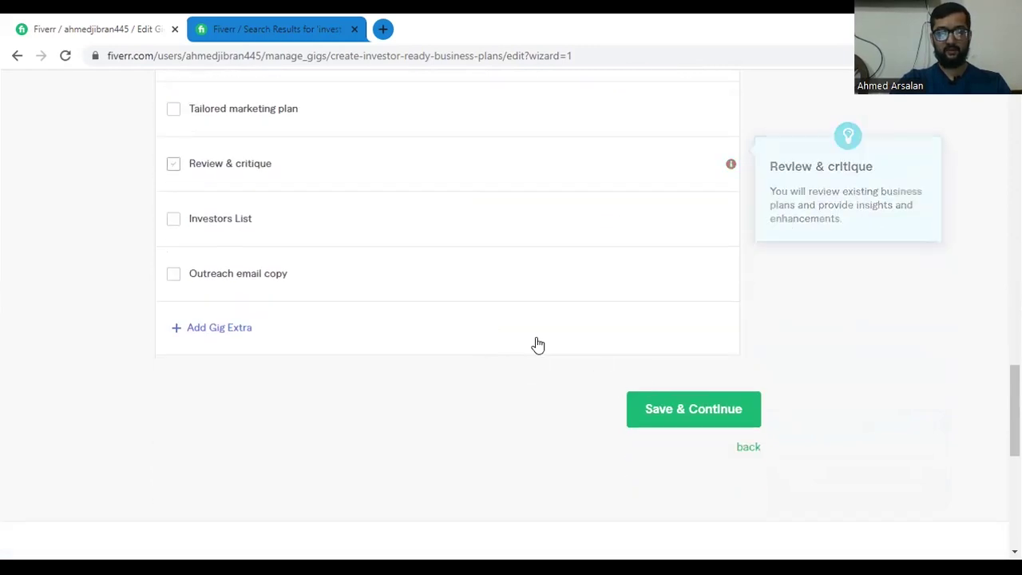
pyautogui.scroll(2, 191, 187)
pyautogui.scroll(-2, 435, 306)
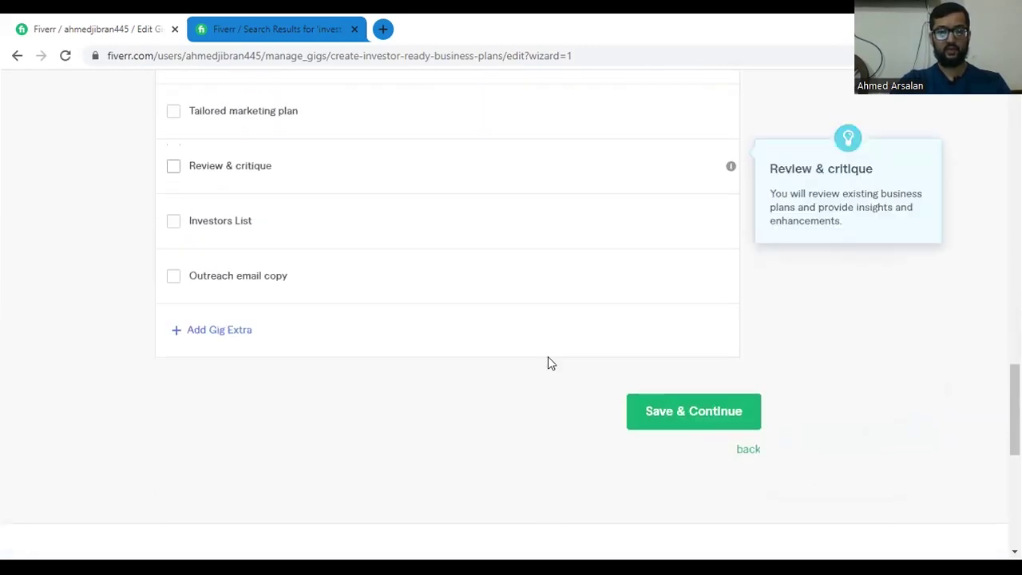
# Save the pricing section, continue to the description, and open the gig description with "Greetings,".
pyautogui.click(670, 399)
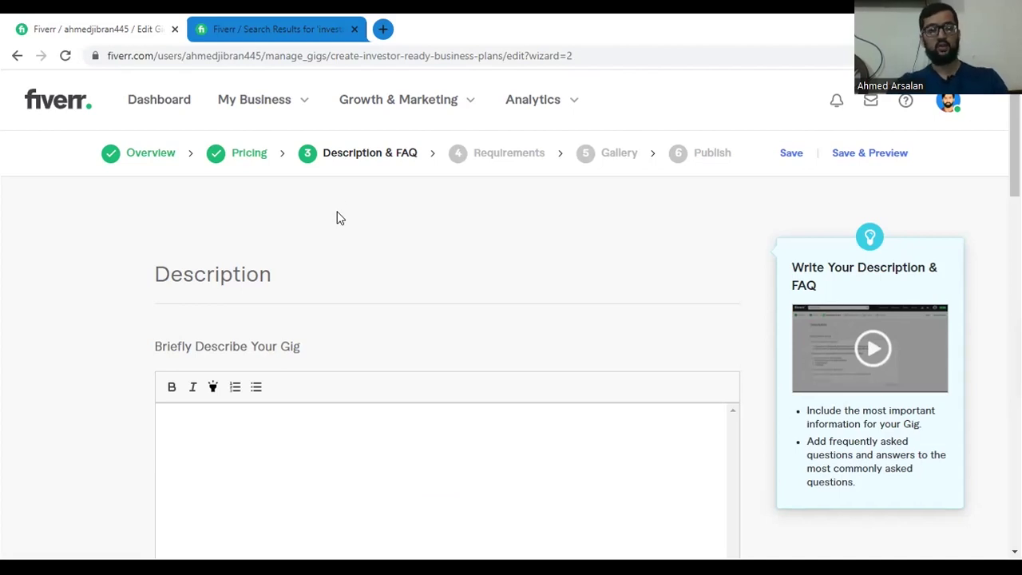
pyautogui.scroll(-2, 335, 219)
pyautogui.click(297, 311)
pyautogui.write('Greetings,')
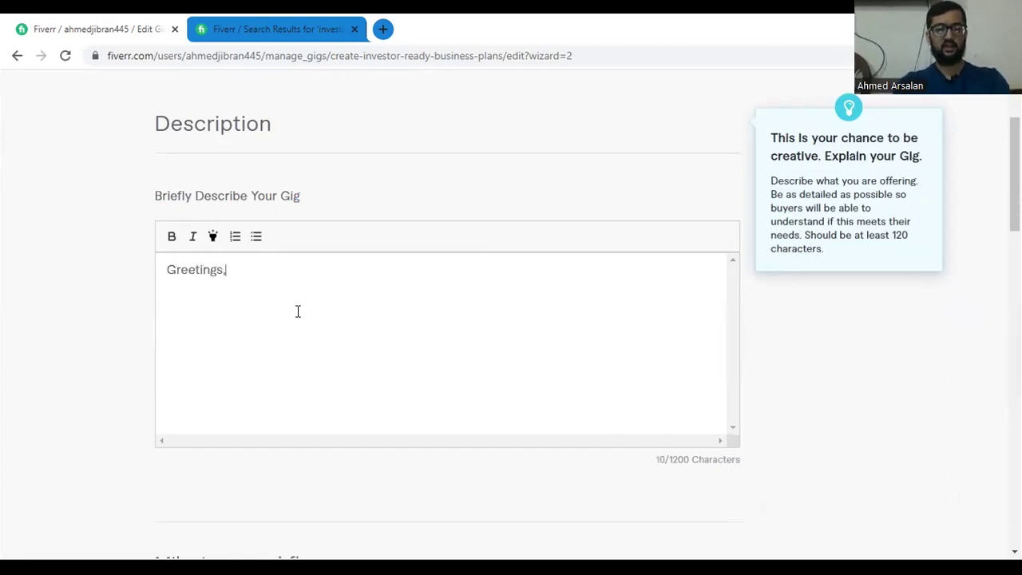
# Add below the greeting: "If you are looking for a quality work within limited budget by a professional Chartered Accountant, you have reached the right gig!".
pyautogui.write('Than')
pyautogui.press('BackSpace')
pyautogui.press('BackSpace')
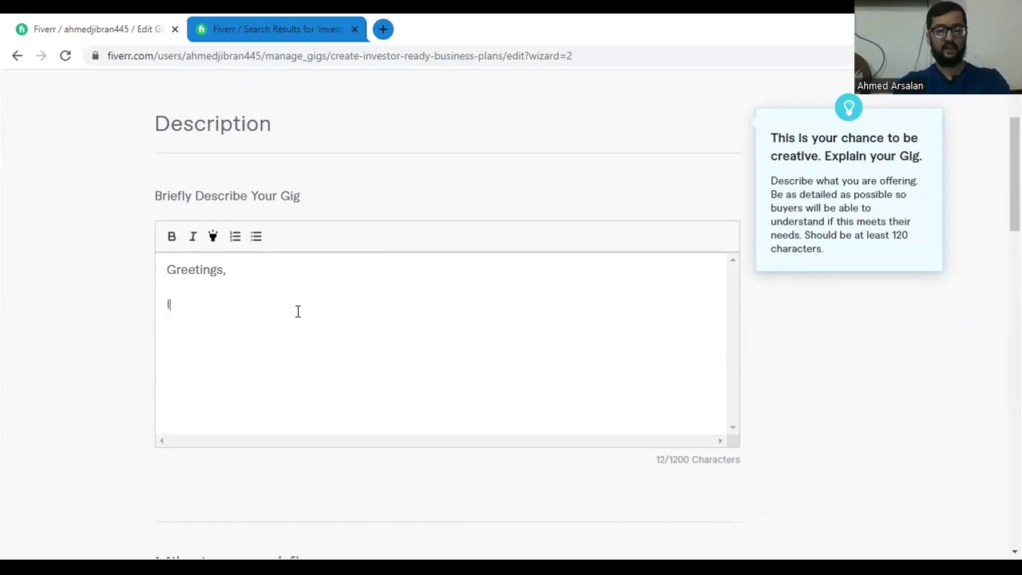
pyautogui.write('u ar')
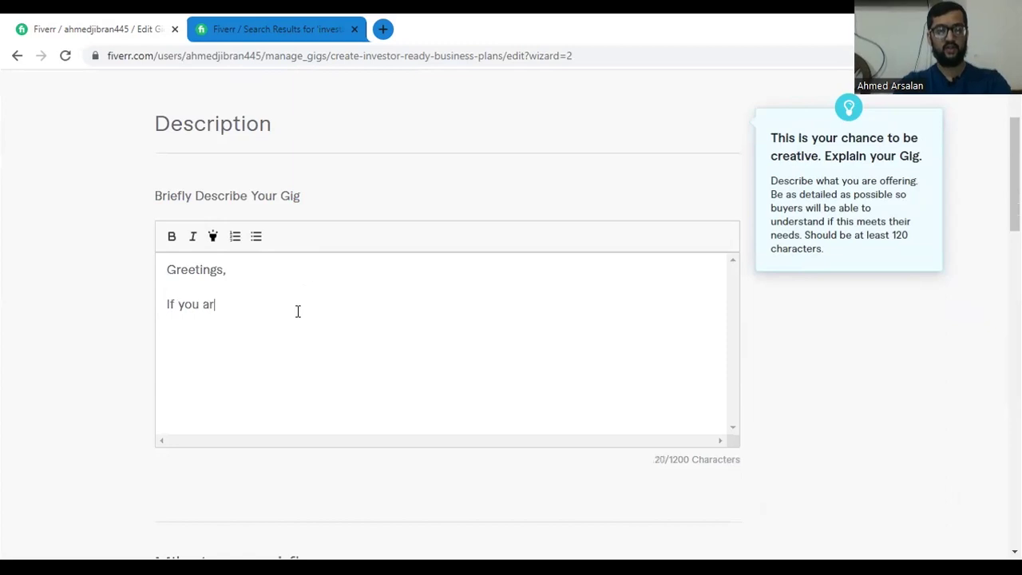
pyautogui.write('e looking ')
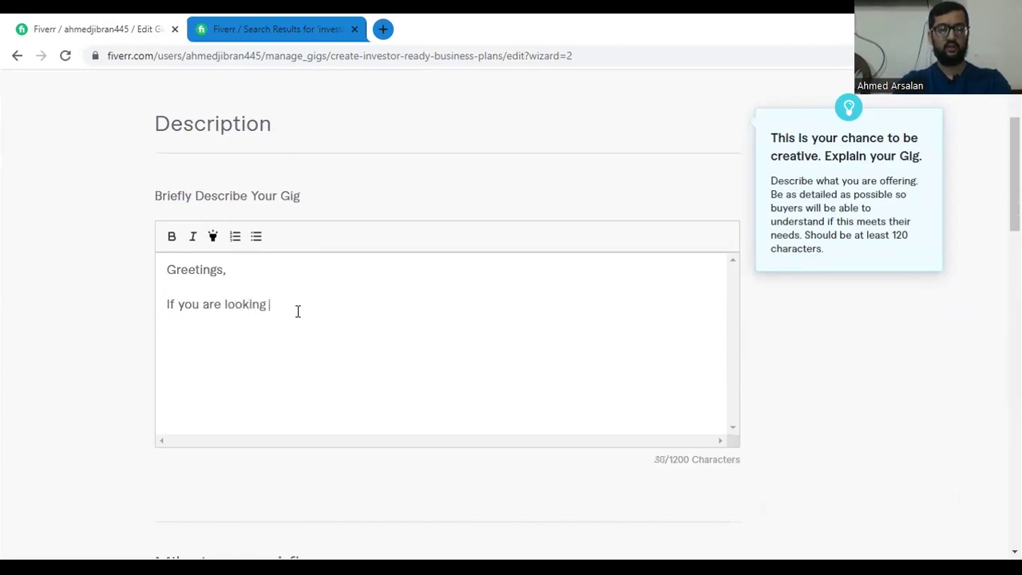
pyautogui.write('for a quality work with')
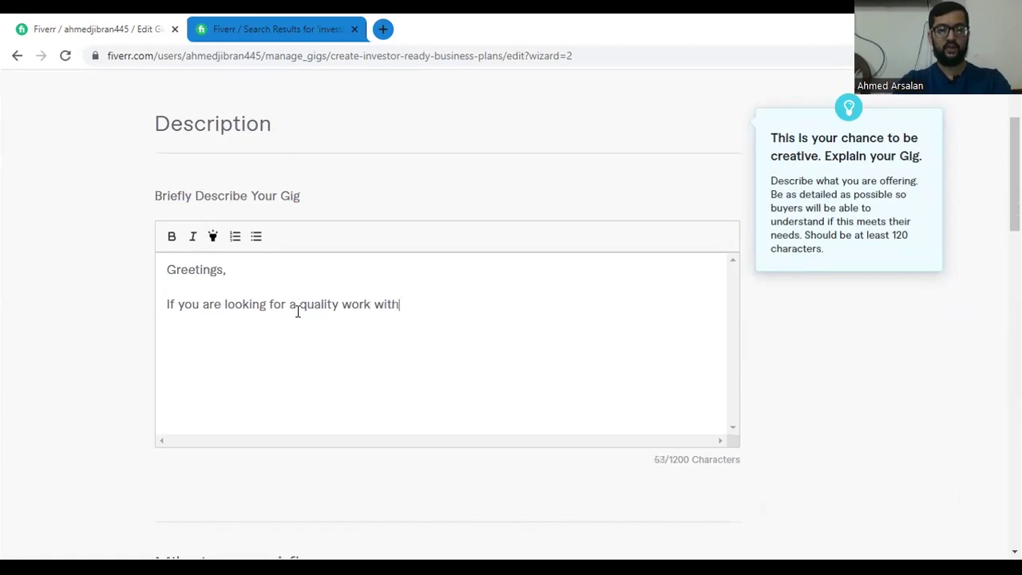
pyautogui.write('in limited budget b')
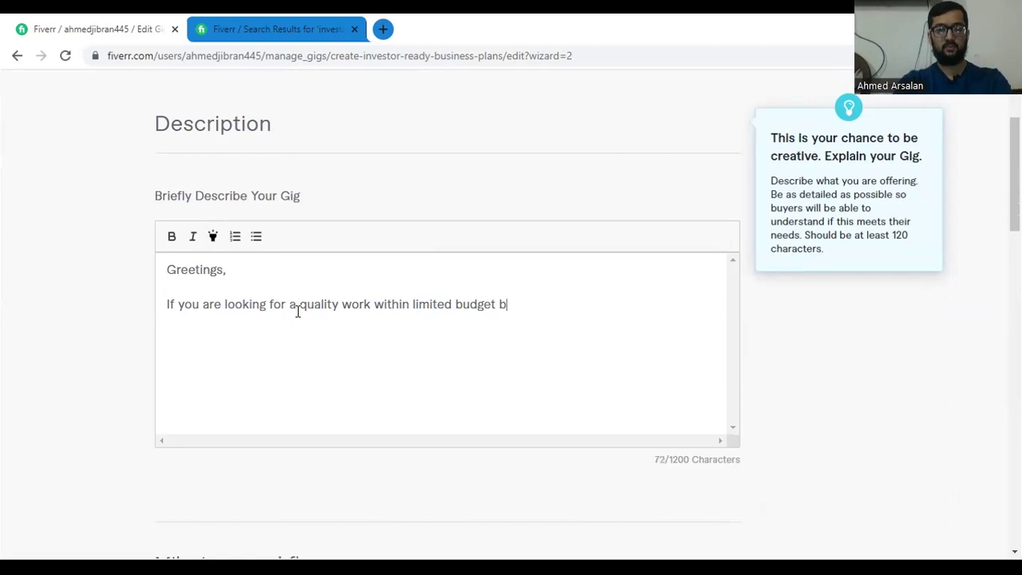
pyautogui.write('y a profess')
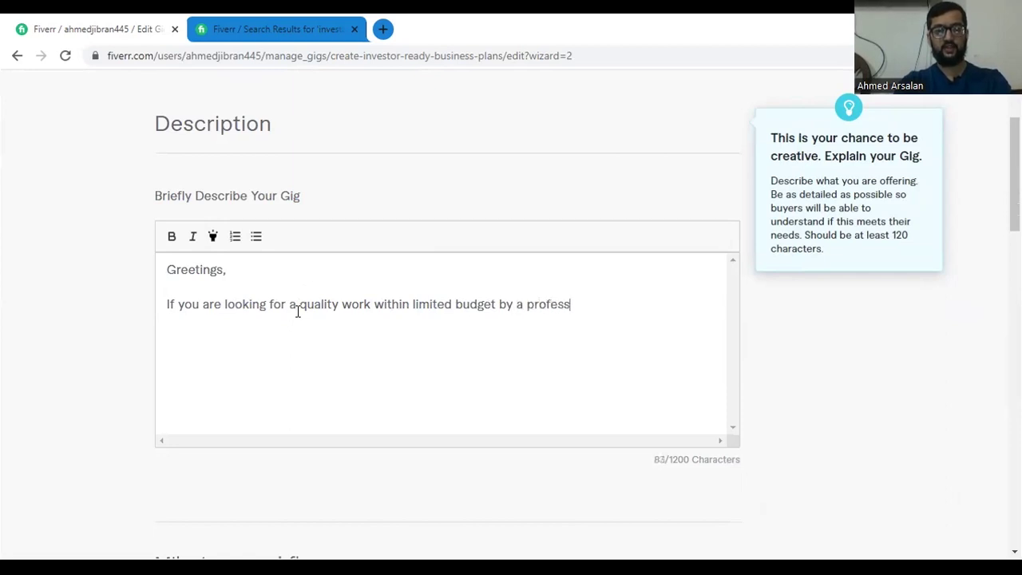
pyautogui.write('ional Charte')
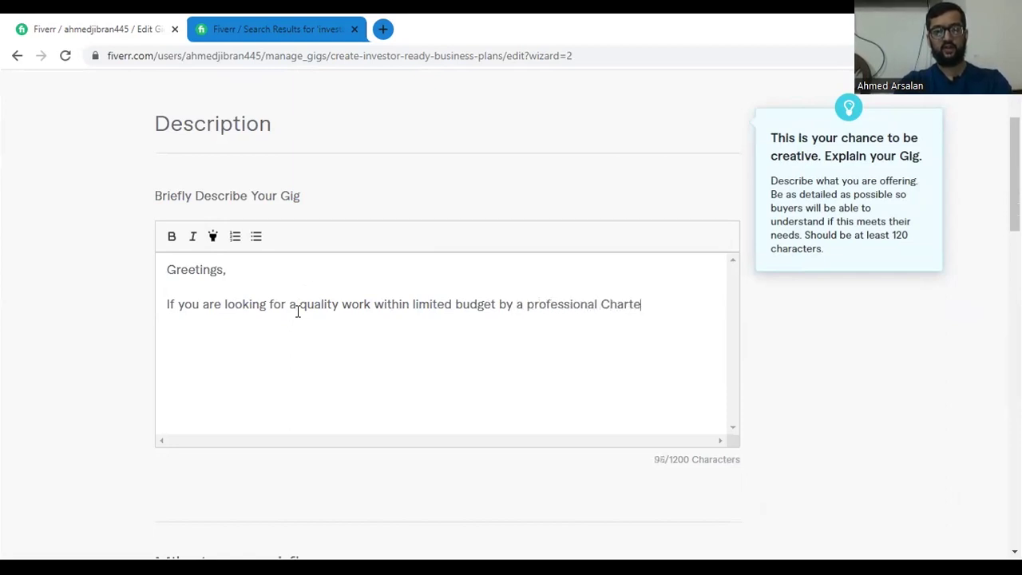
pyautogui.write('red Accountant, you have reached the right hiig.')
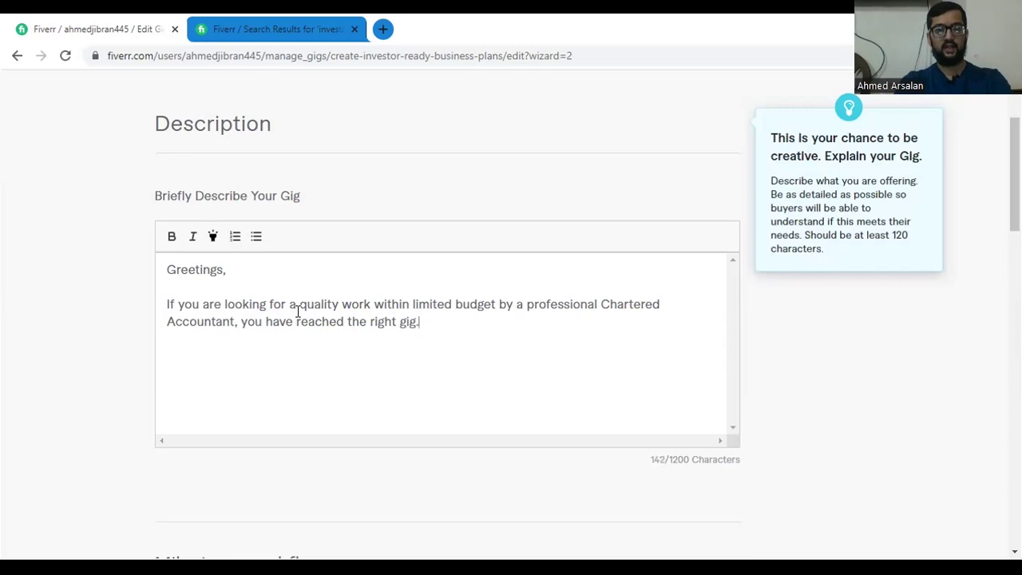
pyautogui.press('BackSpace')
pyautogui.write('!')
# Format the whole sentence below the greeting as bold, italic and highlighted.
pyautogui.hotkey('ctrl', 'shift', 'Left')
pyautogui.hotkey('ctrl', 'shift', 'Left')
pyautogui.hotkey('ctrl', 'shift', 'Left')
pyautogui.hotkey('shift', 'Up')
pyautogui.hotkey('shift', 'Up')
pyautogui.hotkey('shift', 'Down')
pyautogui.hotkey('ctrl', 'shift', 'Right')
pyautogui.hotkey('ctrl', 'shift', 'Right')
pyautogui.hotkey('ctrl', 'shift', 'Right')
pyautogui.hotkey('ctrl', 'shift', 'Right')
pyautogui.hotkey('ctrl', 'shift', 'Right')
pyautogui.hotkey('ctrl', 'shift', 'Right')
pyautogui.hotkey('ctrl', 'shift', 'Right')
pyautogui.hotkey('ctrl', 'shift', 'Right')
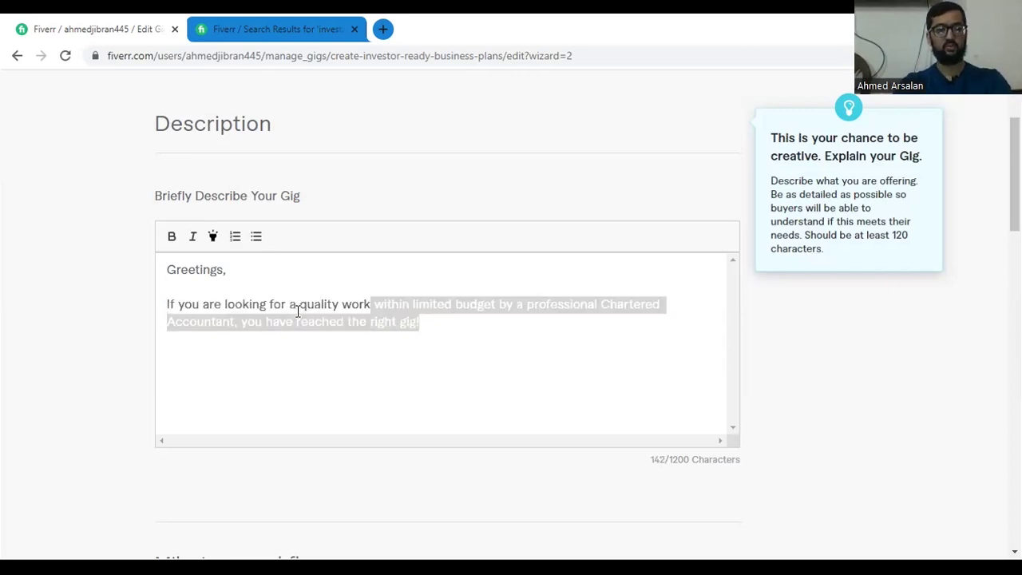
pyautogui.hotkey('ctrl', 'shift', 'Left')
pyautogui.hotkey('ctrl', 'shift', 'Left')
pyautogui.hotkey('ctrl', 'shift', 'Left')
pyautogui.hotkey('ctrl', 'shift', 'Left')
pyautogui.hotkey('ctrl', 'shift', 'Left')
pyautogui.hotkey('ctrl', 'shift', 'Left')
pyautogui.hotkey('ctrl', 'shift', 'Left')
pyautogui.hotkey('ctrl', 'shift', 'Left')
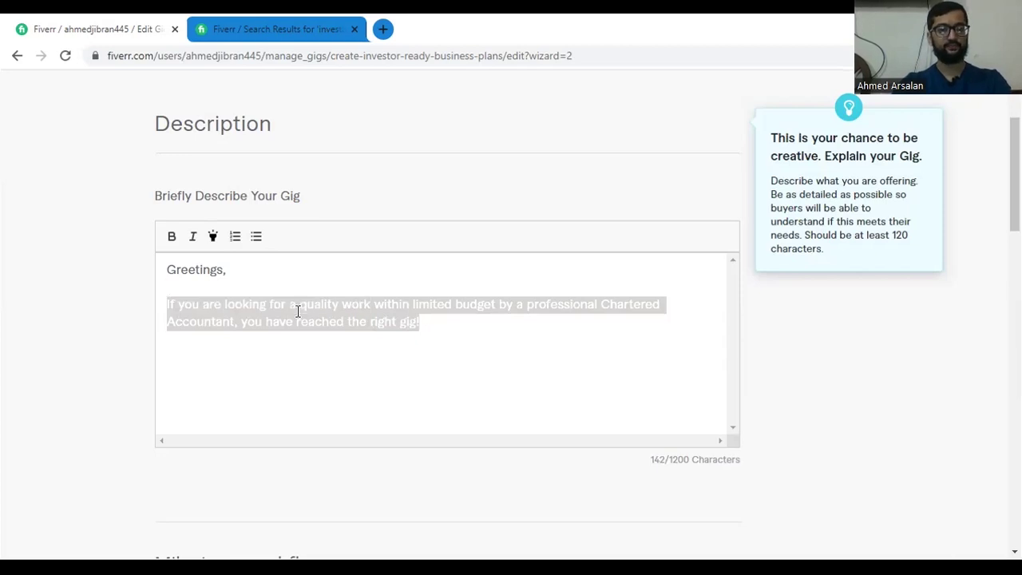
pyautogui.click(192, 236)
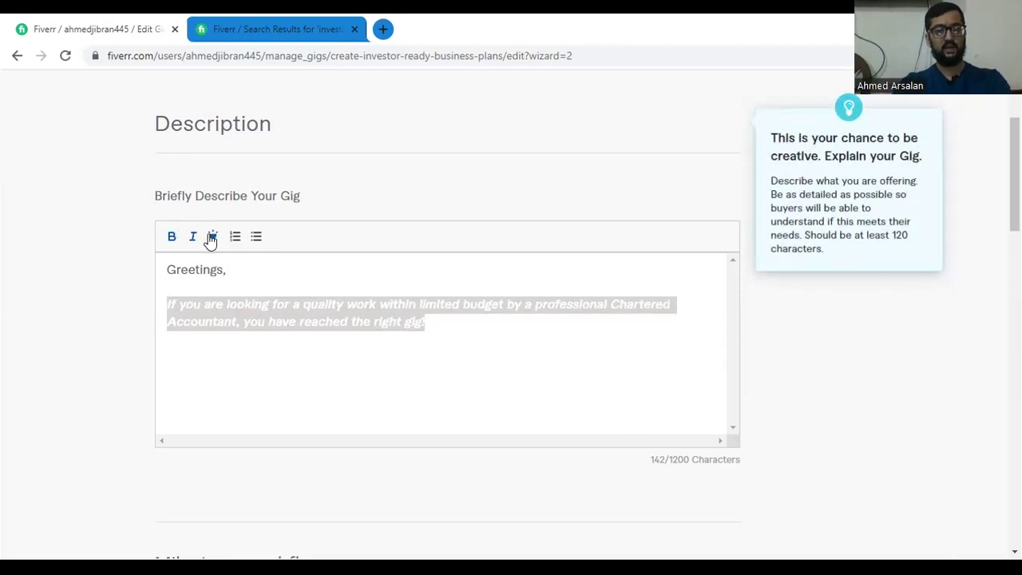
pyautogui.click(211, 236)
pyautogui.click(273, 322)
# Add a new unhighlighted paragraph below the formatted sentence reading "My business plan will include".
pyautogui.click(456, 328)
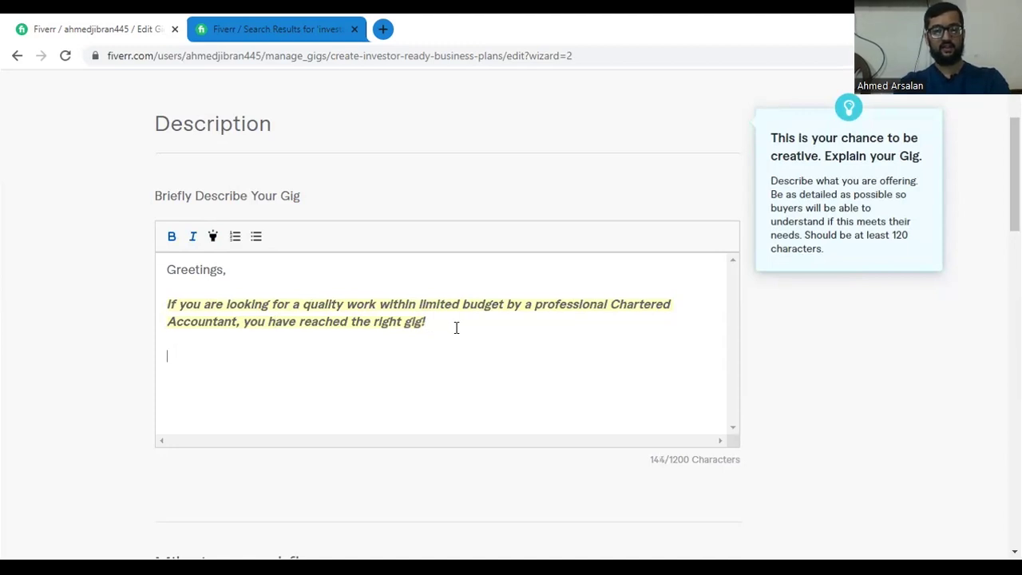
pyautogui.press('Return')
pyautogui.press('Return')
pyautogui.moveTo(659, 459); pyautogui.dragTo(707, 460)
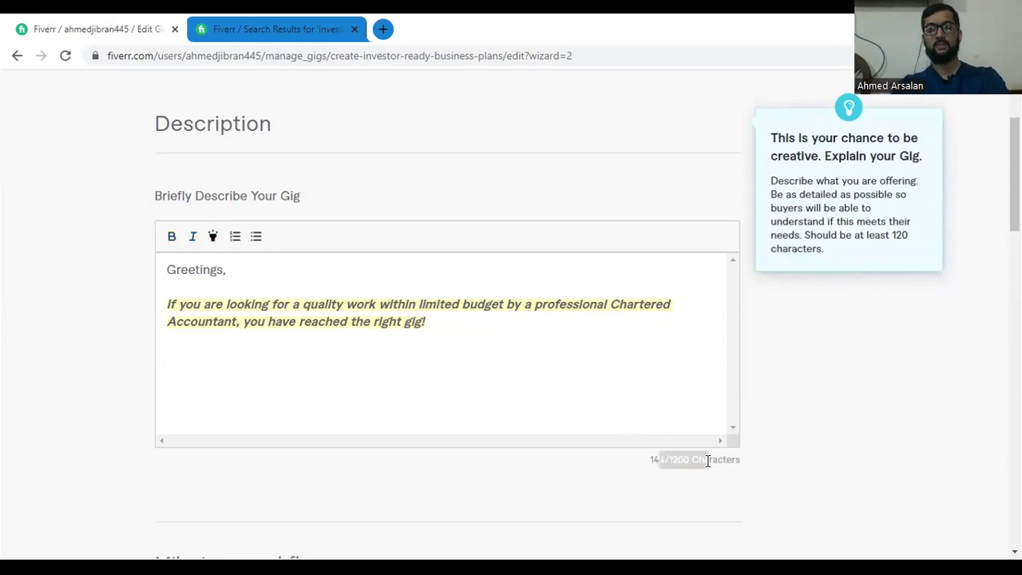
pyautogui.click(320, 371)
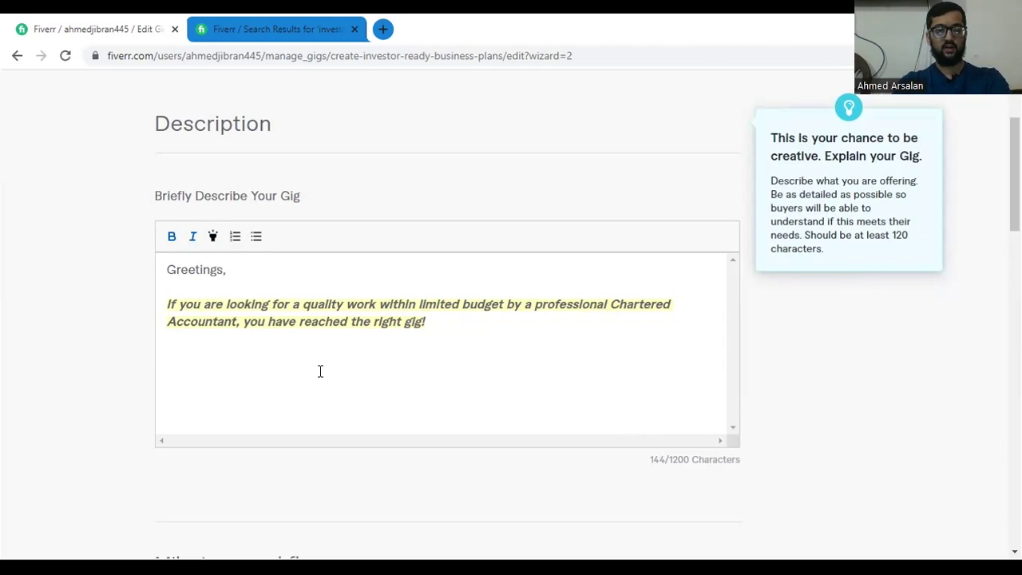
pyautogui.write('My')
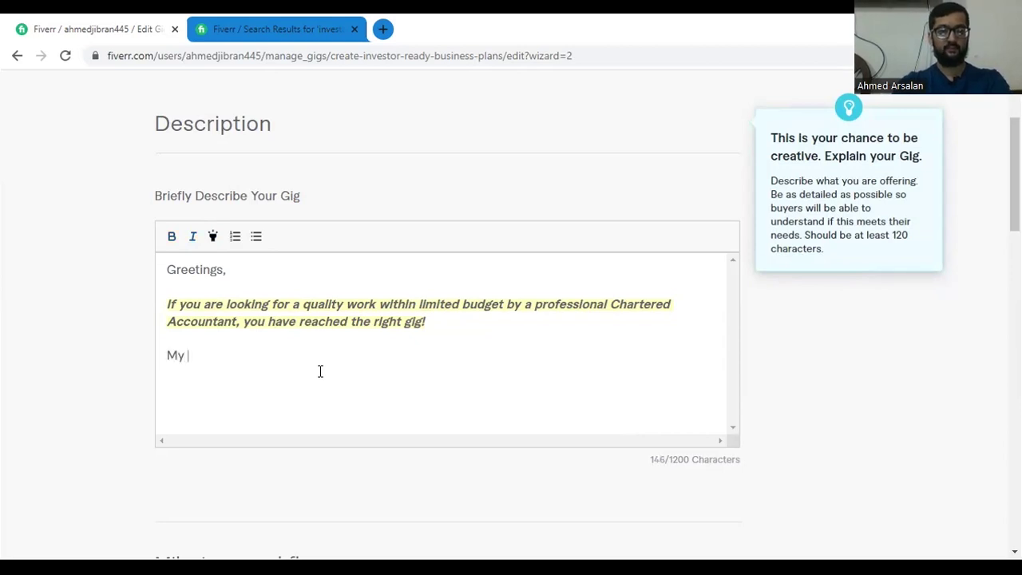
pyautogui.write(' busie')
pyautogui.press('BackSpace')
pyautogui.write('ness ')
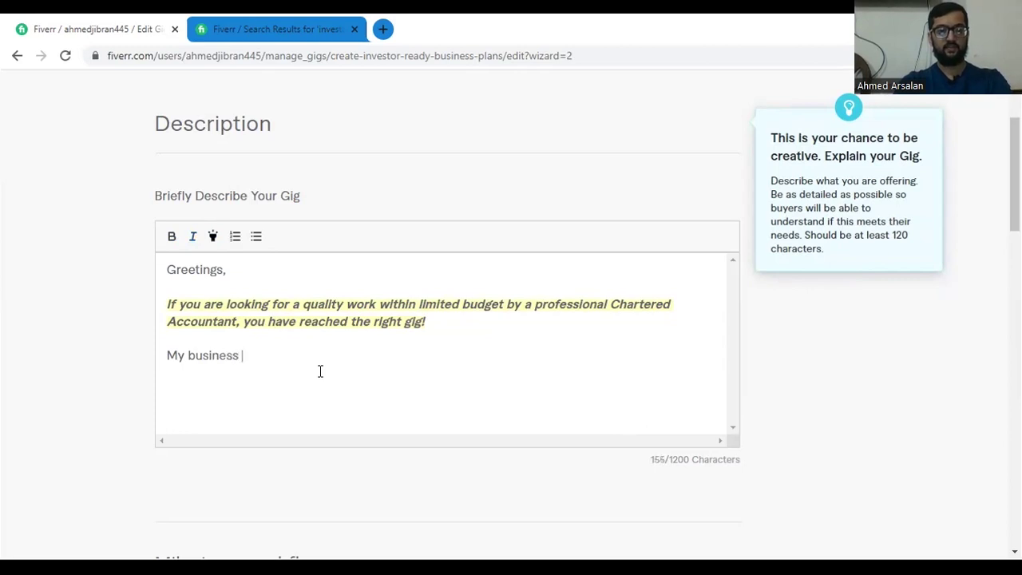
pyautogui.write('plan will includ')
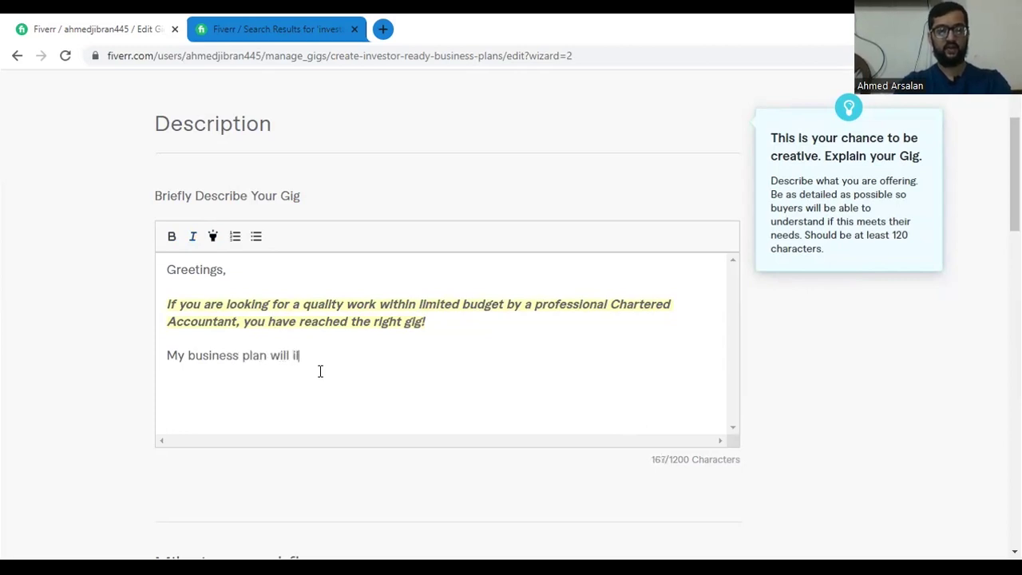
pyautogui.press('BackSpace')
pyautogui.press('BackSpace')
pyautogui.press('BackSpace')
pyautogui.press('BackSpace')
pyautogui.press('BackSpace')
pyautogui.write('nclude')
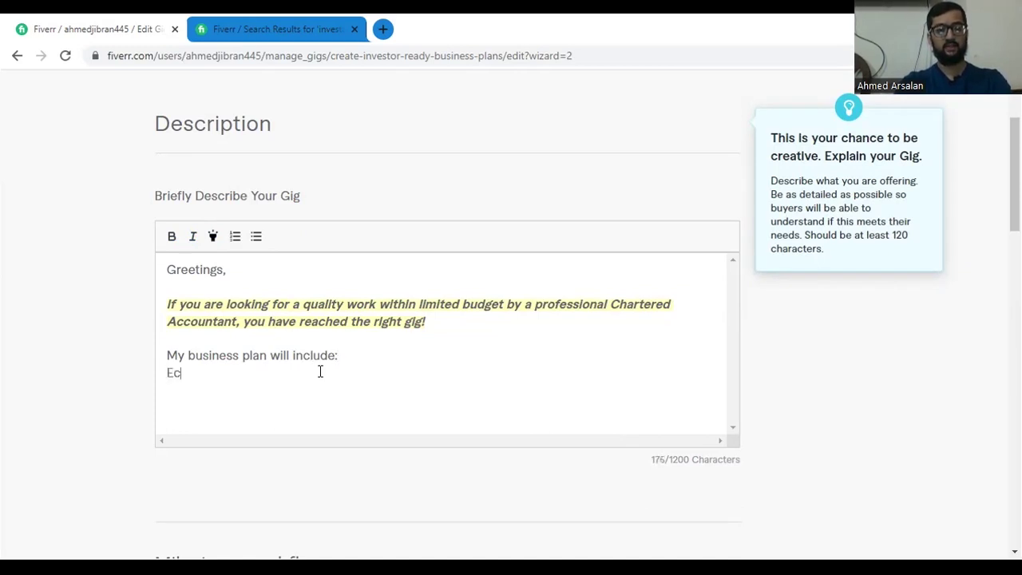
# End the intro line with a colon and add "Mission Statement" and "Vision Statement" on separate lines below it.
pyautogui.write(': Execu')
pyautogui.press('BackSpace')
pyautogui.press('BackSpace')
pyautogui.press('BackSpace')
pyautogui.write('Missio')
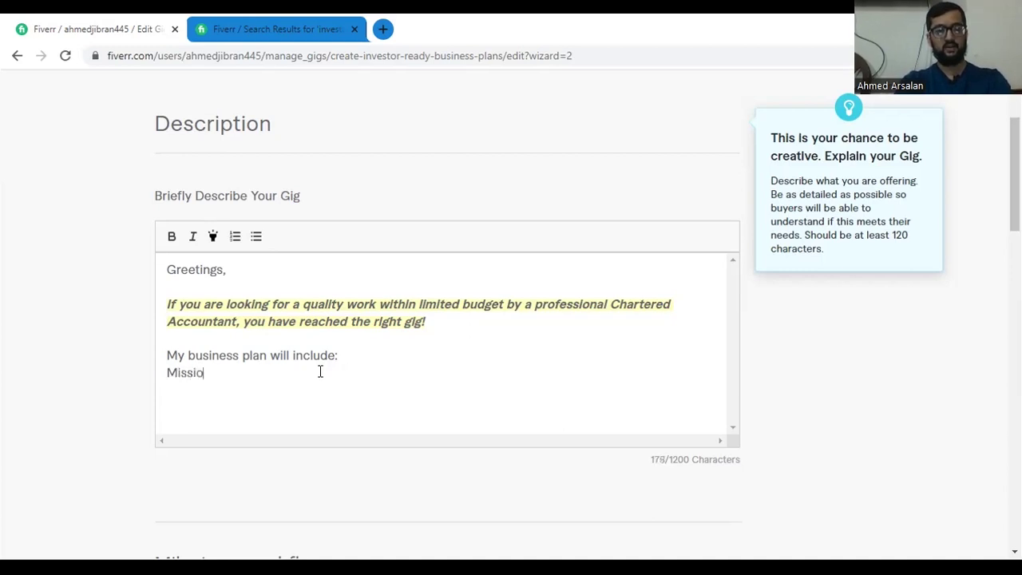
pyautogui.write('n Statement')
pyautogui.press('Return')
pyautogui.write('Vision Statement')
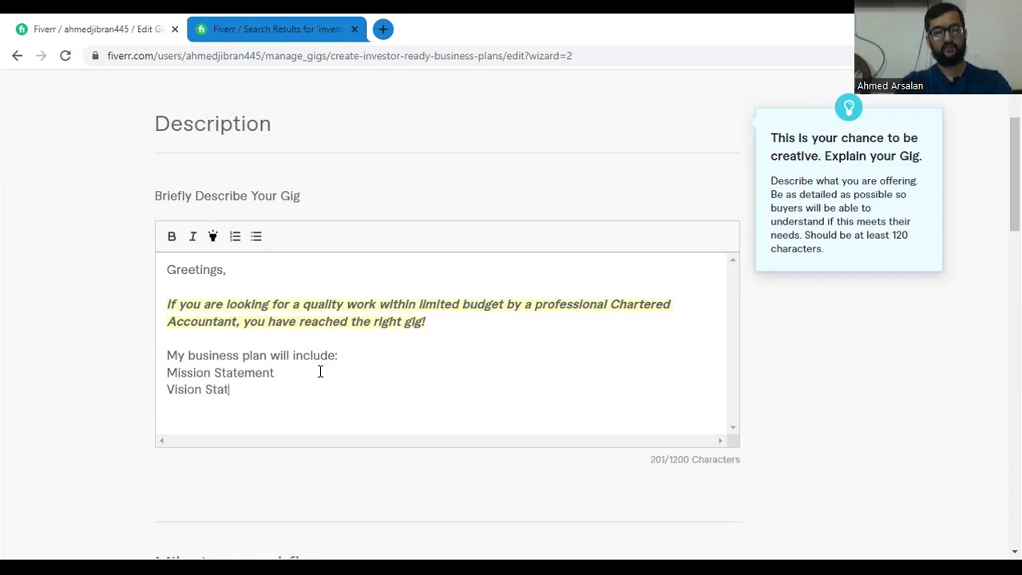
# Add "Keys to Success" on its own line below "Vision Statement".
pyautogui.write('Keis')
pyautogui.press('BackSpace')
pyautogui.press('BackSpace')
pyautogui.press('BackSpace')
pyautogui.write('ys to Sci')
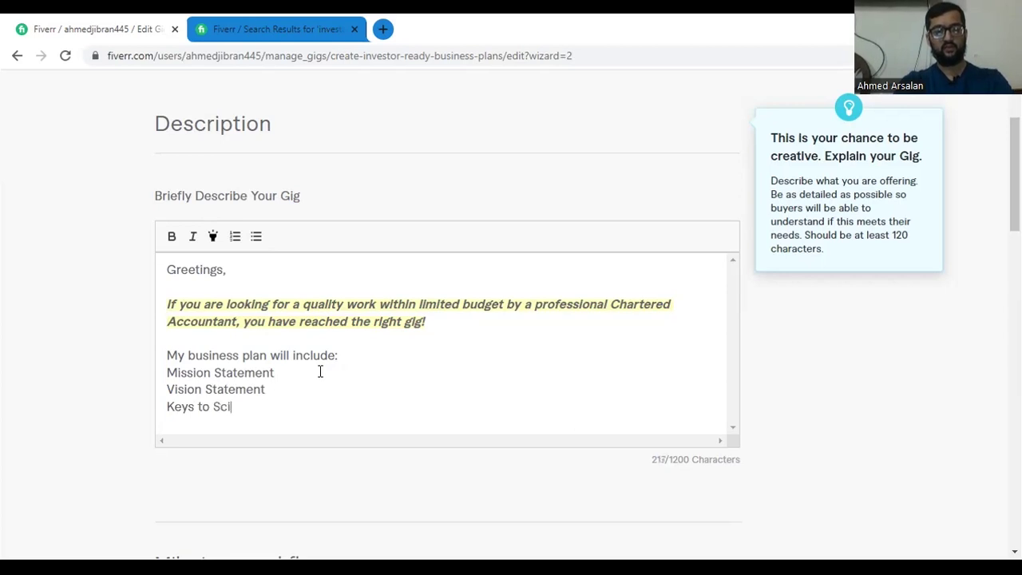
pyautogui.write('uce')
pyautogui.write('ess')
# Turn the three lines from "Mission Statement" to "Keys to Success" into a numbered list.
pyautogui.press('Up')
pyautogui.press('Up')
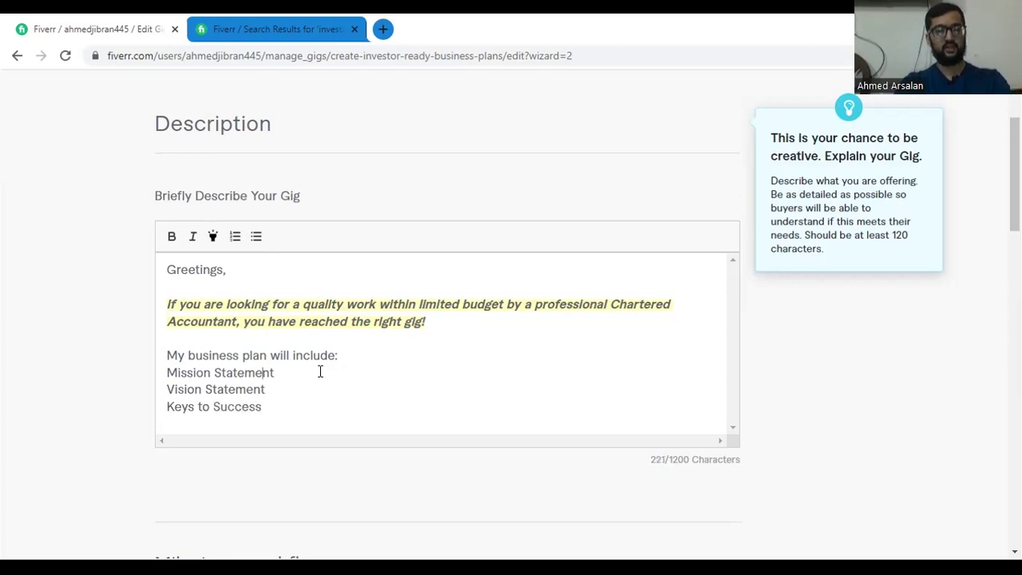
pyautogui.hotkey('shift', 'End')
pyautogui.hotkey('shift', 'Down')
pyautogui.press('Down')
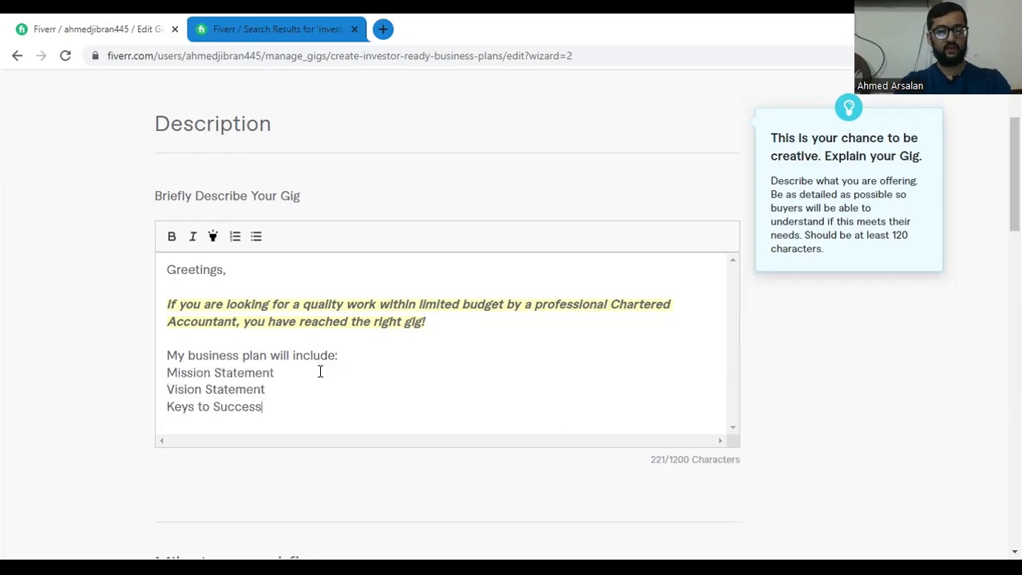
pyautogui.hotkey('shift', 'Down')
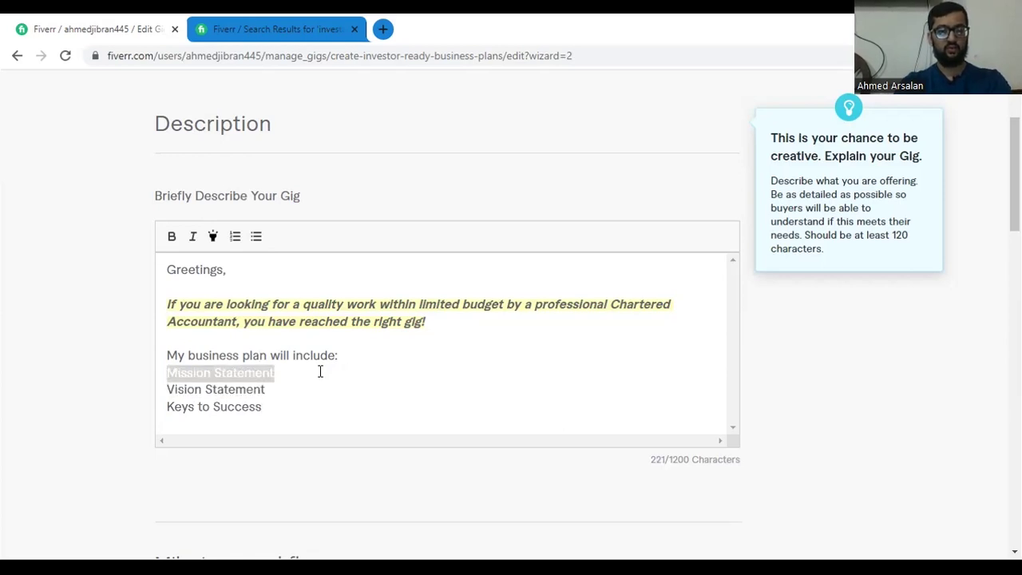
pyautogui.hotkey('shift', 'Down')
pyautogui.hotkey('shift', 'Down')
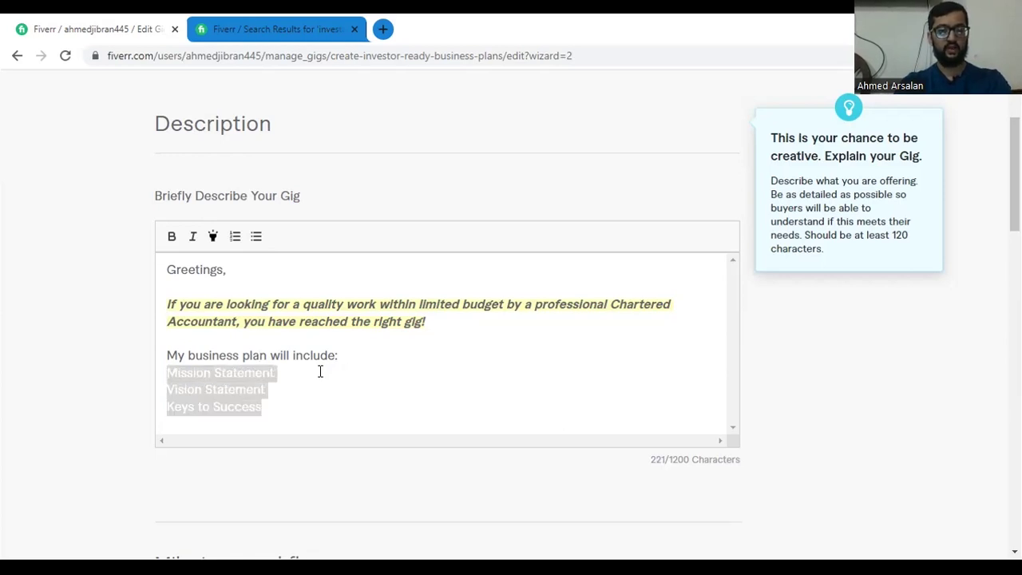
pyautogui.click(235, 237)
# Extend the numbered list with "Company Profile", "Target Market" and "Go to Market" as items 4 to 6.
pyautogui.click(323, 406)
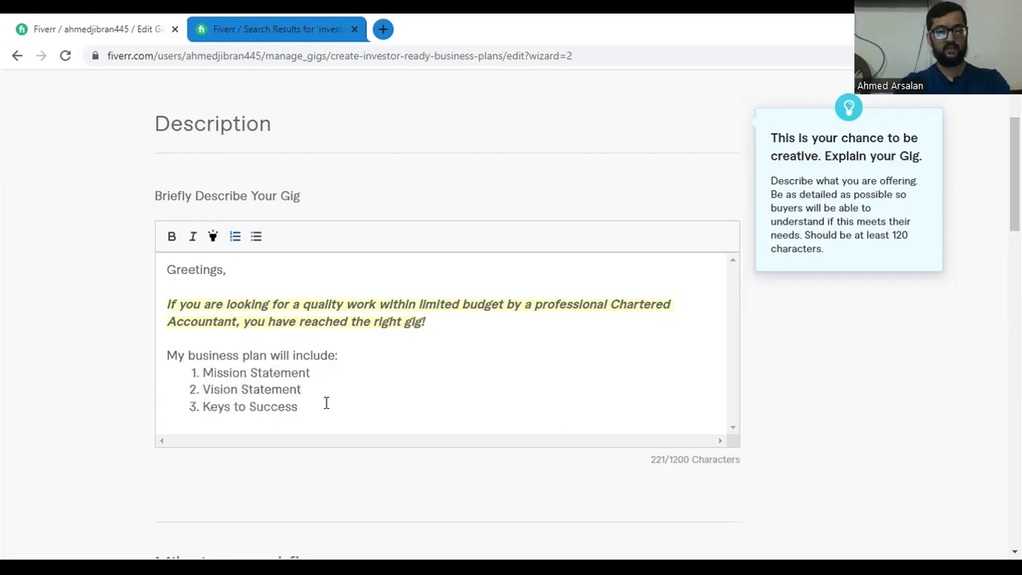
pyautogui.press('Return')
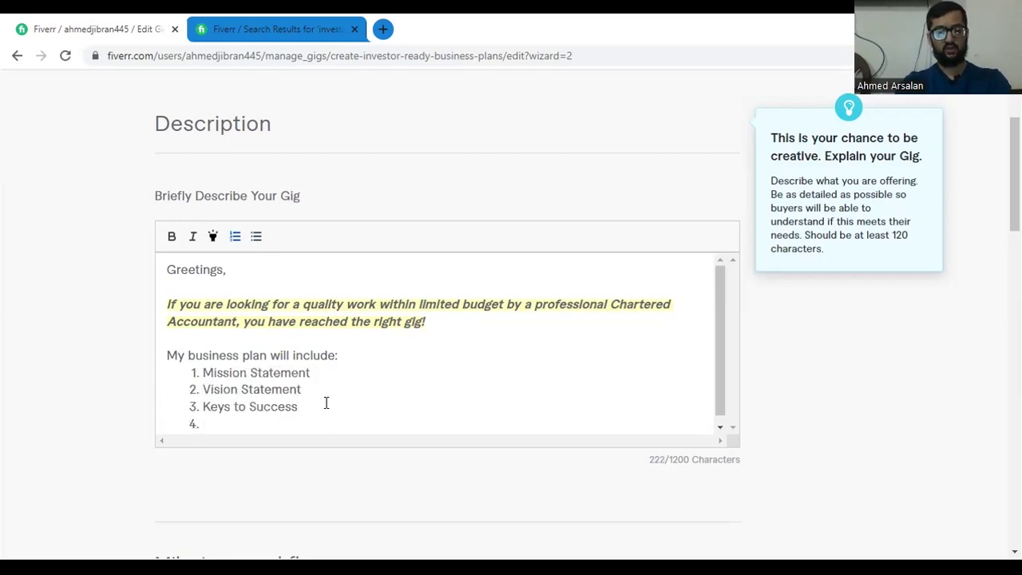
pyautogui.write('Compan')
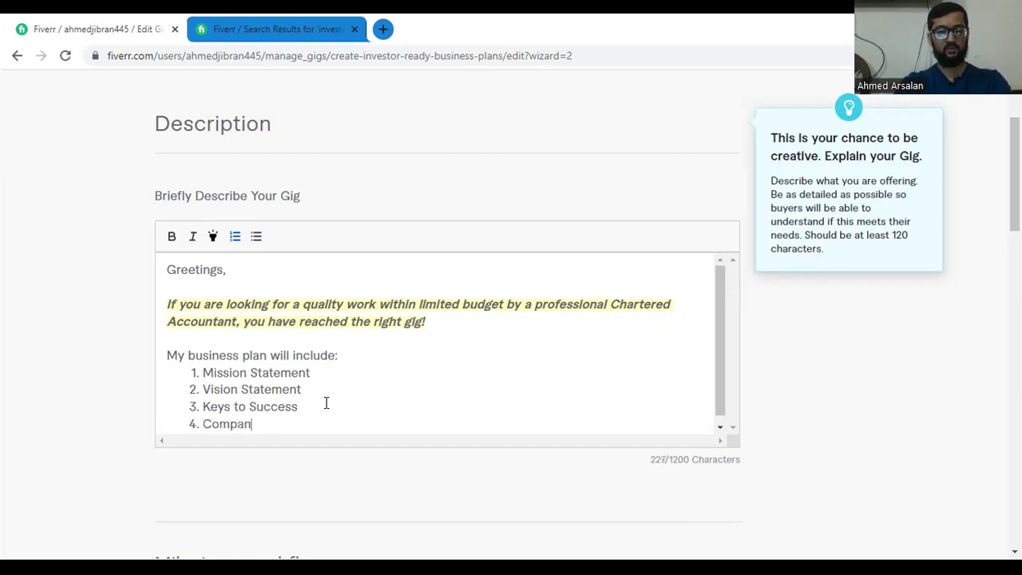
pyautogui.write('y Profile')
pyautogui.press('Return')
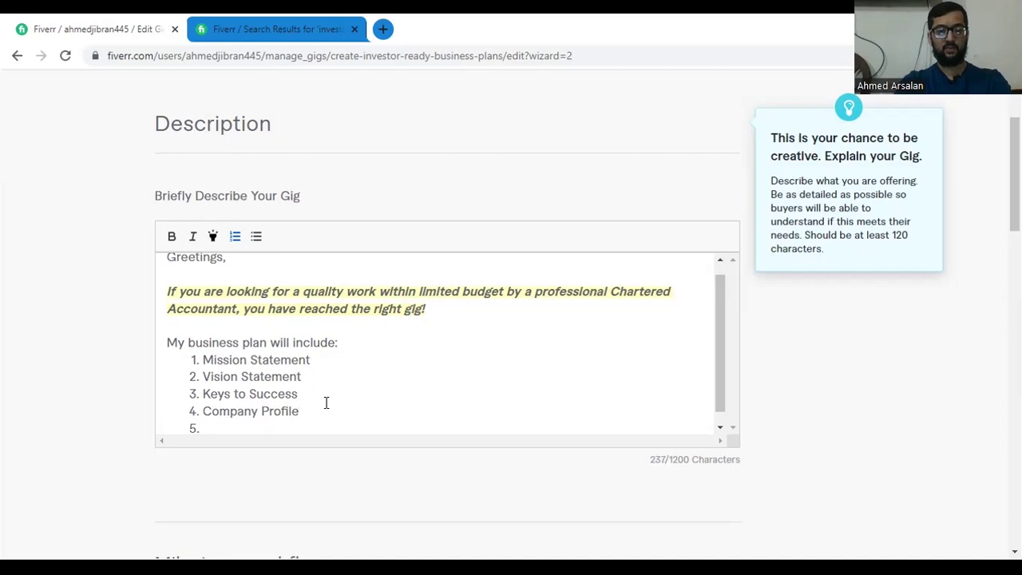
pyautogui.write('Target Market')
pyautogui.press('Return')
pyautogui.write('Go to Marke')
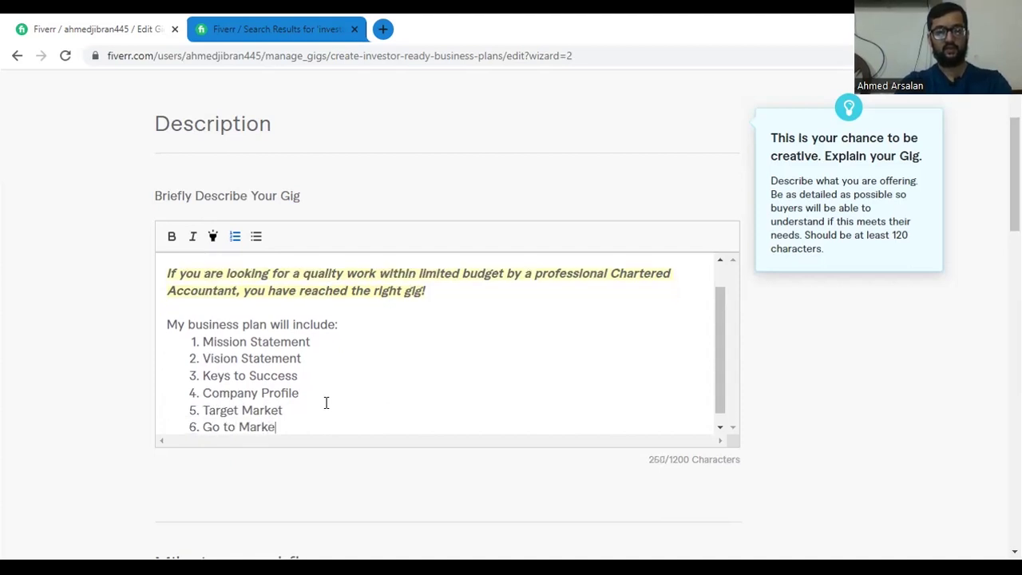
pyautogui.write('t')
# Add "Operational Plan" as item 7 of the numbered list.
pyautogui.press('Return')
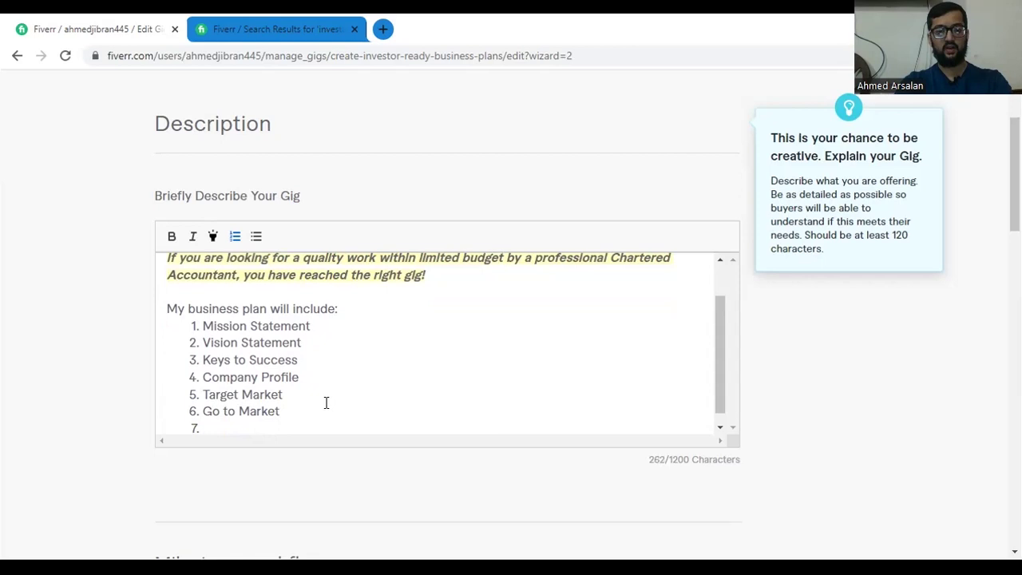
pyautogui.write('Bus')
pyautogui.press('BackSpace')
pyautogui.press('BackSpace')
pyautogui.press('BackSpace')
pyautogui.write('I')
pyautogui.press('BackSpace')
pyautogui.write('Op')
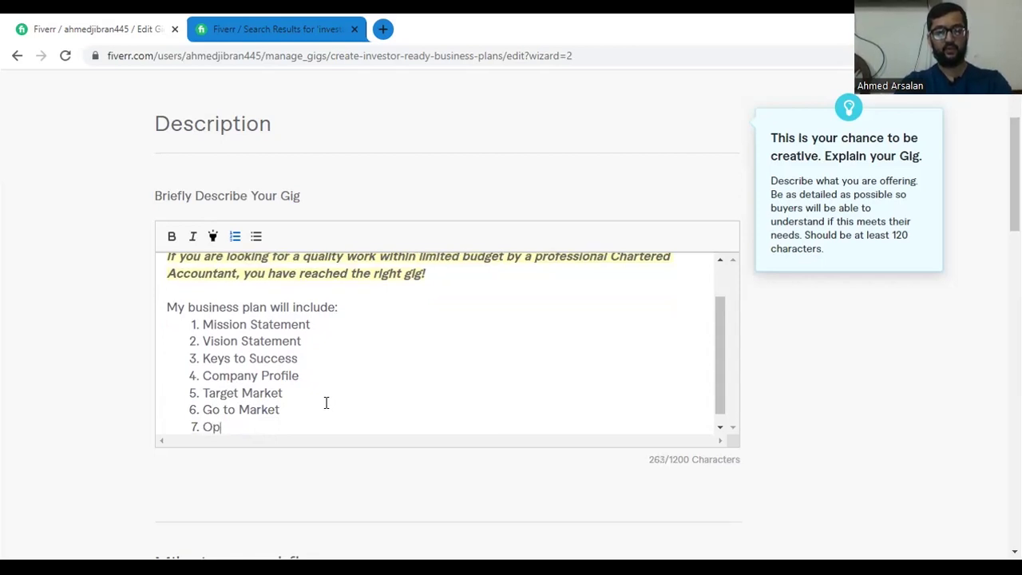
pyautogui.write('erational Plan')
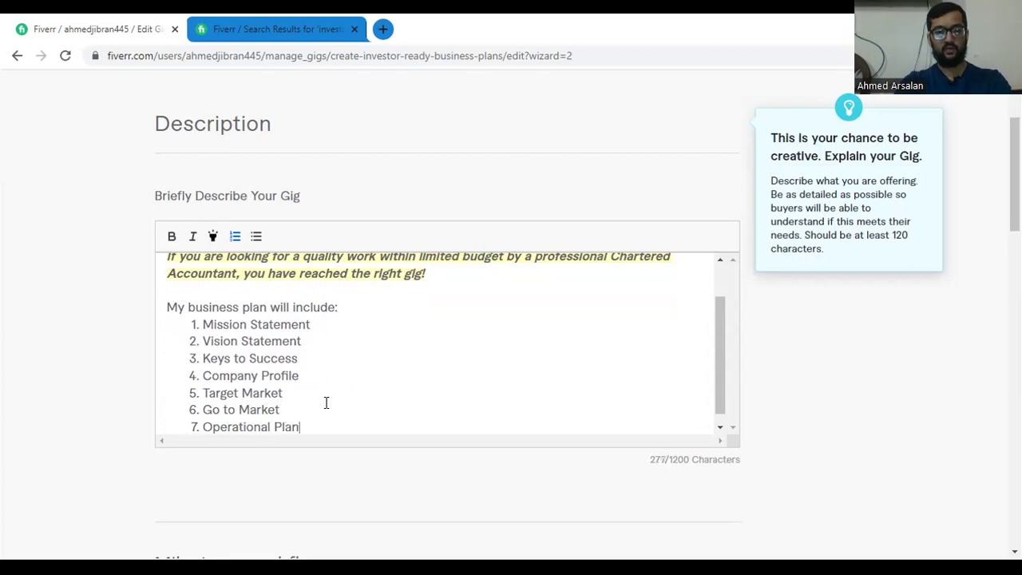
# Add "Business Model" and "Sources of Finance" as items 8 and 9 of the numbered list.
pyautogui.press('Return')
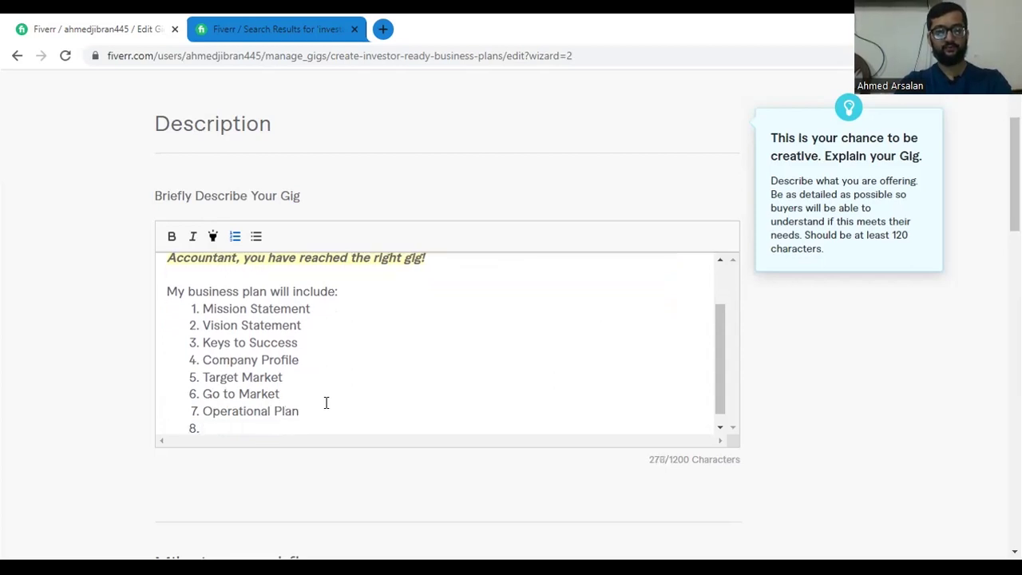
pyautogui.write('B')
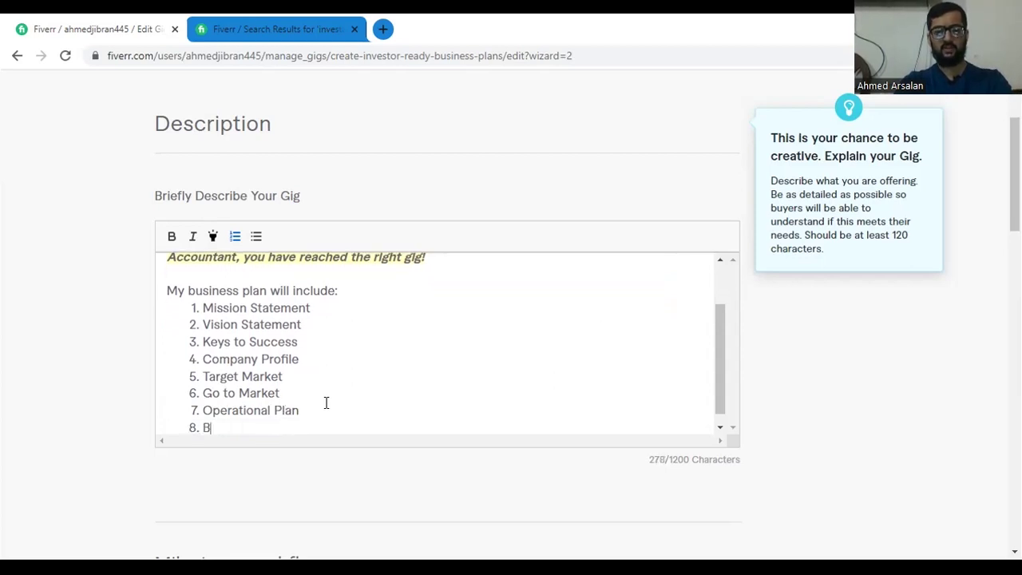
pyautogui.write('usiness')
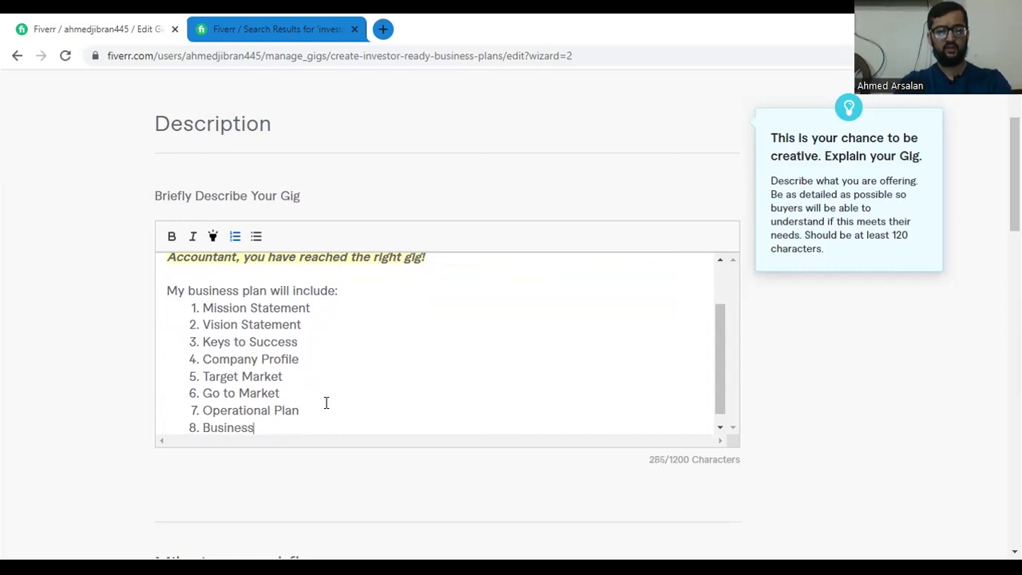
pyautogui.write(' Model')
pyautogui.press('Return')
pyautogui.write('Soucr')
pyautogui.press('BackSpace')
pyautogui.press('BackSpace')
pyautogui.write('rces of IF')
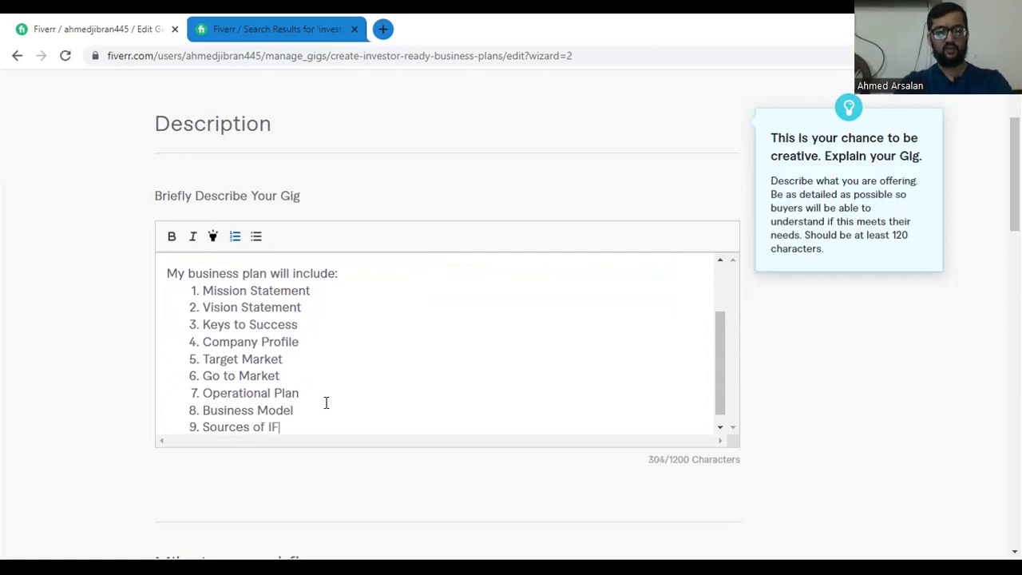
pyautogui.press('BackSpace')
pyautogui.press('BackSpace')
pyautogui.write('Finance')
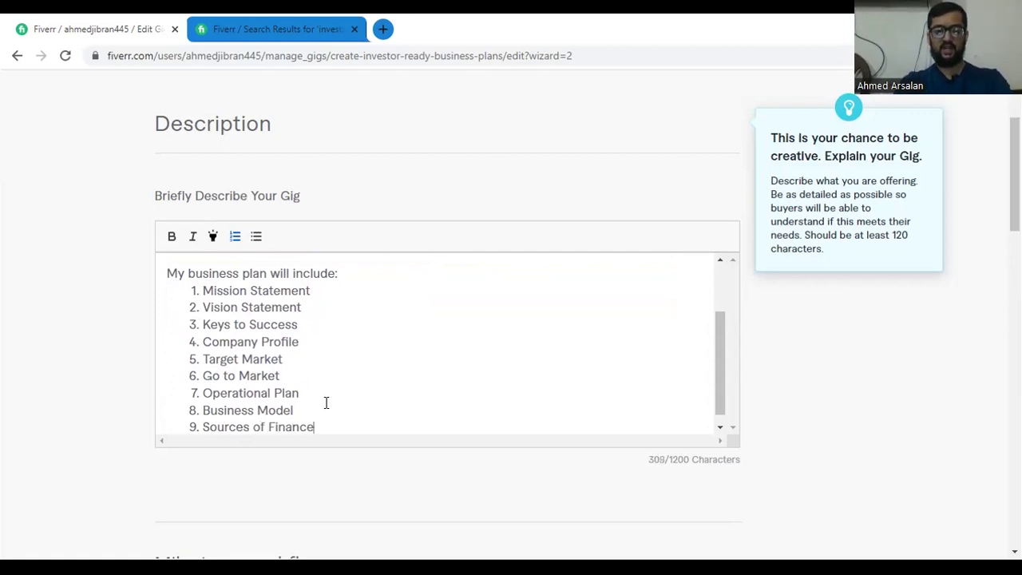
# Add "Financial Forecast" as item 10 of the numbered list.
pyautogui.press('Return')
pyautogui.write('Financ')
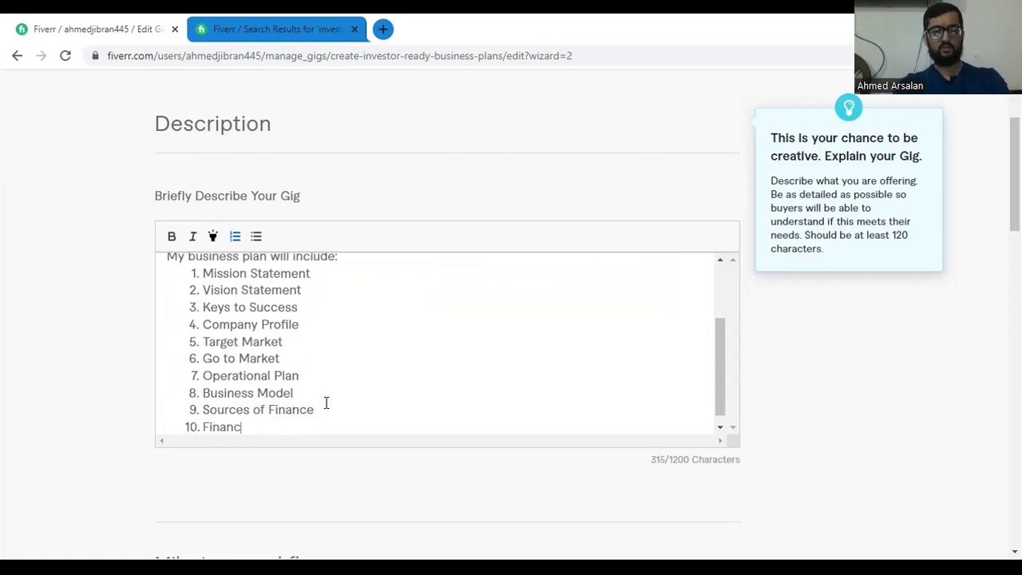
pyautogui.write('ial Fo')
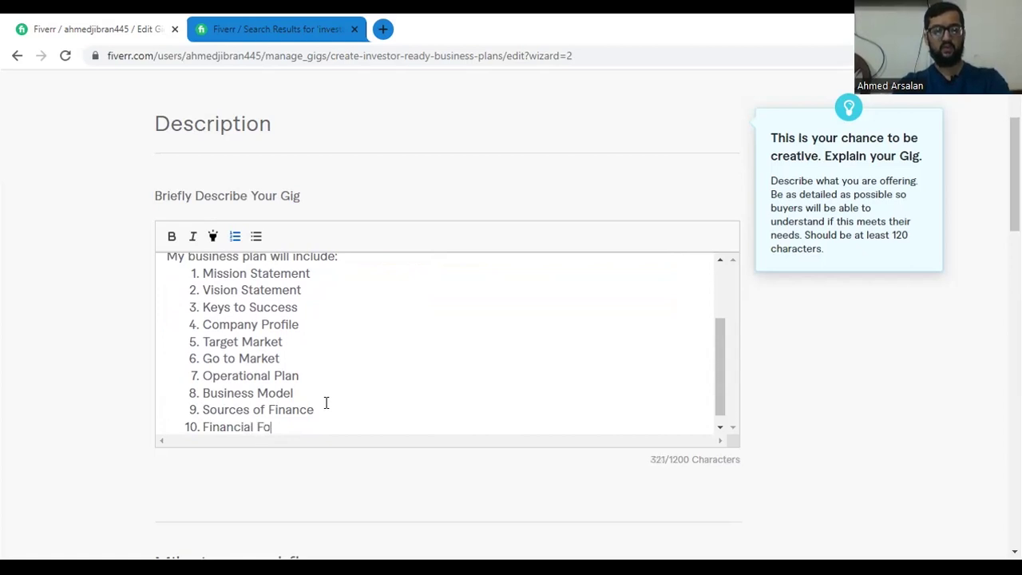
pyautogui.write('recas')
pyautogui.press('BackSpace')
pyautogui.write('st')
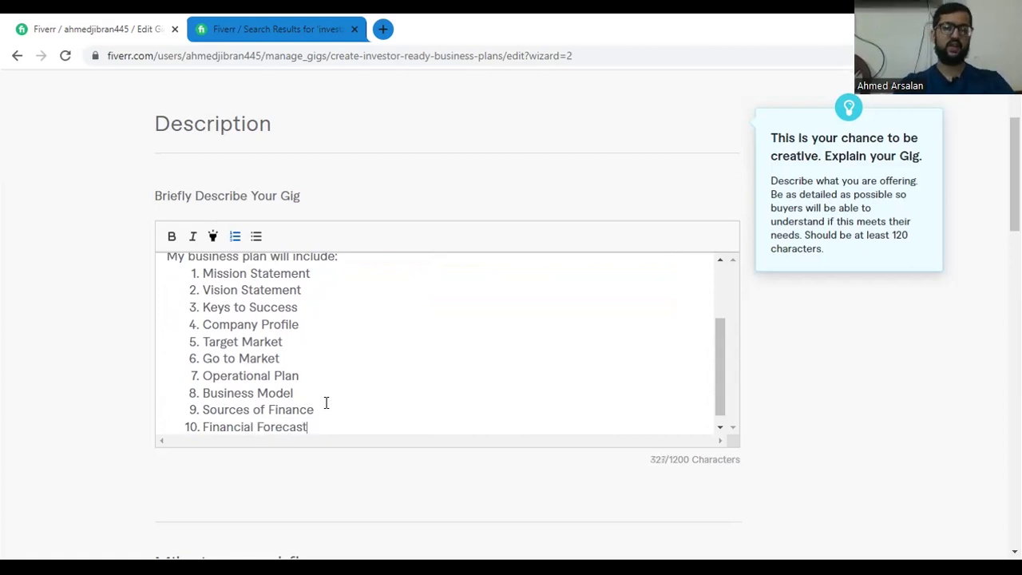
# End the numbered list after "Financial Forecast" and begin a new paragraph below a blank line with "I will".
pyautogui.press('Return')
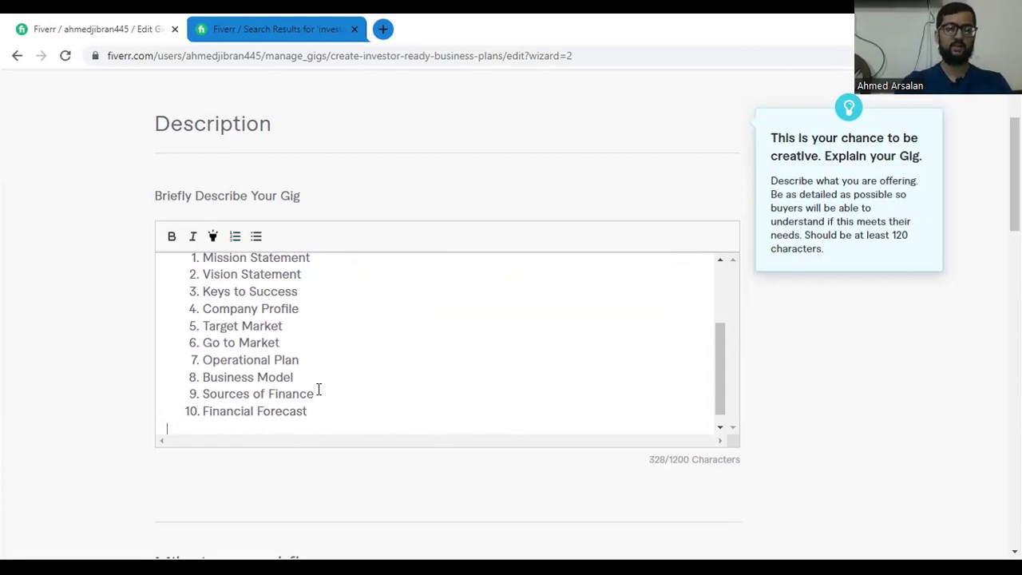
pyautogui.hotkey('ctrl', 'Home')
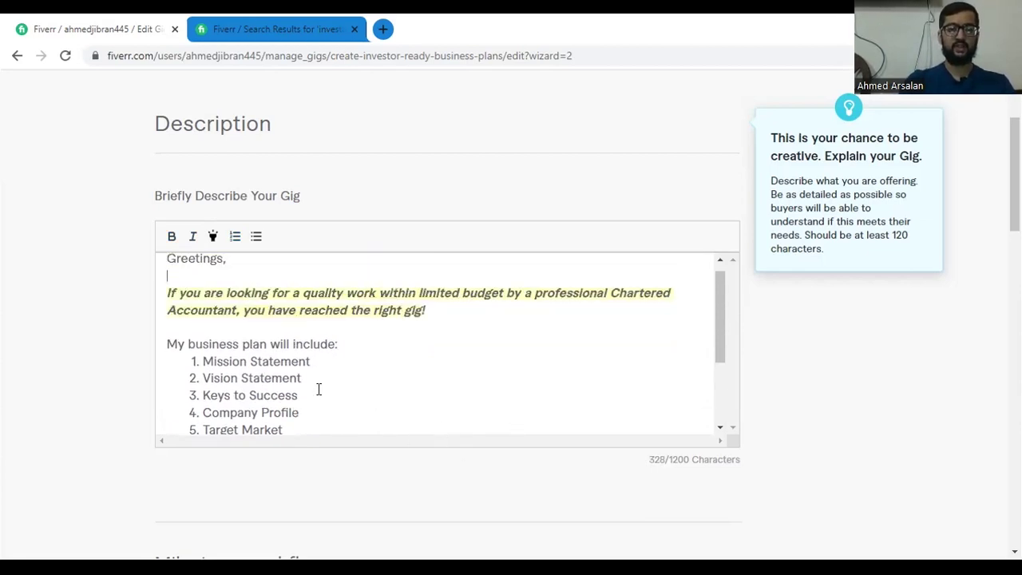
pyautogui.hotkey('ctrl', 'End')
pyautogui.press('Return')
pyautogui.press('Return')
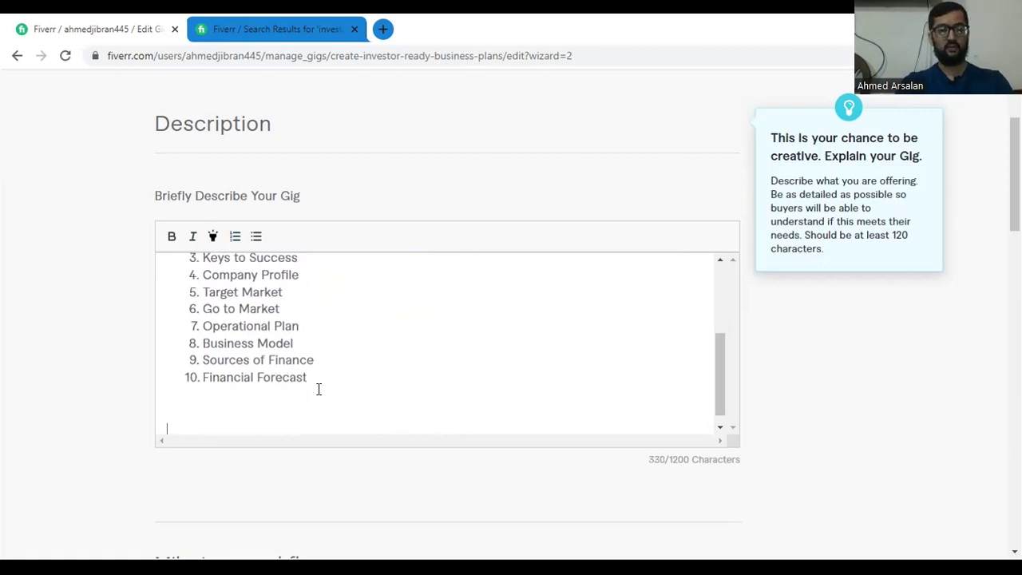
pyautogui.write('I will ')
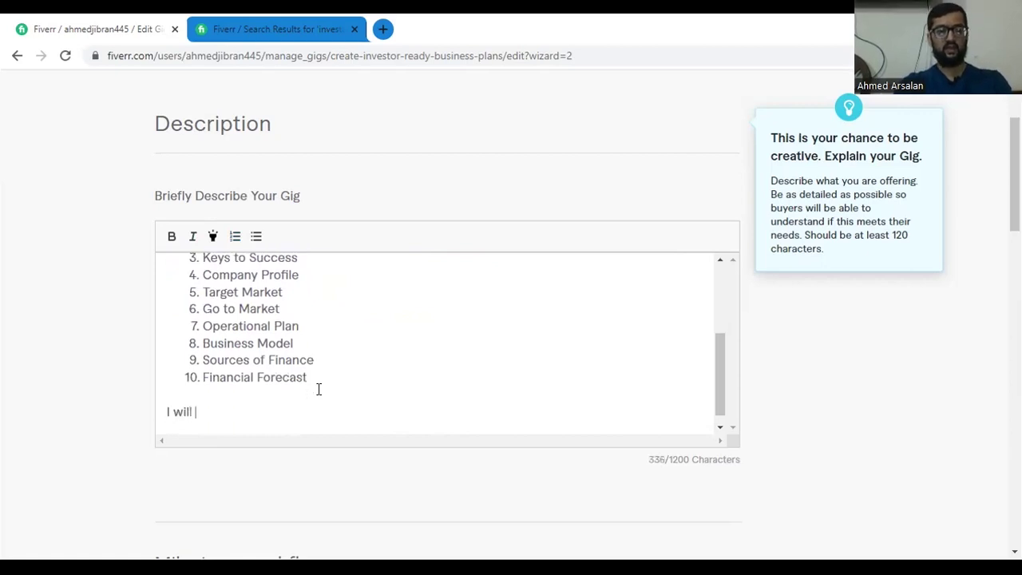
pyautogui.write('suppot')
pyautogui.press('BackSpace')
pyautogui.press('BackSpace')
pyautogui.press('BackSpace')
pyautogui.press('BackSpace')
pyautogui.press('BackSpace')
pyautogui.press('BackSpace')
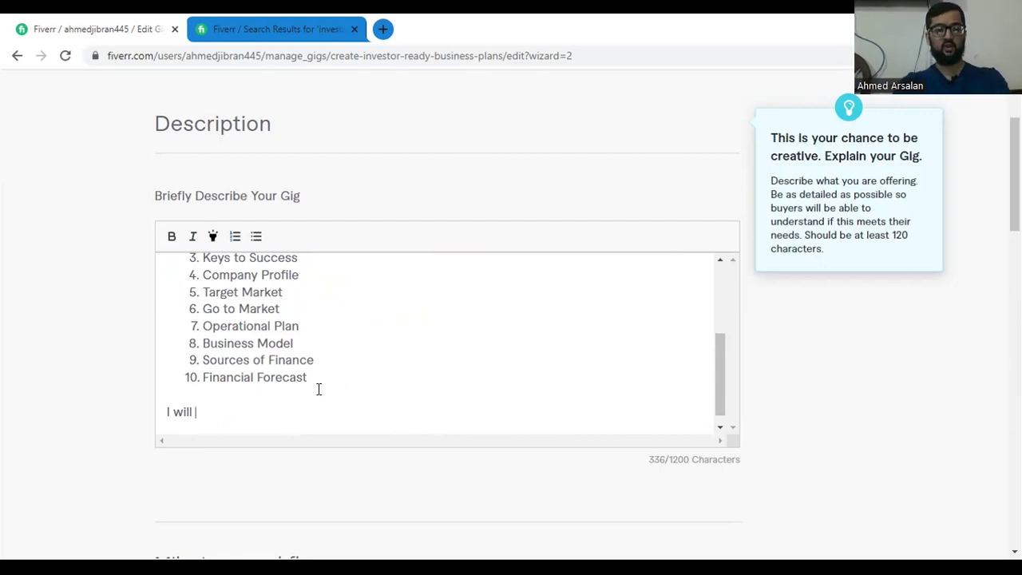
# Complete the new line so that it reads "I will write business plans for:".
pyautogui.write('write')
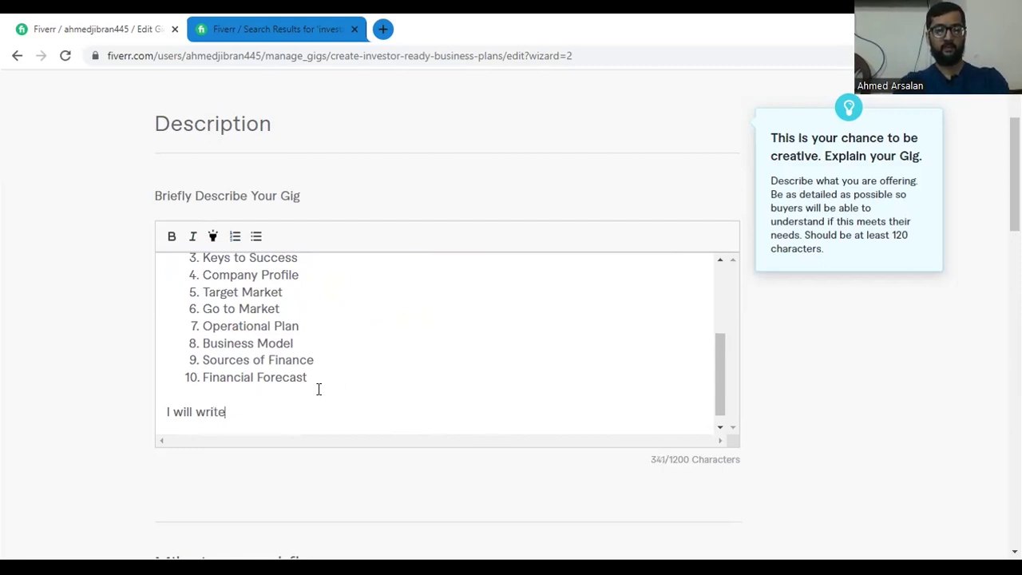
pyautogui.write(' business p')
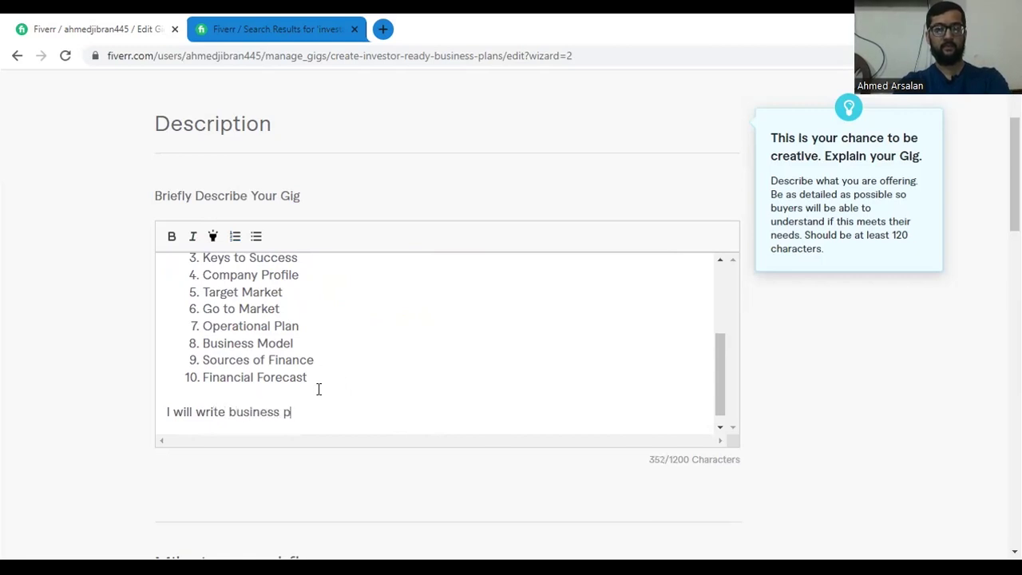
pyautogui.write('lans for')
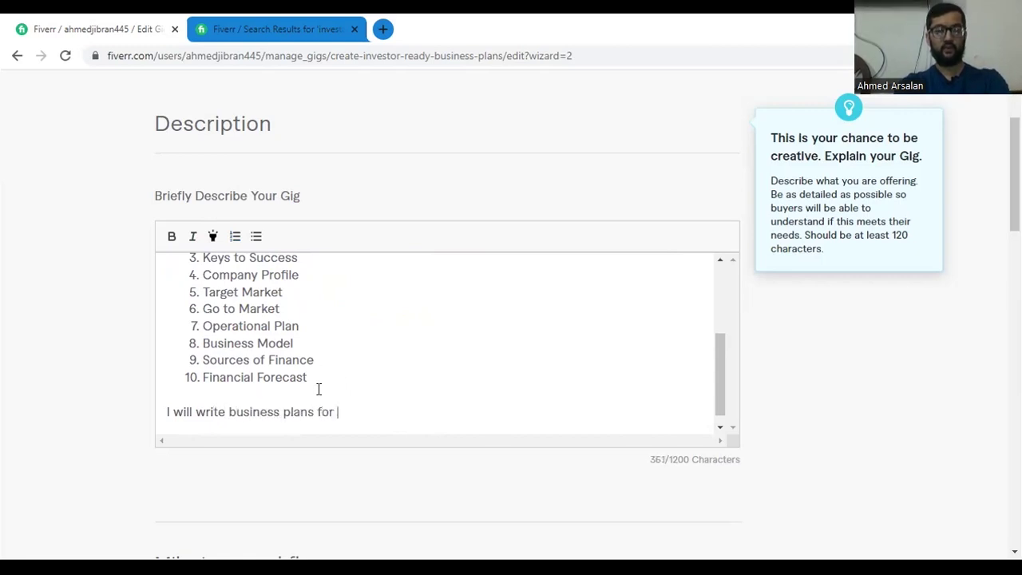
pyautogui.write(':')
# Start a second numbered list under that line with "Startups" and "Small to Medium Businesses" as items 1 and 2.
pyautogui.press('Return')
pyautogui.write('1. S')
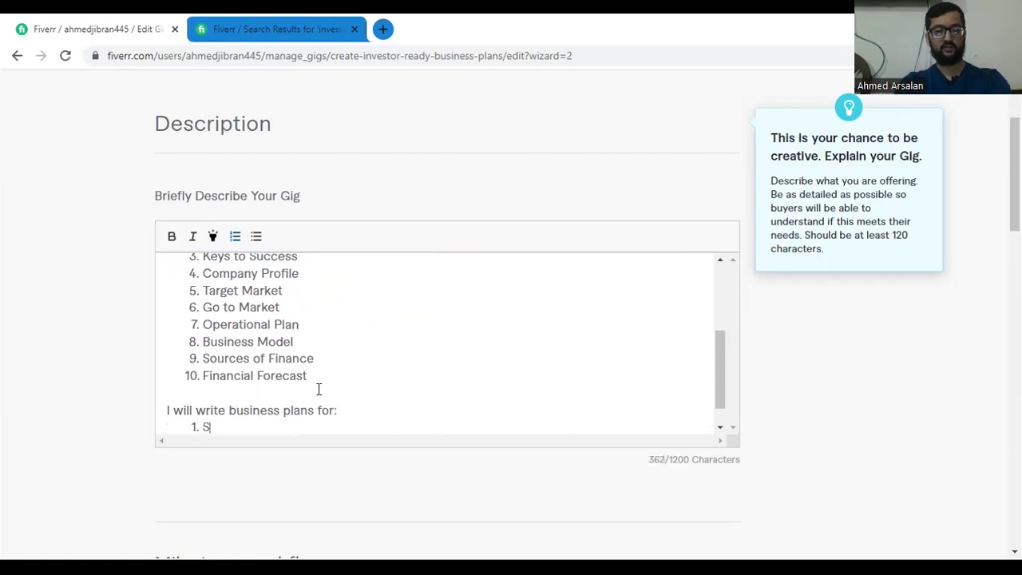
pyautogui.write('tartups')
pyautogui.press('Return')
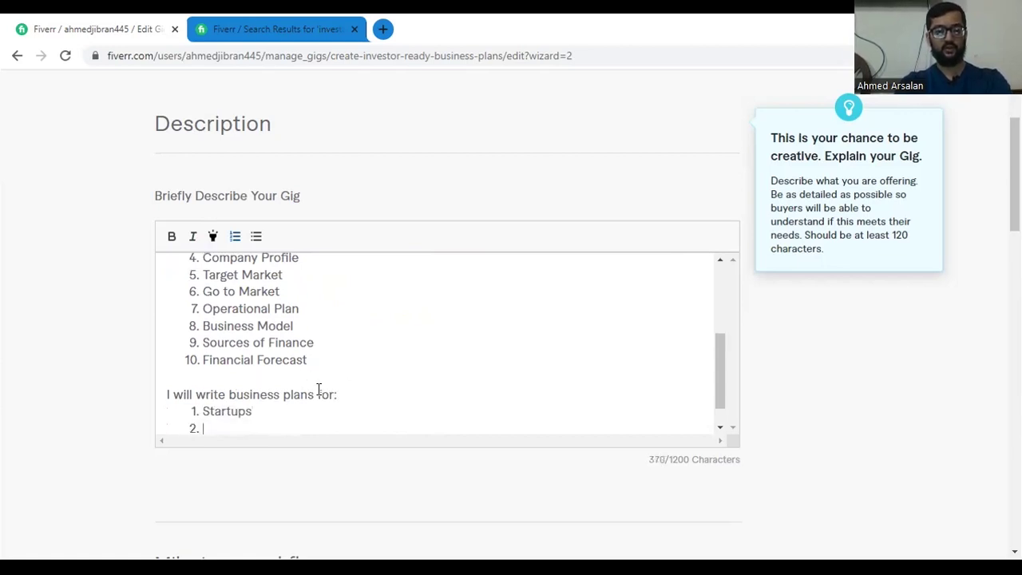
pyautogui.write('Small ')
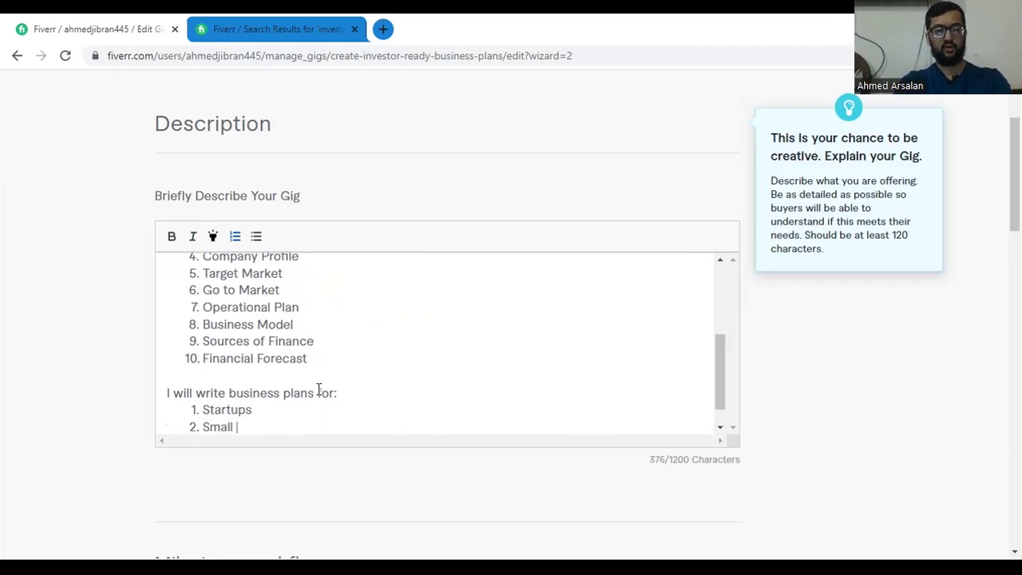
pyautogui.write('to Medium Businesses')
# Add "Bank Loans" as item 3 of the second numbered list.
pyautogui.press('Return')
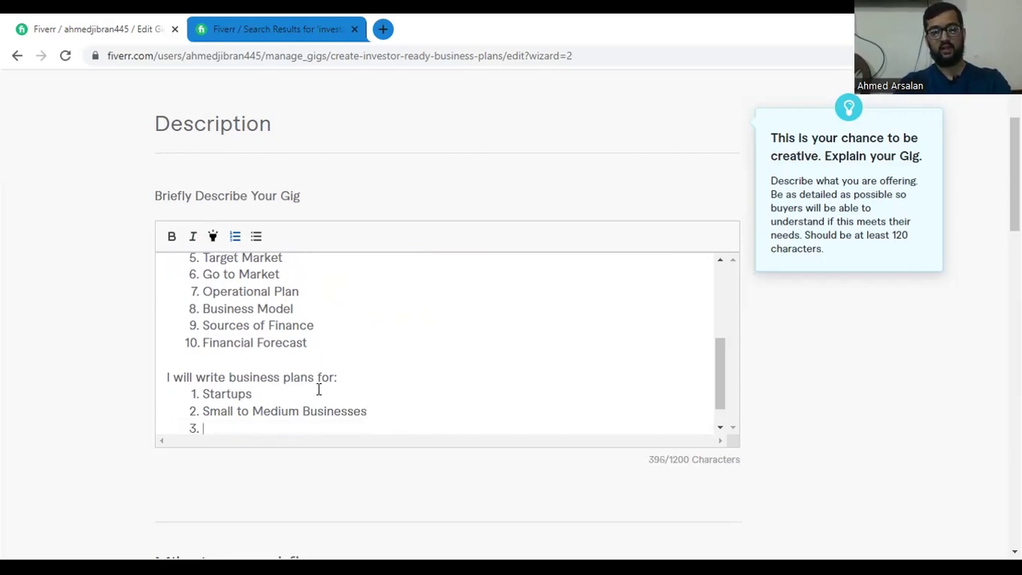
pyautogui.write('Loan')
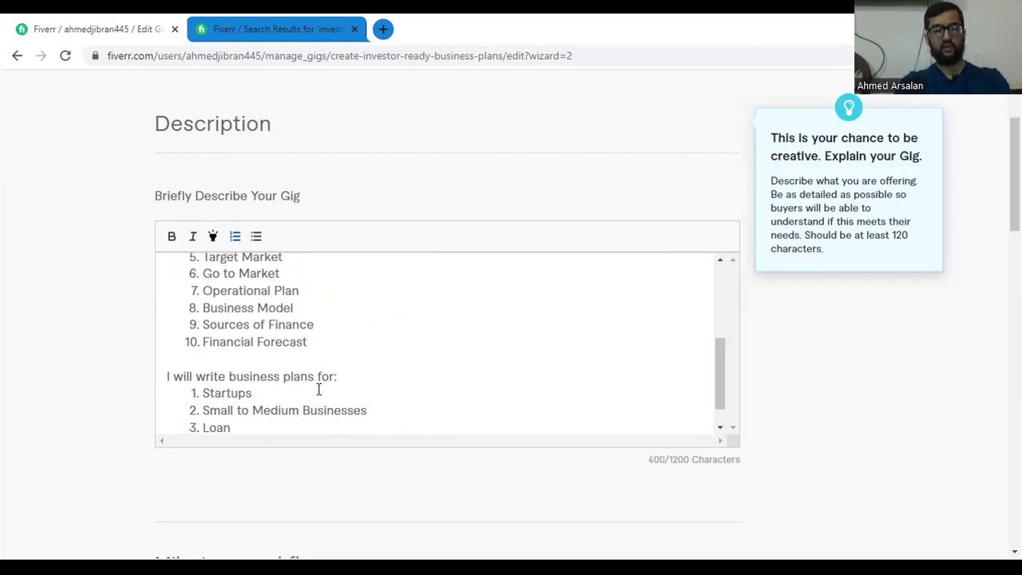
pyautogui.press('BackSpace')
pyautogui.press('BackSpace')
pyautogui.press('BackSpace')
pyautogui.write('Ba')
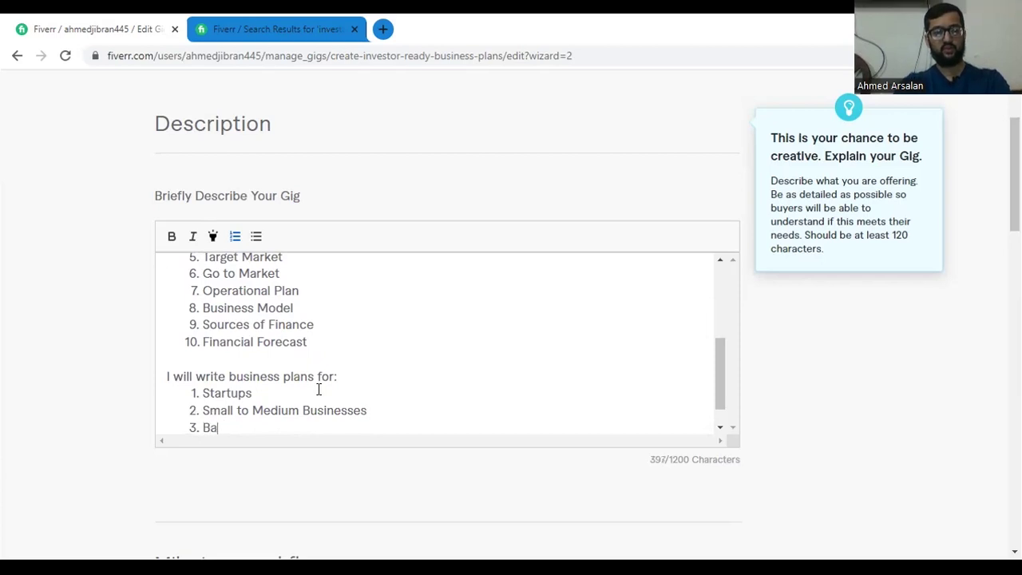
pyautogui.write('nk Loans')
# Add "Private Investors" and "Immigration" as items 4 and 5 of the second numbered list.
pyautogui.press('Return')
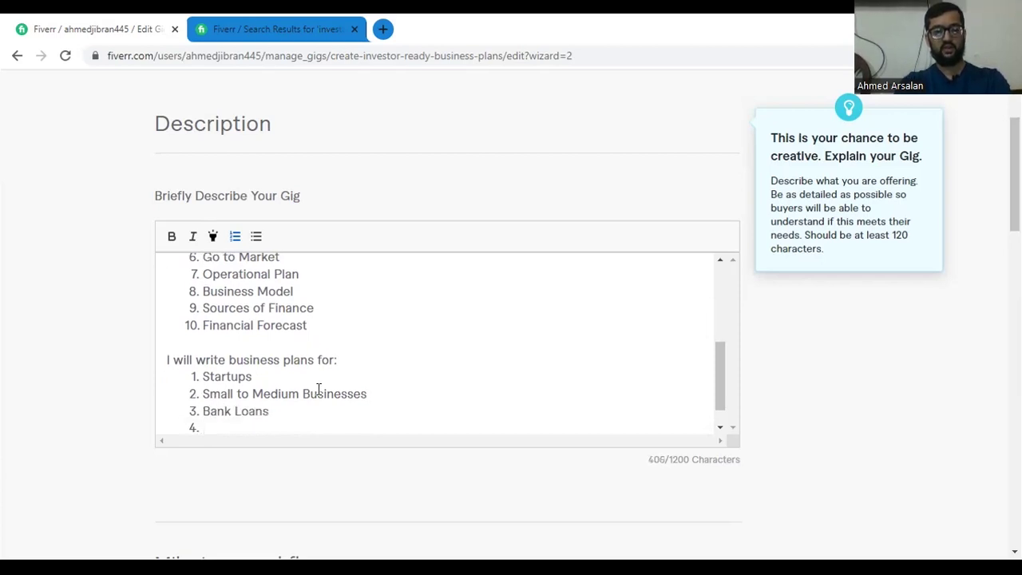
pyautogui.write('Pri')
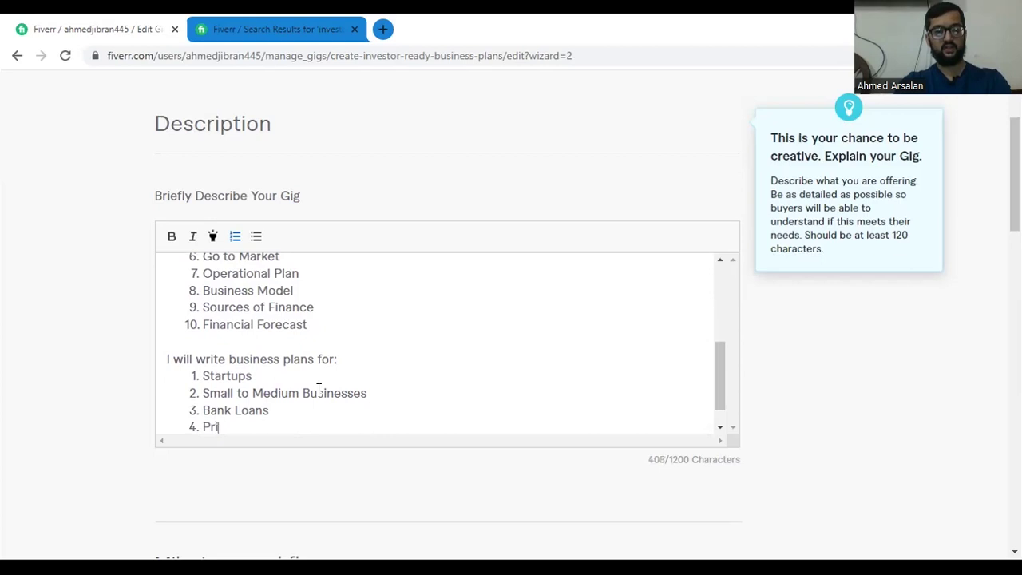
pyautogui.write('vate Inve')
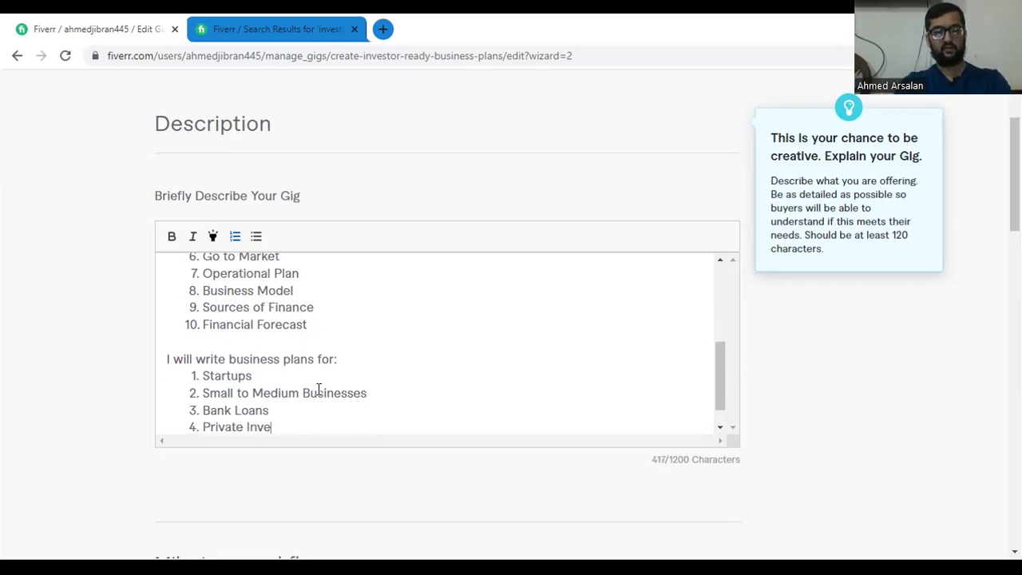
pyautogui.write('stors')
pyautogui.press('Return')
pyautogui.write('Im')
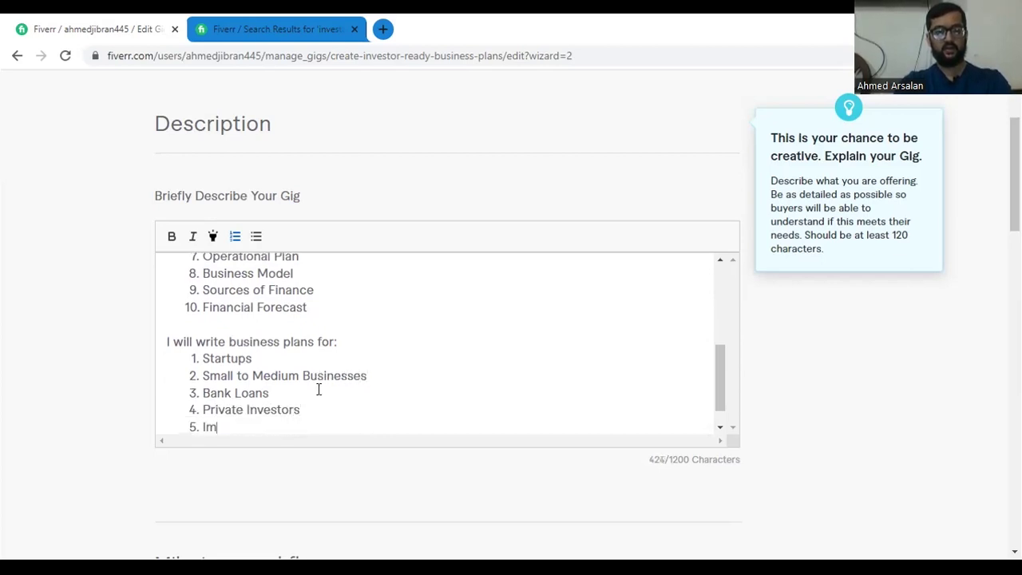
pyautogui.write('migration')
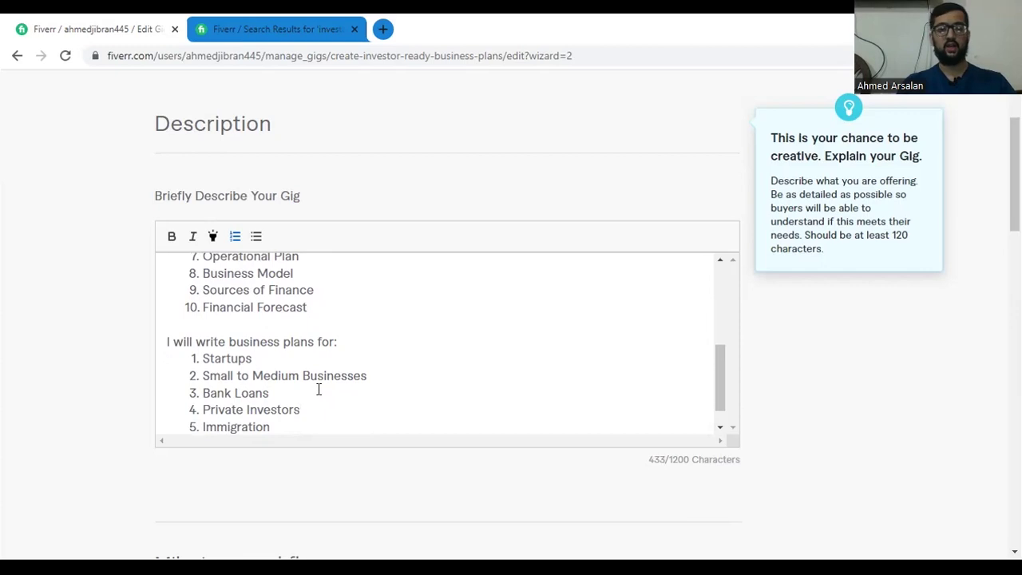
# Switch to the Fiverr search results page and search all services for "immigration".
pyautogui.hotkey('ctrl', 'Tab')
pyautogui.scroll(10, 331, 392)
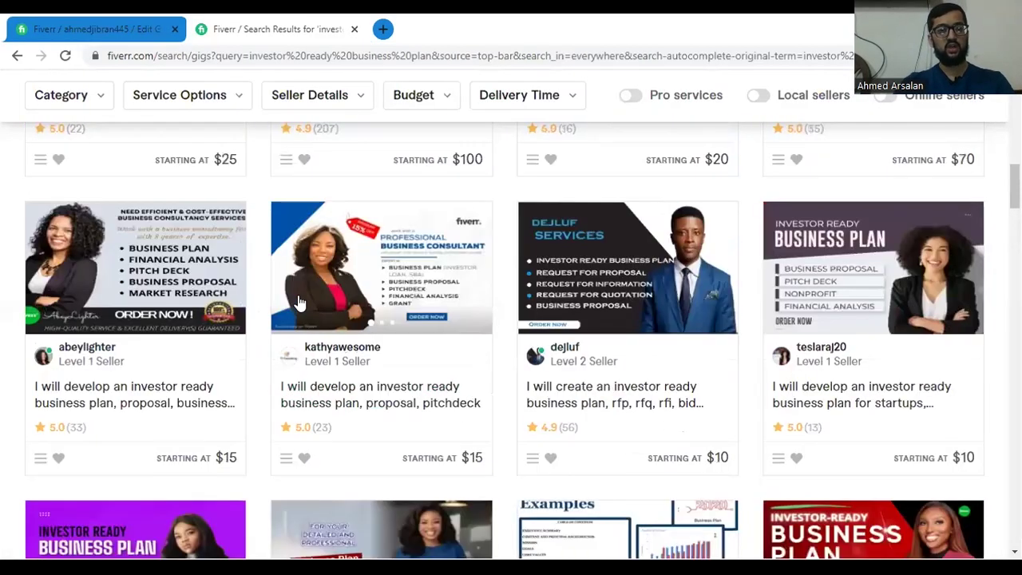
pyautogui.scroll(3, 285, 167)
pyautogui.click(338, 99)
pyautogui.hotkey('ctrl', 'a')
pyautogui.write('immig')
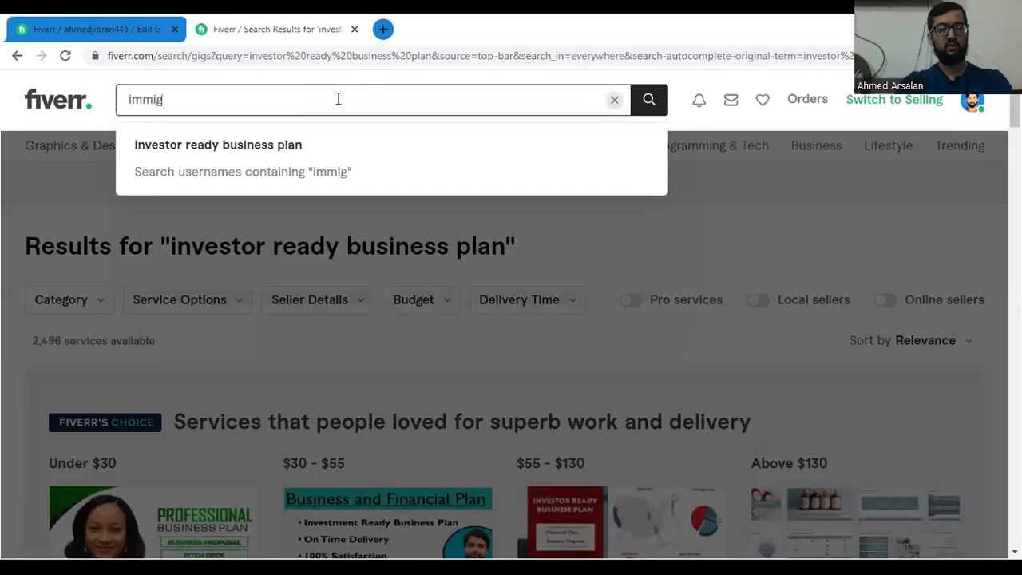
pyautogui.write('ration')
pyautogui.press('Return')
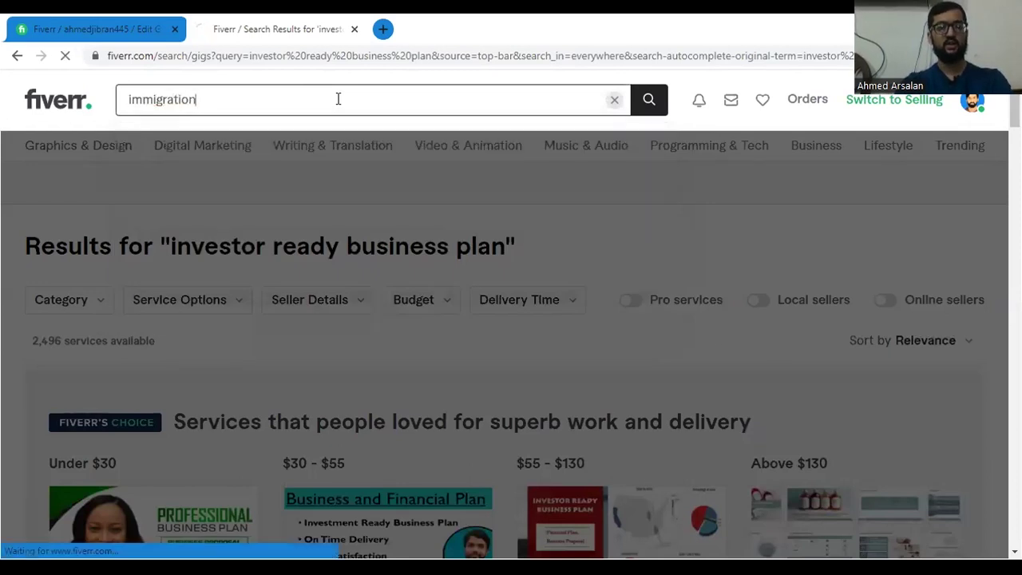
# Look through the immigration gig listings to see which kinds of services sellers offer.
pyautogui.scroll(-2, 123, 213)
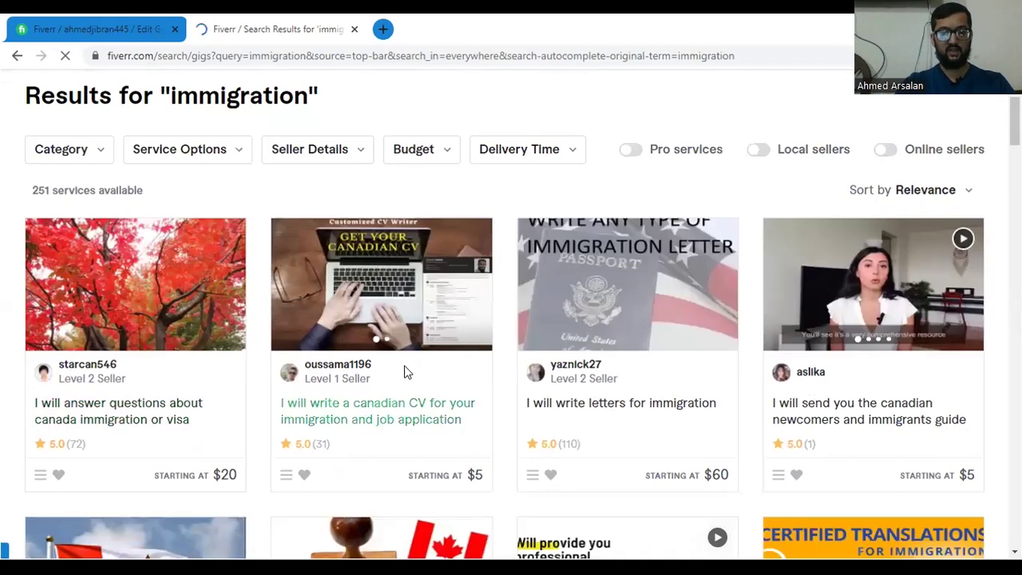
pyautogui.scroll(-1, 335, 369)
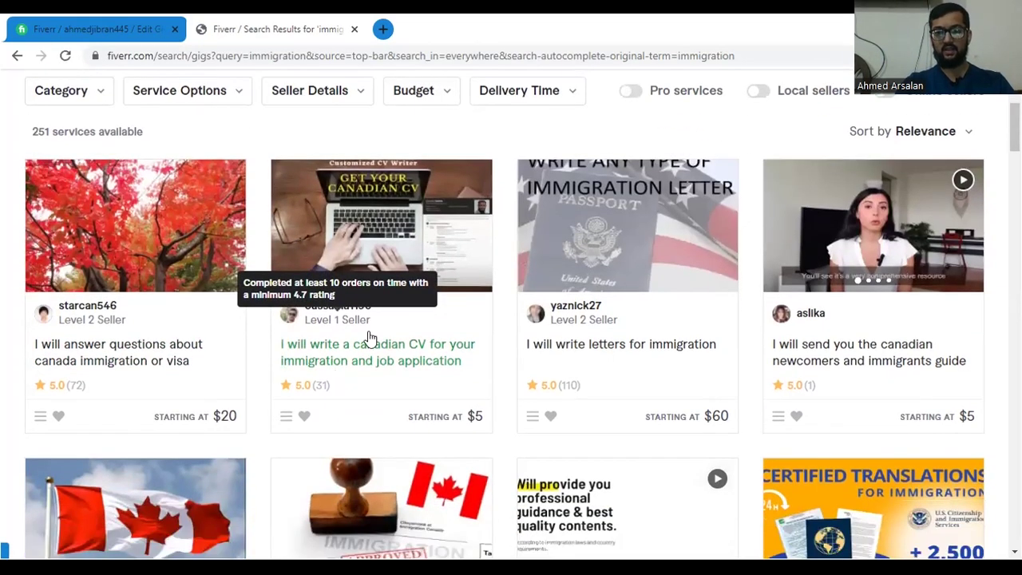
pyautogui.scroll(-1, 370, 338)
pyautogui.scroll(-2, 380, 343)
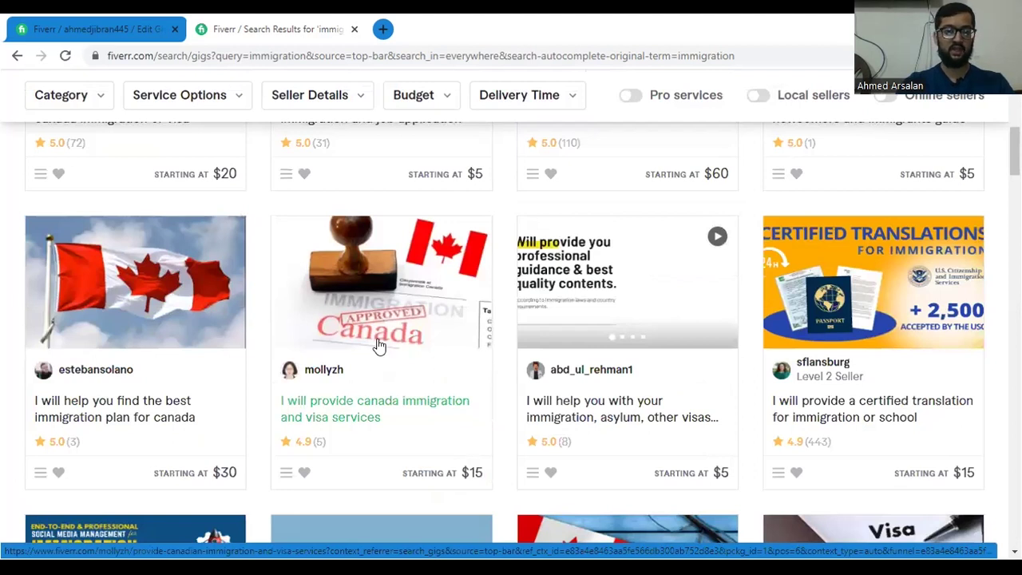
pyautogui.scroll(-4, 375, 343)
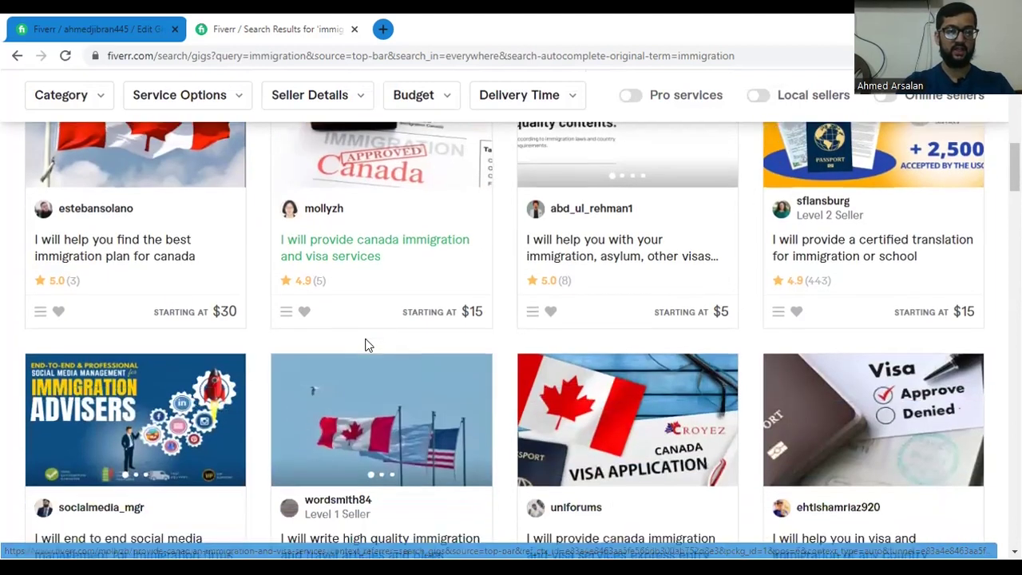
pyautogui.scroll(2, 361, 342)
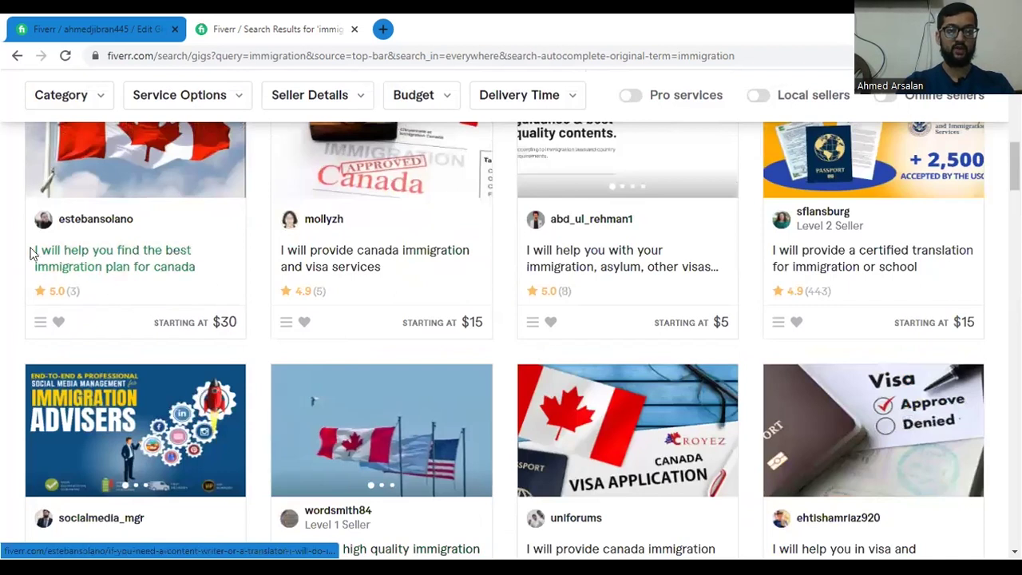
# Compare the purposes listed in the gig description with further immigration gig listings in the Fiverr search results.
pyautogui.click(112, 32)
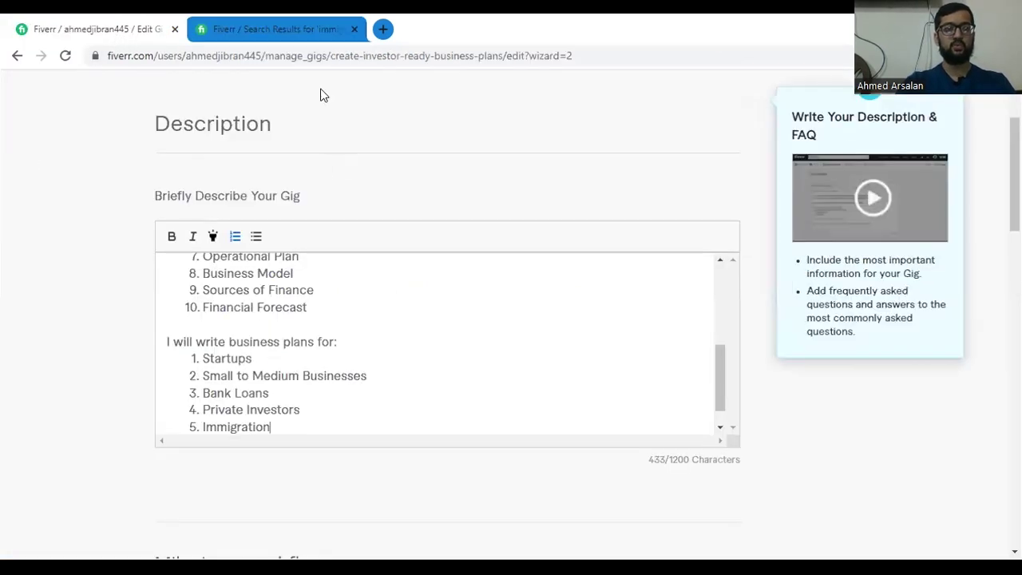
pyautogui.click(276, 38)
pyautogui.scroll(-2, 444, 312)
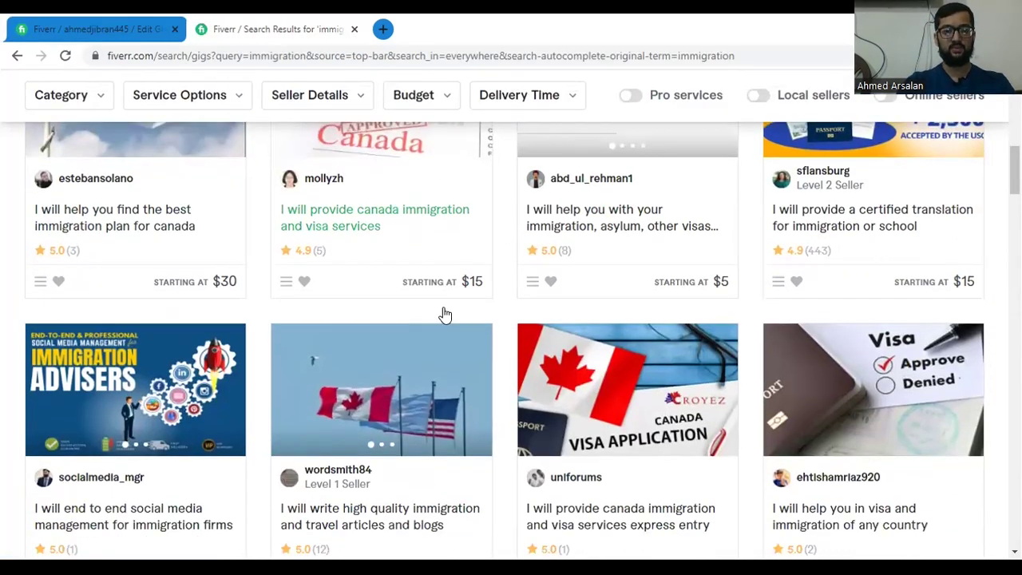
# Return to the gig description and end the second numbered list after "Immigration", leaving a blank line below it.
pyautogui.click(65, 25)
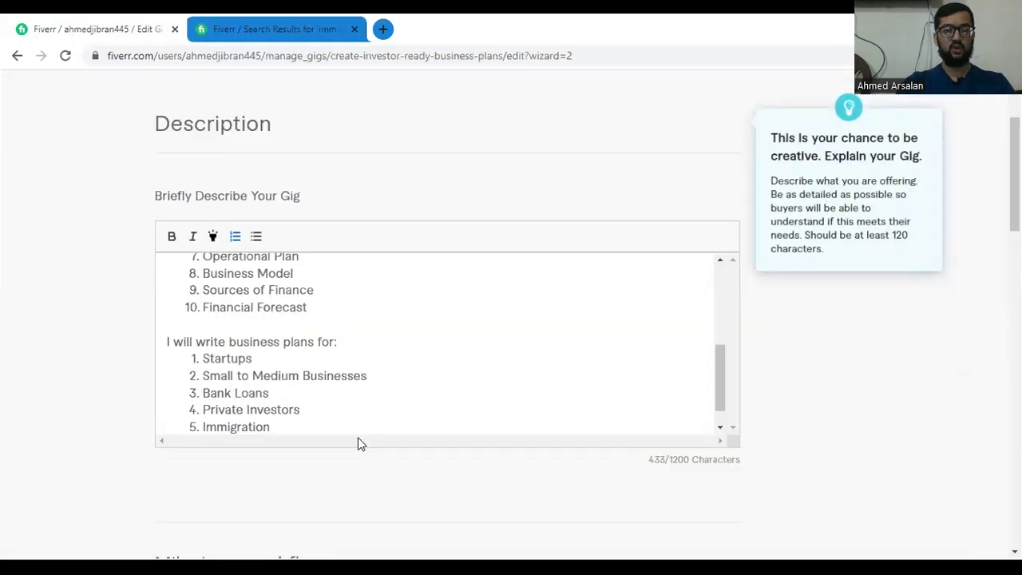
pyautogui.scroll(-1, 317, 365)
pyautogui.press('Return')
pyautogui.press('Return')
pyautogui.press('Return')
pyautogui.press('Return')
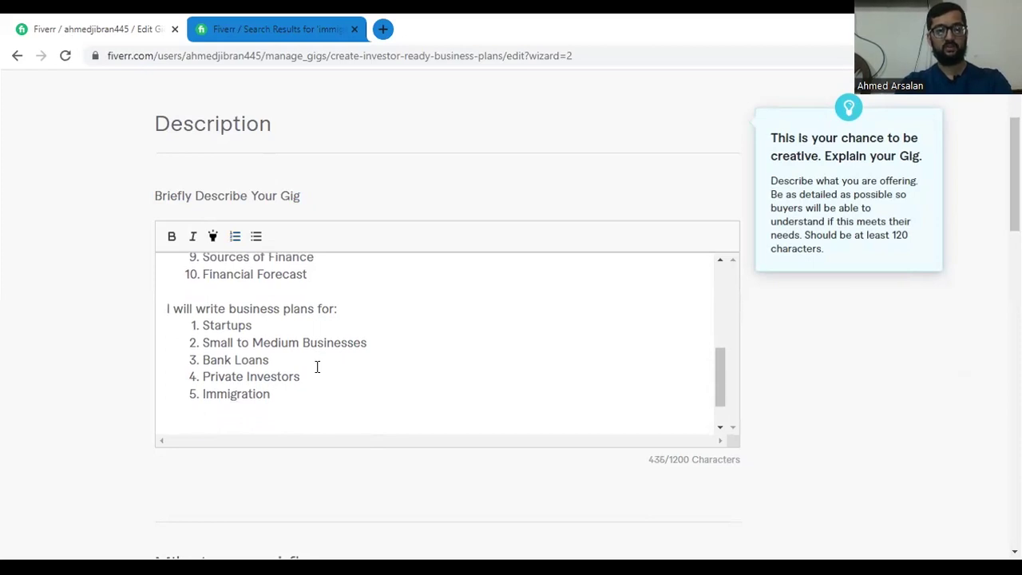
# Write the heading line "i will not write business plan:" below the second numbered list.
pyautogui.write('i will not support')
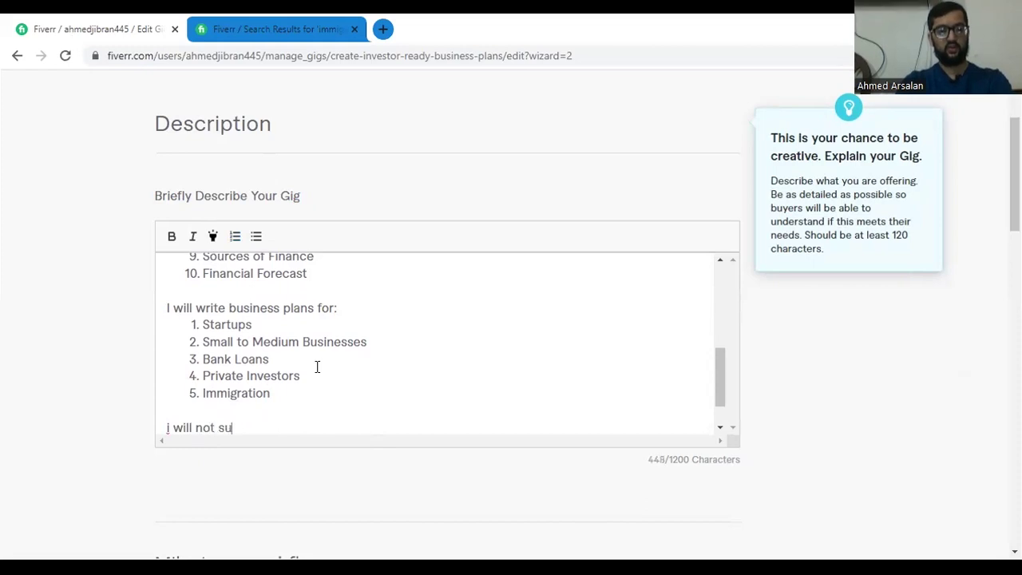
pyautogui.press('BackSpace')
pyautogui.press('BackSpace')
pyautogui.press('BackSpace')
pyautogui.press('BackSpace')
pyautogui.press('BackSpace')
pyautogui.press('BackSpace')
pyautogui.press('BackSpace')
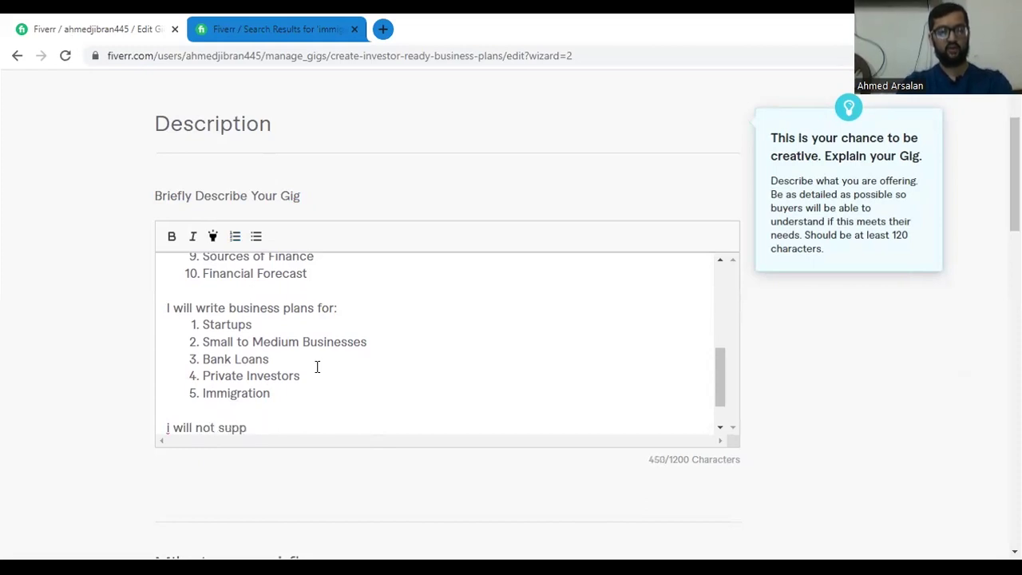
pyautogui.write('write ')
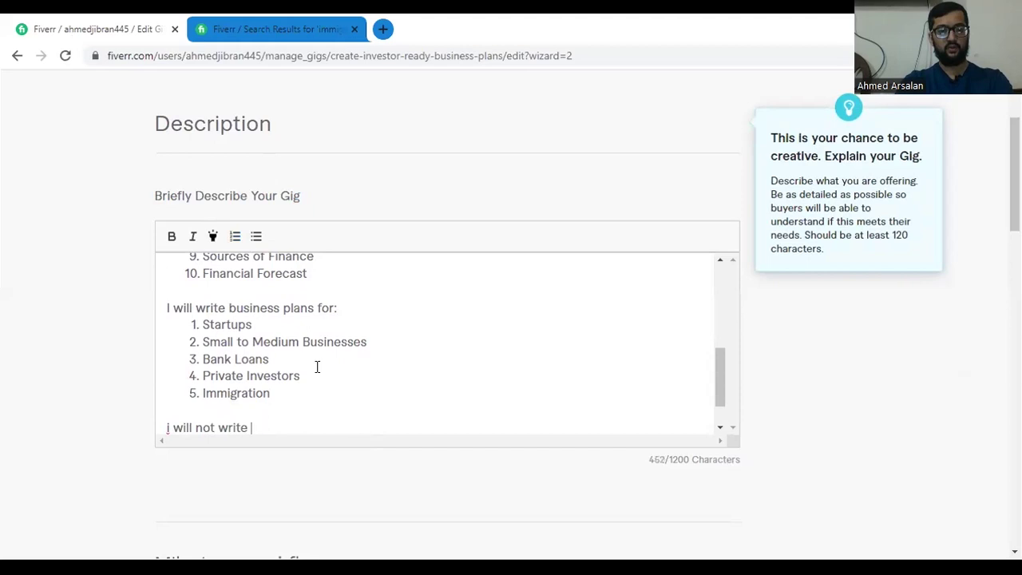
pyautogui.write('business pla')
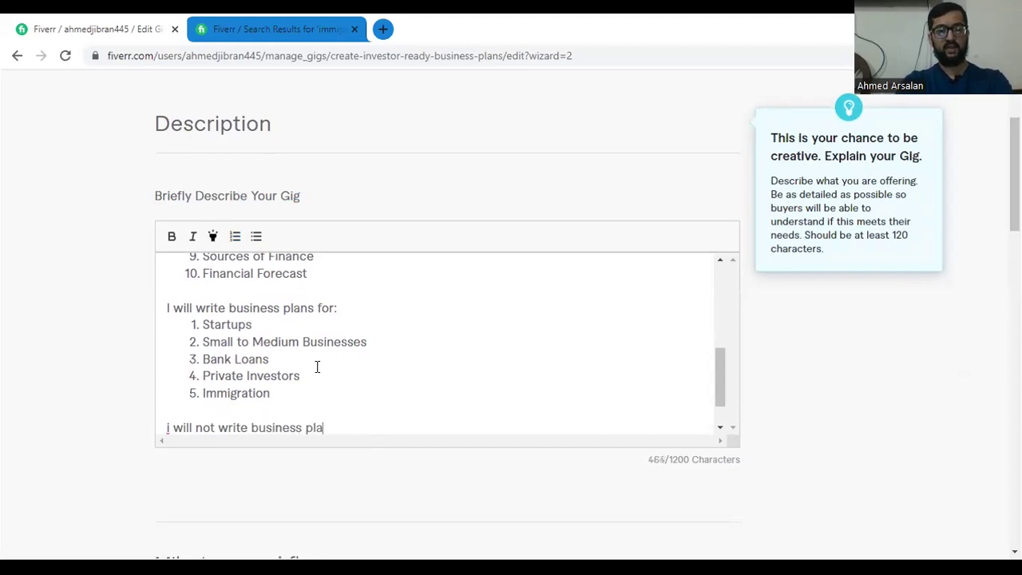
pyautogui.write('n:')
# Add a numbered list with "Alcohol" and "Pubs" under the new heading, and end it with a blank line.
pyautogui.press('Return')
pyautogui.write('1')
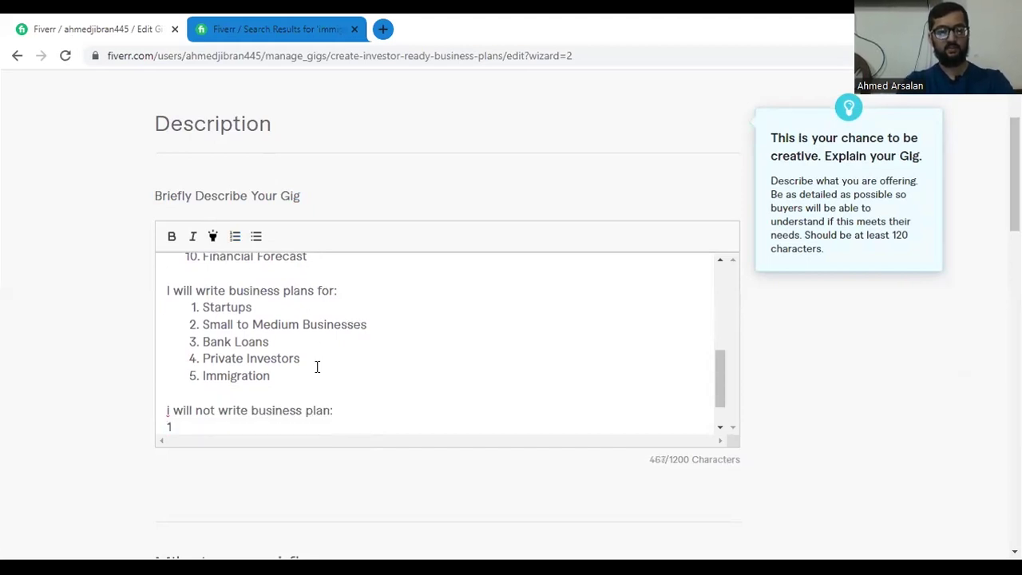
pyautogui.write('. Alc')
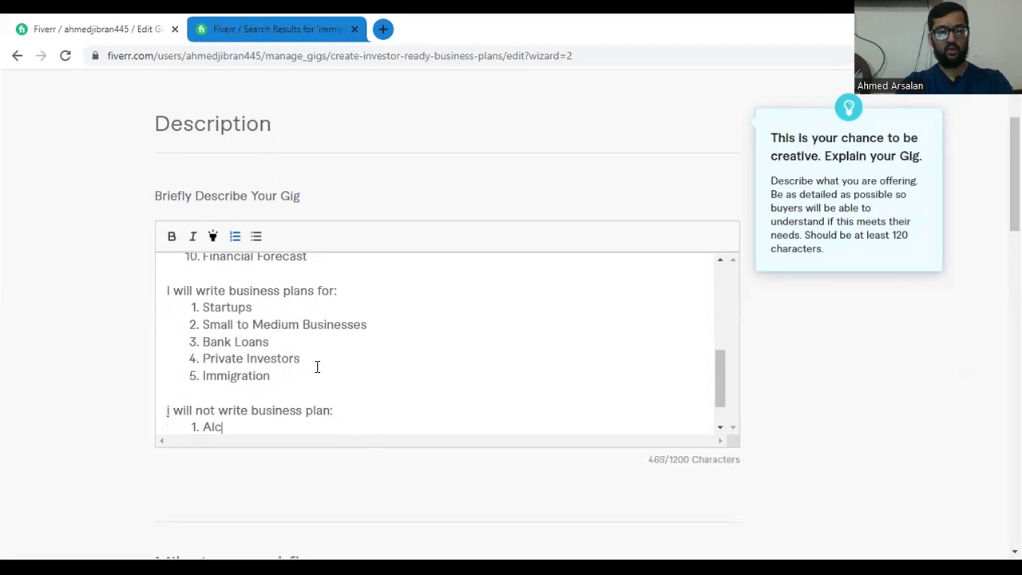
pyautogui.write('ohol ')
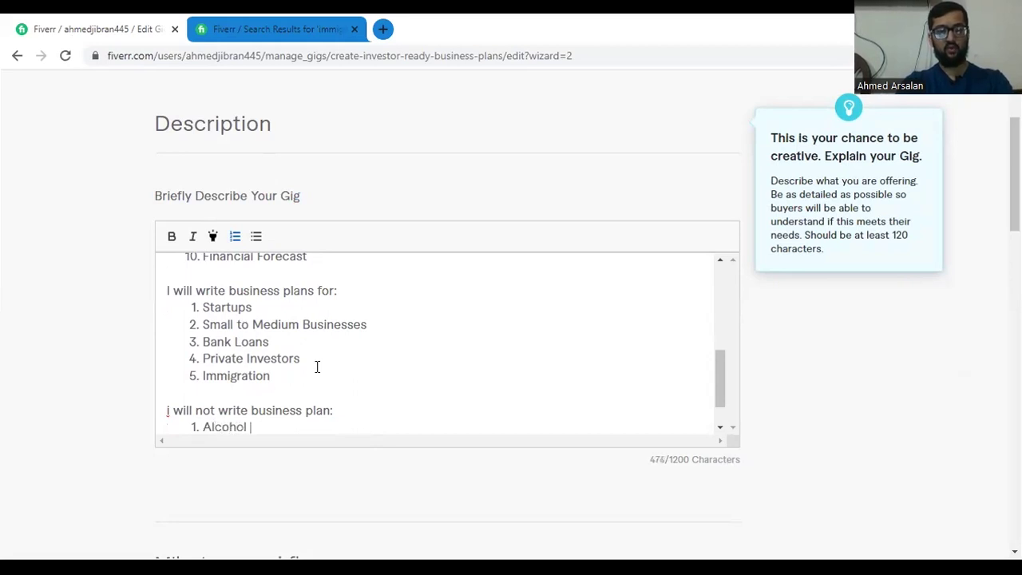
pyautogui.write('Slav')
pyautogui.press('BackSpace')
pyautogui.press('BackSpace')
pyautogui.press('BackSpace')
pyautogui.press('BackSpace')
pyautogui.press('Return')
pyautogui.write('Pubs')
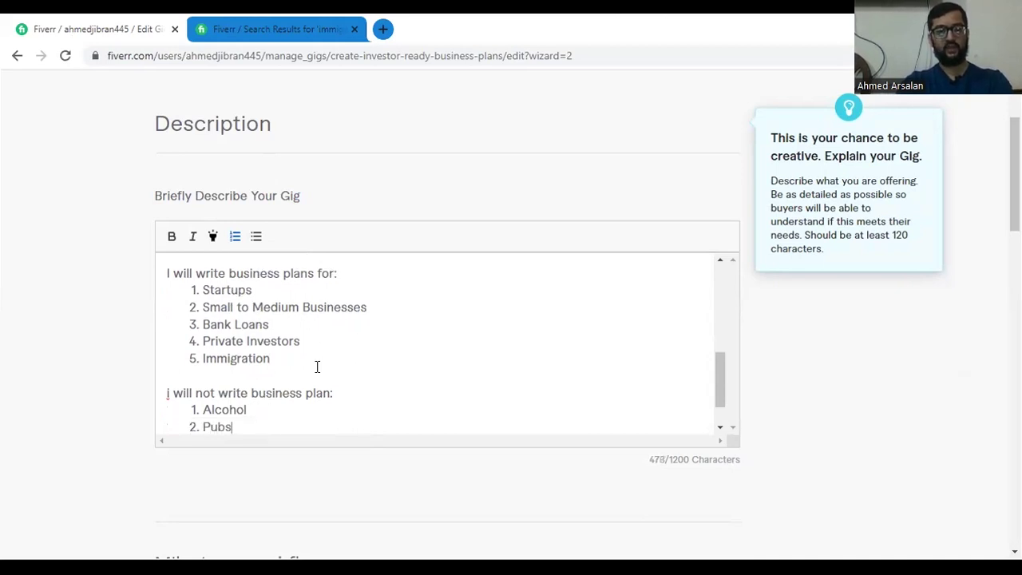
pyautogui.press('Return')
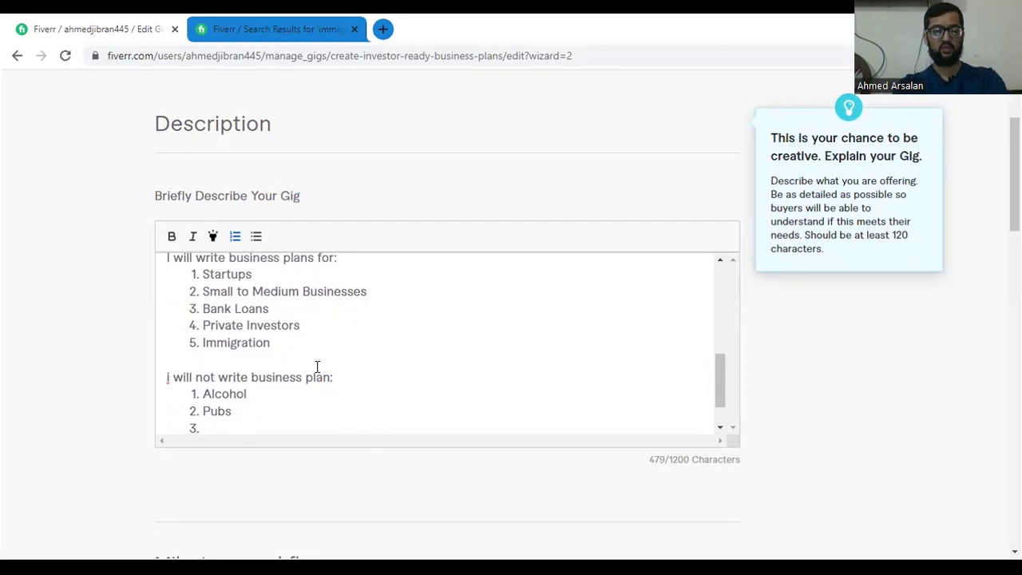
pyautogui.press('BackSpace')
pyautogui.press('Return')
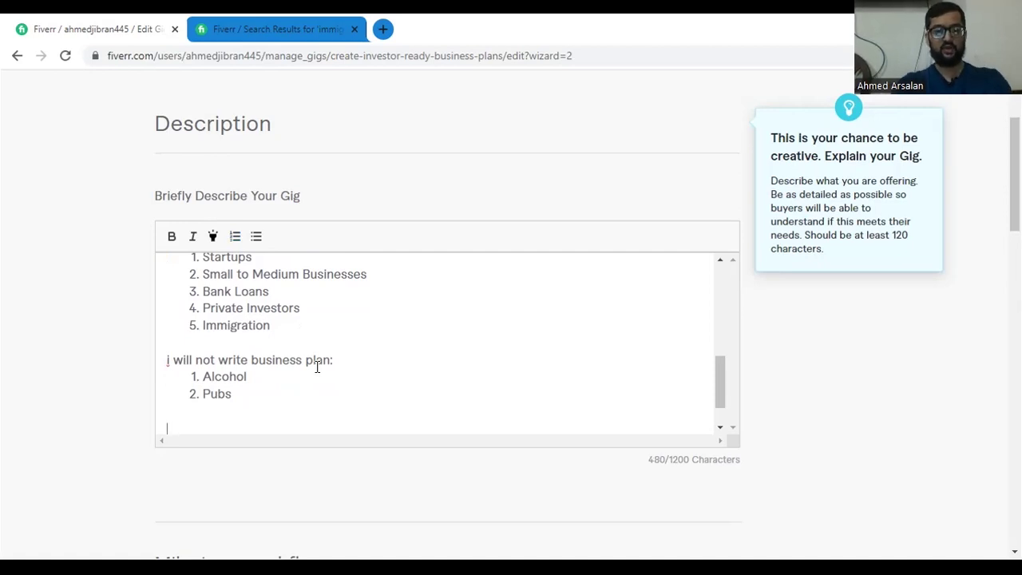
# Write the closing line "If you are serious about your business/ raising funds, just place the order and see the magic.".
pyautogui.write('If you')
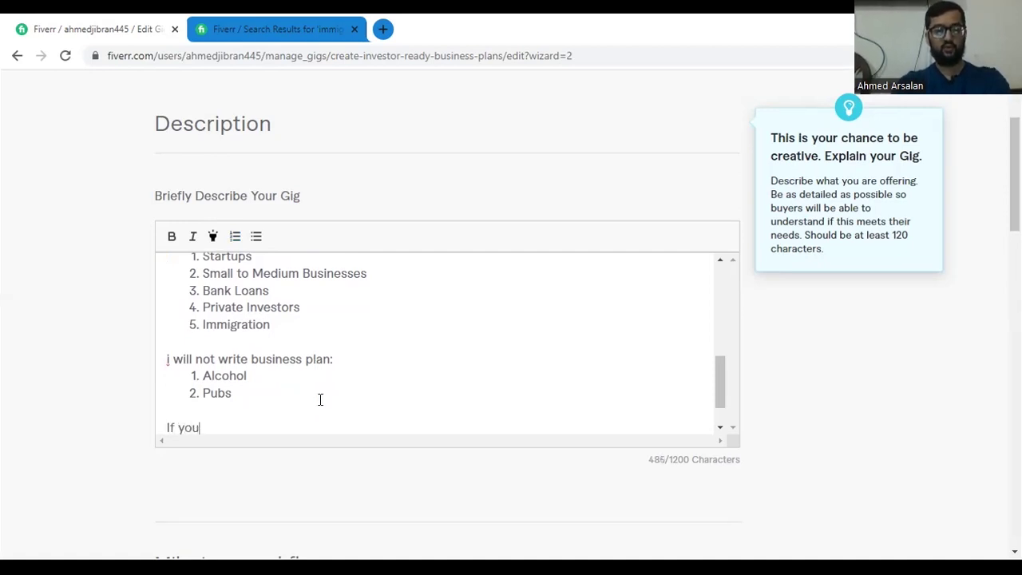
pyautogui.write(' want to st')
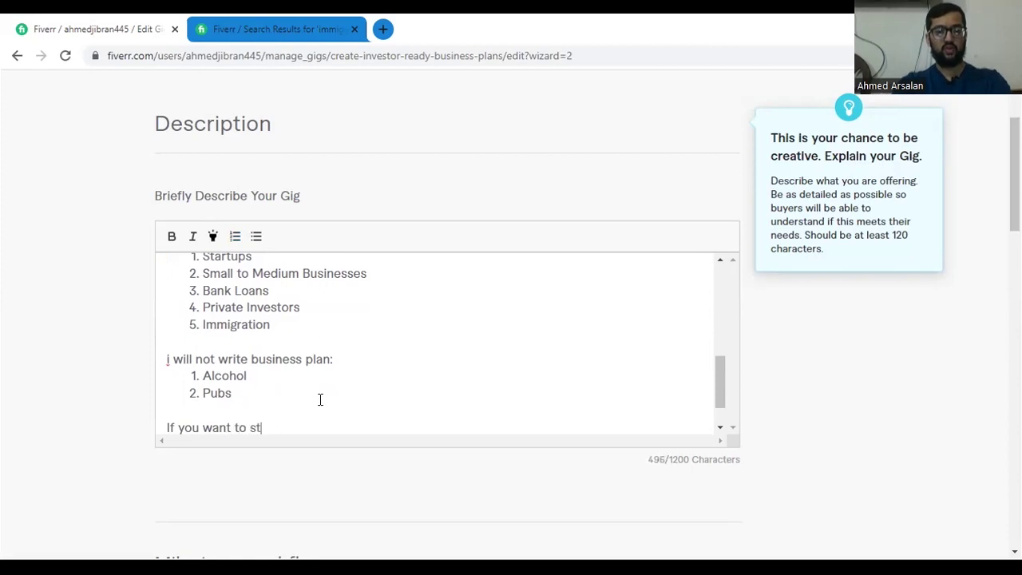
pyautogui.write('art the order')
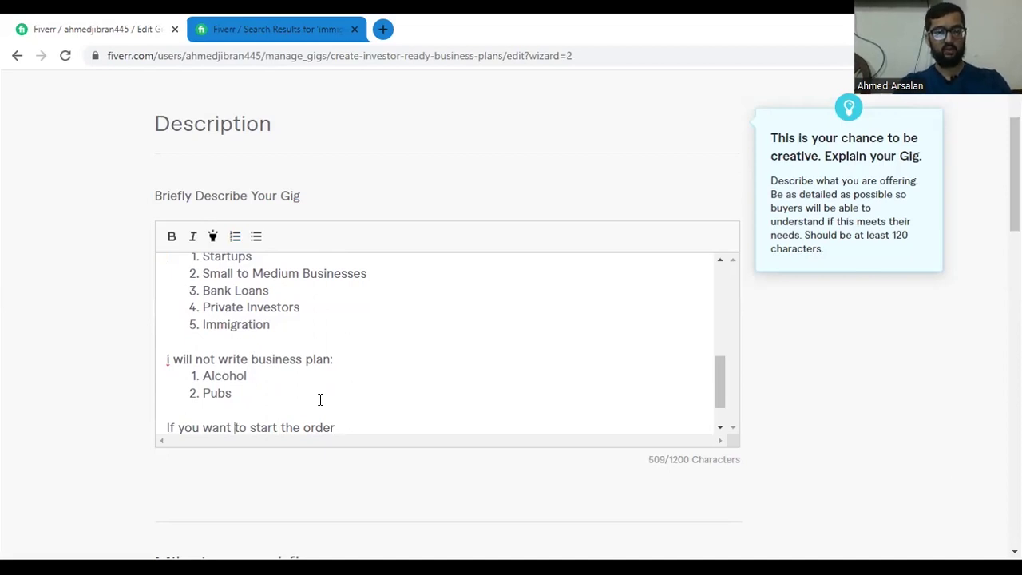
pyautogui.hotkey('ctrl', 'Left')
pyautogui.hotkey('shift', 'End')
pyautogui.press('BackSpace')
pyautogui.write('are ')
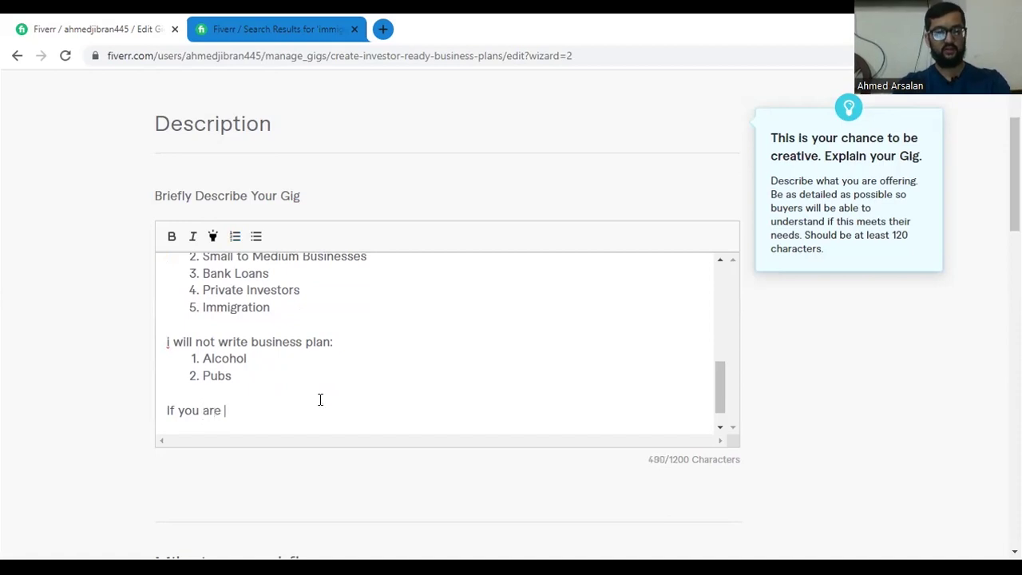
pyautogui.write('serious ab')
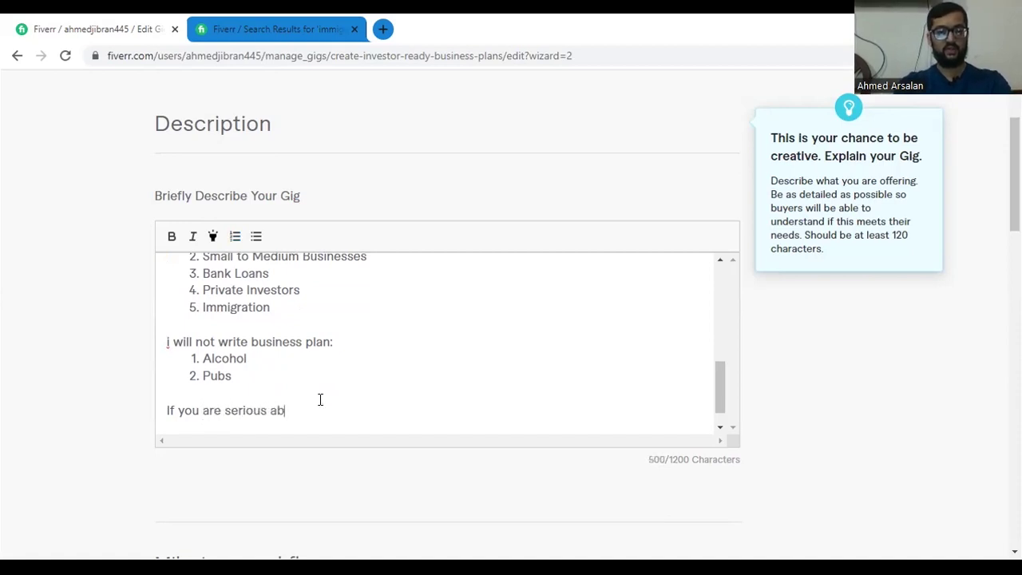
pyautogui.write('out your business ')
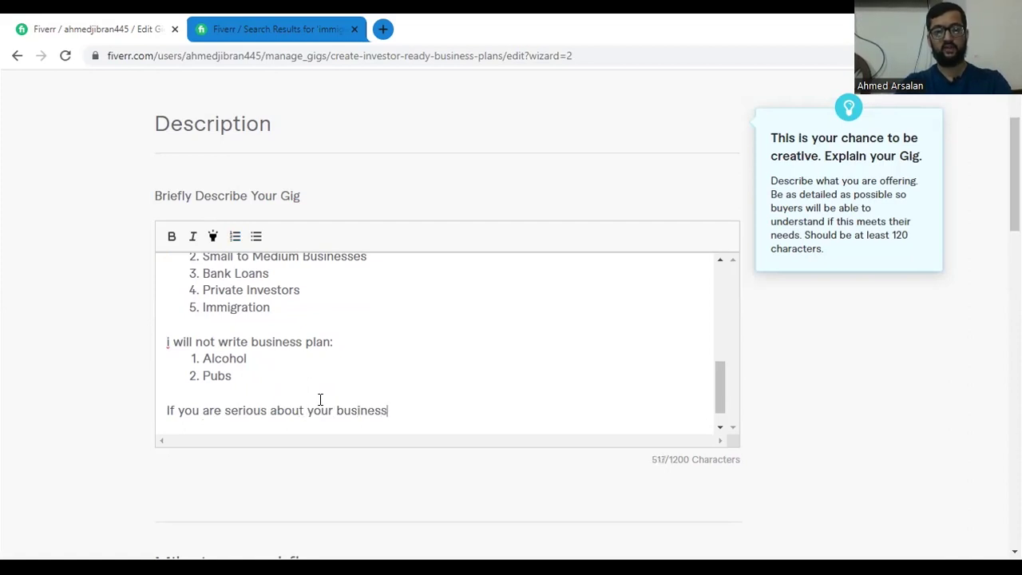
pyautogui.write('/ raising')
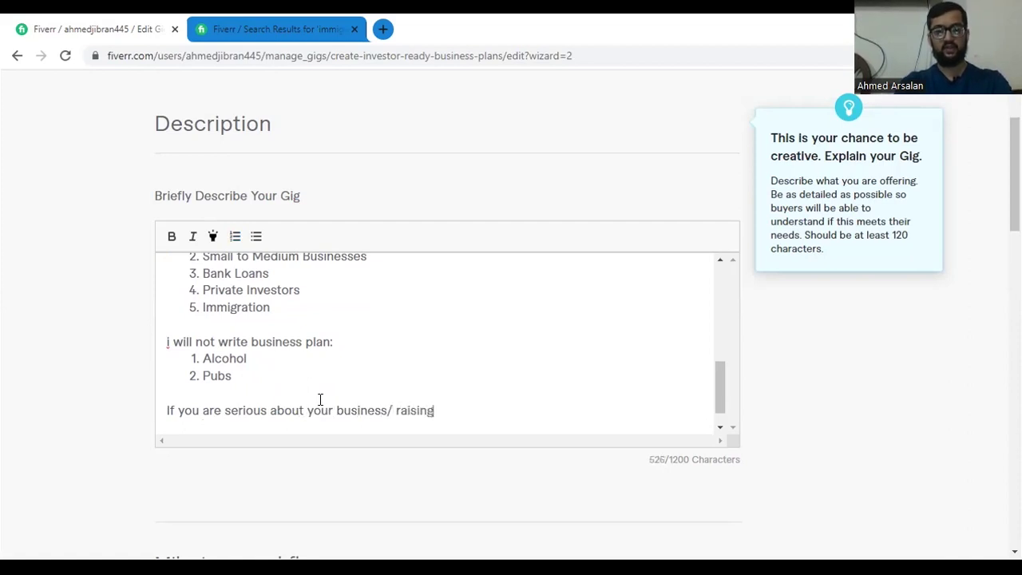
pyautogui.write(' funds, just place the order and see the magic.')
pyautogui.press('Return')
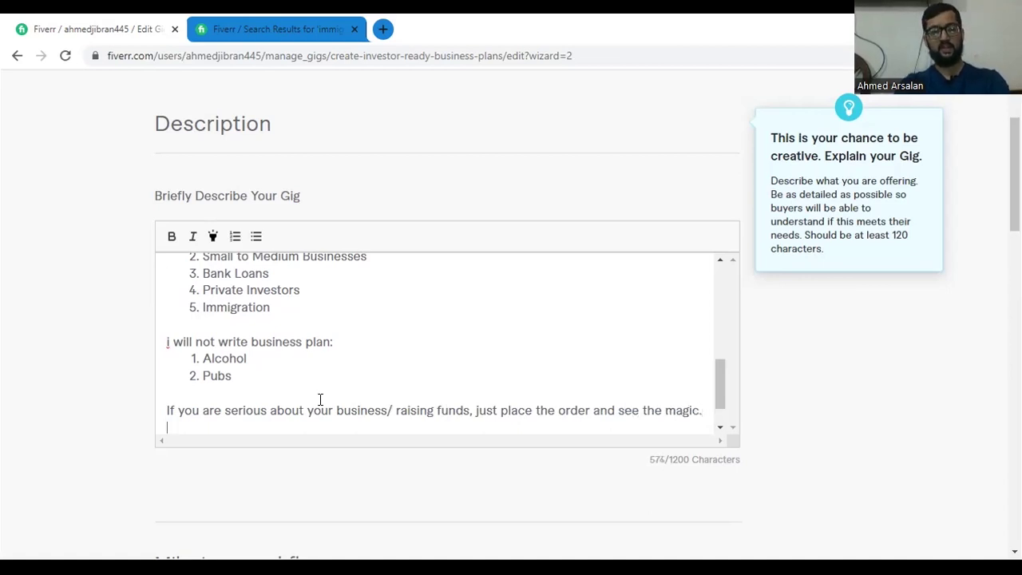
# Add a second closing line reading "If you are really interested in your business just contact me.".
pyautogui.write('If you ')
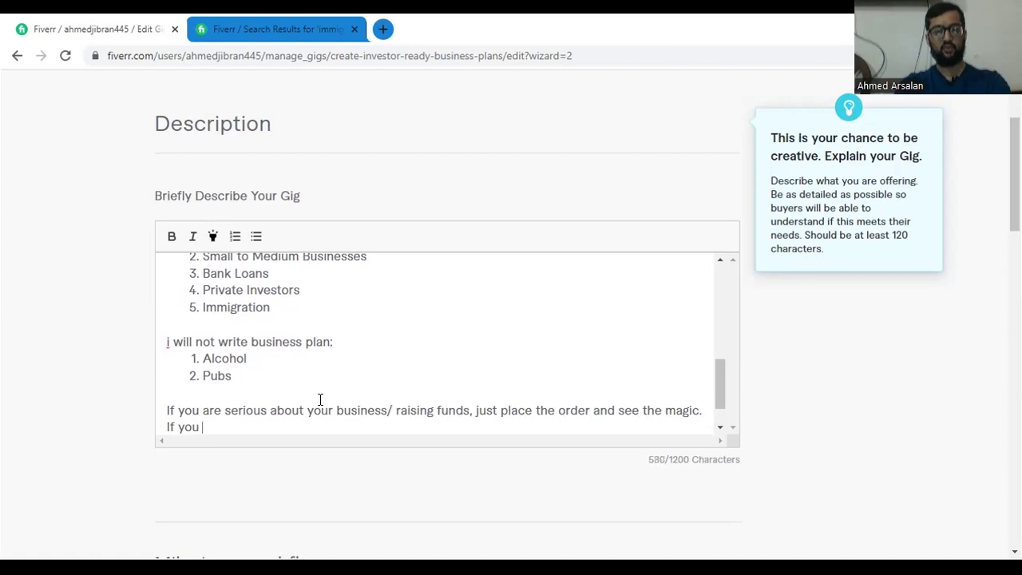
pyautogui.write('are re')
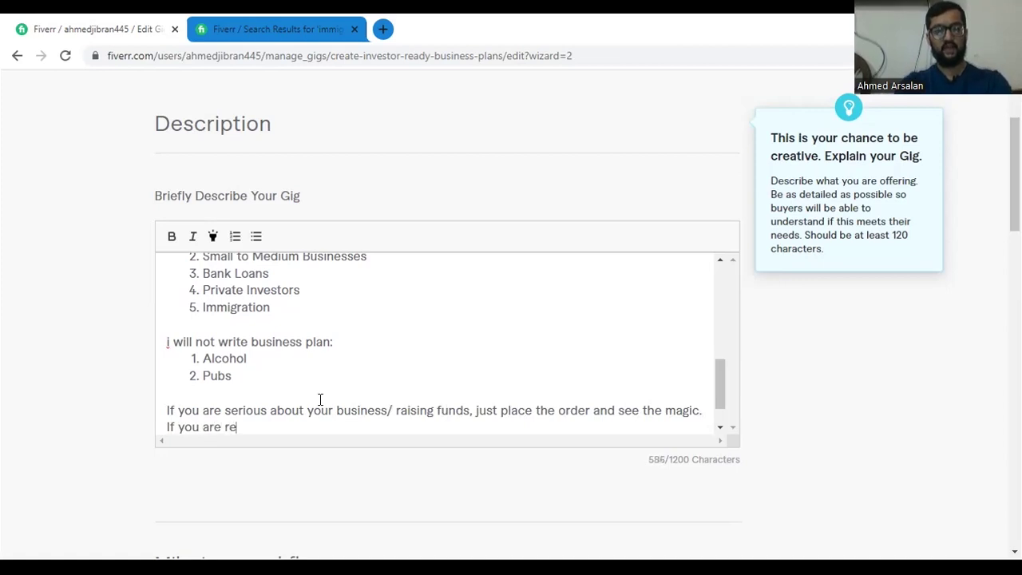
pyautogui.write('ally interest')
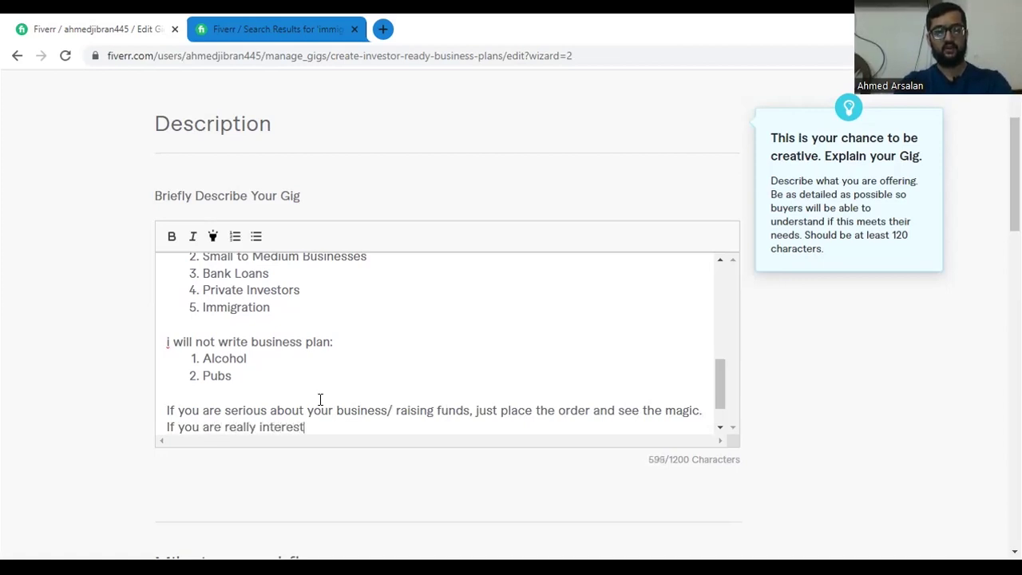
pyautogui.write('ed i')
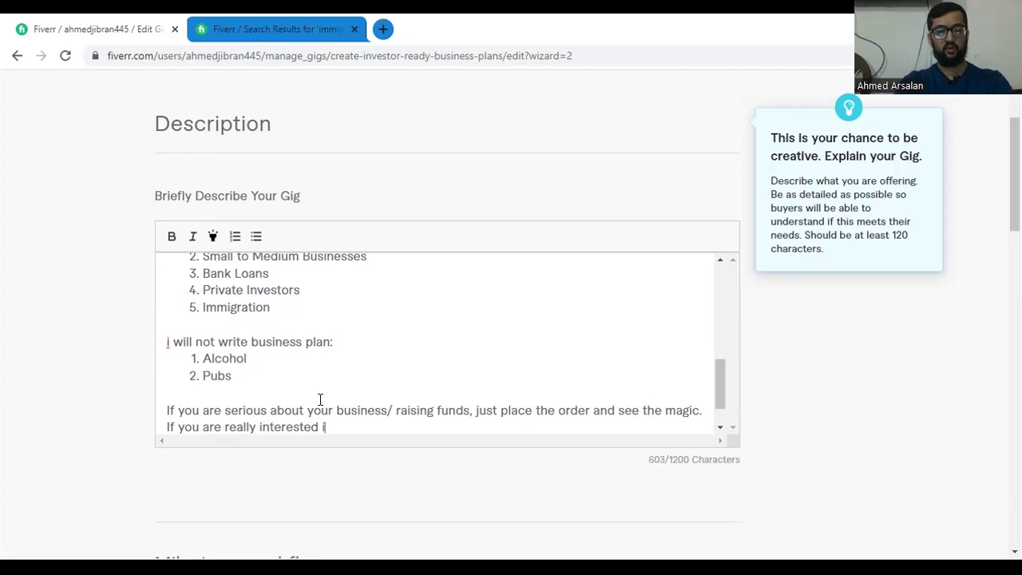
pyautogui.write('n your busi')
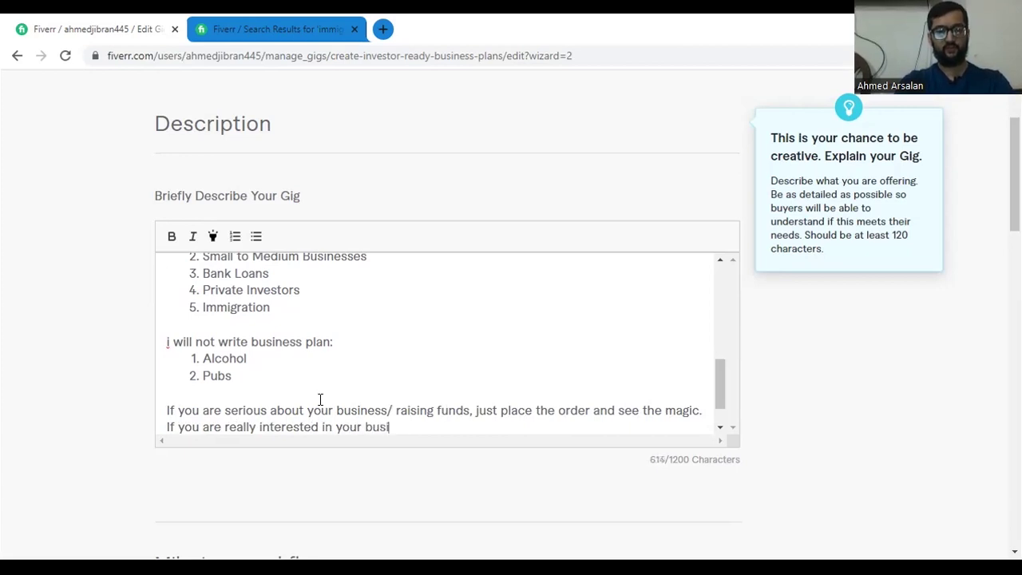
pyautogui.write('ness just co')
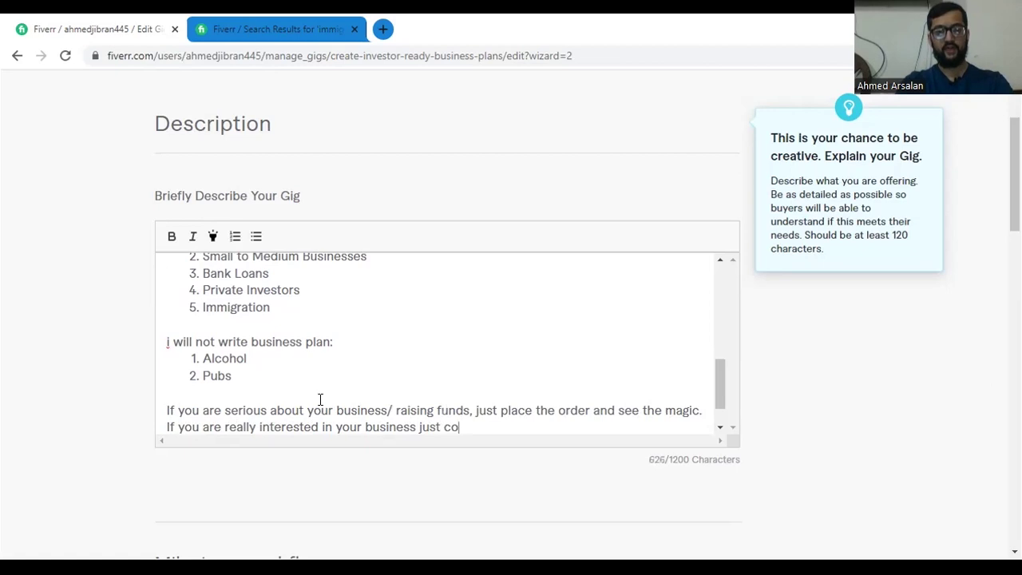
pyautogui.write('ntact me.')
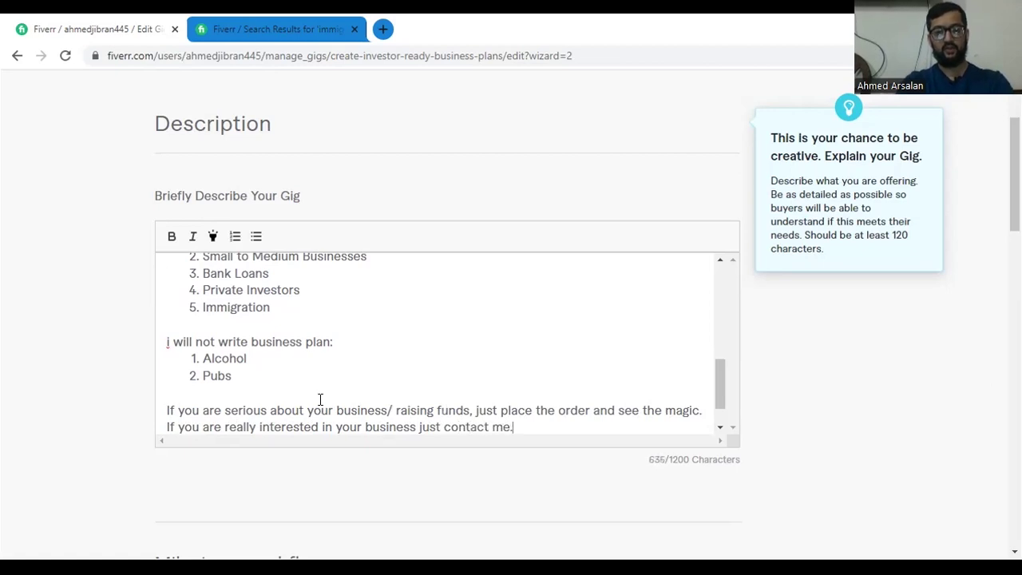
# Duplicate the "just contact me" line below itself, separated by a blank line.
pyautogui.press('Return')
pyautogui.hotkey('shift', 'End')
pyautogui.hotkey('ctrl', 'c')
pyautogui.press('End')
pyautogui.press('Return')
pyautogui.press('Return')
pyautogui.hotkey('ctrl', 'v')
pyautogui.press('Return')
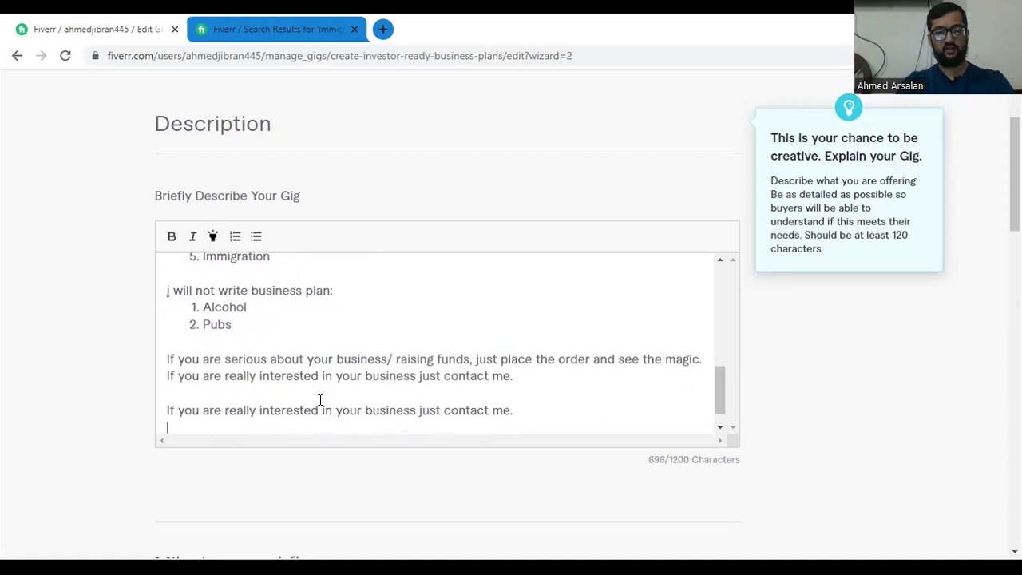
# Replace "just contact me" in the duplicated line with "to raise funding order Now".
pyautogui.hotkey('shift', 'Right')
pyautogui.hotkey('shift', 'Right')
pyautogui.hotkey('shift', 'Right')
pyautogui.hotkey('shift', 'Right')
pyautogui.hotkey('shift', 'Right')
pyautogui.hotkey('shift', 'Right')
pyautogui.hotkey('shift', 'Right')
pyautogui.hotkey('shift', 'Right')
pyautogui.hotkey('shift', 'Right')
pyautogui.hotkey('shift', 'Right')
pyautogui.hotkey('shift', 'Right')
pyautogui.hotkey('shift', 'Right')
pyautogui.hotkey('shift', 'Right')
pyautogui.hotkey('shift', 'Right')
pyautogui.hotkey('shift', 'Right')
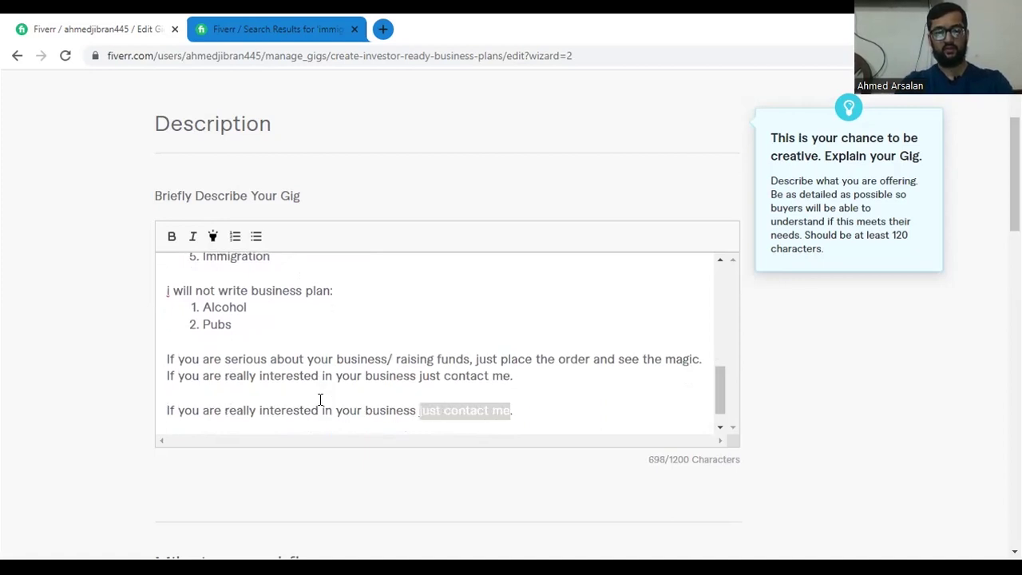
pyautogui.write('to raise ')
pyautogui.write('dun')
pyautogui.press('BackSpace')
pyautogui.press('BackSpace')
pyautogui.press('BackSpace')
pyautogui.write('funding order Now')
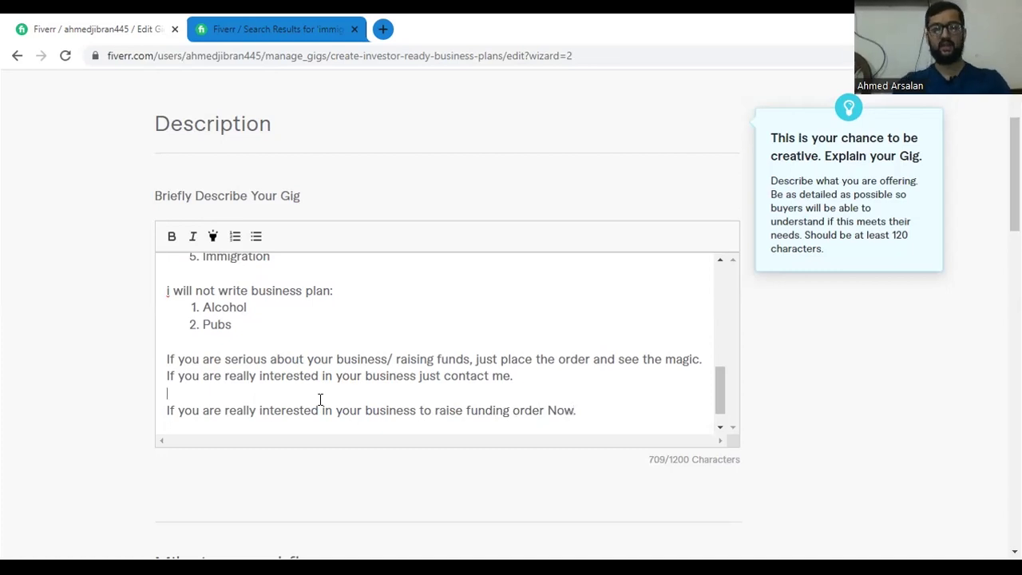
# Delete both lines beginning "If you are really interested in your business" from the end of the description.
pyautogui.click(605, 411)
pyautogui.moveTo(568, 410); pyautogui.dragTo(158, 372)
pyautogui.press('BackSpace')
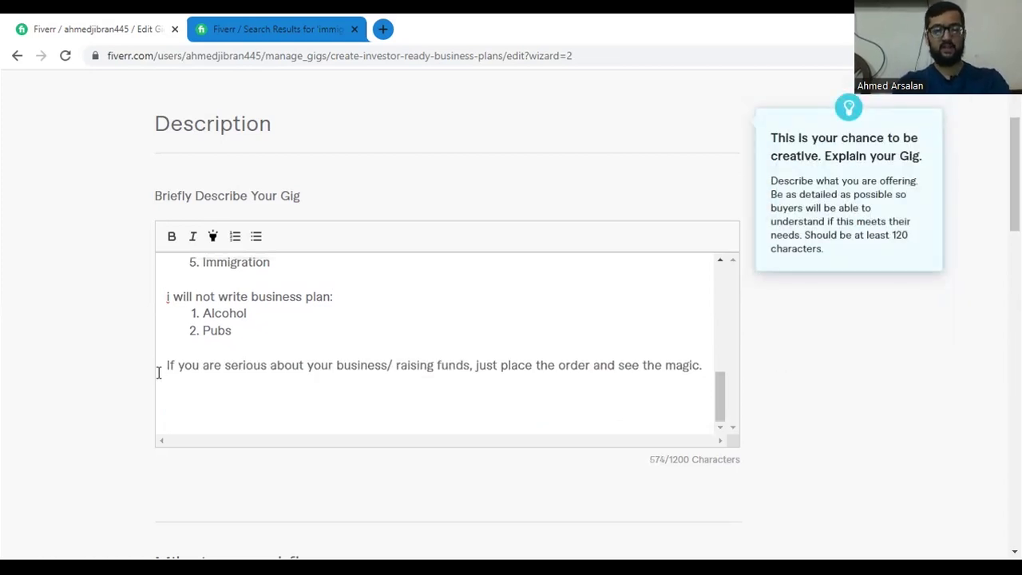
# Add a final line to the gig description reading "Please contact me for custom order.".
pyautogui.write('Pleasse')
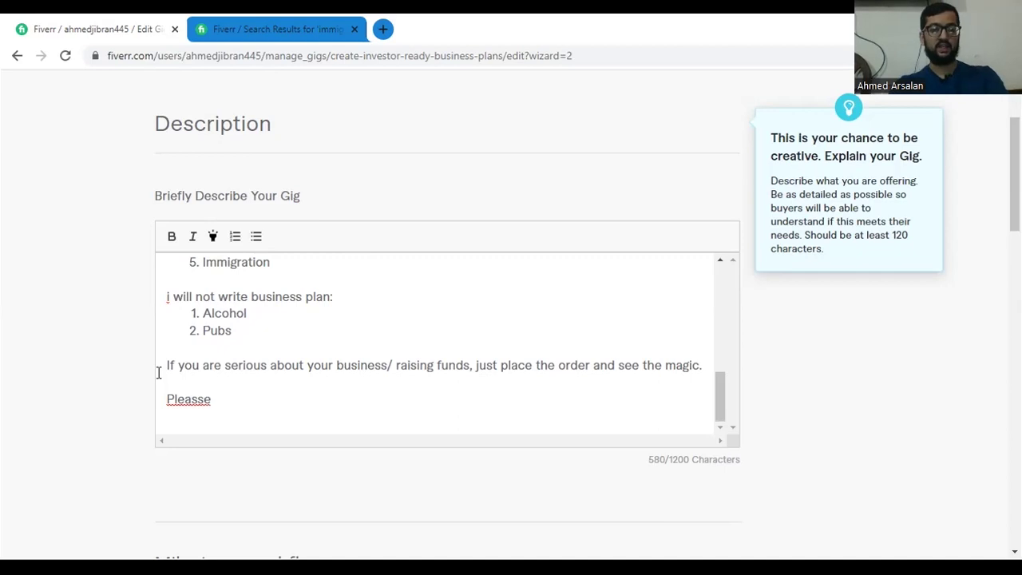
pyautogui.click(158, 372)
pyautogui.press('BackSpace')
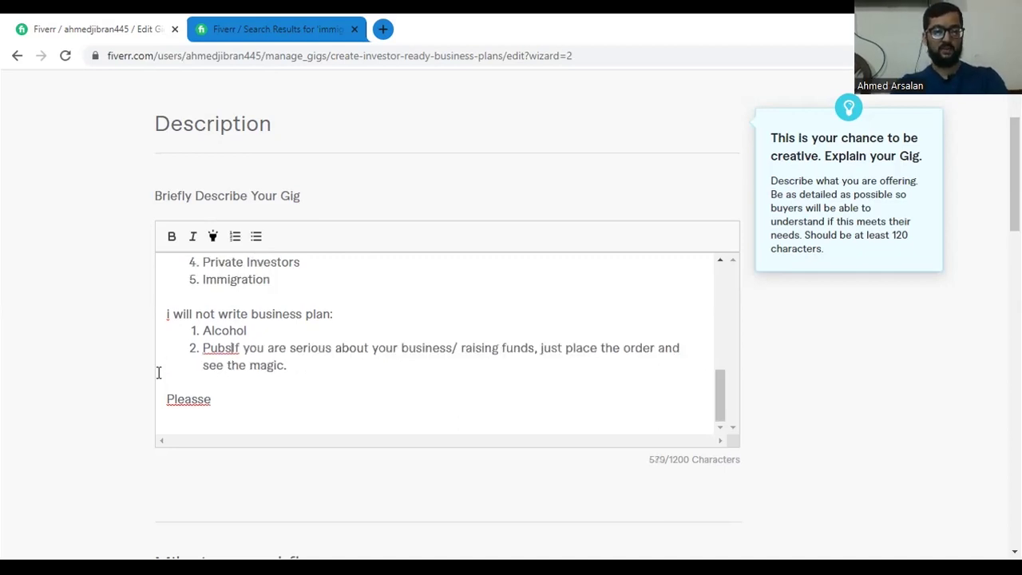
pyautogui.hotkey('ctrl', 'z')
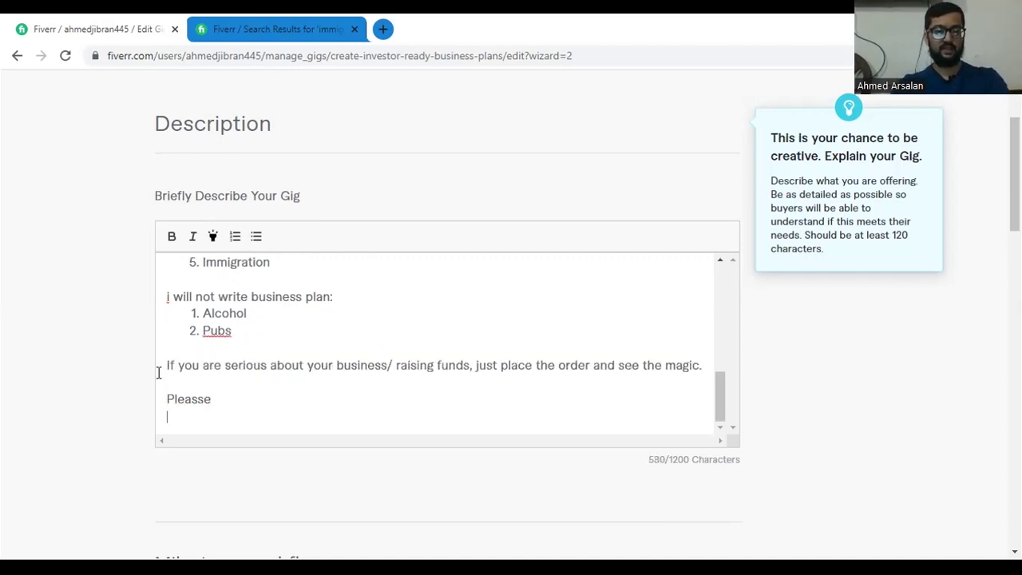
pyautogui.press('BackSpace')
pyautogui.press('BackSpace')
pyautogui.press('BackSpace')
pyautogui.write('e')
pyautogui.press('BackSpace')
pyautogui.write('es')
pyautogui.press('BackSpace')
pyautogui.press('BackSpace')
pyautogui.write('se cont')
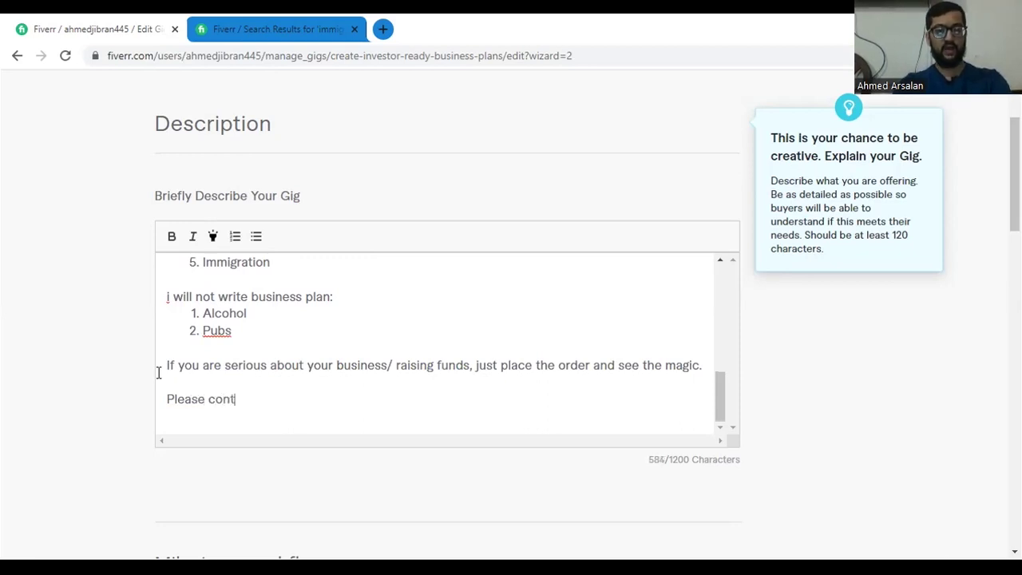
pyautogui.write('act me for custome')
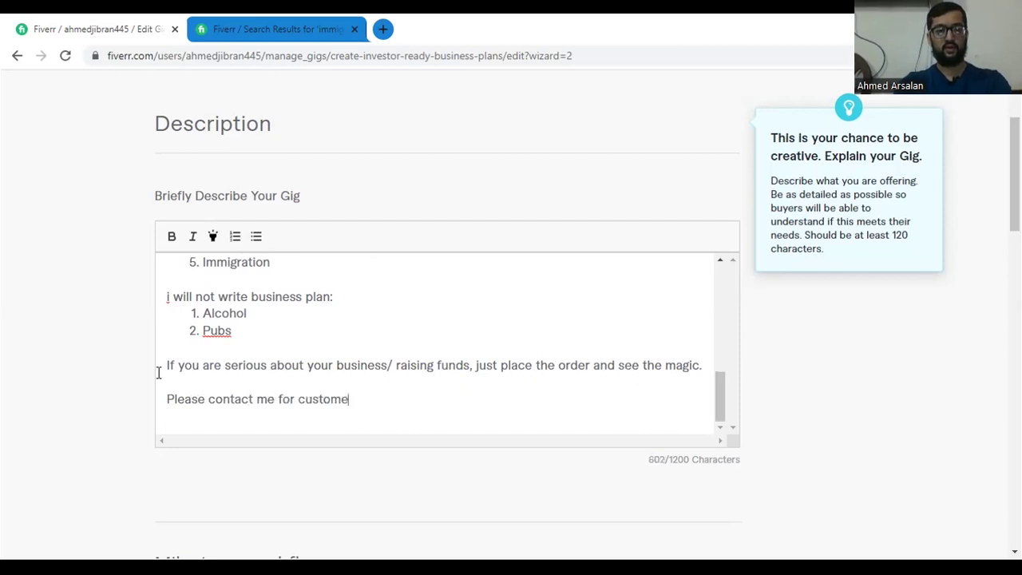
pyautogui.press('BackSpace')
pyautogui.write('order.')
pyautogui.click(928, 395)
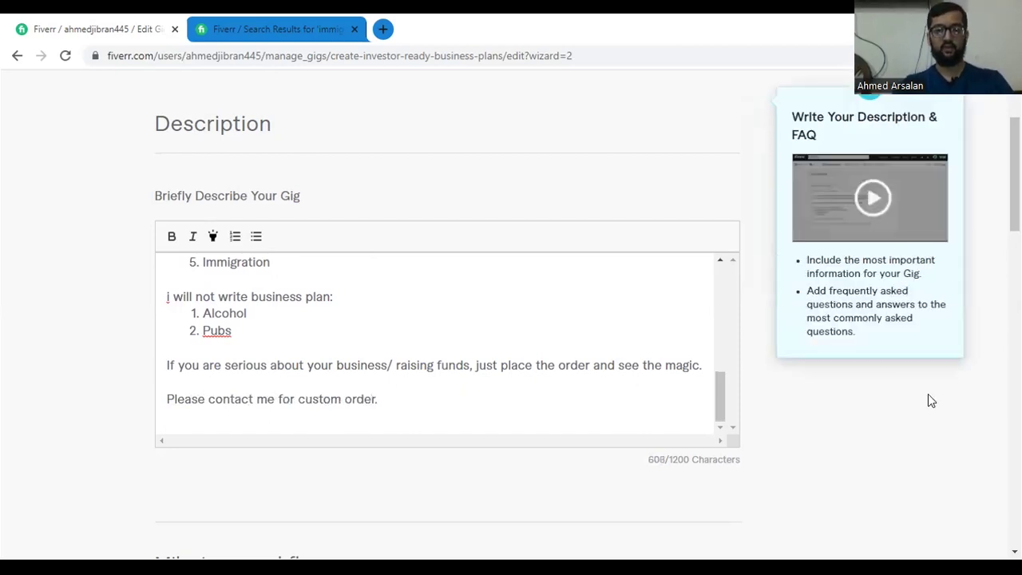
# Review the finished gig description, from its numbered lists down to the closing lines.
pyautogui.scroll(-12, 548, 372)
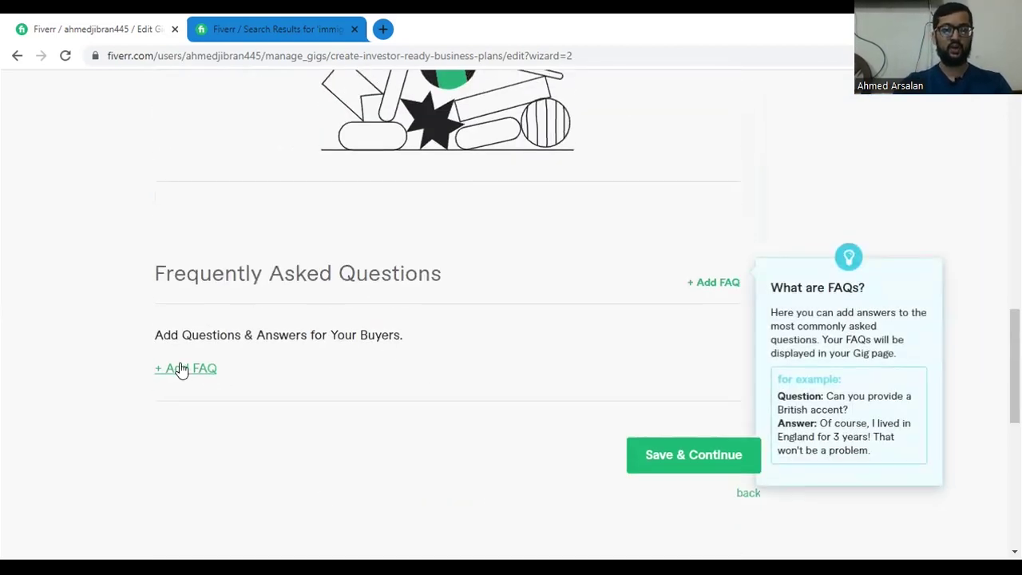
pyautogui.scroll(9, 180, 366)
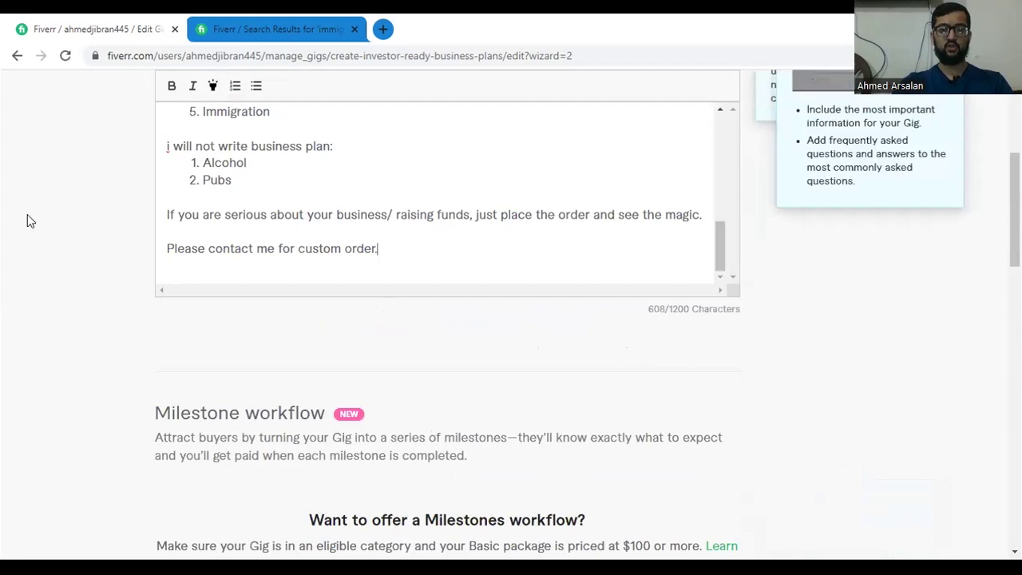
pyautogui.scroll(1, 206, 234)
pyautogui.scroll(1, 207, 233)
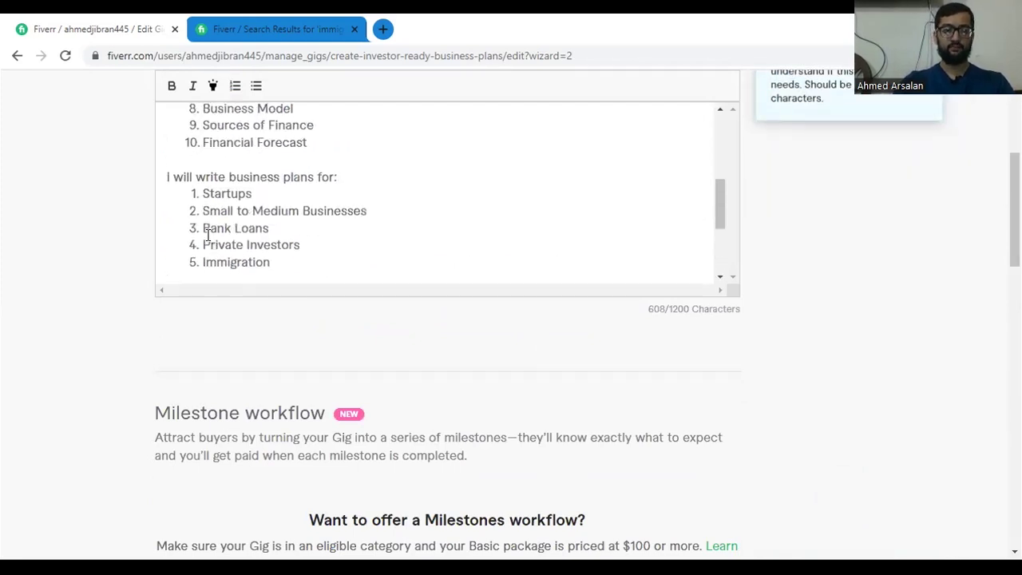
pyautogui.scroll(1, 212, 226)
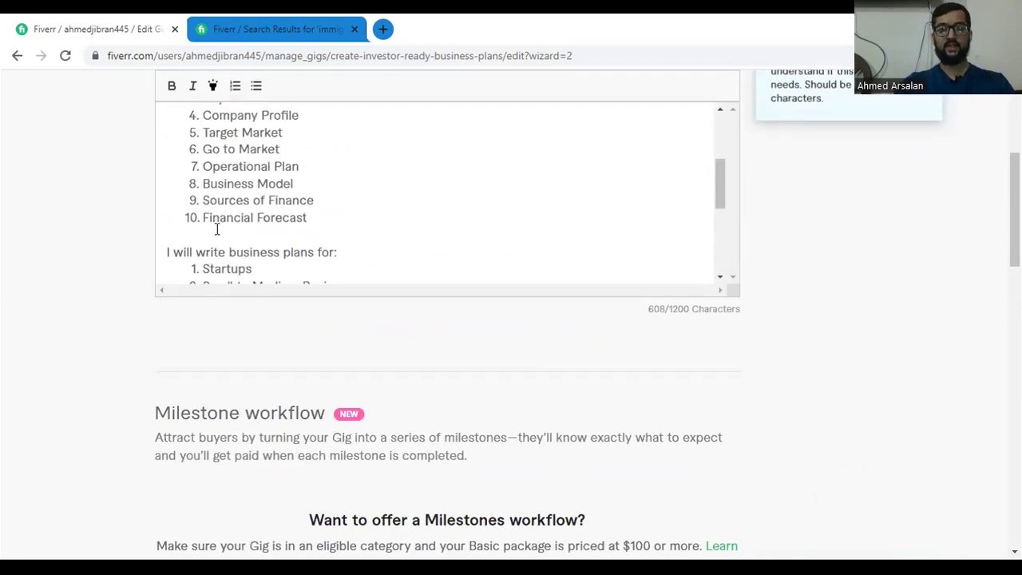
pyautogui.scroll(-4, 217, 229)
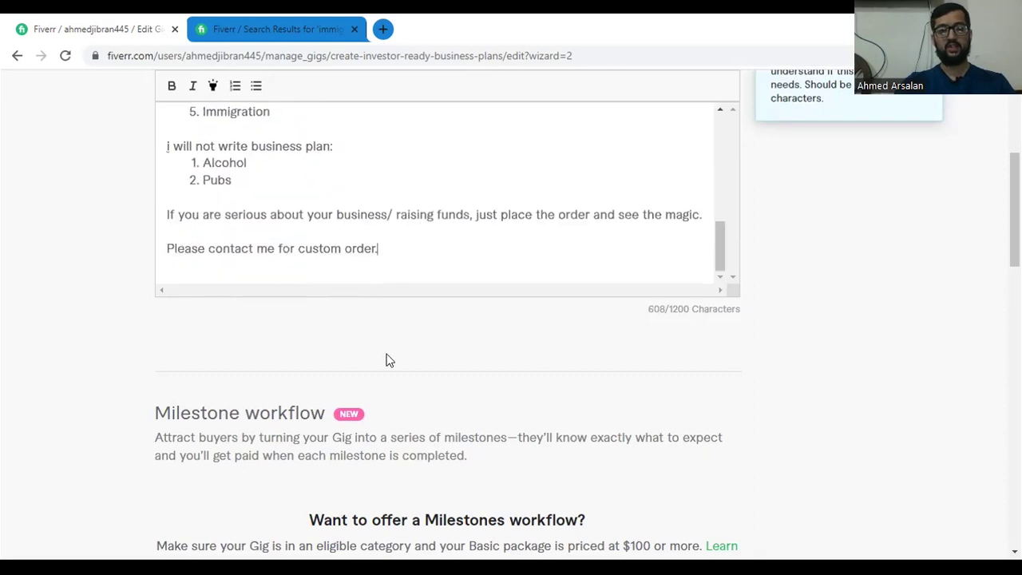
# Start a new FAQ entry with the question "Do you write non profit business plan?".
pyautogui.scroll(-6, 351, 359)
pyautogui.scroll(-3, 356, 367)
pyautogui.click(177, 287)
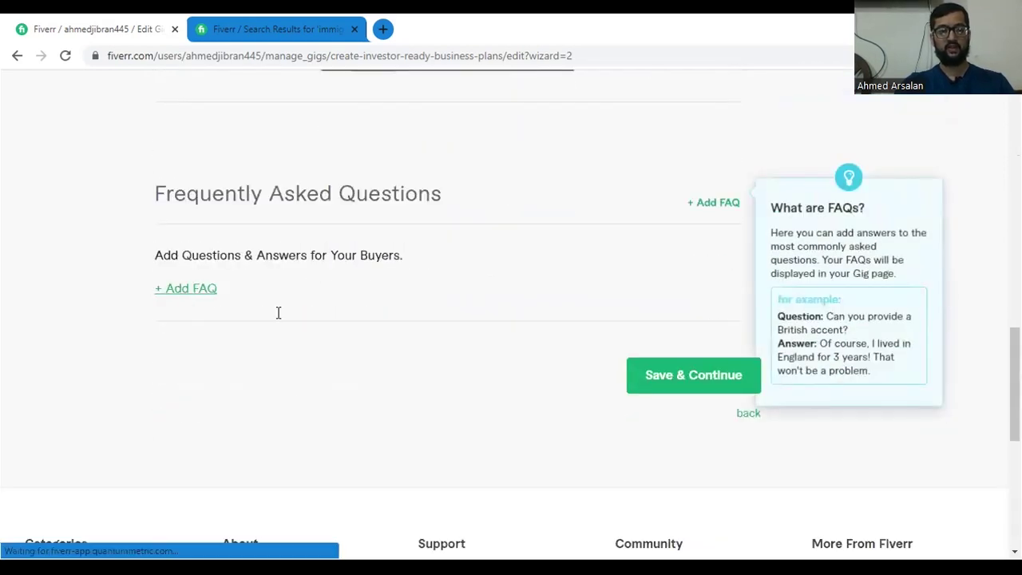
pyautogui.write('Do you write')
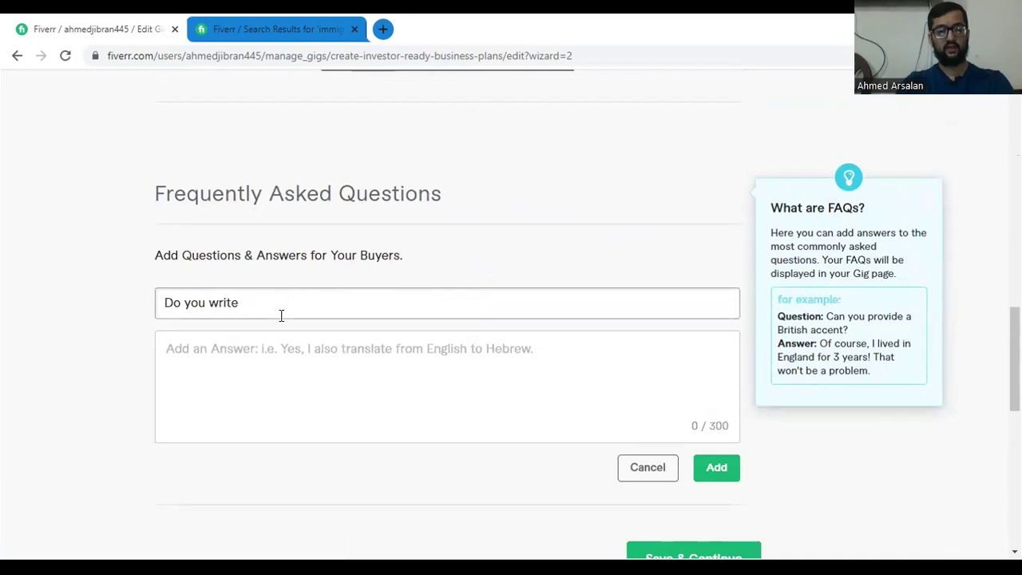
pyautogui.write(' t')
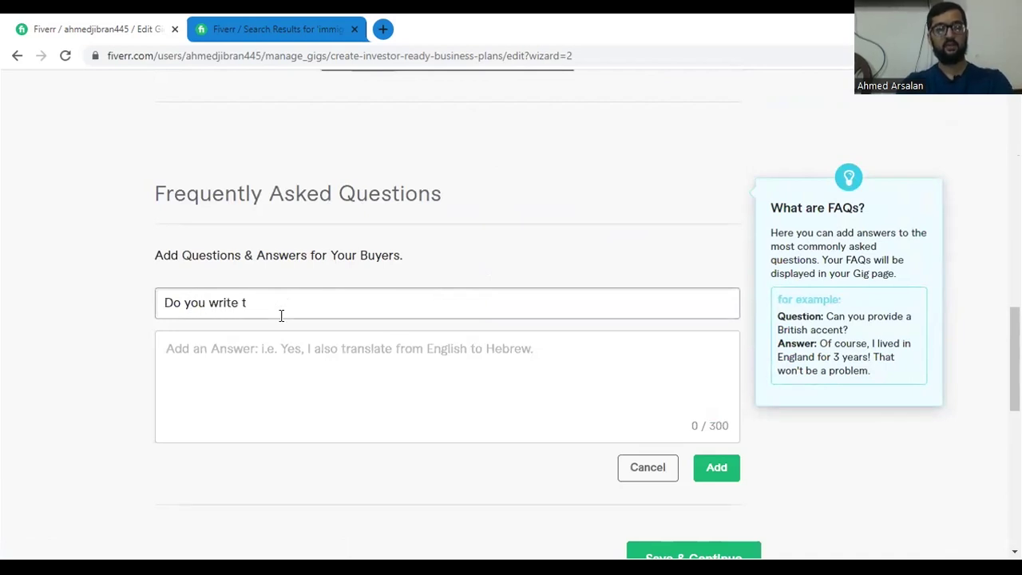
pyautogui.hotkey('ctrl', 'Tab')
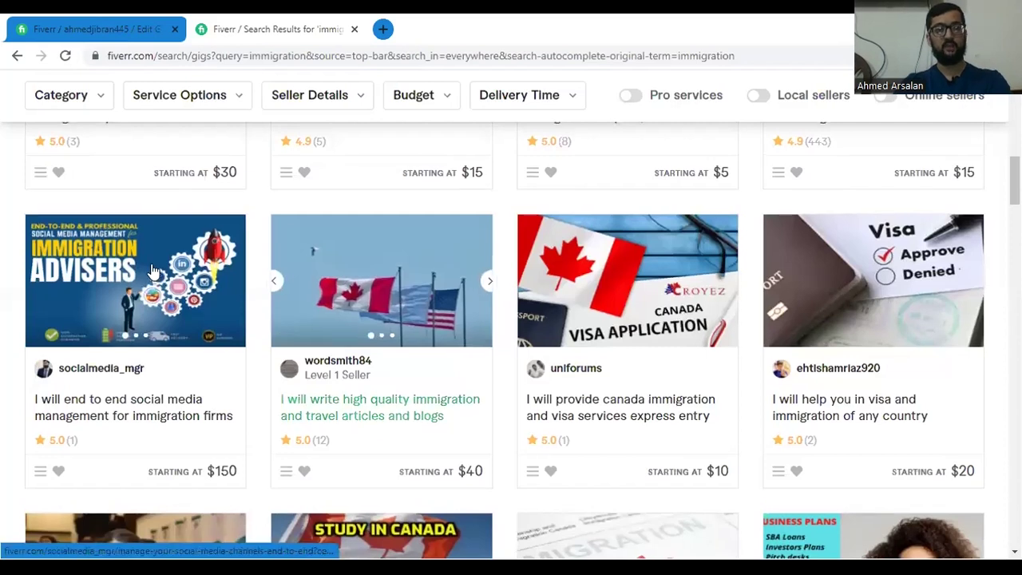
pyautogui.scroll(4, 190, 204)
pyautogui.scroll(5, 190, 205)
pyautogui.click(136, 29)
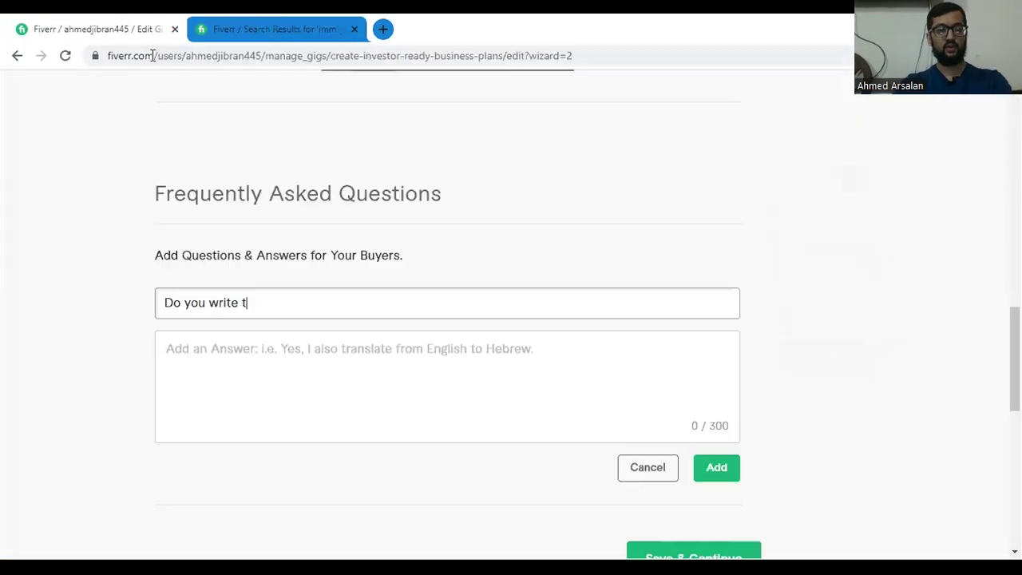
pyautogui.write('non prof')
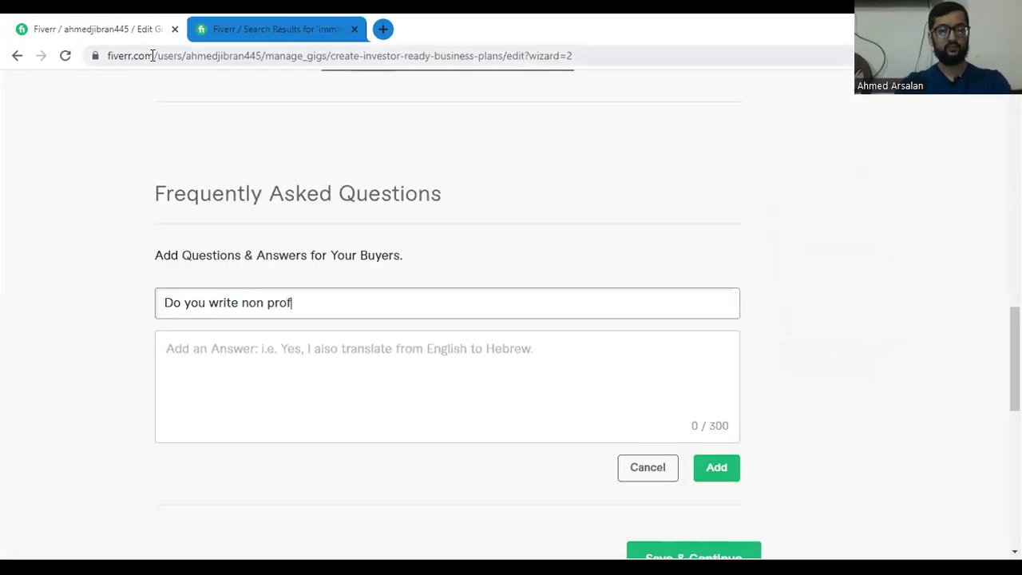
pyautogui.write('it business plan')
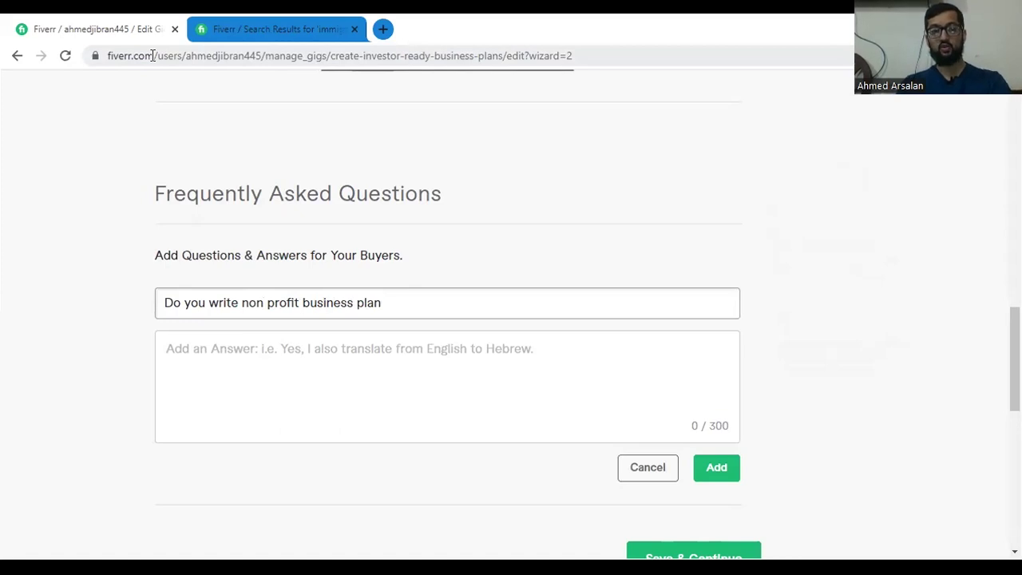
pyautogui.write('?')
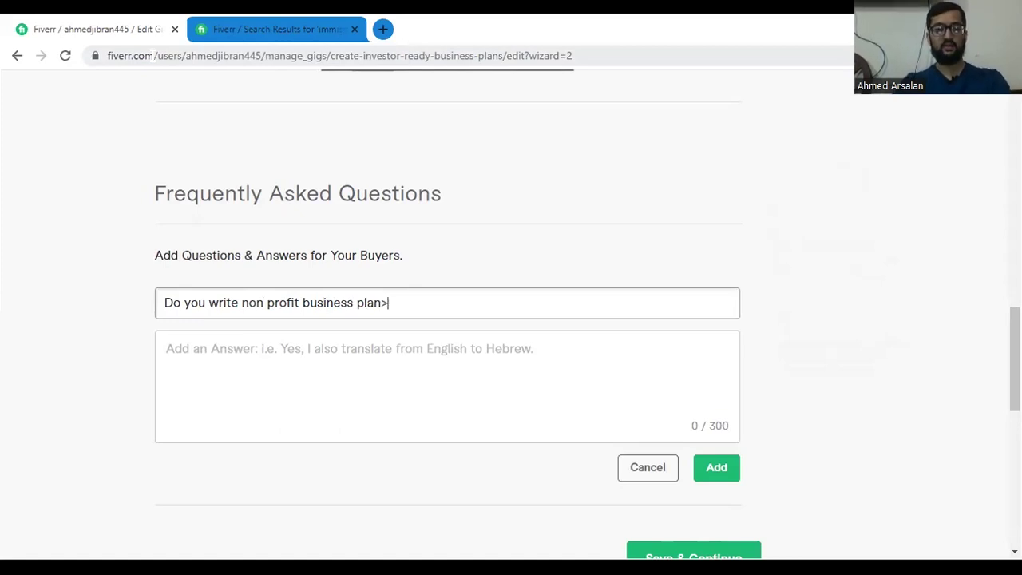
# Answer the FAQ question with "Yes I do write business plans for non profit" and add the entry to the gig.
pyautogui.click(213, 363)
pyautogui.write('Ue')
pyautogui.press('BackSpace')
pyautogui.press('BackSpace')
pyautogui.write('Ye')
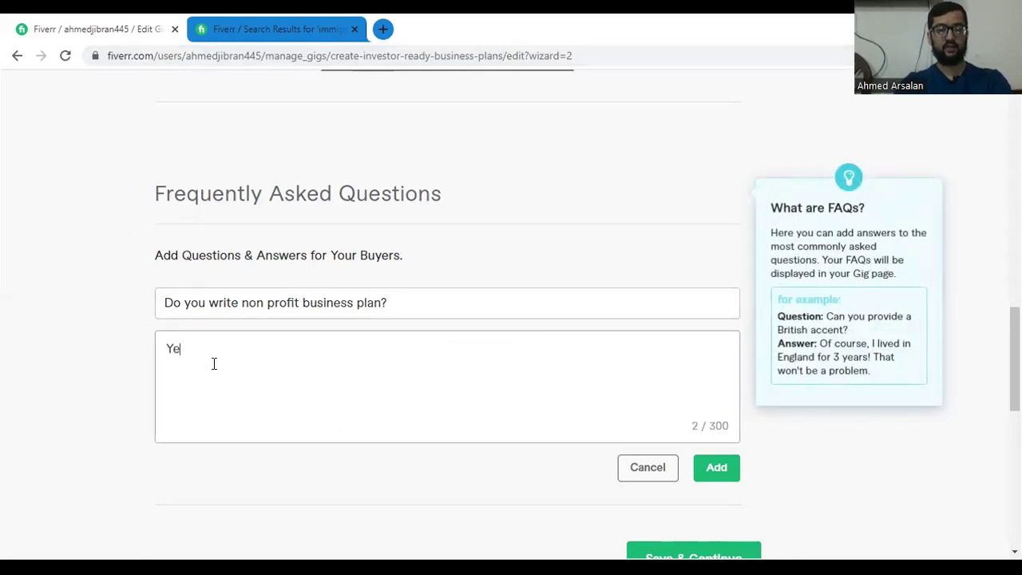
pyautogui.write('s I do write b')
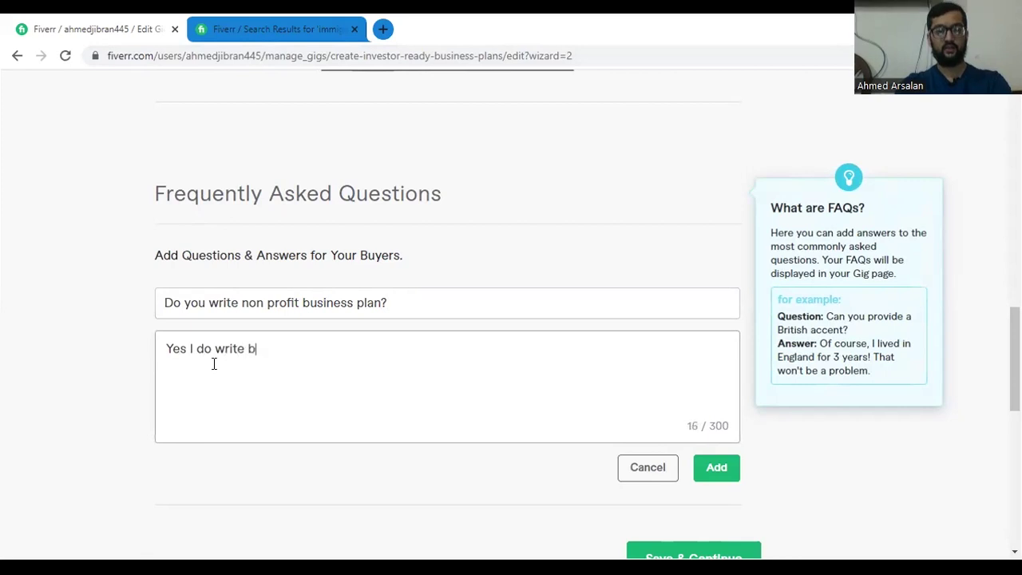
pyautogui.write('usiness plans fo')
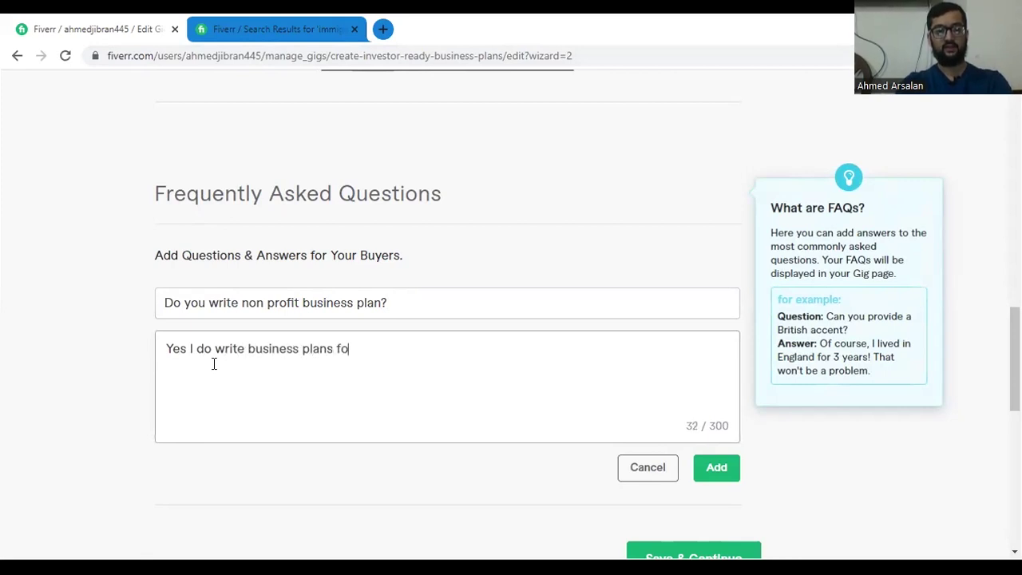
pyautogui.write('r non profit')
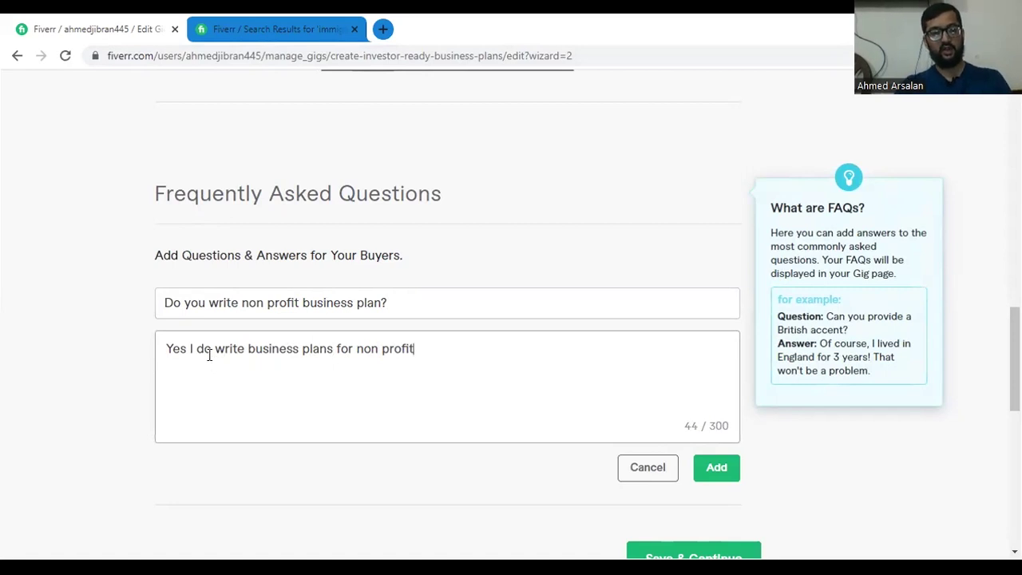
pyautogui.moveTo(248, 303); pyautogui.dragTo(358, 303)
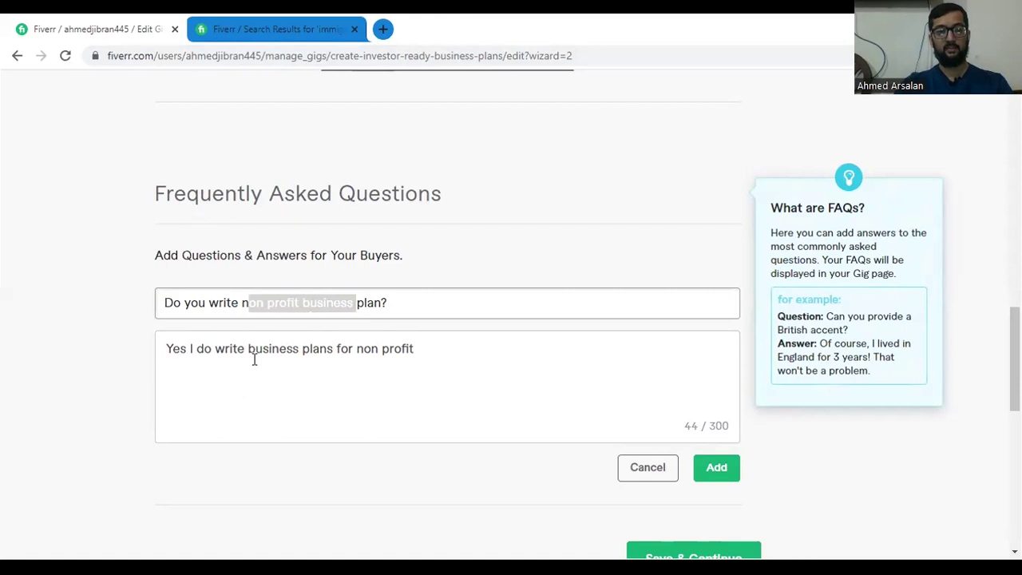
pyautogui.moveTo(244, 352); pyautogui.dragTo(421, 356)
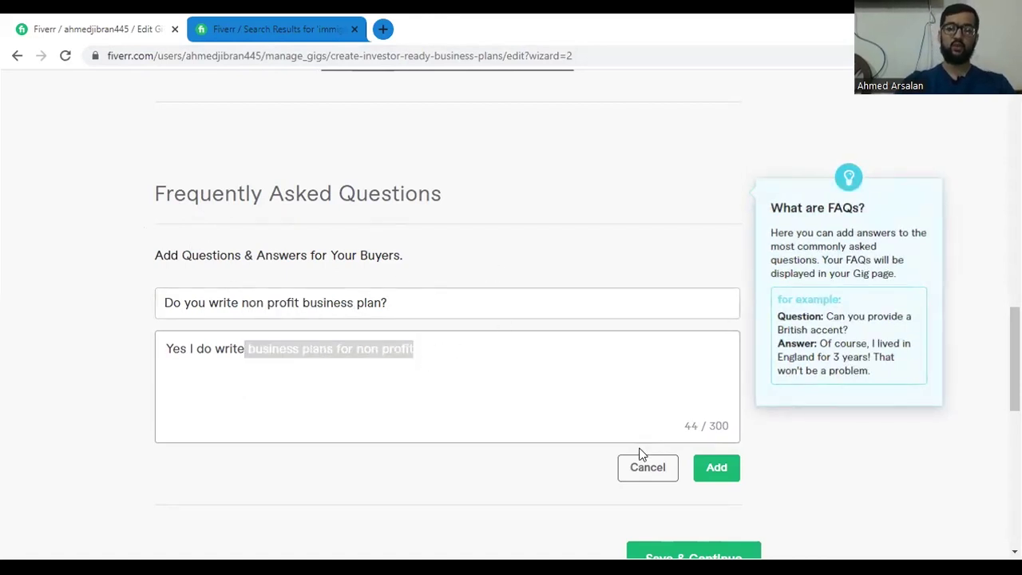
pyautogui.click(704, 468)
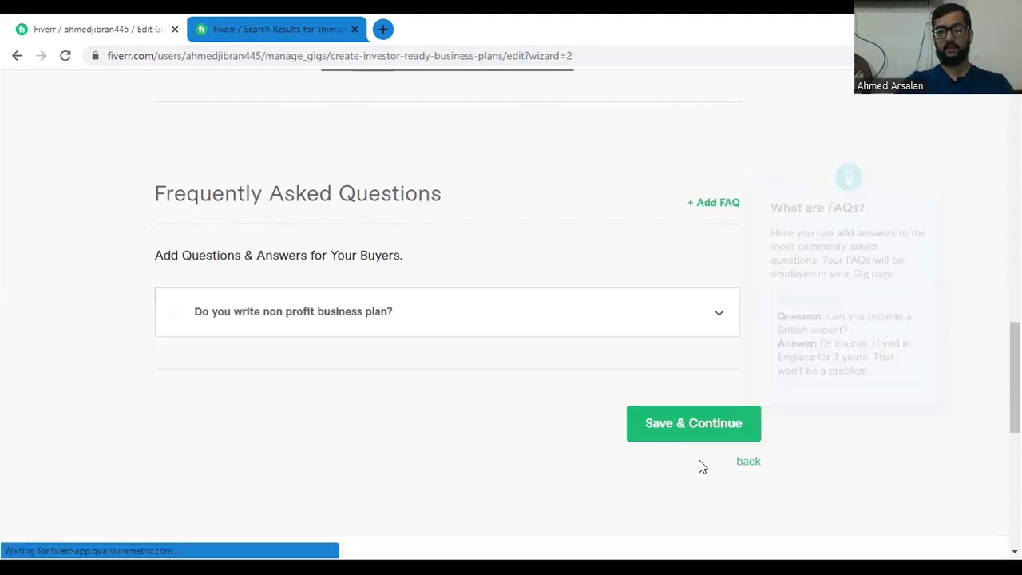
# Save and continue to the requirements stage, and start a new buyer question reading "1. What is your business?".
pyautogui.click(649, 436)
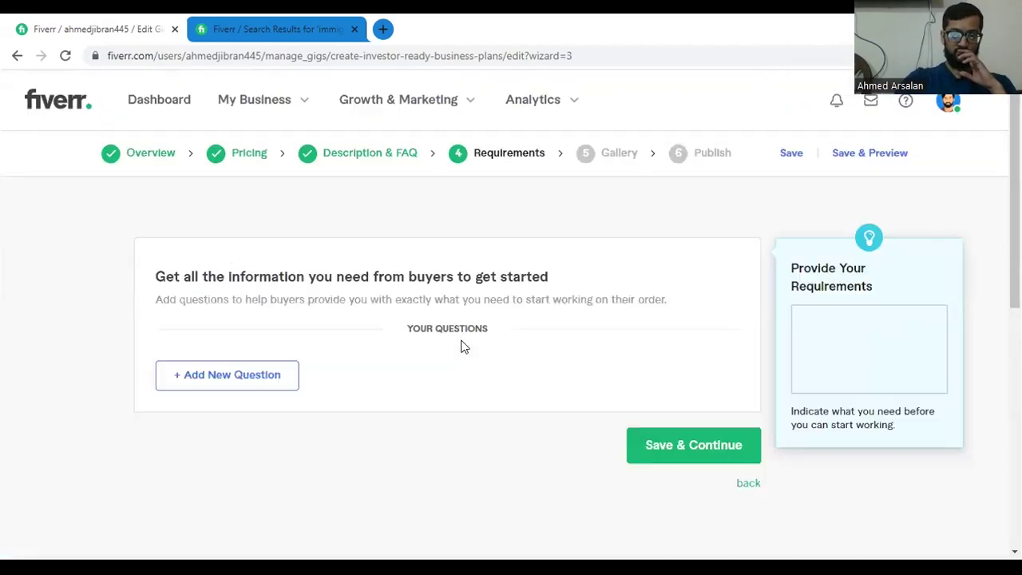
pyautogui.click(263, 381)
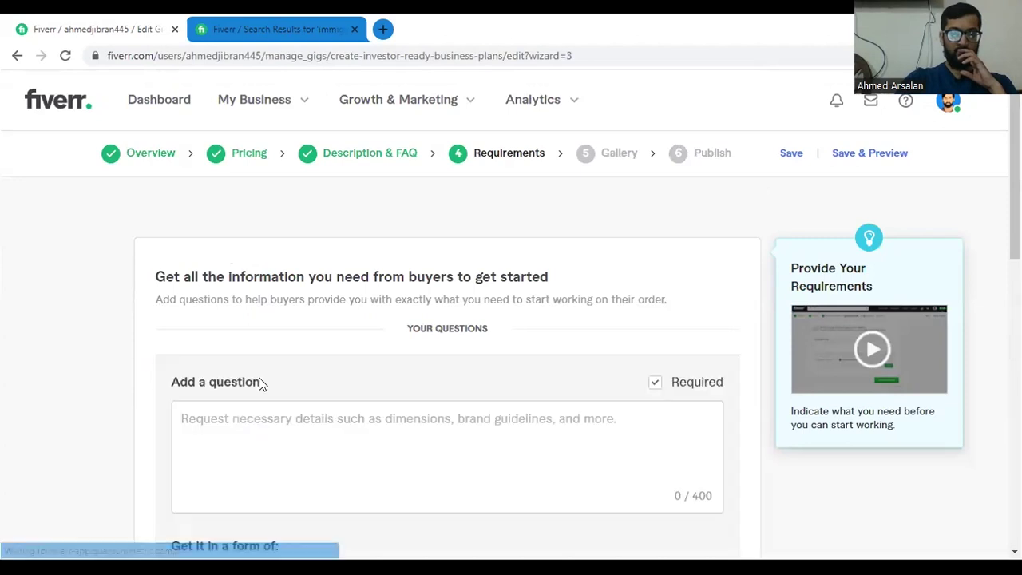
pyautogui.click(352, 420)
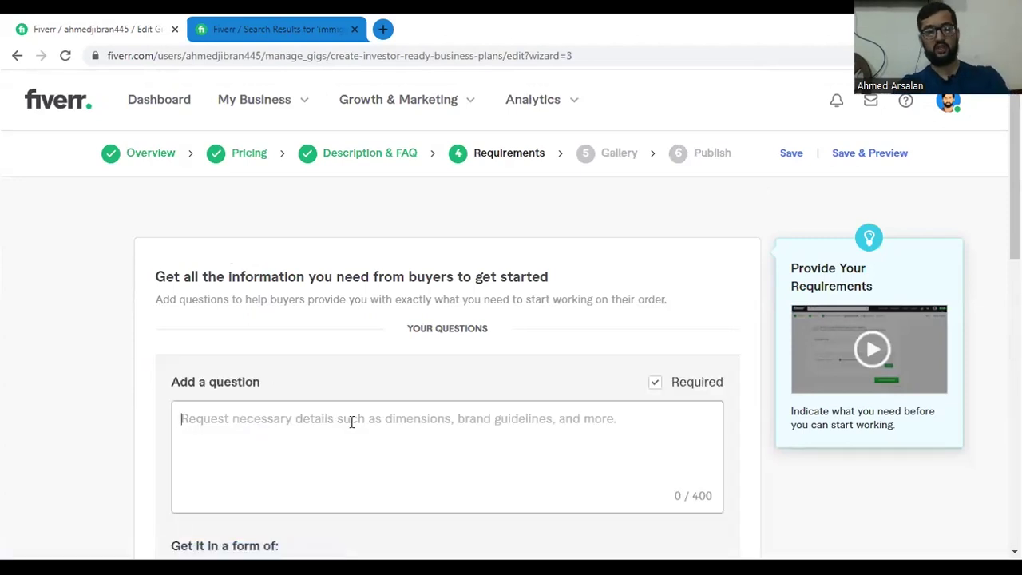
pyautogui.write('1. Wh')
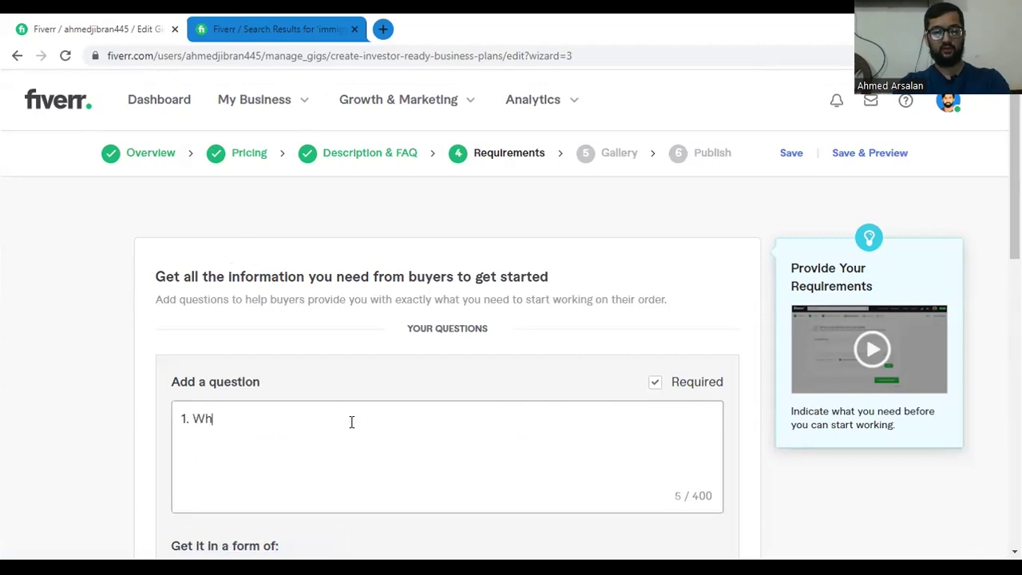
pyautogui.write('at is your business?')
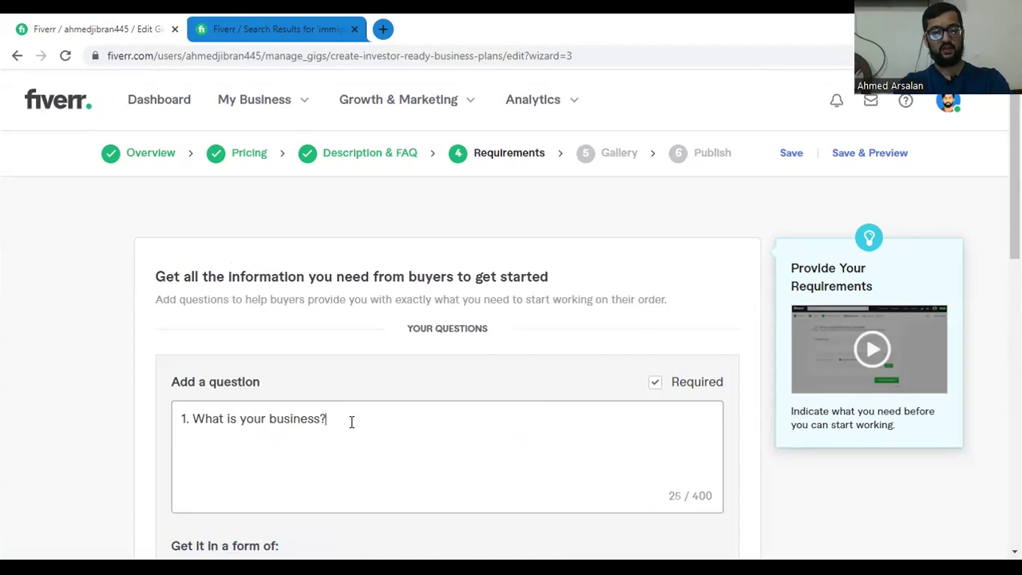
# Add a second line to the buyer question reading "2. Why do you want to get a business plan?" and begin line 3.
pyautogui.press('Return')
pyautogui.write('2. Why do')
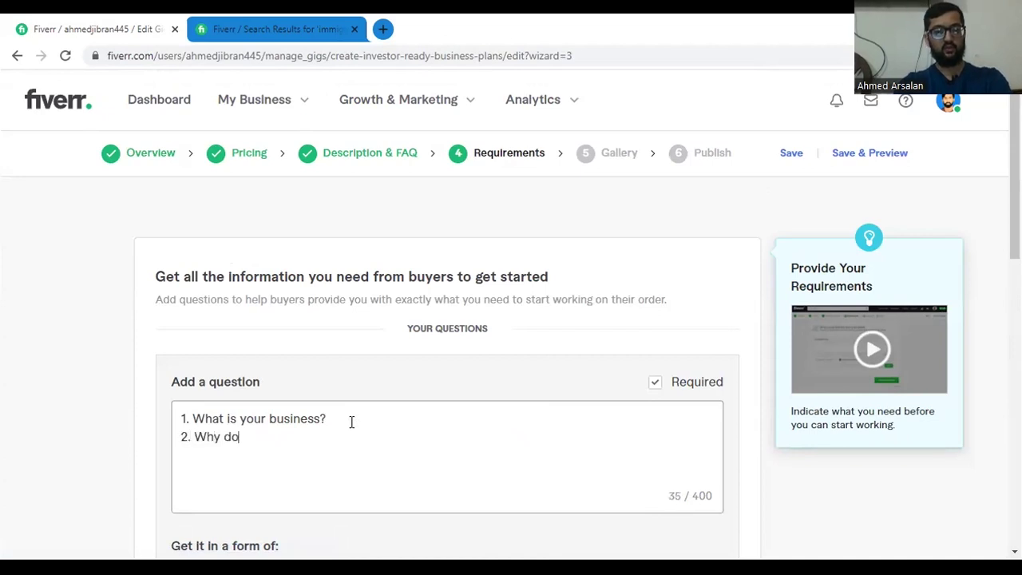
pyautogui.write(' you want to')
pyautogui.write(' ra')
pyautogui.press('BackSpace')
pyautogui.press('BackSpace')
pyautogui.write('get a busine')
pyautogui.write('s ')
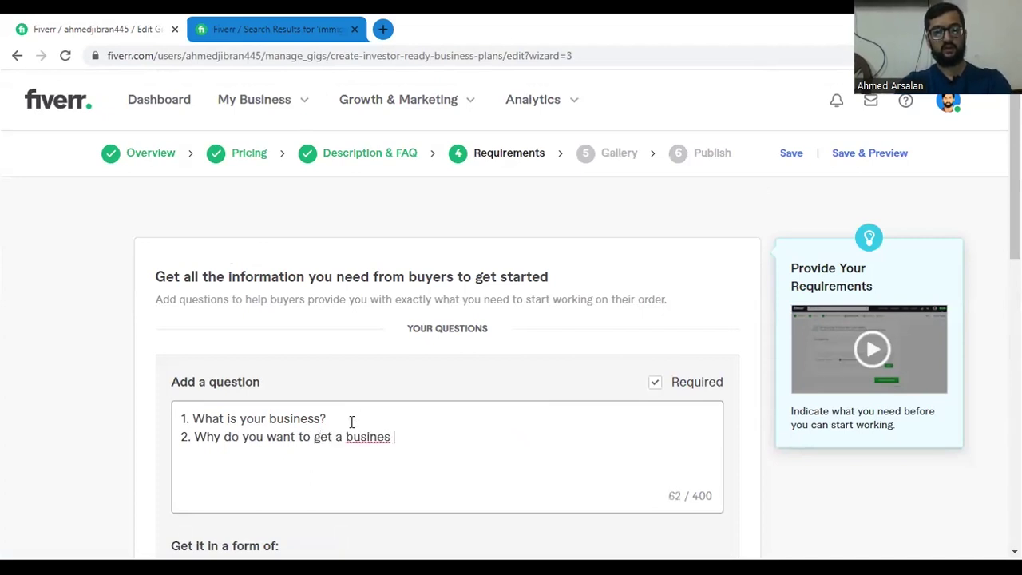
pyautogui.write('plan3. ')
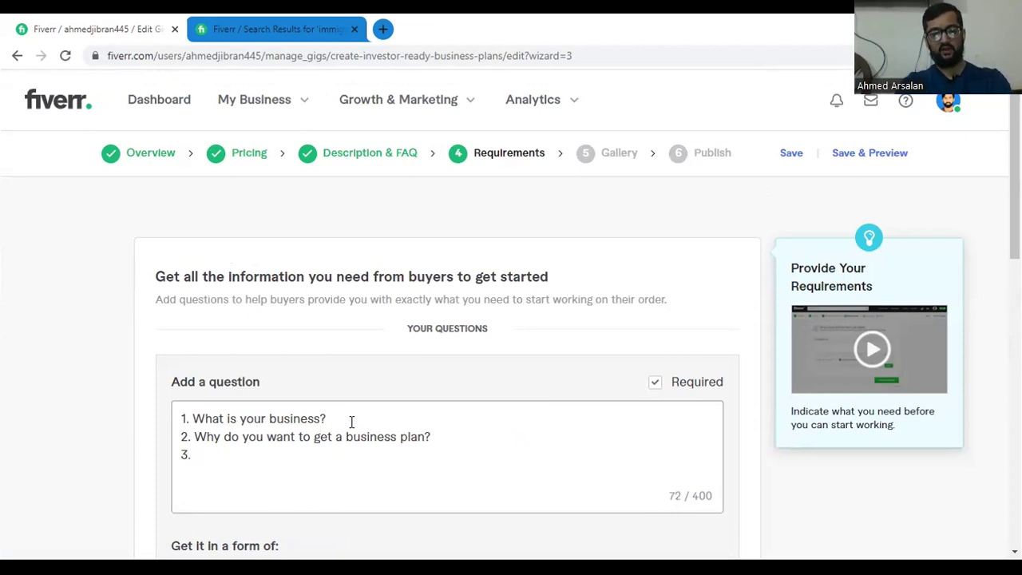
# Complete the third line of the buyer question as "3. What is your target market".
pyautogui.write('What is yo')
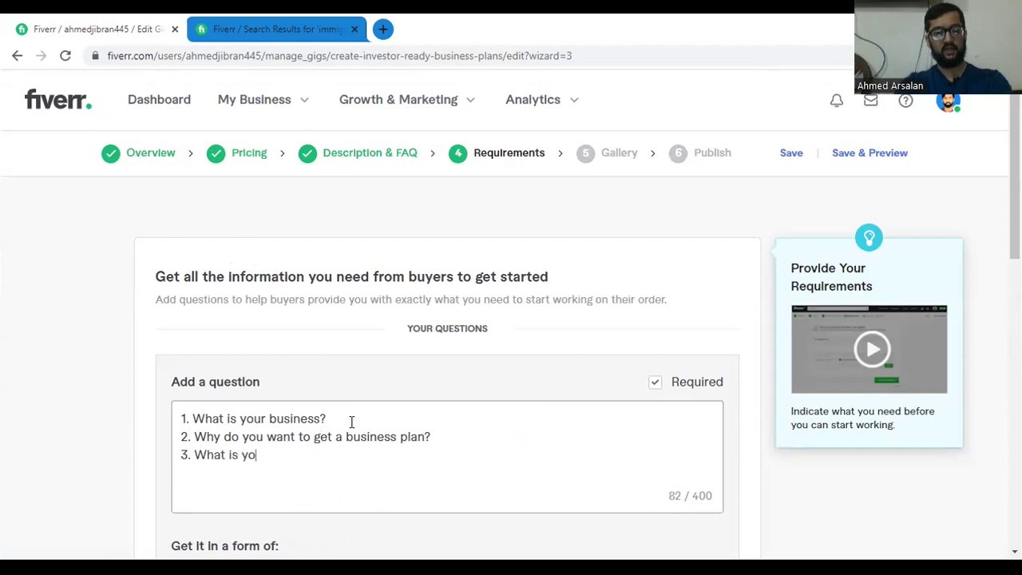
pyautogui.write('ur ma')
pyautogui.write('rger')
pyautogui.write(' mar')
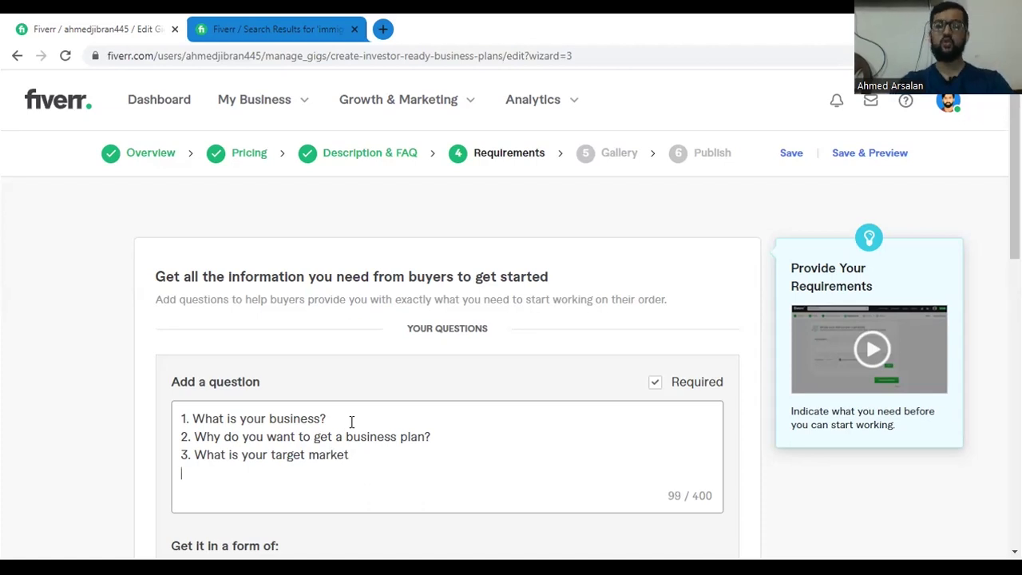
# Keep the answer format as Free text, add the question to the requirements, and save and continue to the gallery stage.
pyautogui.scroll(-2, 301, 234)
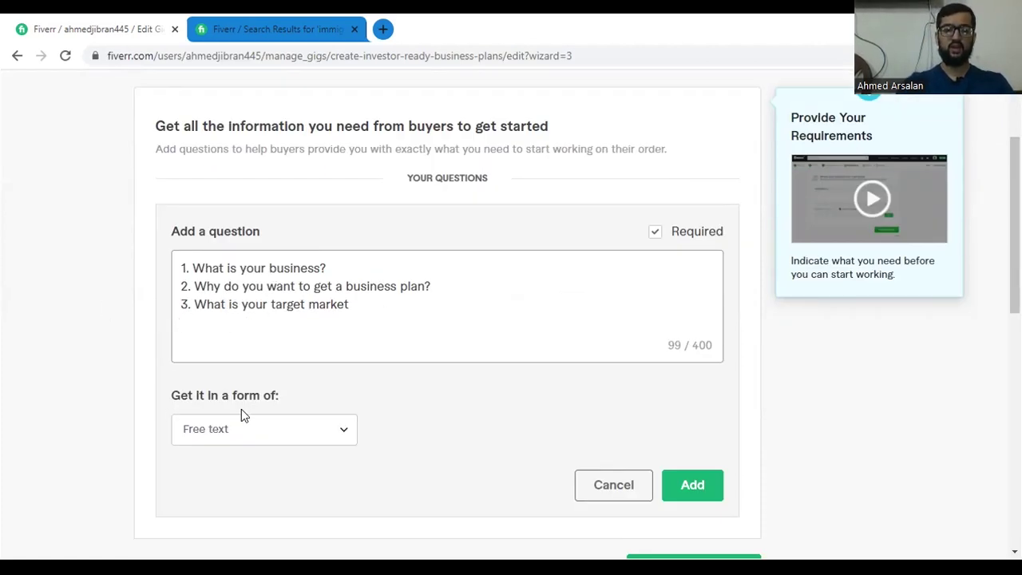
pyautogui.click(285, 438)
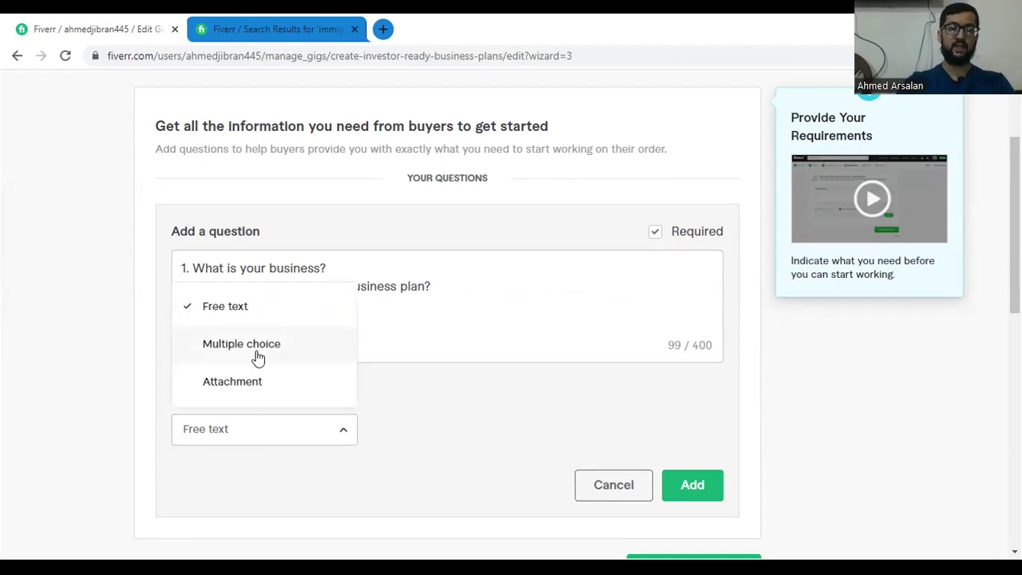
pyautogui.click(581, 434)
pyautogui.click(684, 494)
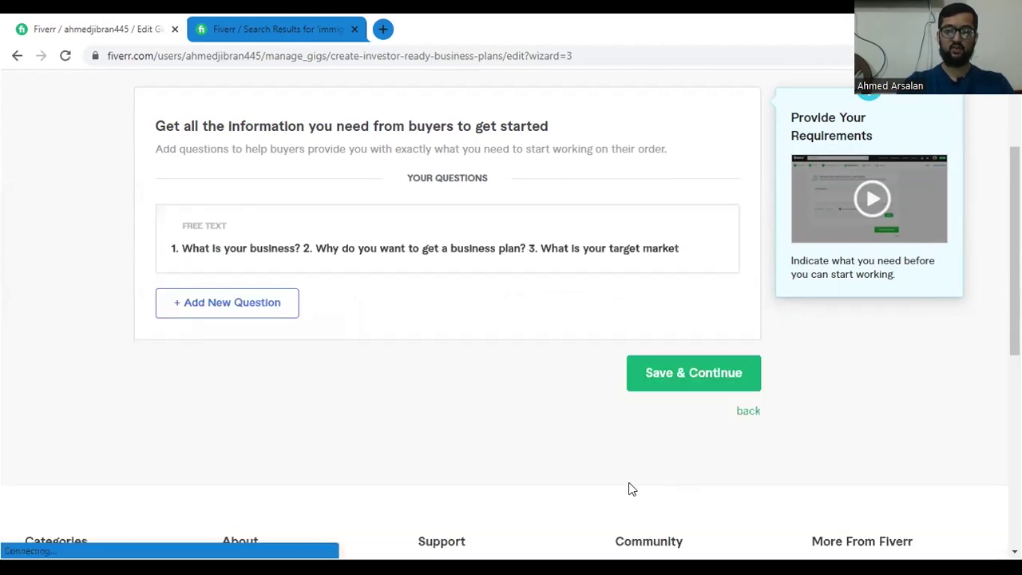
pyautogui.click(650, 376)
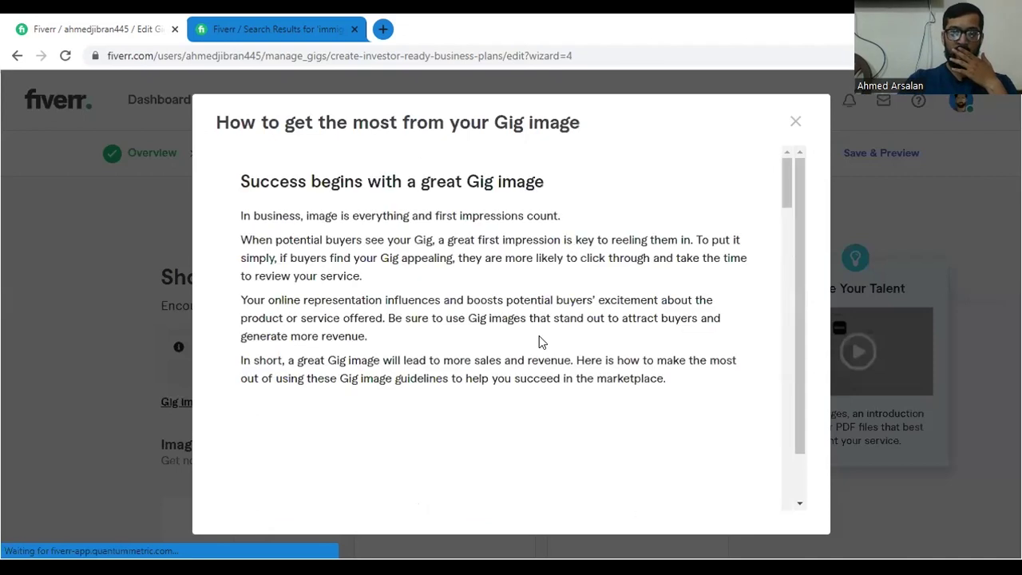
# Read the gig image guidelines, covering recommended image size, image quality, content rules and text overlay examples, and close them.
pyautogui.scroll(-1, 539, 341)
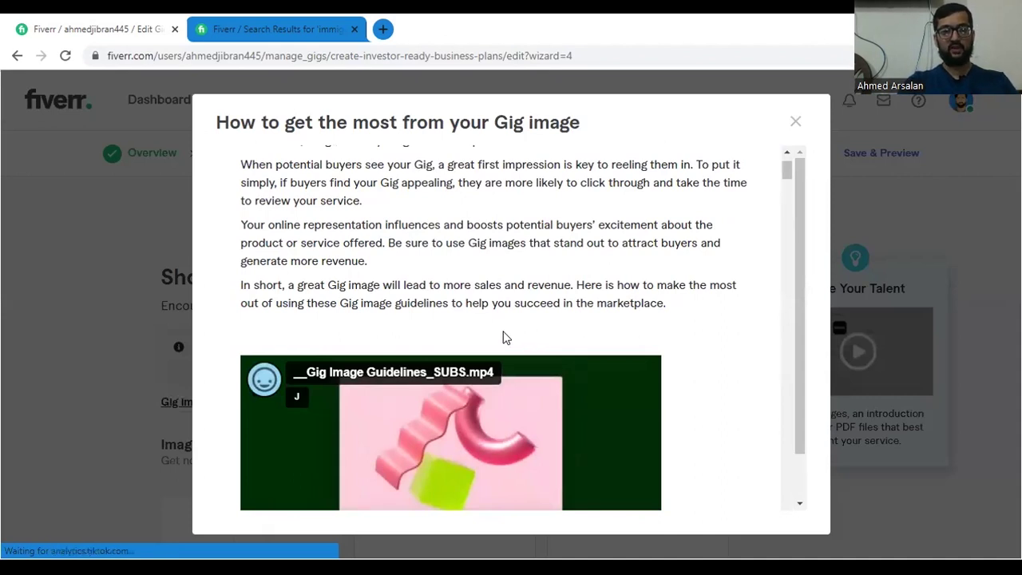
pyautogui.scroll(-5, 503, 336)
pyautogui.scroll(5, 471, 351)
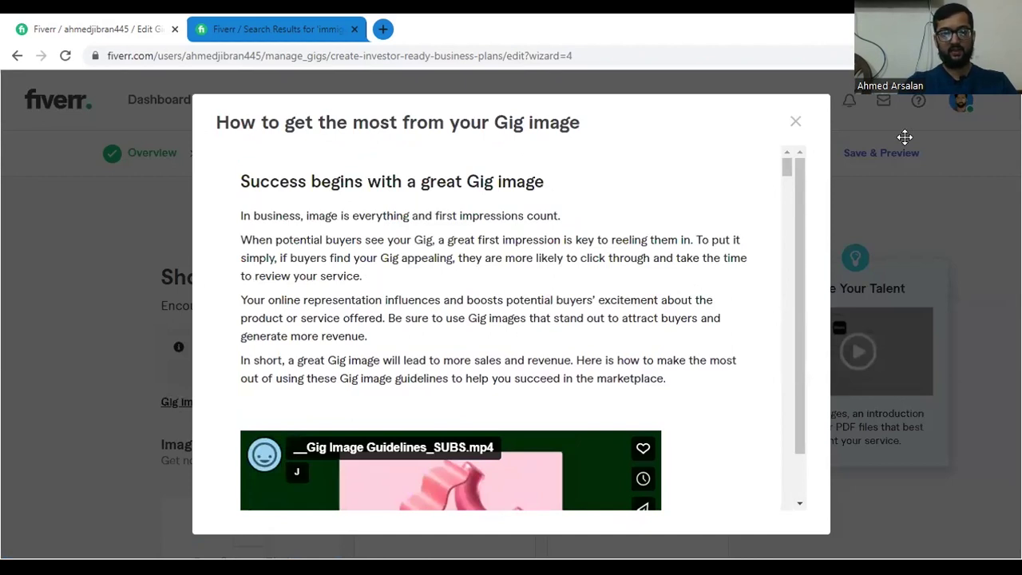
pyautogui.scroll(-7, 501, 286)
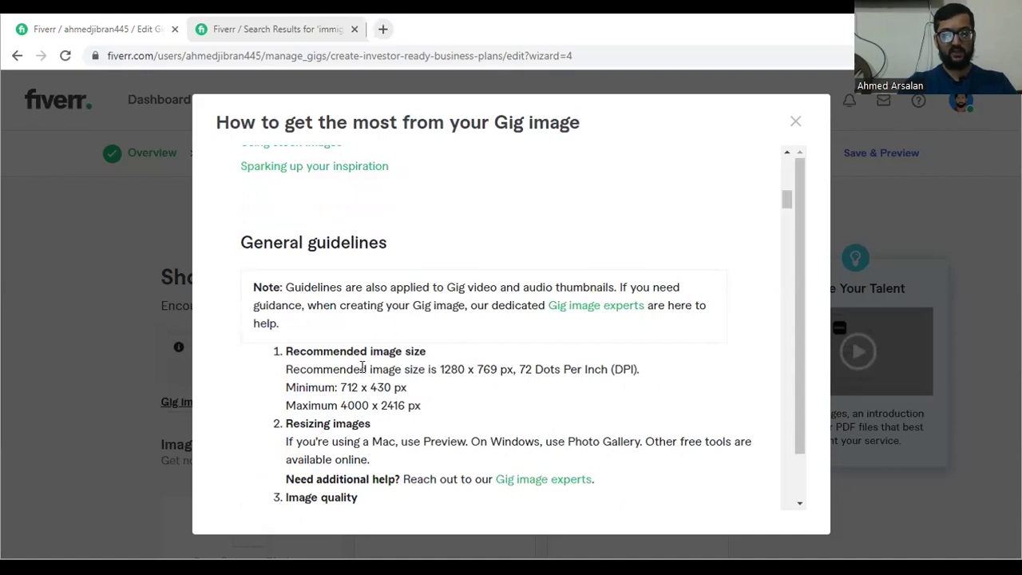
pyautogui.moveTo(498, 369); pyautogui.dragTo(440, 369)
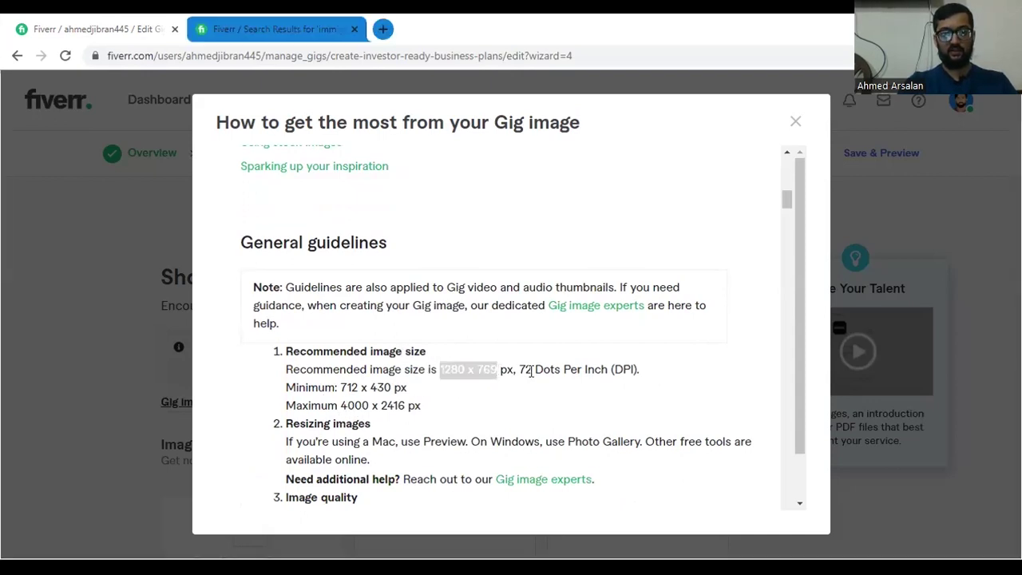
pyautogui.click(489, 380)
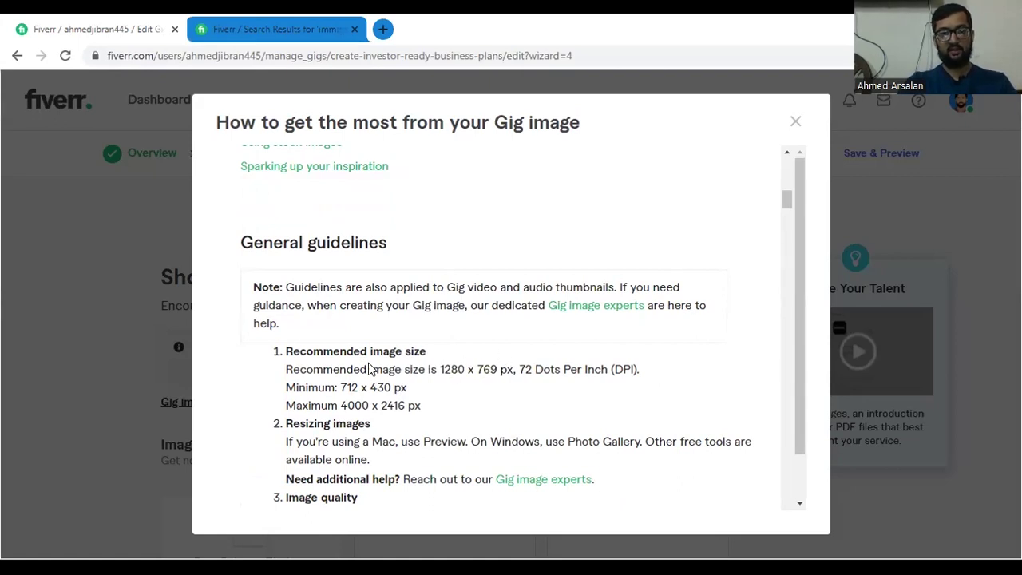
pyautogui.scroll(-3, 368, 369)
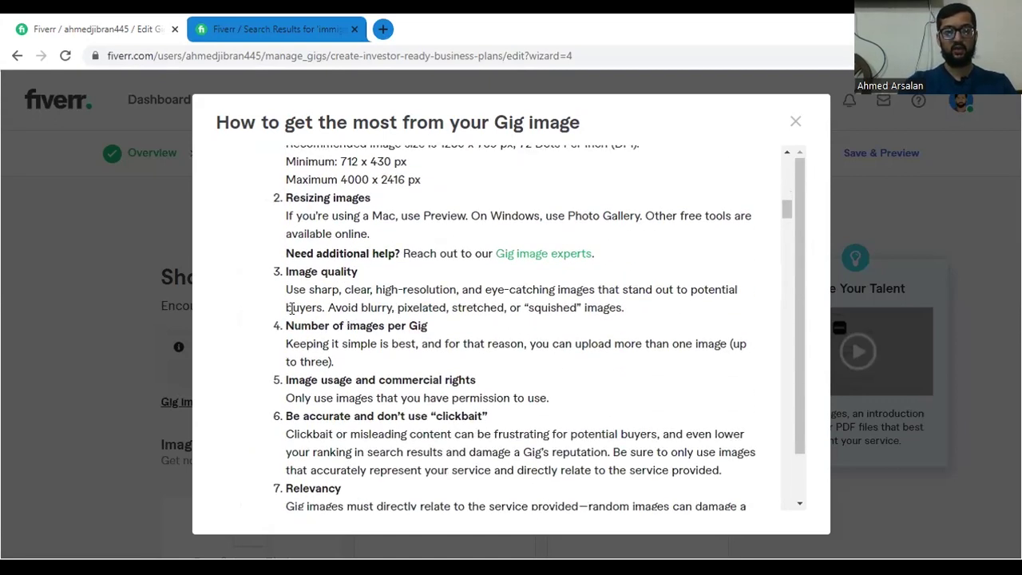
pyautogui.scroll(-8, 344, 292)
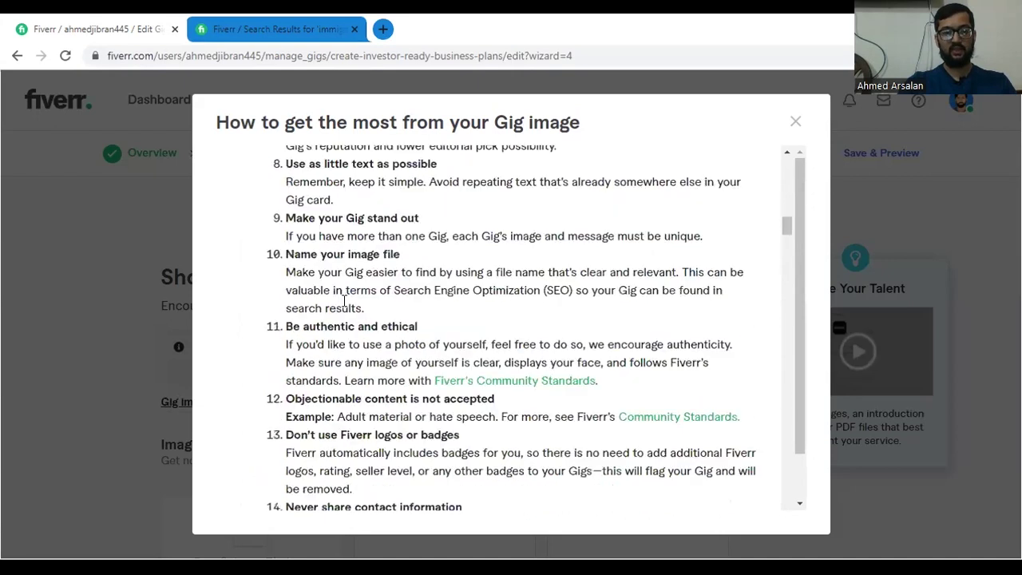
pyautogui.scroll(-6, 345, 300)
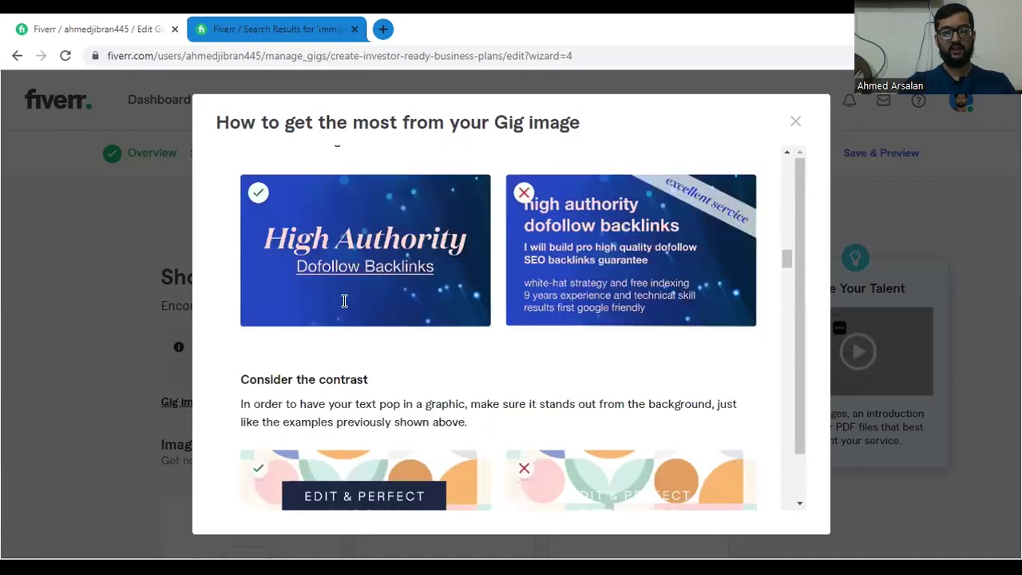
pyautogui.scroll(2, 344, 300)
pyautogui.scroll(4, 344, 300)
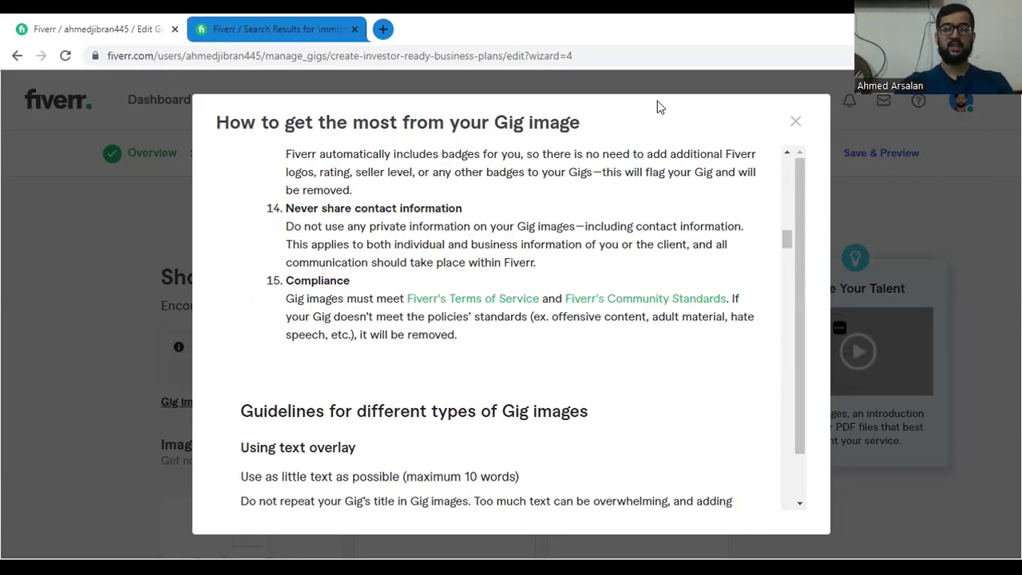
pyautogui.click(796, 124)
# Examine the gallery's upload sections for images, video and PDF documents.
pyautogui.scroll(-3, 354, 326)
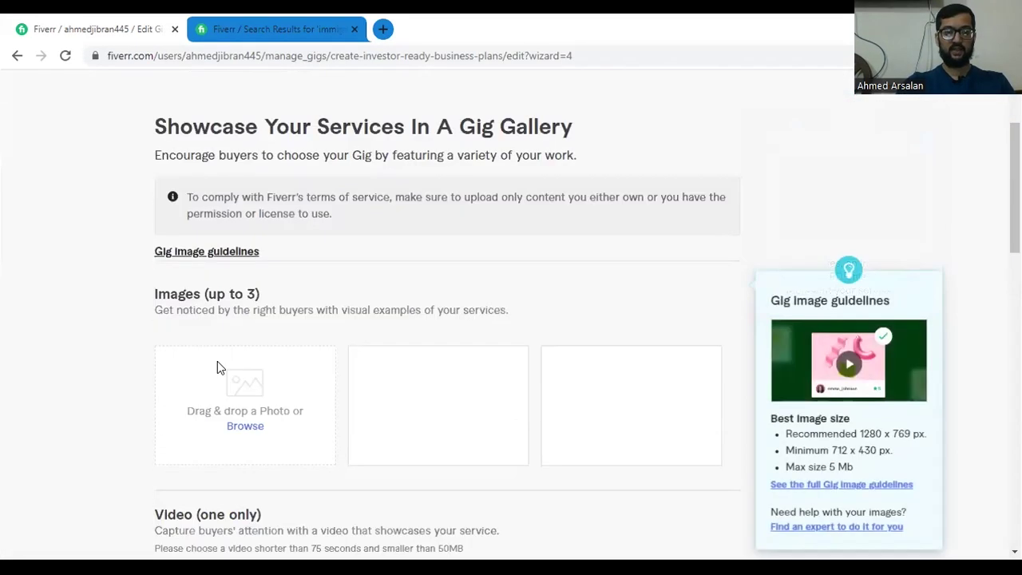
pyautogui.scroll(-2, 264, 363)
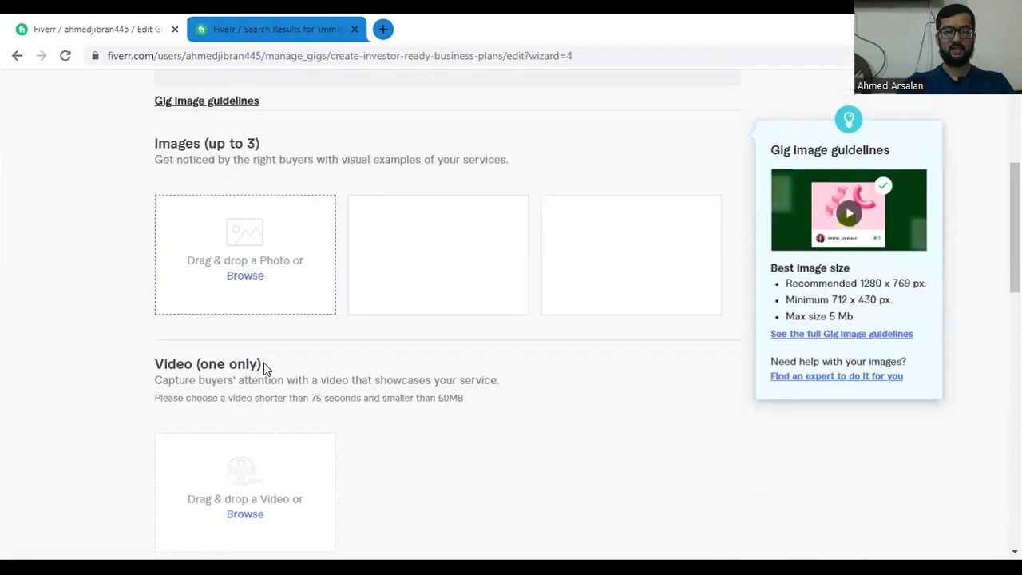
pyautogui.scroll(-2, 249, 427)
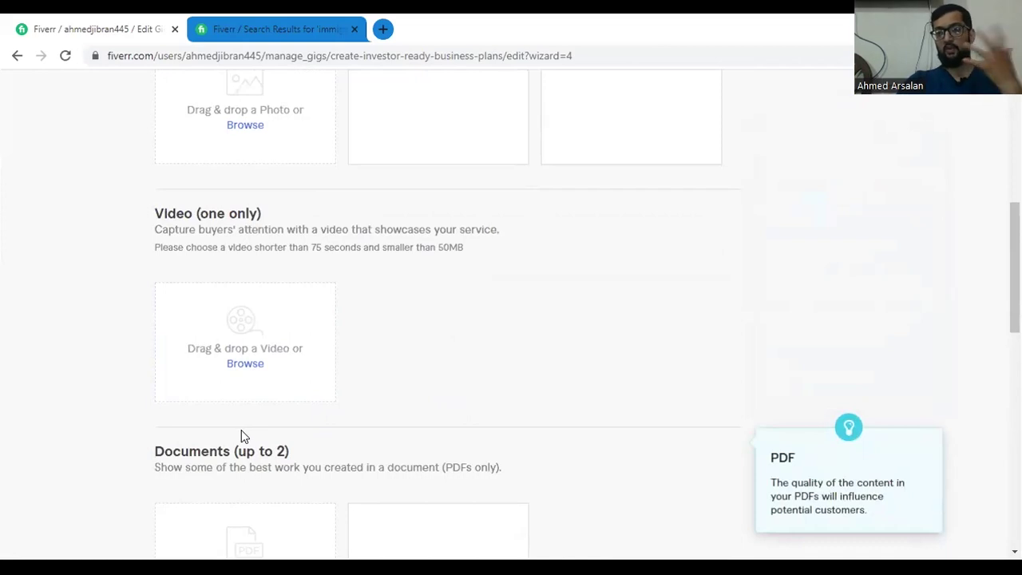
pyautogui.scroll(-3, 265, 364)
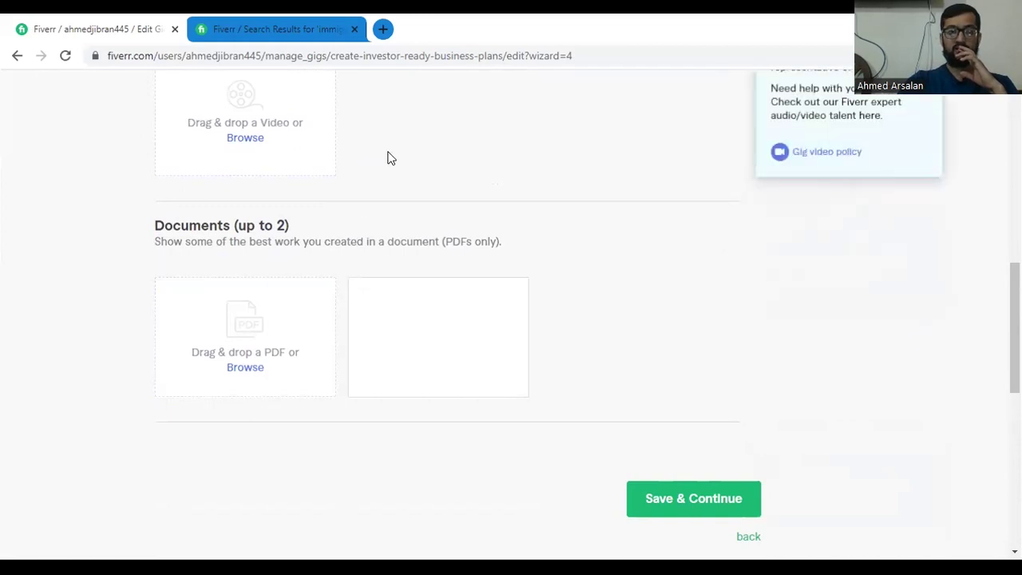
pyautogui.scroll(2, 388, 157)
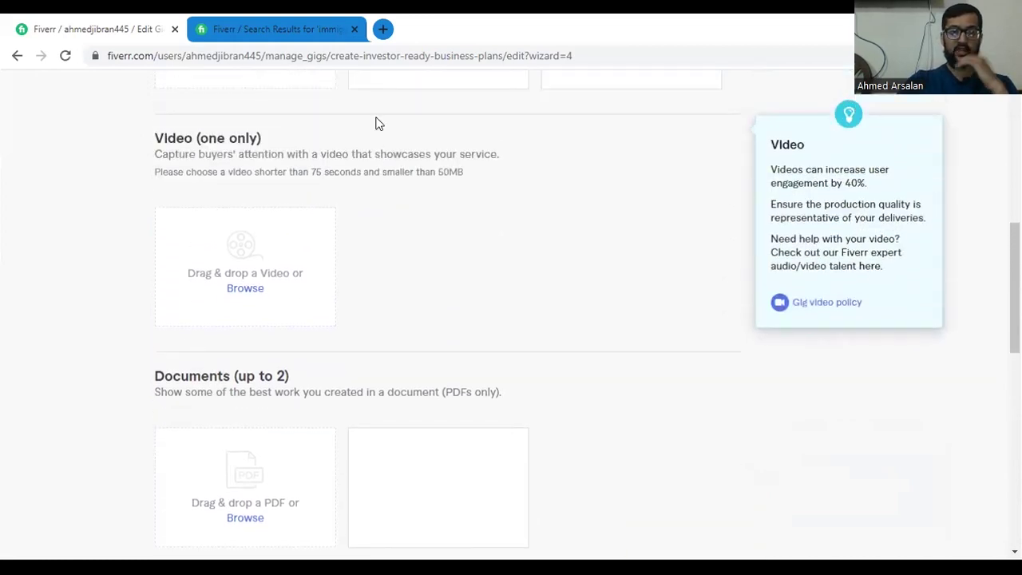
pyautogui.click(382, 29)
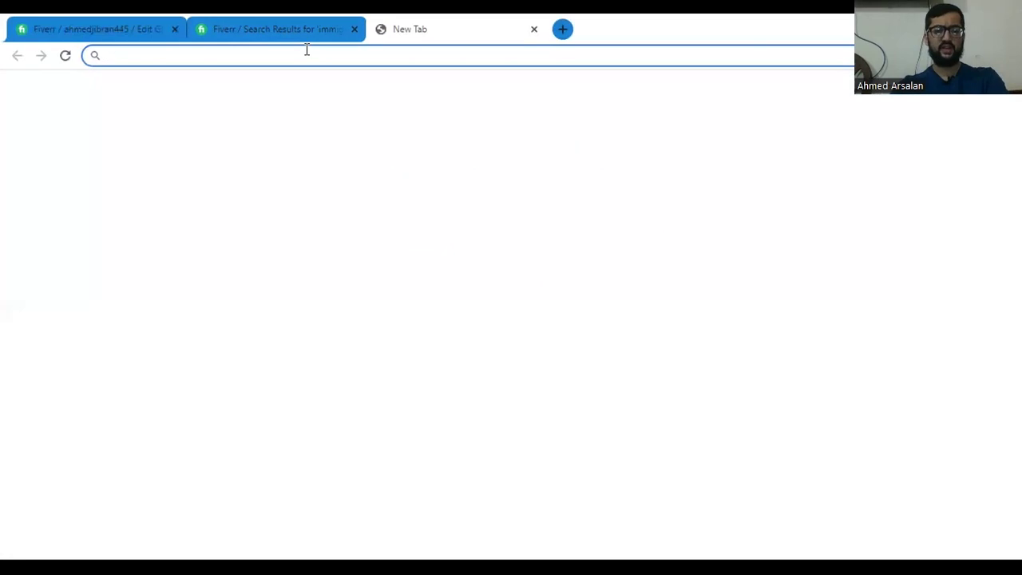
pyautogui.write('canva')
pyautogui.press('Return')
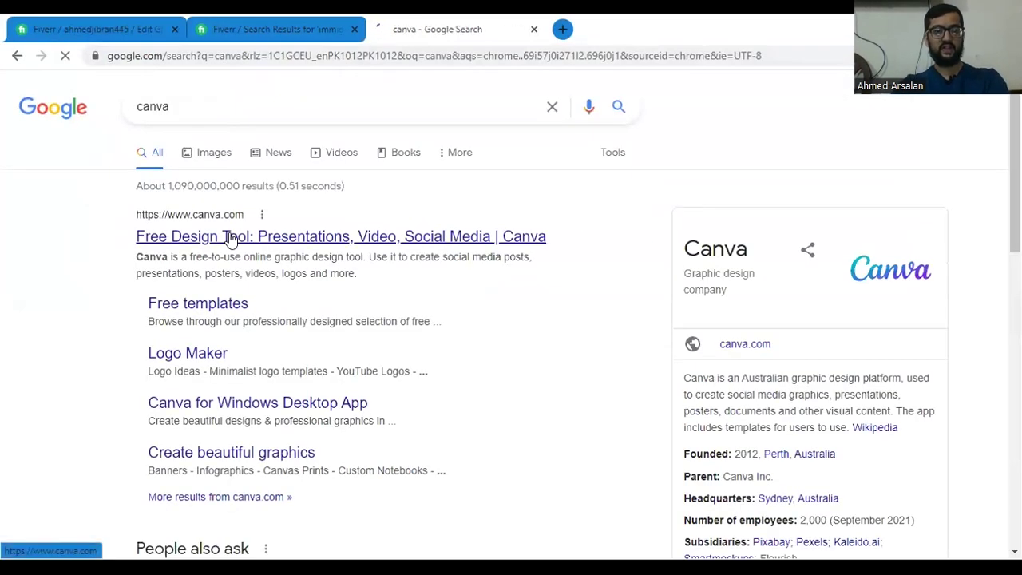
pyautogui.click(229, 238)
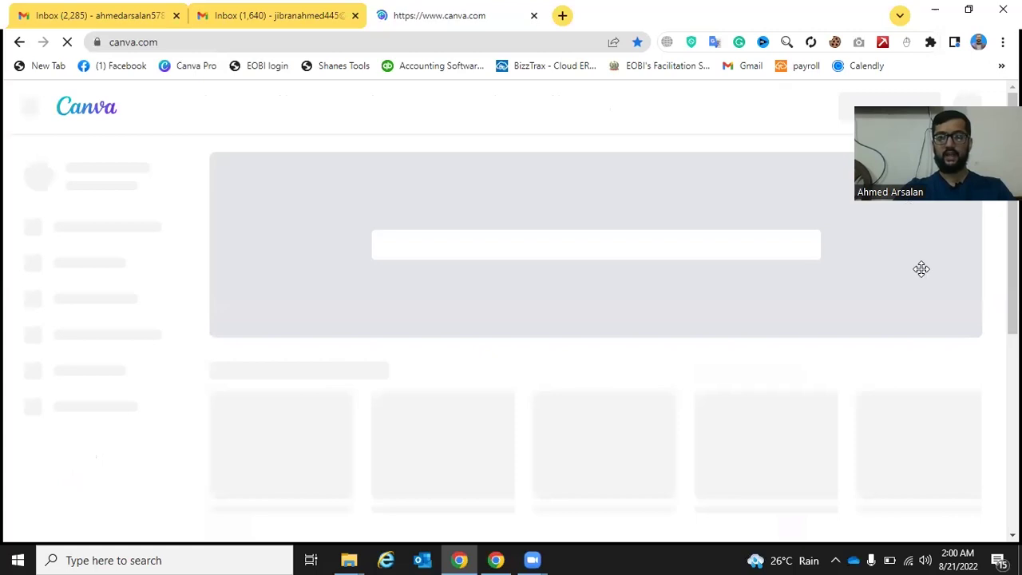
pyautogui.moveTo(919, 267); pyautogui.dragTo(915, 497)
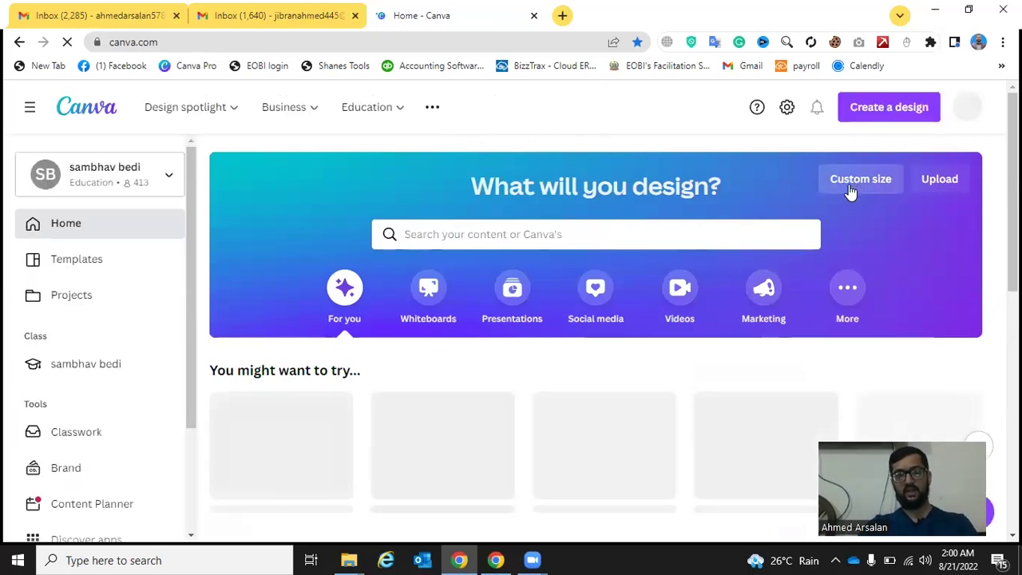
pyautogui.hotkey('alt', 'Tab')
pyautogui.hotkey('alt', 'Tab')
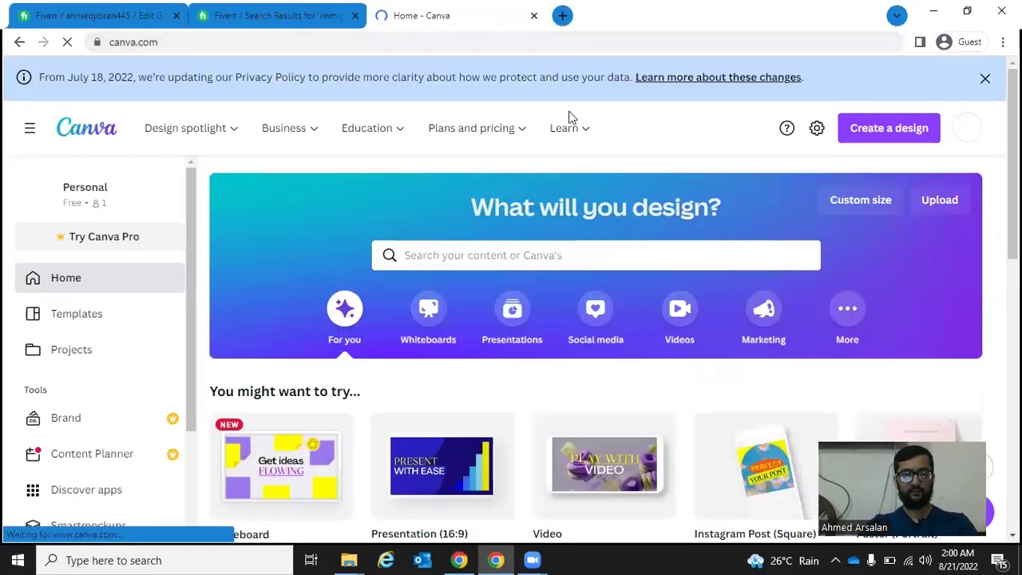
pyautogui.hotkey('ctrl', 'w')
# Review the gallery's video and document sections and the recommended gig image size.
pyautogui.scroll(-3, 579, 251)
pyautogui.scroll(4, 578, 253)
pyautogui.scroll(-2, 570, 256)
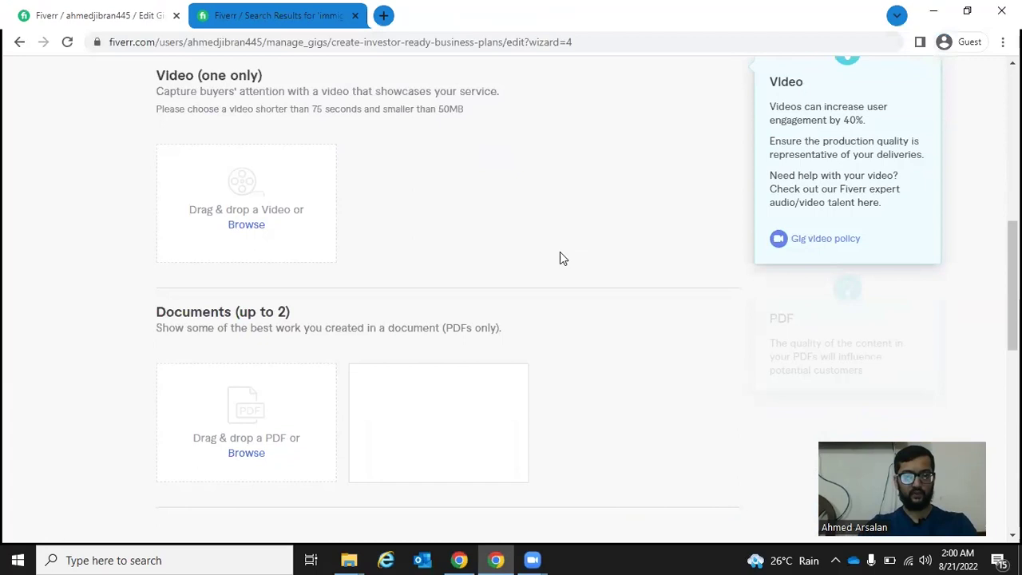
pyautogui.scroll(5, 551, 262)
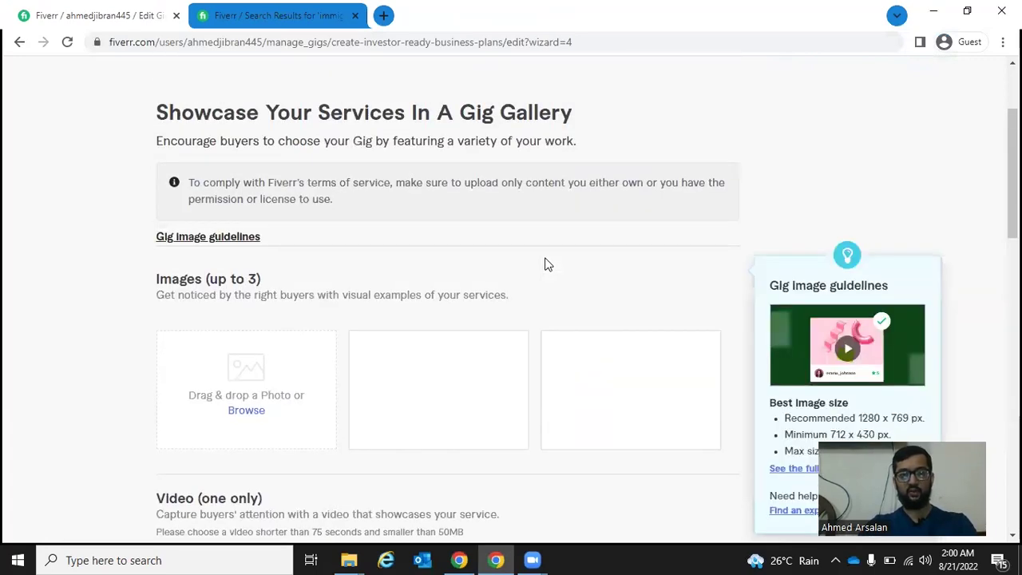
# Switch to Canva and create a new custom-size design of 1280 × 769 px.
pyautogui.hotkey('alt', 'Tab')
pyautogui.click(886, 117)
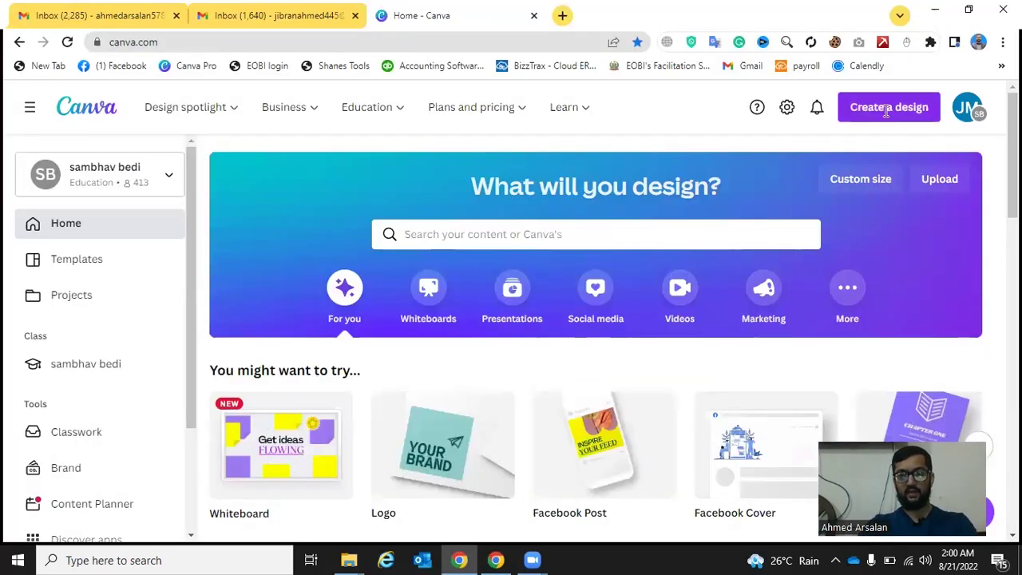
pyautogui.scroll(-2, 735, 359)
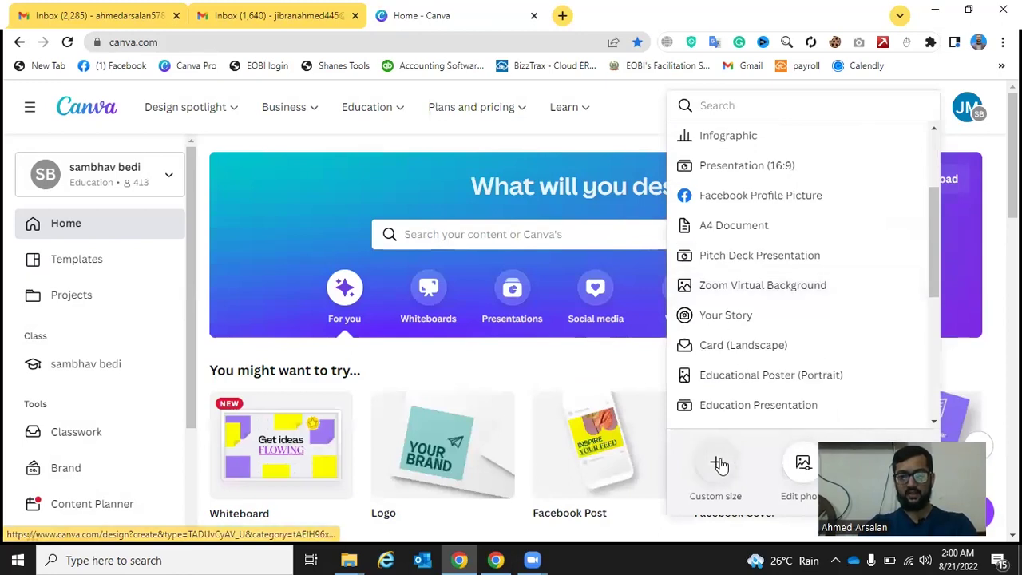
pyautogui.click(721, 458)
pyautogui.write('1')
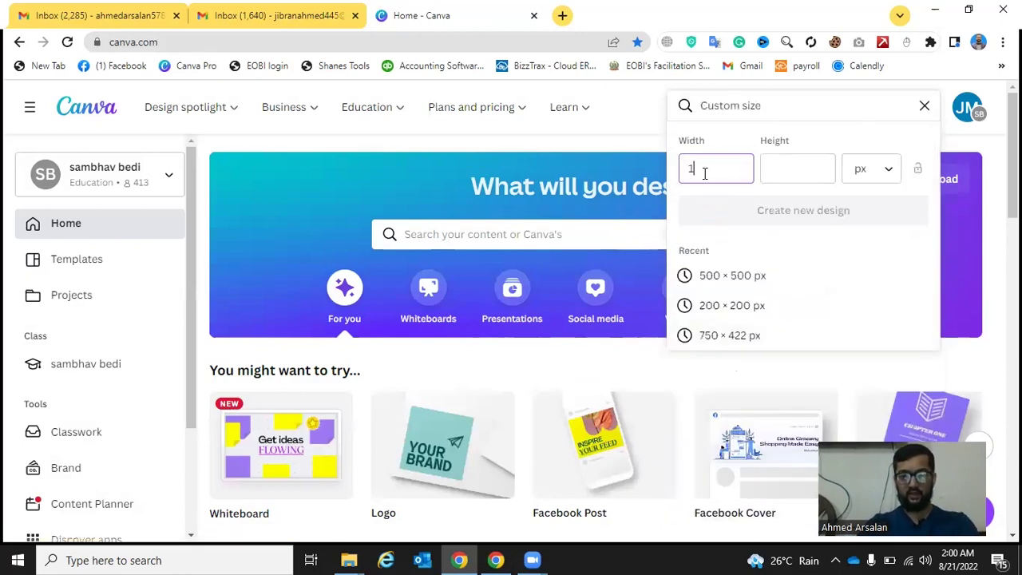
pyautogui.write('280')
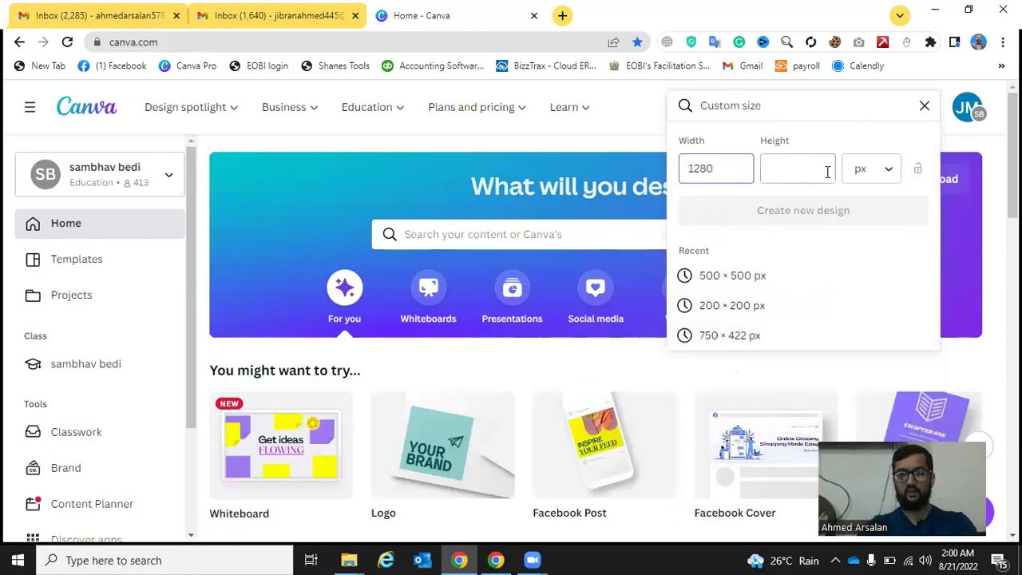
pyautogui.click(827, 172)
pyautogui.write('76')
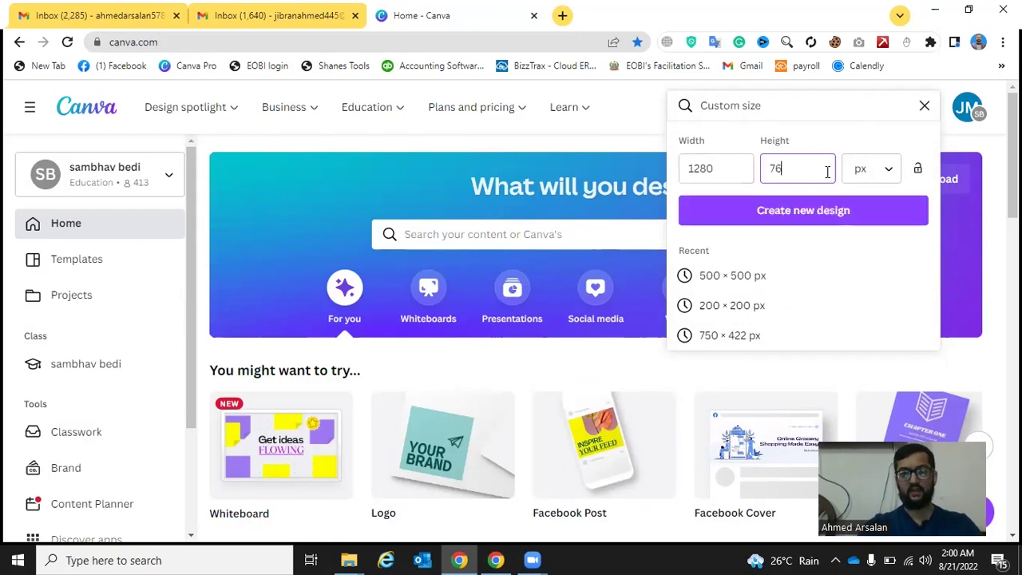
pyautogui.write('8')
pyautogui.click(830, 199)
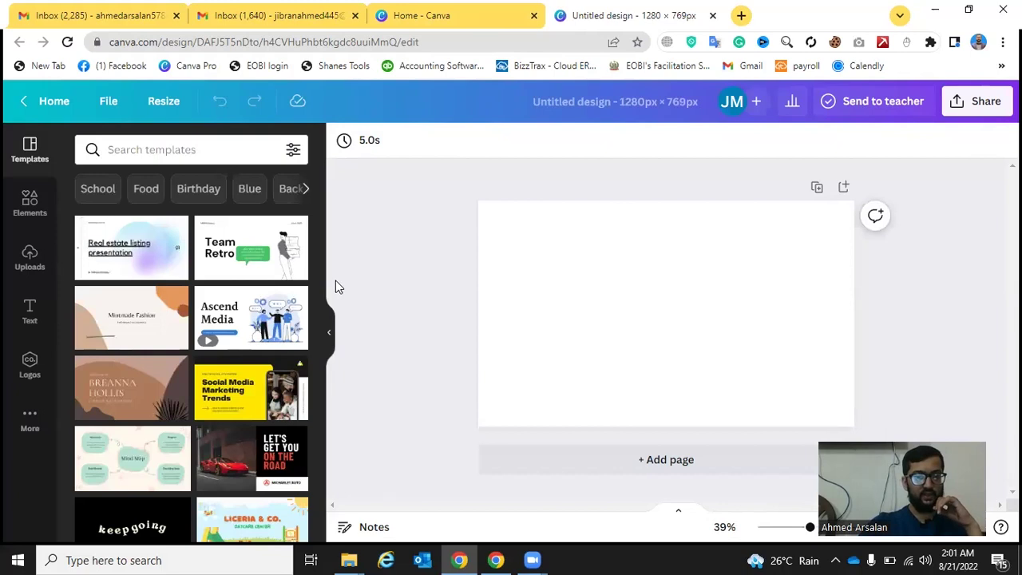
# Find the dark finance academy template with the portrait and laptop among the suggested templates and apply it to the page.
pyautogui.scroll(-1, 317, 293)
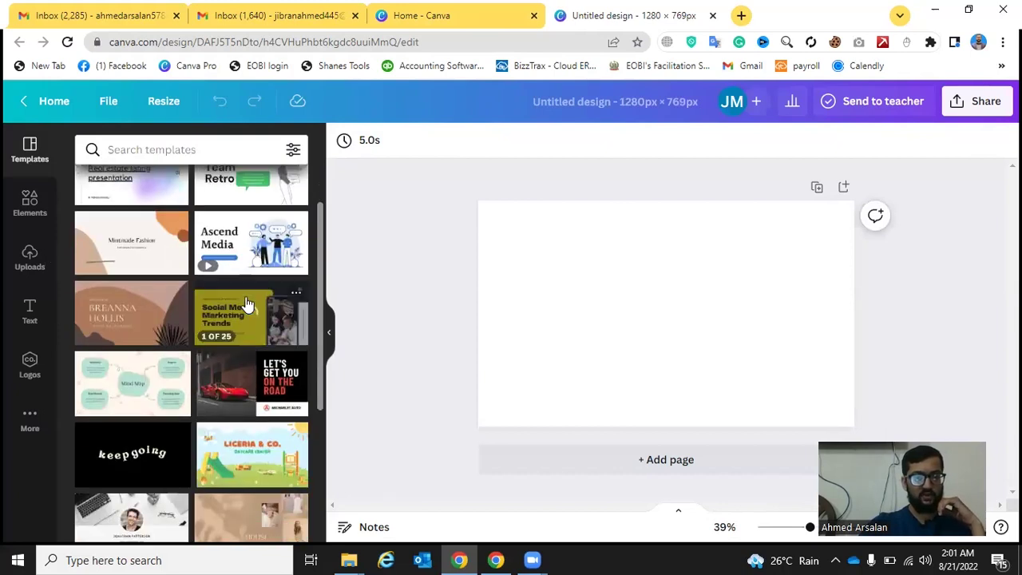
pyautogui.scroll(-1, 248, 305)
pyautogui.scroll(-2, 120, 228)
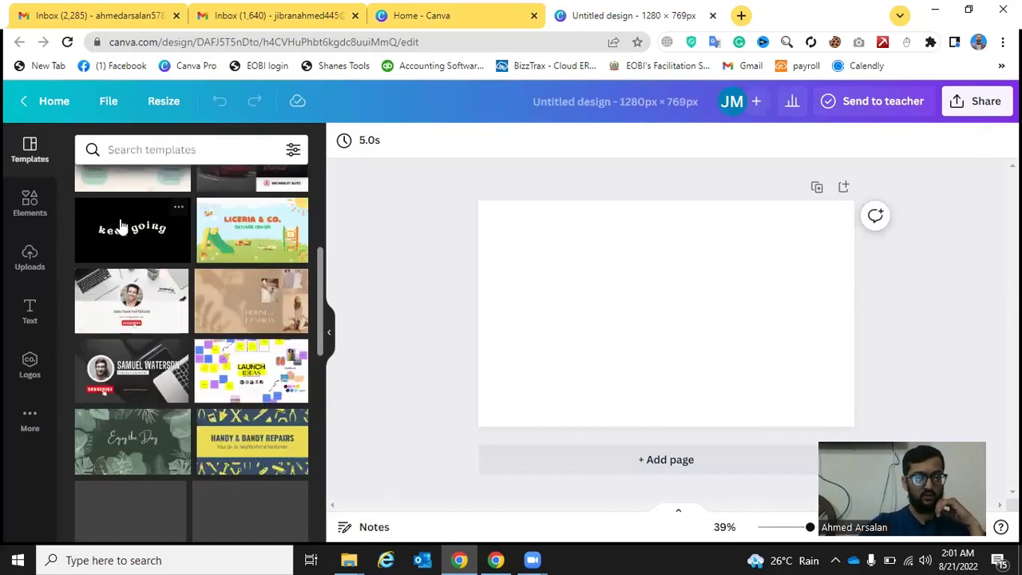
pyautogui.scroll(-1, 120, 227)
pyautogui.click(124, 294)
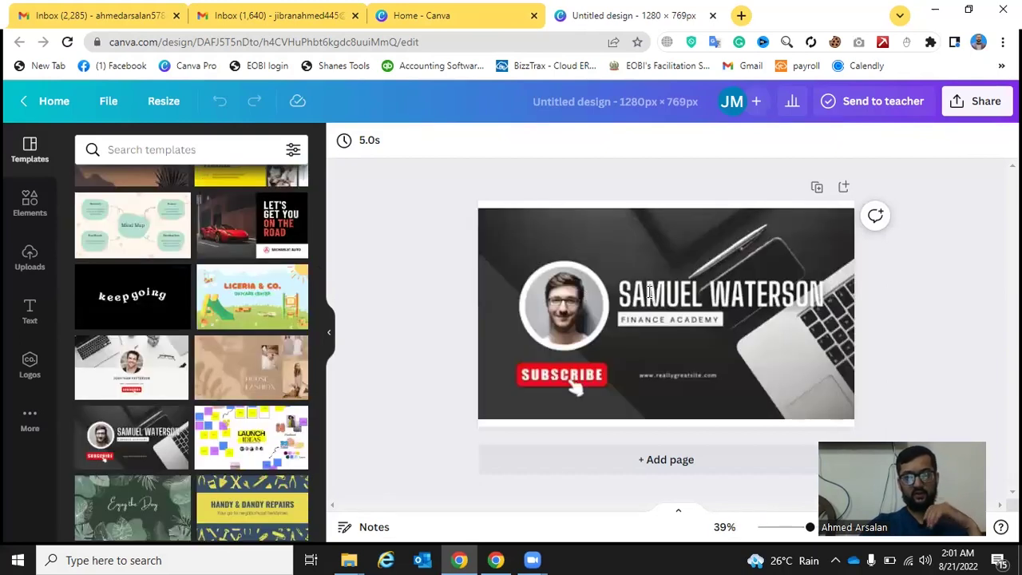
# Replace the template's headline with "I WILL WRITE INVESTOR READY BUSINESS PLANS".
pyautogui.doubleClick(650, 292)
pyautogui.press('BackSpace')
pyautogui.write('I WILL WR')
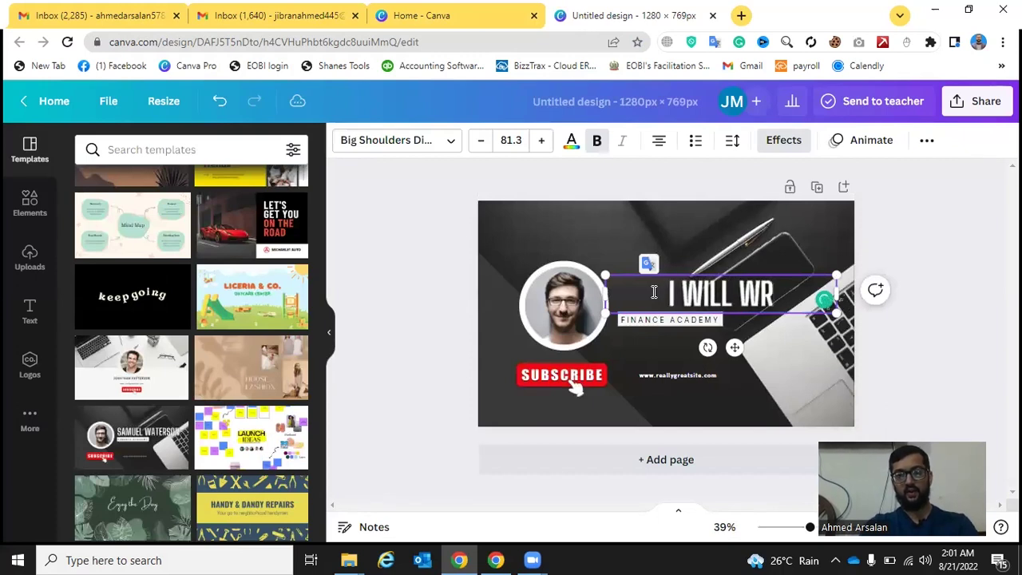
pyautogui.write('ITE INVE')
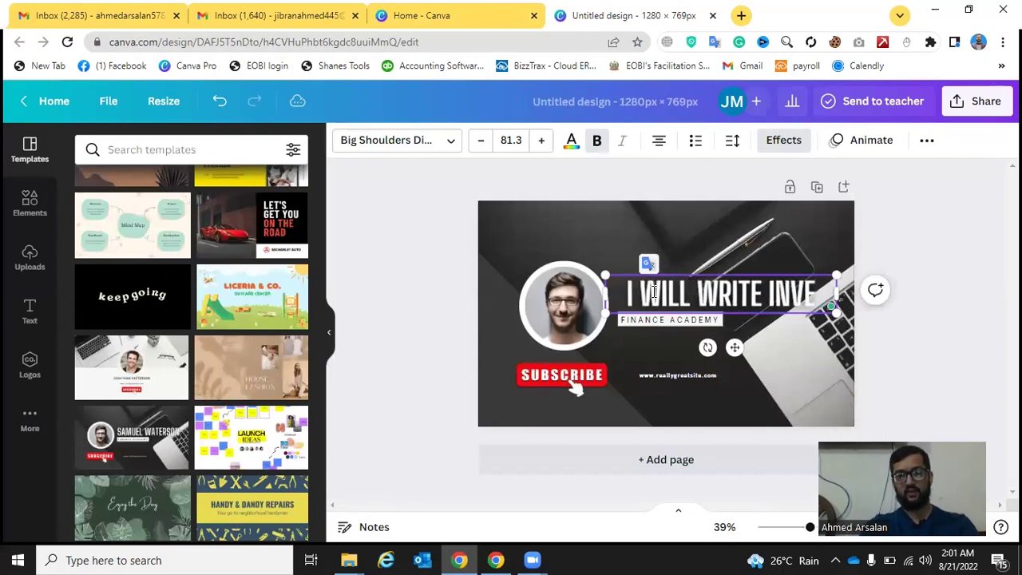
pyautogui.write('STOR READY BSUINES')
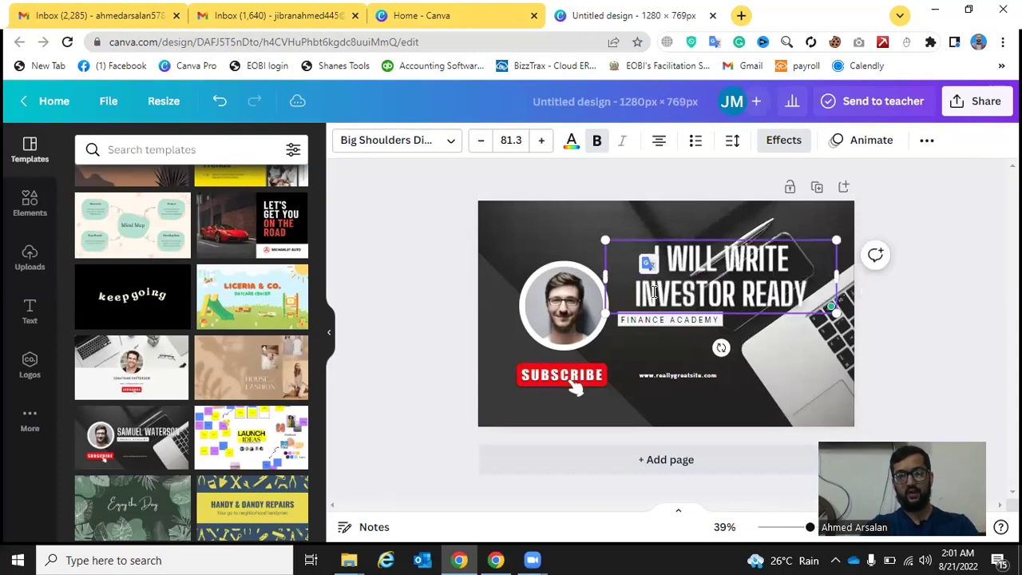
pyautogui.press('BackSpace')
pyautogui.press('BackSpace')
pyautogui.press('BackSpace')
pyautogui.press('BackSpace')
pyautogui.press('BackSpace')
pyautogui.press('BackSpace')
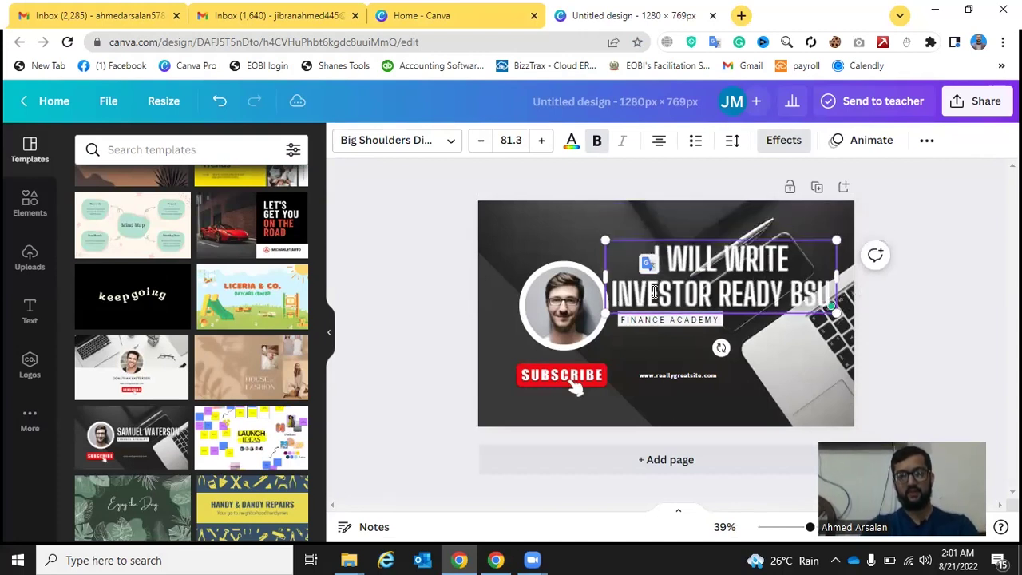
pyautogui.write('USINESS')
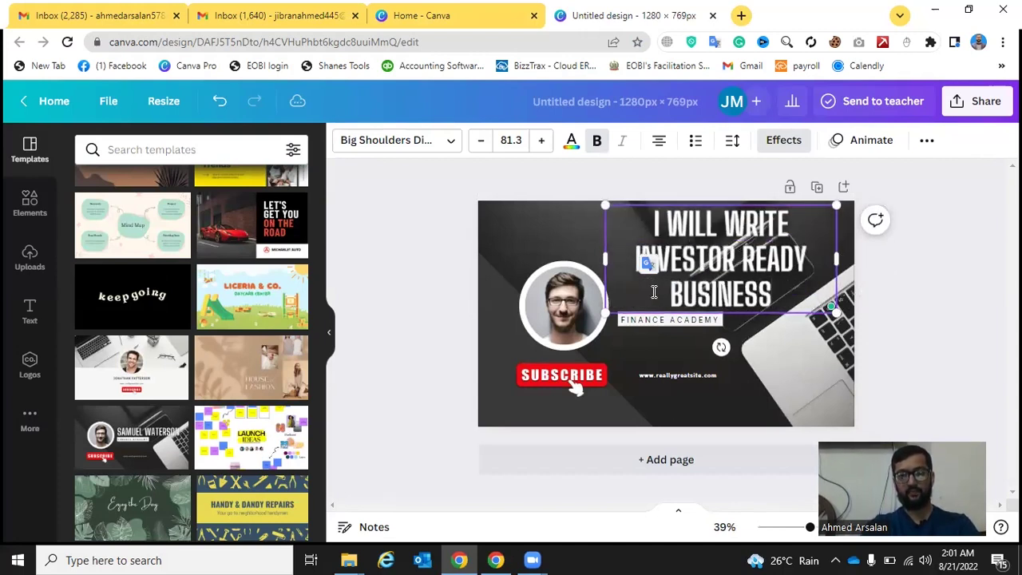
pyautogui.write(' PLANS')
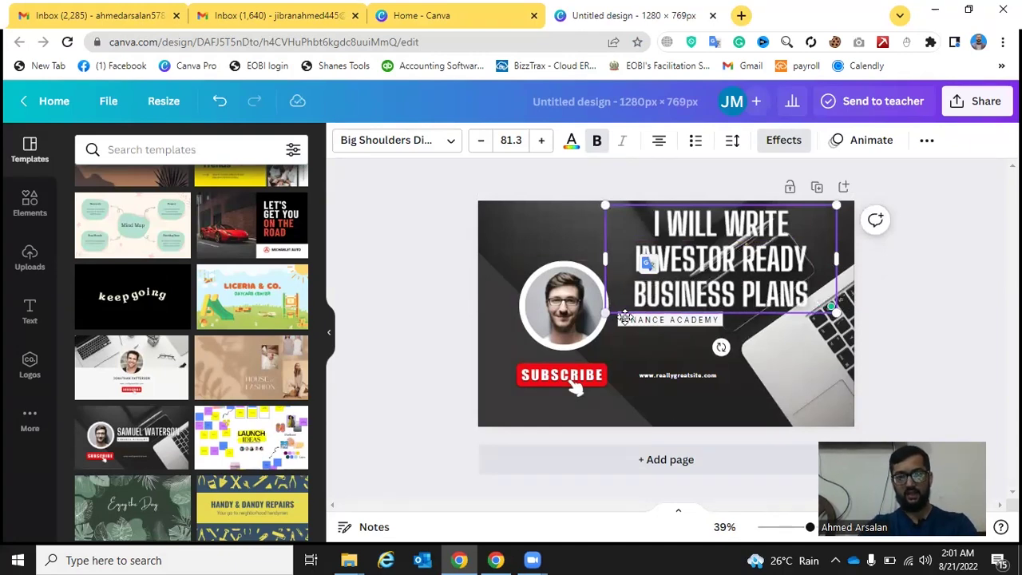
# Replace the "FINANCE ACADEMY" subtitle with the seller's name.
pyautogui.doubleClick(635, 320)
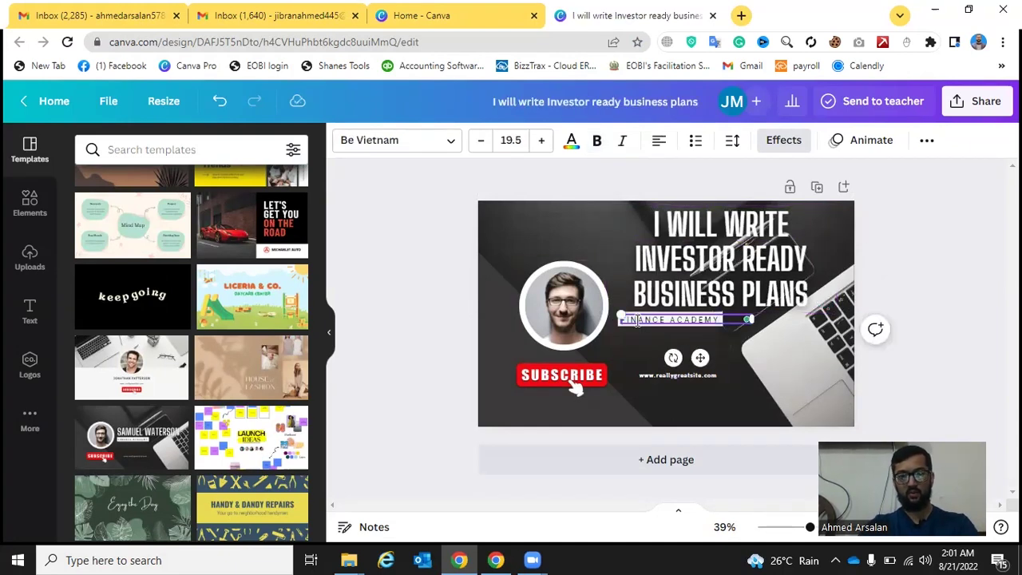
pyautogui.press('BackSpace')
pyautogui.write('AHMED AR')
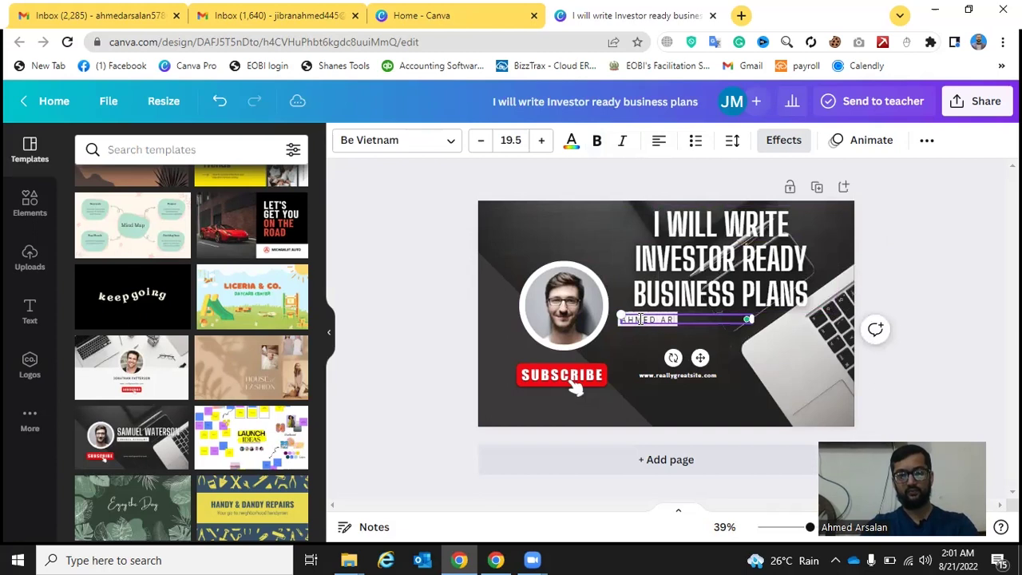
pyautogui.write('IBRAN')
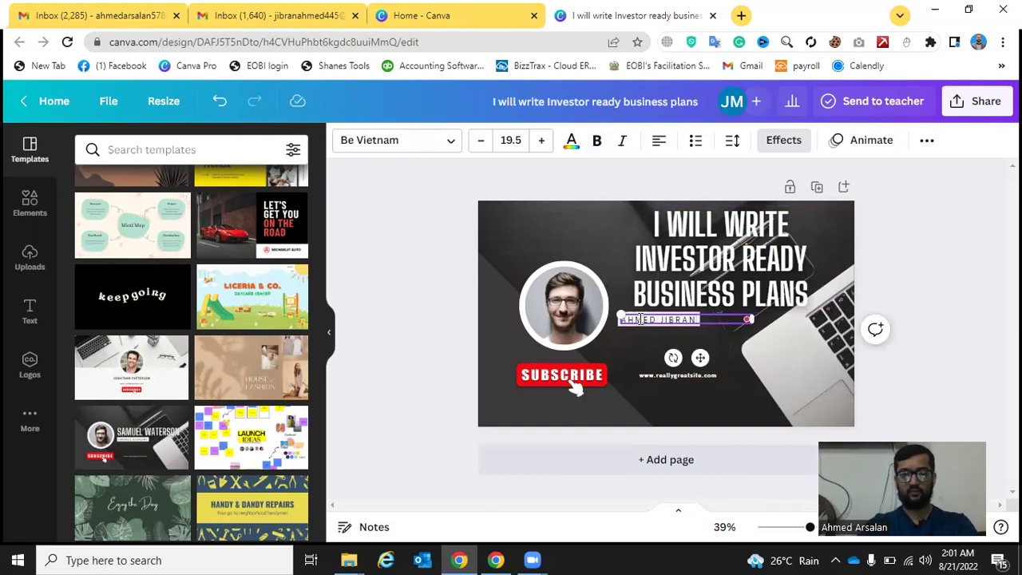
pyautogui.click(447, 292)
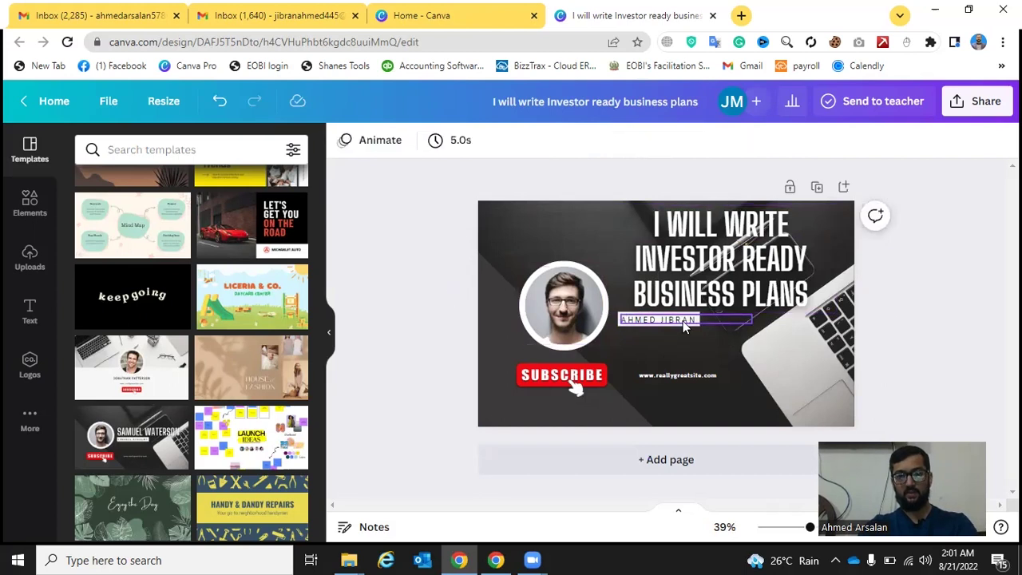
# Move the name label slightly down and reposition the headline lower, directly above the label and beside the portrait.
pyautogui.click(685, 335)
pyautogui.moveTo(685, 335); pyautogui.dragTo(690, 344)
pyautogui.moveTo(682, 264); pyautogui.dragTo(658, 278)
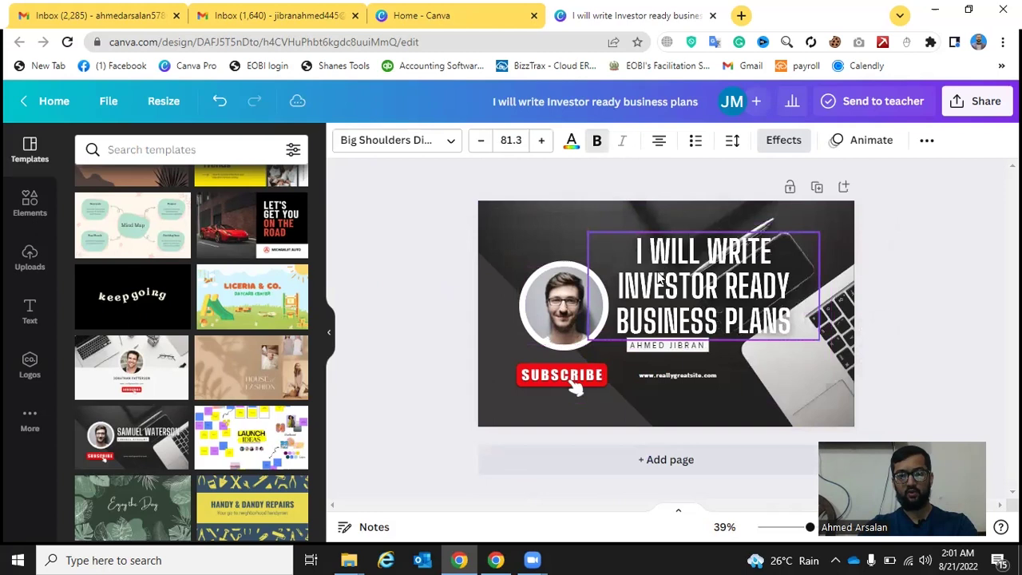
pyautogui.click(417, 316)
# Delete the Subscribe graphic and the website address text from the design.
pyautogui.click(524, 372)
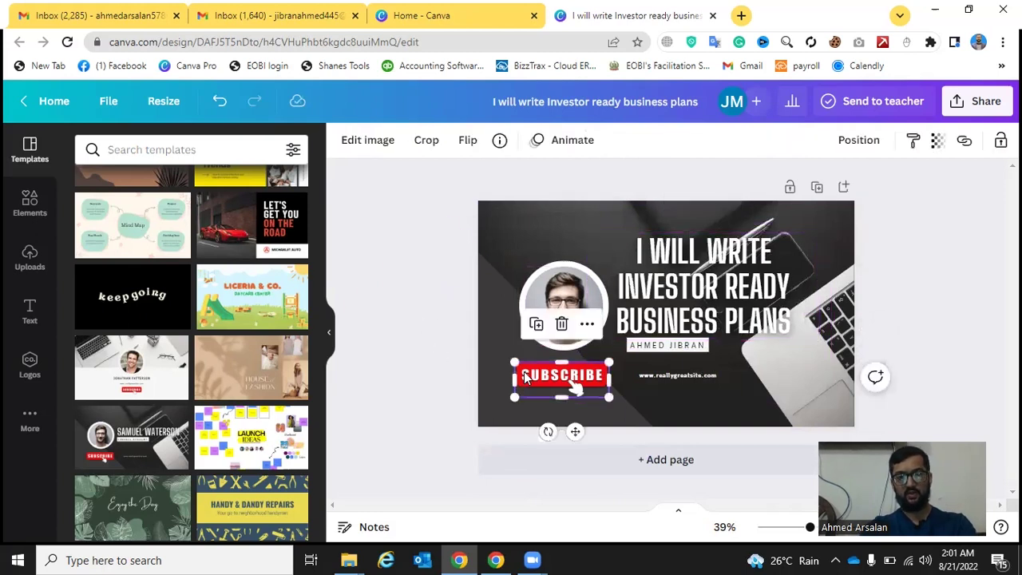
pyautogui.press('Delete')
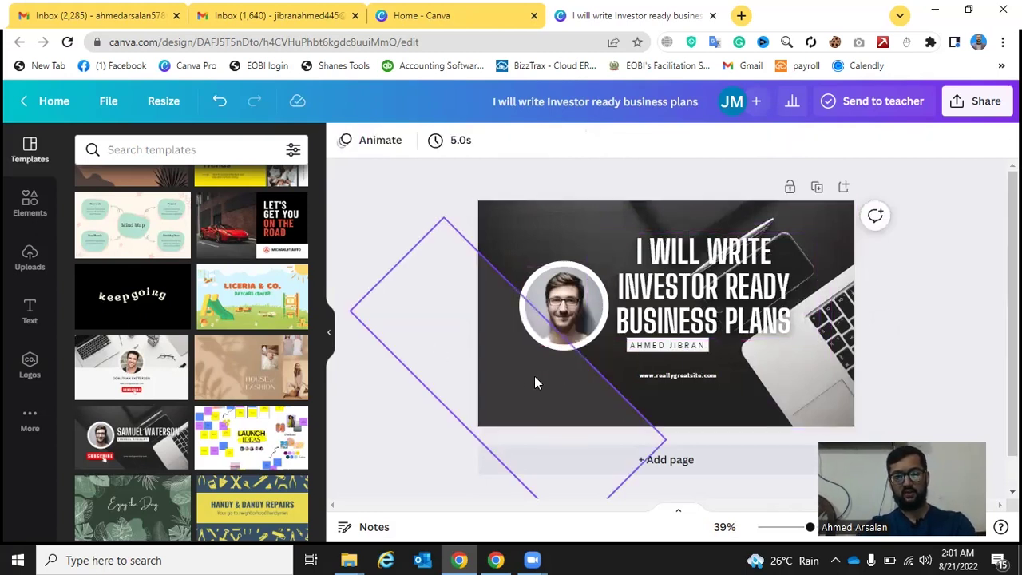
pyautogui.click(662, 372)
pyautogui.doubleClick(662, 372)
pyautogui.press('BackSpace')
pyautogui.click(711, 383)
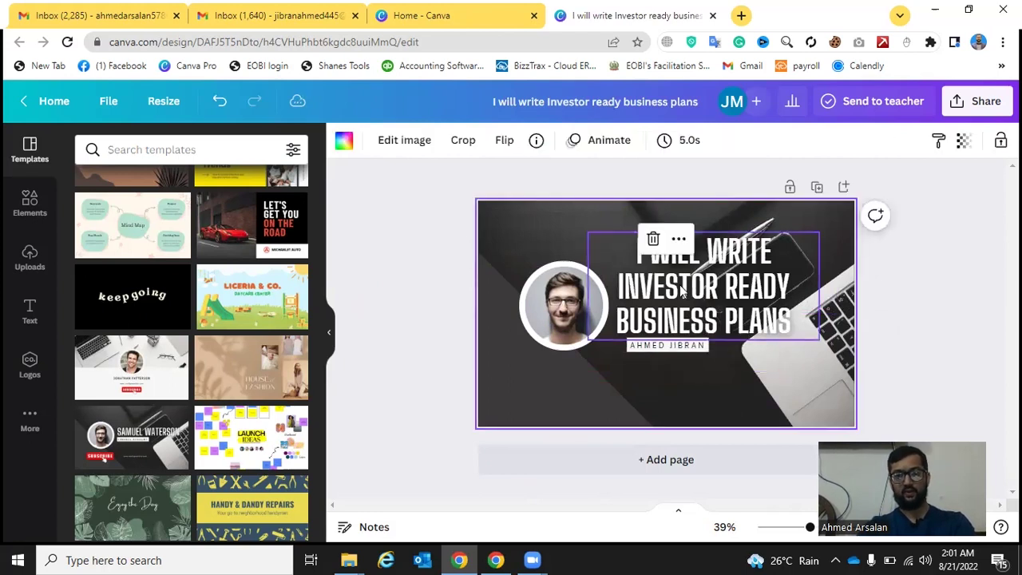
# Try other text alignments on the headline, return it to centered, and nudge it slightly to the right.
pyautogui.click(651, 279)
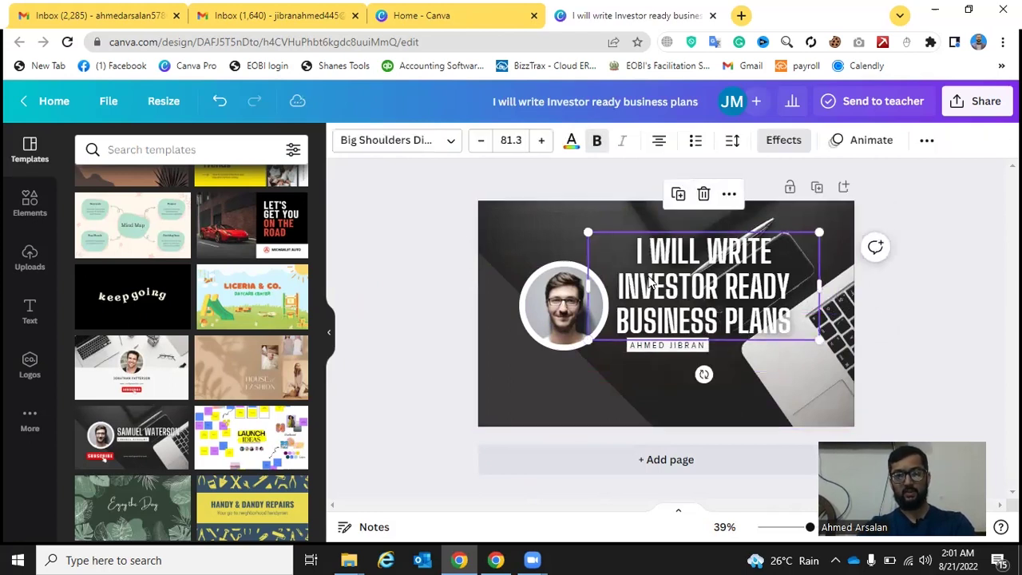
pyautogui.click(658, 140)
pyautogui.click(661, 148)
pyautogui.click(661, 148)
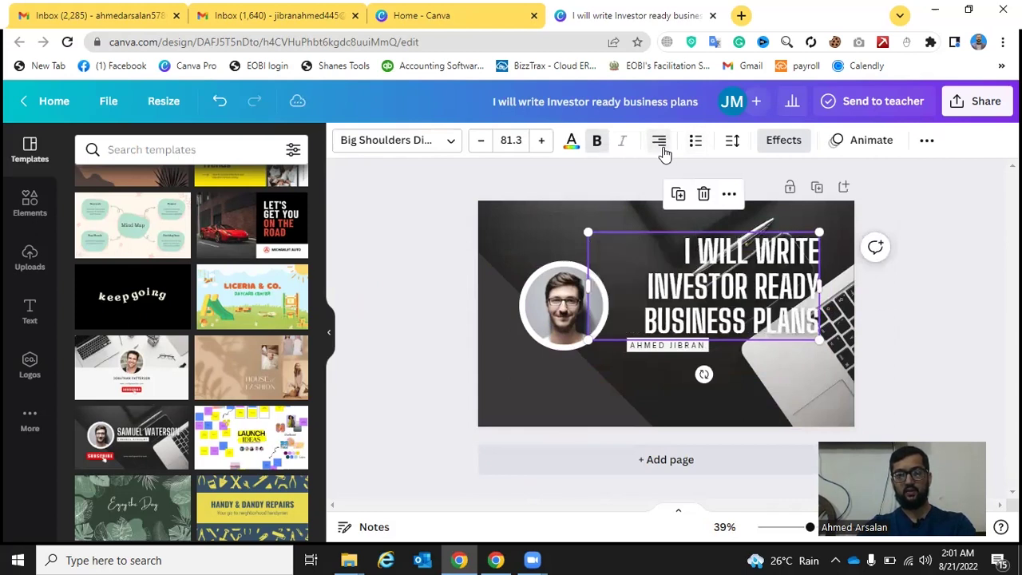
pyautogui.click(661, 148)
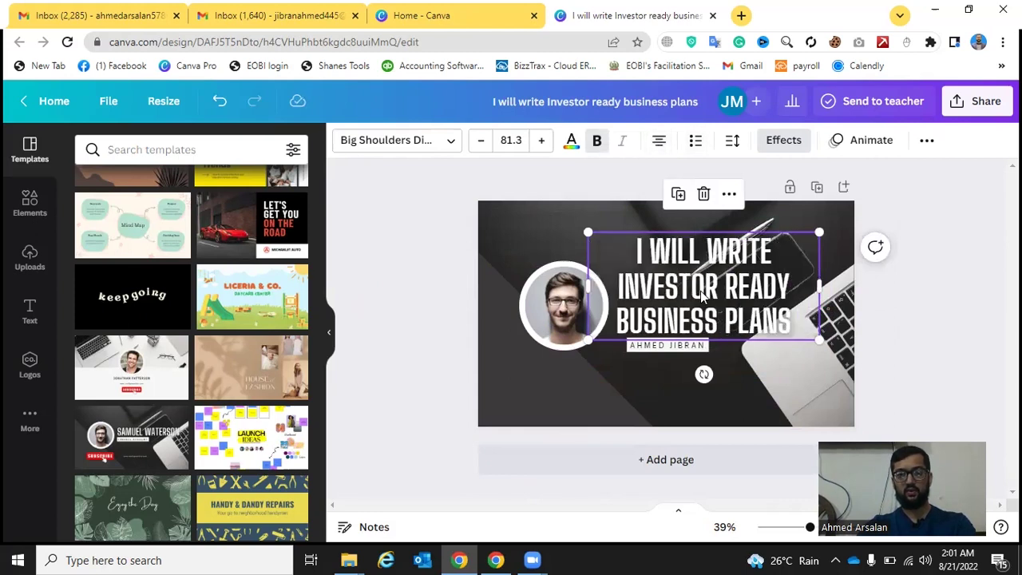
pyautogui.click(383, 268)
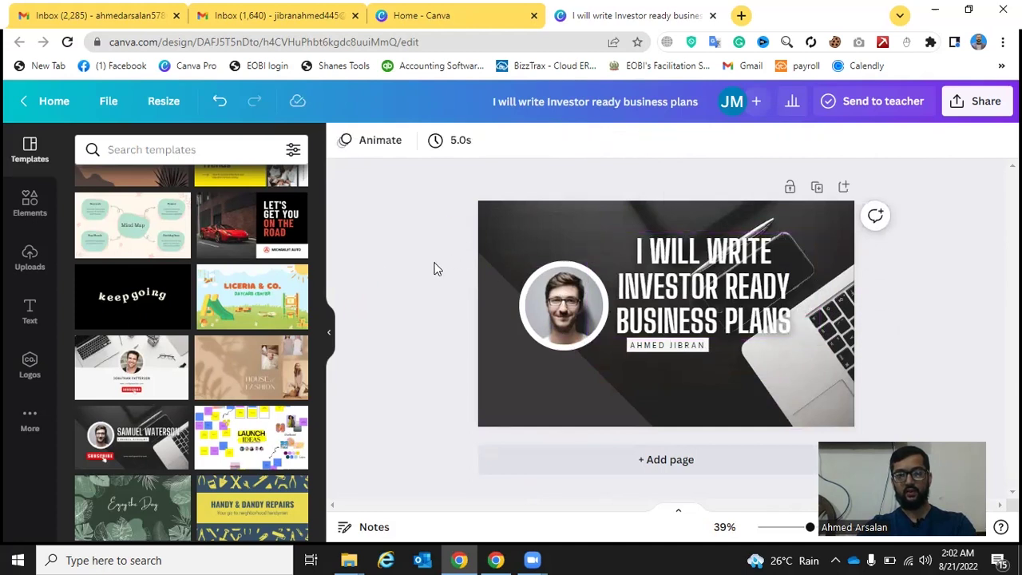
pyautogui.moveTo(706, 312); pyautogui.dragTo(711, 311)
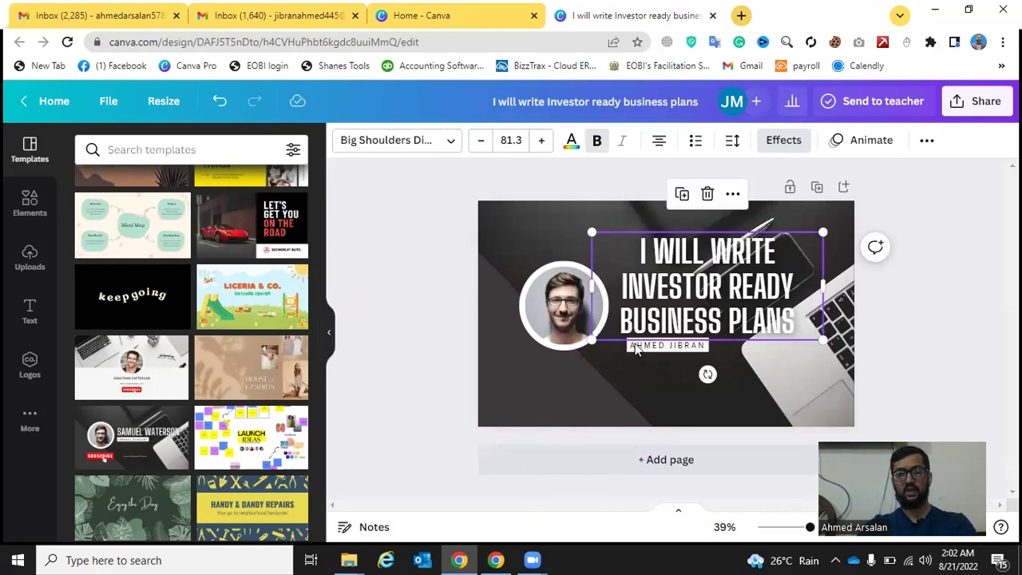
# Download the design as a PNG and save it in the Downloads folder as "I will write Investor ready business plans".
pyautogui.click(975, 101)
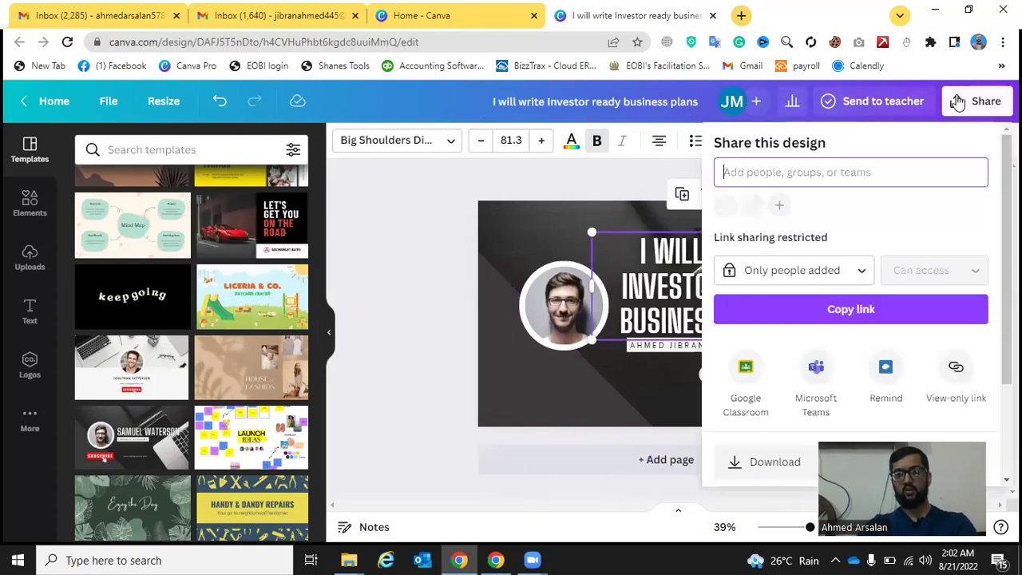
pyautogui.scroll(-3, 798, 335)
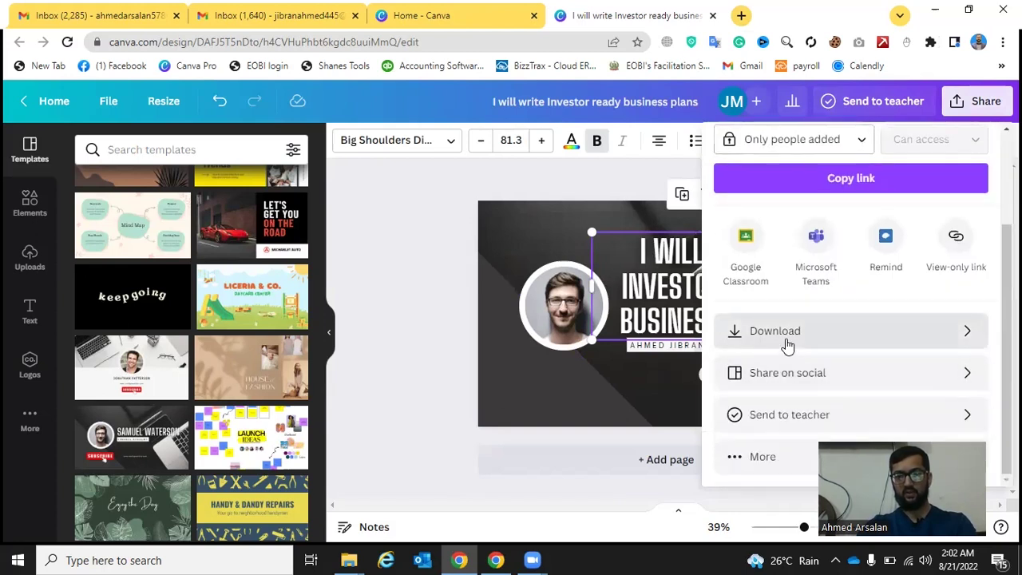
pyautogui.click(787, 344)
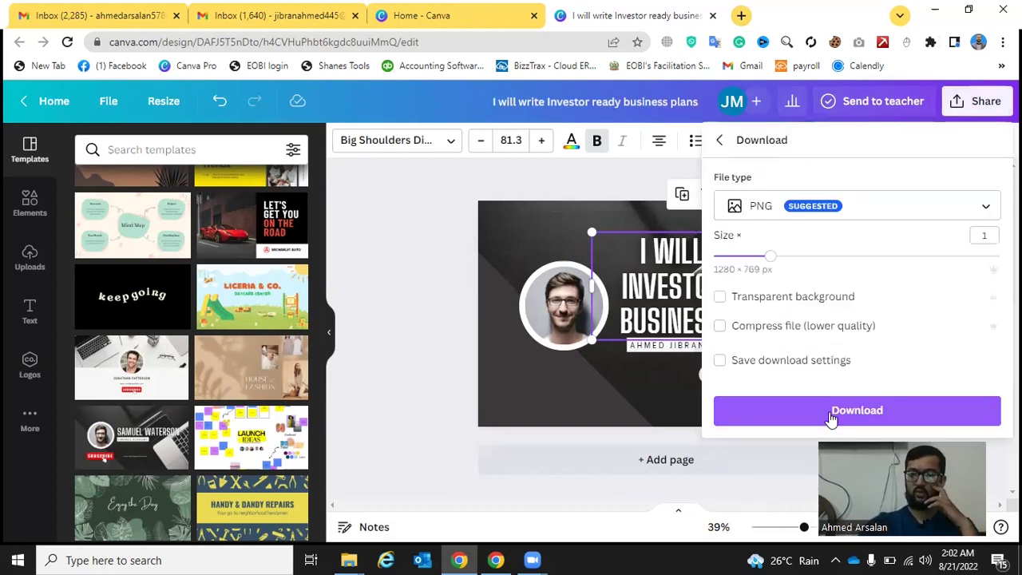
pyautogui.click(828, 410)
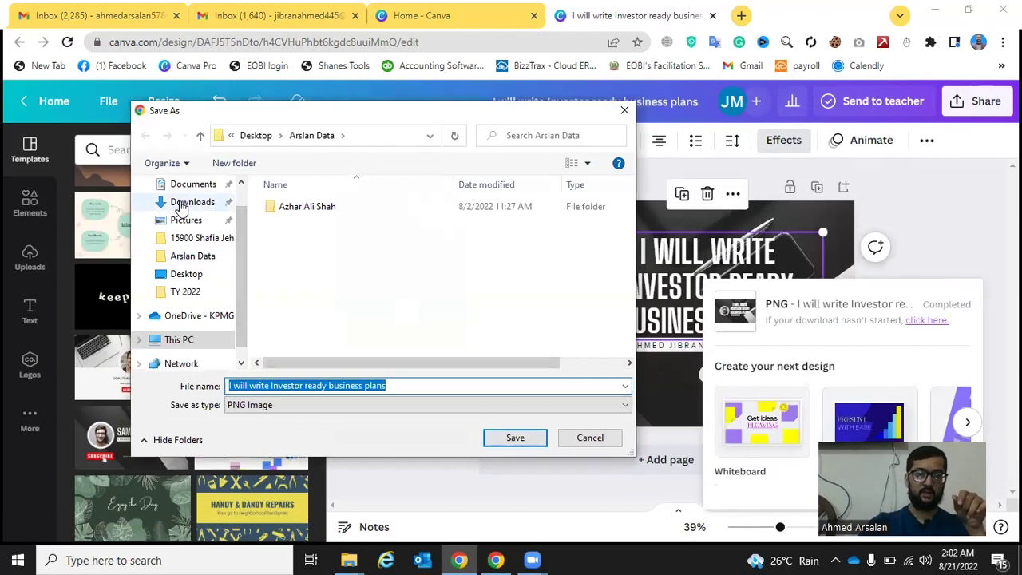
pyautogui.click(182, 206)
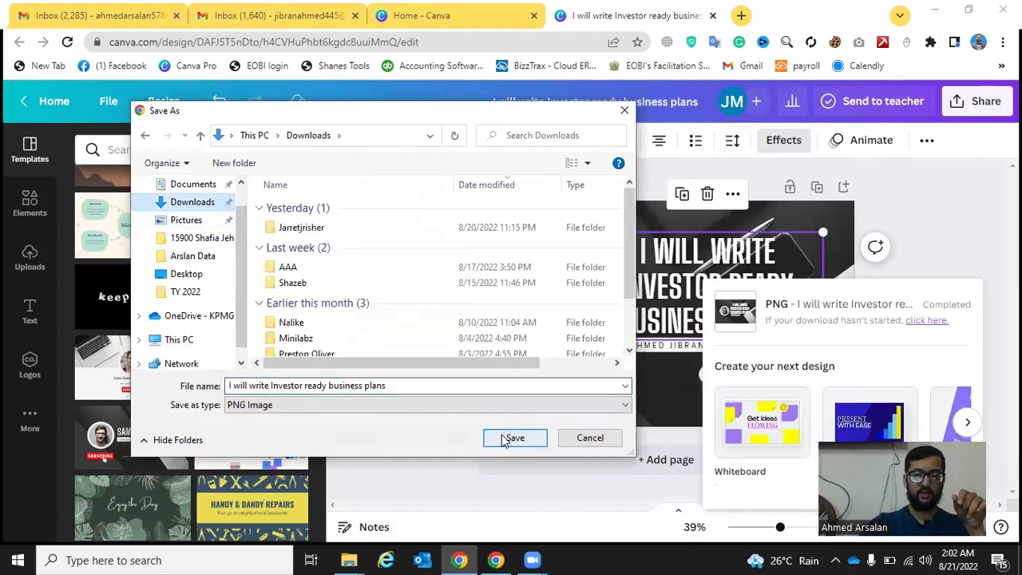
pyautogui.click(505, 438)
# Switch to the Fiverr gig gallery and add the downloaded business plans PNG to the first image slot.
pyautogui.click(496, 559)
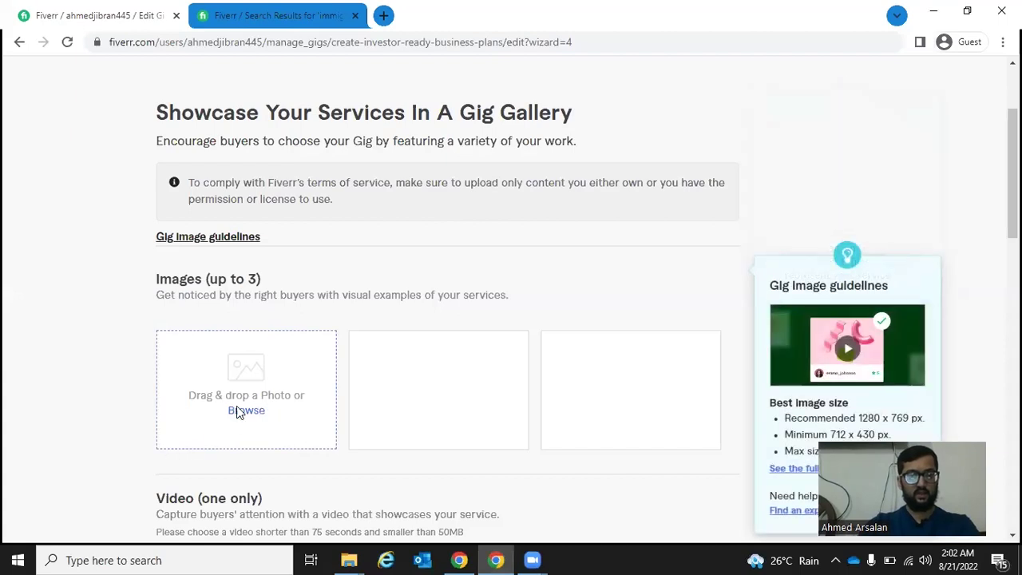
pyautogui.hotkey('alt', 'Tab')
pyautogui.hotkey('alt', 'Tab')
pyautogui.moveTo(304, 407); pyautogui.dragTo(246, 365)
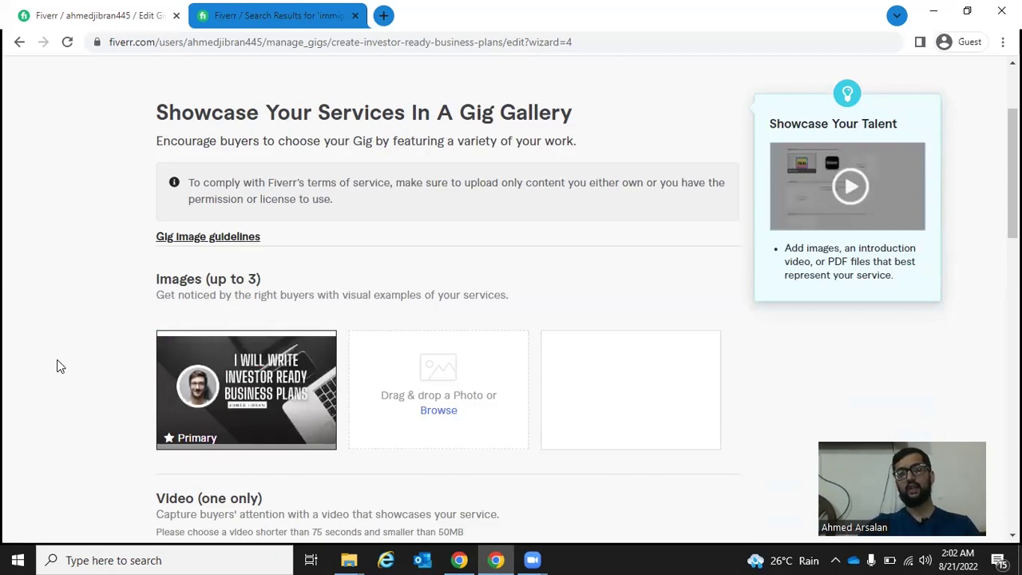
# Upload a ForunPoint PDF from the Downloads folder to the first slot of the gallery's Documents section.
pyautogui.scroll(-2, 264, 374)
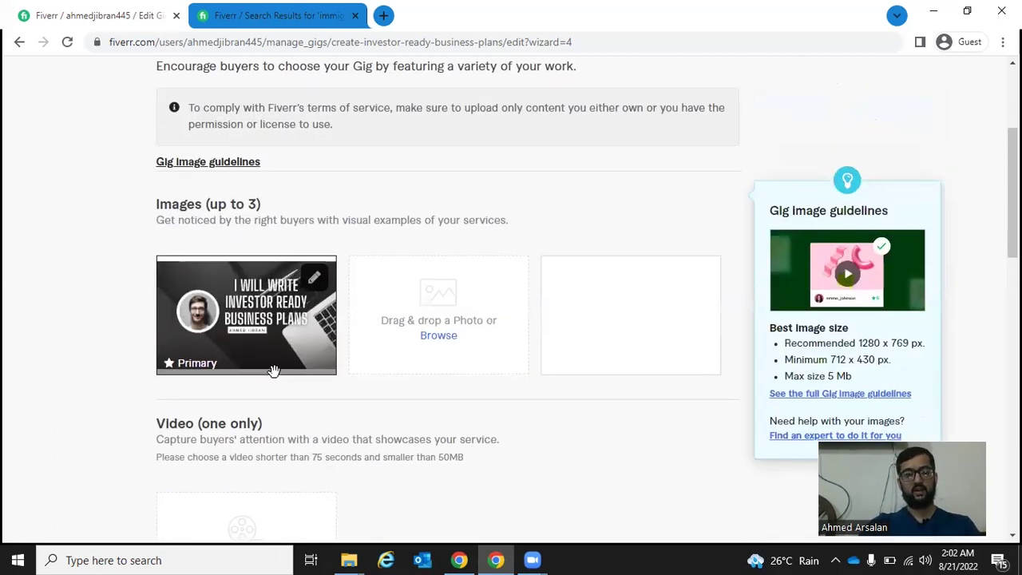
pyautogui.scroll(-2, 223, 374)
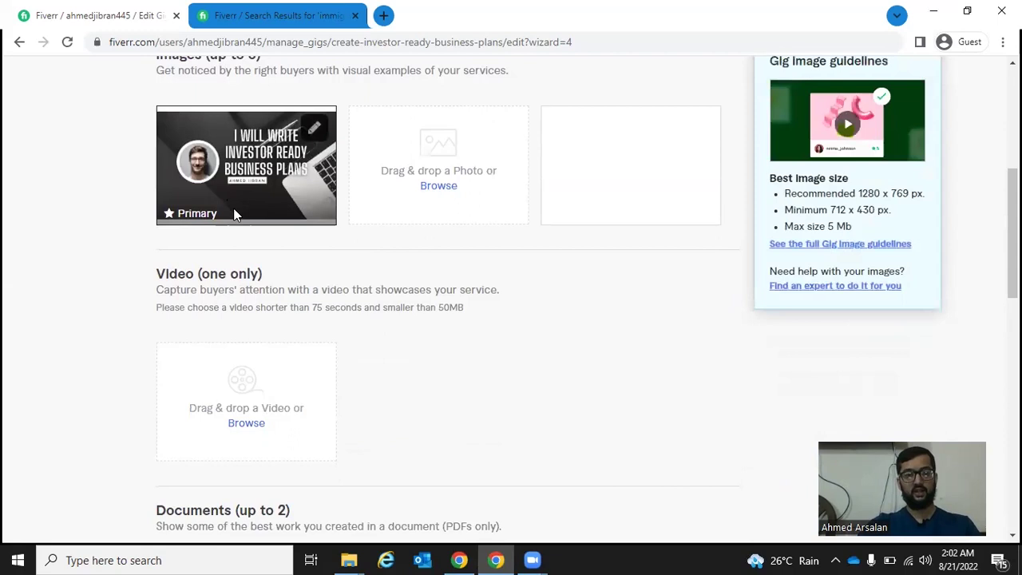
pyautogui.scroll(-5, 224, 231)
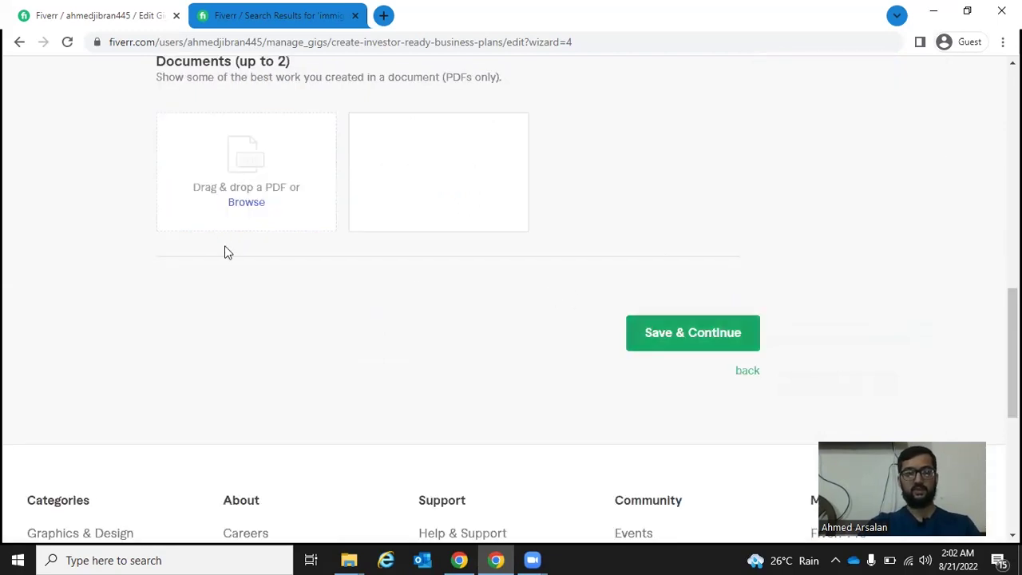
pyautogui.scroll(1, 224, 239)
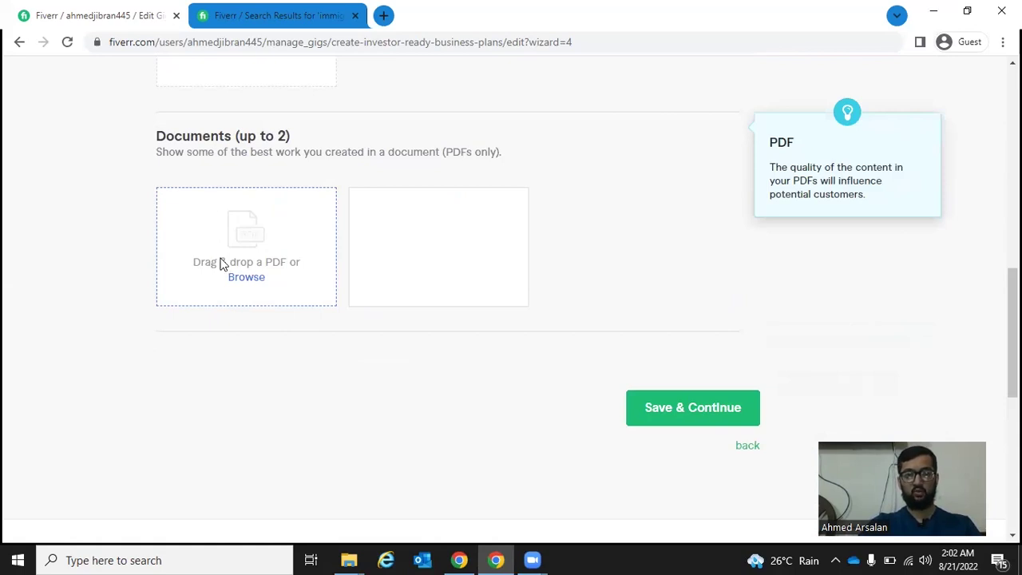
pyautogui.click(246, 277)
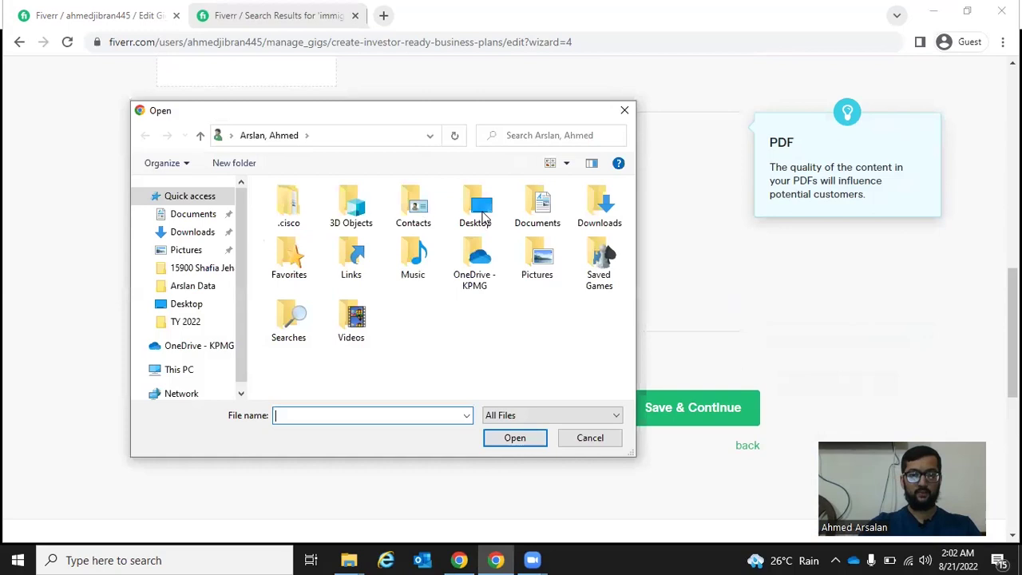
pyautogui.click(600, 207)
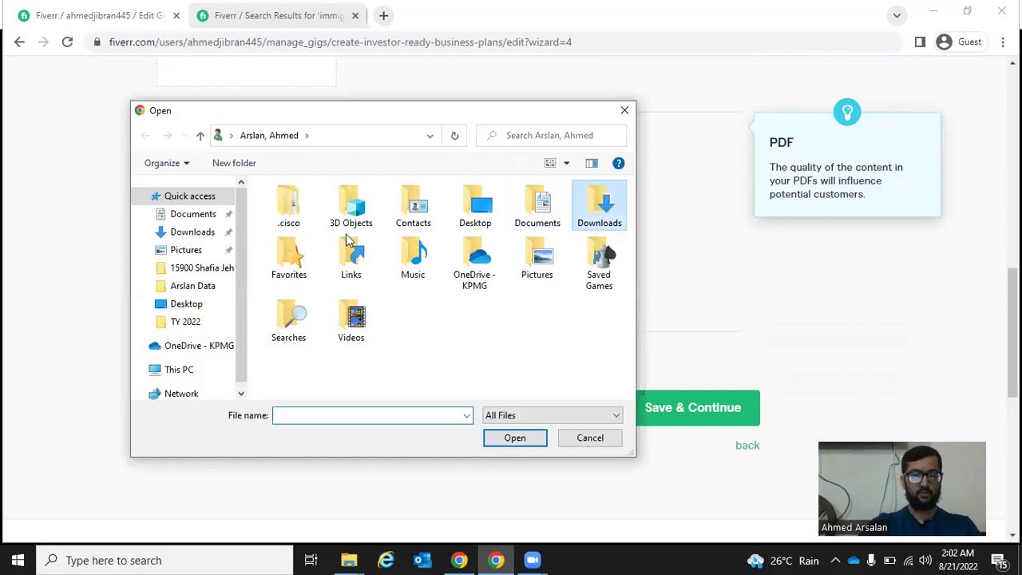
pyautogui.press('Return')
pyautogui.scroll(-1, 332, 244)
pyautogui.scroll(2, 332, 244)
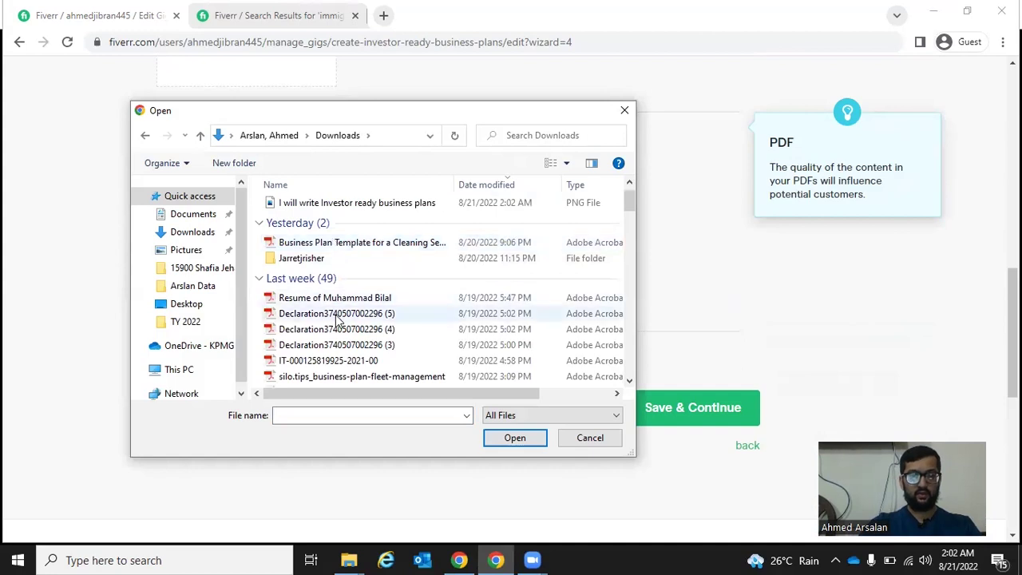
pyautogui.scroll(-10, 335, 315)
pyautogui.scroll(-3, 337, 323)
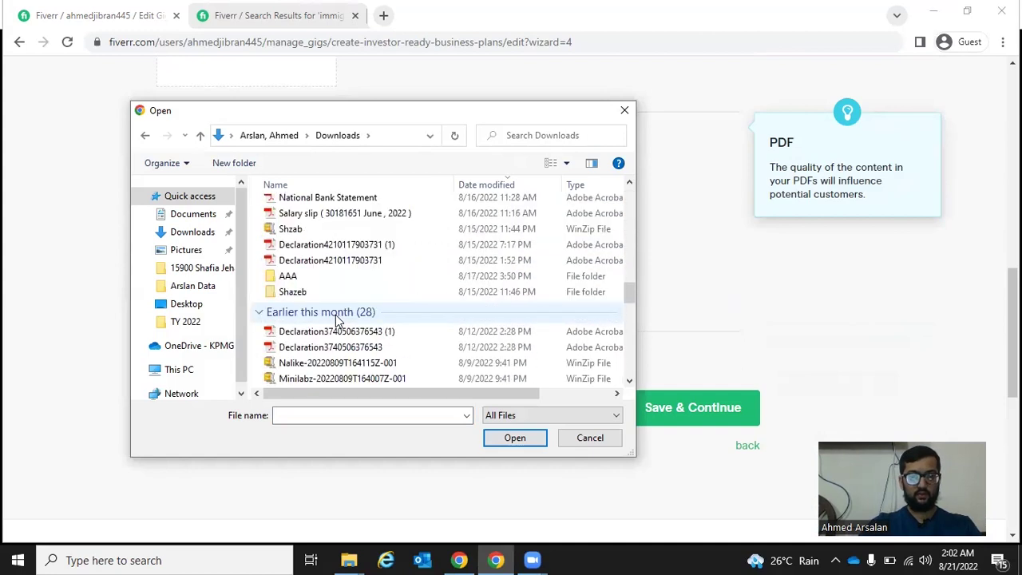
pyautogui.scroll(3, 338, 312)
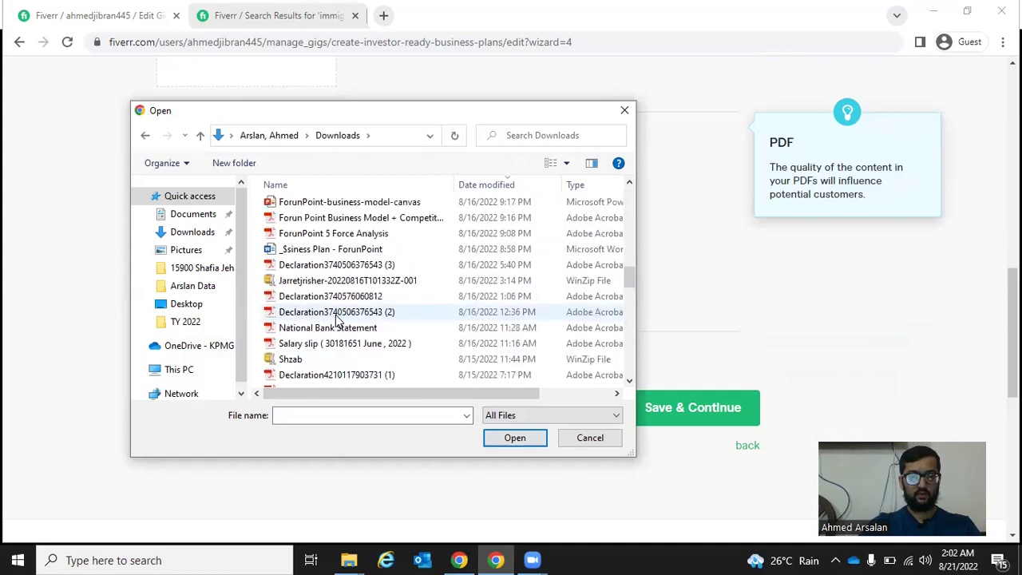
pyautogui.doubleClick(332, 218)
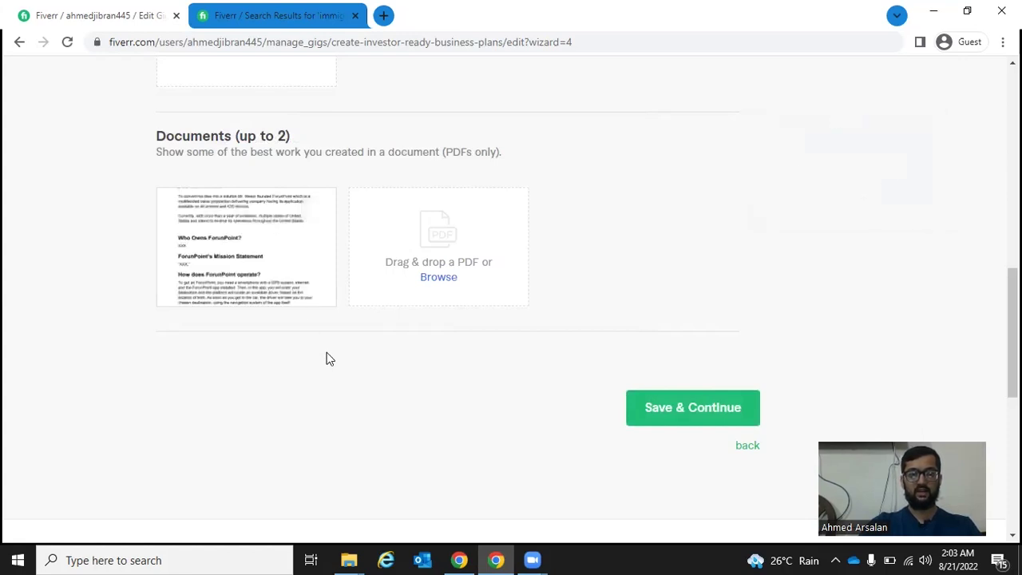
# Save the gallery and publish the gig.
pyautogui.click(682, 414)
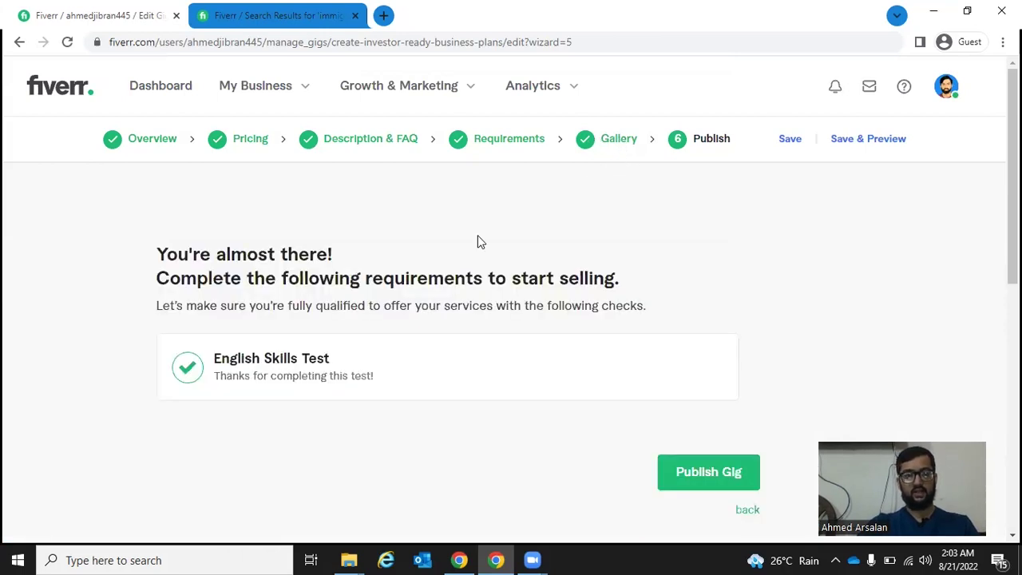
pyautogui.scroll(-2, 477, 255)
pyautogui.scroll(1, 477, 260)
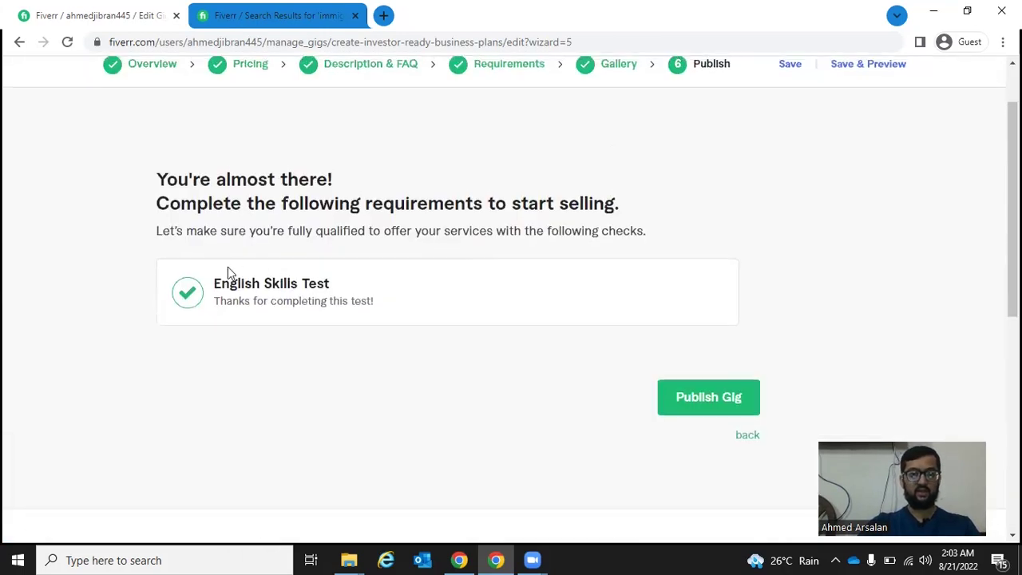
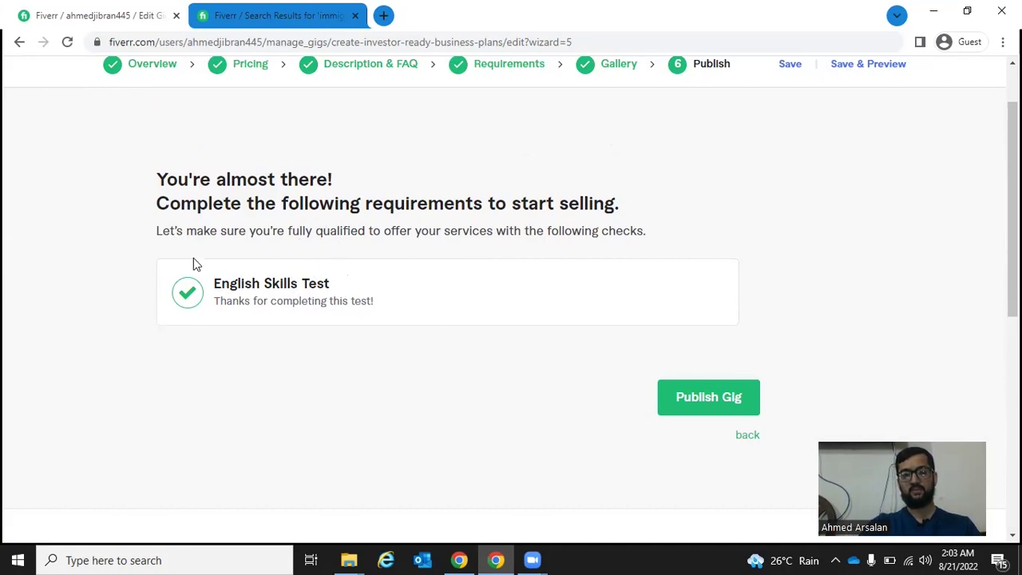
pyautogui.click(723, 399)
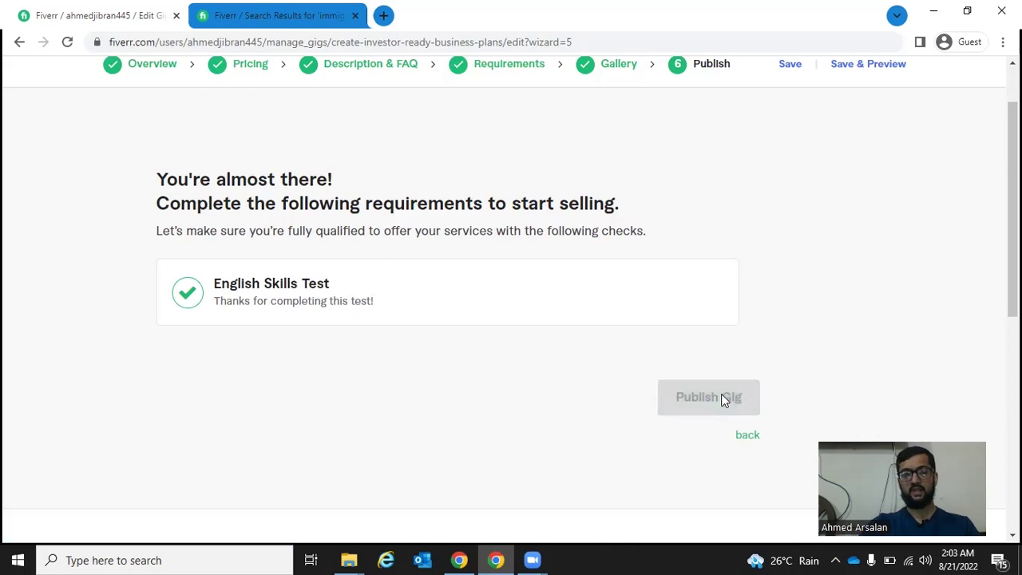
# Look through the publication confirmation page and highlight the gig's share link.
pyautogui.scroll(-2, 557, 356)
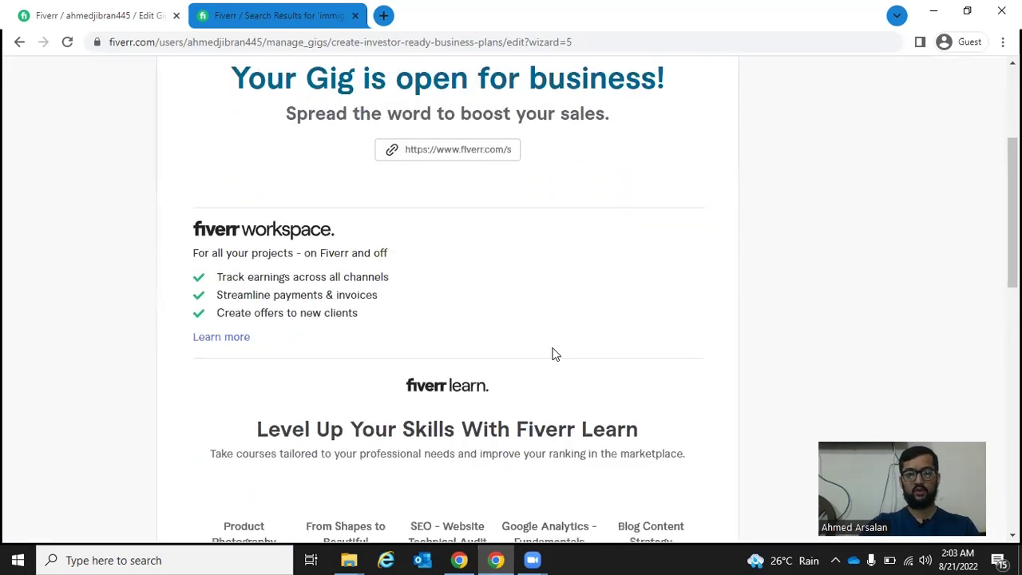
pyautogui.scroll(-3, 555, 354)
pyautogui.scroll(-2, 472, 285)
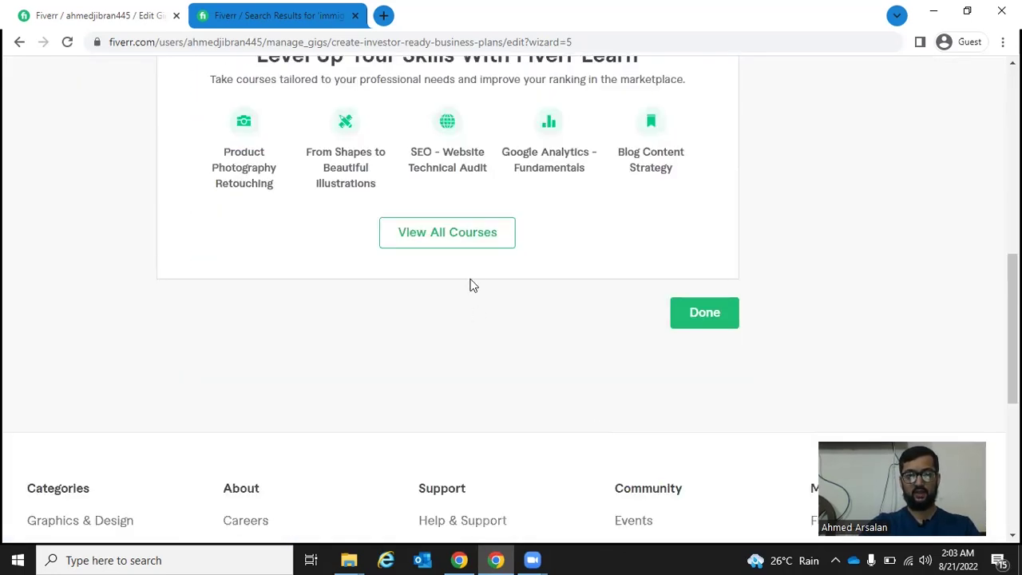
pyautogui.scroll(6, 474, 281)
pyautogui.scroll(2, 472, 280)
pyautogui.doubleClick(493, 370)
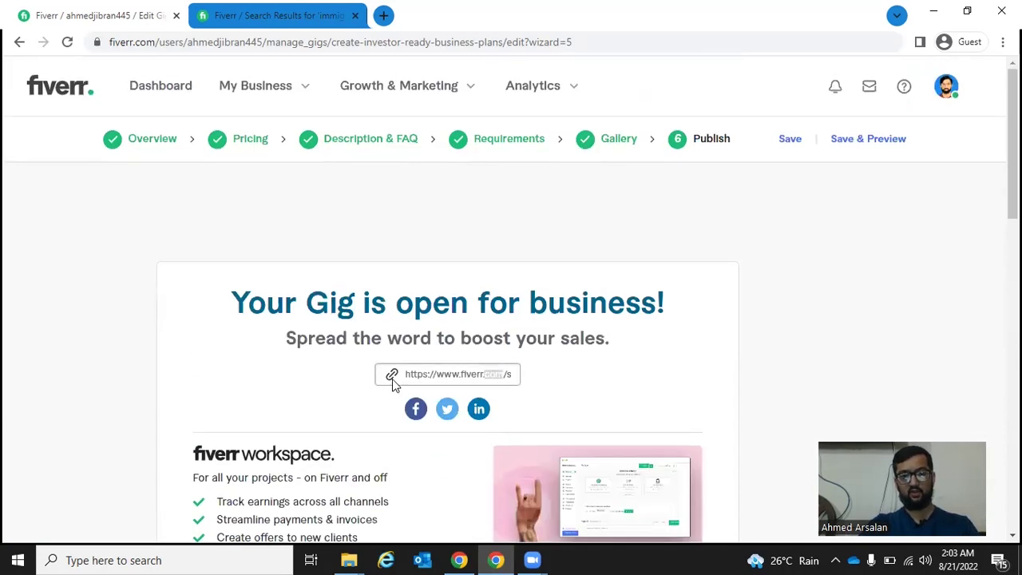
pyautogui.tripleClick(452, 375)
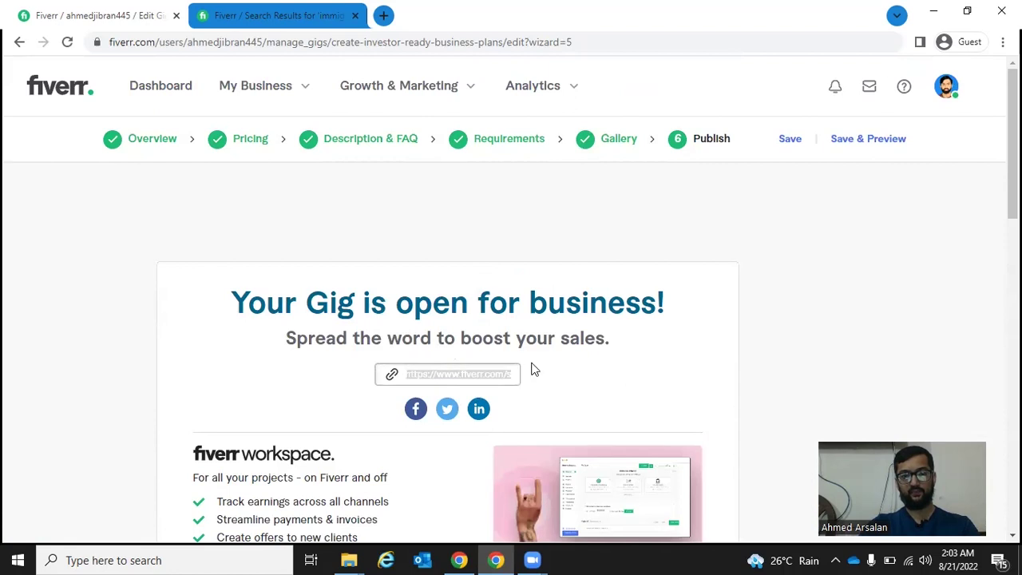
# Finish the gig wizard and open a preview of "create investor ready business plans" from the active gigs.
pyautogui.scroll(-10, 588, 402)
pyautogui.click(674, 101)
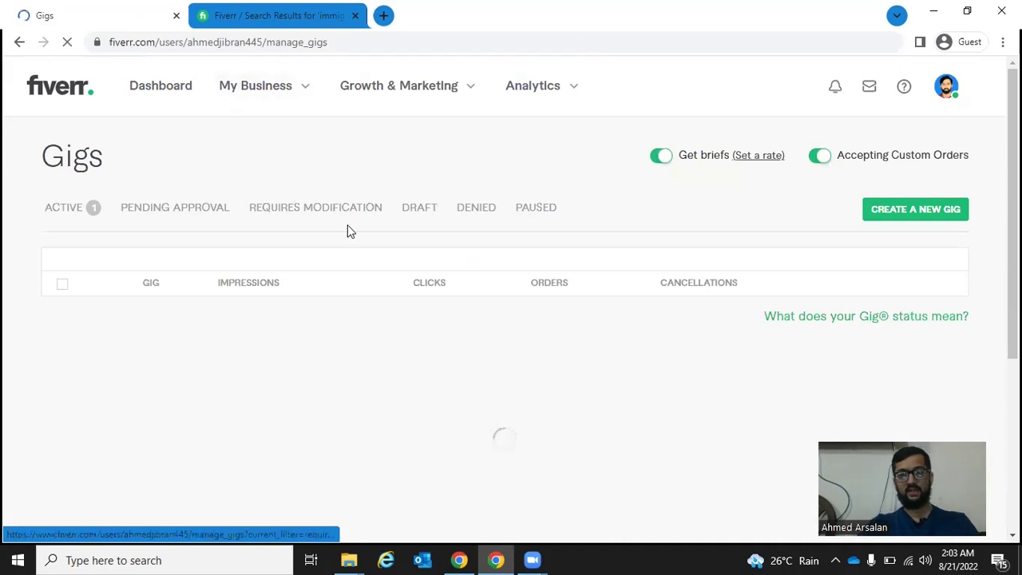
pyautogui.scroll(-2, 349, 231)
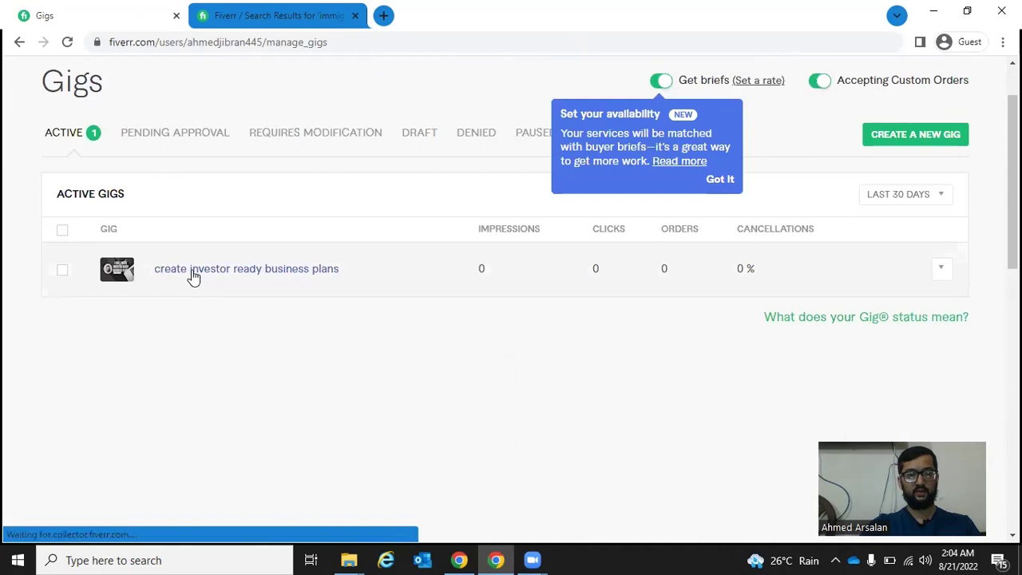
pyautogui.click(937, 272)
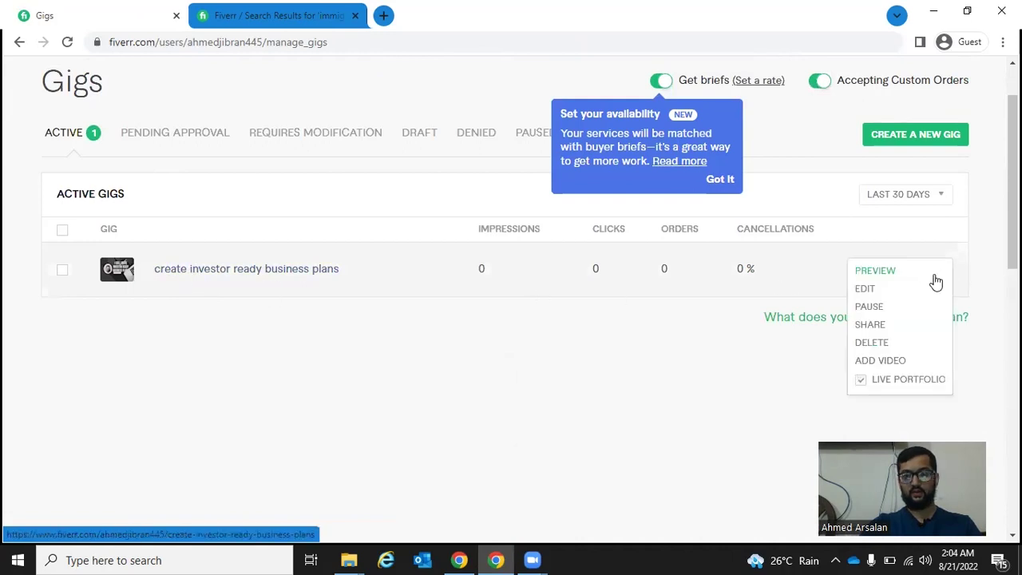
pyautogui.click(908, 276)
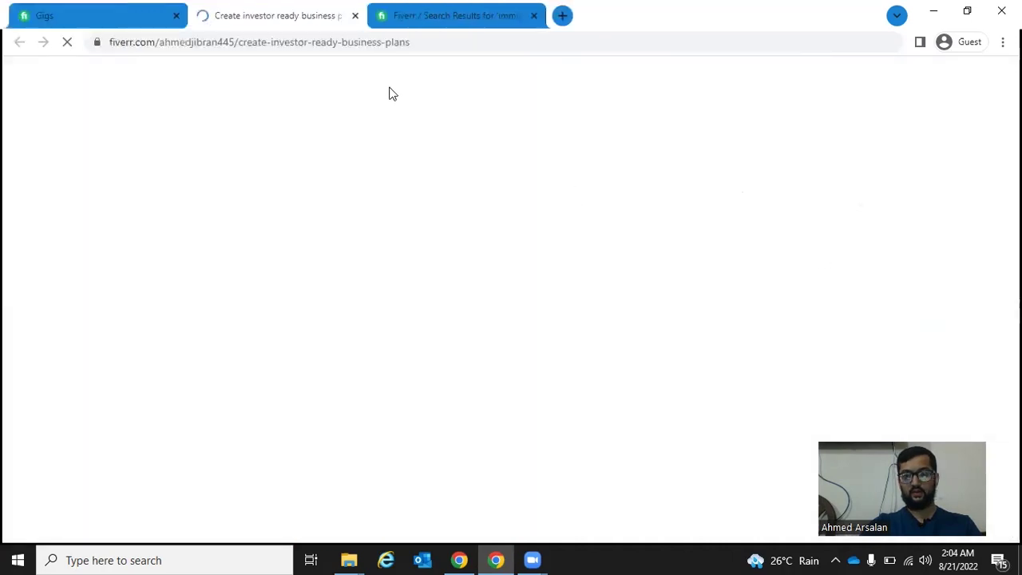
# Expand the What's Included list and review the Basic, Standard and Premium packages on the gig page.
pyautogui.scroll(-3, 337, 221)
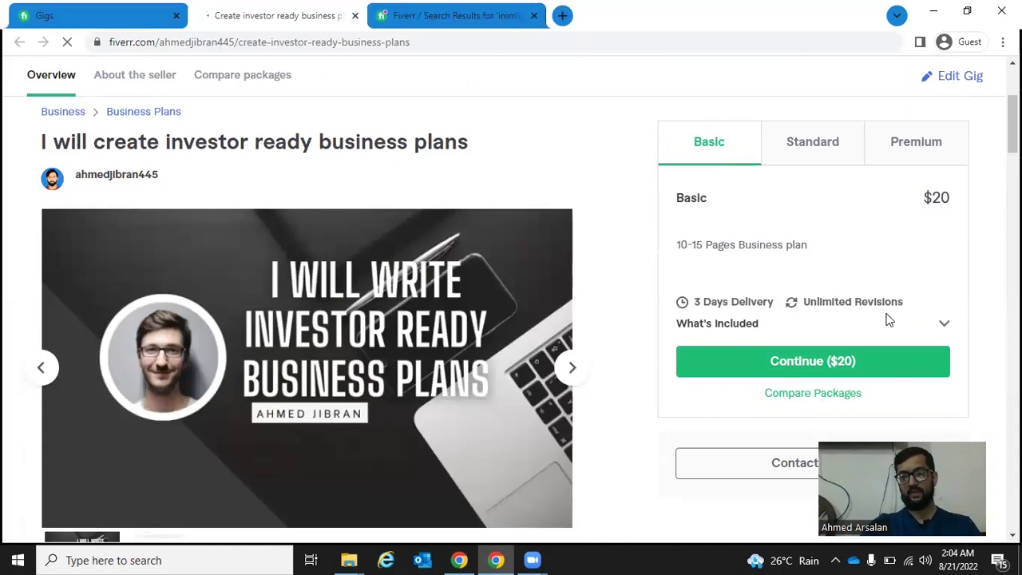
pyautogui.click(943, 323)
pyautogui.scroll(-2, 854, 319)
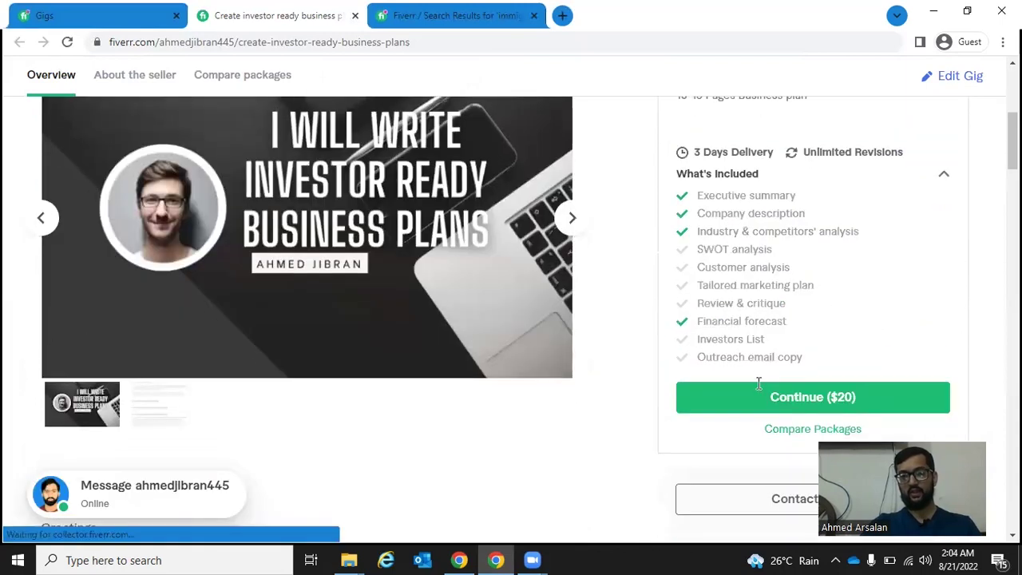
pyautogui.scroll(2, 750, 343)
pyautogui.click(806, 151)
pyautogui.click(897, 141)
pyautogui.scroll(-2, 785, 153)
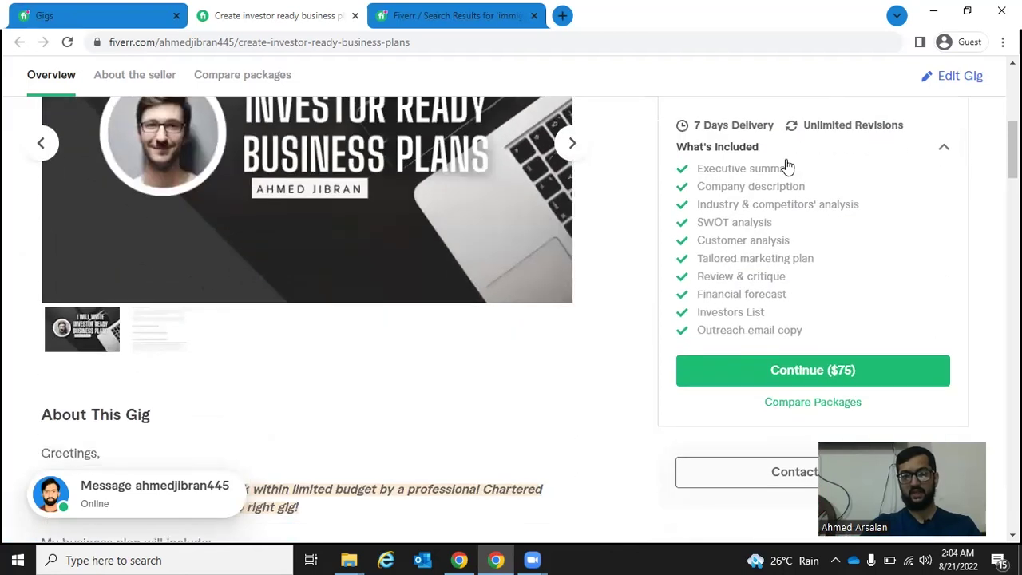
# Examine the package comparison table, including the delivery time options, and the FAQ below it.
pyautogui.click(820, 403)
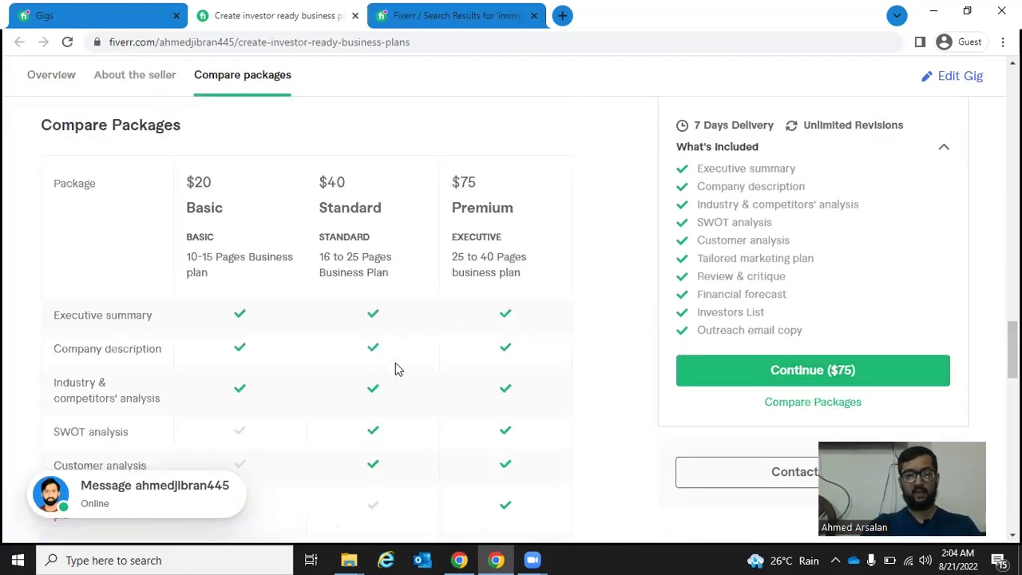
pyautogui.scroll(-6, 395, 369)
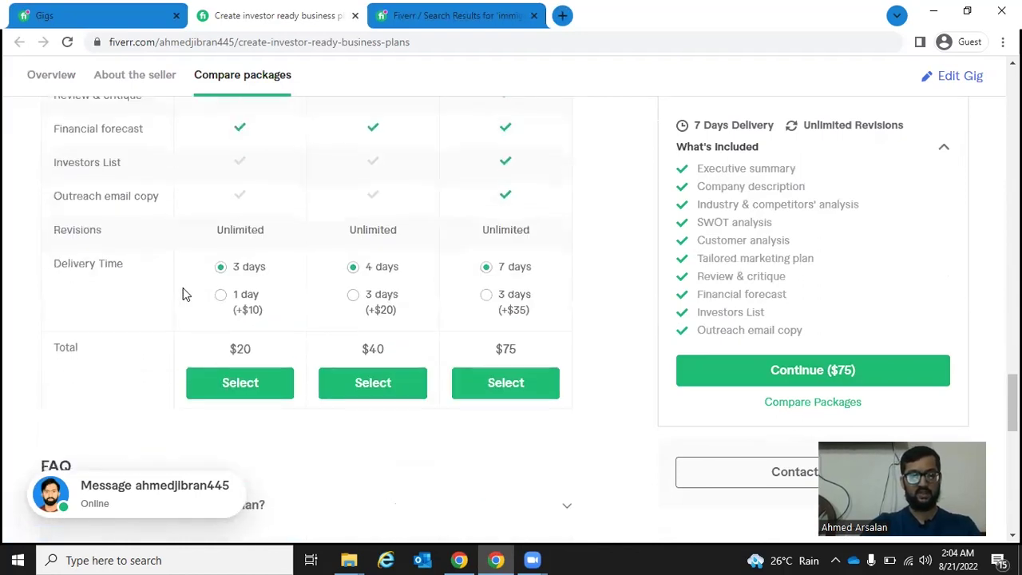
pyautogui.scroll(-3, 182, 294)
pyautogui.scroll(1, 143, 191)
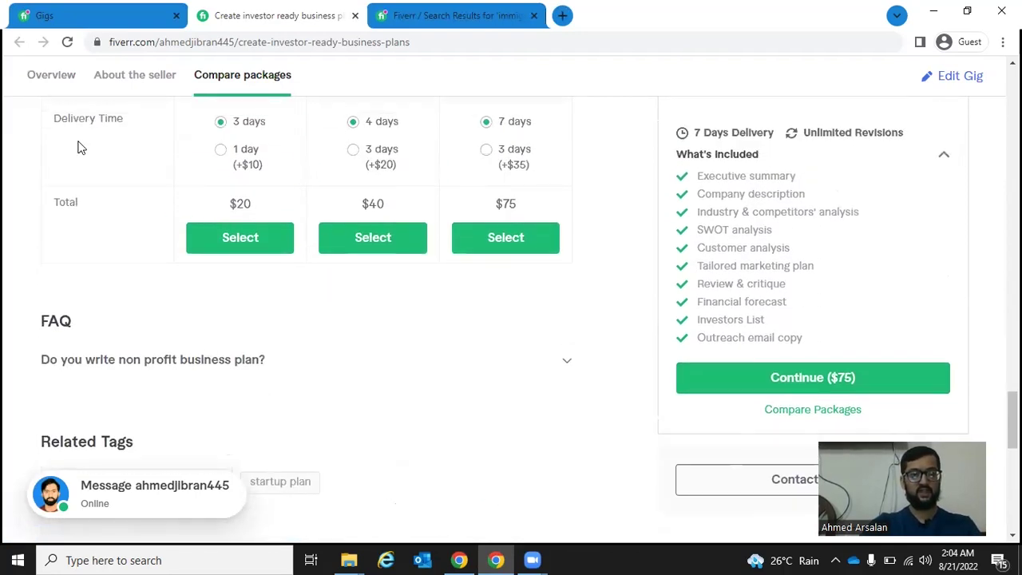
# Check the FAQ and the related tags at the end of the gig page.
pyautogui.scroll(-3, 192, 270)
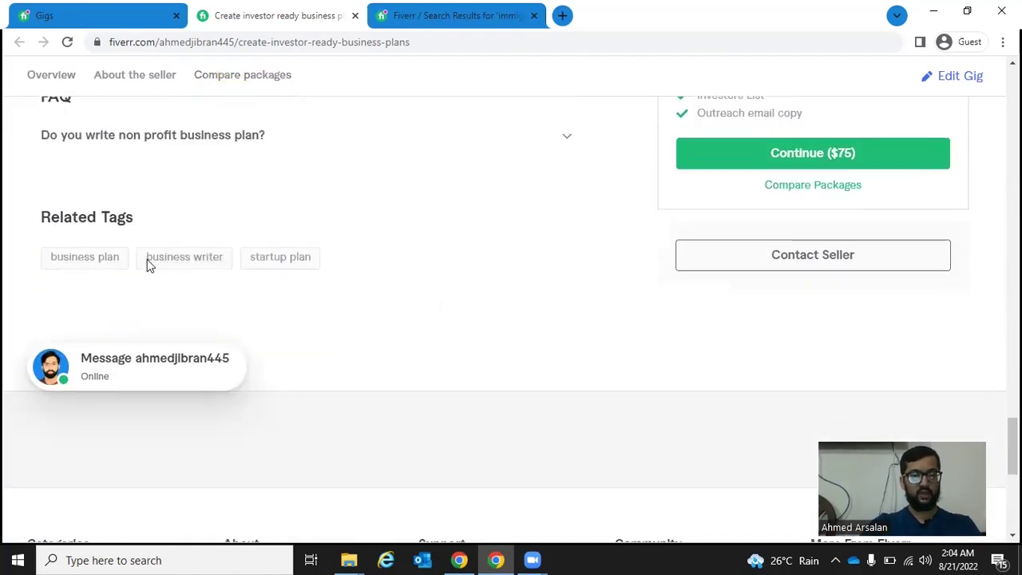
pyautogui.scroll(-1, 140, 283)
pyautogui.scroll(4, 137, 285)
pyautogui.scroll(-2, 137, 285)
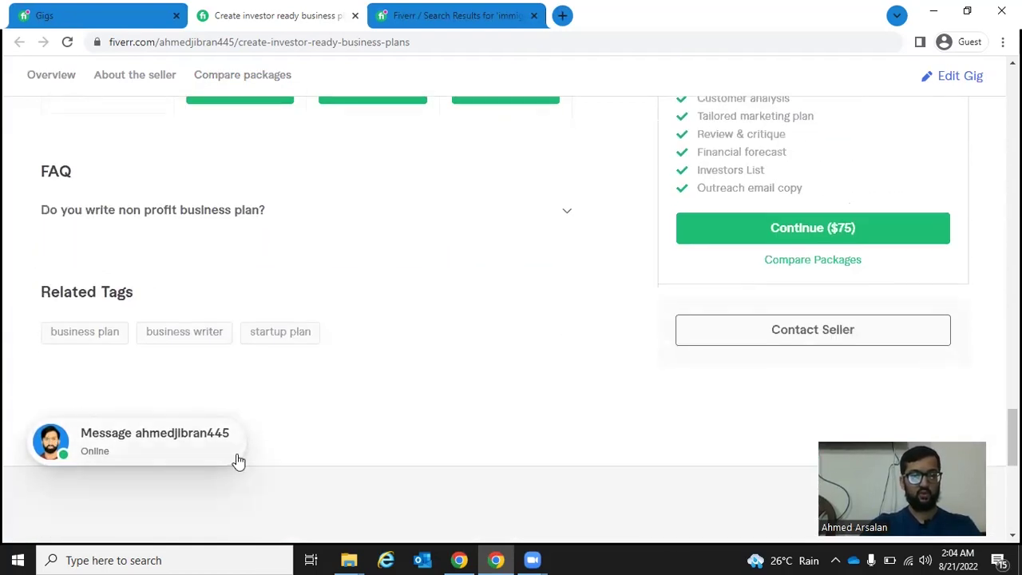
# Review the About The Seller section of the gig page, including the seller's profile description.
pyautogui.scroll(10, 212, 353)
pyautogui.scroll(4, 212, 357)
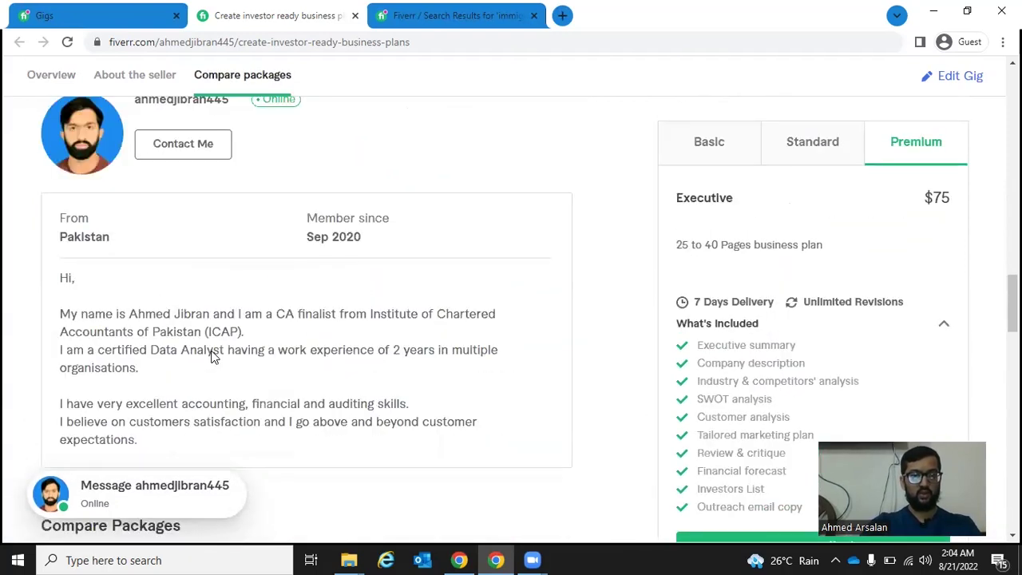
pyautogui.scroll(-1, 202, 318)
pyautogui.moveTo(59, 174); pyautogui.dragTo(178, 316)
pyautogui.click(200, 300)
pyautogui.scroll(2, 164, 307)
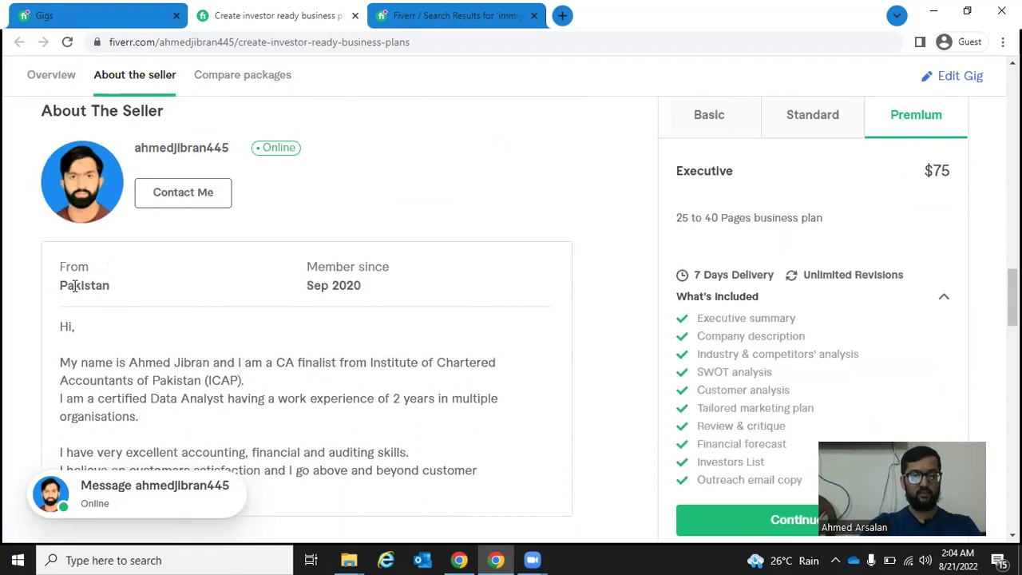
pyautogui.scroll(3, 337, 271)
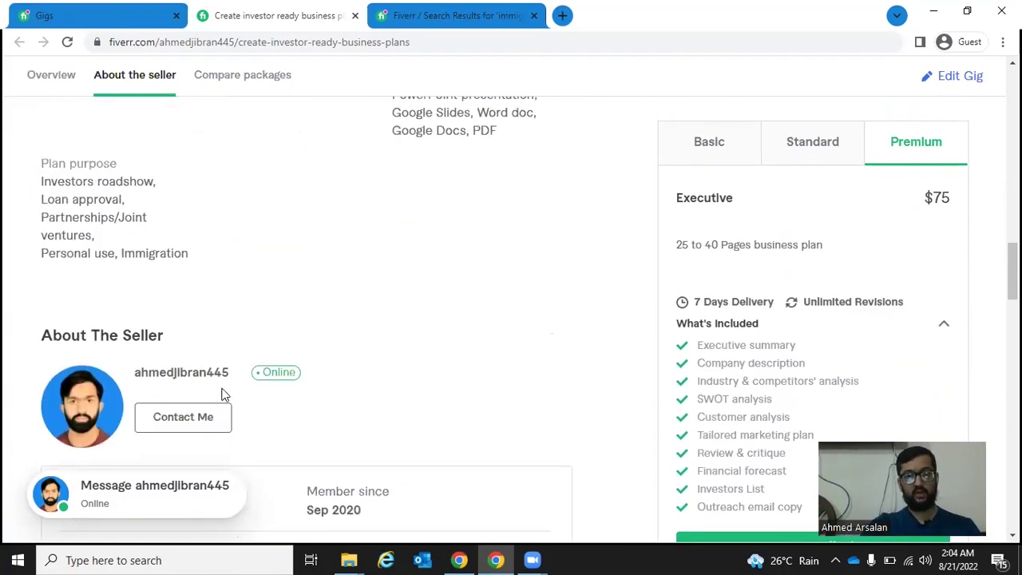
# Open the sample business plan presentation from the gig gallery, look through its pages and close it.
pyautogui.scroll(1, 235, 388)
pyautogui.scroll(9, 250, 431)
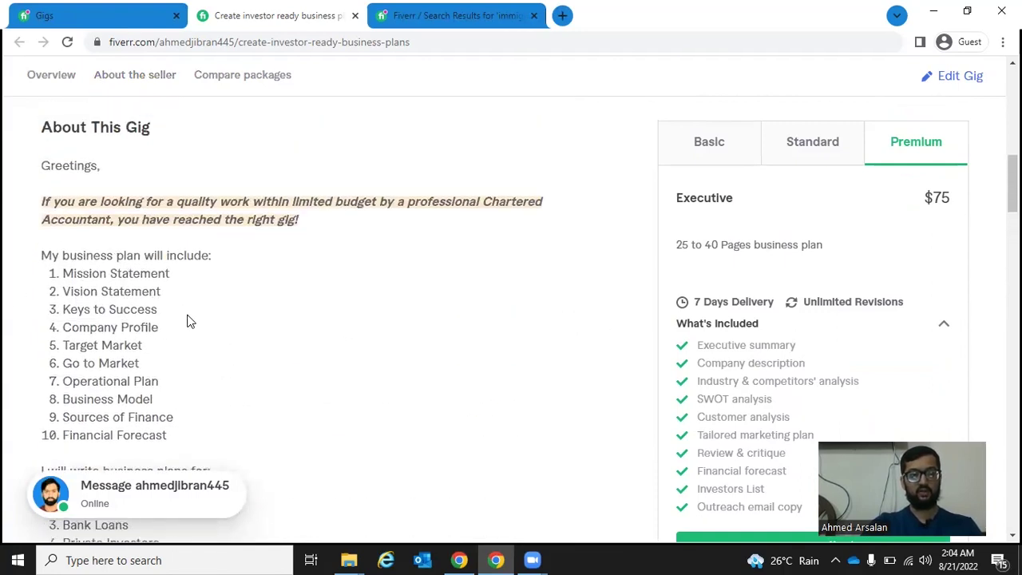
pyautogui.scroll(5, 189, 321)
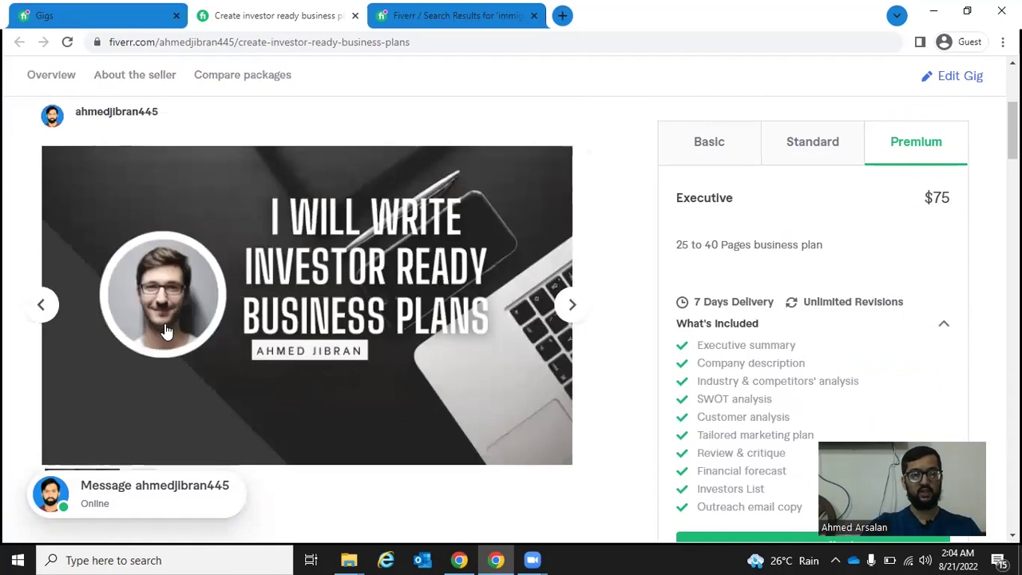
pyautogui.click(561, 311)
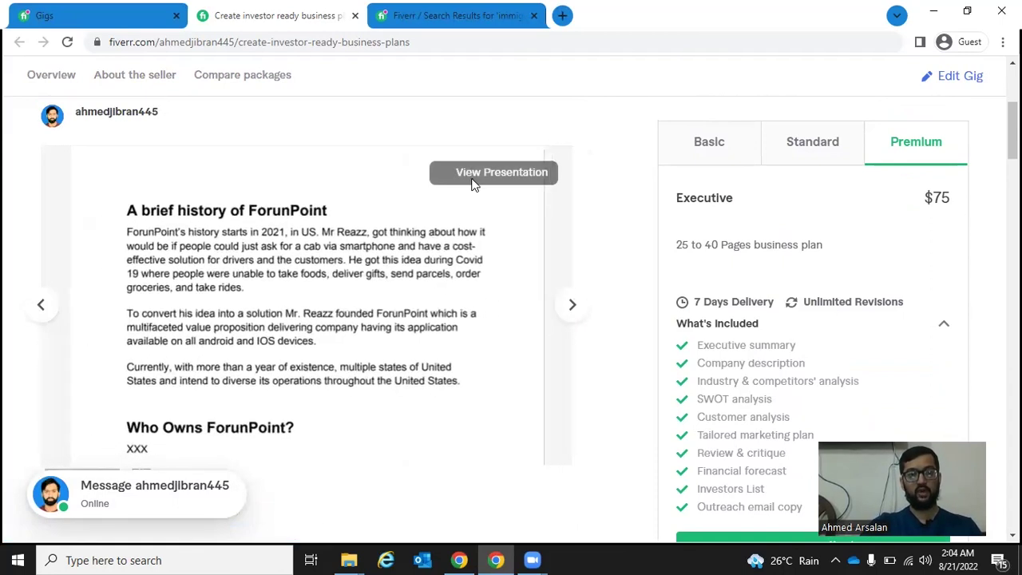
pyautogui.click(474, 178)
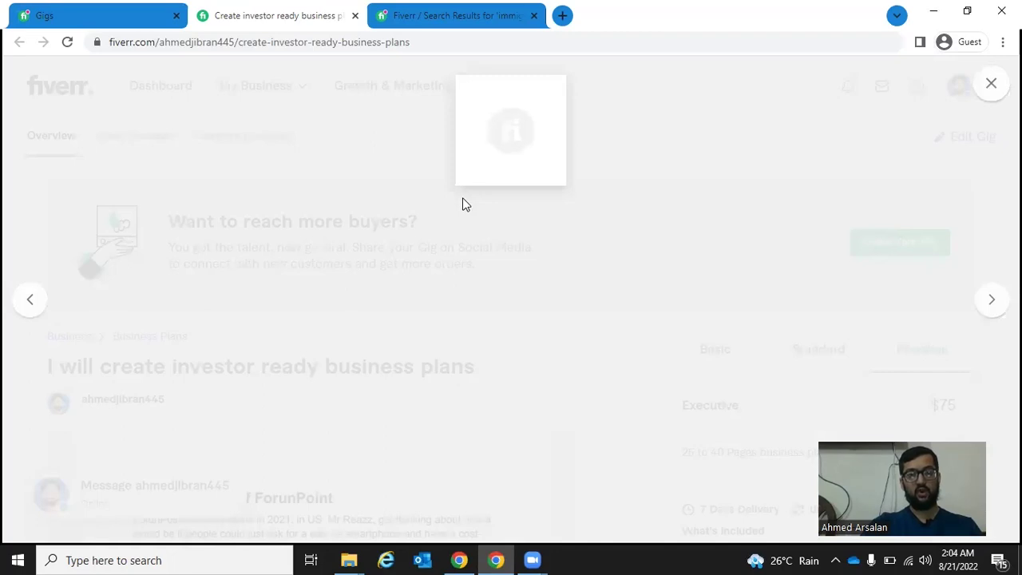
pyautogui.scroll(-10, 460, 209)
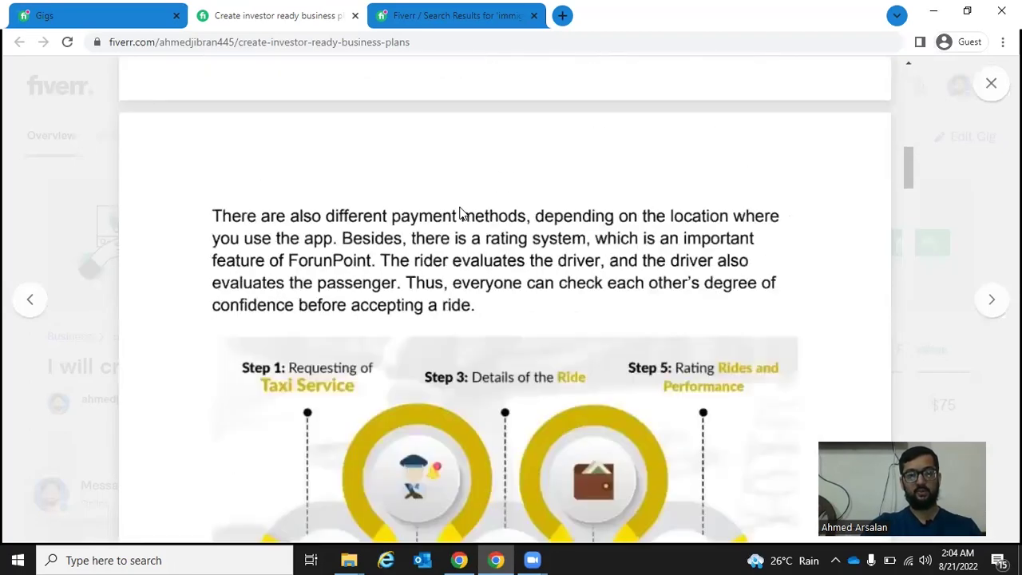
pyautogui.scroll(-2, 460, 213)
pyautogui.scroll(12, 461, 213)
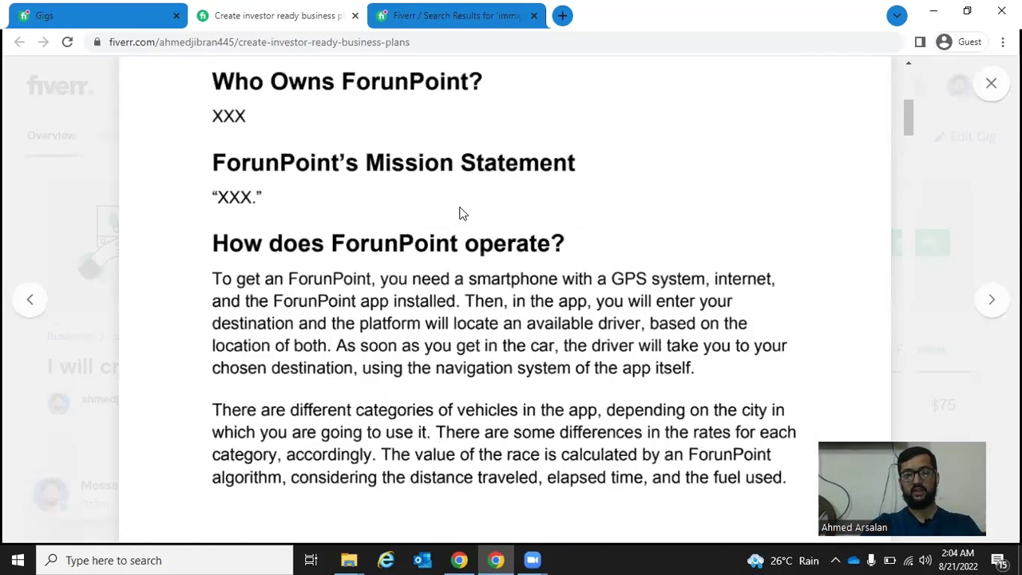
pyautogui.click(990, 83)
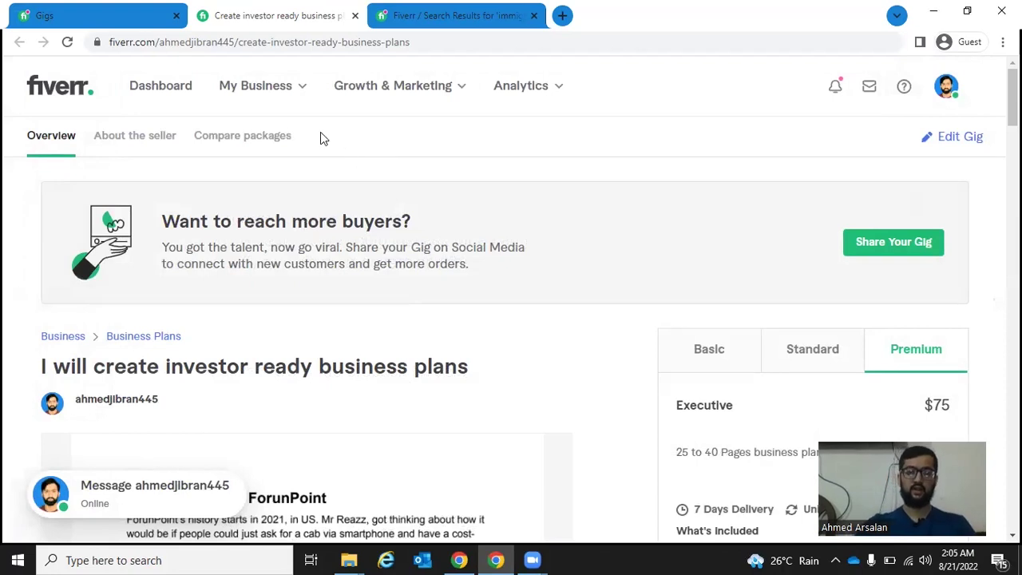
# Close the gig preview and the immigration search results, and open the seller dashboard.
pyautogui.scroll(-2, 280, 209)
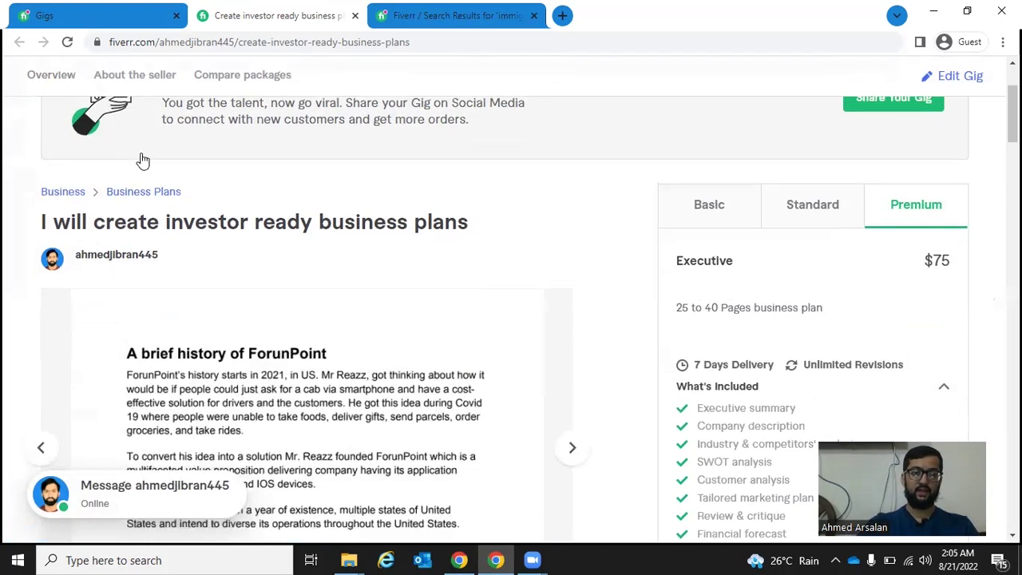
pyautogui.scroll(2, 141, 160)
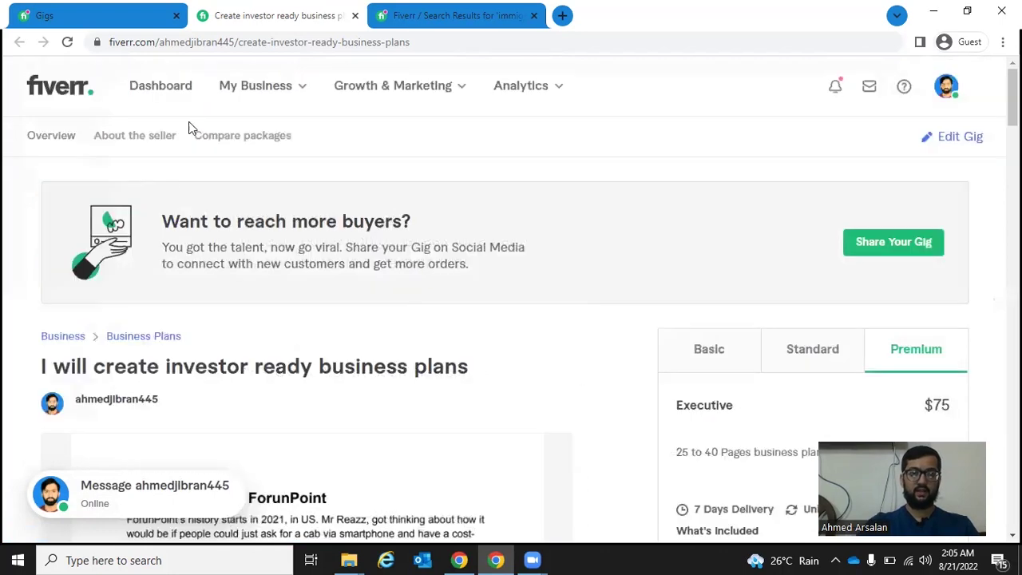
pyautogui.hotkey('ctrl', 'w')
pyautogui.click(318, 25)
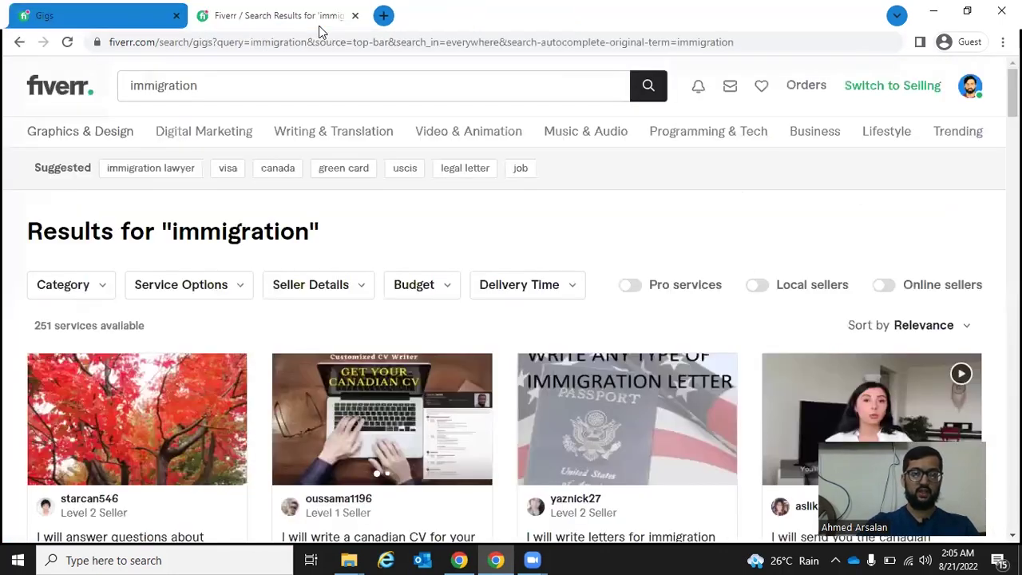
pyautogui.hotkey('ctrl', 'w')
pyautogui.scroll(1, 87, 110)
pyautogui.click(56, 89)
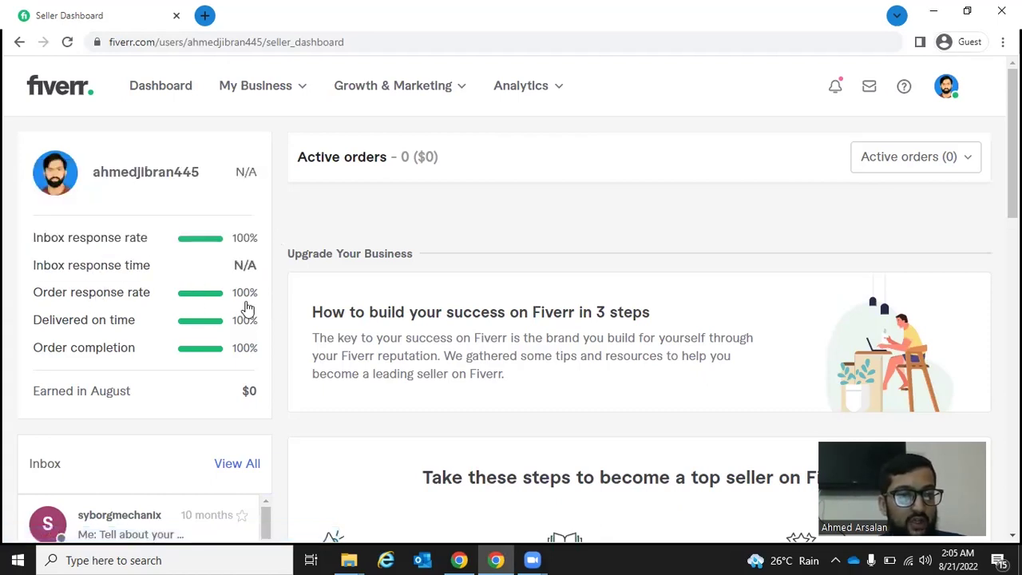
# Examine the seller dashboard's performance metrics, August earnings, inbox and linked social networks, and the My Business options.
pyautogui.scroll(-1, 178, 253)
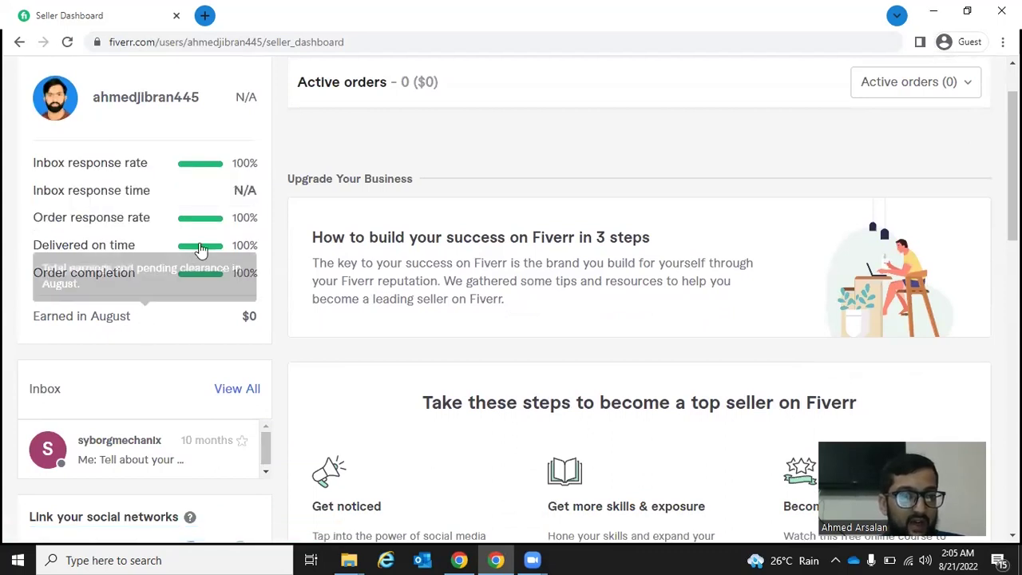
pyautogui.moveTo(229, 201)
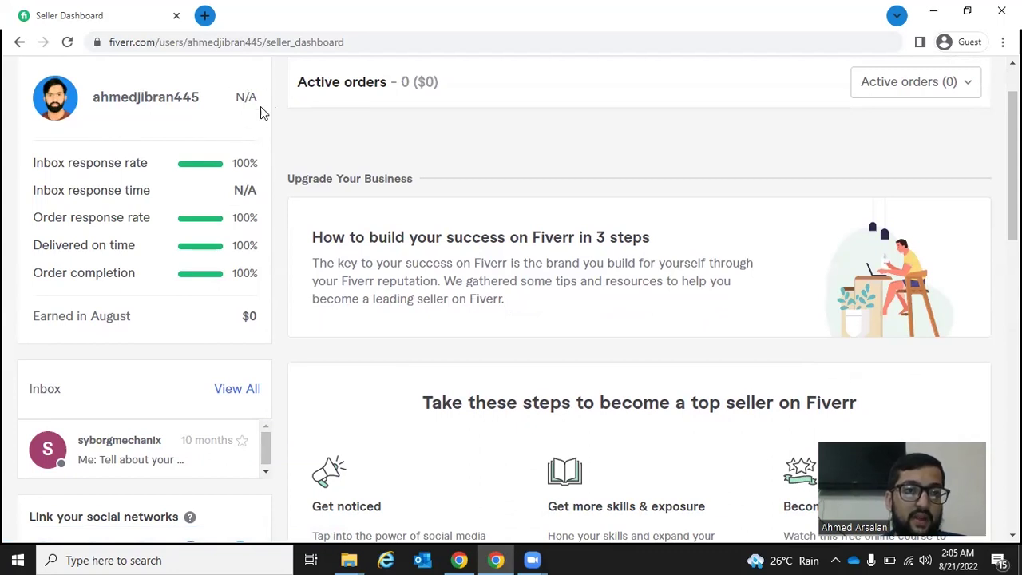
pyautogui.moveTo(261, 324)
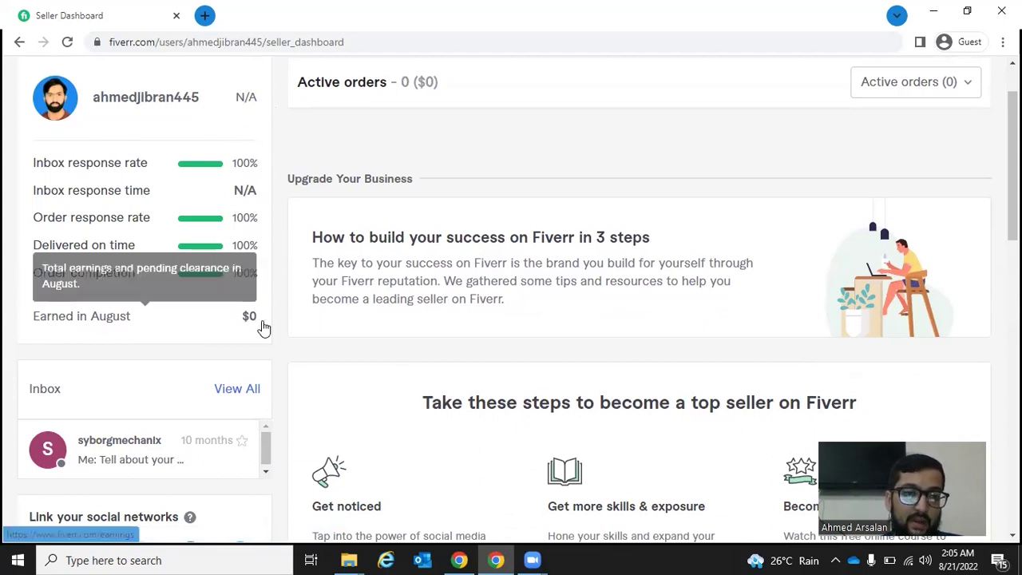
pyautogui.scroll(-2, 268, 295)
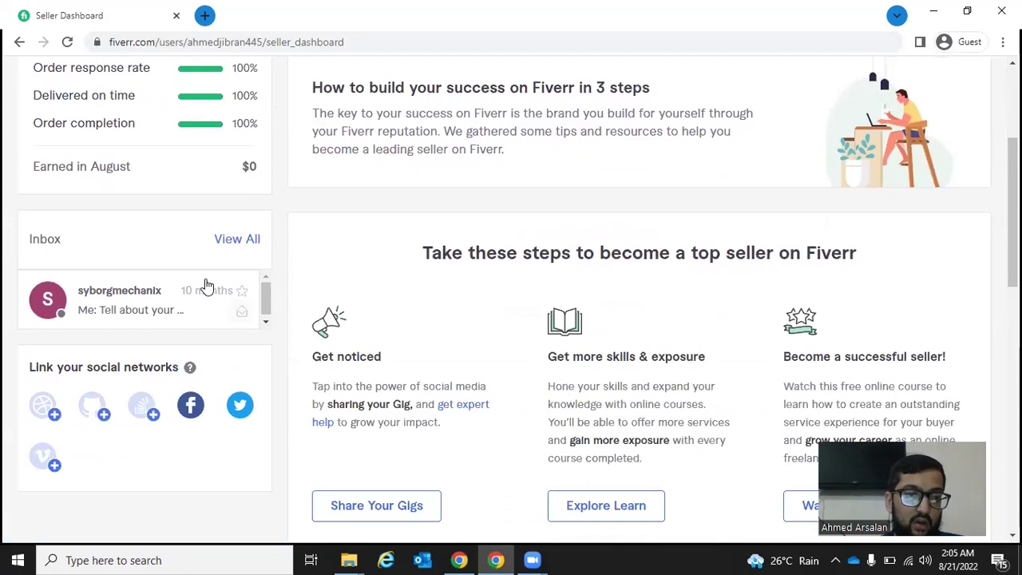
pyautogui.scroll(1, 222, 262)
pyautogui.scroll(3, 222, 262)
pyautogui.click(299, 98)
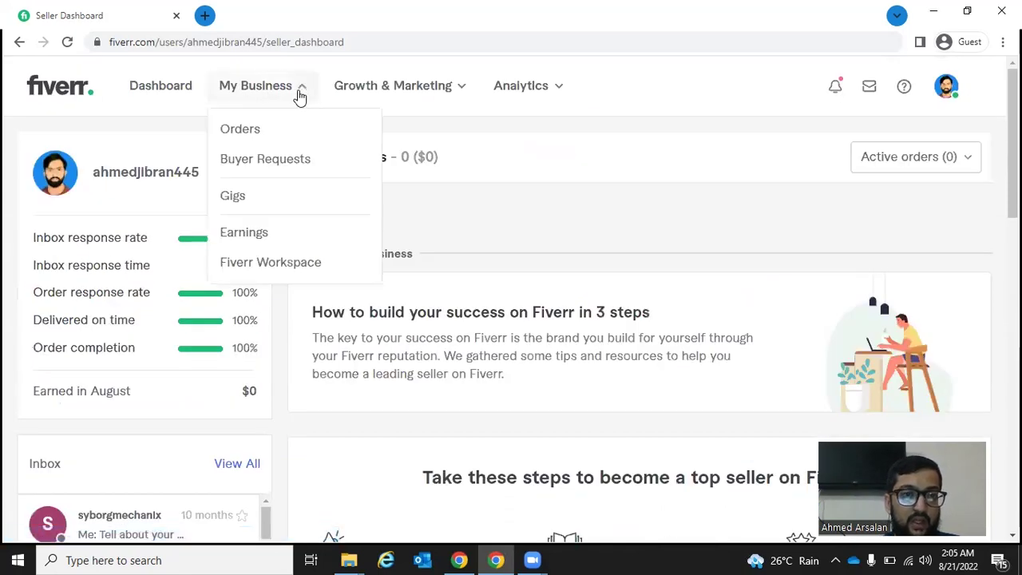
pyautogui.scroll(-3, 239, 272)
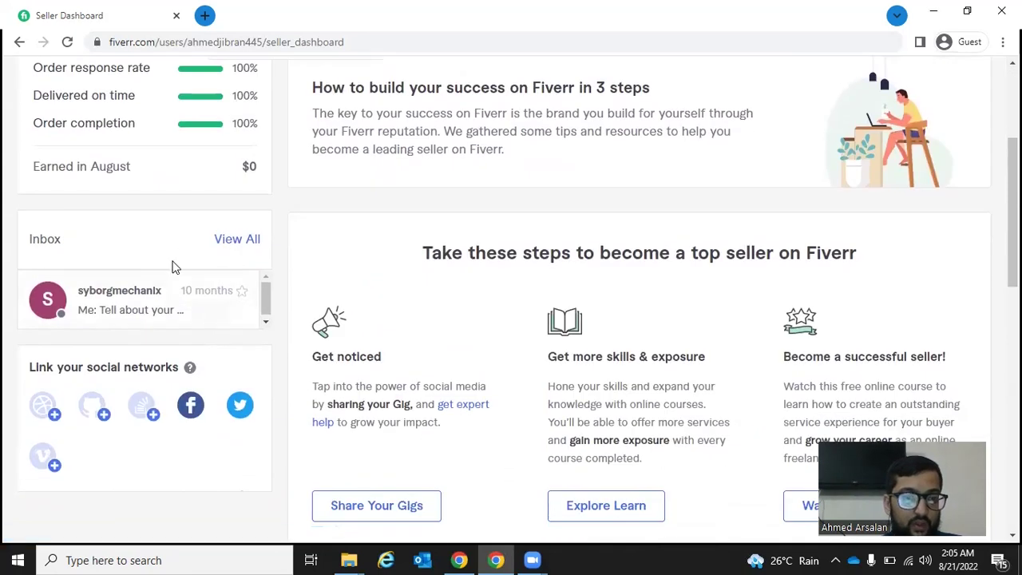
pyautogui.scroll(3, 191, 247)
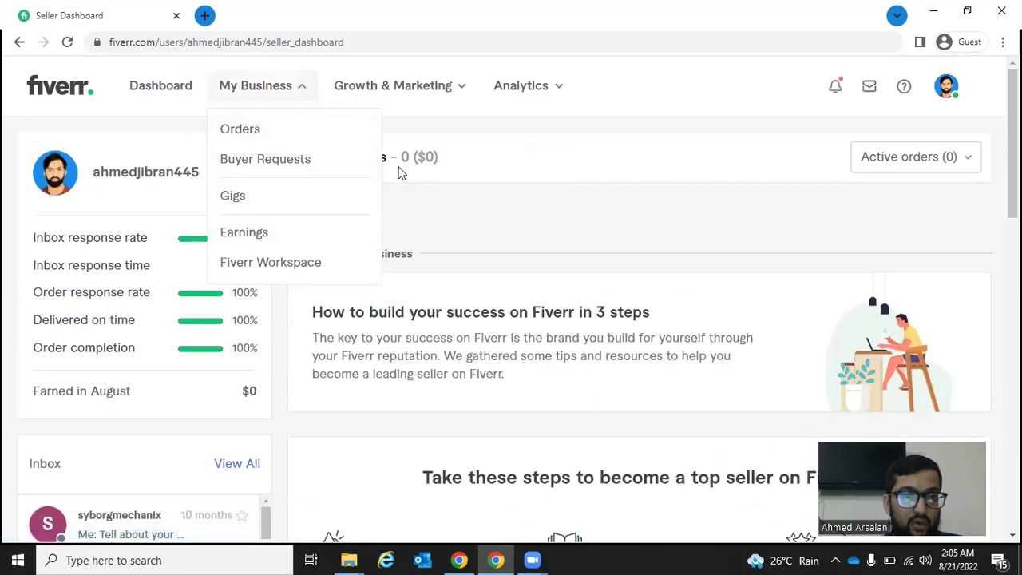
# Open the full inbox and read the buyer's conversation about a micro business plan for start up grants.
pyautogui.click(266, 384)
pyautogui.scroll(-1, 244, 396)
pyautogui.click(246, 399)
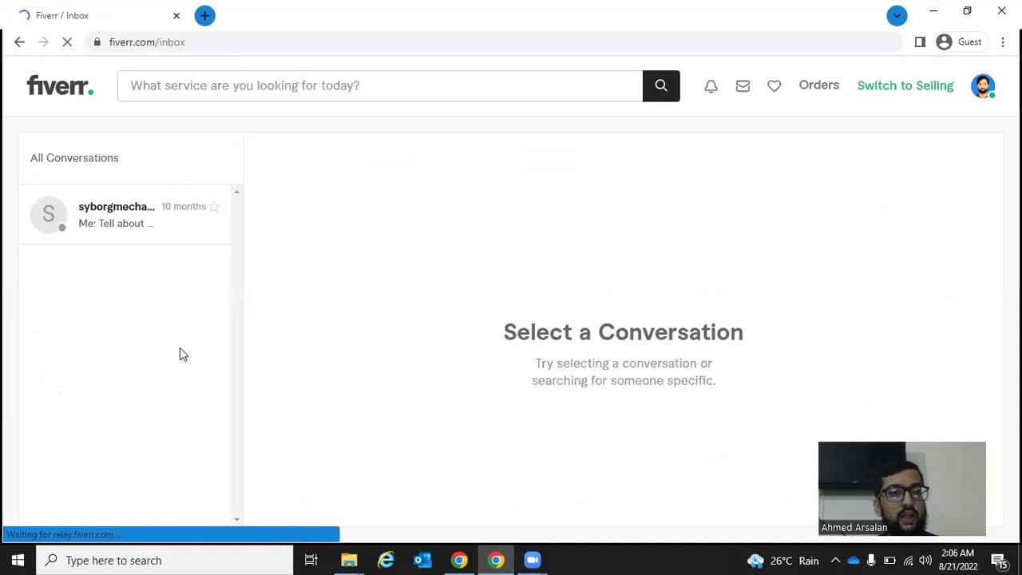
pyautogui.click(133, 235)
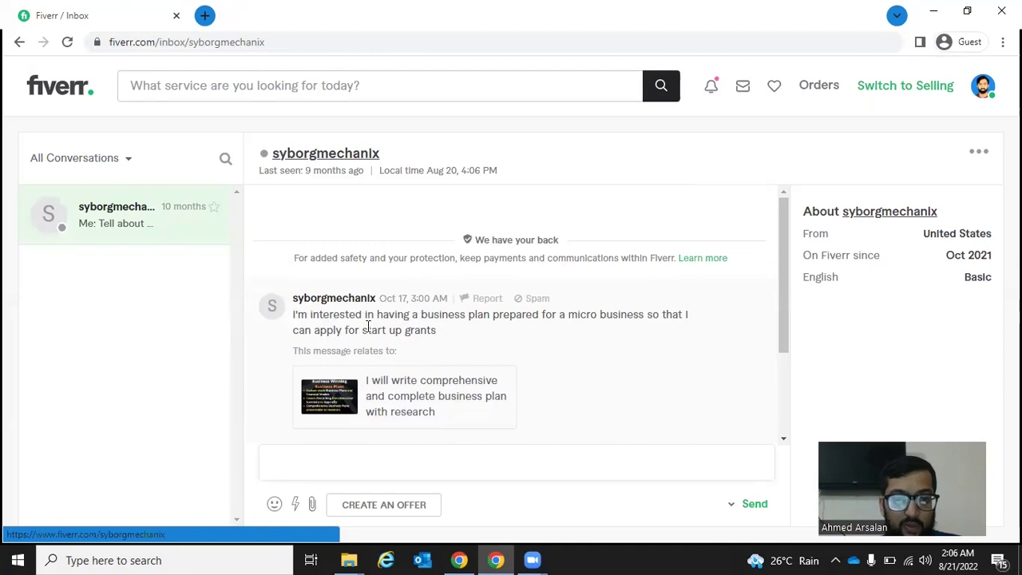
pyautogui.scroll(-3, 343, 327)
pyautogui.scroll(3, 346, 360)
pyautogui.scroll(-3, 454, 289)
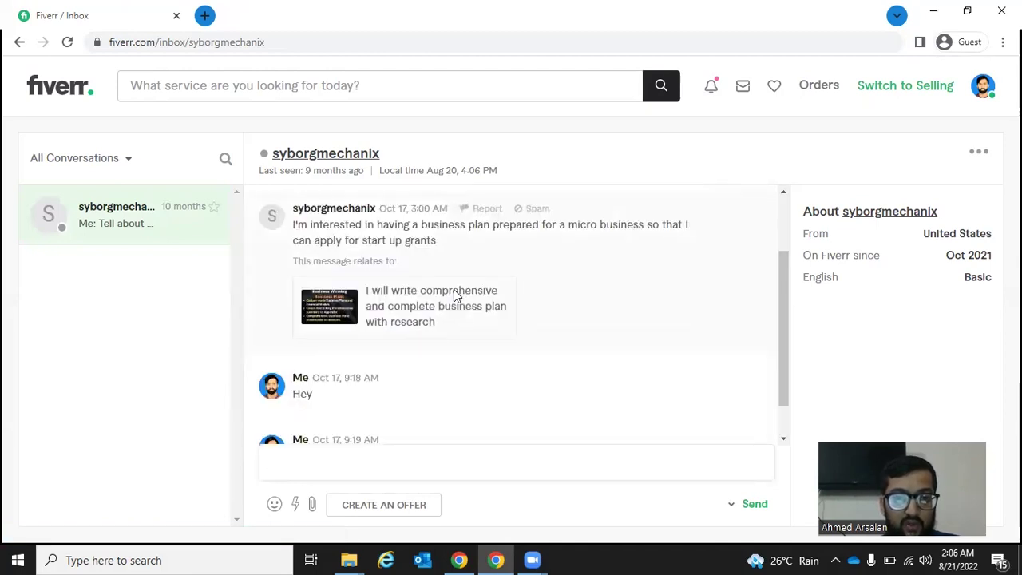
pyautogui.scroll(1, 417, 303)
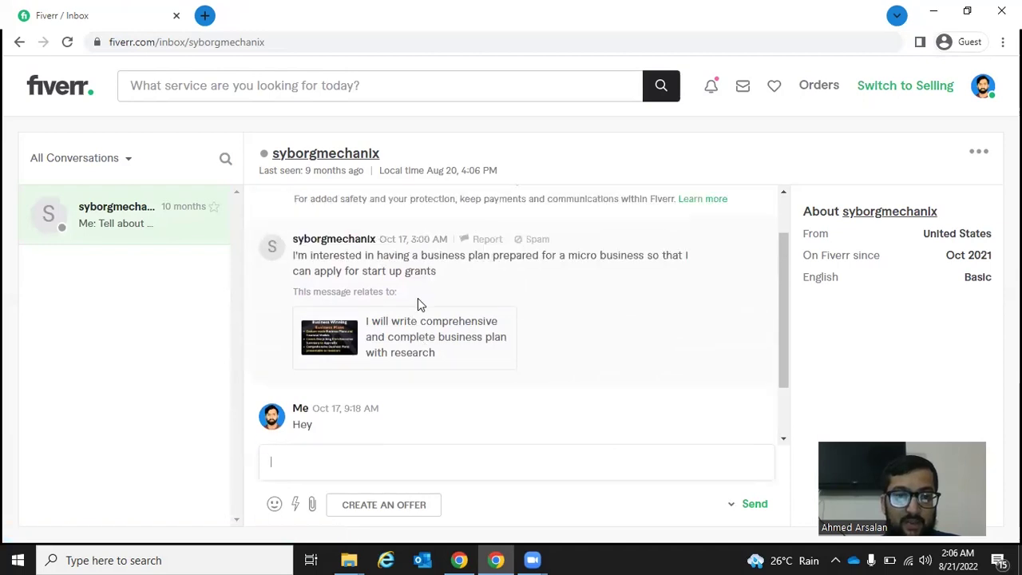
# Create a single-payment offer for the investor ready business plans gig in this conversation, using the $20 Basic package.
pyautogui.click(383, 506)
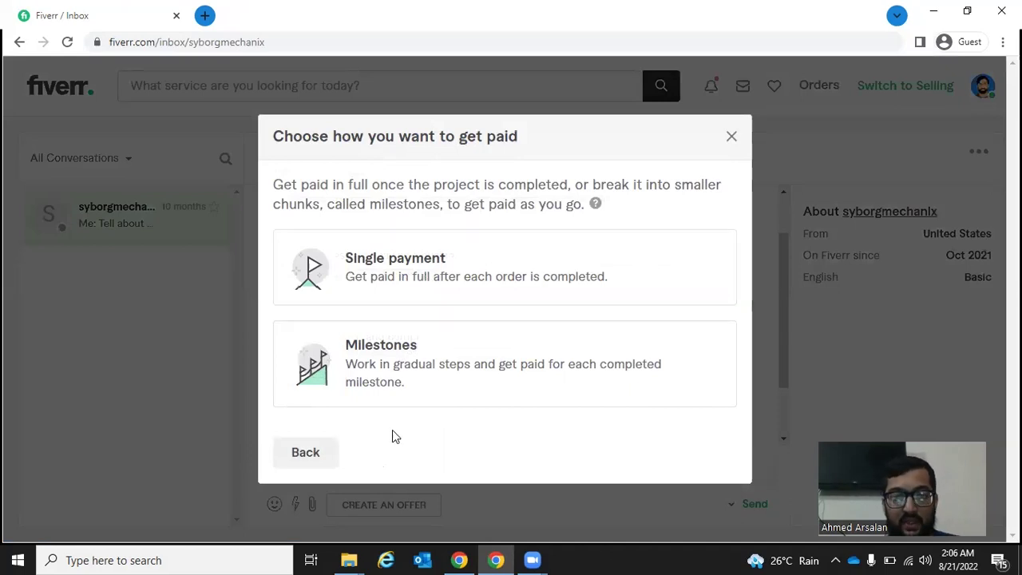
pyautogui.click(391, 302)
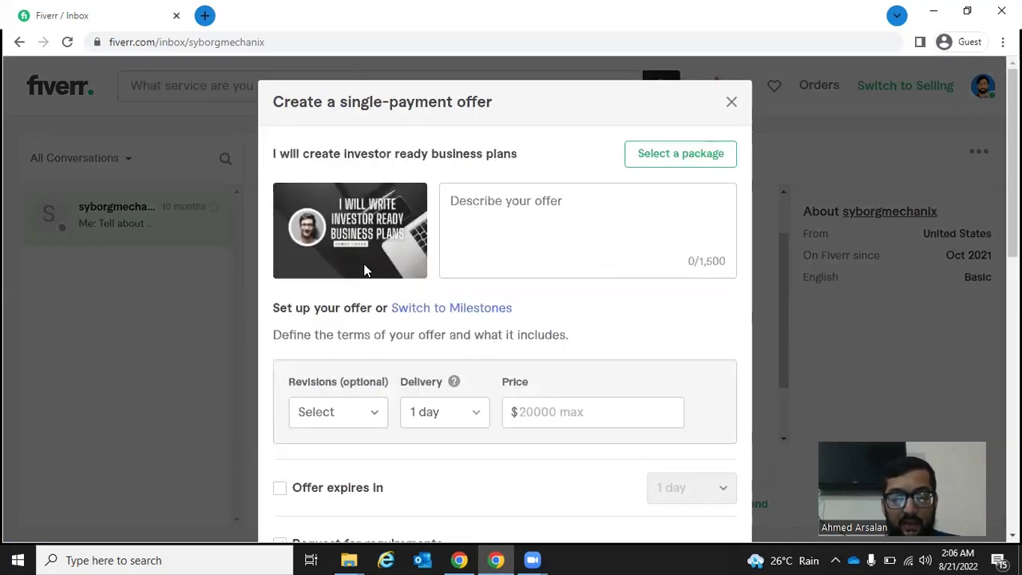
pyautogui.click(673, 154)
pyautogui.scroll(-2, 482, 210)
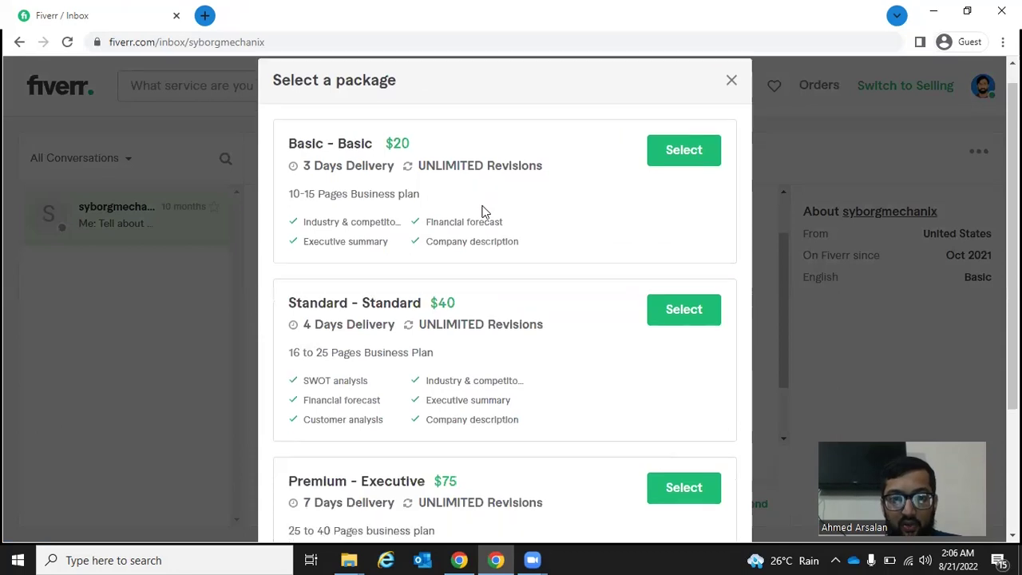
pyautogui.scroll(2, 481, 209)
pyautogui.click(668, 170)
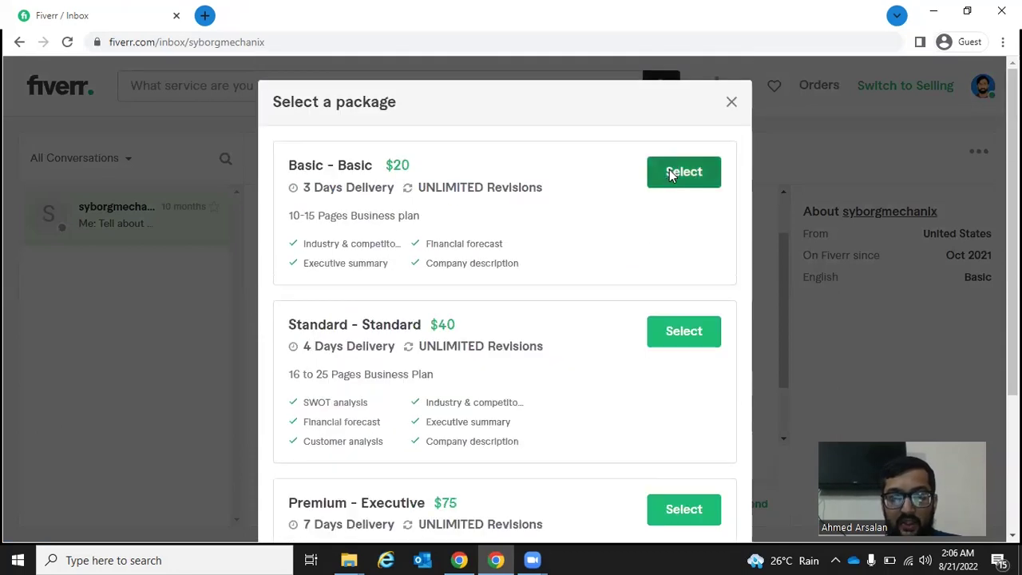
# Review the offer's included items, describe the offer as "Please accept" and send it to the buyer.
pyautogui.scroll(-9, 666, 196)
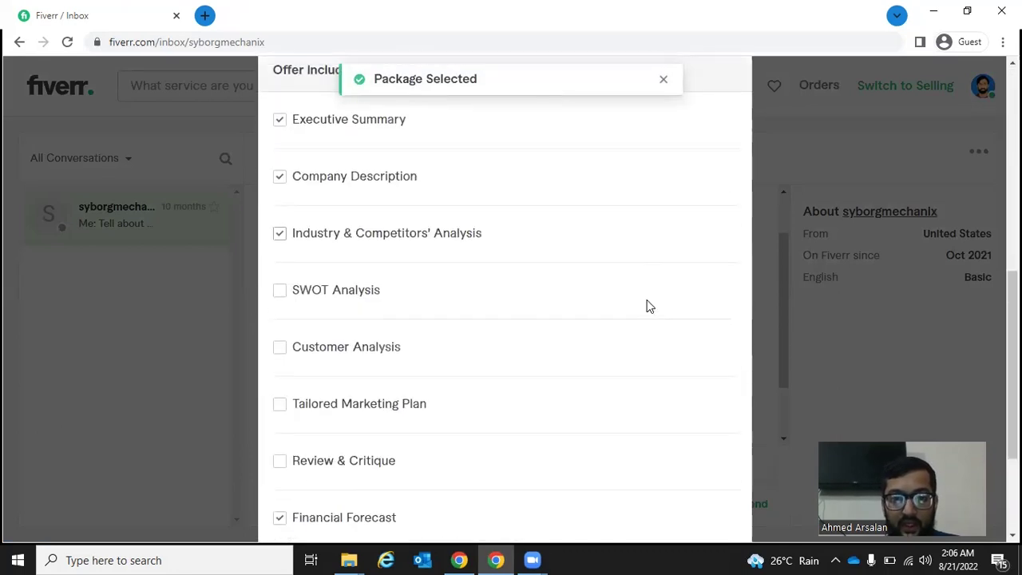
pyautogui.scroll(9, 666, 530)
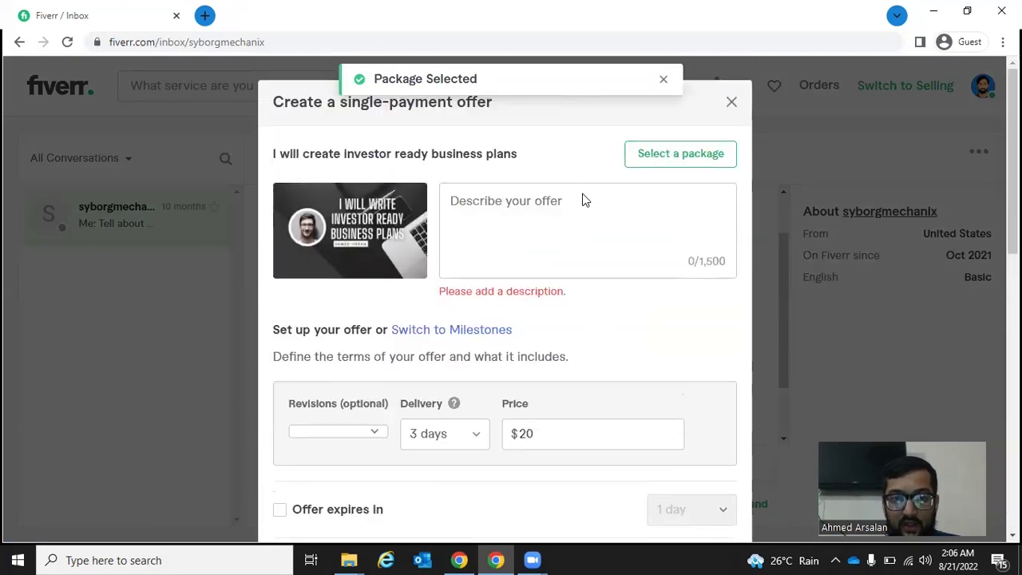
pyautogui.click(589, 222)
pyautogui.write('Please accept')
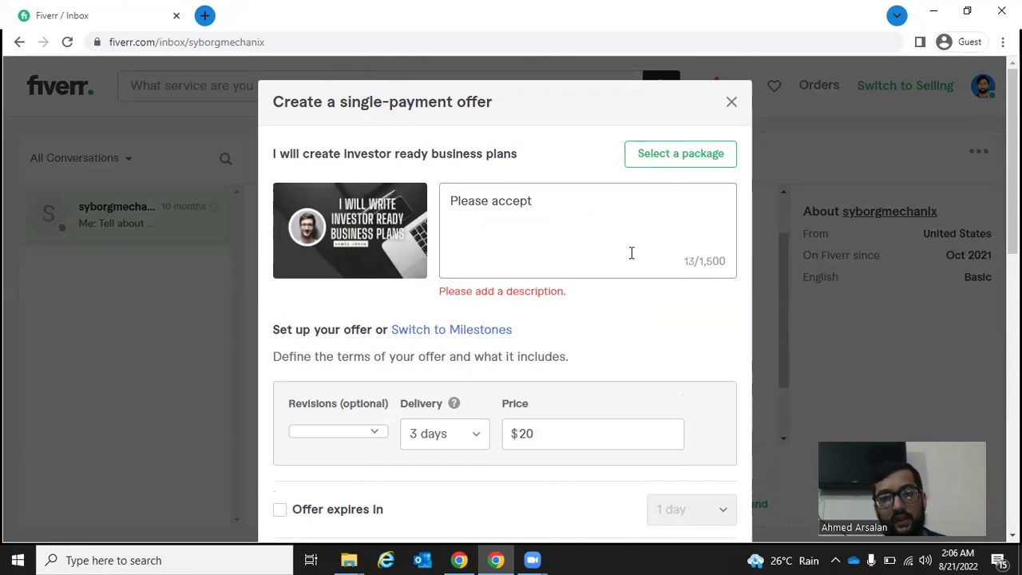
pyautogui.scroll(-10, 630, 253)
pyautogui.click(676, 507)
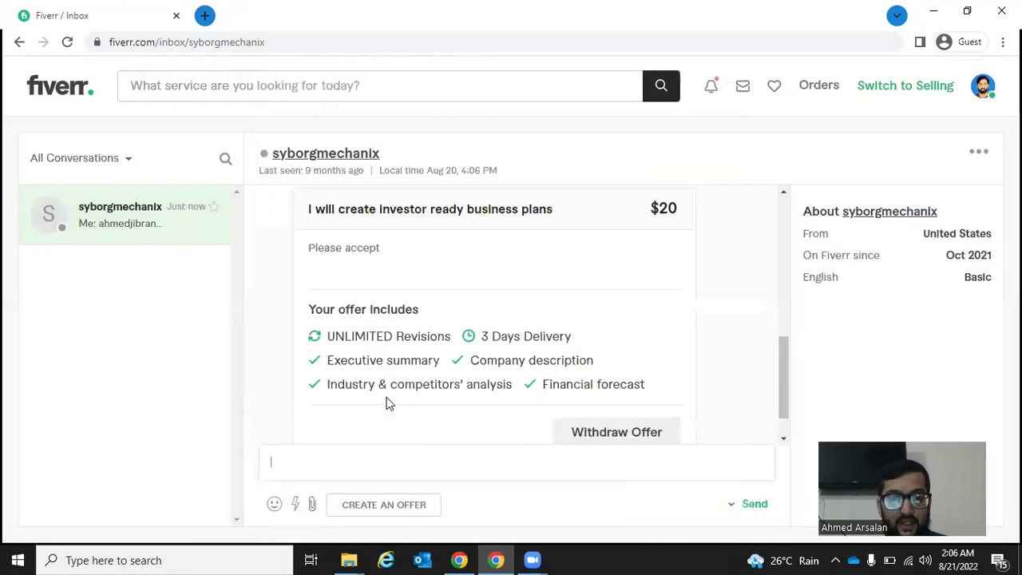
# Draft another single-payment offer described as "Plz acept" with 2 revisions, 4 days delivery and a $234 price, and close it unsent.
pyautogui.click(349, 505)
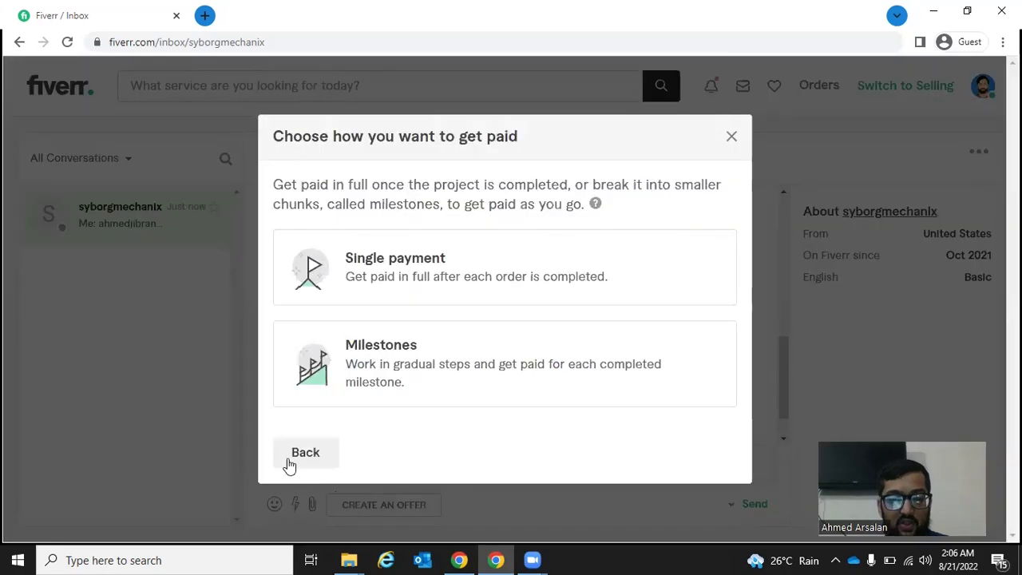
pyautogui.click(399, 273)
pyautogui.click(584, 221)
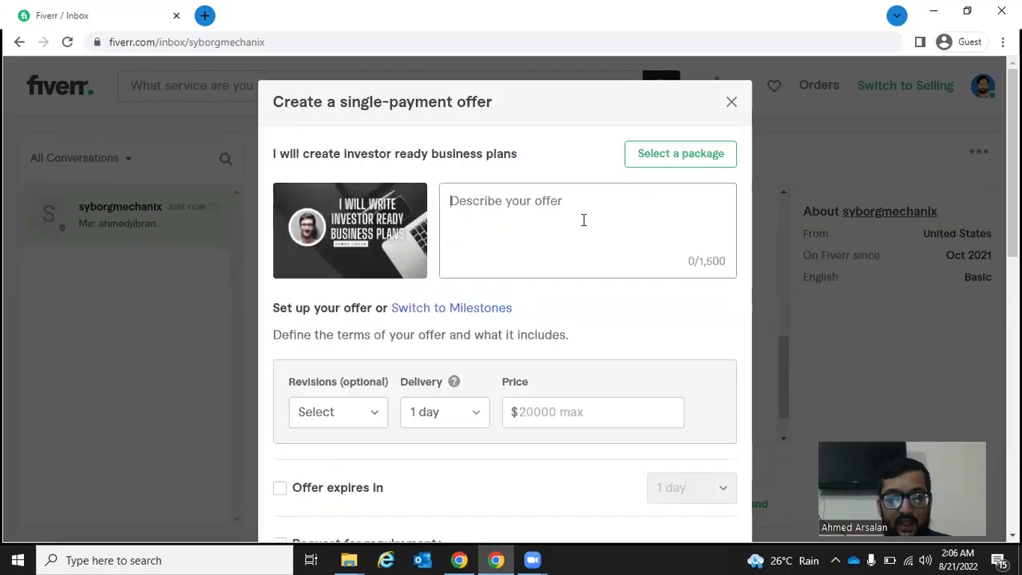
pyautogui.write('Plz acep')
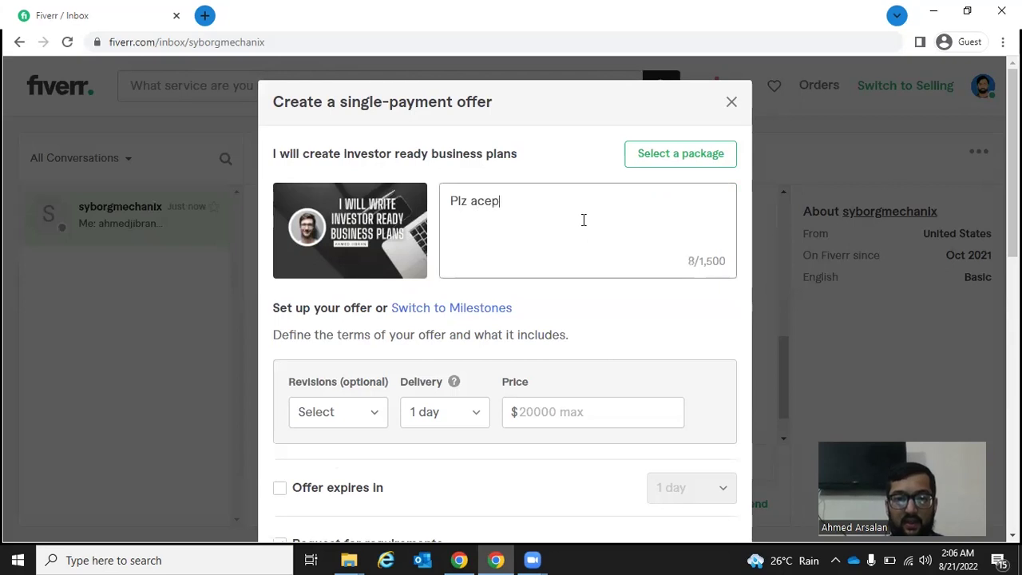
pyautogui.click(374, 412)
pyautogui.click(370, 330)
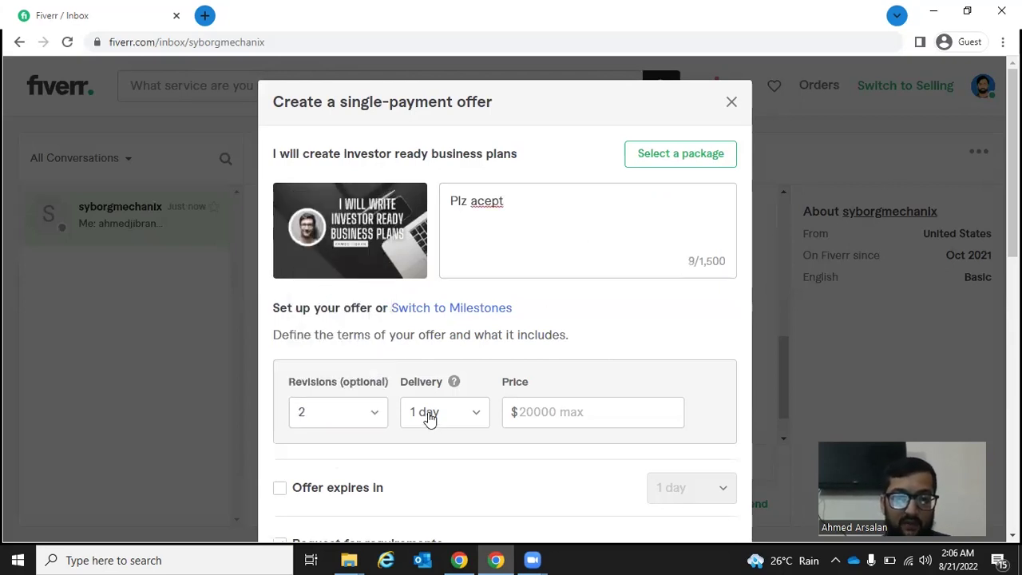
pyautogui.click(437, 408)
pyautogui.click(449, 328)
pyautogui.click(538, 413)
pyautogui.write('234')
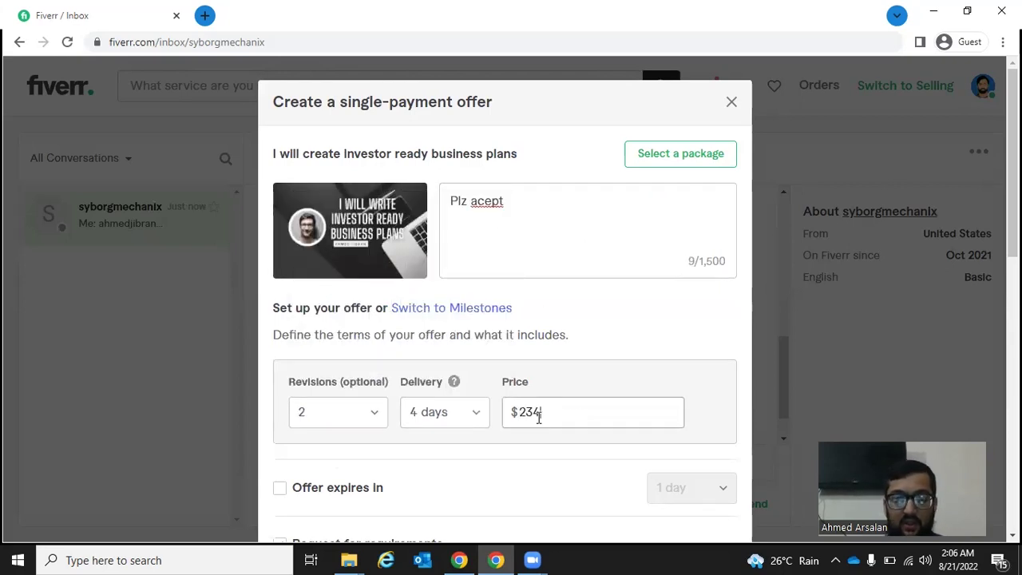
pyautogui.scroll(-9, 538, 423)
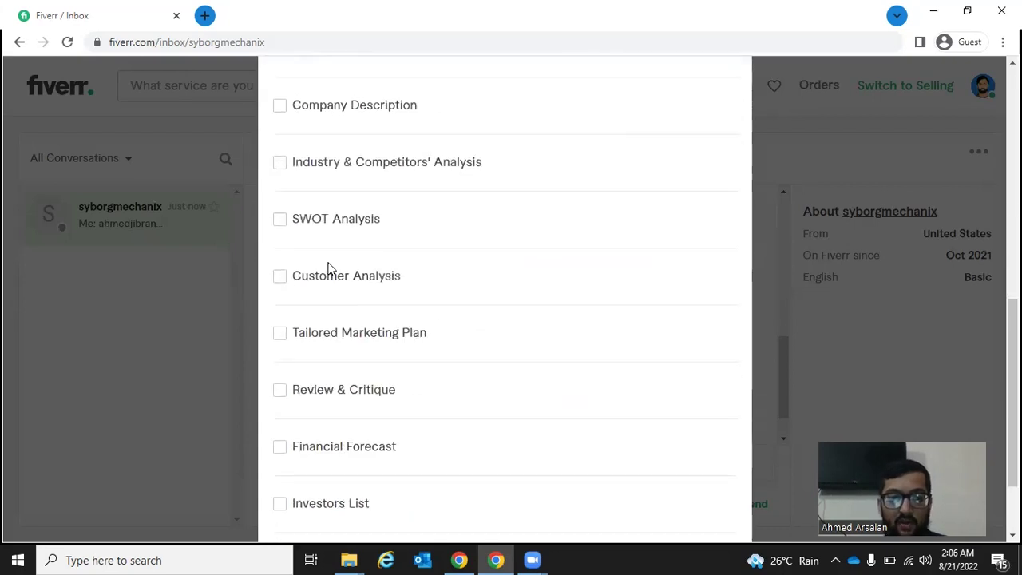
pyautogui.scroll(10, 406, 297)
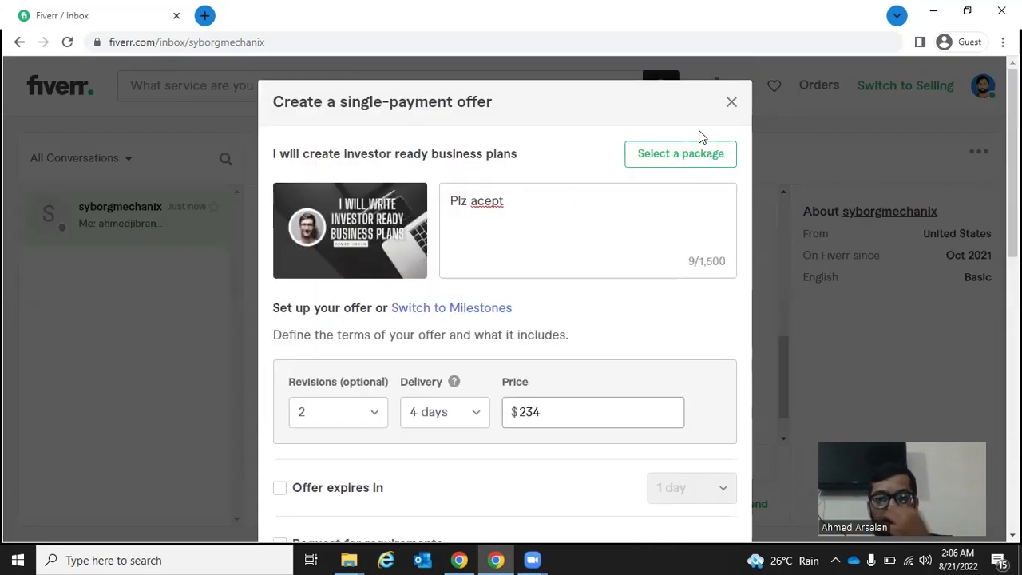
pyautogui.click(731, 102)
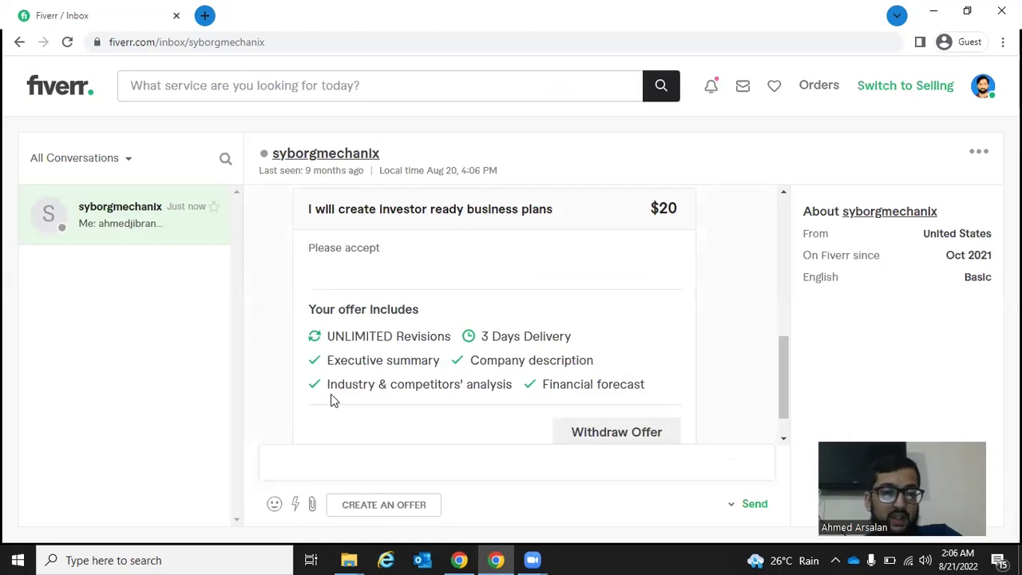
# Look through the emojis and quick responses, and insert the "Sure, let's get started" quick response into the reply.
pyautogui.click(275, 504)
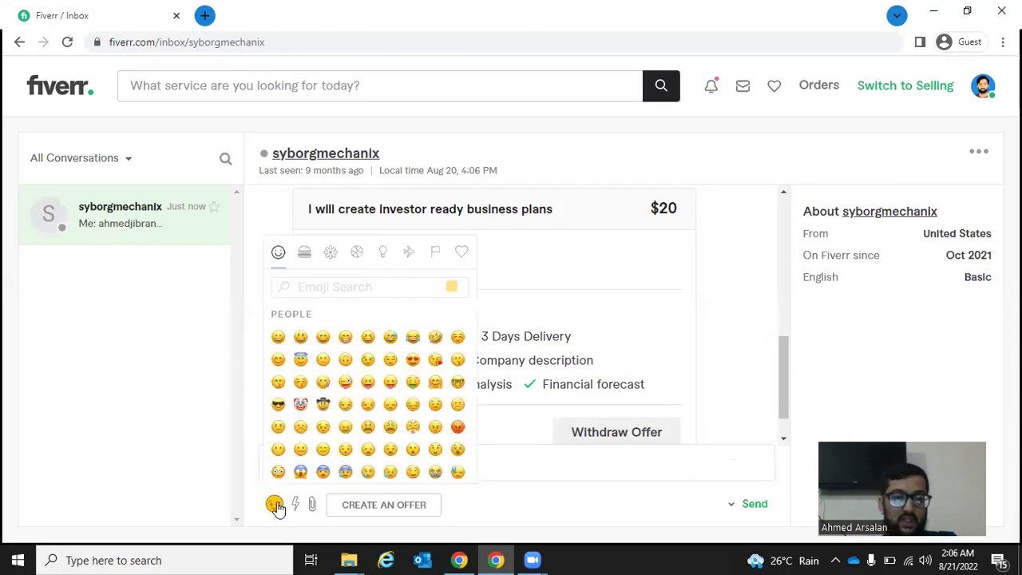
pyautogui.click(295, 504)
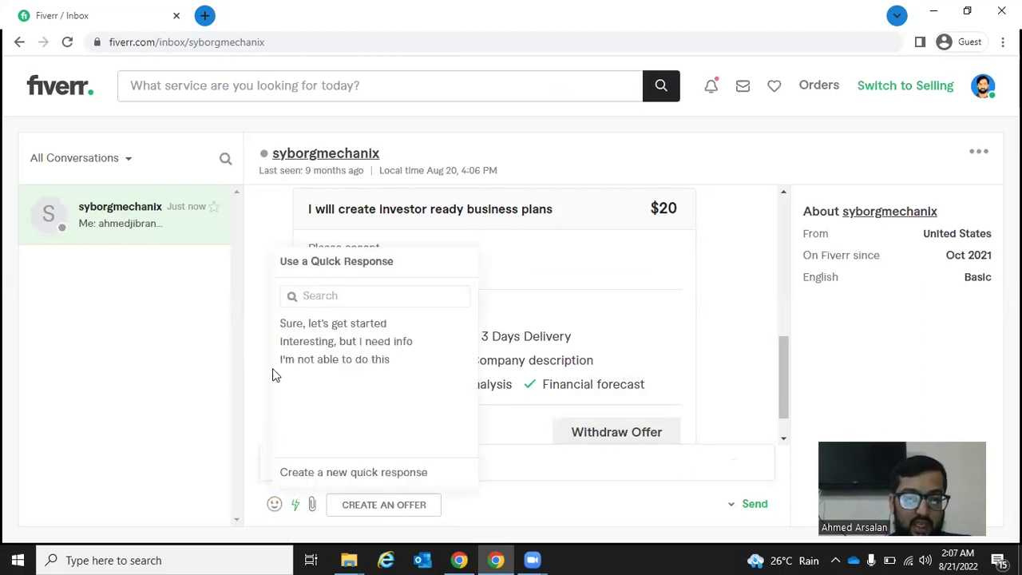
pyautogui.click(214, 369)
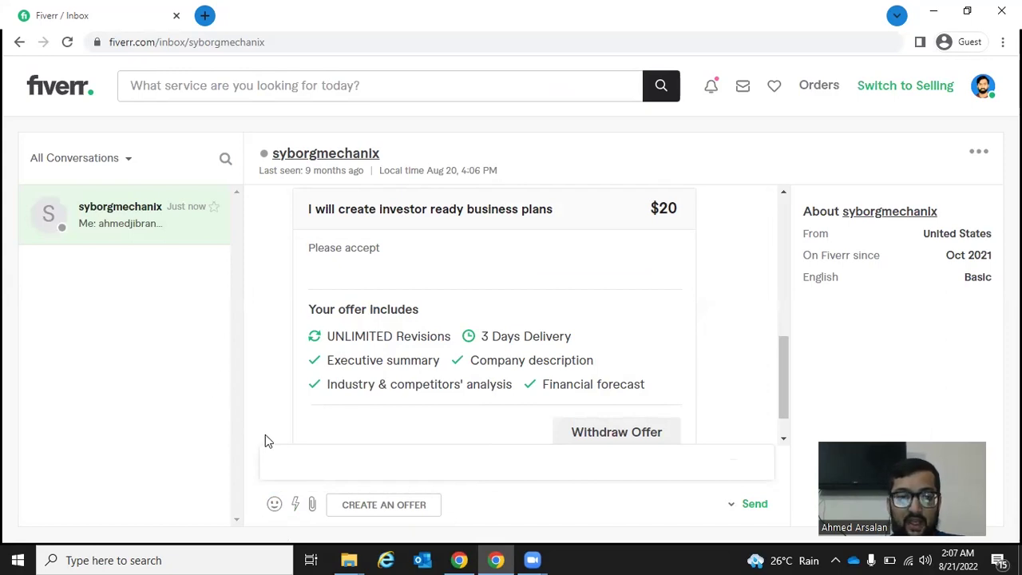
pyautogui.click(297, 505)
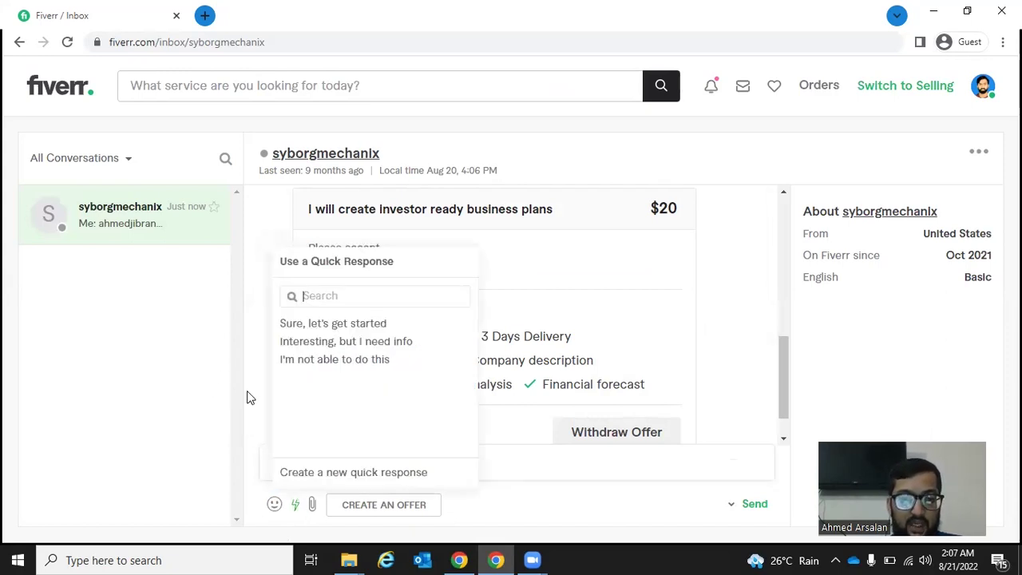
pyautogui.click(331, 323)
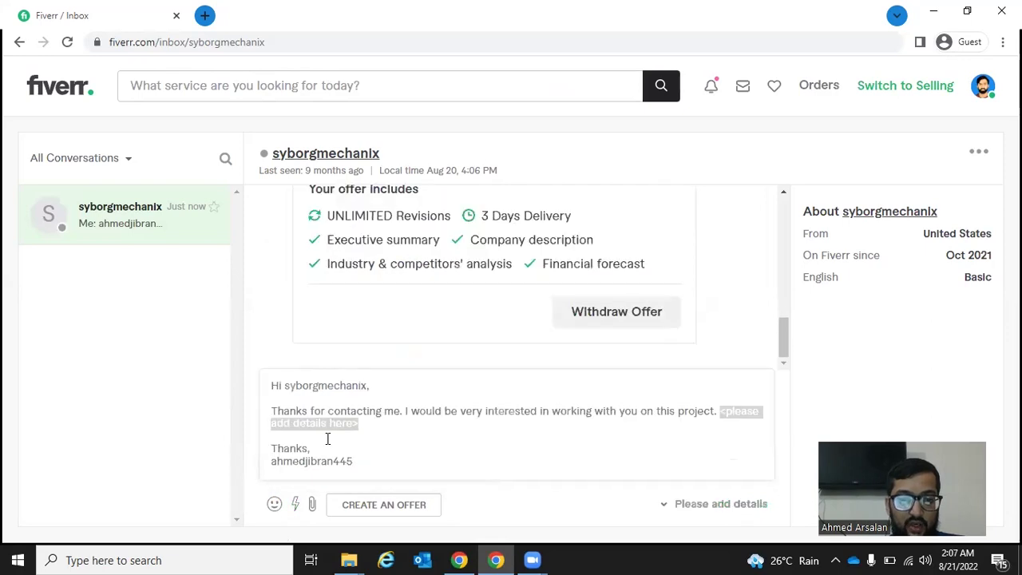
pyautogui.click(383, 455)
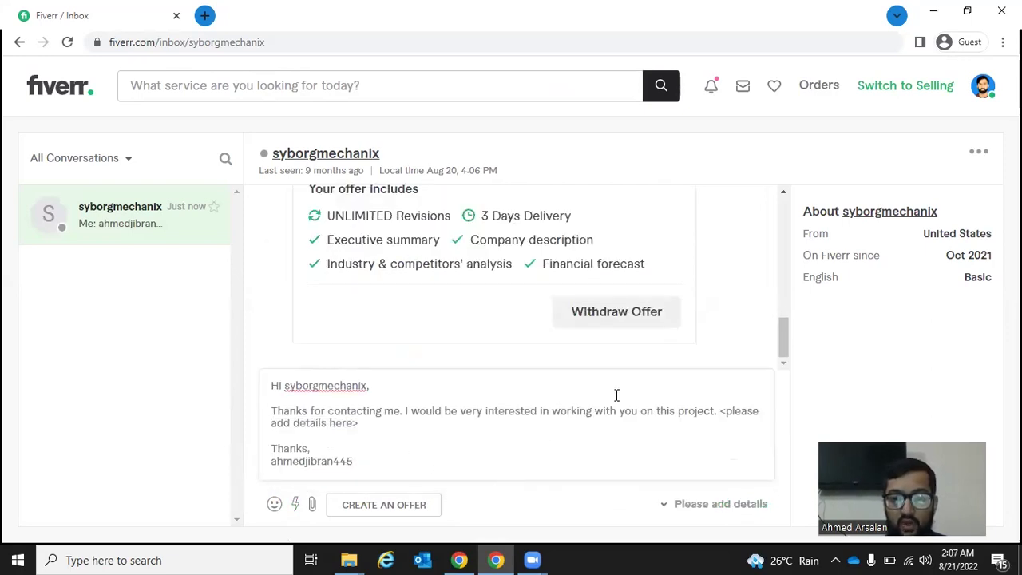
# Choose "Start a new line" as the Enter behaviour for composing messages.
pyautogui.click(662, 506)
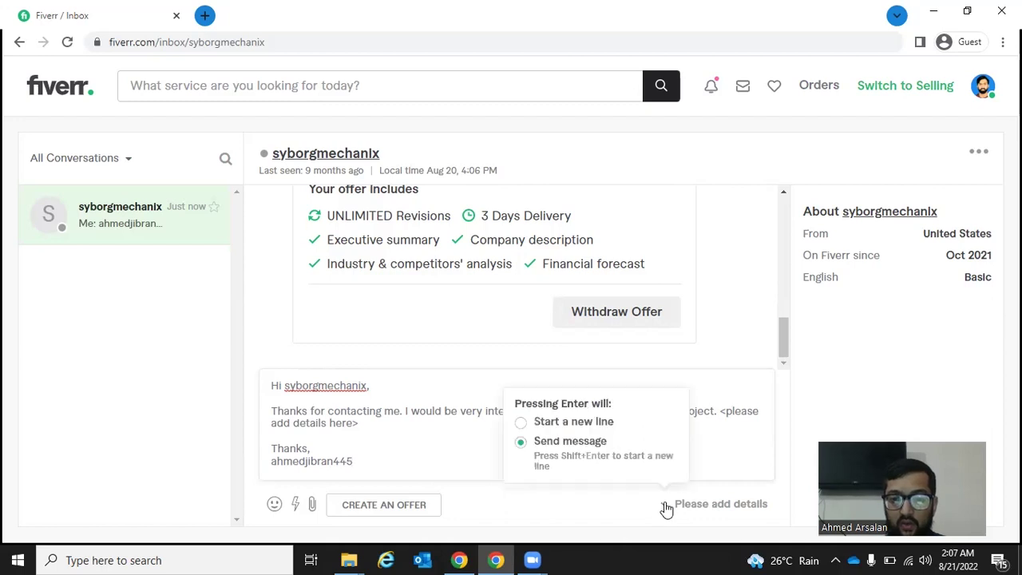
pyautogui.click(573, 423)
pyautogui.click(665, 460)
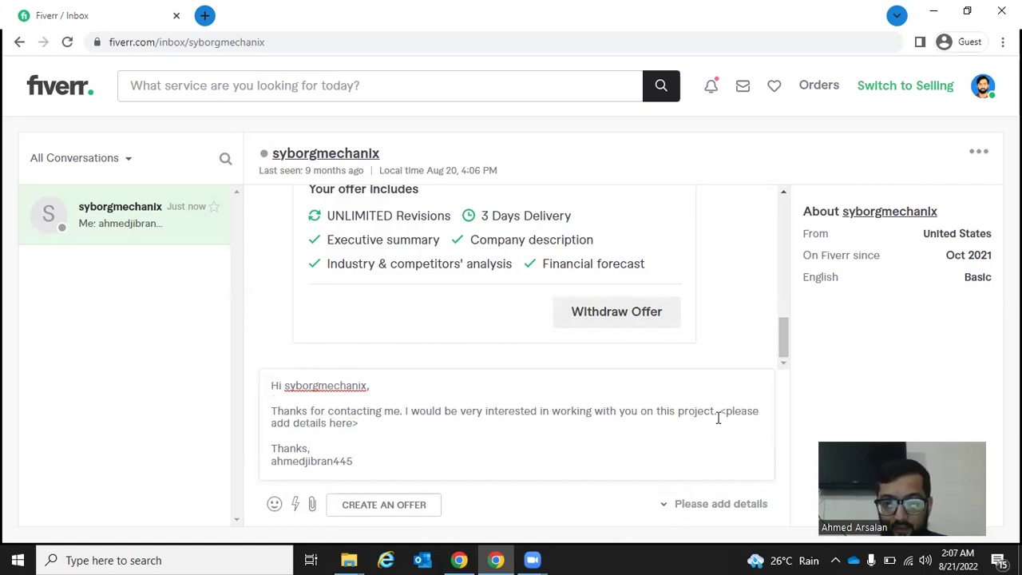
# Remove the "<please add details here>" placeholder from the reply and send the message to the buyer.
pyautogui.hotkey('ctrl', 'shift', 'Right')
pyautogui.hotkey('ctrl', 'shift', 'Right')
pyautogui.hotkey('ctrl', 'shift', 'Right')
pyautogui.hotkey('ctrl', 'shift', 'Right')
pyautogui.hotkey('ctrl', 'shift', 'Right')
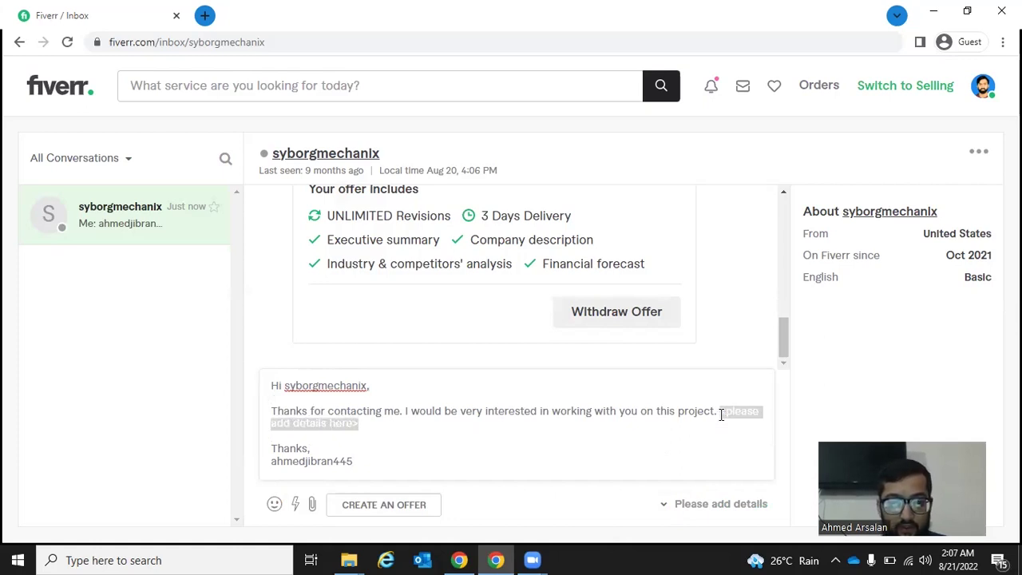
pyautogui.press('BackSpace')
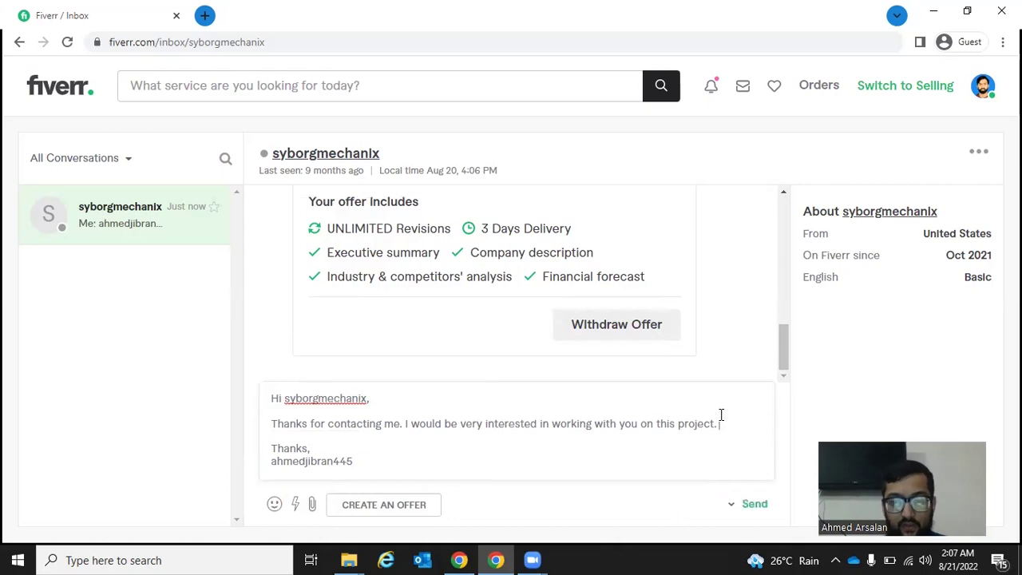
pyautogui.click(755, 504)
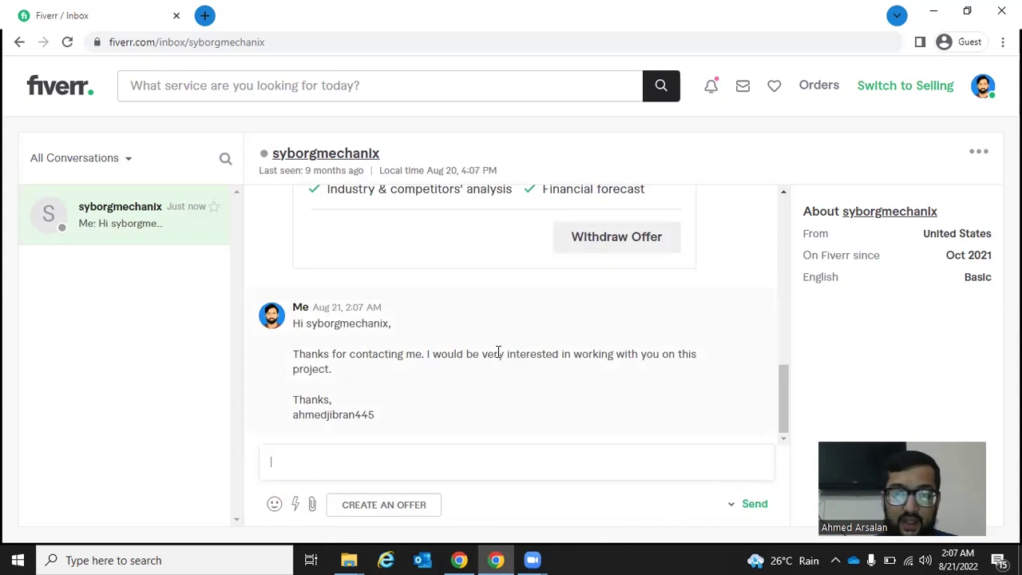
# Return to the start of the conversation and filter the conversation list to Spam.
pyautogui.scroll(10, 489, 334)
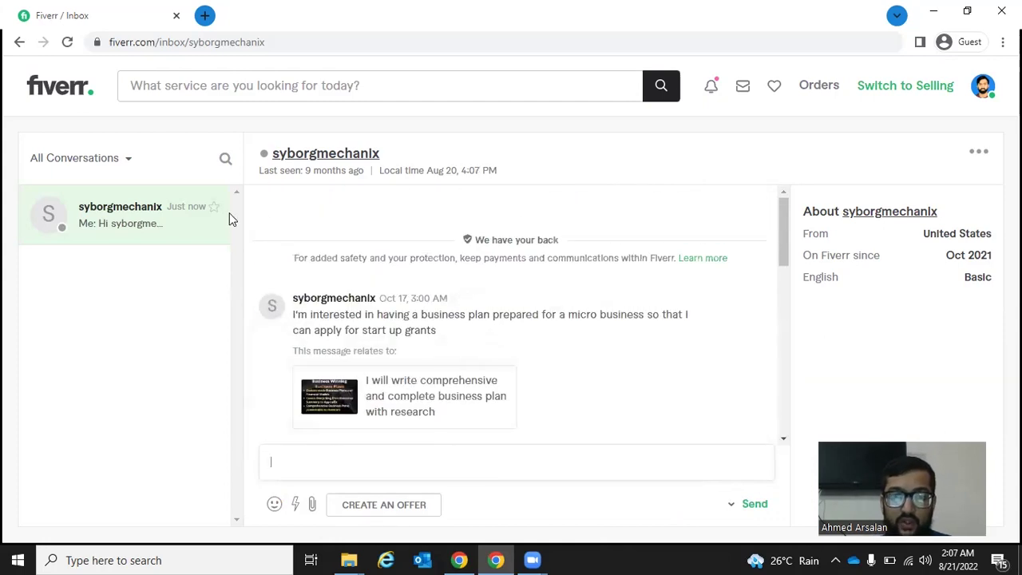
pyautogui.click(106, 163)
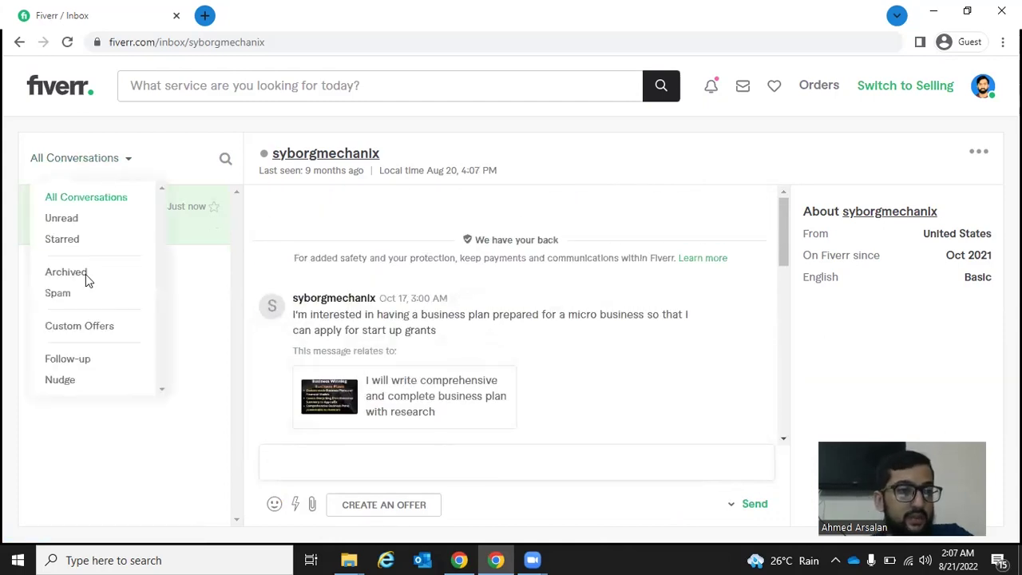
pyautogui.click(77, 297)
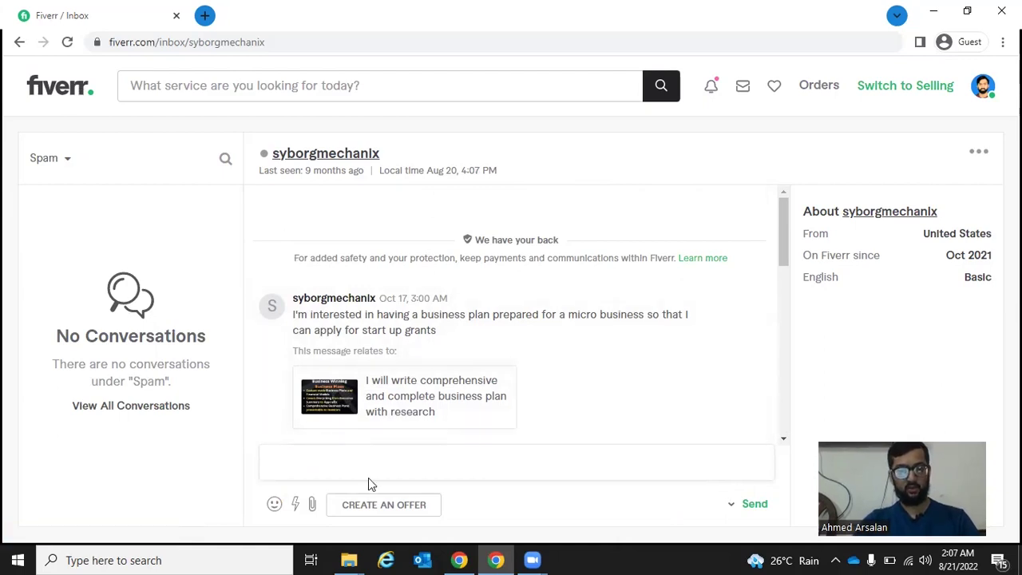
# Enter "payment" as a trial message to check for a policy reminder, and clear it.
pyautogui.write('paym')
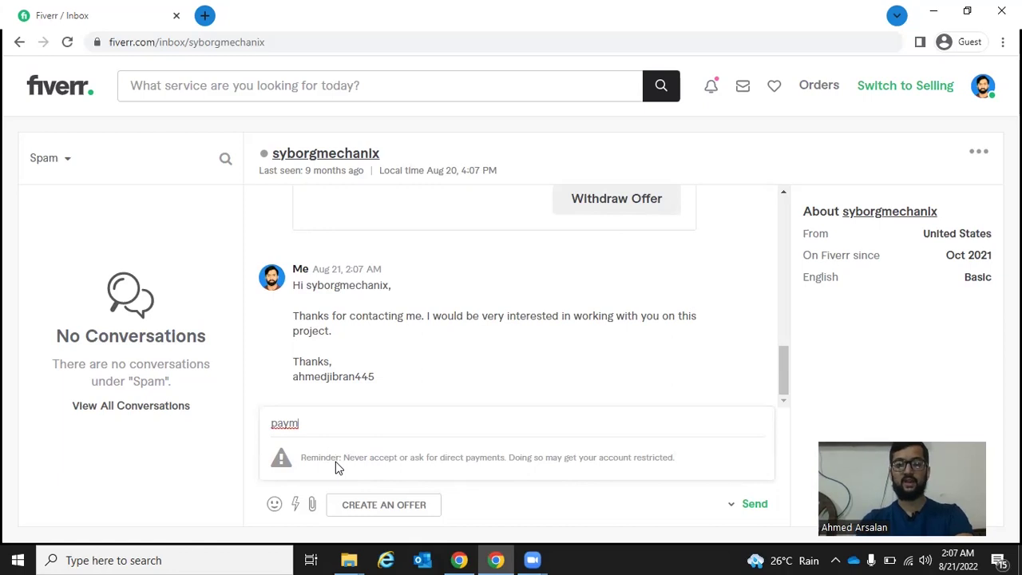
pyautogui.press('BackSpace')
pyautogui.press('BackSpace')
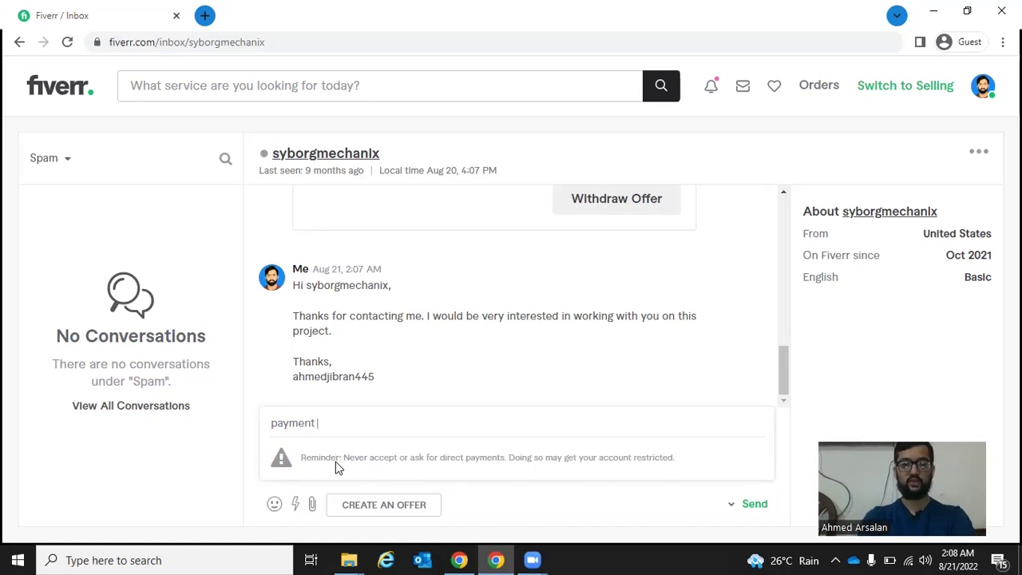
pyautogui.hotkey('ctrl', 'a')
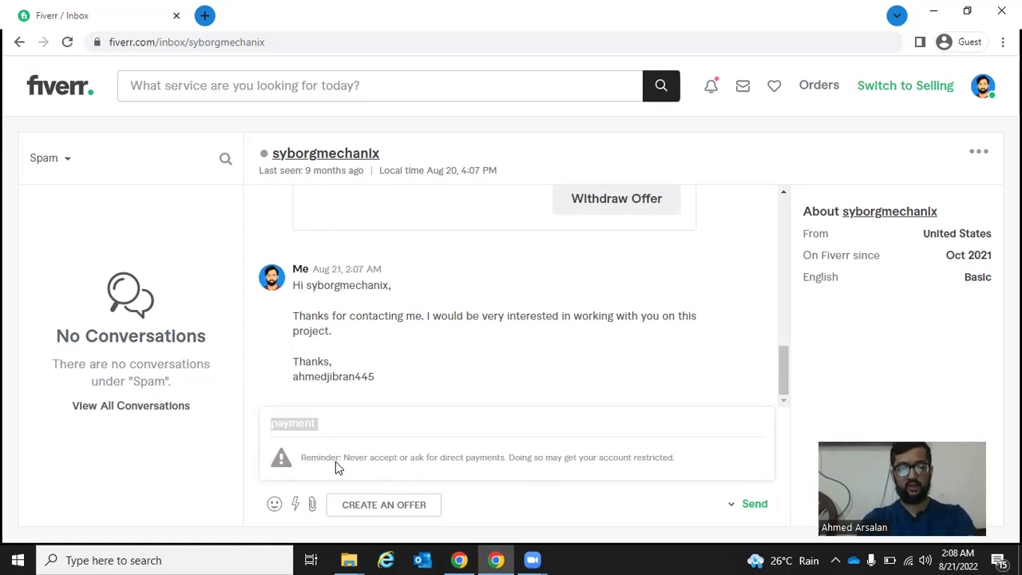
pyautogui.press('BackSpace')
# Draft "I donot accpet payment outside fiverr as it is aainst payment rules", read the direct-payment reminder and delete the draft.
pyautogui.write('I donot accpet pa')
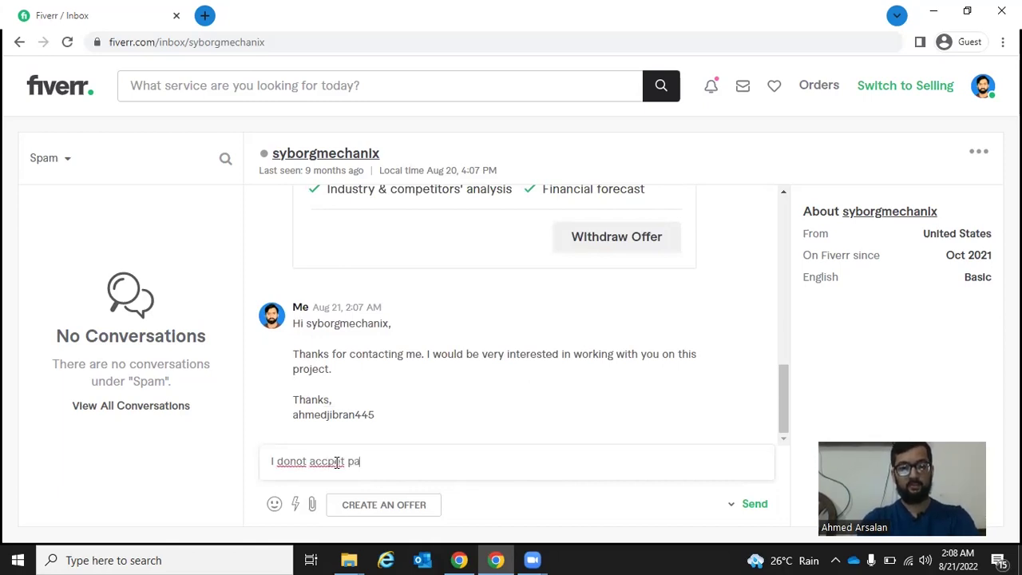
pyautogui.write('yment outside fiverr as it is')
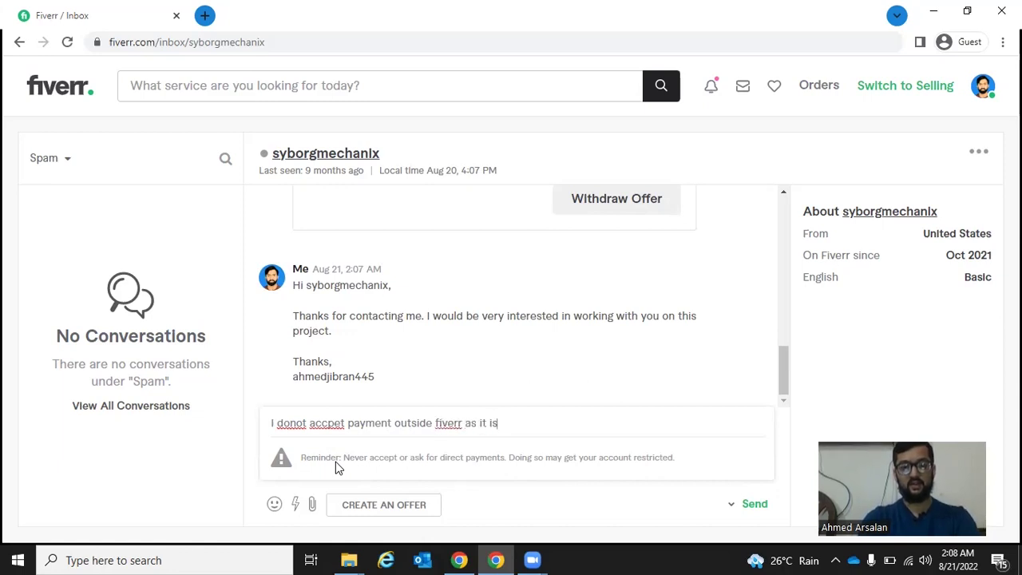
pyautogui.write('payment rules')
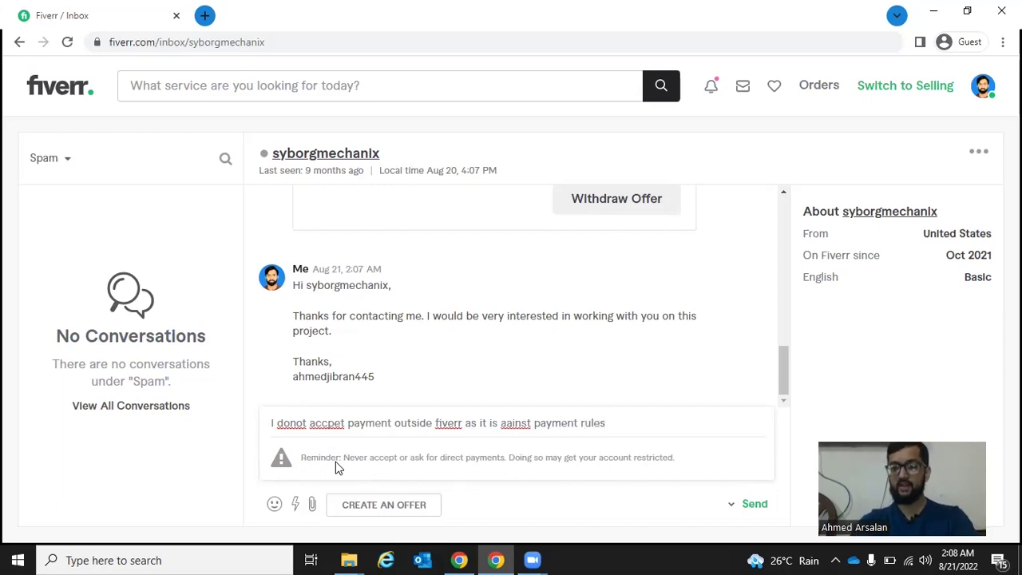
pyautogui.moveTo(312, 457); pyautogui.dragTo(427, 475)
pyautogui.click(442, 455)
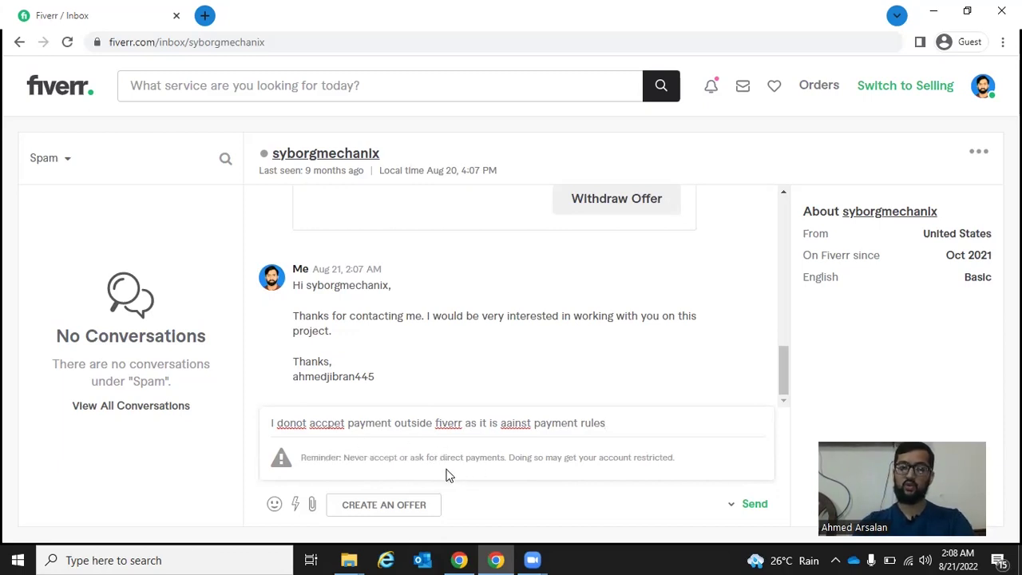
pyautogui.tripleClick(607, 423)
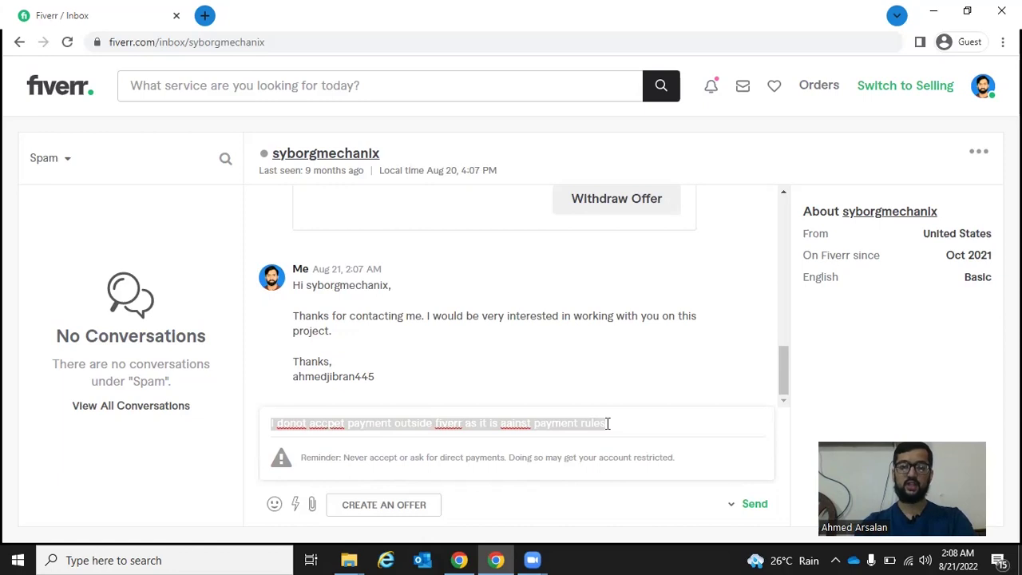
pyautogui.press('BackSpace')
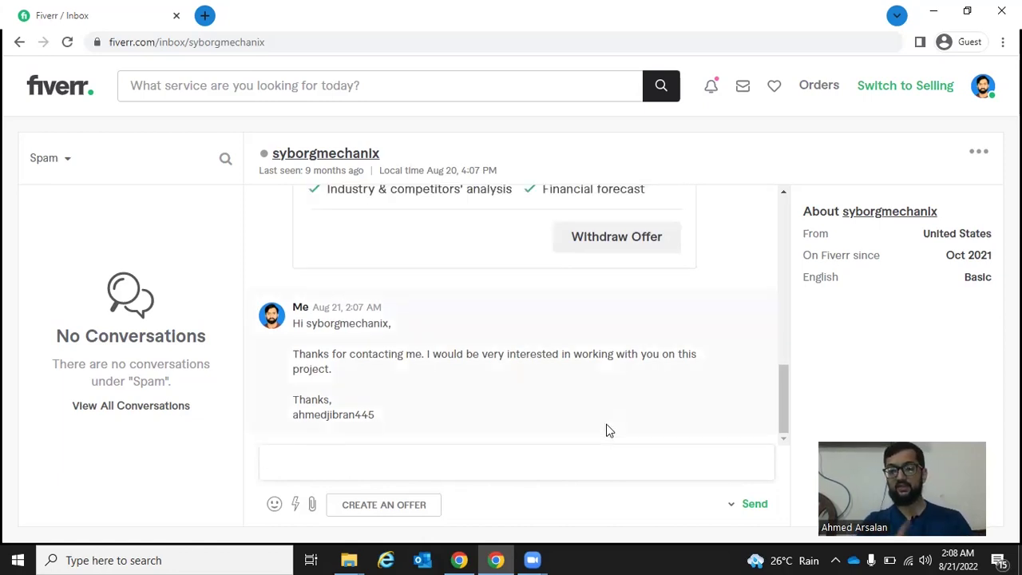
# Try the words "reviews", "feedback" and "rating" in turn as unsent draft messages to check for policy reminders.
pyautogui.write('reviews')
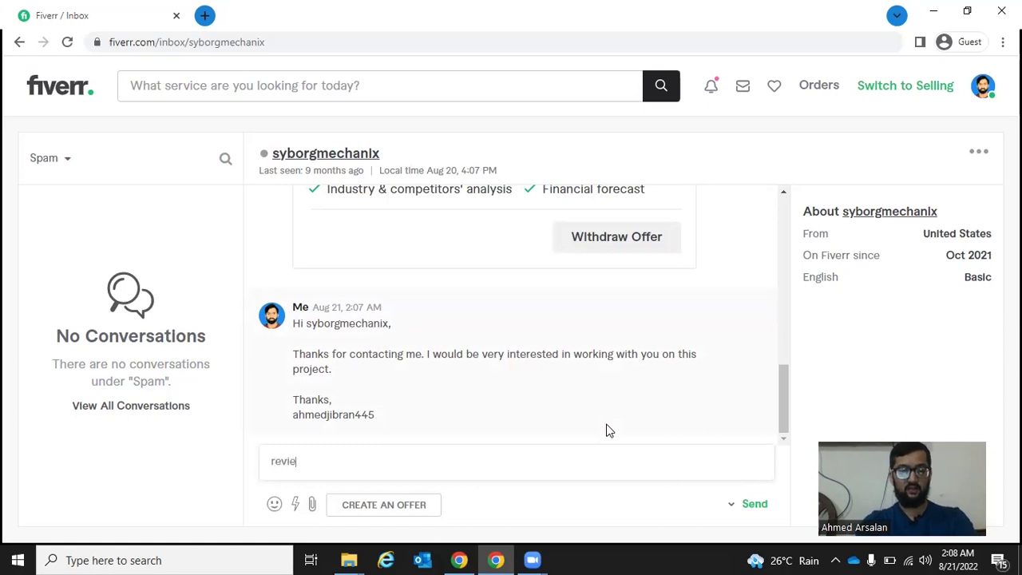
pyautogui.hotkey('ctrl', 'a')
pyautogui.write('feedback')
pyautogui.press('BackSpace')
pyautogui.press('BackSpace')
pyautogui.press('BackSpace')
pyautogui.hotkey('ctrl', 'a')
pyautogui.write('rating')
pyautogui.hotkey('ctrl', 'a')
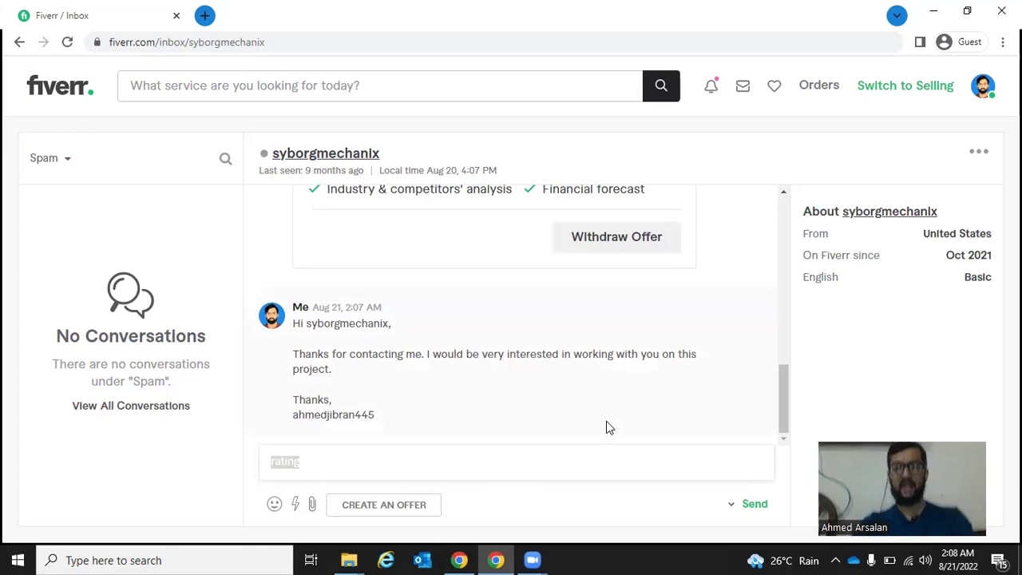
# Open the seller dashboard's Buyer Requests and look through the active requests with their offers, durations and budgets.
pyautogui.click(43, 93)
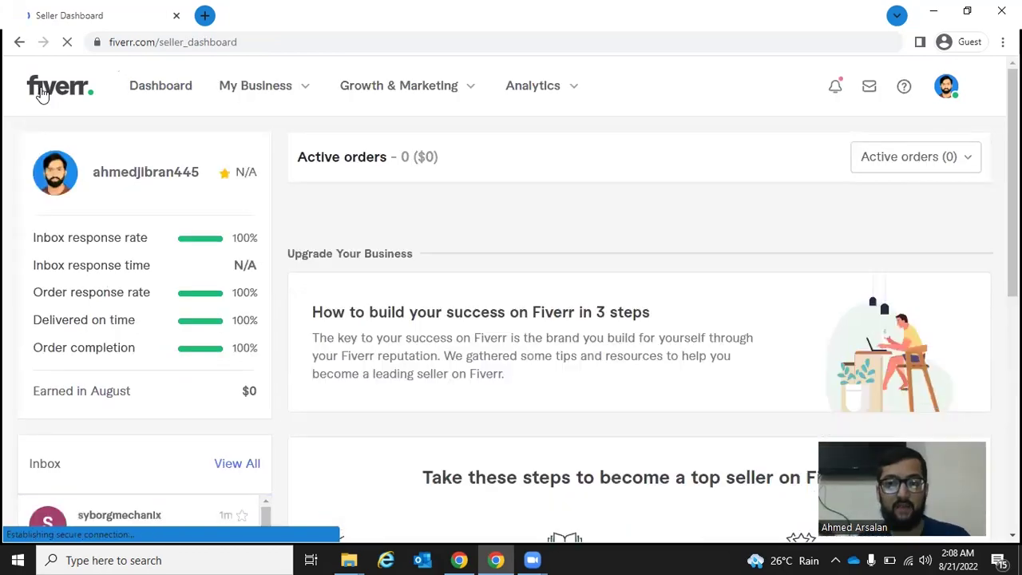
pyautogui.moveTo(276, 86)
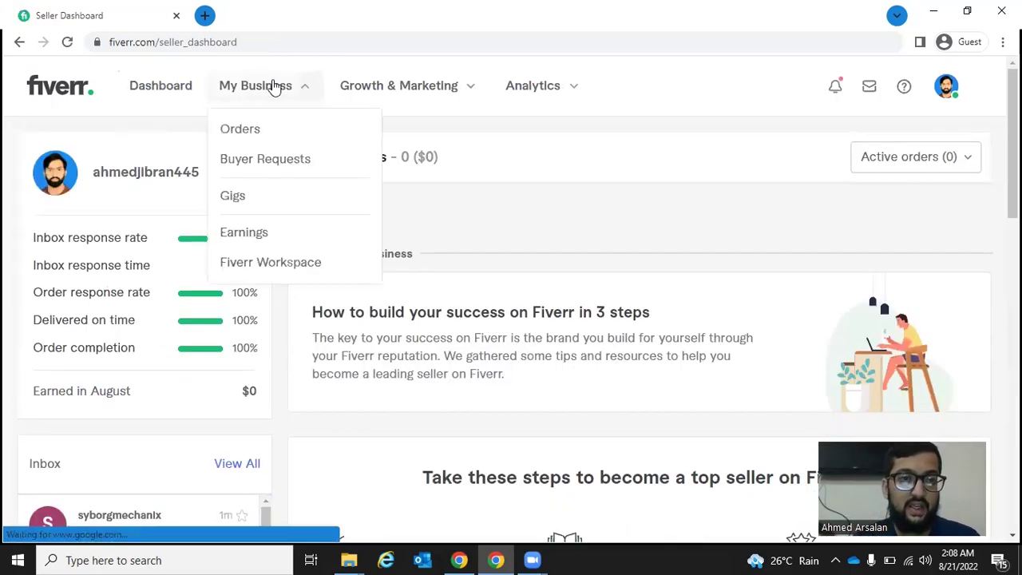
pyautogui.click(254, 162)
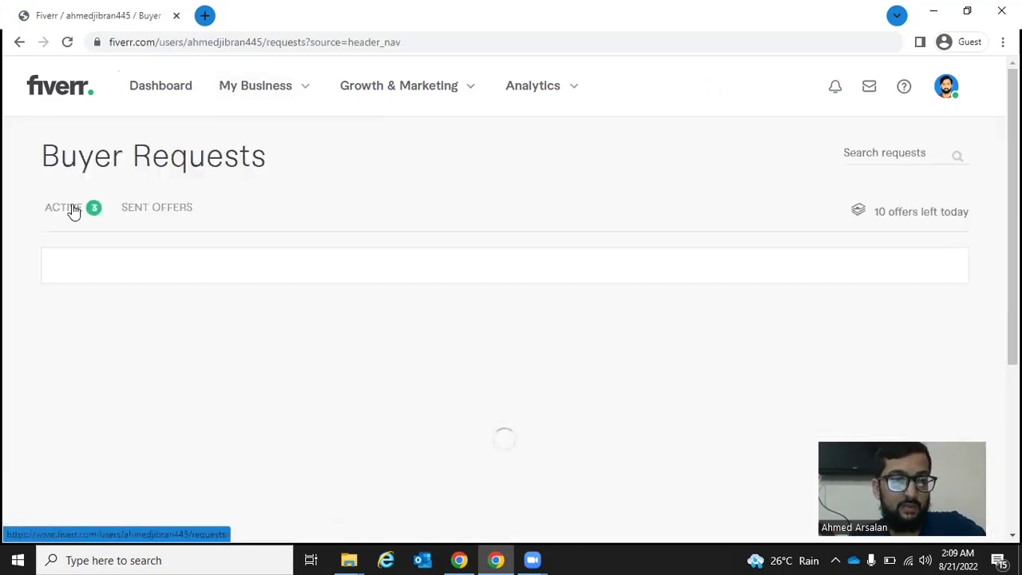
pyautogui.click(72, 209)
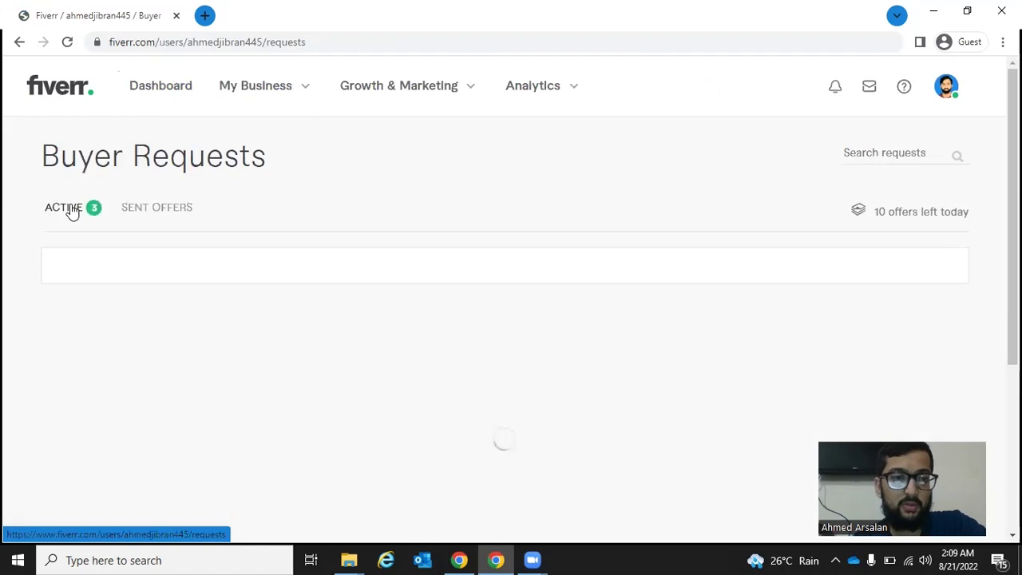
pyautogui.scroll(-1, 72, 195)
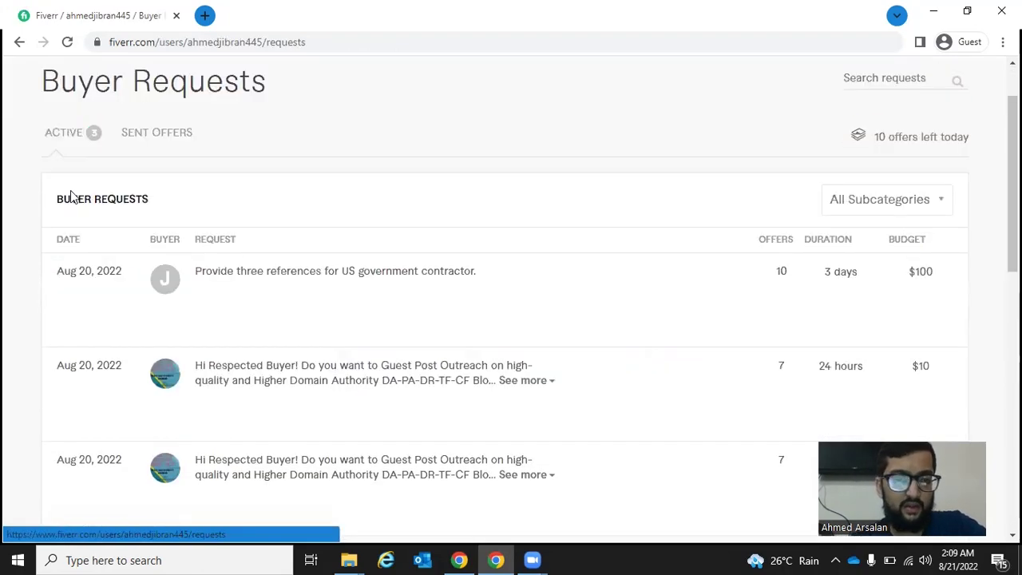
pyautogui.scroll(-2, 72, 195)
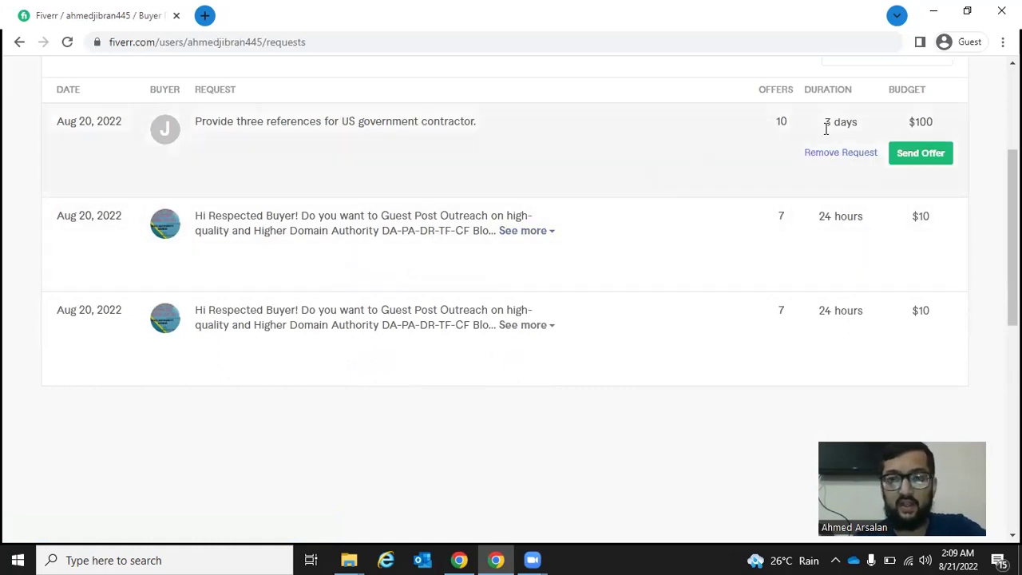
# Start a custom offer for the US government contractor references request with the text "Hi," and "Thanks for checking my response.".
pyautogui.click(912, 162)
pyautogui.click(485, 282)
pyautogui.write('I will')
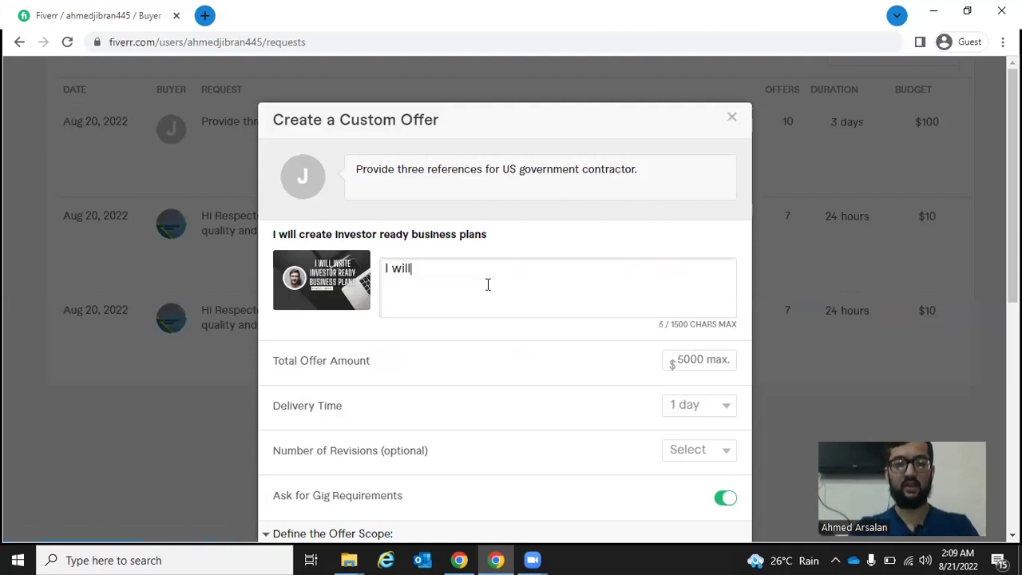
pyautogui.hotkey('ctrl', 'a')
pyautogui.press('BackSpace')
pyautogui.write('Hi, ')
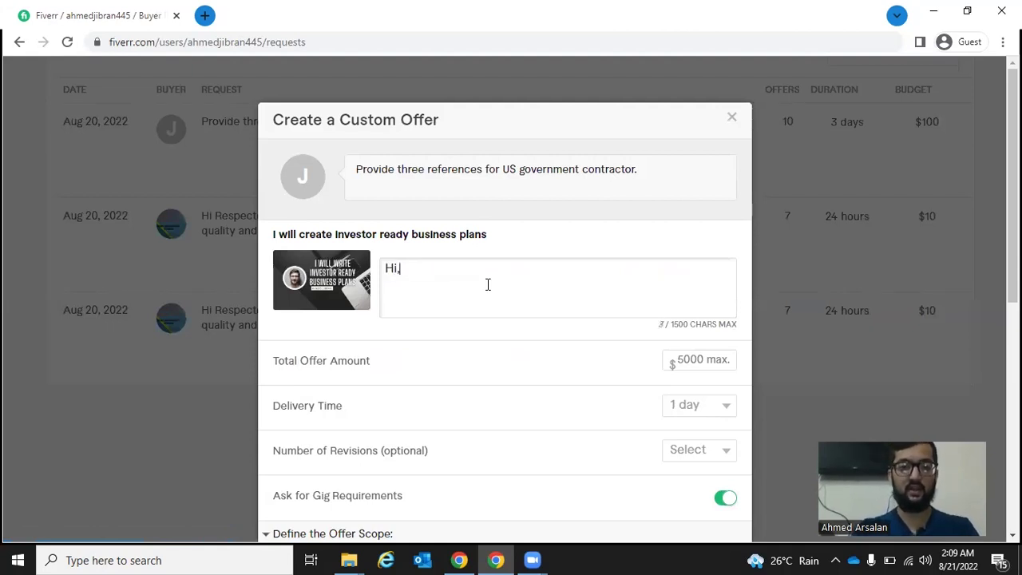
pyautogui.write('Thanks')
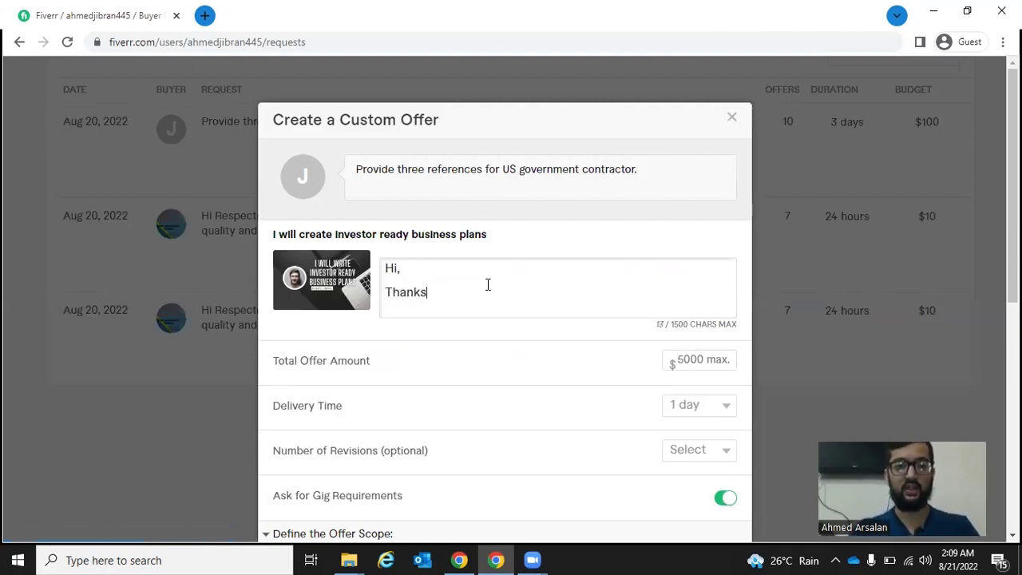
pyautogui.write(' for checking my')
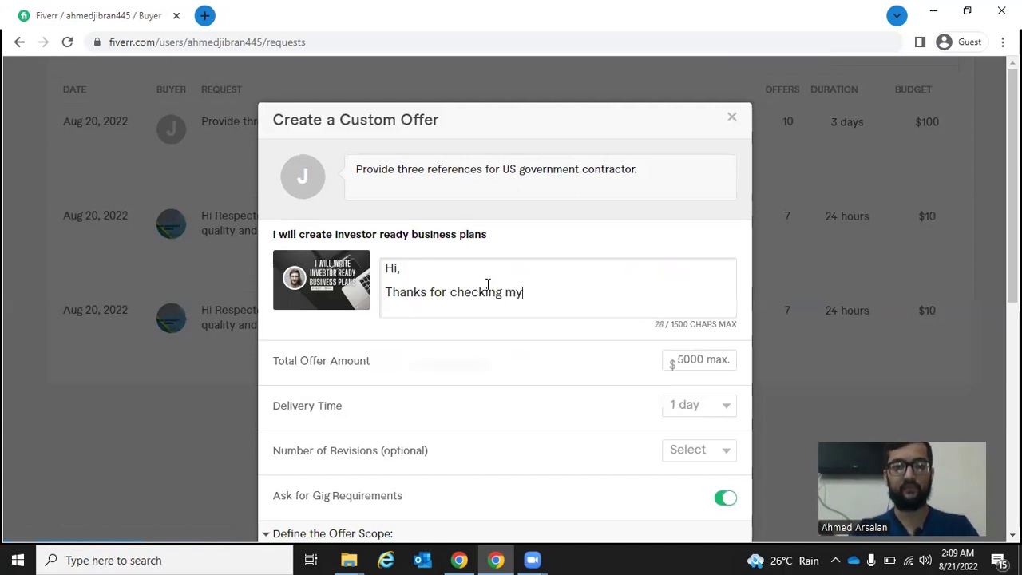
pyautogui.write(' response.')
pyautogui.press('Return')
# Add the line "I saw you are looking for references on US govt." to the offer description.
pyautogui.write('I saw you a')
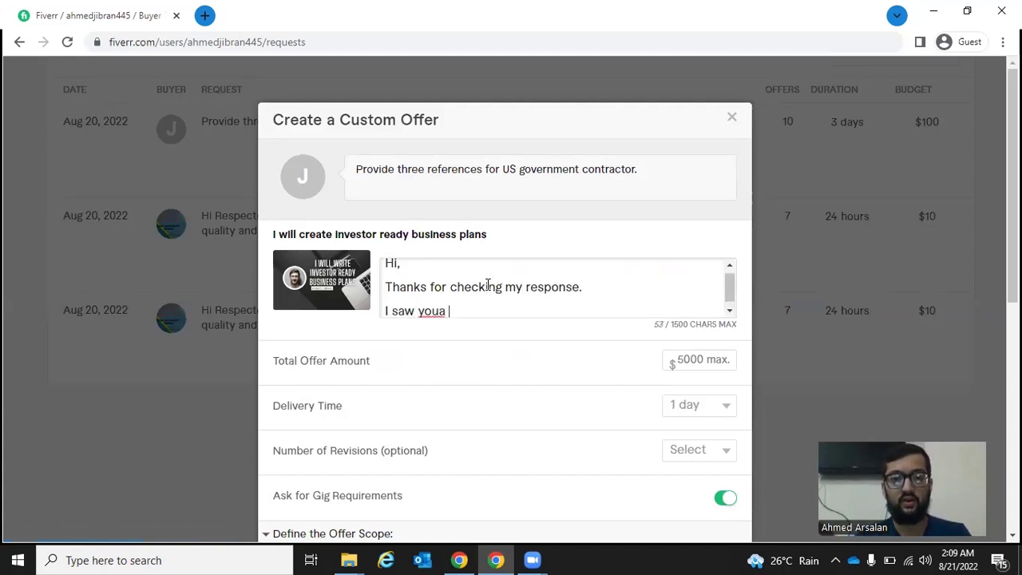
pyautogui.write('r eloo')
pyautogui.press('BackSpace')
pyautogui.press('BackSpace')
pyautogui.press('BackSpace')
pyautogui.press('BackSpace')
pyautogui.press('BackSpace')
pyautogui.write('e looking fo')
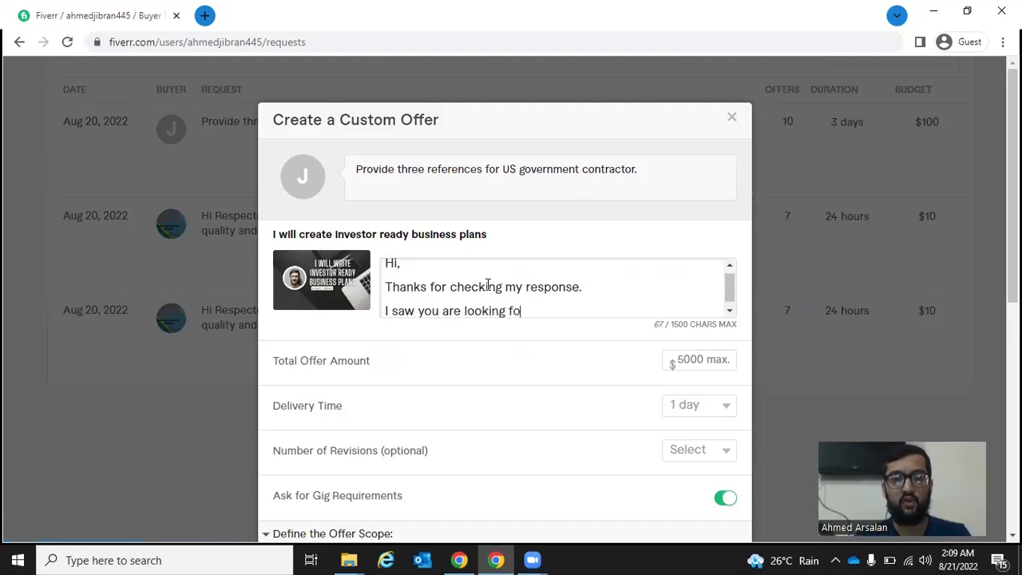
pyautogui.write('r reference')
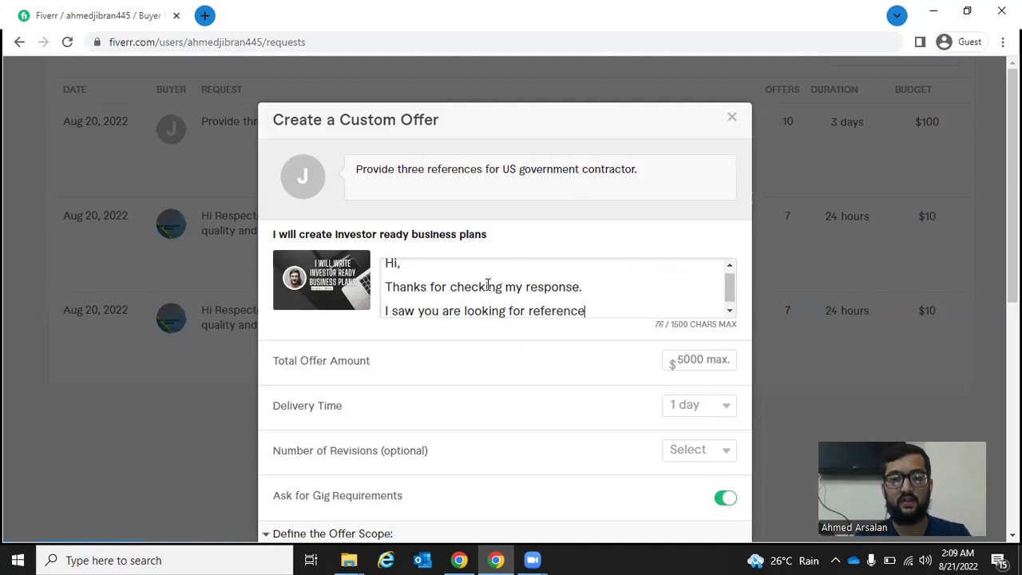
pyautogui.write('s on ')
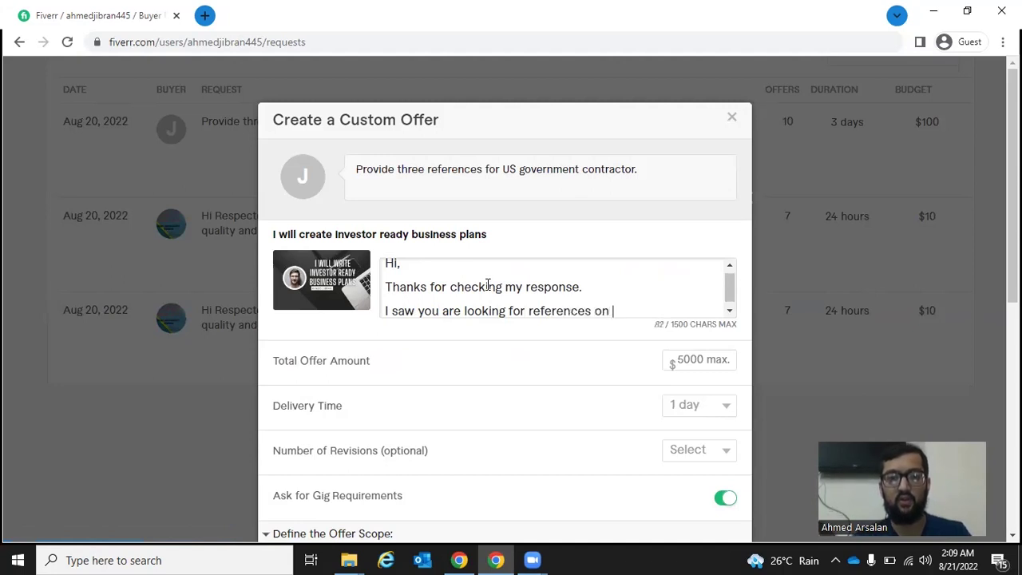
pyautogui.write('US govt.')
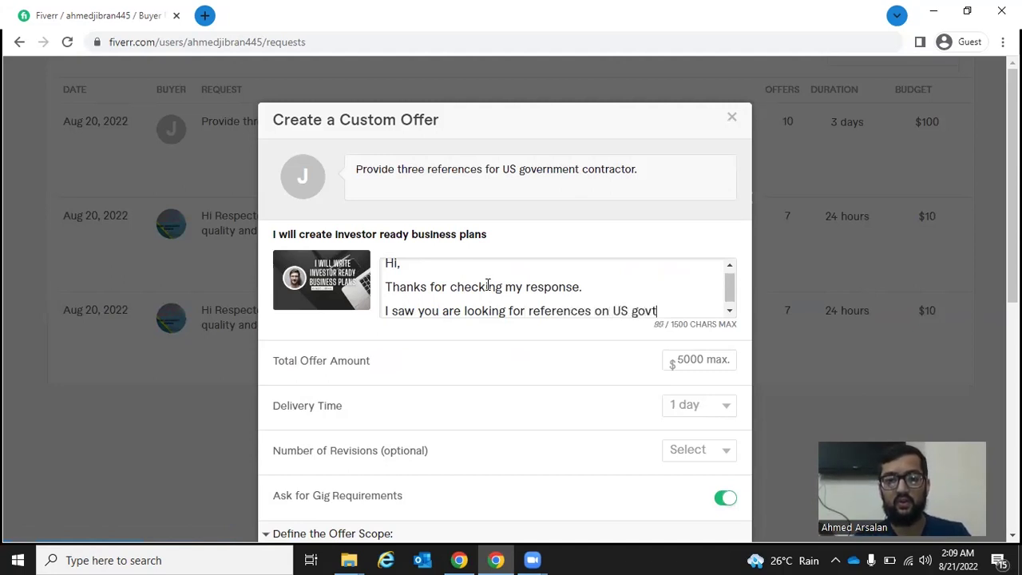
pyautogui.press('Return')
pyautogui.press('Return')
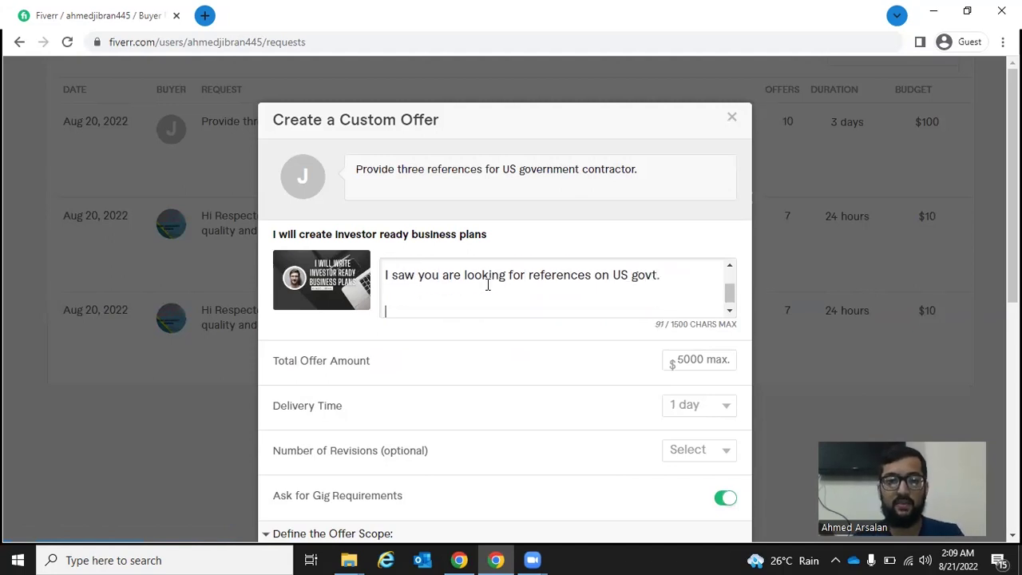
# Review the offer's amount, delivery, revision and scope options, and close the offer without submitting it.
pyautogui.scroll(-4, 552, 365)
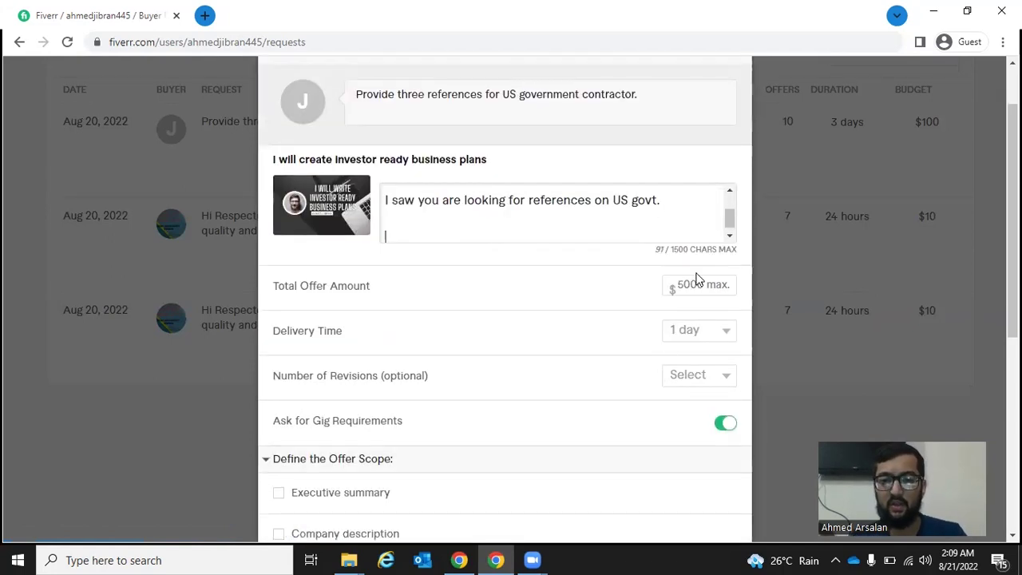
pyautogui.scroll(-2, 387, 244)
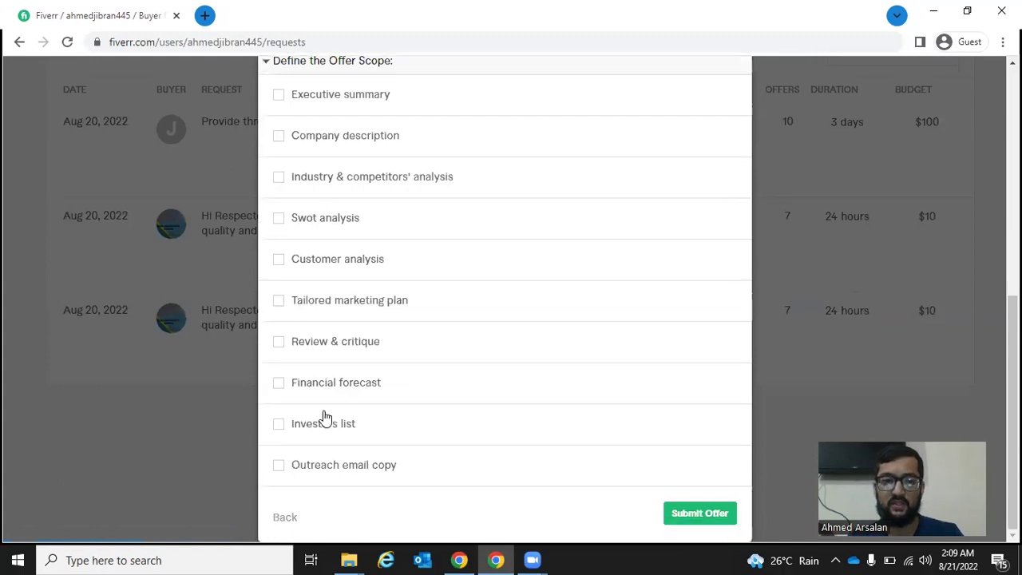
pyautogui.scroll(5, 375, 204)
pyautogui.scroll(2, 639, 139)
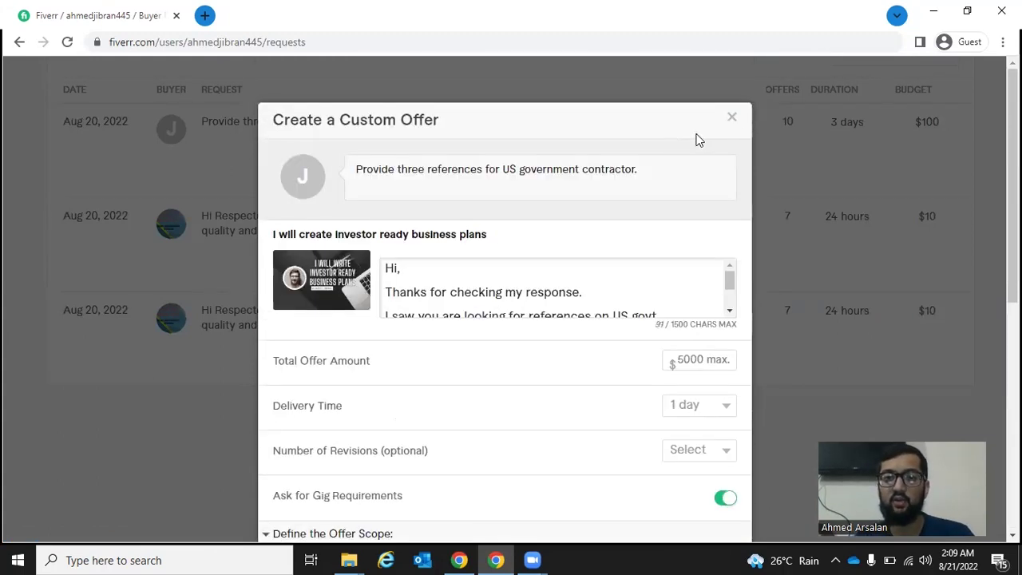
pyautogui.click(732, 117)
# Leave the buyer requests and open the seller's Earnings page.
pyautogui.scroll(2, 846, 113)
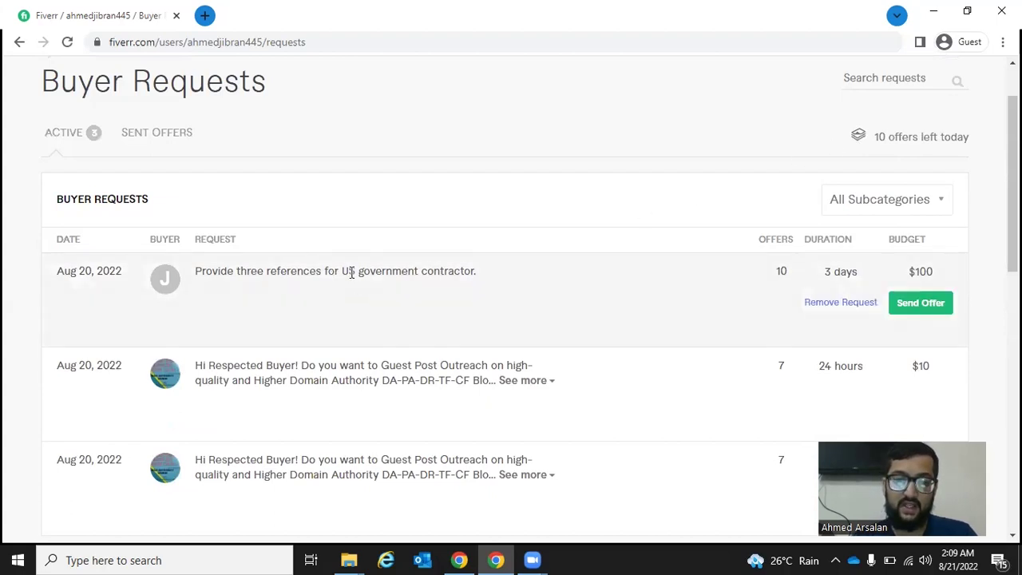
pyautogui.scroll(1, 291, 260)
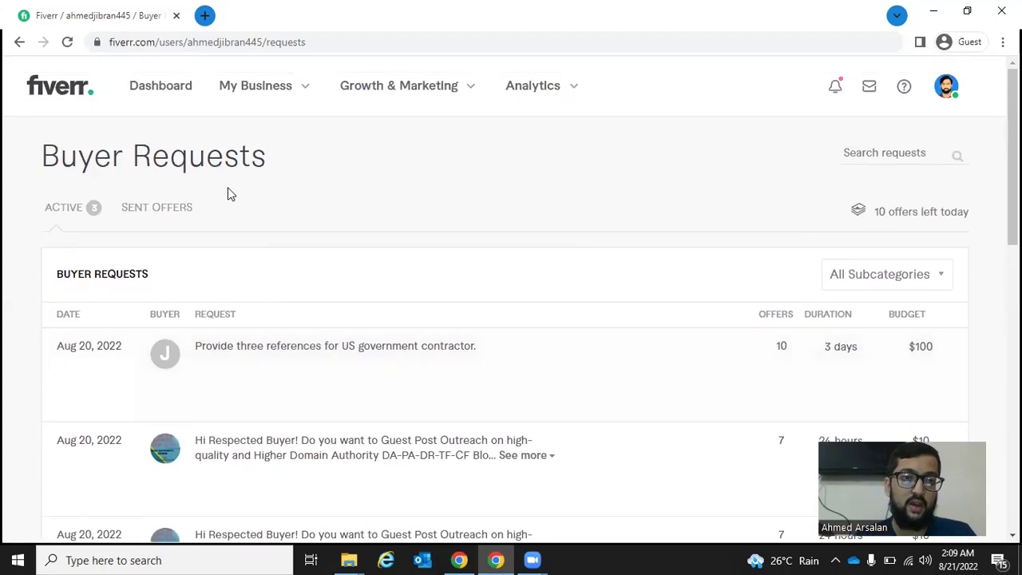
pyautogui.click(296, 89)
pyautogui.click(239, 132)
pyautogui.click(290, 87)
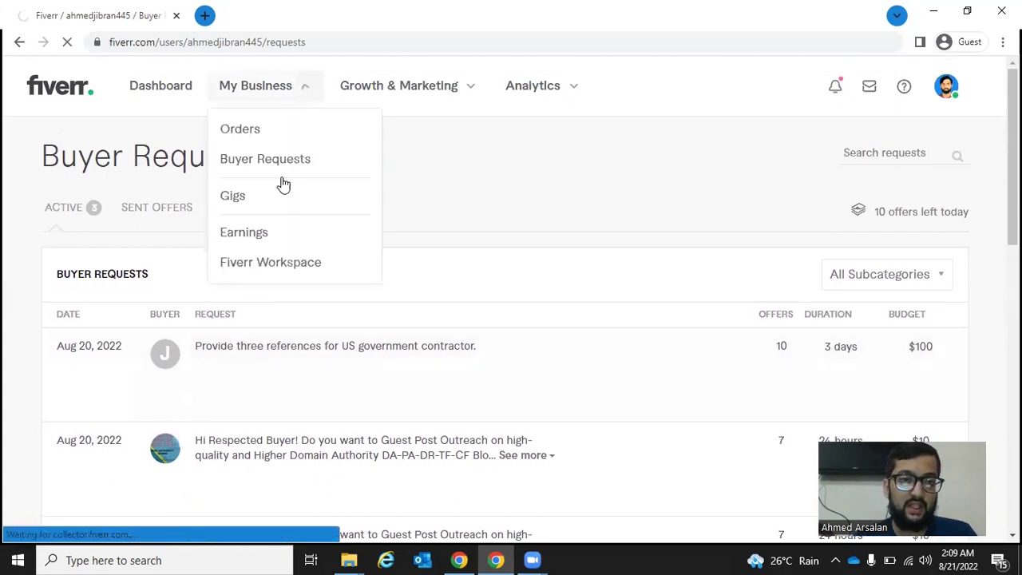
pyautogui.click(254, 209)
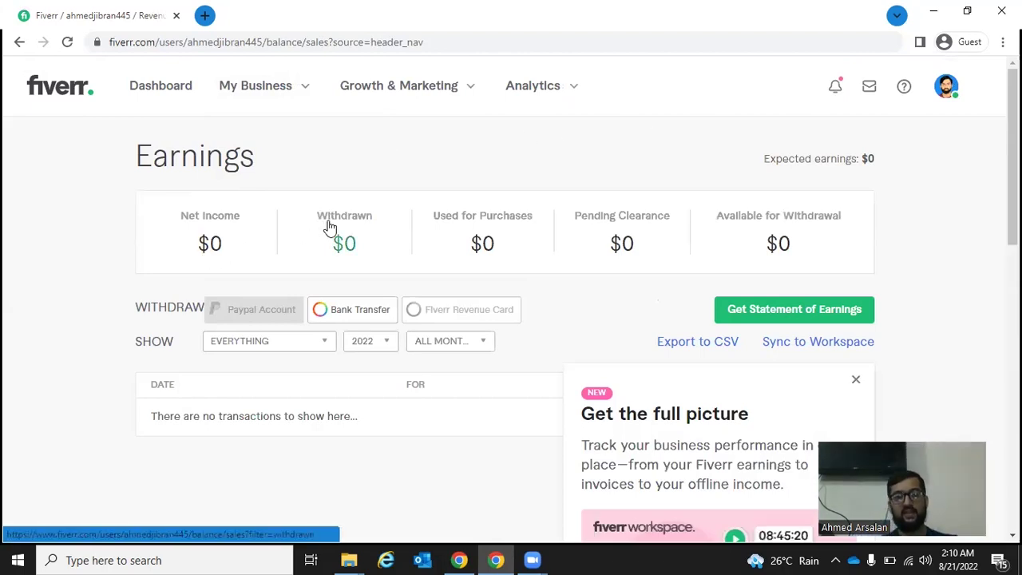
# Check the bank transfer withdrawal's verification choices, dismiss them, and look over the transaction filter and the rest of the Earnings page.
pyautogui.click(354, 311)
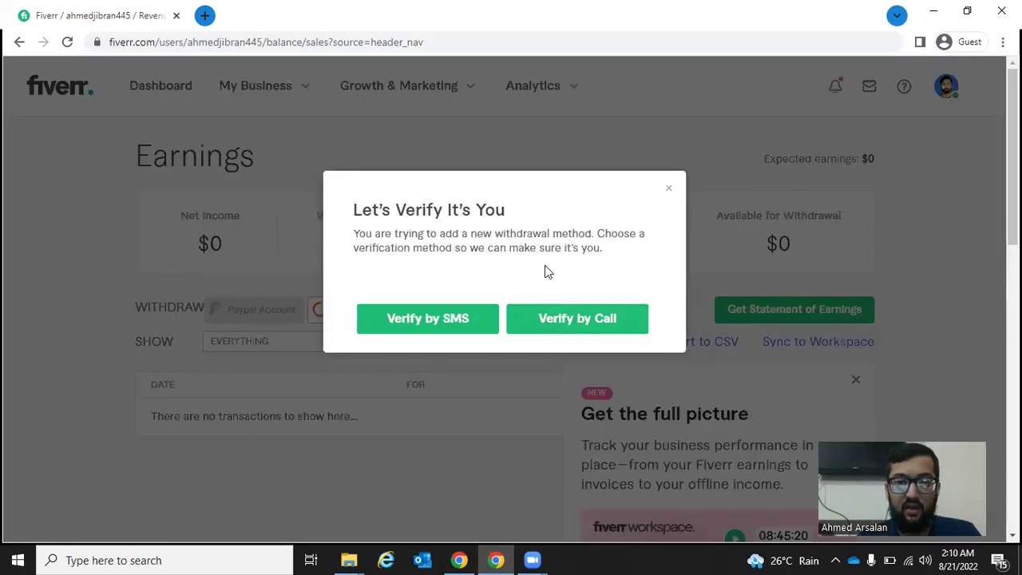
pyautogui.click(663, 191)
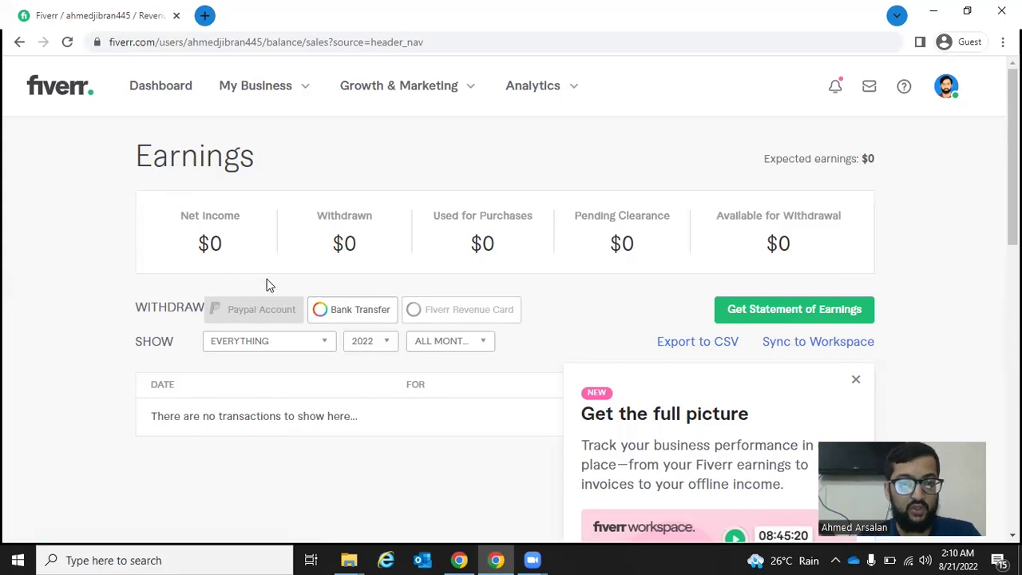
pyautogui.click(279, 341)
pyautogui.click(279, 343)
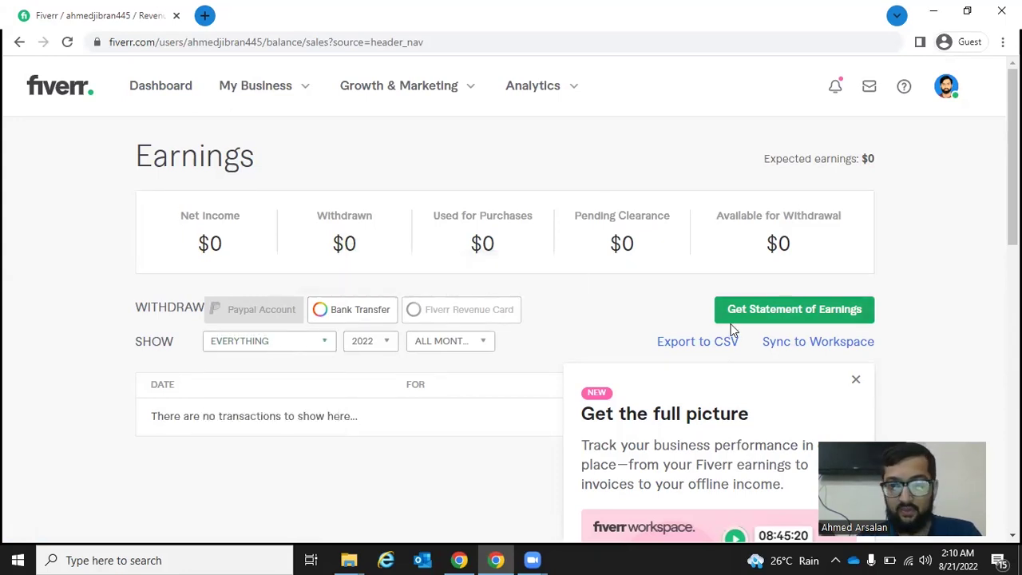
pyautogui.scroll(-2, 729, 335)
pyautogui.scroll(2, 659, 317)
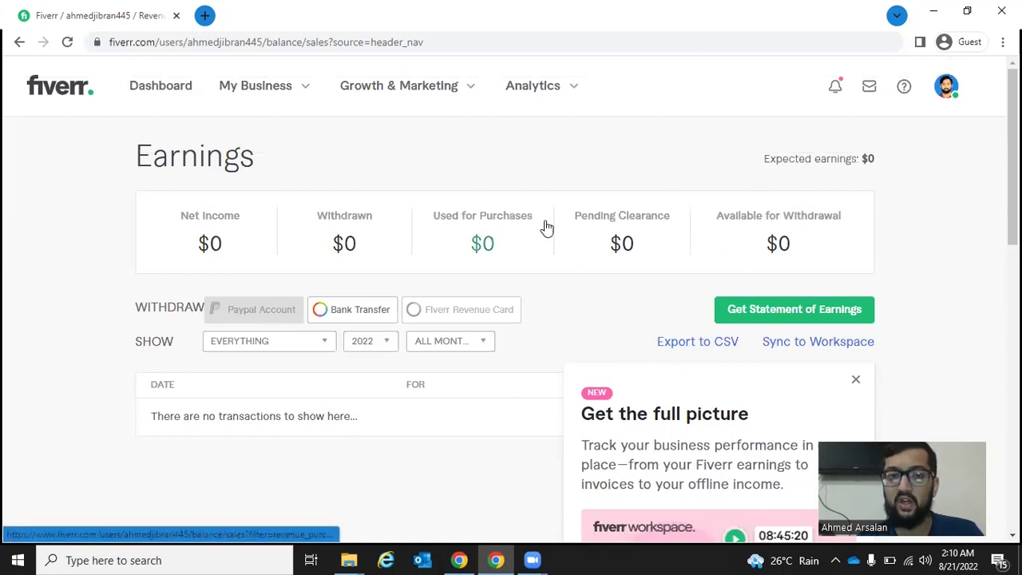
# View the available Growth & Marketing and Analytics sections, and return to the seller dashboard.
pyautogui.moveTo(415, 100)
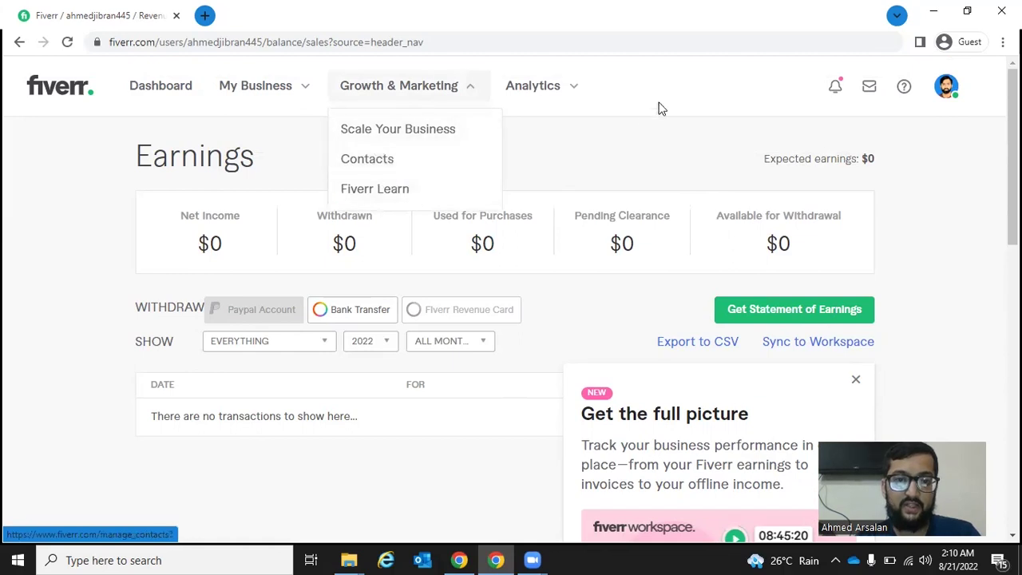
pyautogui.moveTo(576, 92)
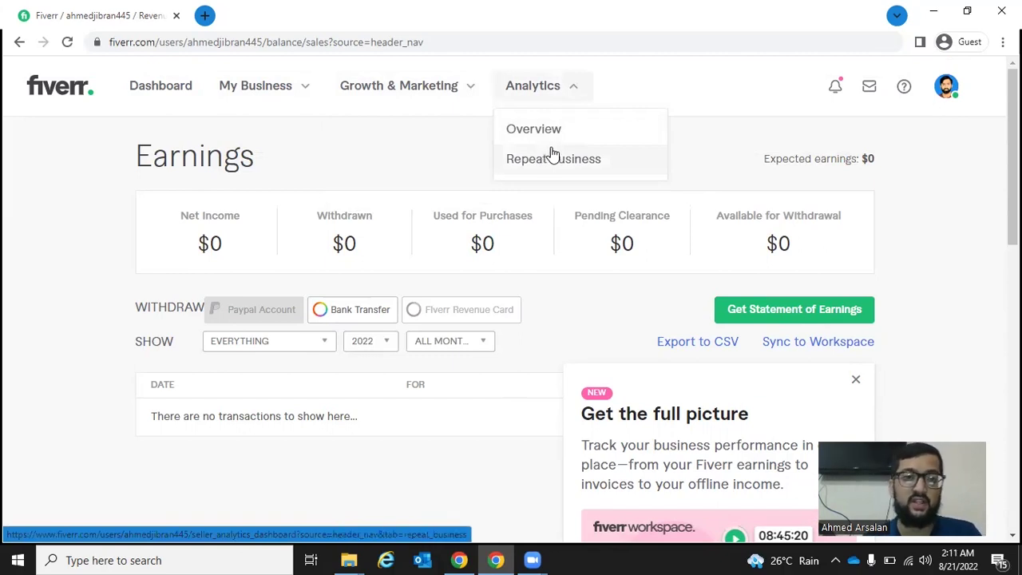
pyautogui.click(173, 83)
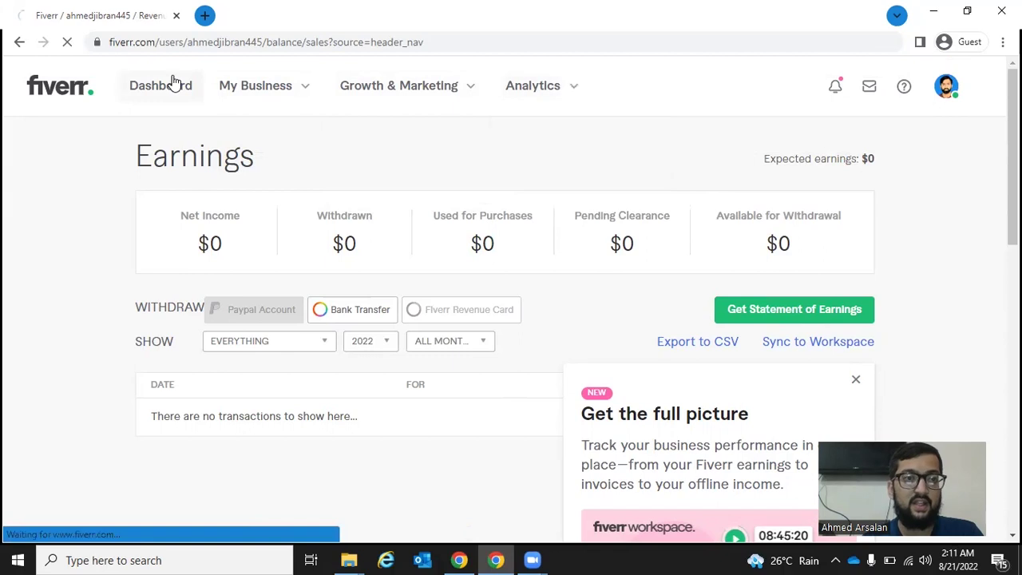